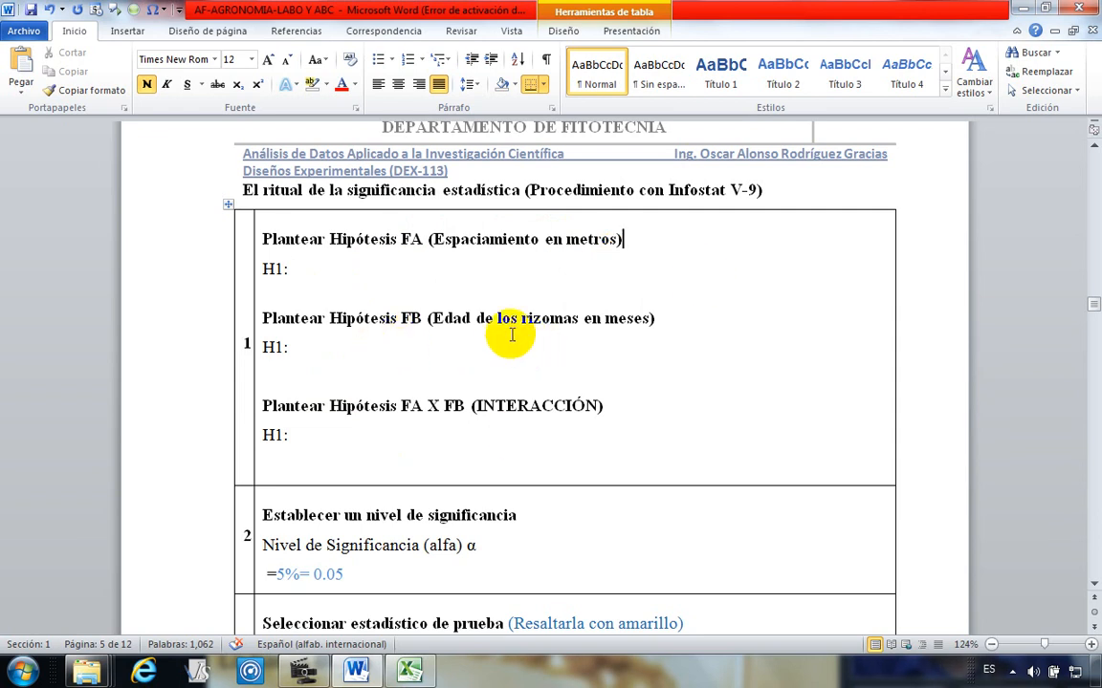
Step: Examine the hypothesis headings for FA, FB and the FA X FB interaction and their empty H1 lines in row 1
left_click(671, 318)
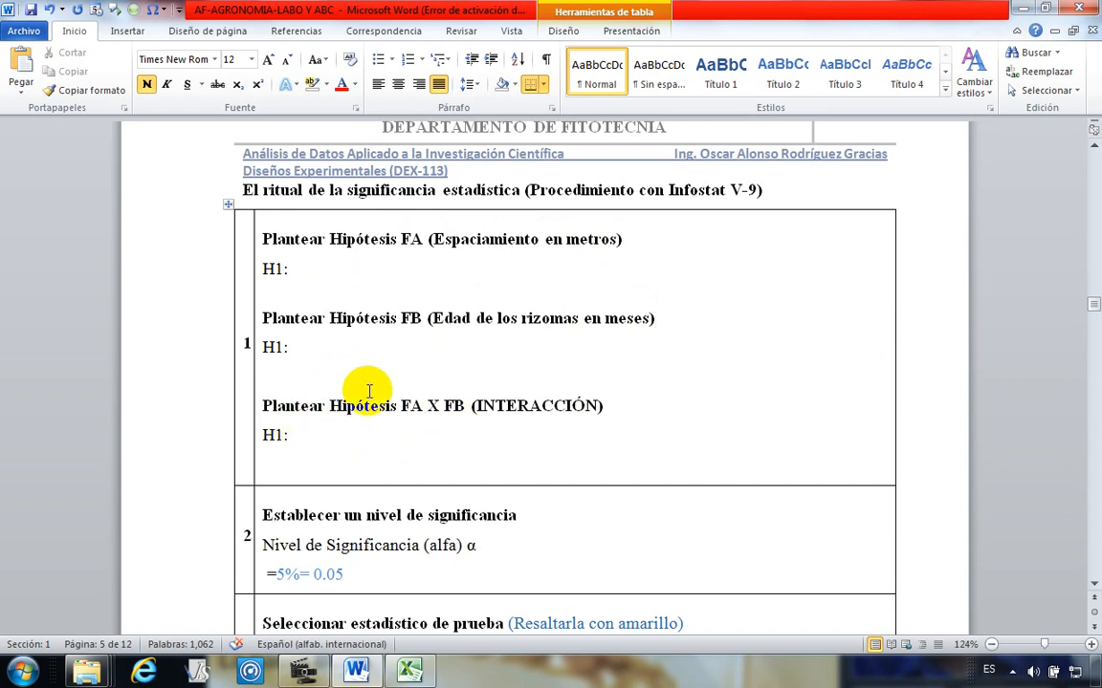
left_click_drag(427, 406, 465, 405)
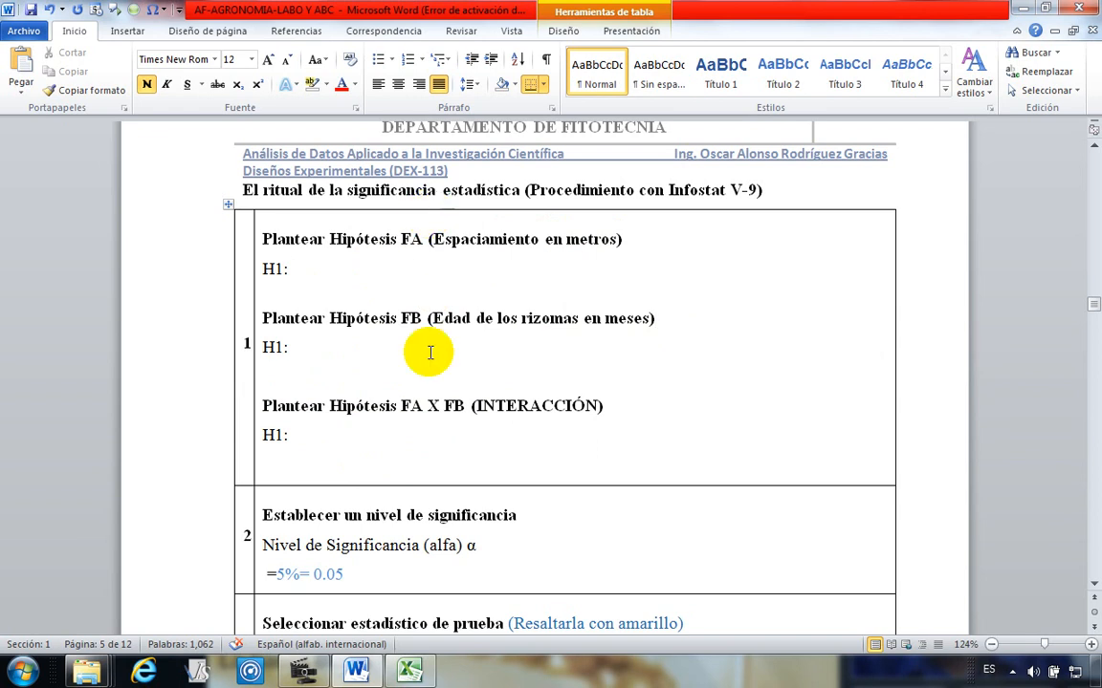
left_click_drag(604, 406, 383, 405)
left_click(287, 435)
scroll(285, 437, "up", 1)
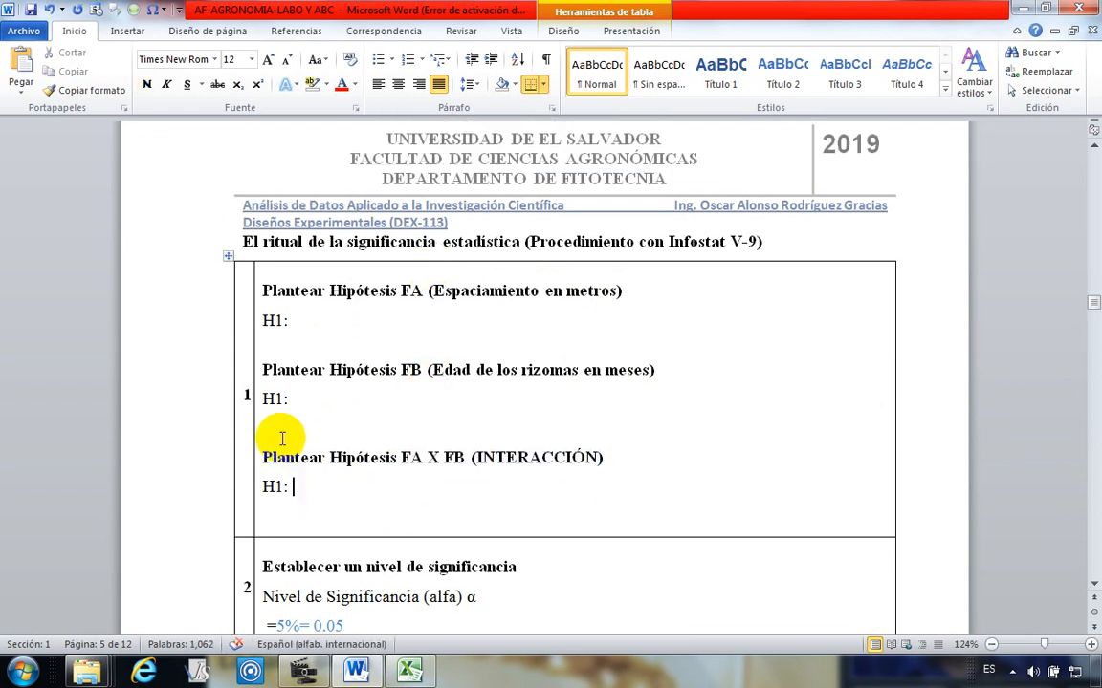
left_click(299, 316)
scroll(249, 468, "up", 2)
scroll(249, 462, "down", 3)
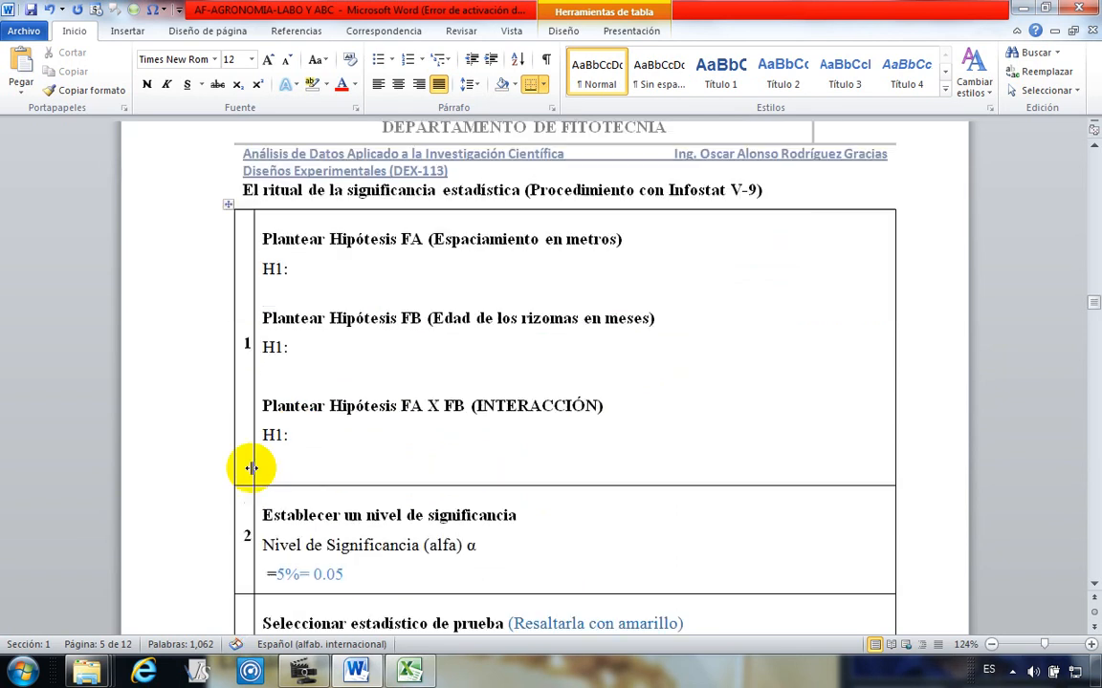
left_click_drag(292, 268, 270, 271)
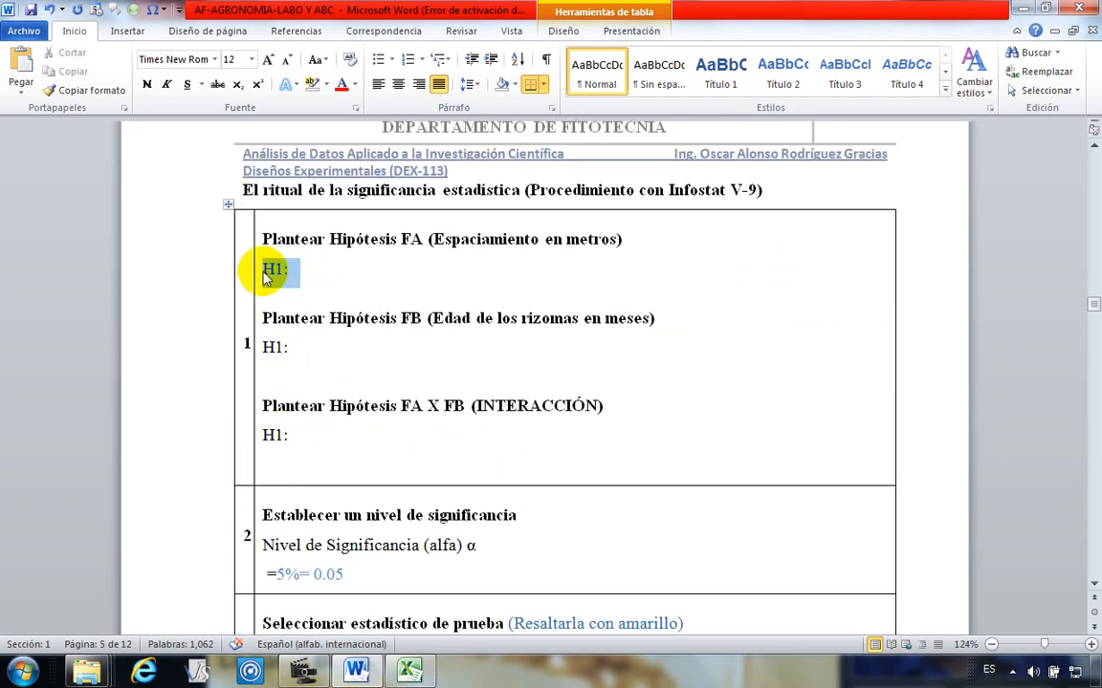
left_click(304, 289)
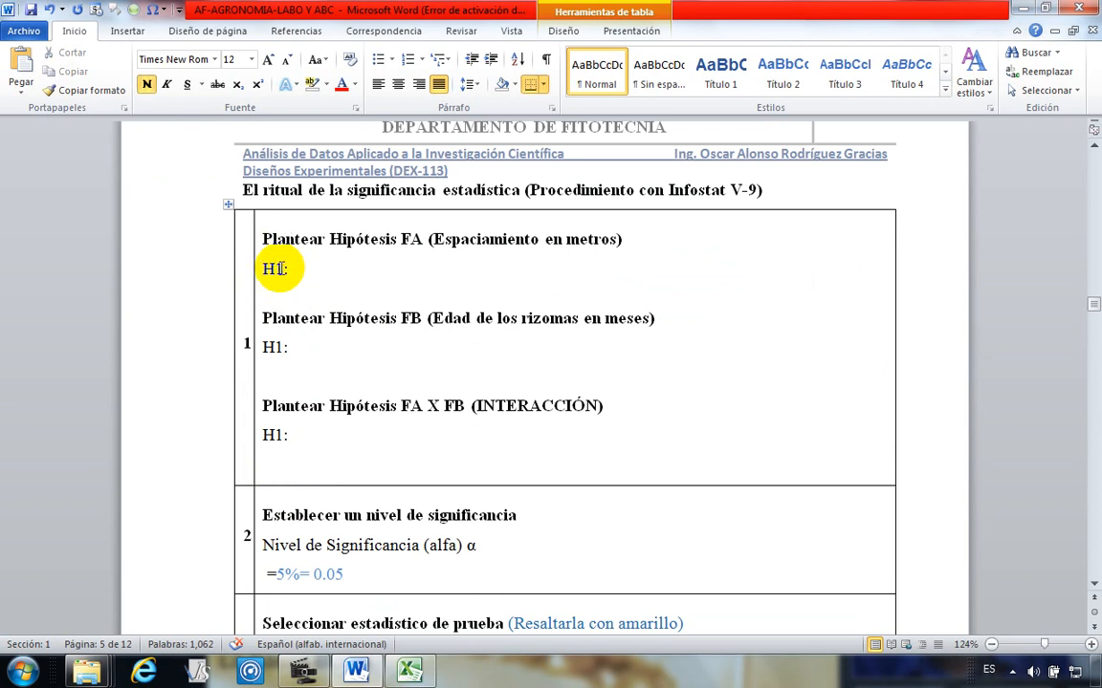
Step: Copy the research question from "Los espaciamientos" to "(cm)" on page 4 into the FA hypothesis after "H1:"
scroll(283, 316, "up", 6)
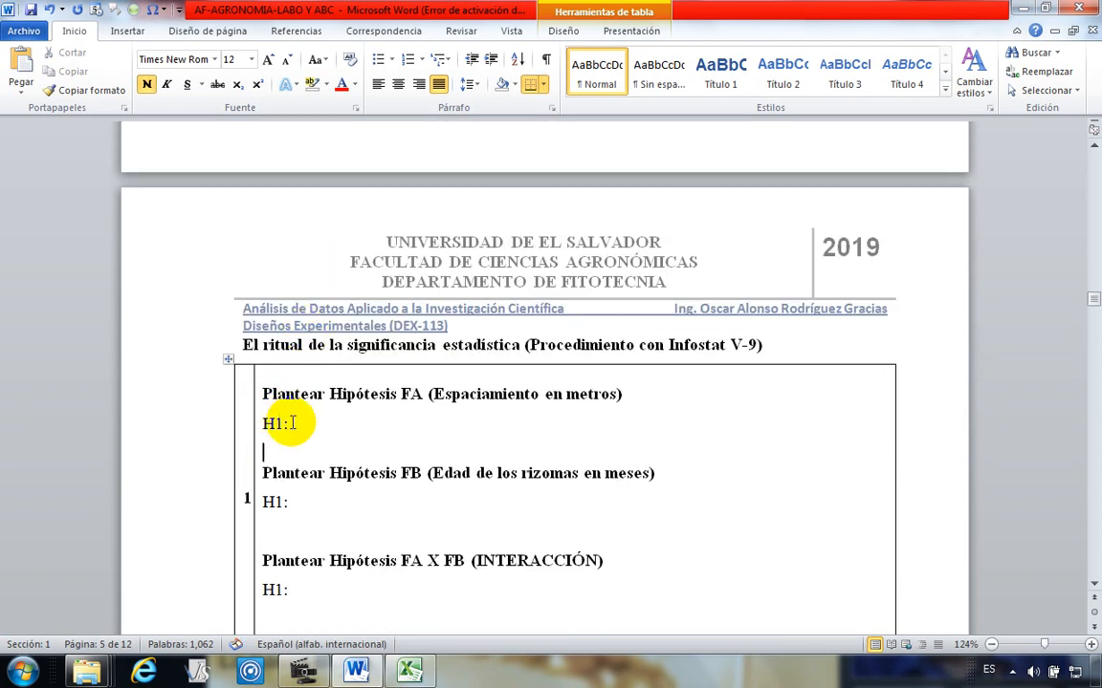
scroll(289, 421, "up", 6)
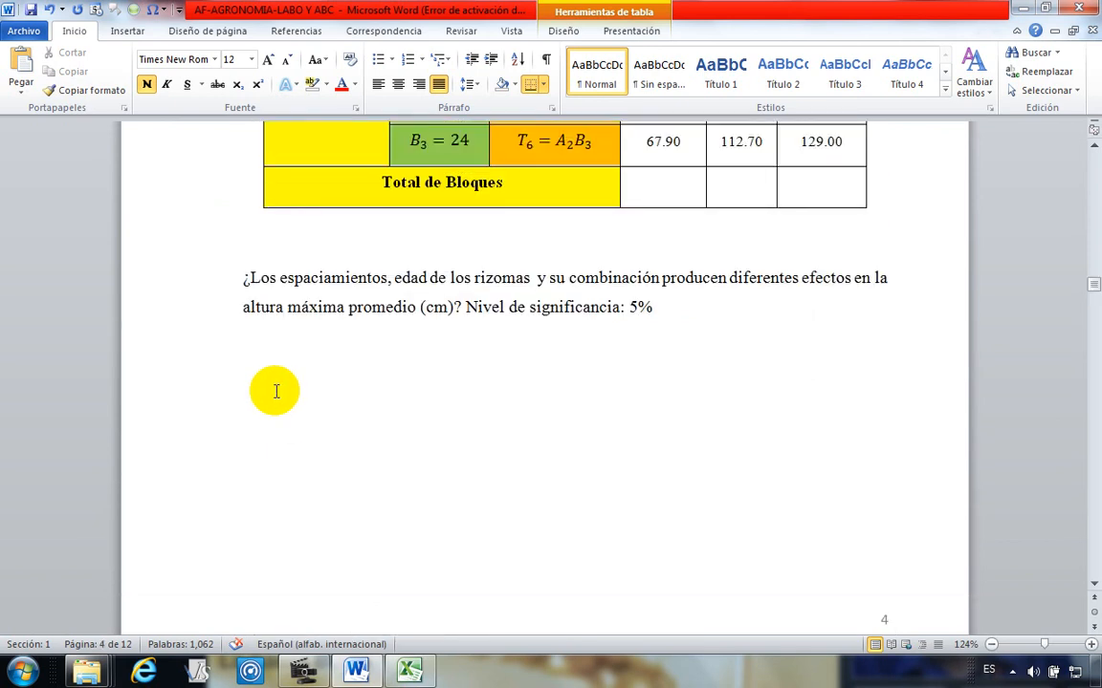
left_click_drag(252, 277, 438, 317)
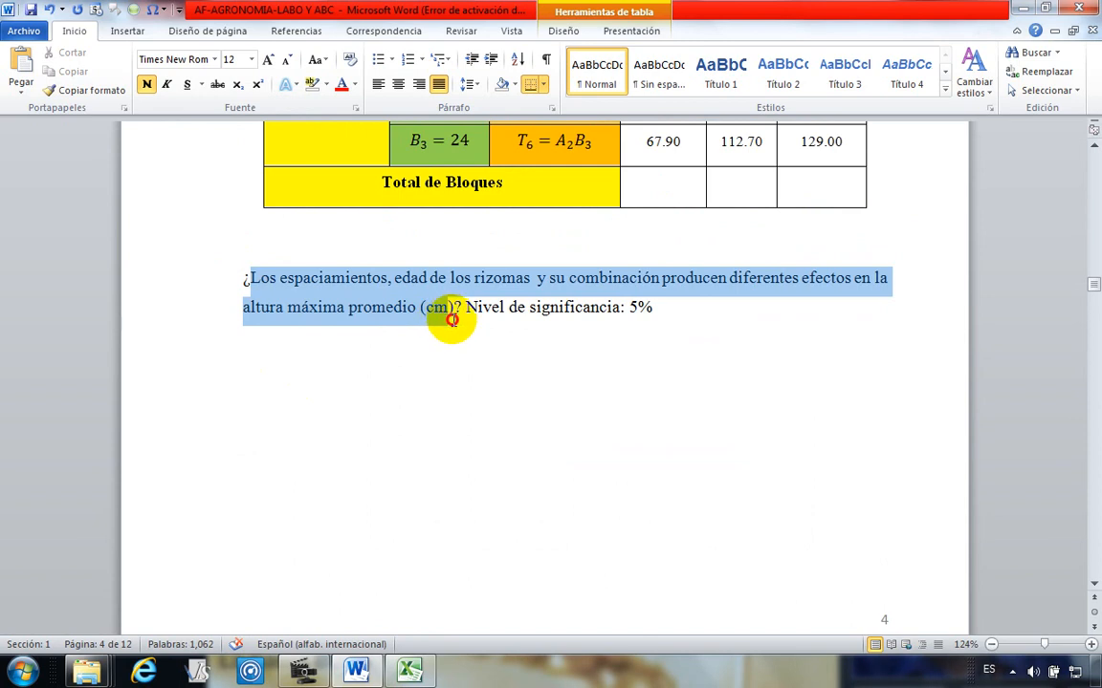
left_click_drag(453, 325, 443, 331)
key("ctrl+c")
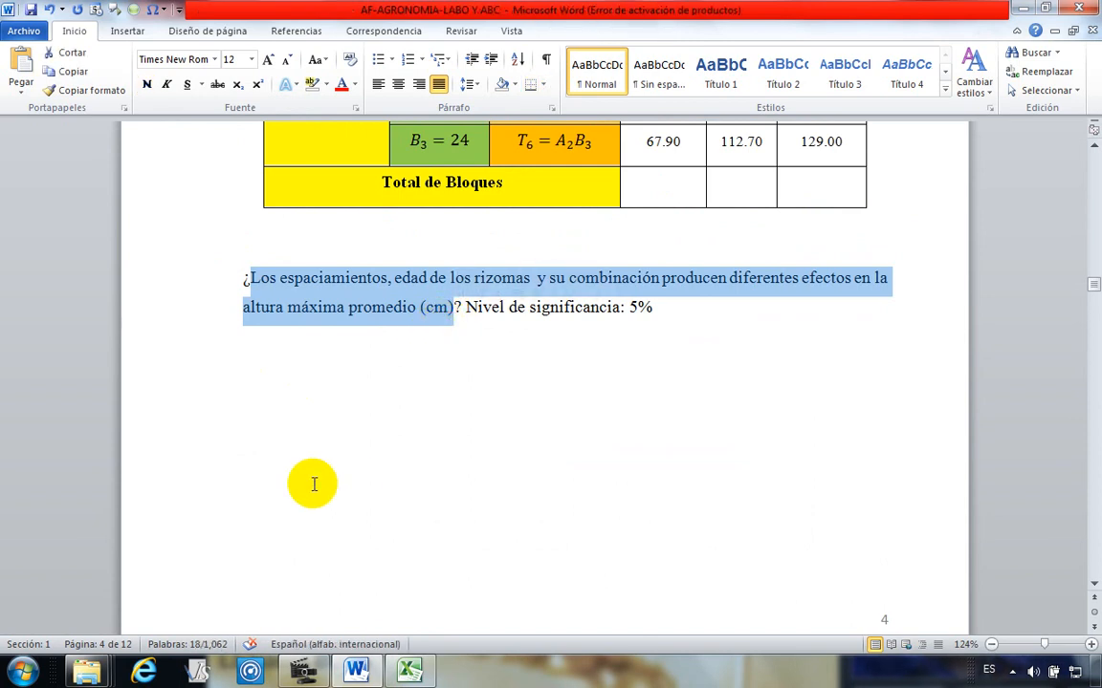
scroll(307, 480, "down", 10)
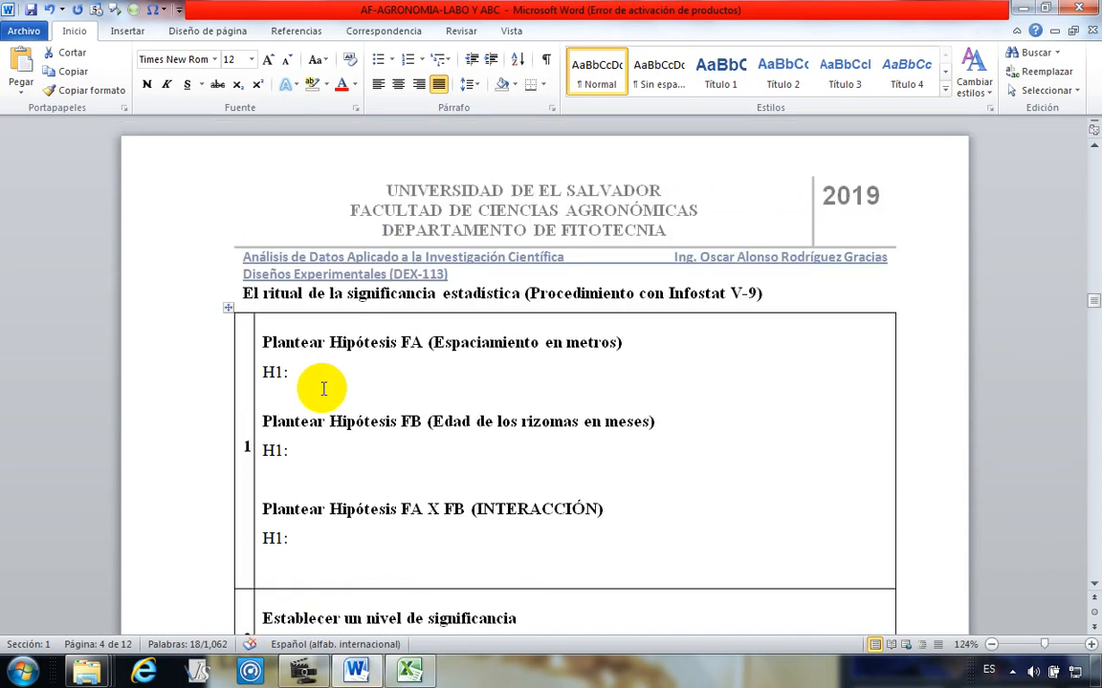
key("ctrl+v")
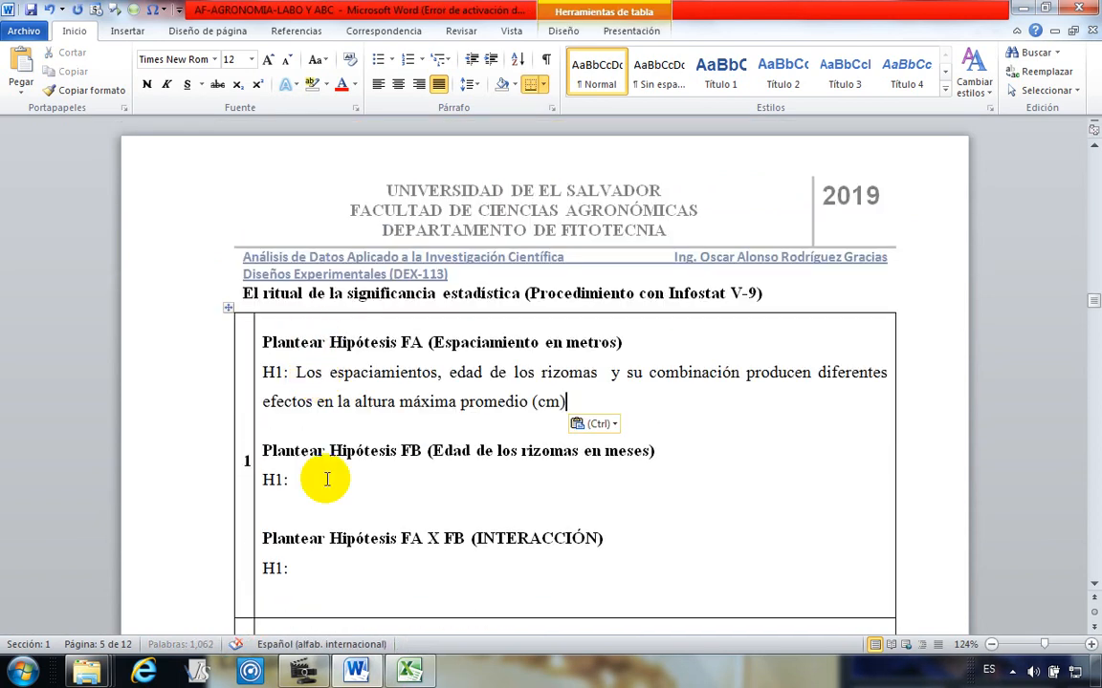
Step: Delete the comma and "edad de los rizomas y su combinación" from the FA hypothesis
scroll(341, 319, "down", 2)
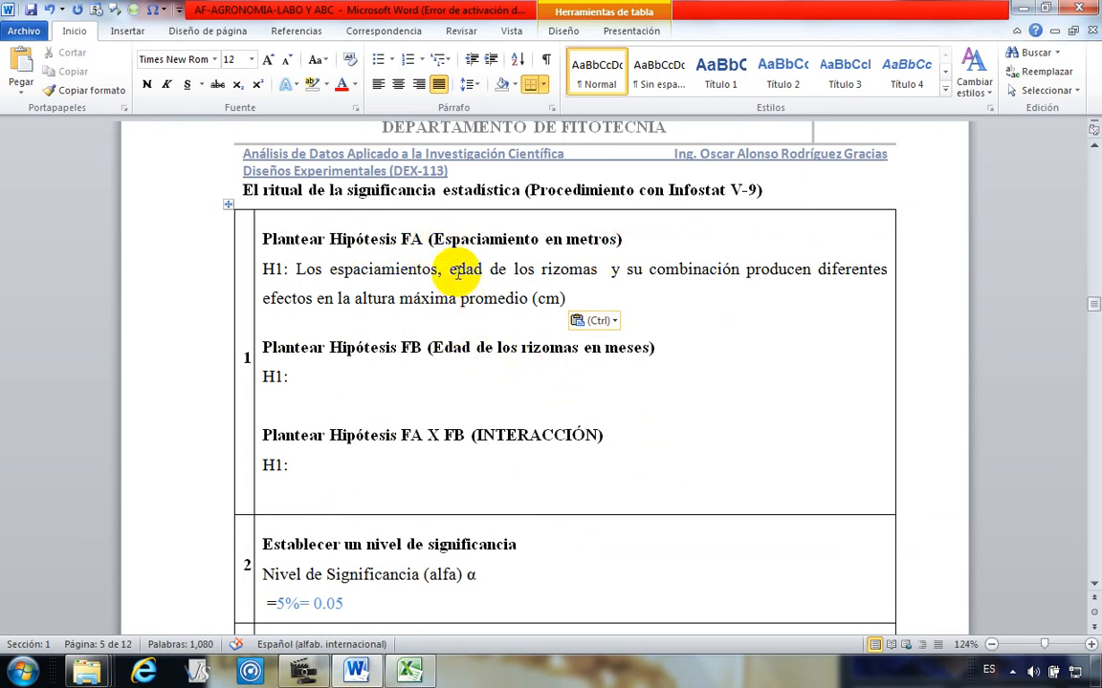
left_click_drag(453, 271, 691, 268)
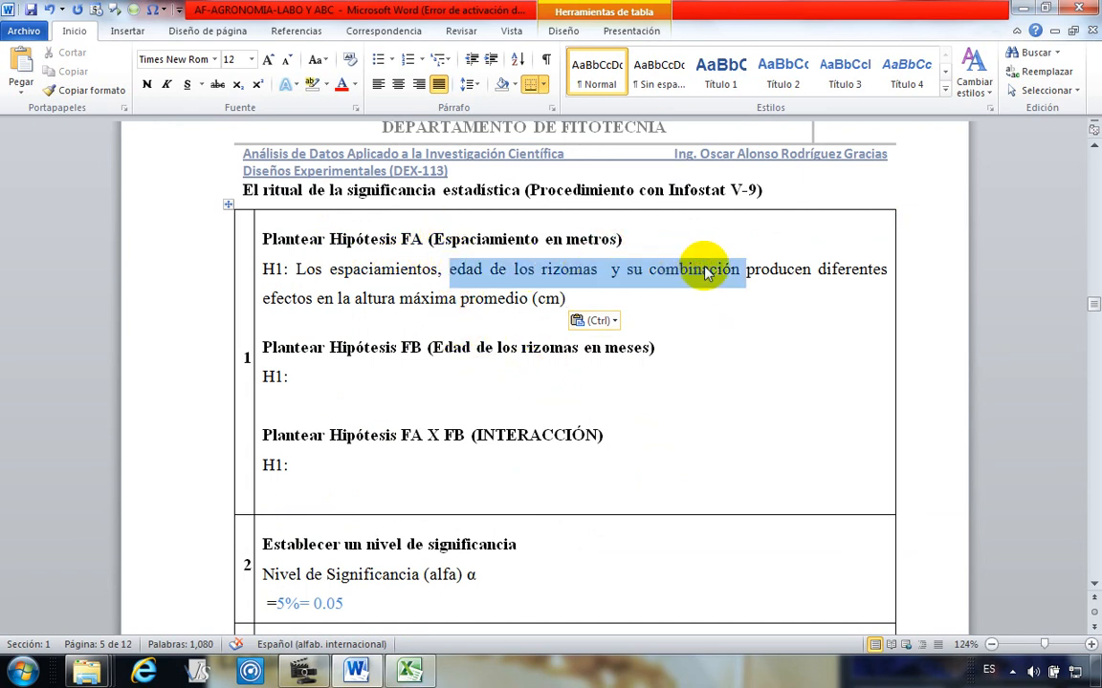
key("Delete")
left_click_drag(496, 319, 524, 318)
key("BackSpace")
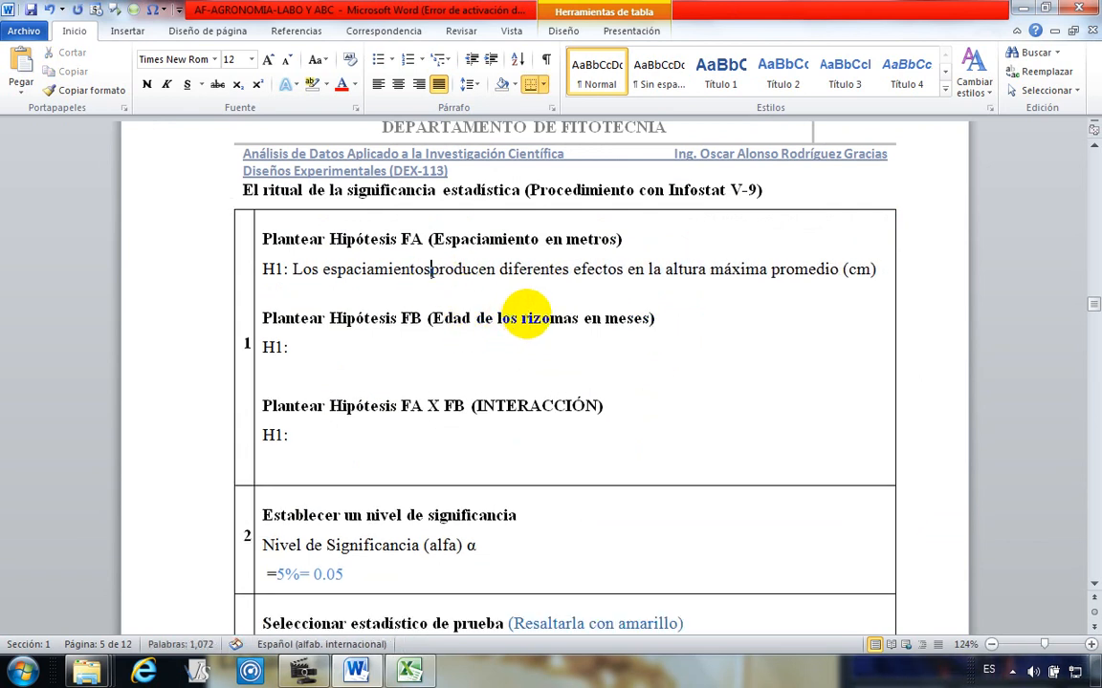
Step: Insert "en estudio" between "Los espaciamientos" and "producen" in the FA hypothesis
double_click(464, 311)
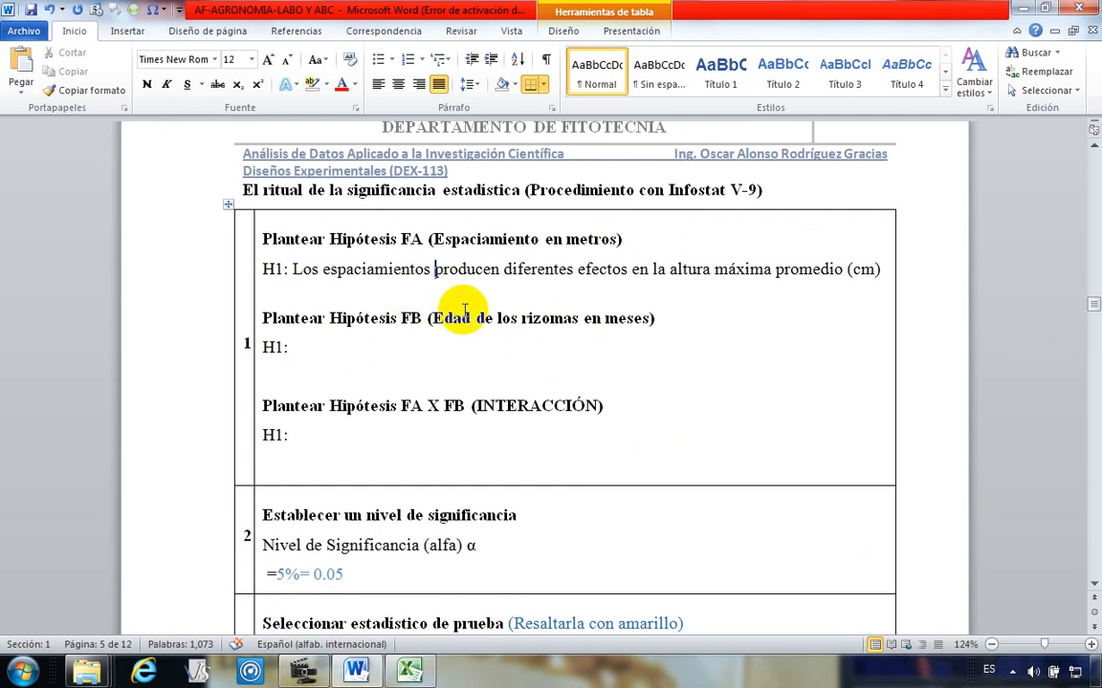
type("en estu")
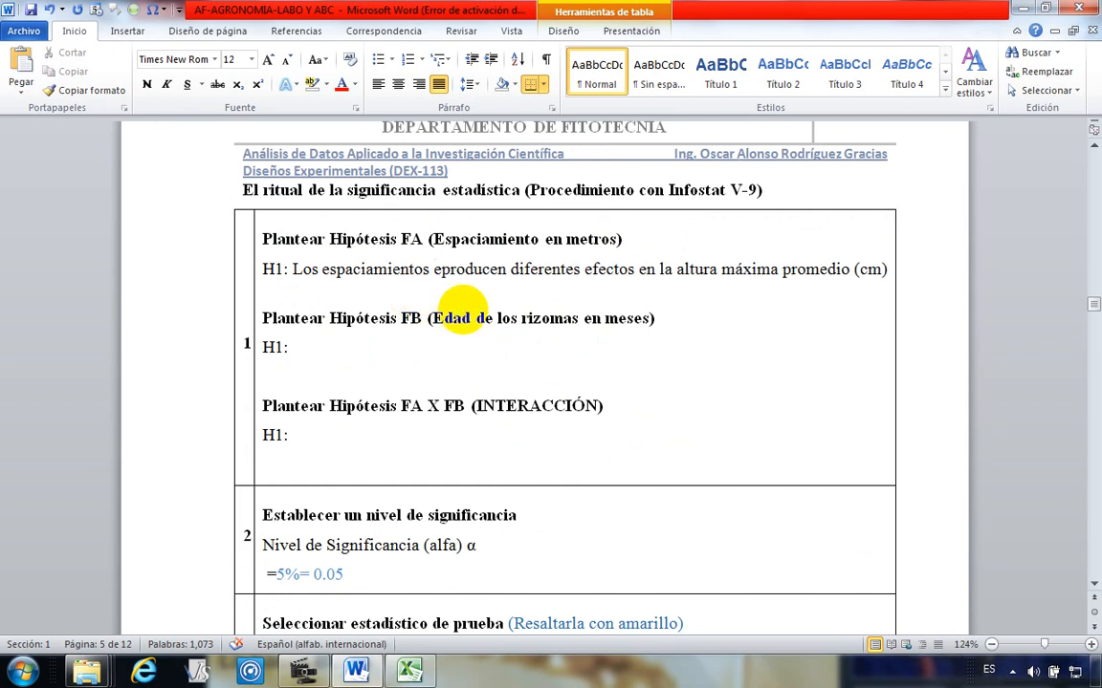
type("io")
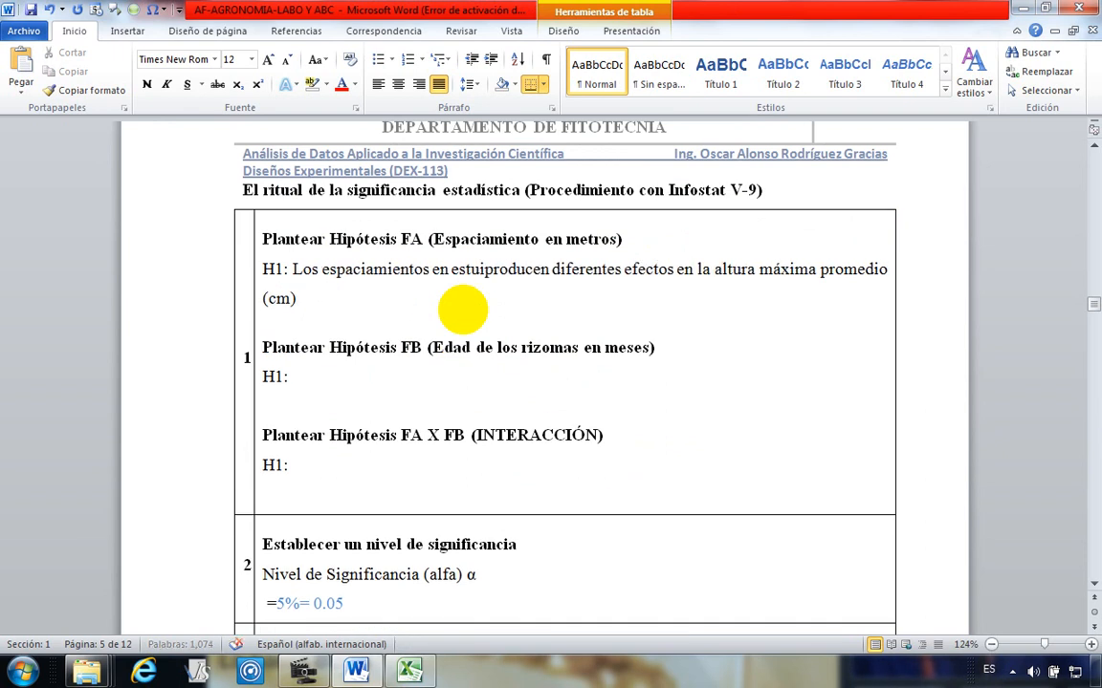
key("BackSpace")
key("BackSpace")
key("BackSpace")
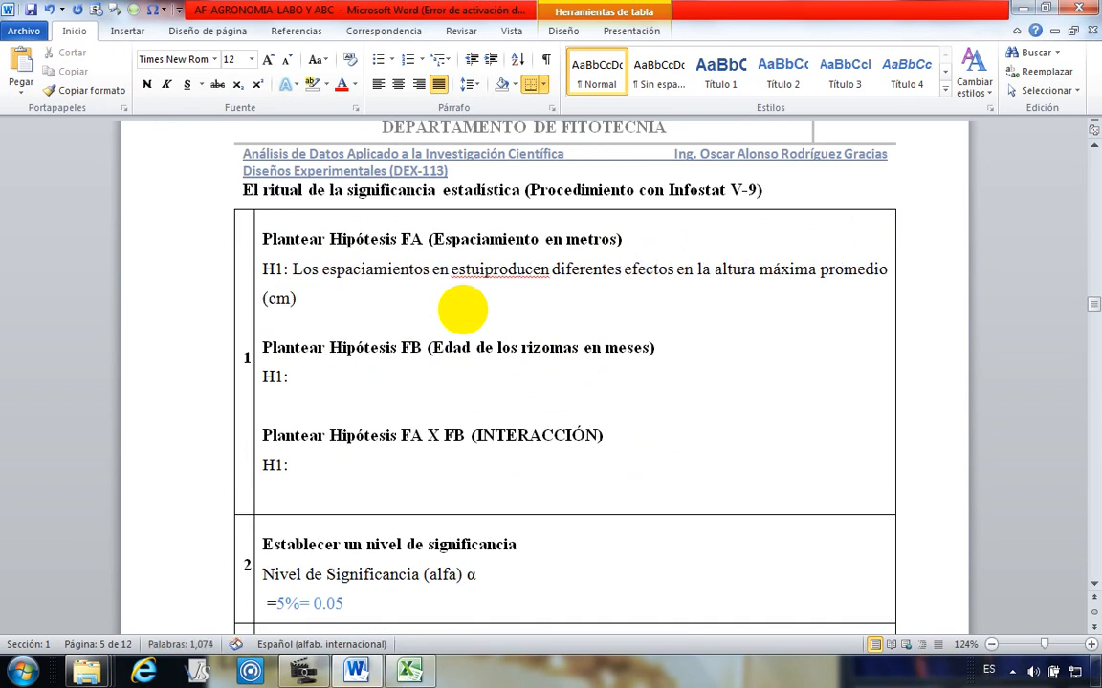
type("dio")
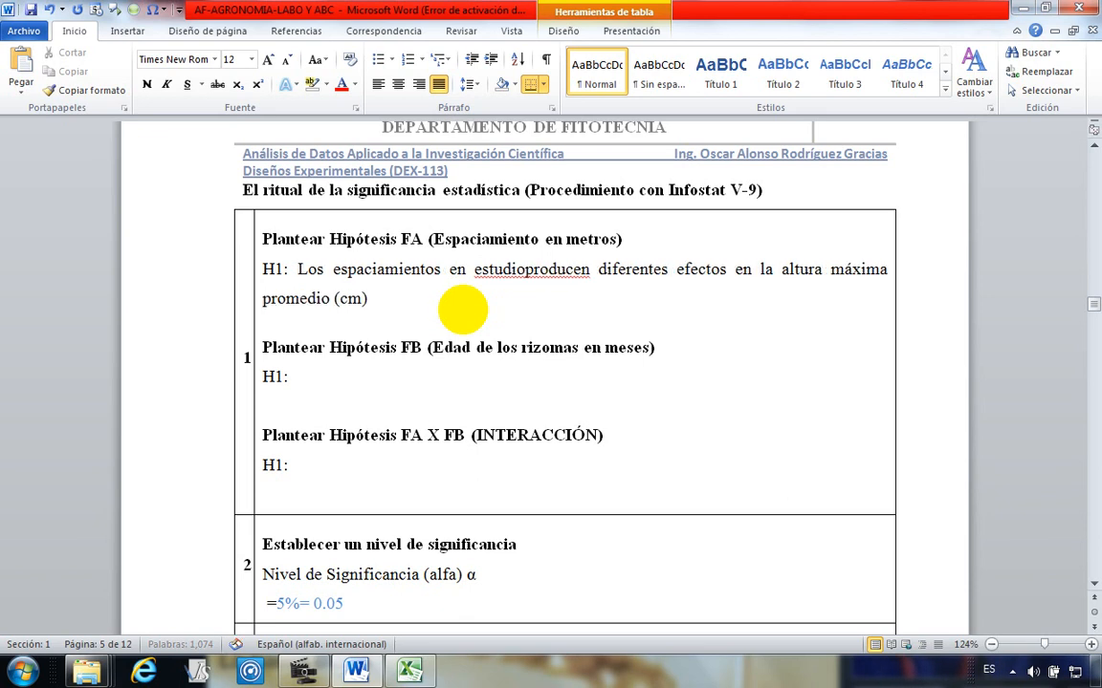
left_click(481, 322)
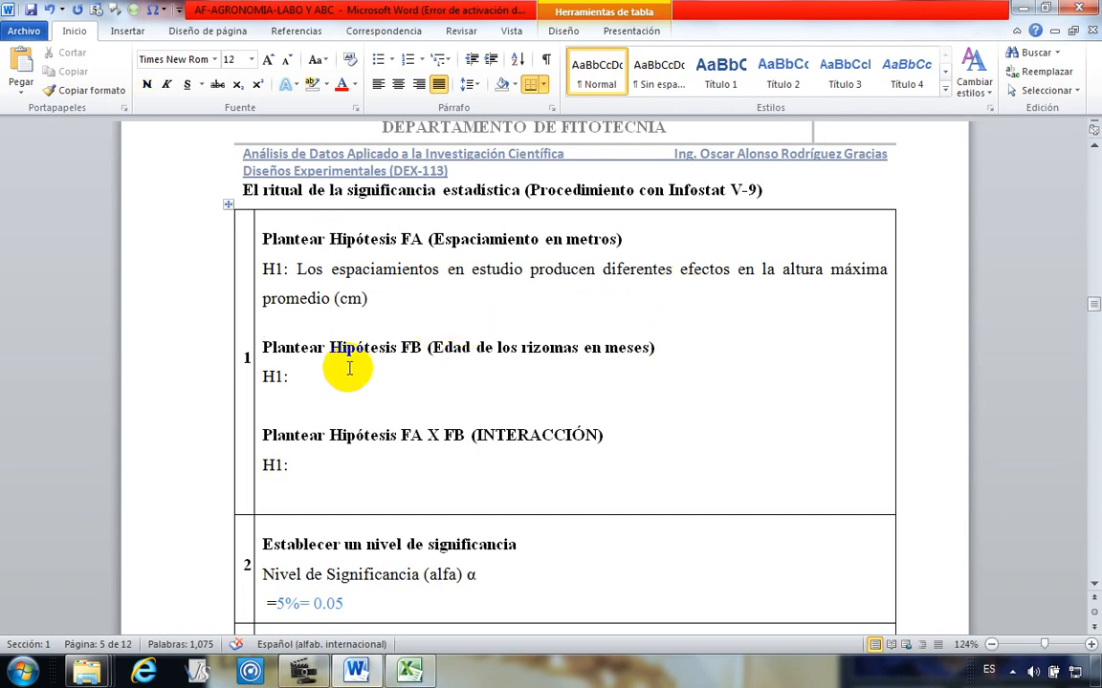
Step: Paste the copied research question sentence after "H1:" under the FB hypothesis heading
scroll(354, 344, "down", 1)
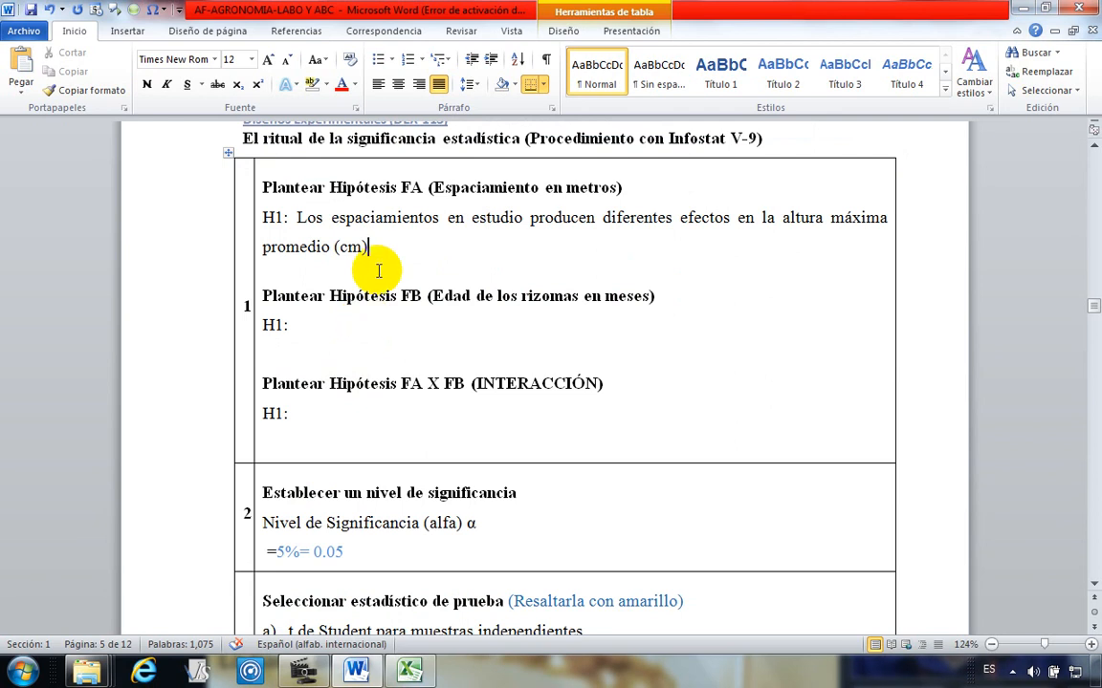
scroll(411, 325, "down", 1)
scroll(345, 348, "up", 2)
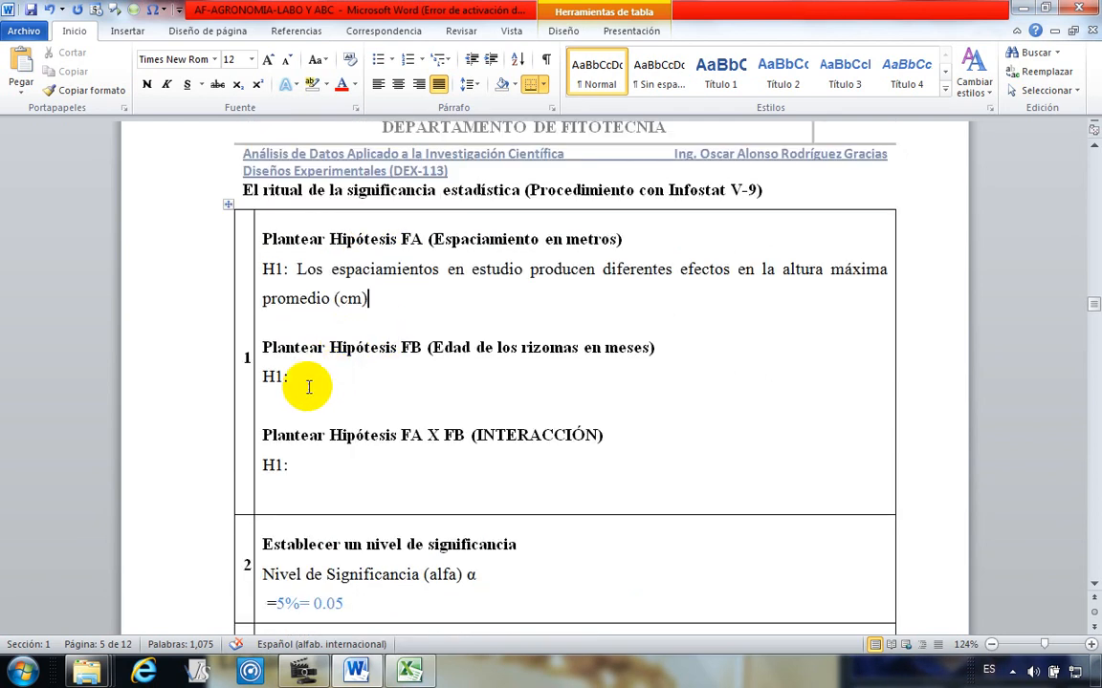
scroll(296, 387, "down", 1)
left_click(315, 325)
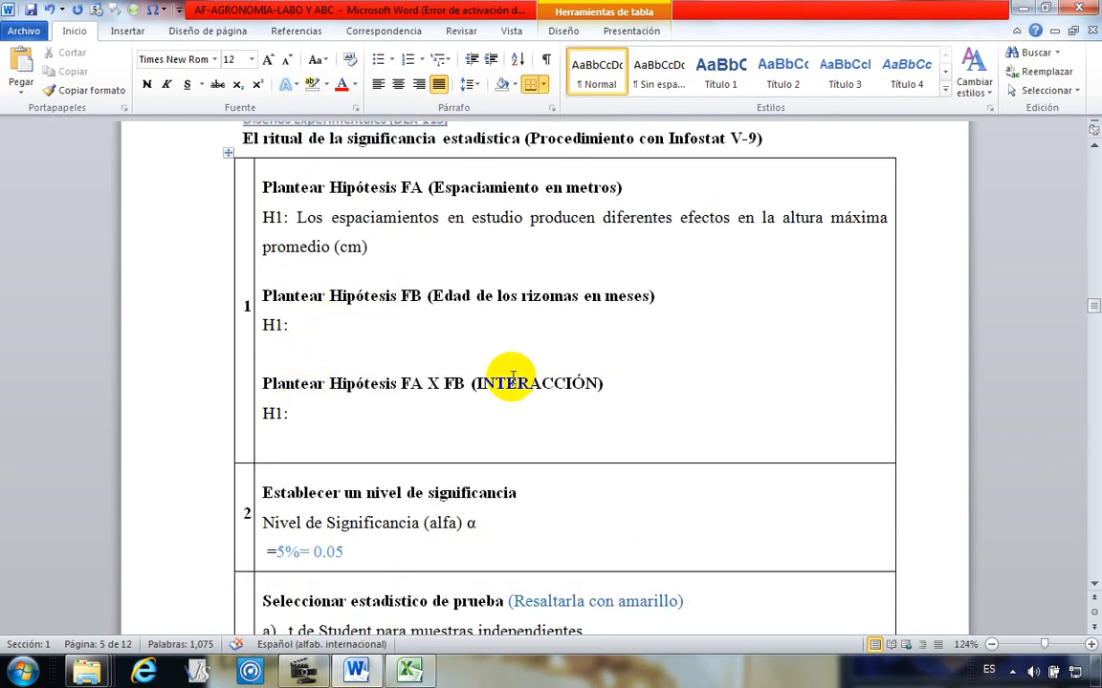
type("Los espaciamientos, edad de los rizomas  y su combinación producen diferentes efectos en la altura máxima promedio (cm)")
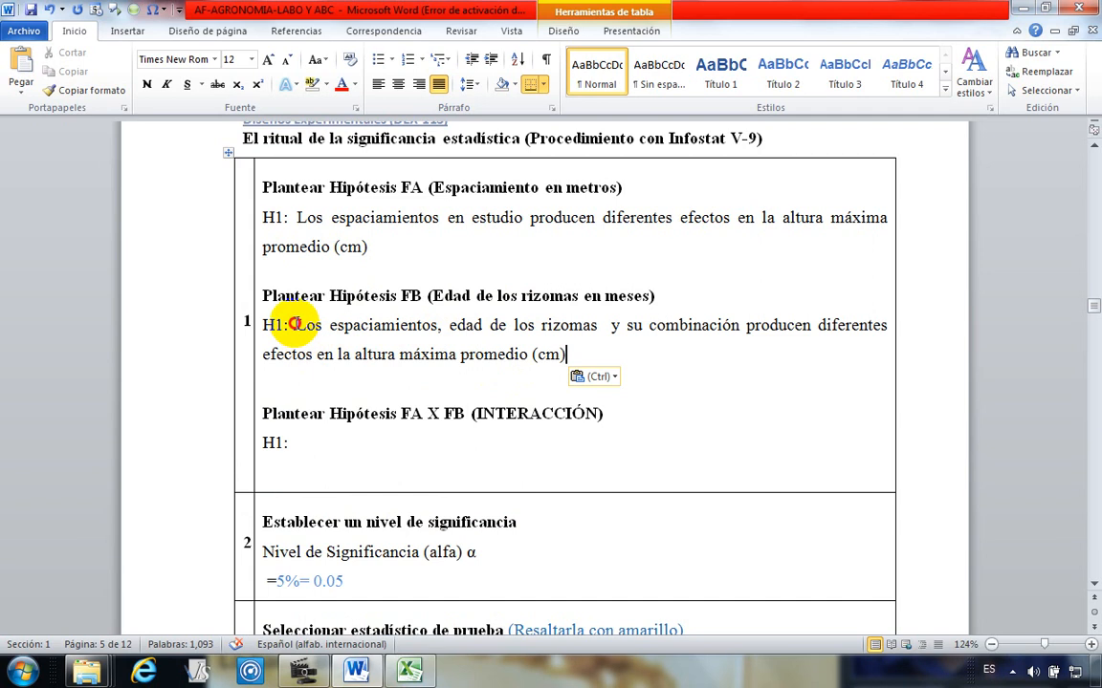
Step: Remove "Los espaciamientos," and "y su combinación" from the FB hypothesis
left_click_drag(295, 324, 403, 322)
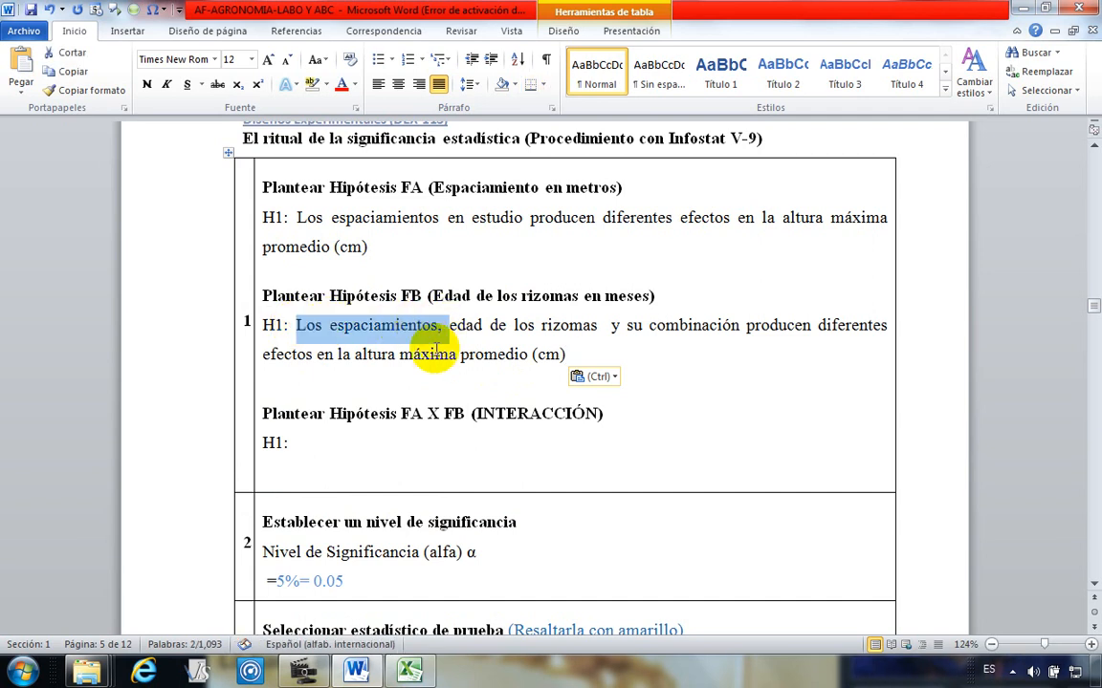
key("Delete")
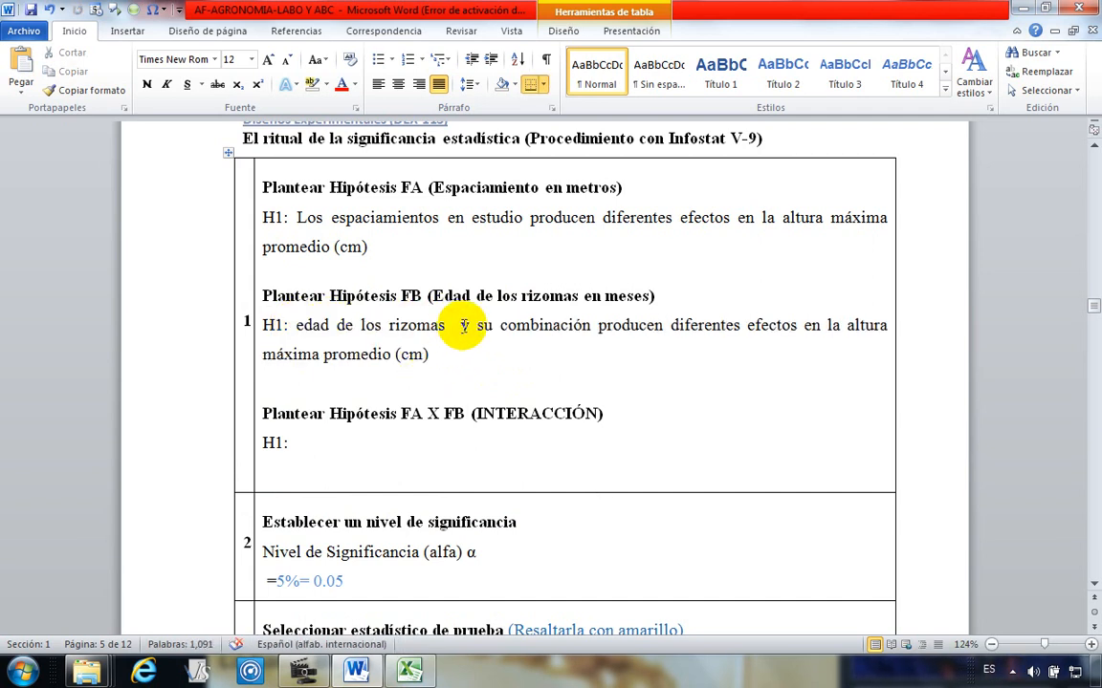
left_click_drag(463, 326, 552, 328)
key("Delete")
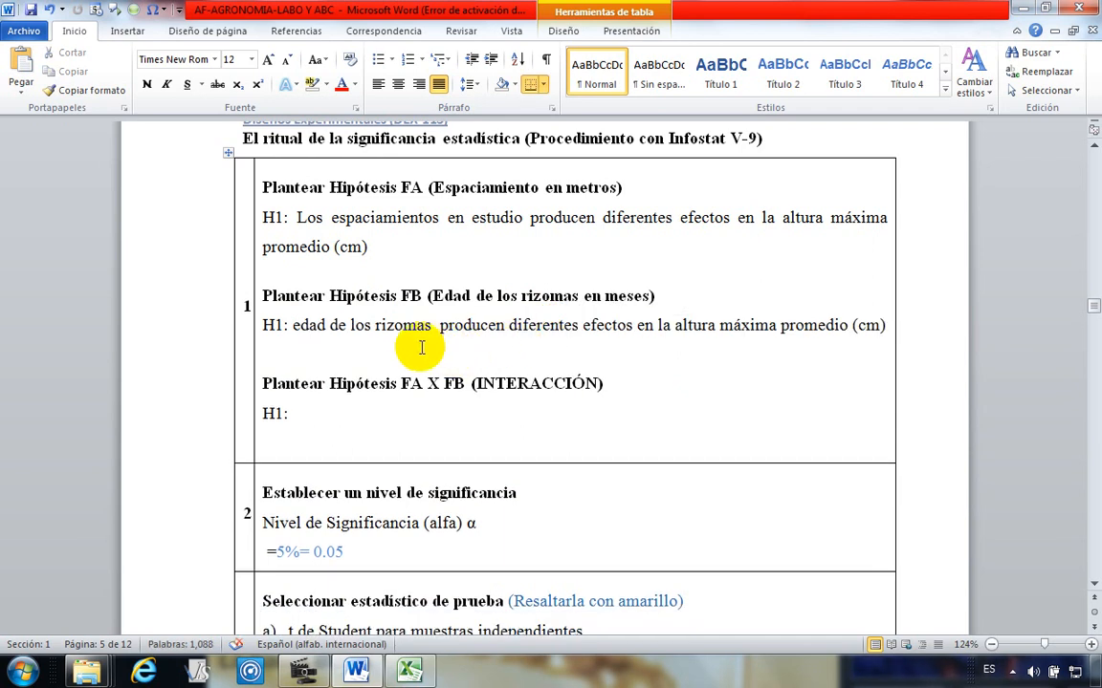
Step: Start the FB hypothesis with "La" before "edad de los rizomas" and change its verb to "produce"
left_click(294, 326)
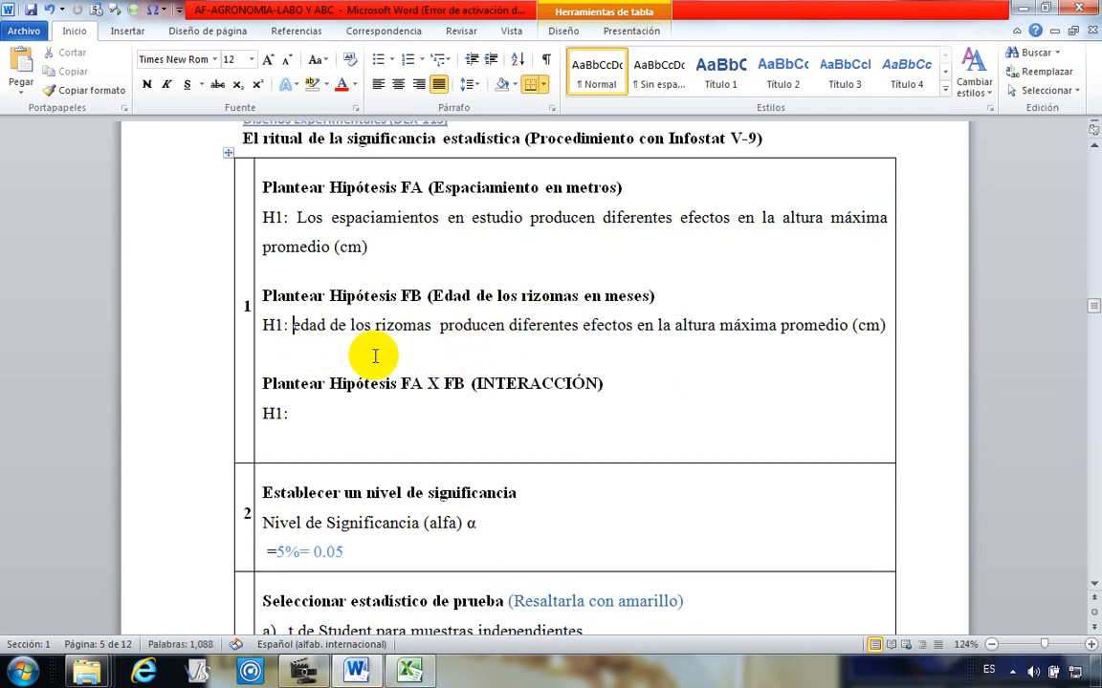
type("la")
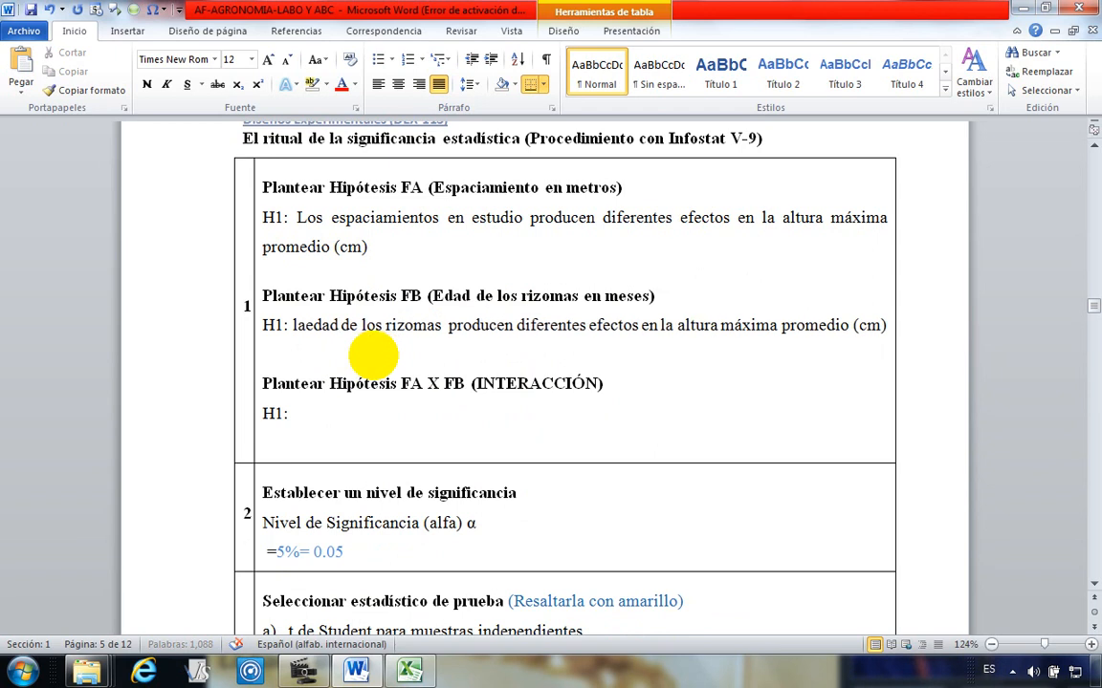
key("BackSpace")
key("BackSpace")
key("BackSpace")
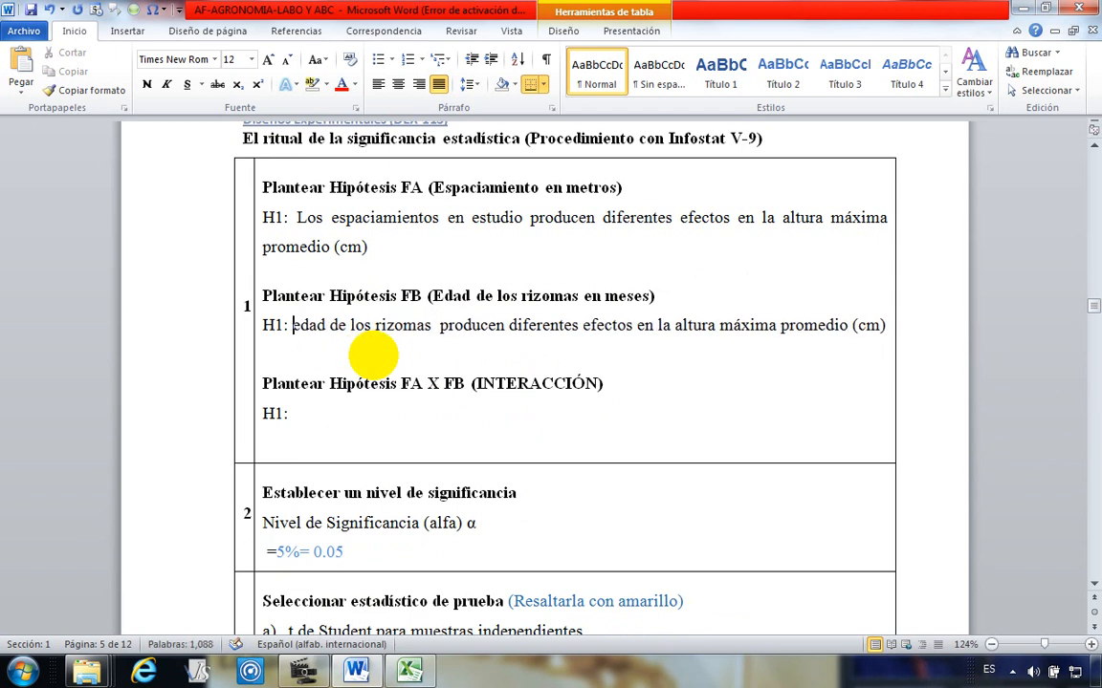
type("La")
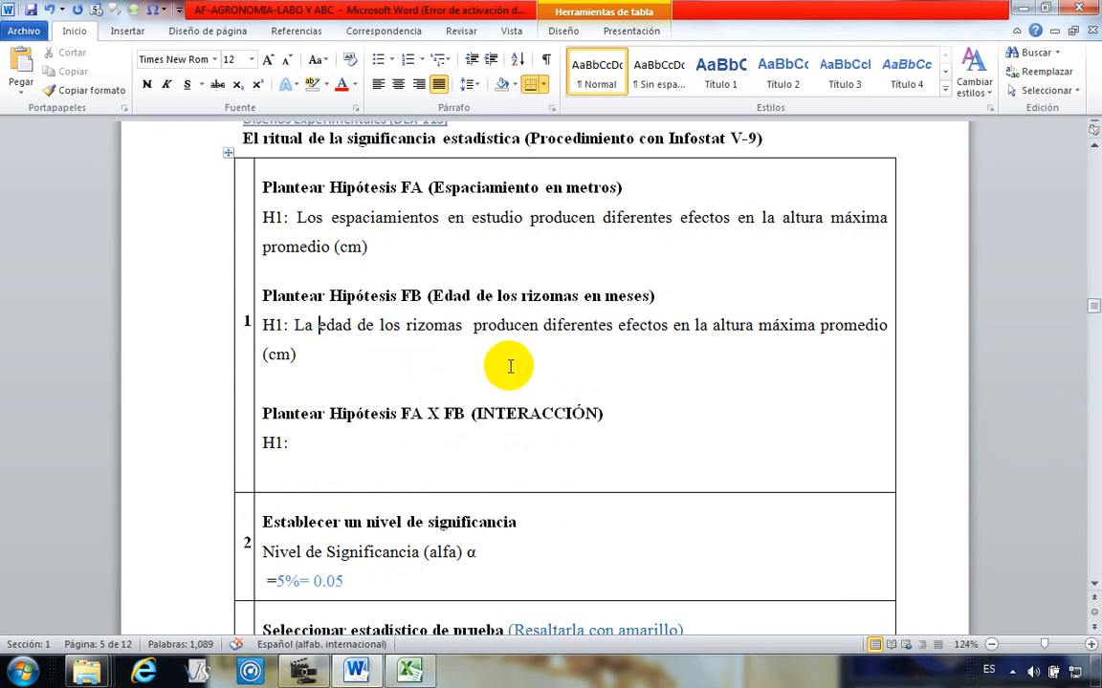
left_click(533, 325)
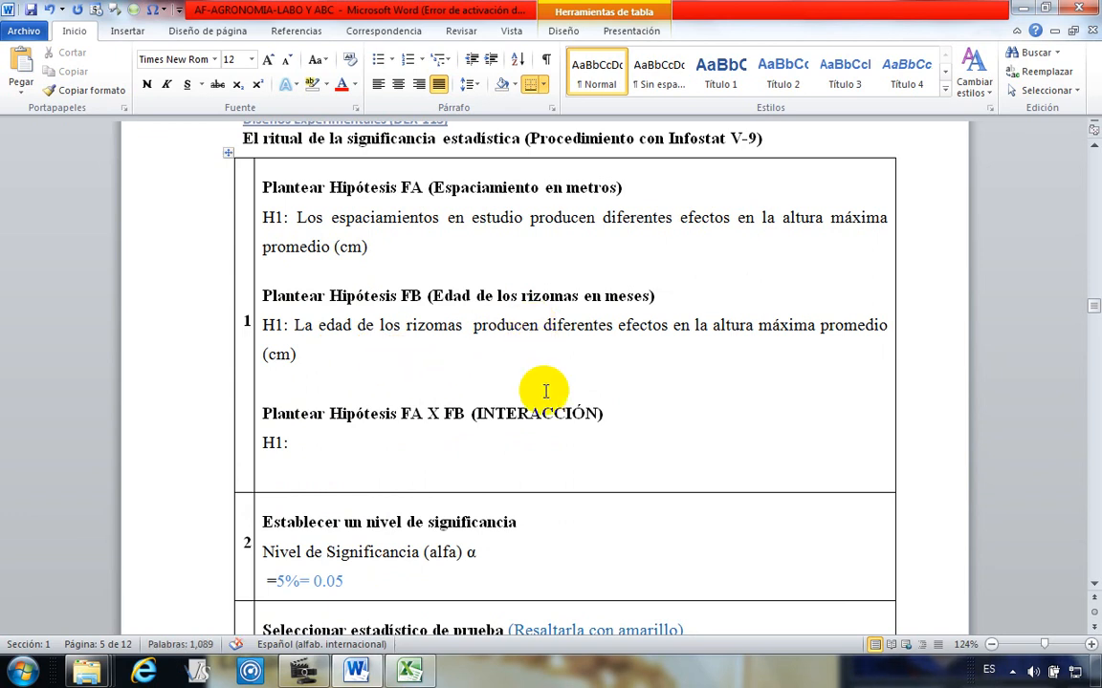
key("Delete")
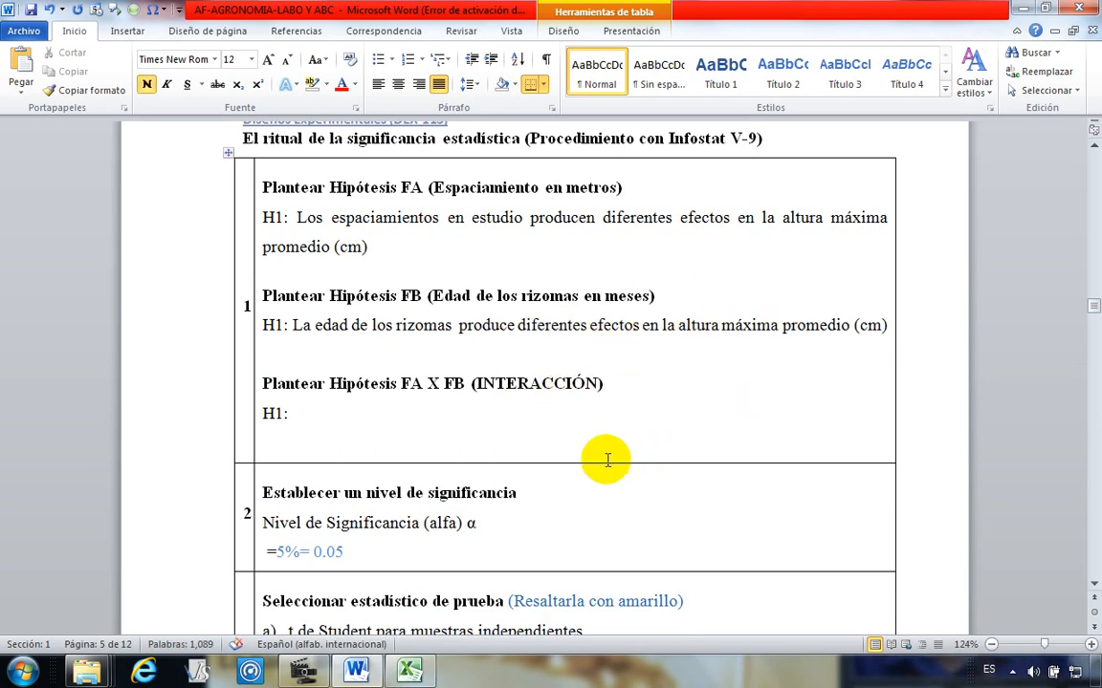
Step: Paste the copied research question sentence after "H1:" under the FA X FB (INTERACCIÓN) hypothesis heading
scroll(603, 460, "down", 2)
left_click(332, 317)
scroll(325, 325, "up", 2)
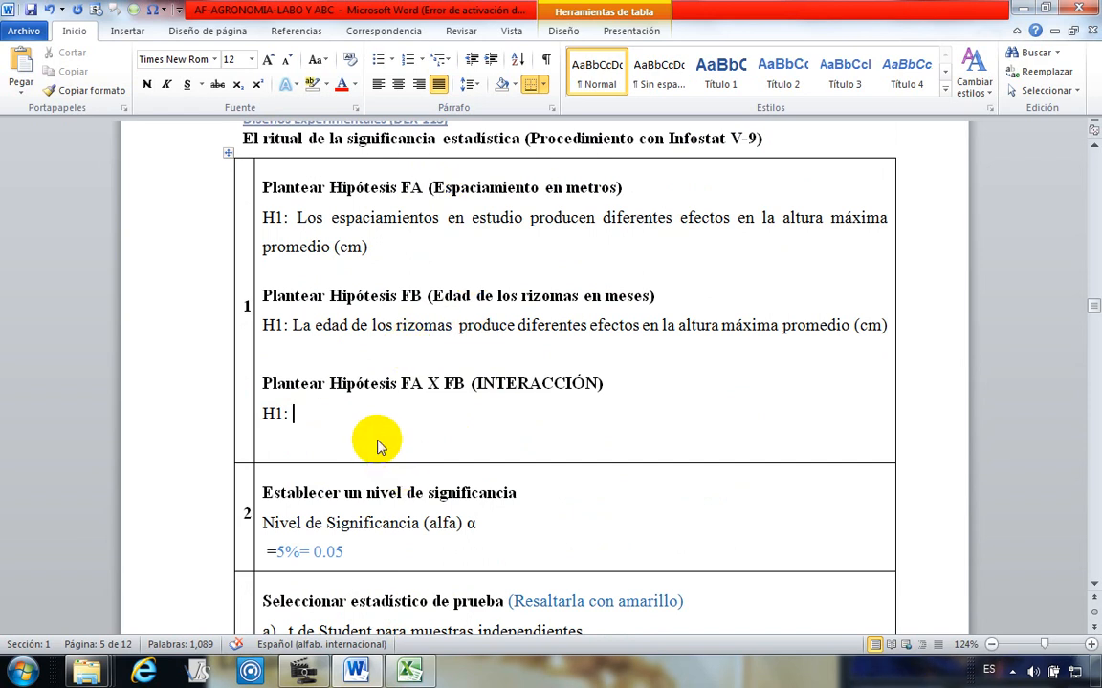
type("Los espaciamientos, edad de los rizomas  y su combinación producen diferentes efectos en la altura máxima promedio (cm)")
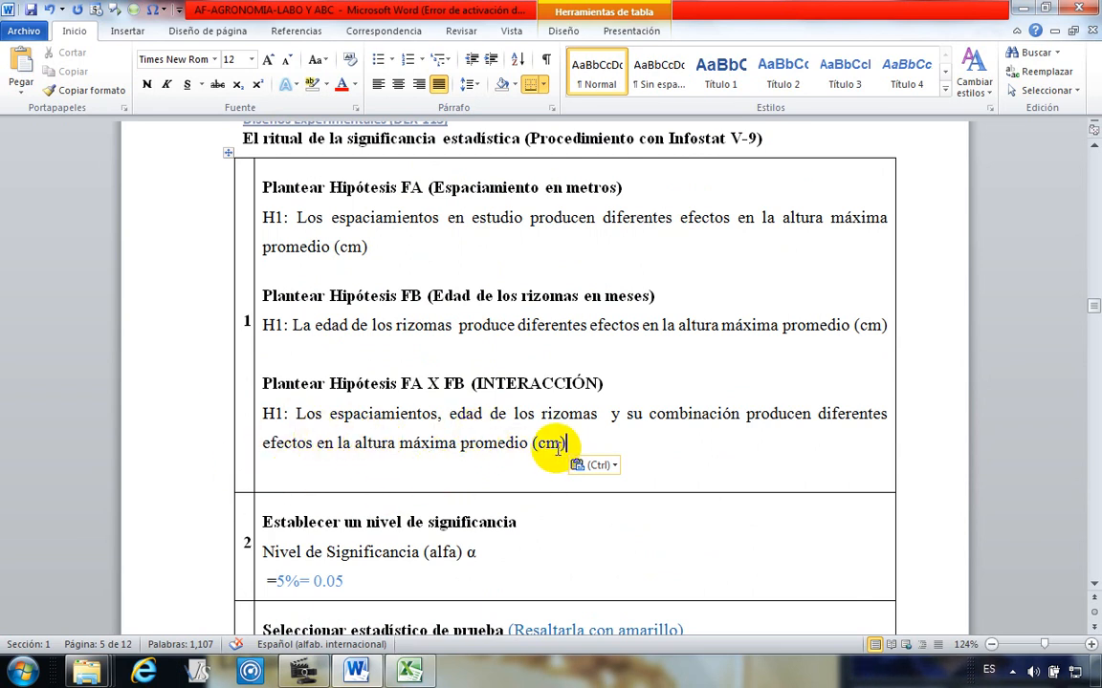
Step: Replace "Los espaciamientos, edad de los rizomas y su" with "La" in the interaction hypothesis
scroll(524, 479, "down", 1)
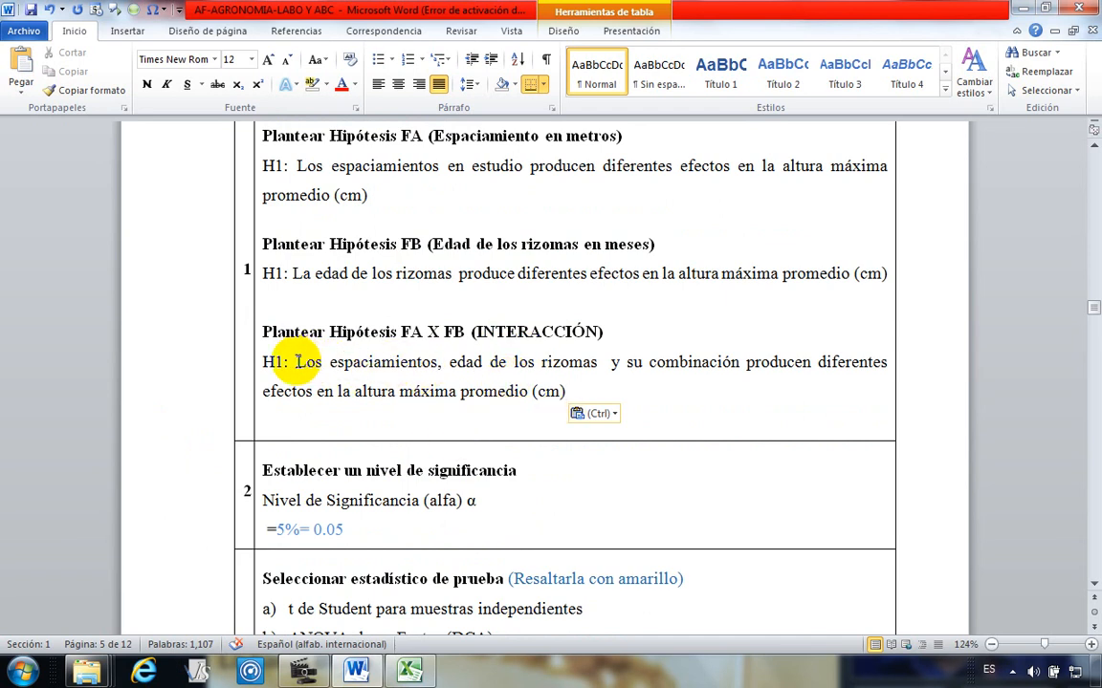
left_click_drag(316, 362, 633, 354)
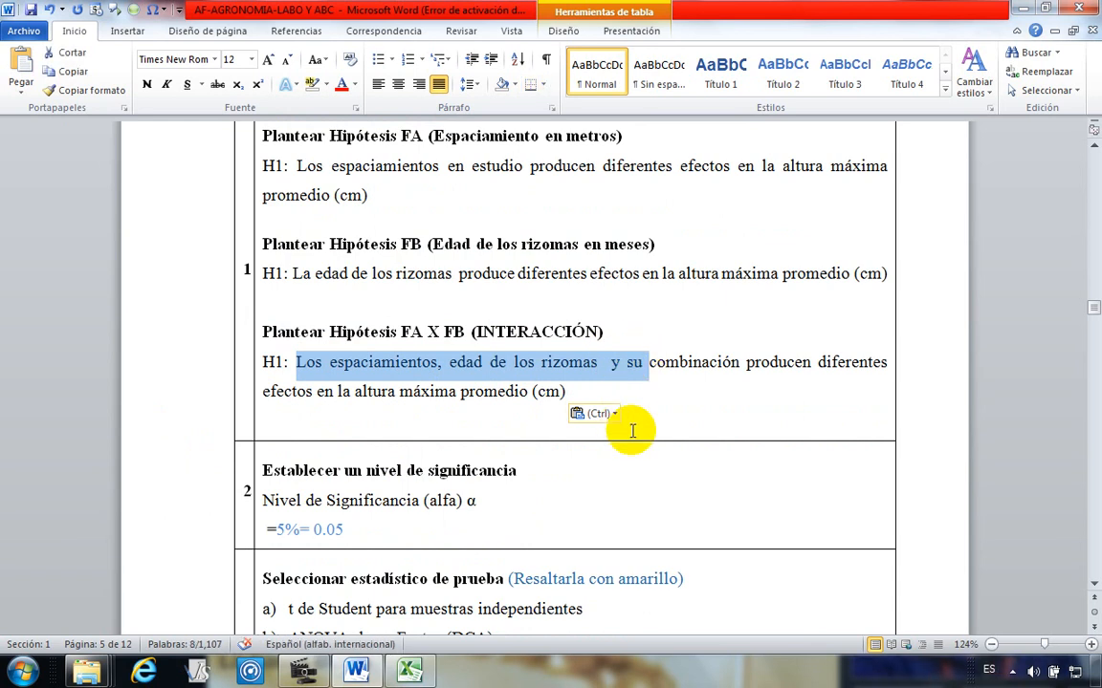
key("Delete")
type("La")
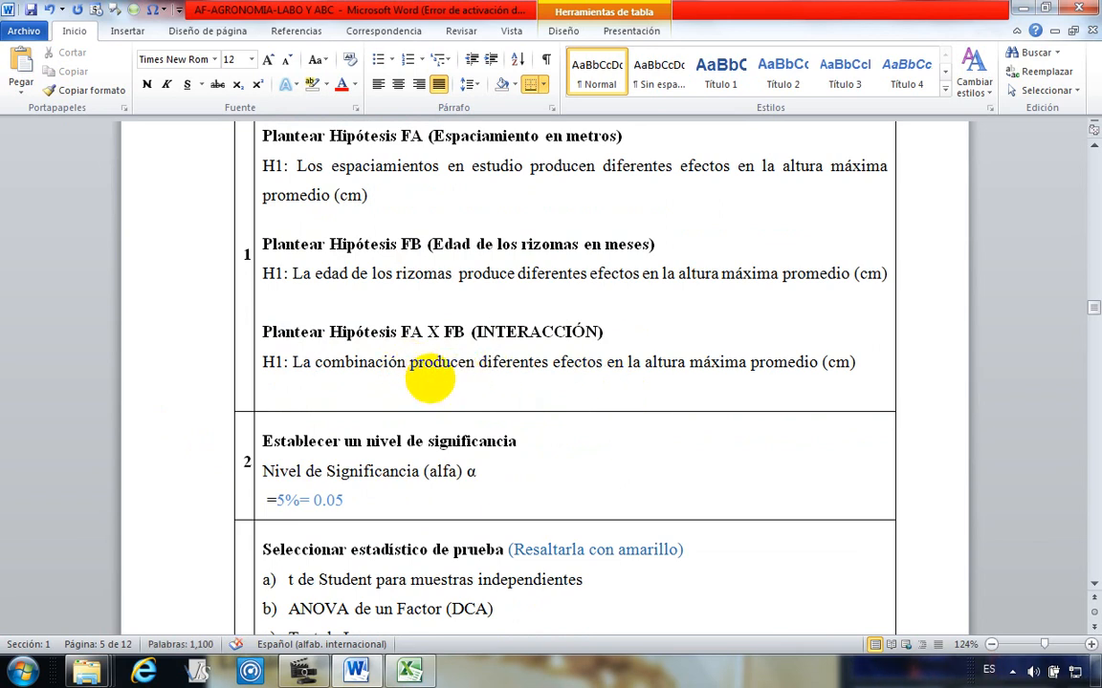
Step: Insert "de espaciamientos y edad de los rizomas en meses" after "La combinación" in the interaction hypothesis
left_click(413, 368)
type("de ")
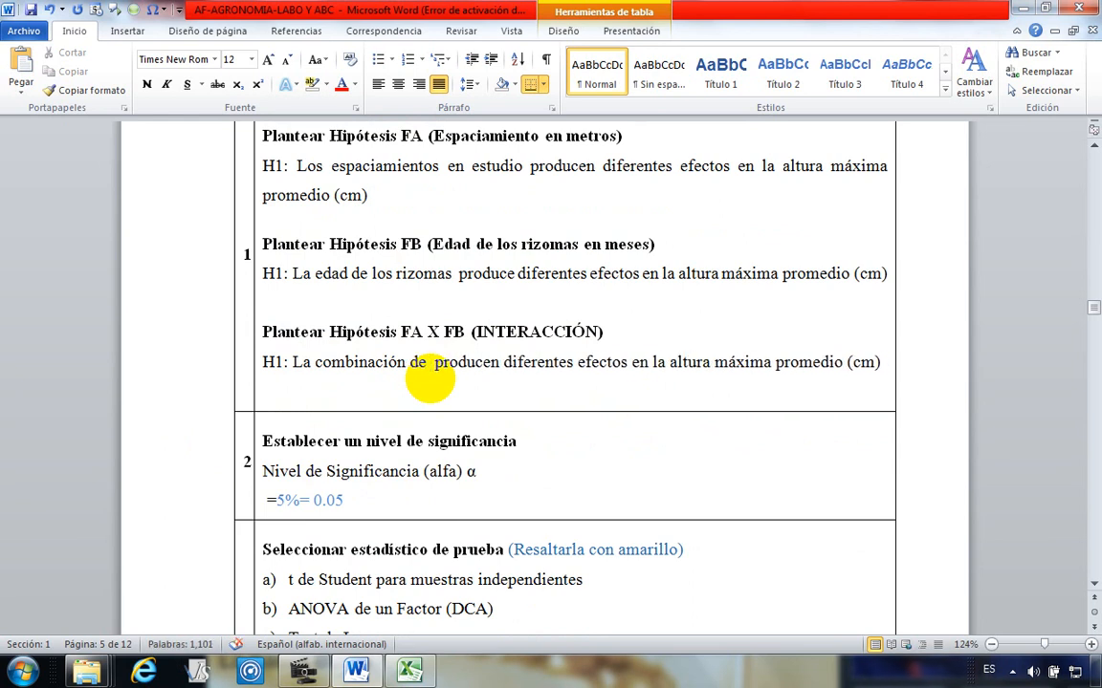
type("espaciami")
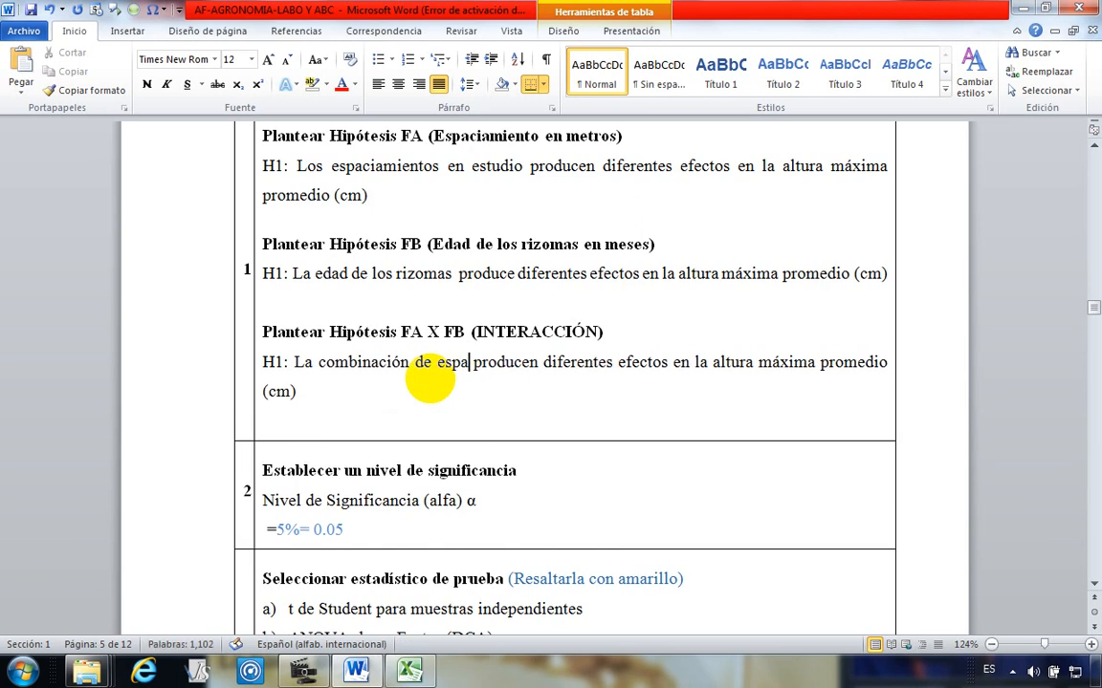
type("entos")
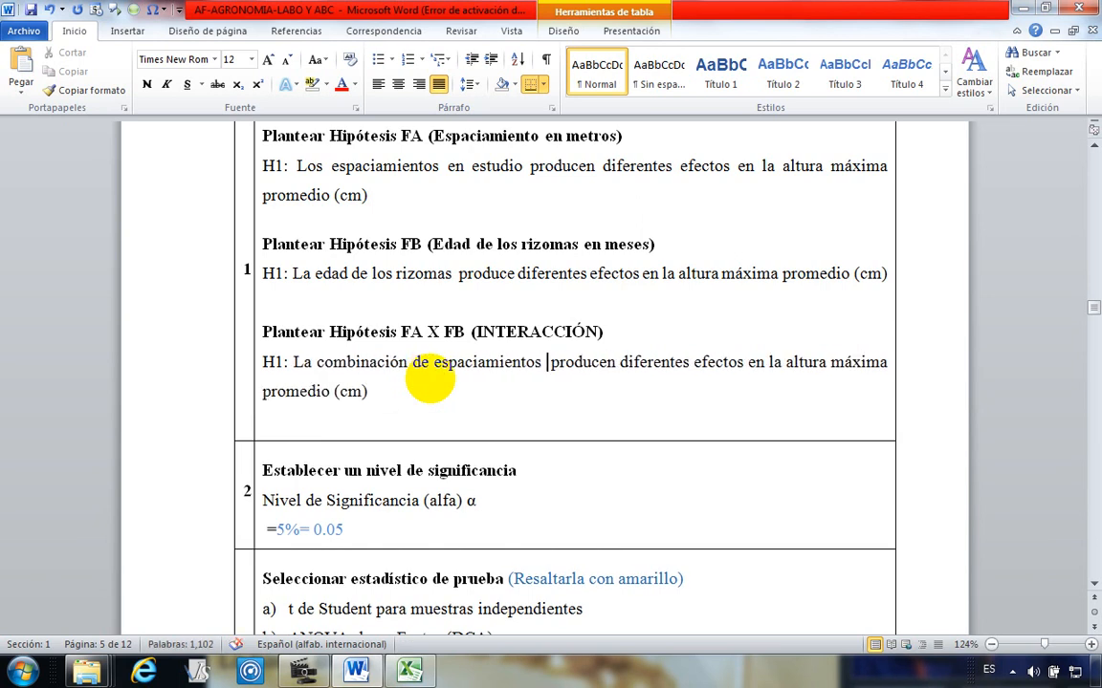
type(" y ")
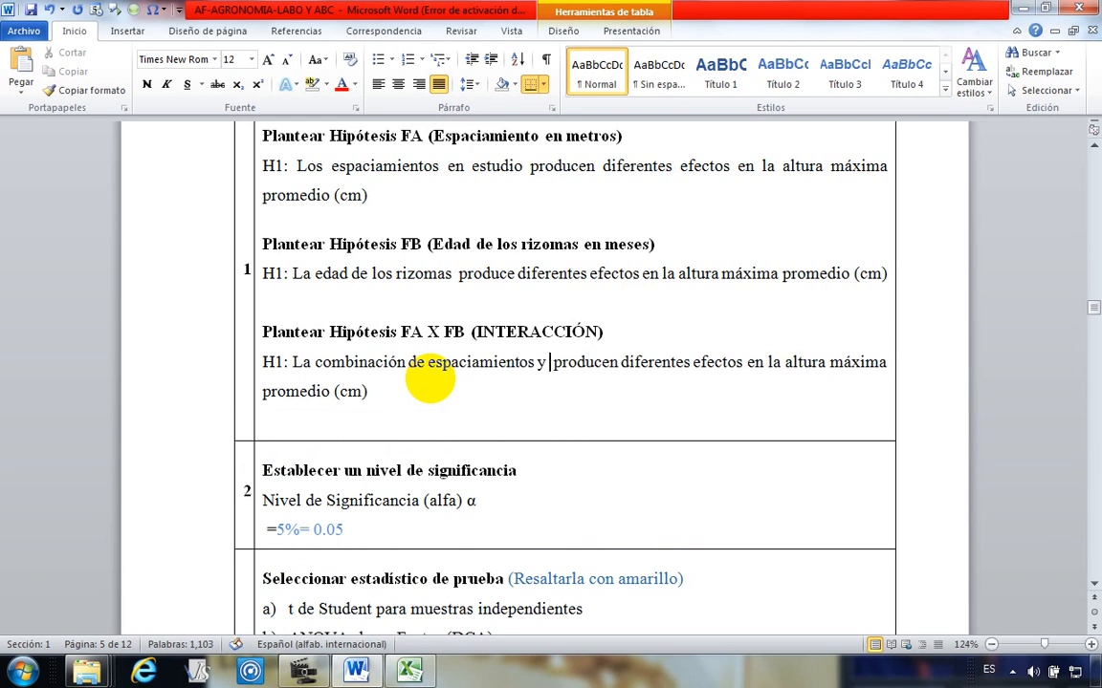
type("edad de l")
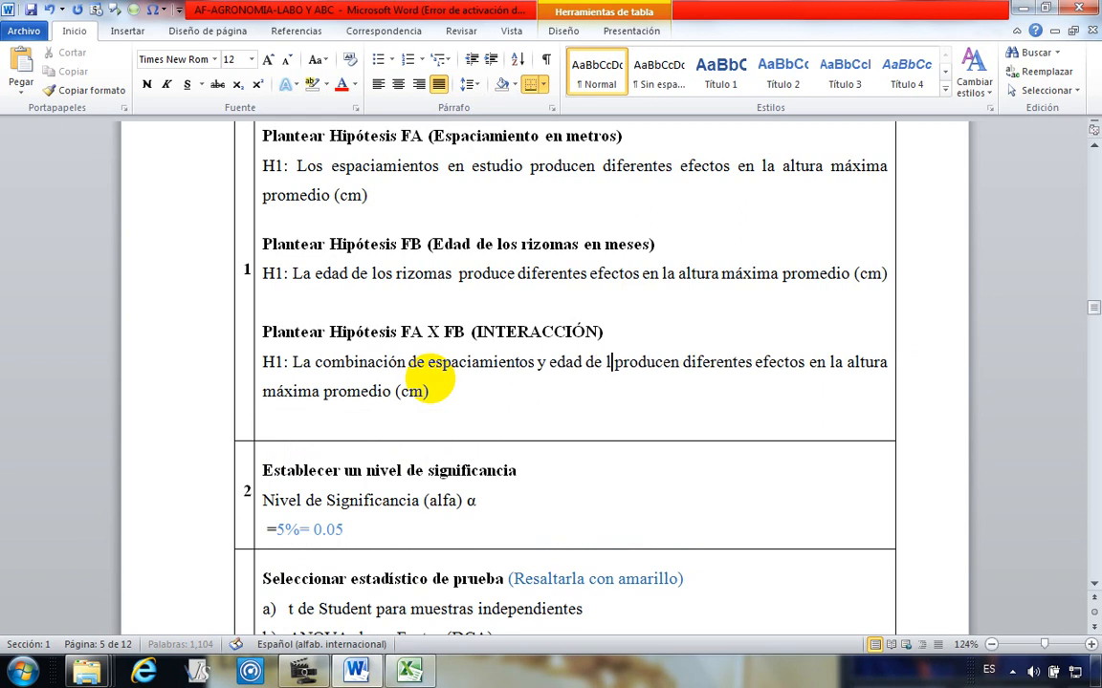
type("os rizomas ")
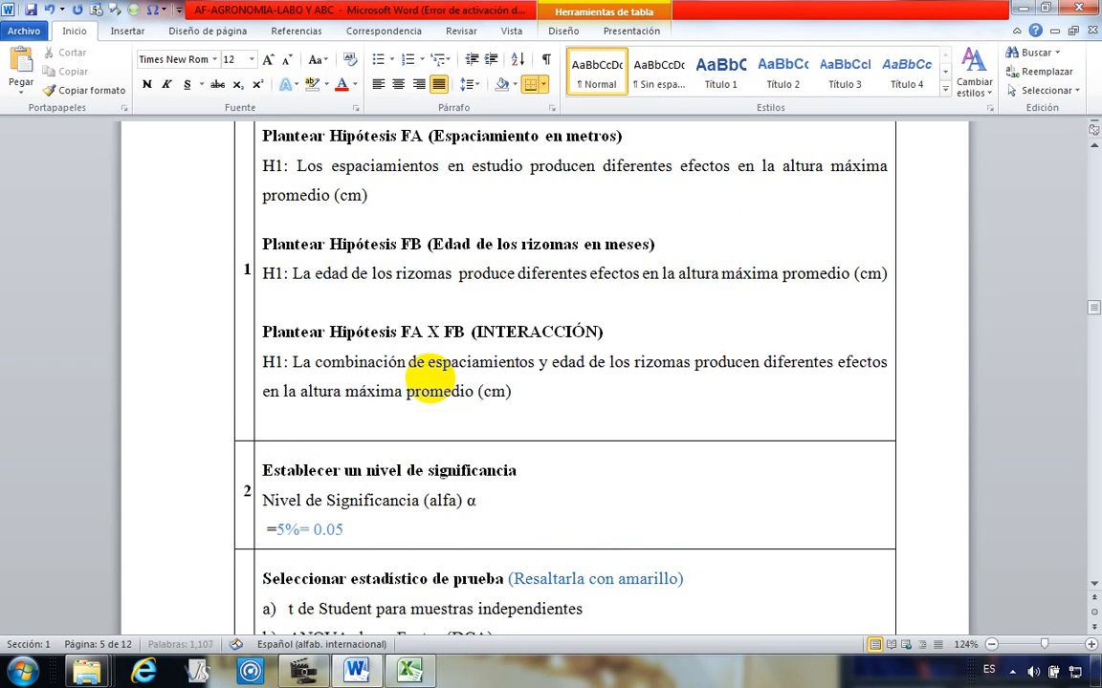
type("en meses")
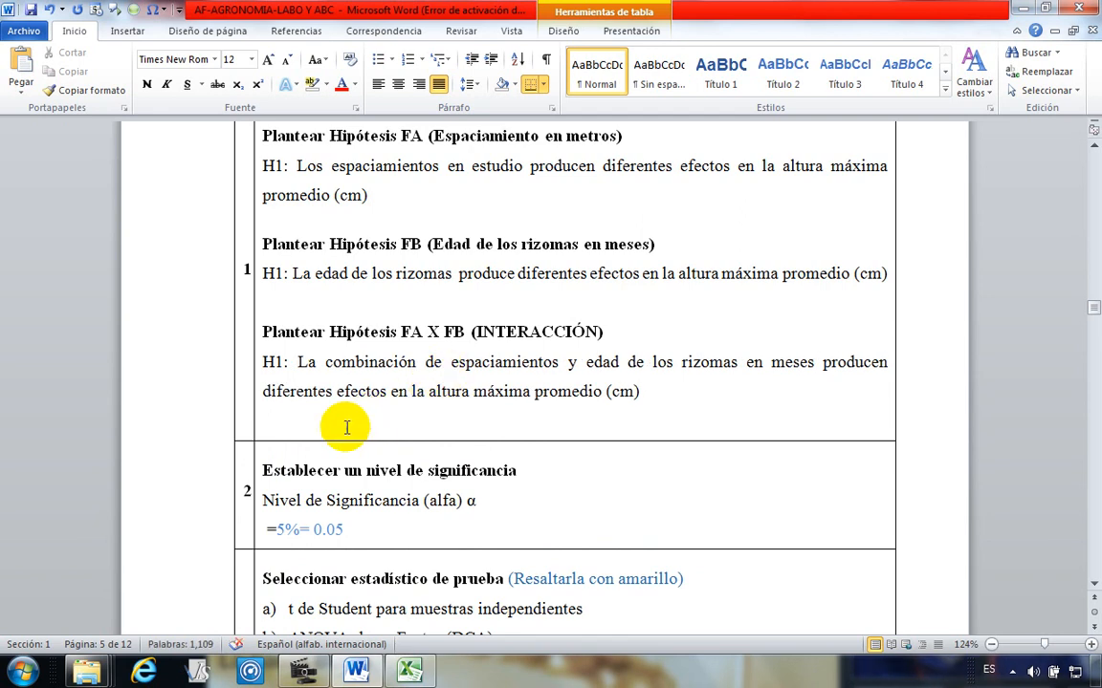
left_click(571, 414)
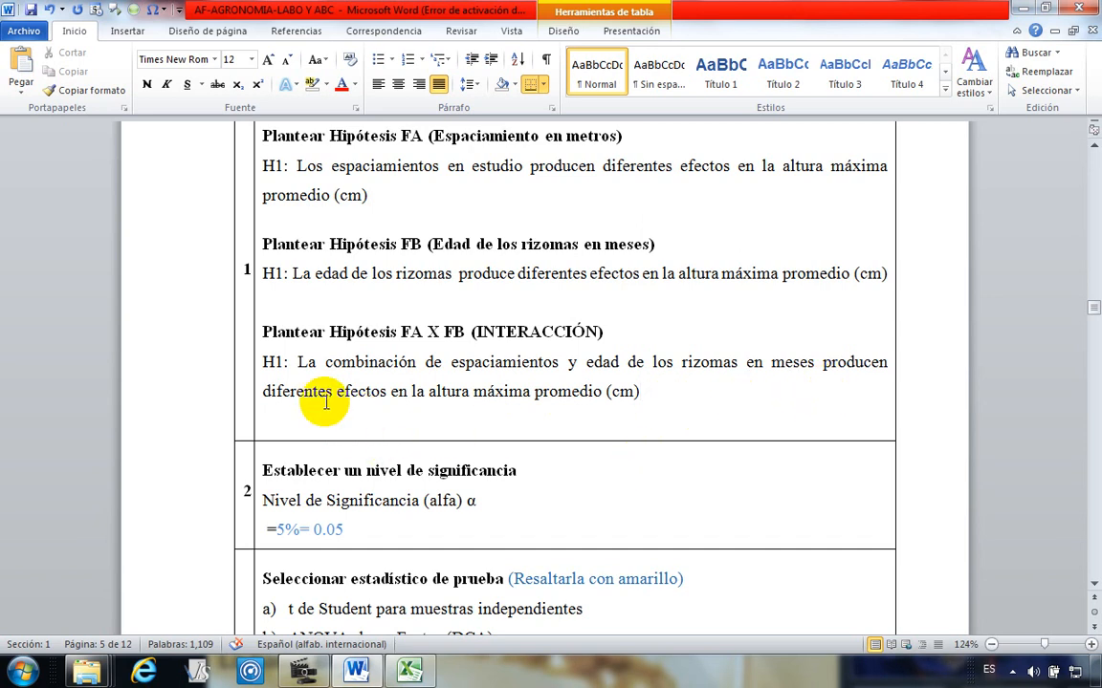
left_click(680, 398)
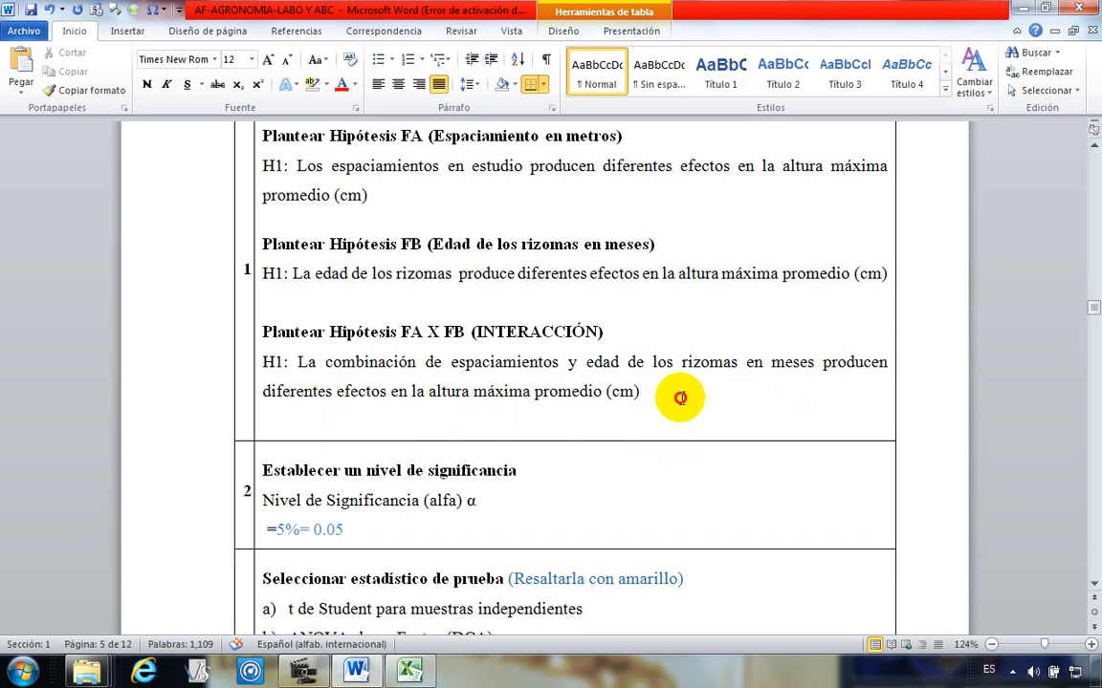
Step: Review the three H1 hypotheses and the significance level stated in row 2 of the procedure table
scroll(564, 411, "up", 2)
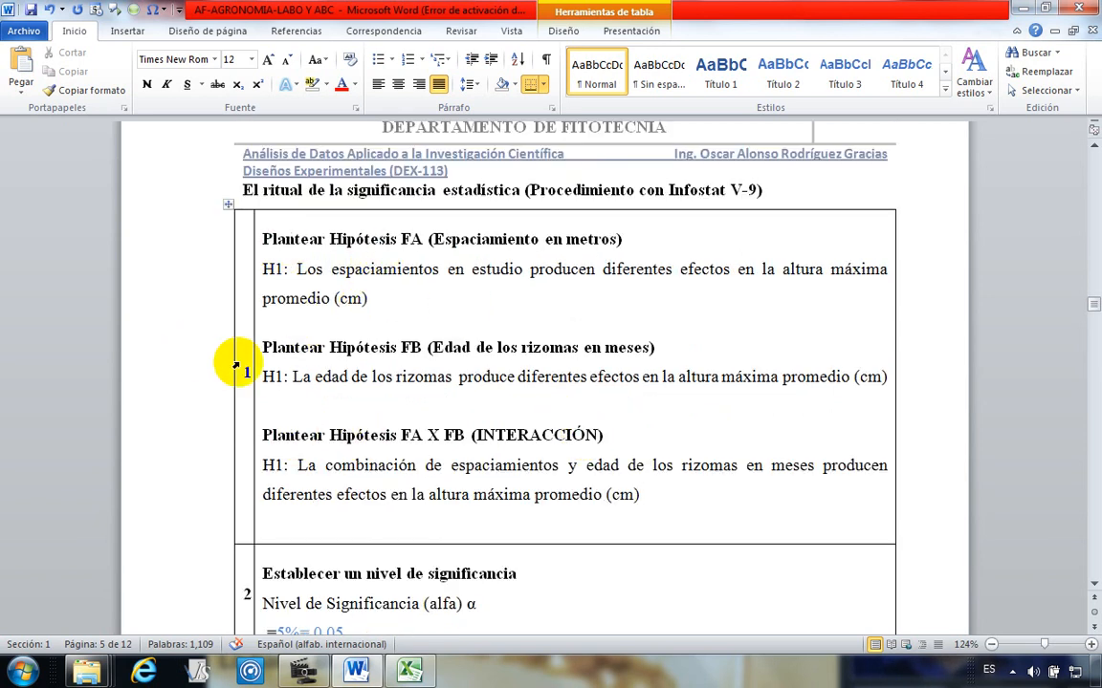
scroll(202, 483, "down", 5)
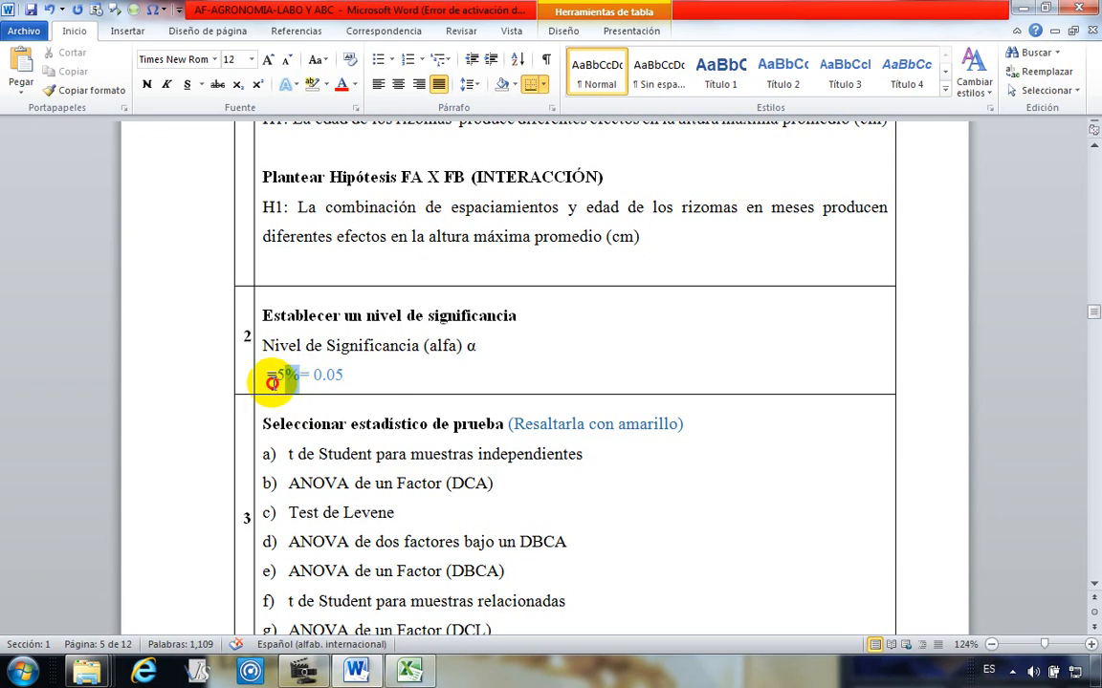
left_click_drag(273, 380, 363, 380)
left_click(367, 376)
scroll(356, 380, "up", 3)
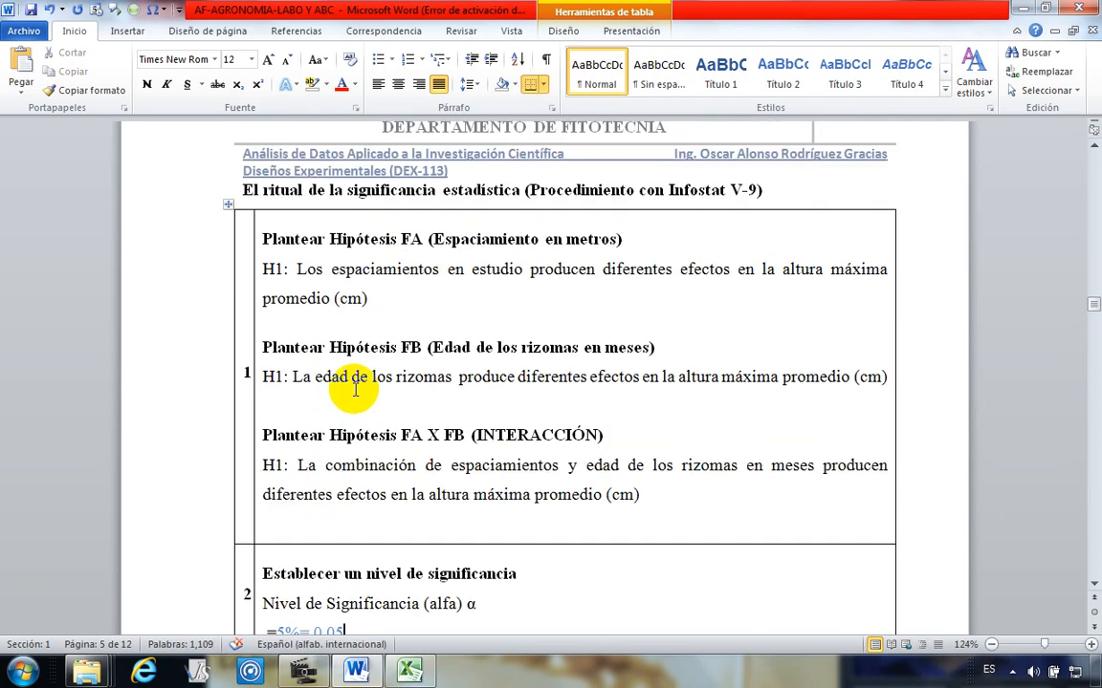
scroll(353, 387, "up", 3)
scroll(337, 399, "down", 6)
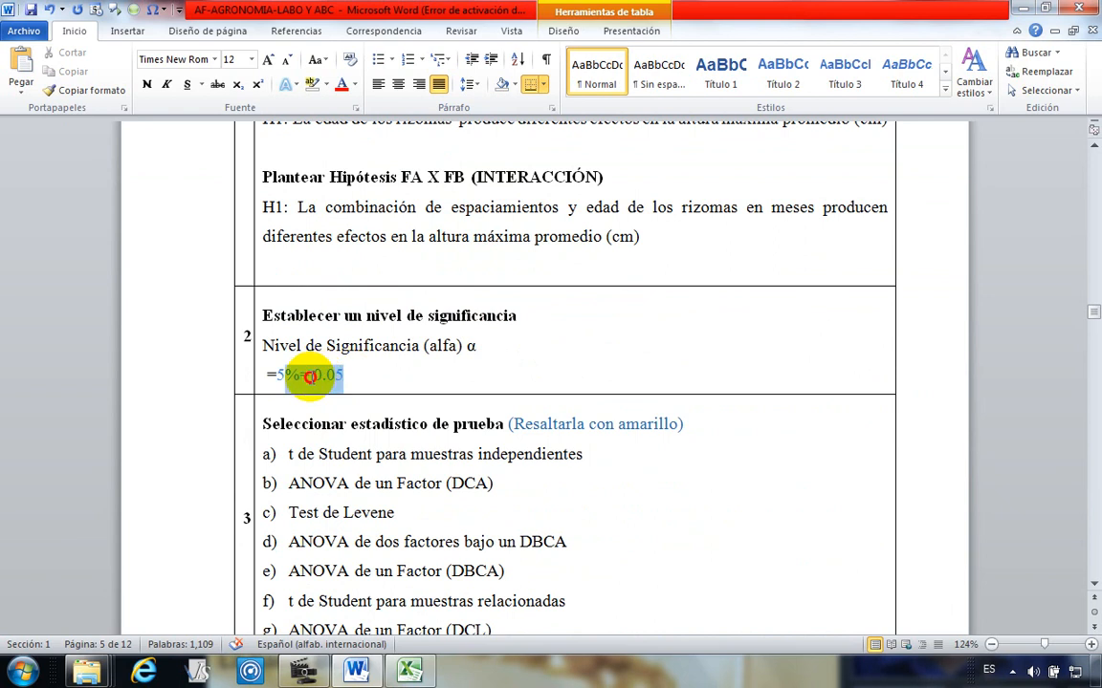
left_click(367, 373)
Step: Examine the list of test statistic options in row 3 for the one that fits the experiment
scroll(250, 398, "down", 1)
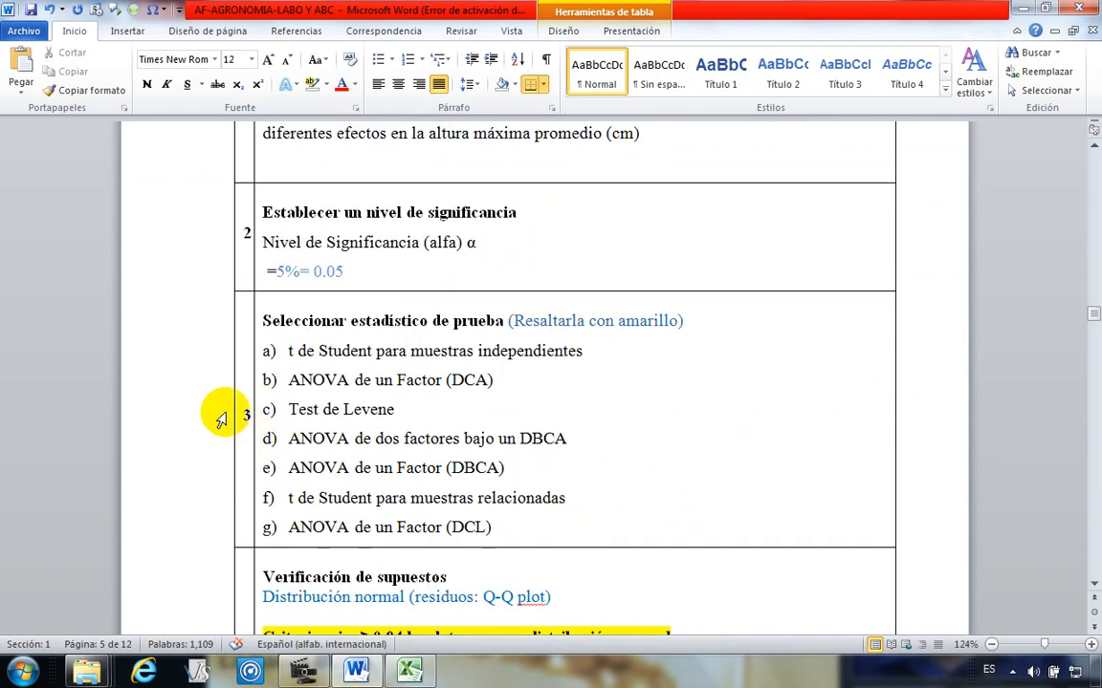
scroll(207, 473, "down", 2)
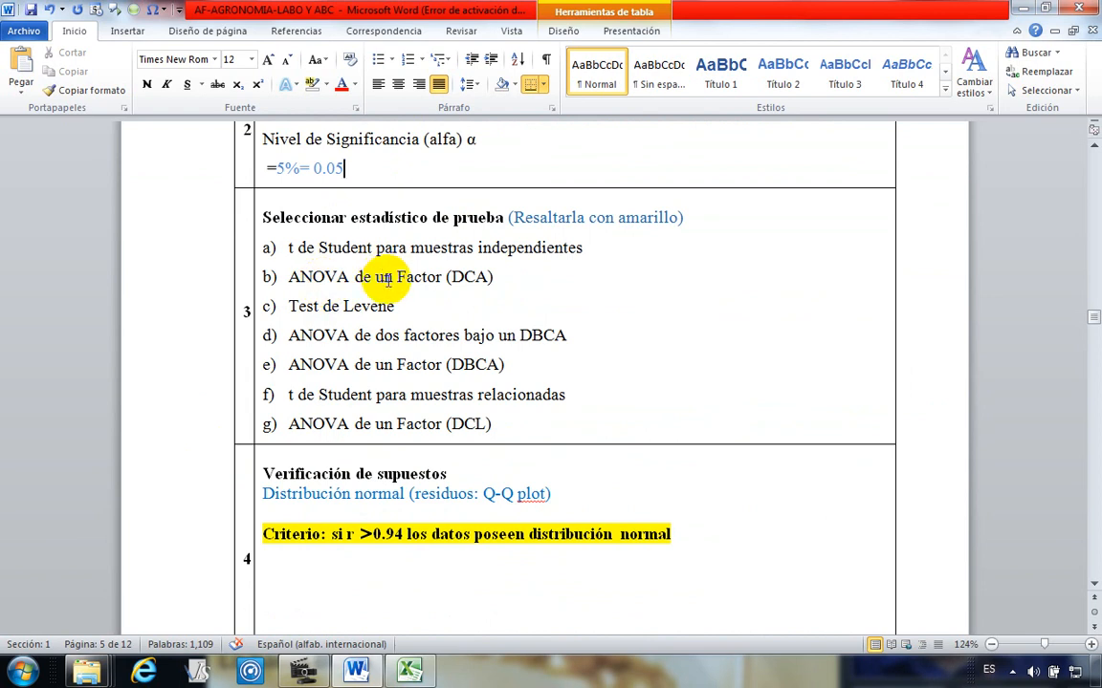
scroll(388, 279, "up", 2)
scroll(435, 357, "down", 1)
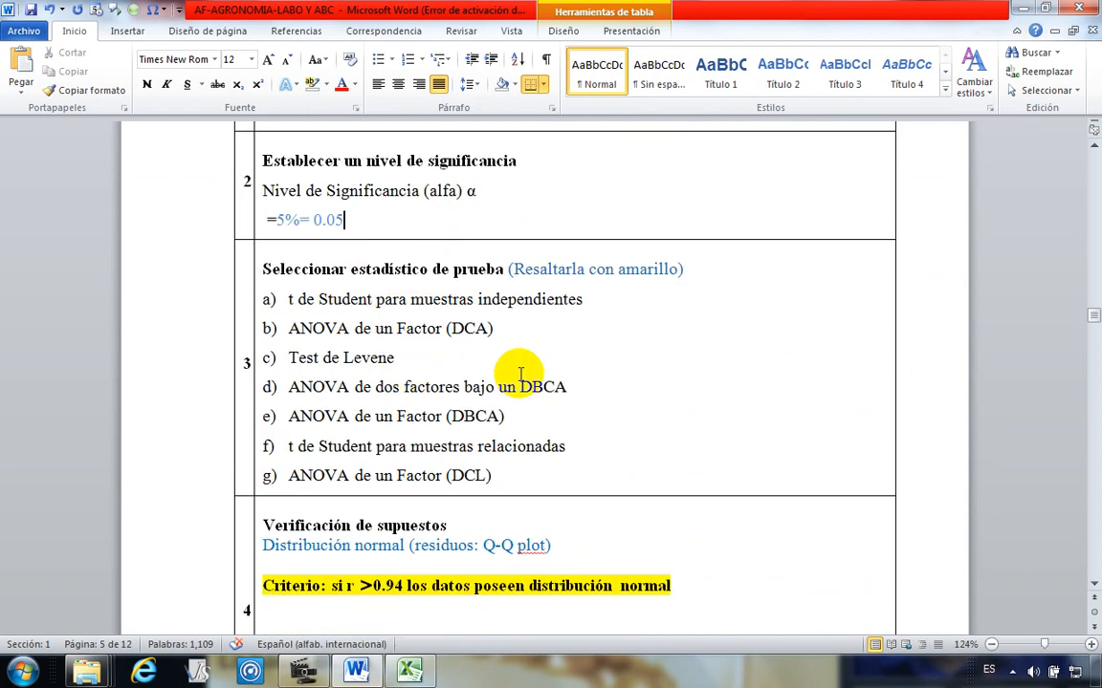
mouse_move(700, 277)
left_mouse_down()
mouse_move(524, 287)
mouse_move(560, 315)
left_mouse_up()
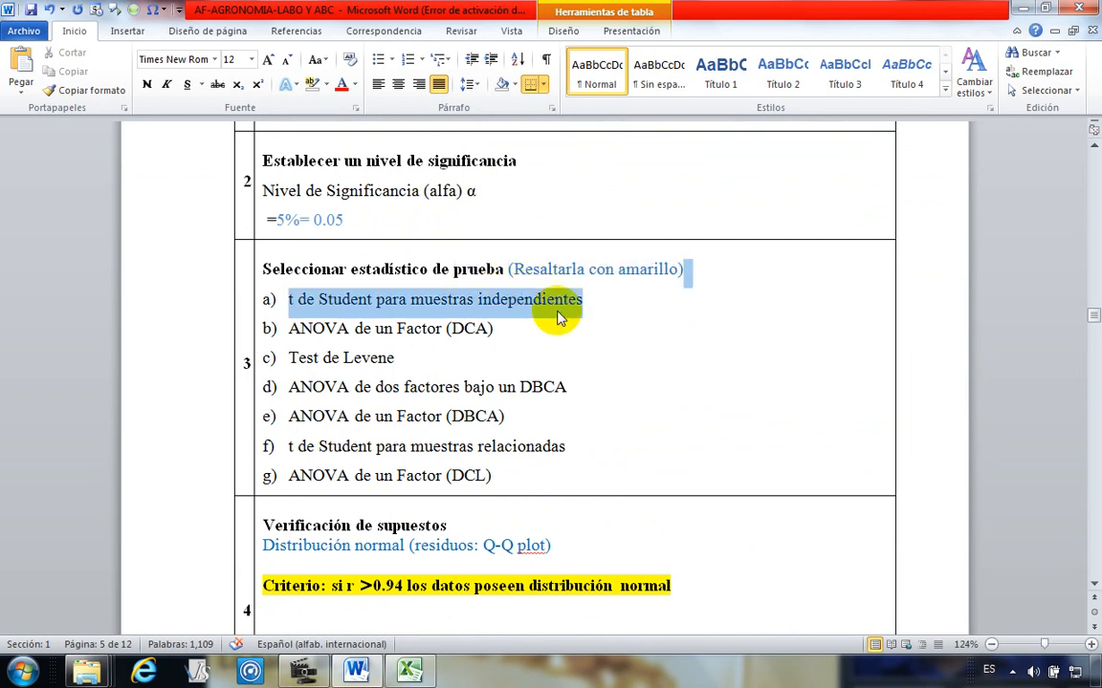
left_click(592, 359)
scroll(464, 368, "down", 1)
scroll(334, 385, "up", 1)
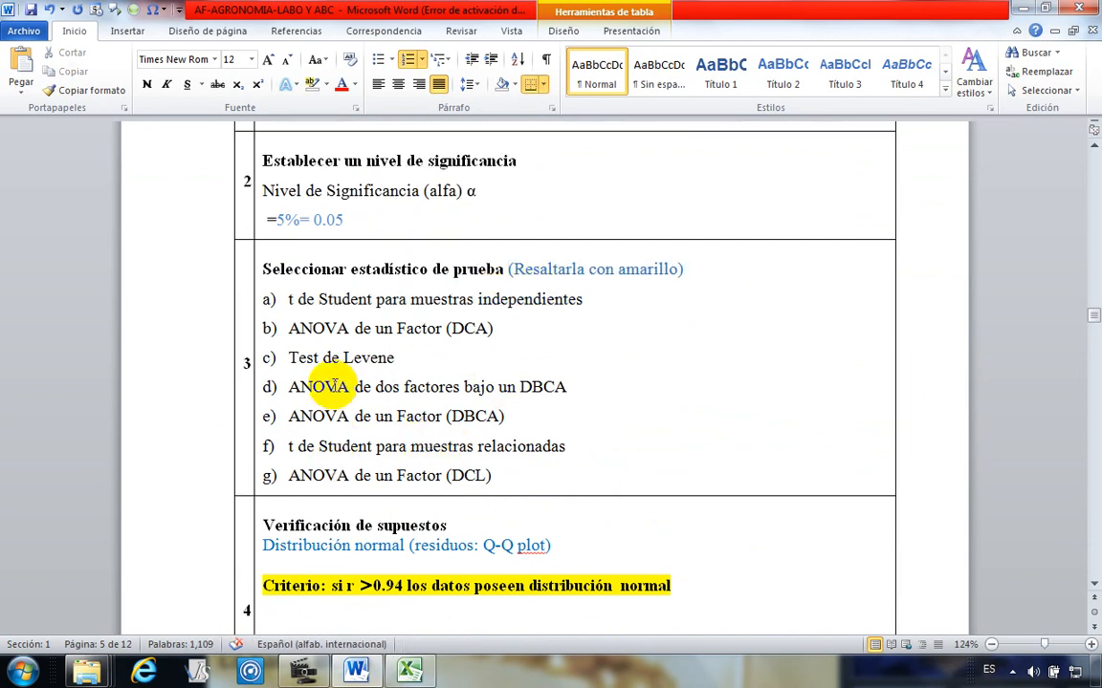
scroll(360, 416, "down", 1)
scroll(319, 406, "up", 3)
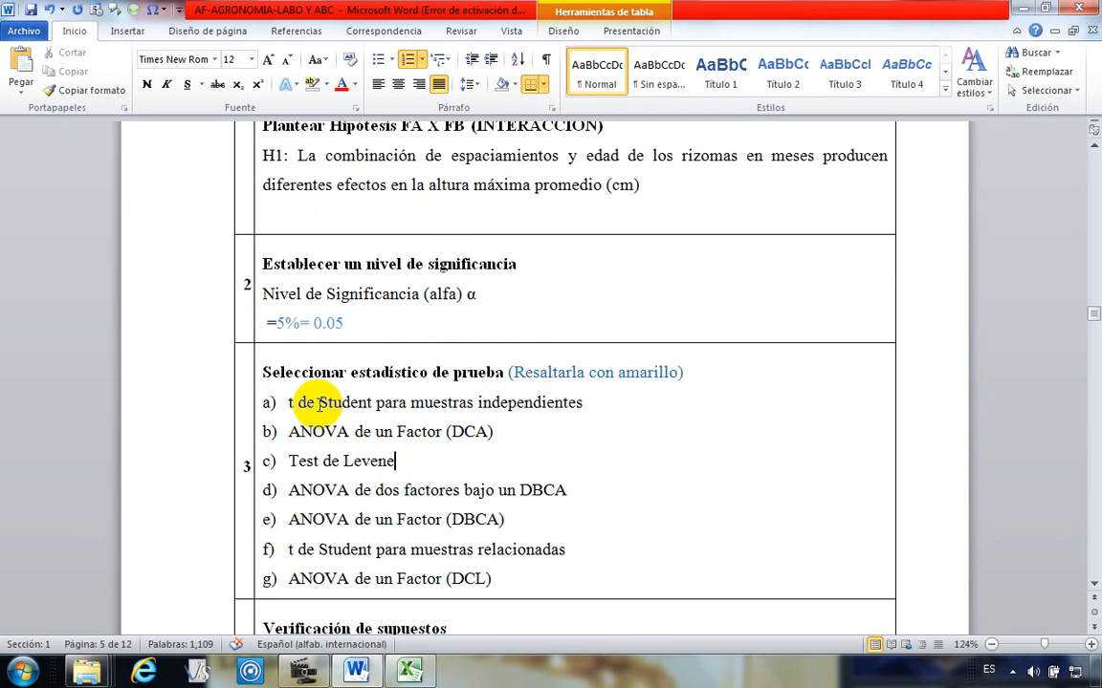
scroll(313, 410, "down", 3)
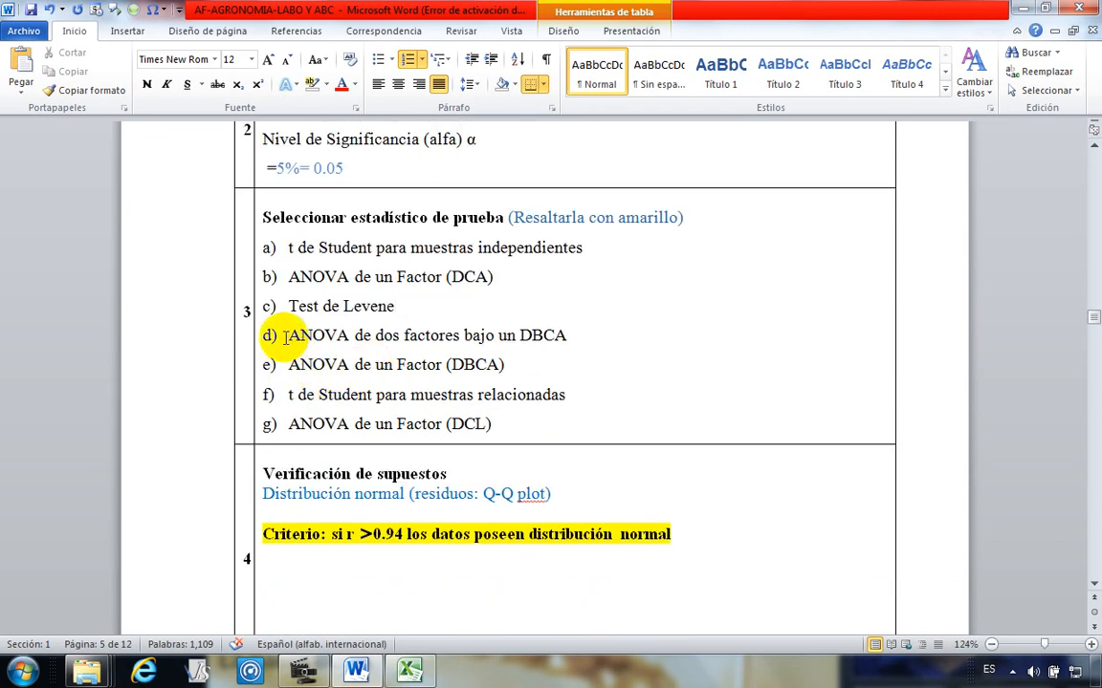
Step: Try to mark option d, "ANOVA de dos factores bajo un DBCA", with yellow paragraph shading
left_click_drag(285, 335, 546, 337)
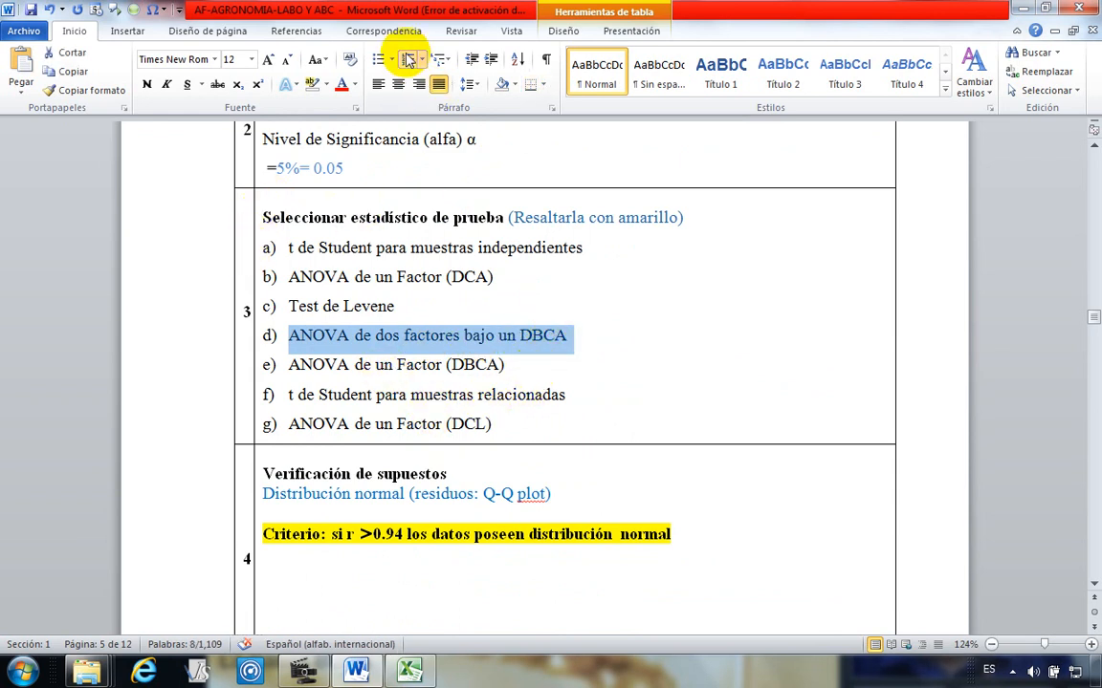
left_click(516, 88)
left_click(546, 218)
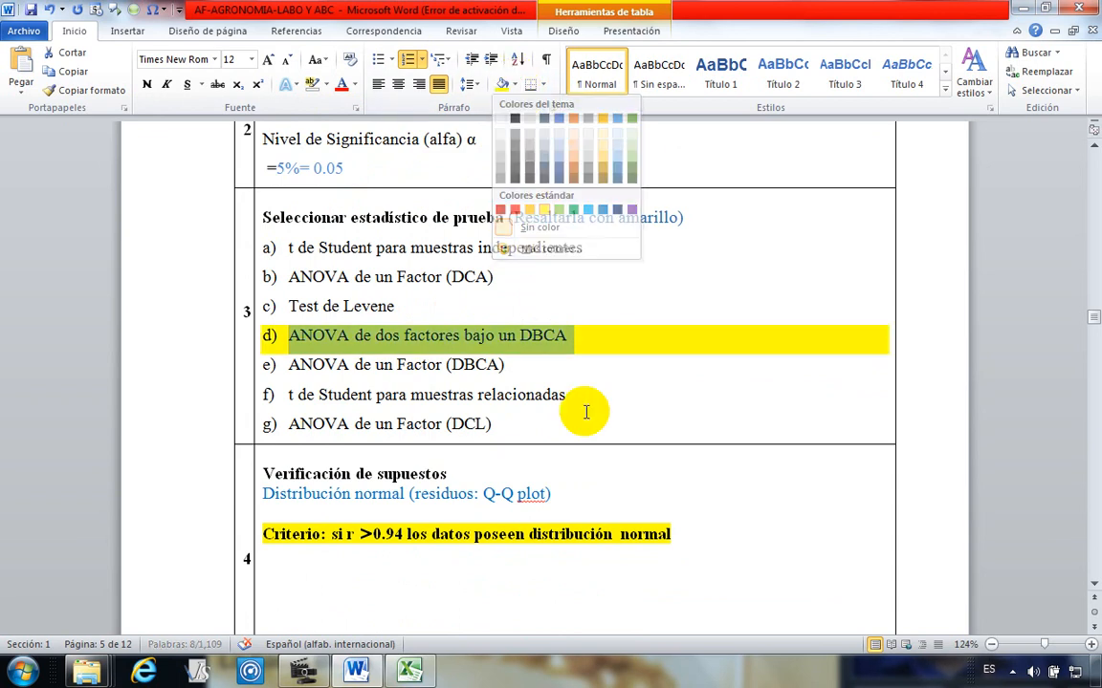
left_click(572, 376)
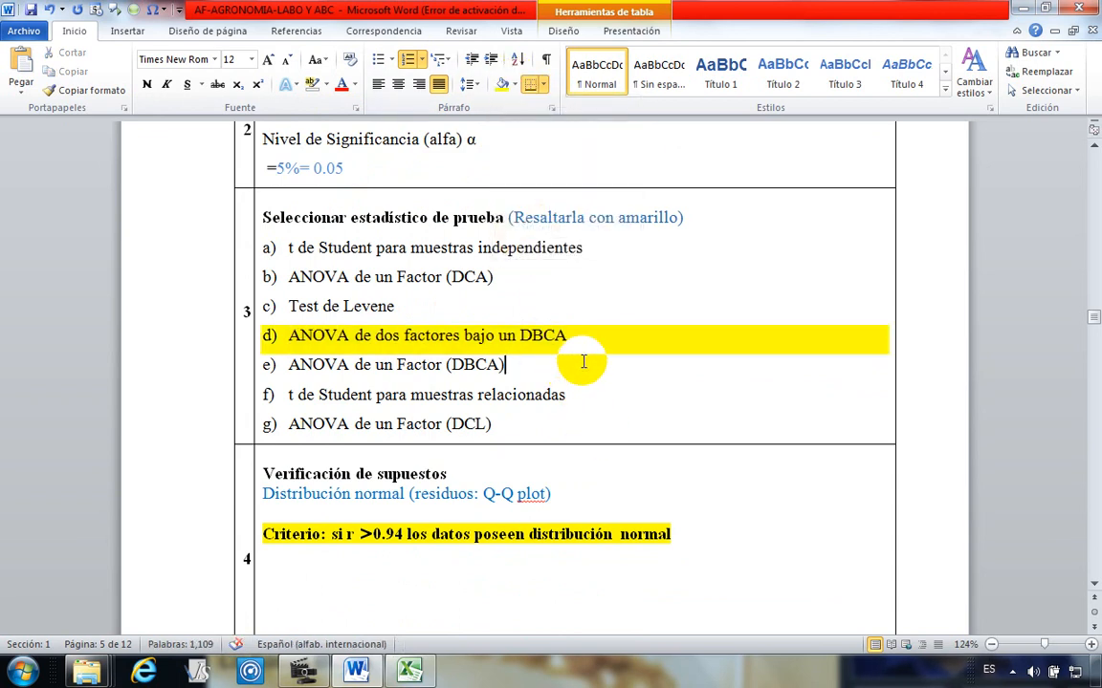
key("ctrl+z")
Step: Highlight the text of option d, "ANOVA de dos factores bajo un DBCA", in yellow
left_click_drag(582, 337, 295, 349)
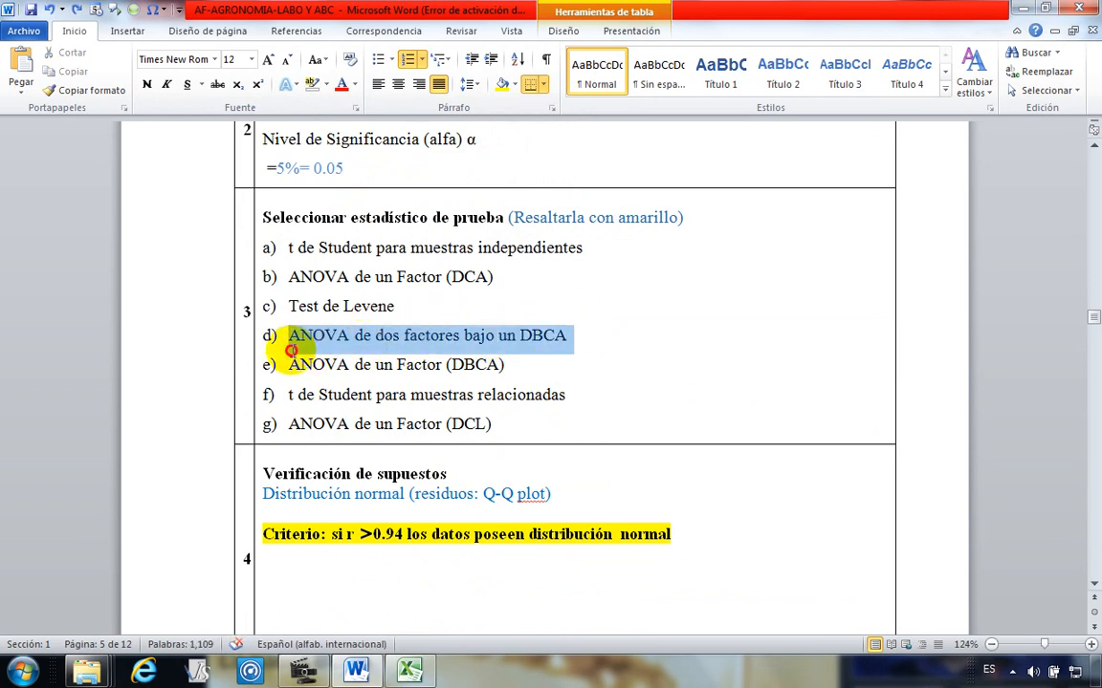
left_click(327, 85)
left_click(316, 107)
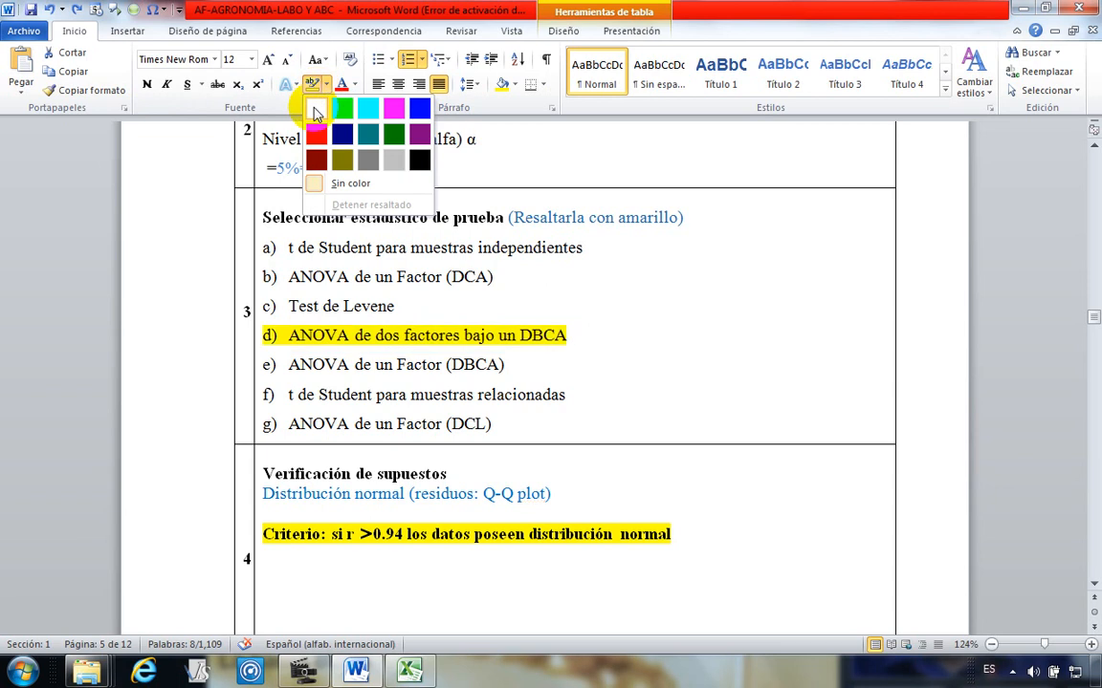
left_click(504, 364)
Step: Delete the surplus empty lines above the "Homogeneidad de varianzas" line in the assumption verification row
scroll(295, 368, "down", 1)
scroll(296, 375, "down", 2)
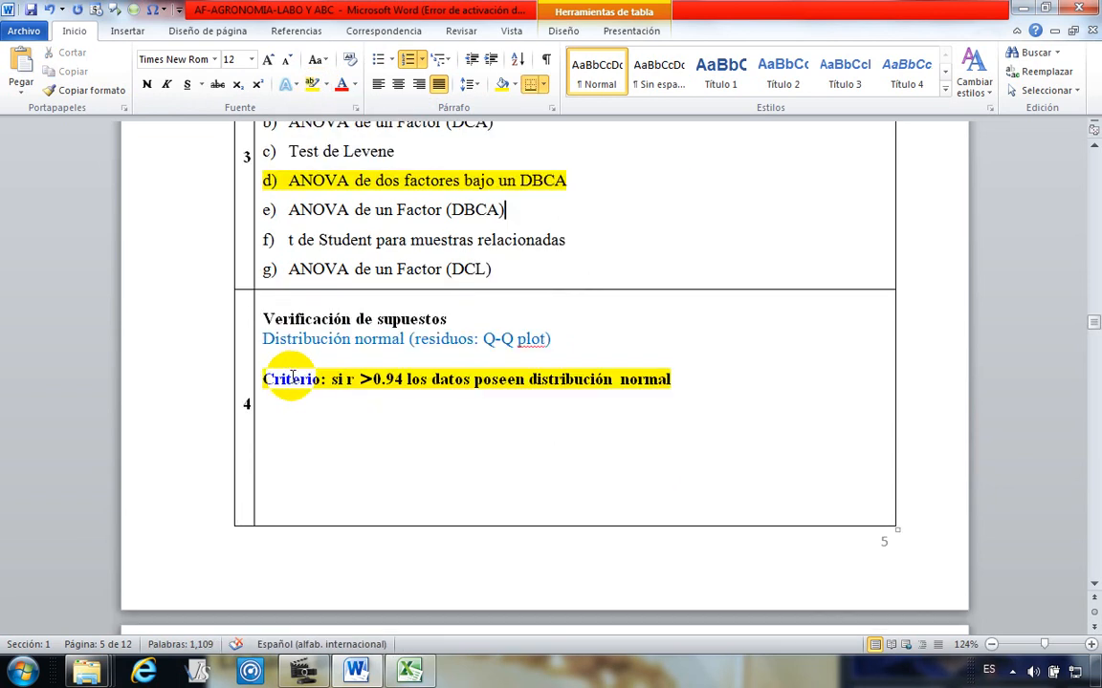
left_click(312, 302)
scroll(313, 302, "up", 2)
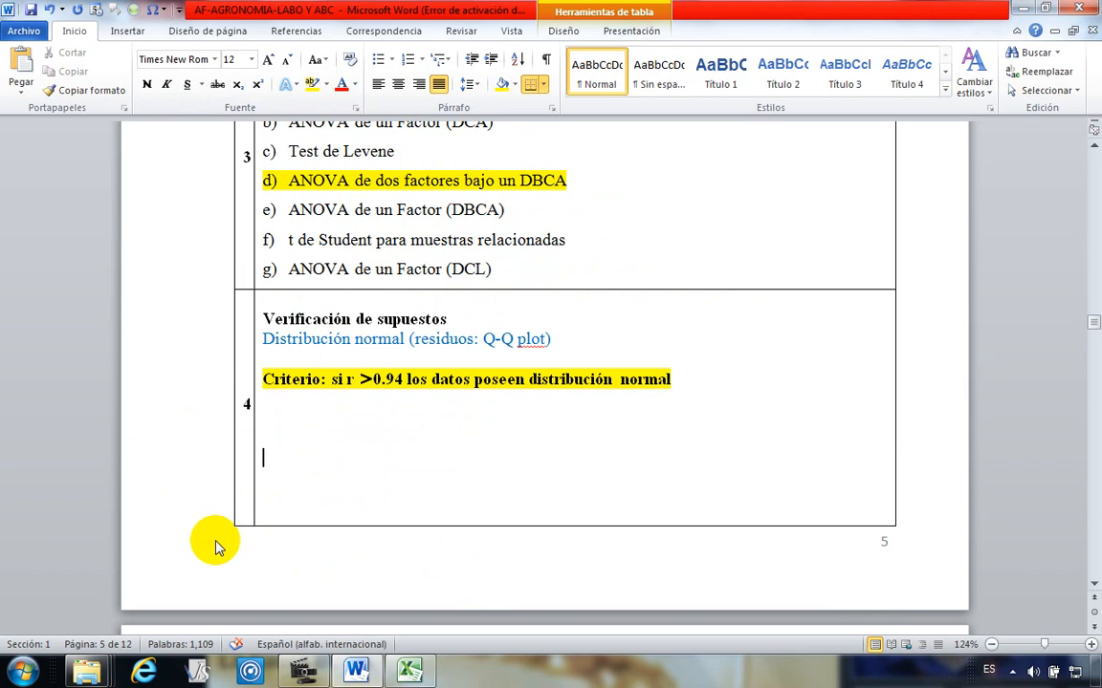
scroll(263, 509, "down", 5)
scroll(266, 503, "up", 3)
scroll(266, 508, "down", 3)
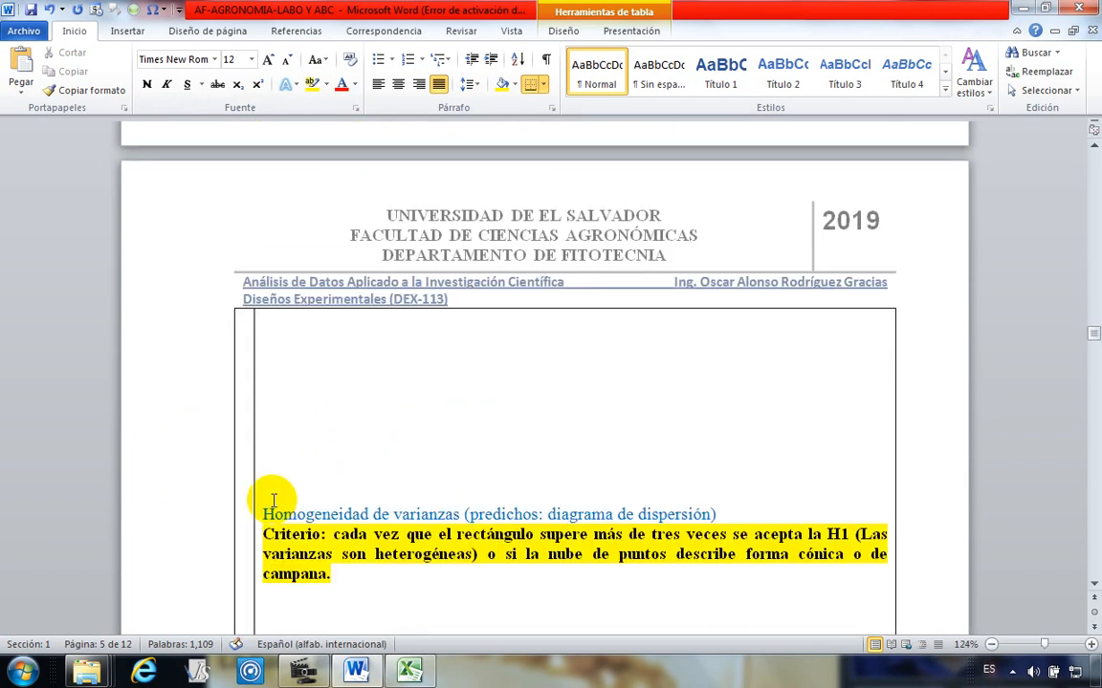
left_click(298, 488)
key("BackSpace")
key("BackSpace")
key("BackSpace")
key("BackSpace")
key("BackSpace")
key("BackSpace")
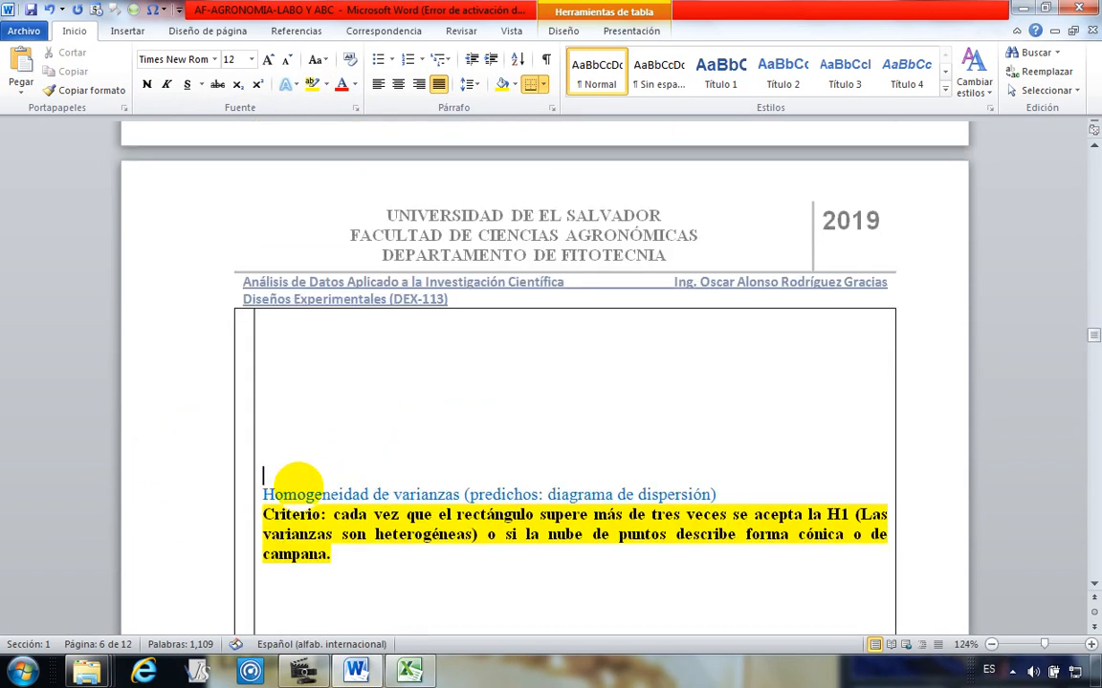
key("BackSpace")
key("BackSpace")
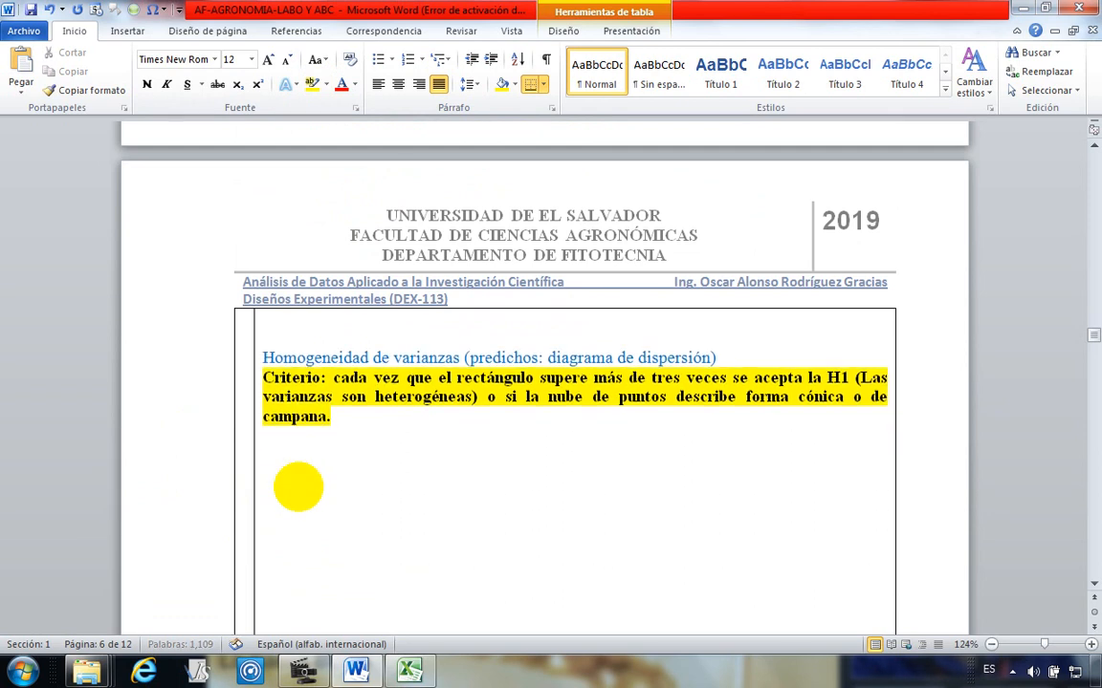
Step: Insert about ten blank lines above the "Verificación de supuestos" heading in row 4 so the block starts on the next page
scroll(298, 487, "up", 7)
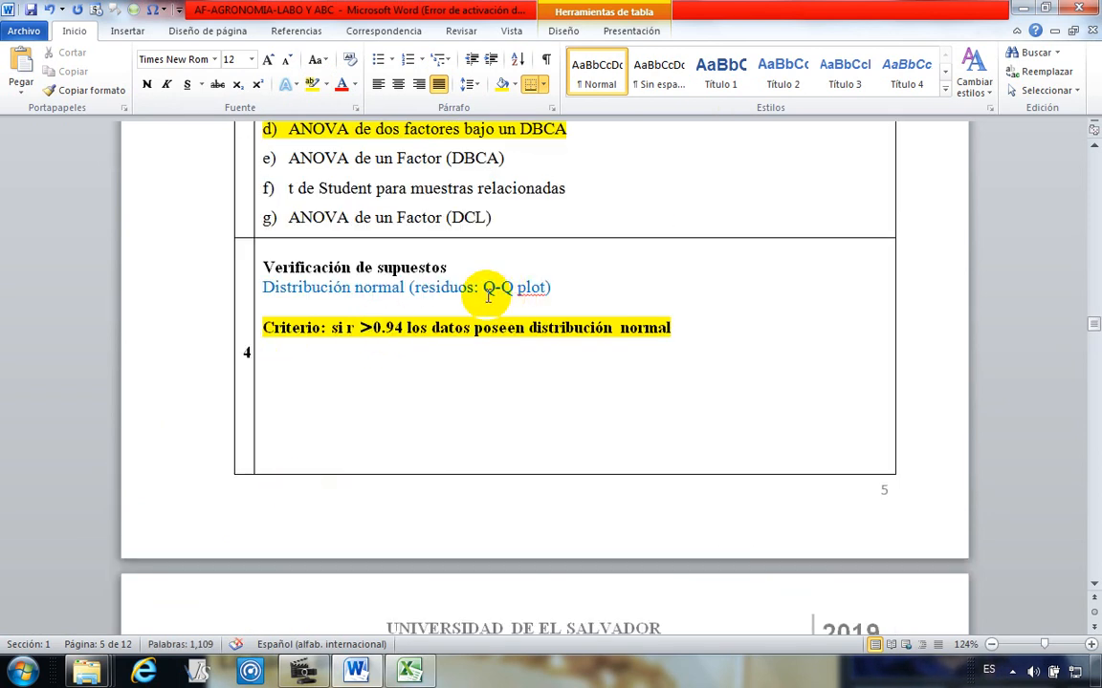
left_click(264, 267)
key("Return")
key("Return")
key("Return")
key("Return")
key("Return")
key("Return")
key("Return")
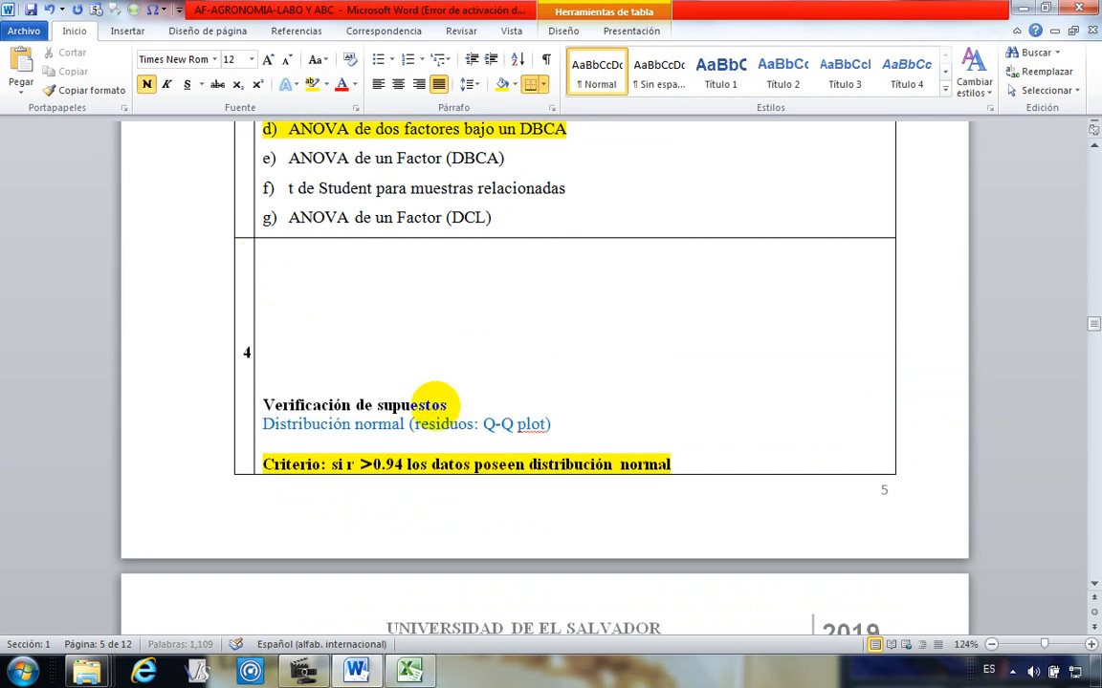
key("Return")
key("Return")
key("Return")
scroll(373, 435, "down", 3)
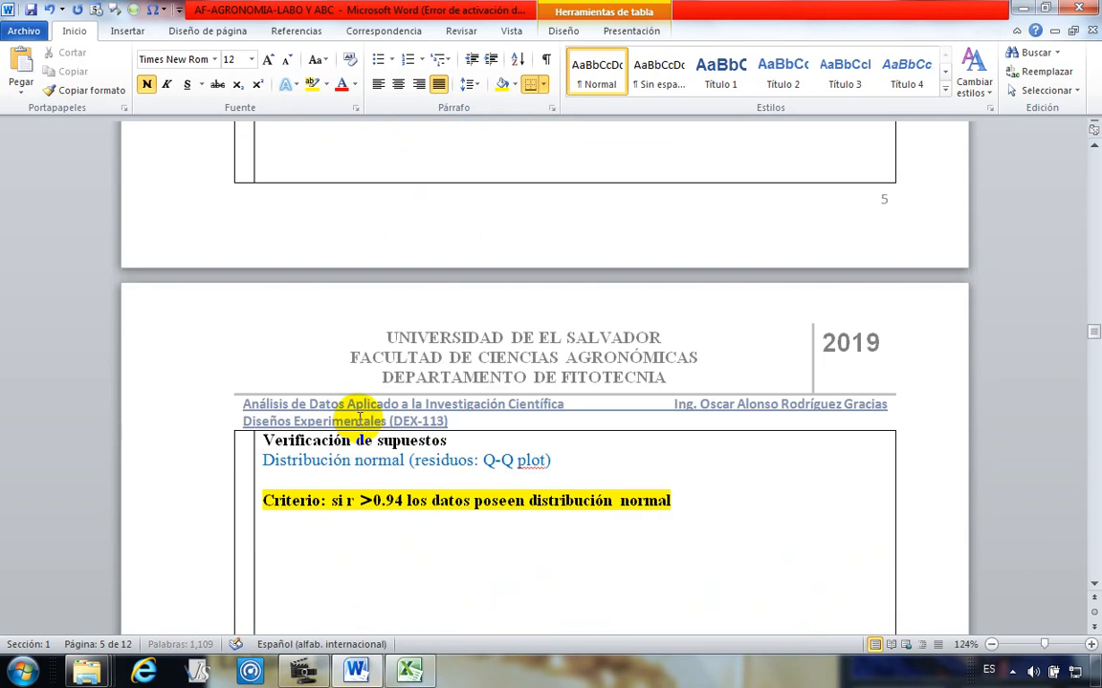
scroll(358, 418, "down", 3)
left_click(349, 394)
scroll(364, 402, "down", 2)
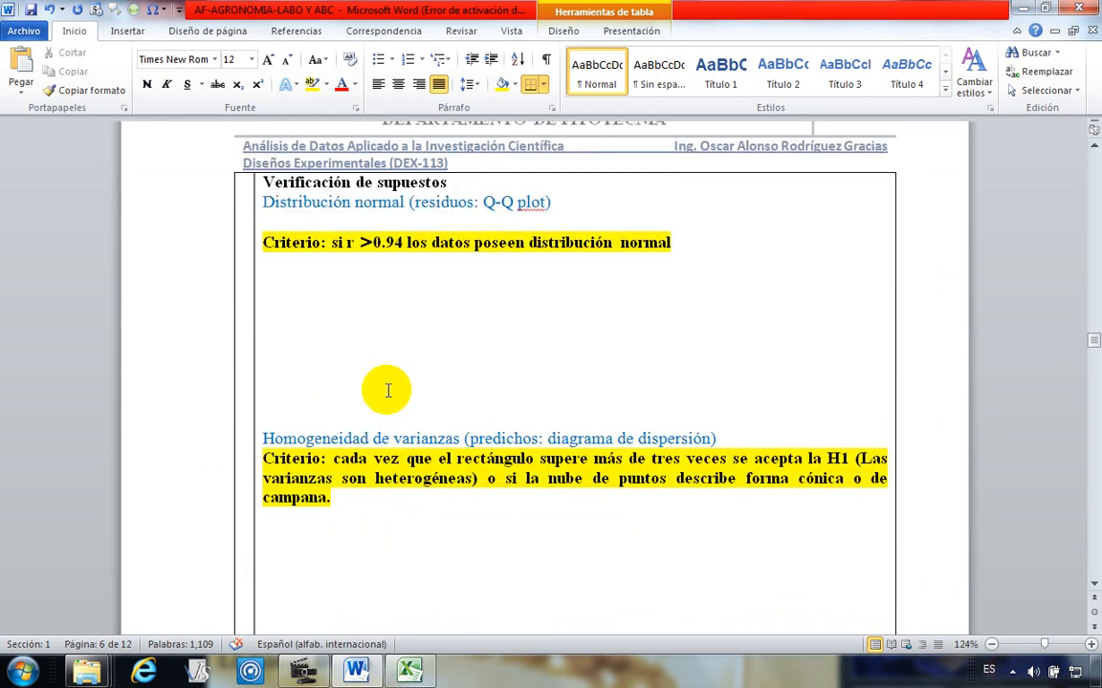
scroll(388, 388, "up", 2)
scroll(421, 487, "down", 2)
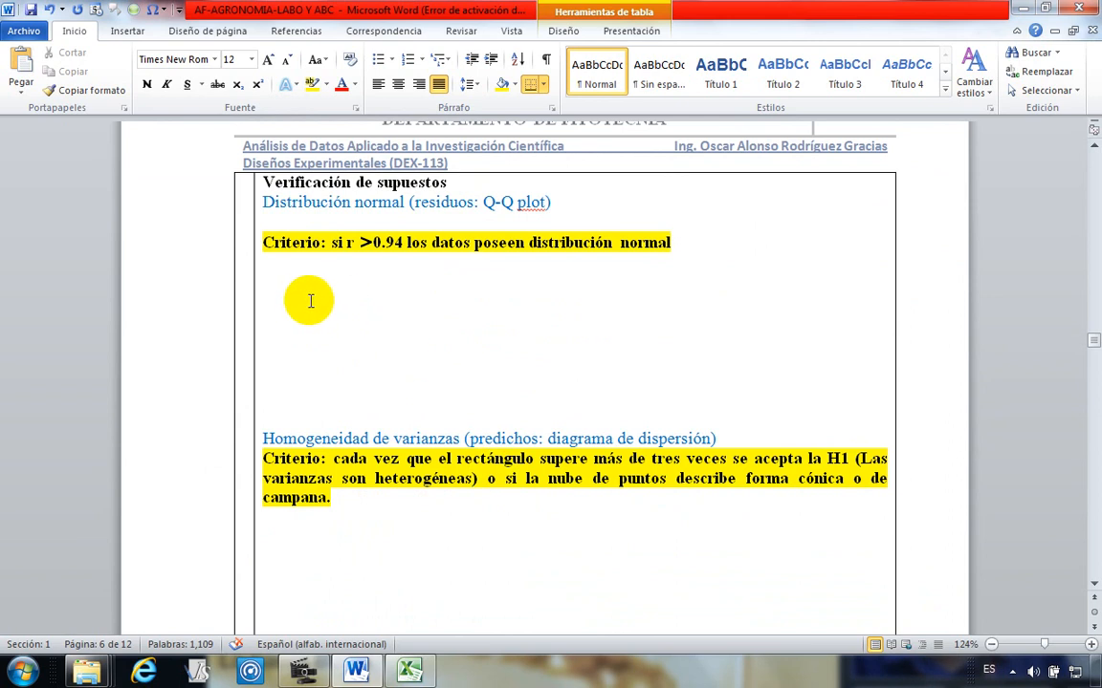
scroll(315, 299, "up", 2)
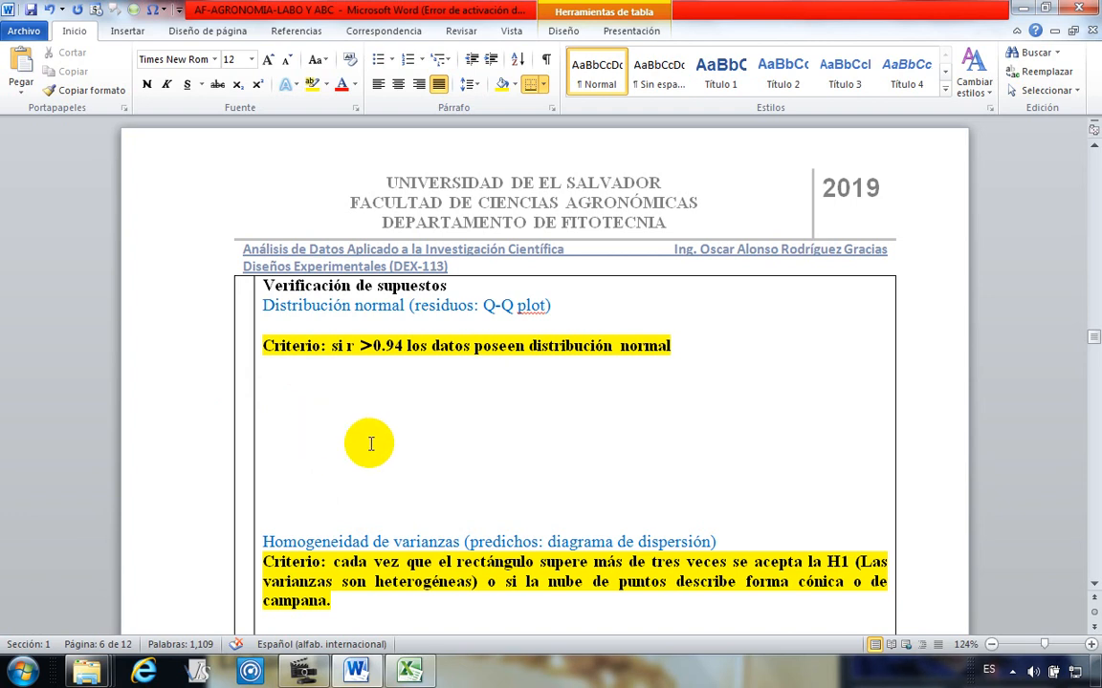
scroll(357, 406, "up", 8)
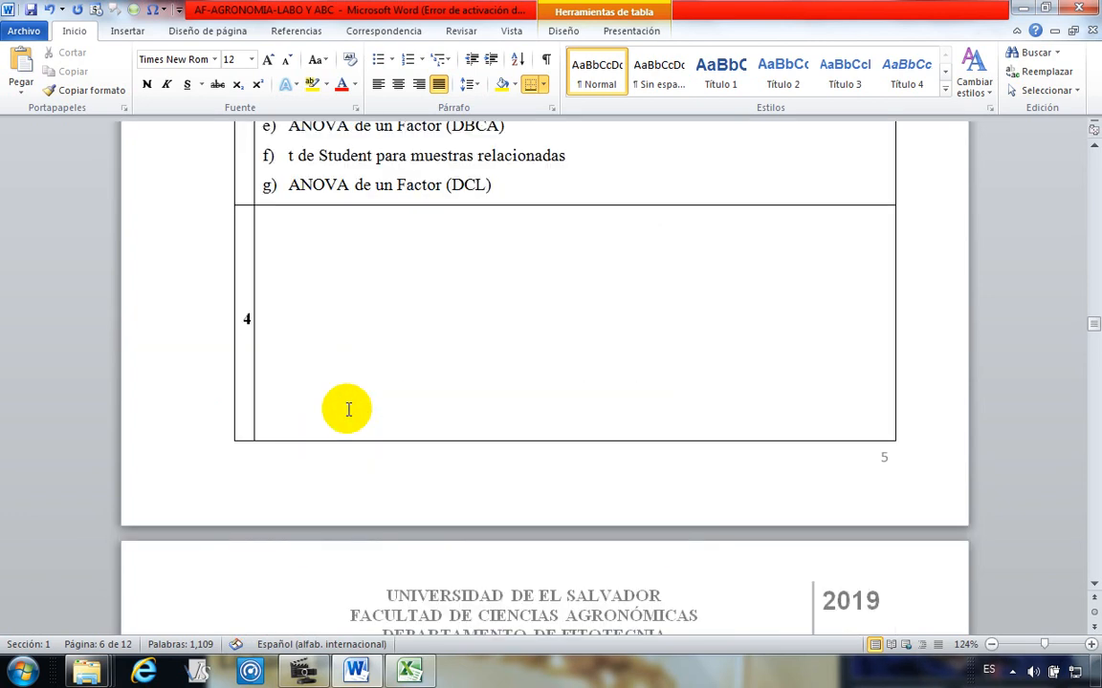
scroll(334, 416, "down", 9)
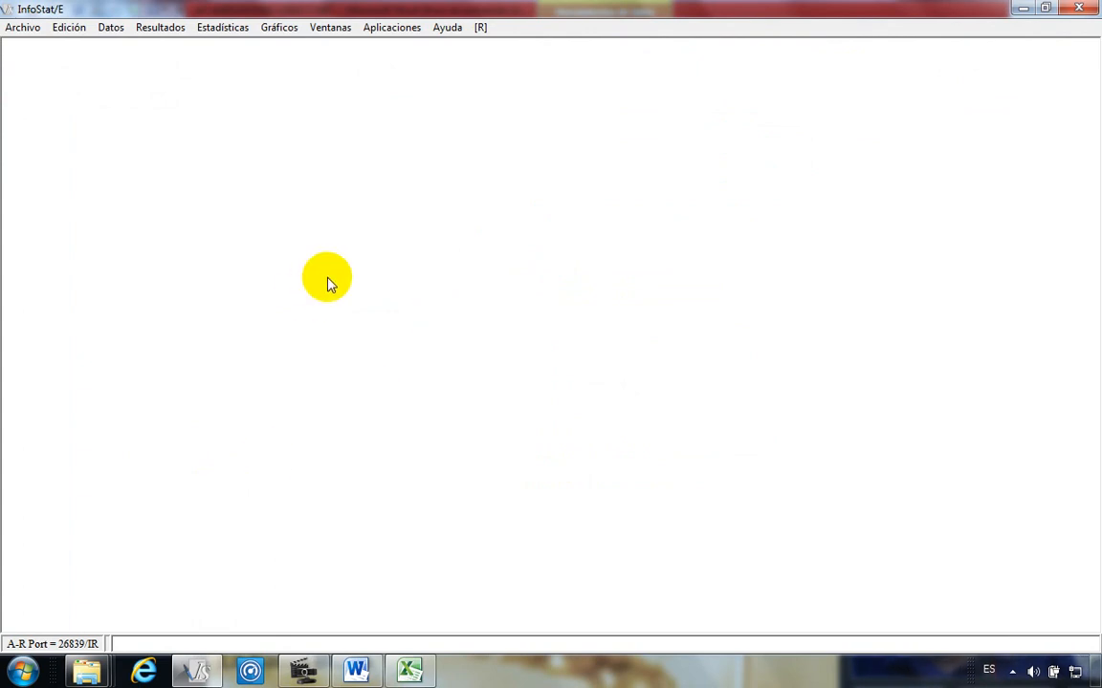
Step: Create a new empty data table in InfoStat and shift its window slightly within the workspace
left_click(23, 29)
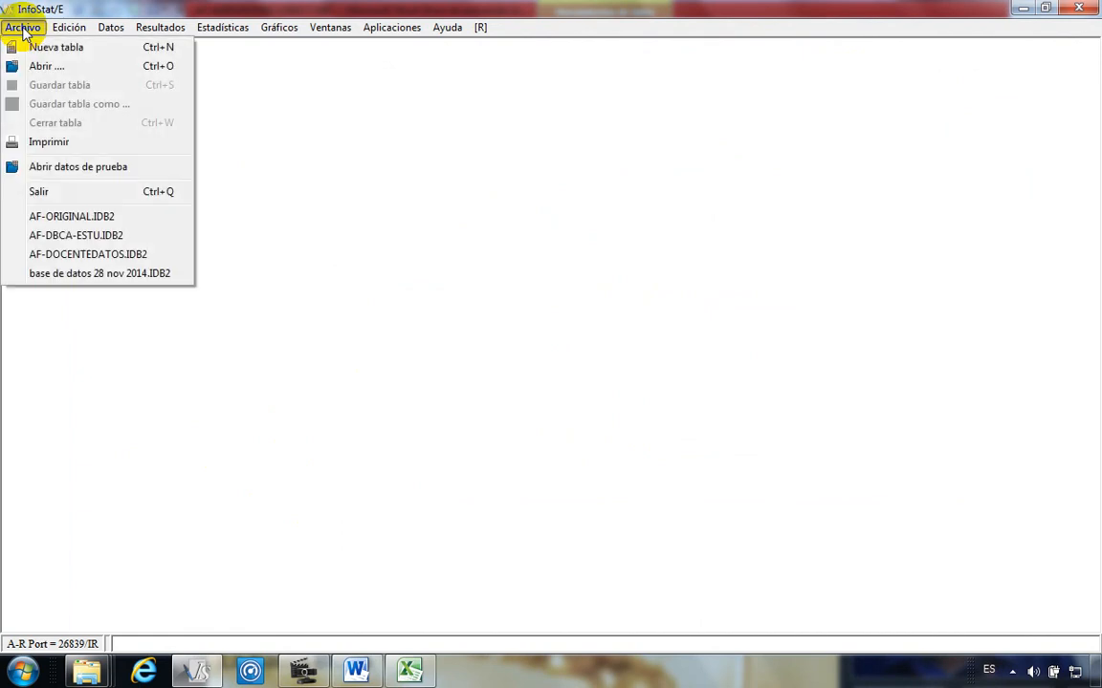
left_click(75, 48)
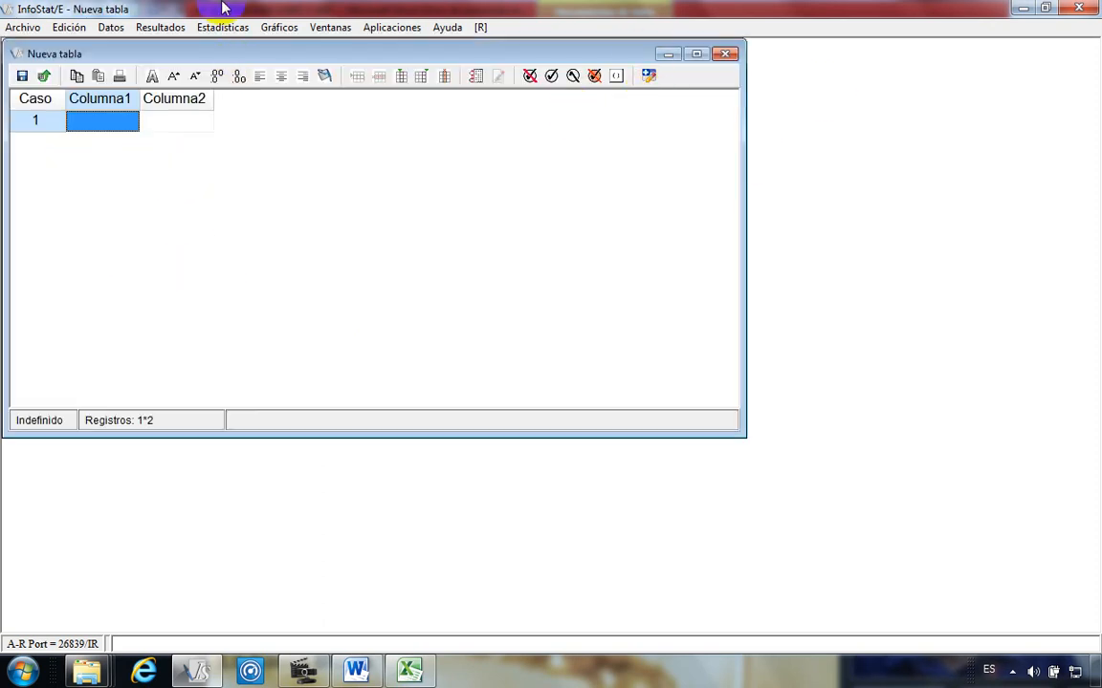
mouse_move(246, 45)
left_mouse_down()
mouse_move(381, 76)
mouse_move(393, 143)
mouse_move(263, 66)
mouse_move(252, 41)
left_mouse_up()
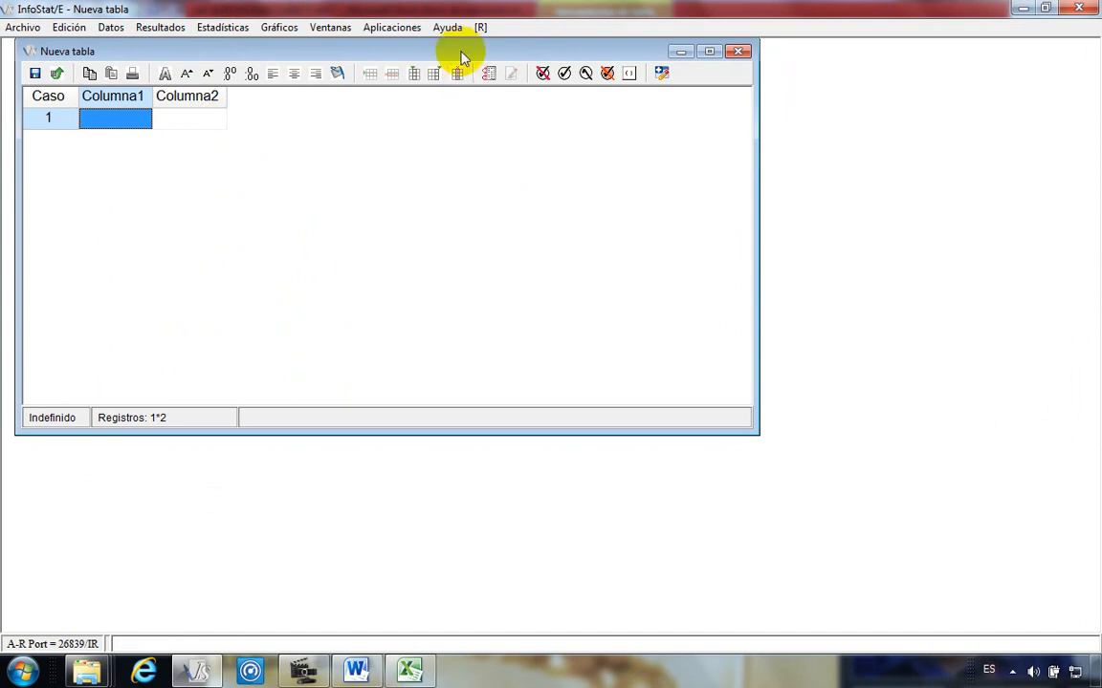
mouse_move(461, 57)
left_mouse_down()
mouse_move(485, 98)
mouse_move(474, 103)
mouse_move(458, 62)
left_mouse_up()
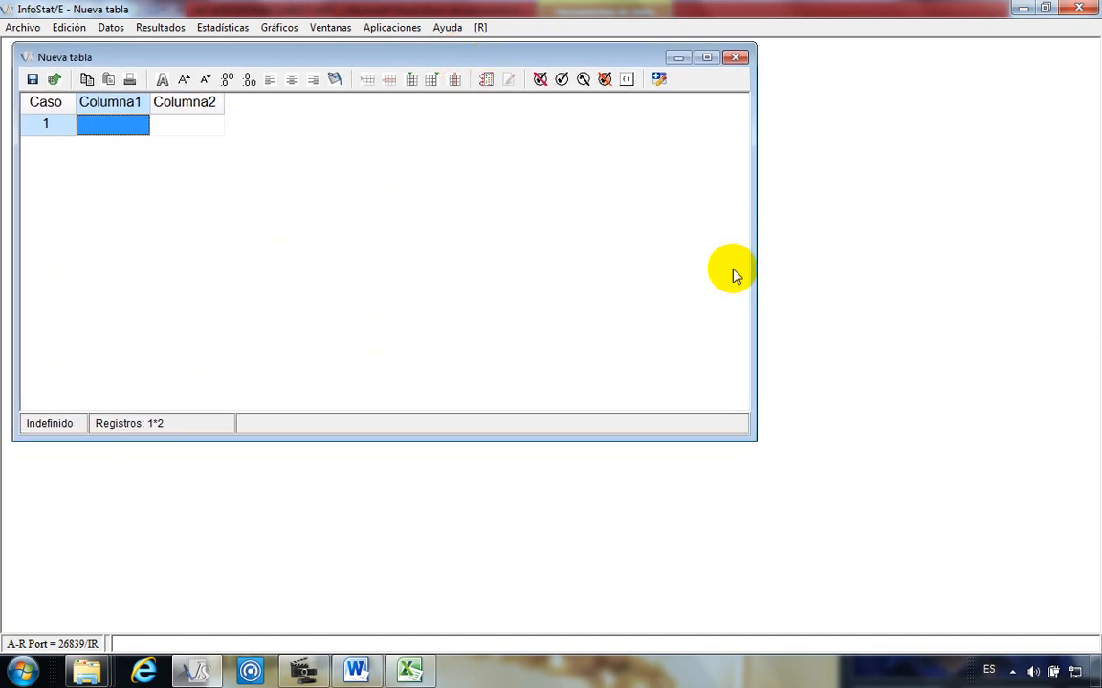
Step: Switch to the Excel workbook and examine the table of factors, treatments and blocks on Hoja1
left_click(356, 672)
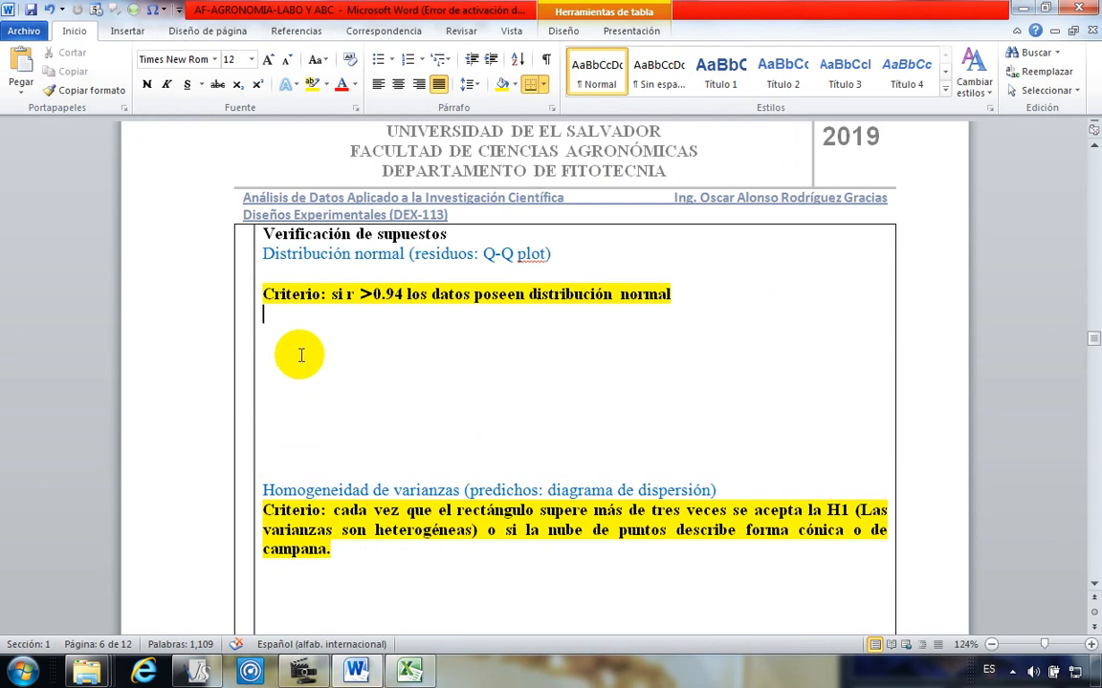
key("alt+Tab")
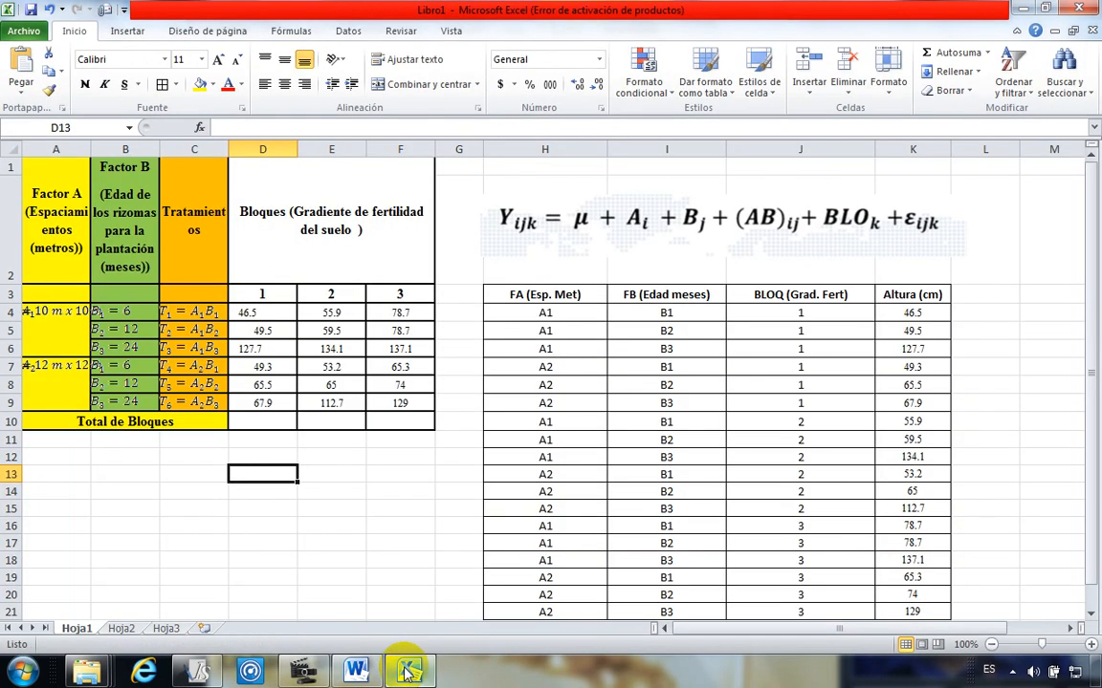
left_click(346, 509)
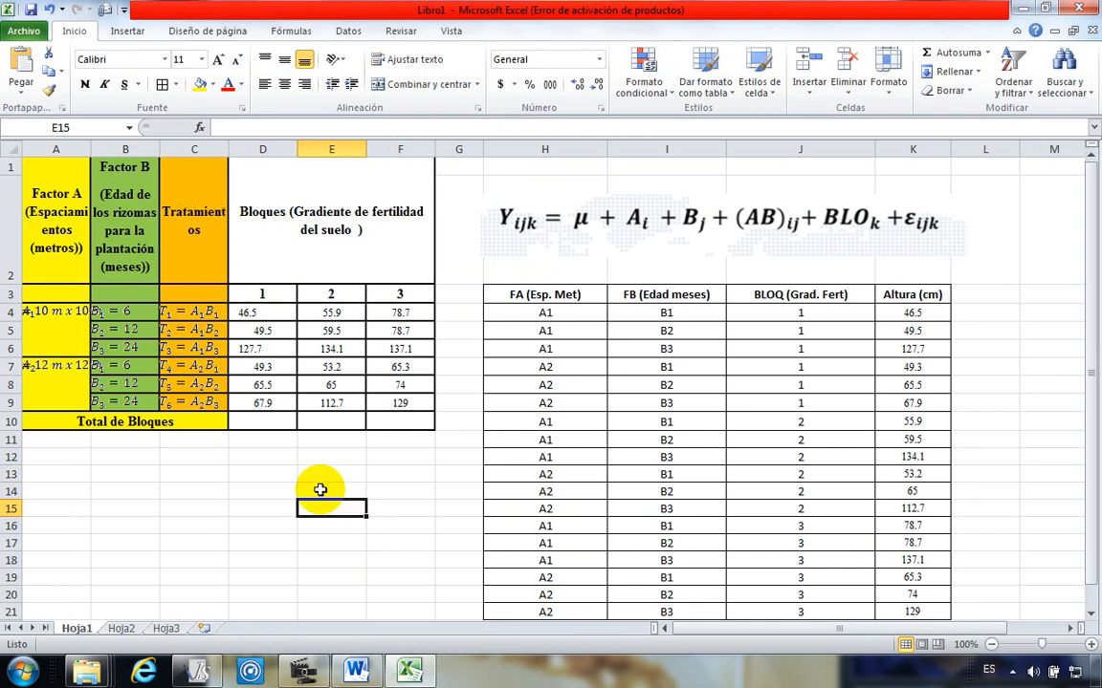
scroll(320, 490, "down", 3)
scroll(319, 488, "up", 3)
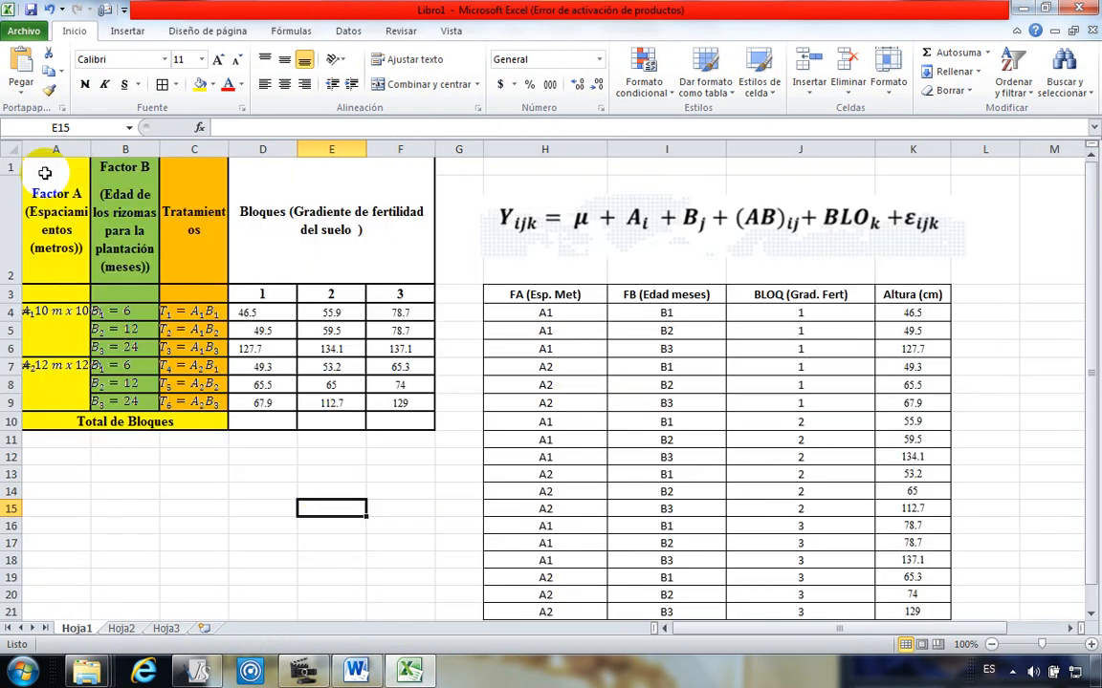
left_click_drag(50, 175, 363, 378)
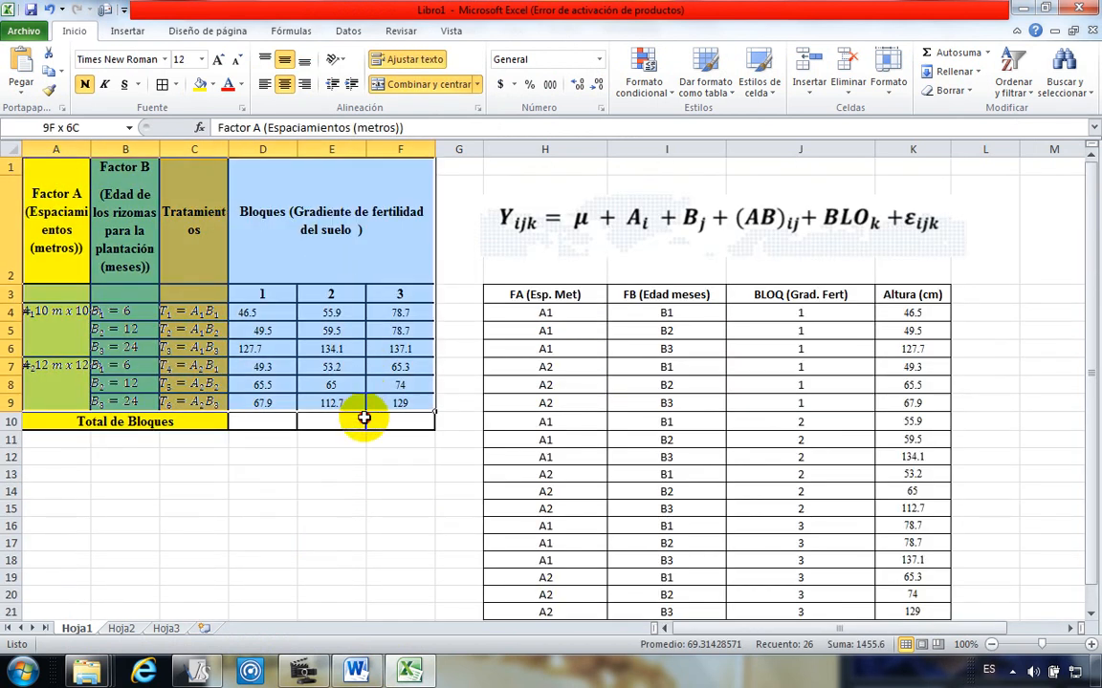
left_click(327, 541)
Step: Switch to the Word document and copy the whole Cuadro 2 table of maximum average stem heights
left_click(357, 672)
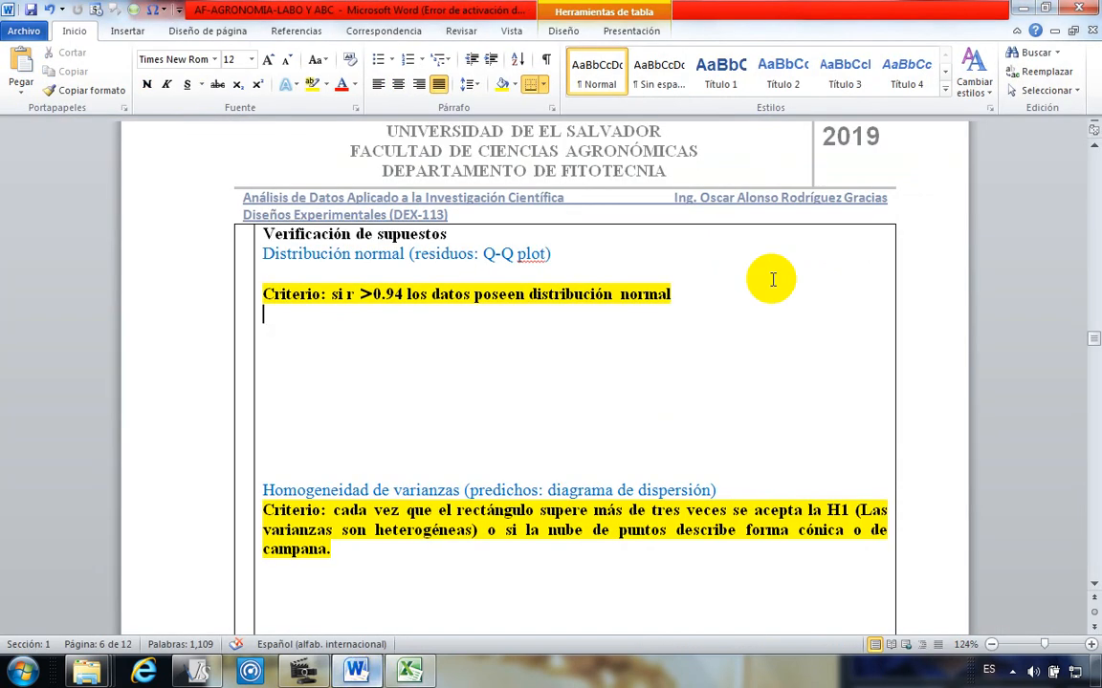
scroll(478, 373, "up", 10)
scroll(442, 398, "up", 20)
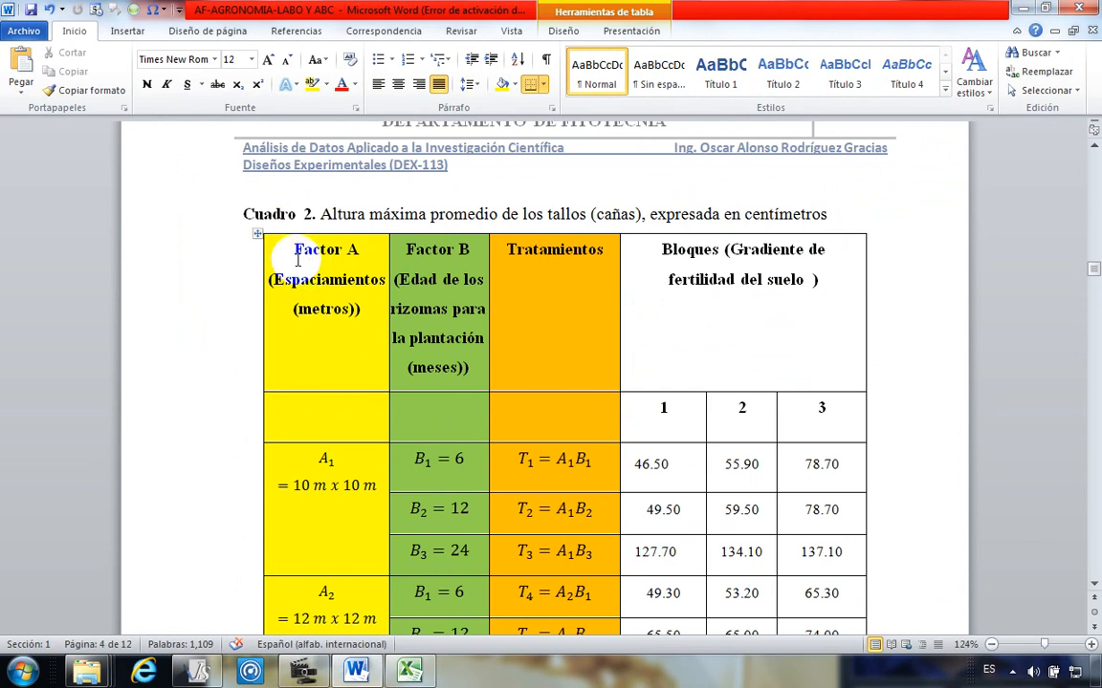
left_click(258, 235)
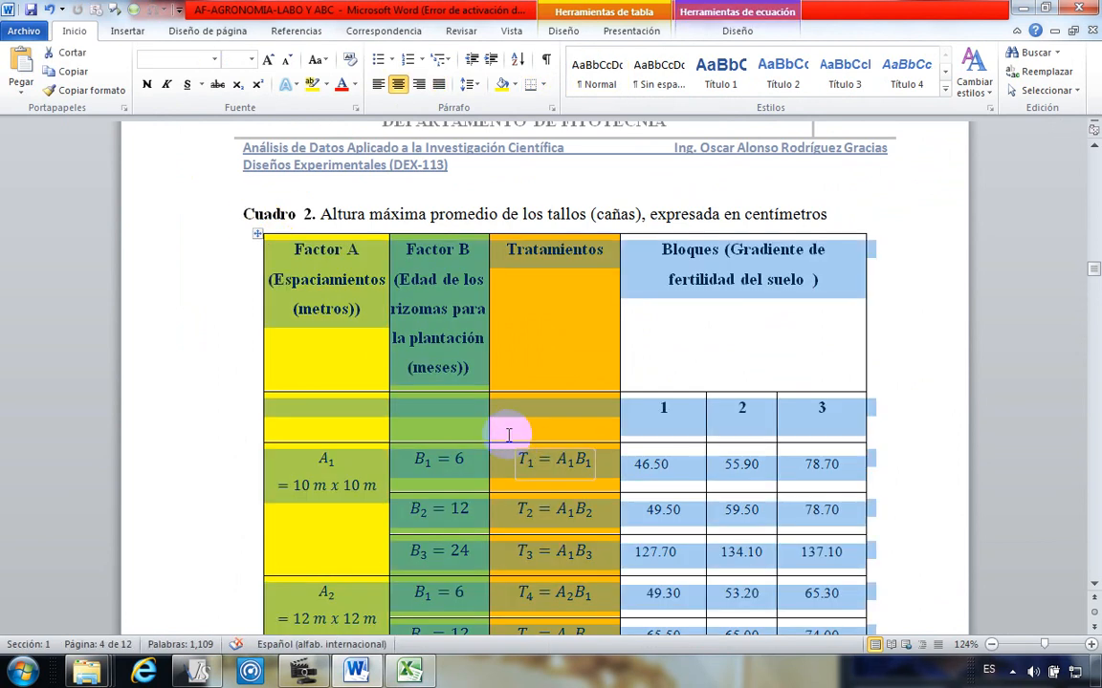
scroll(219, 426, "down", 2)
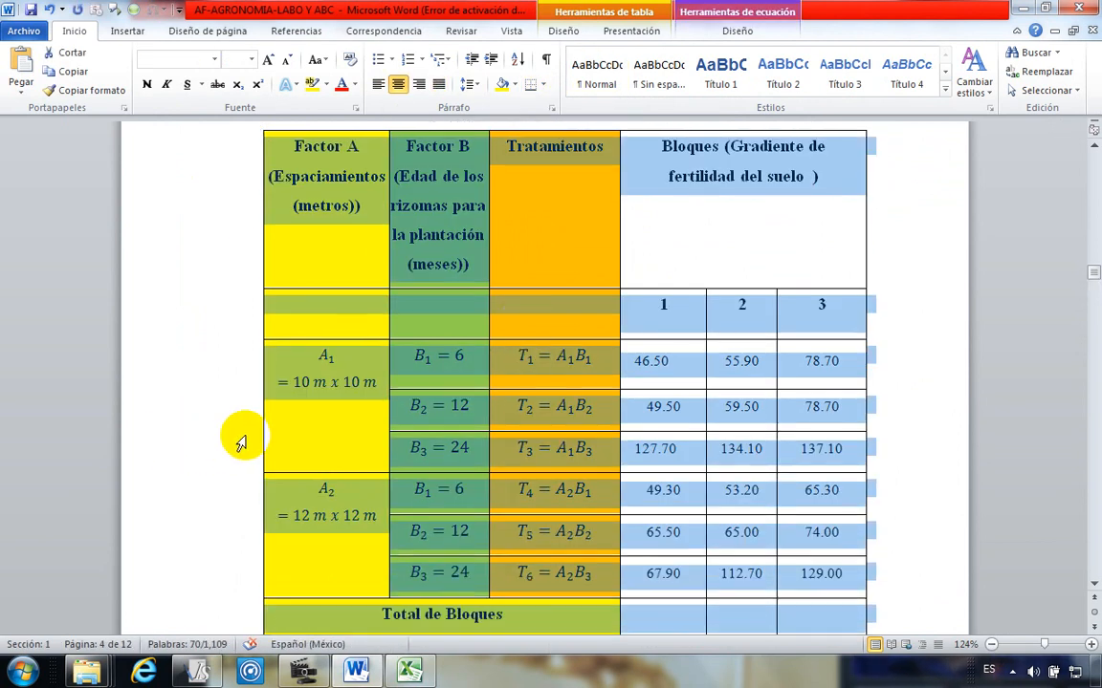
scroll(246, 422, "up", 1)
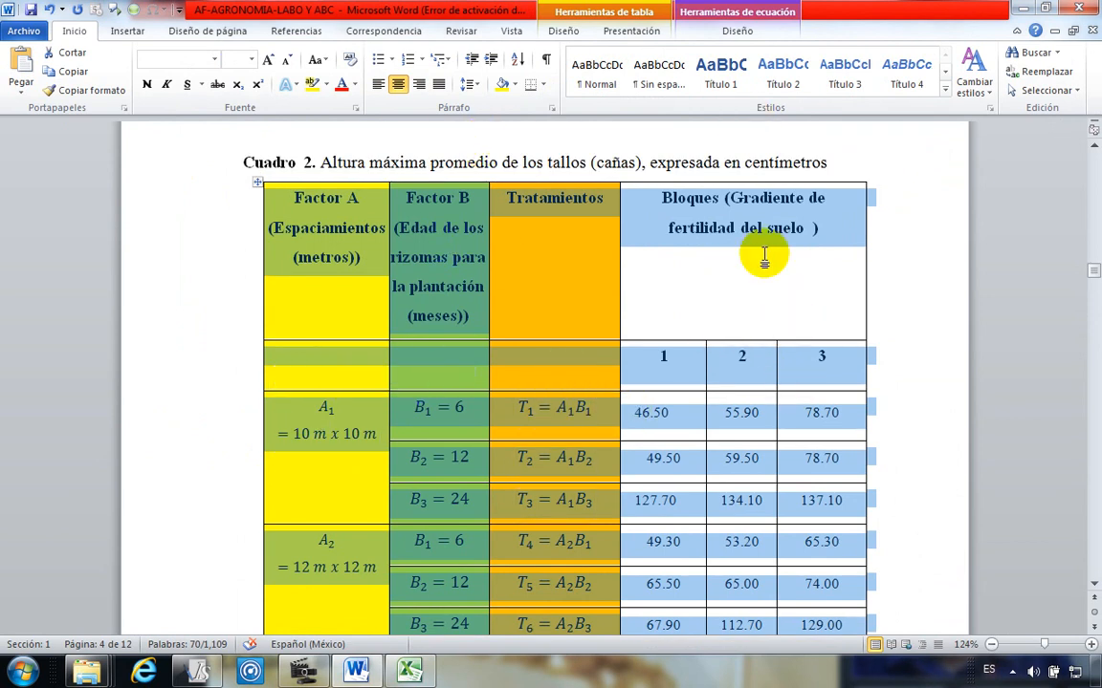
scroll(713, 430, "down", 3)
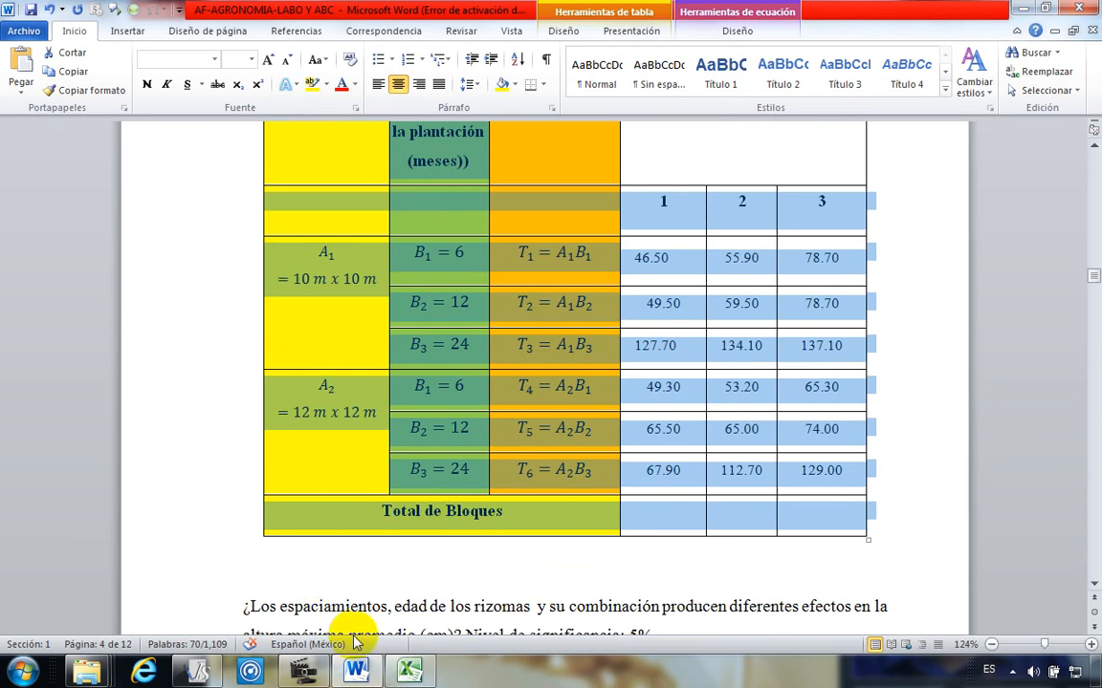
Step: Switch to Excel and paste the copied Cuadro 2 table on Hoja1 starting at cell A13
left_click(390, 673)
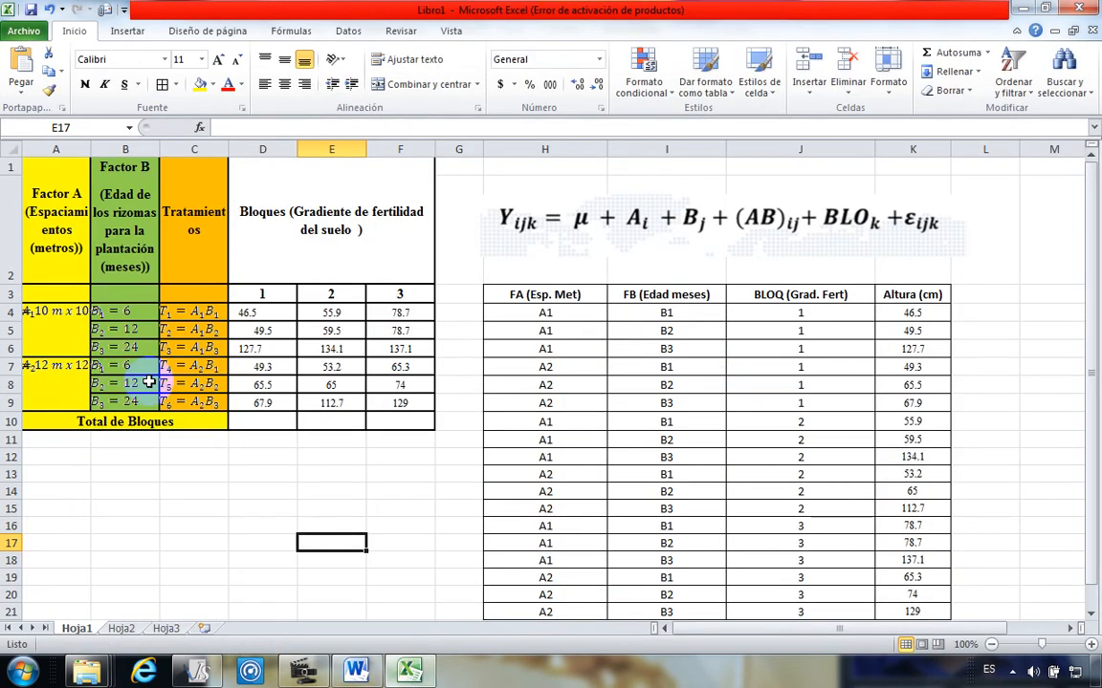
left_click(43, 472)
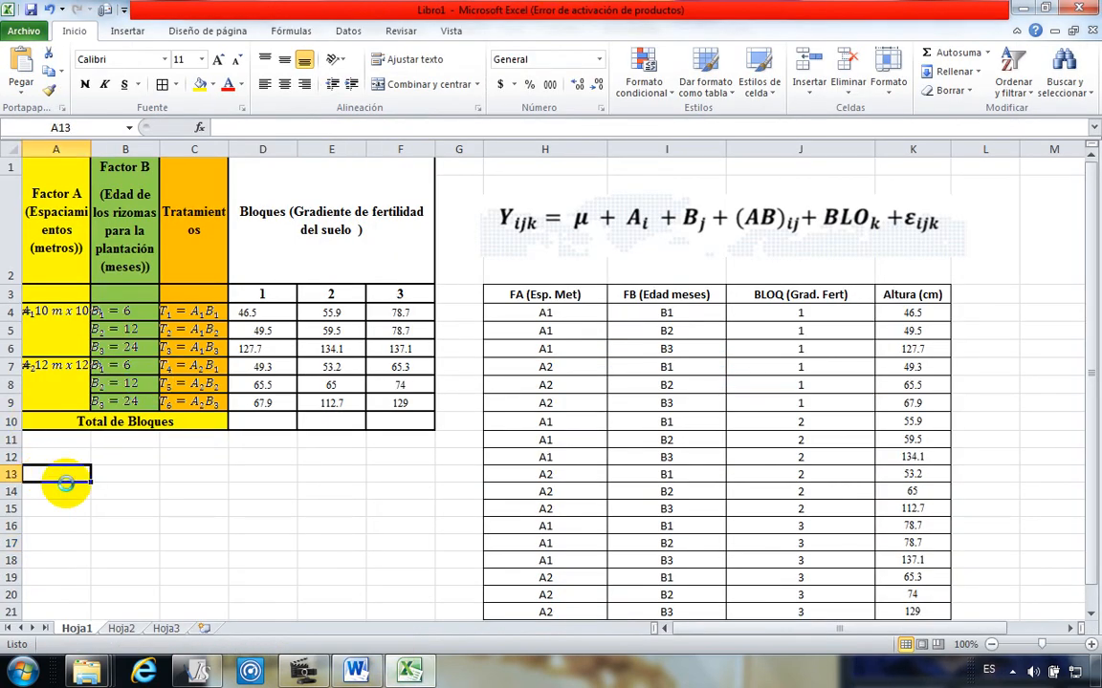
key("ctrl+v")
scroll(157, 488, "down", 4)
scroll(200, 442, "up", 1)
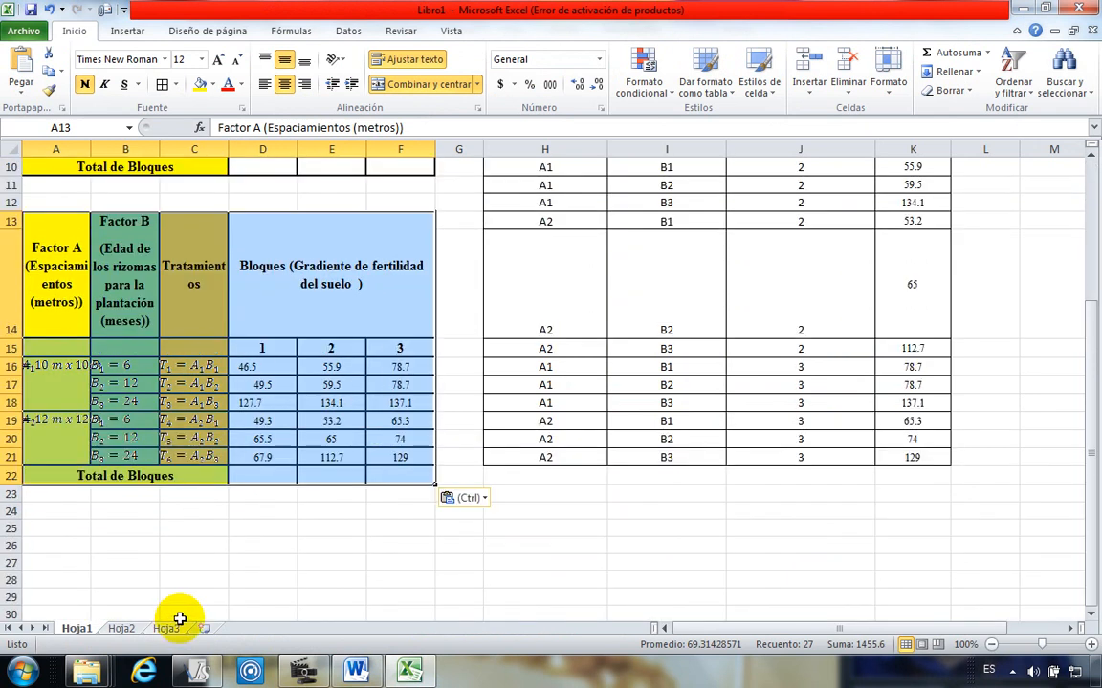
Step: Compare the pasted table at A13 with the original table and the data arranged in columns H to K
left_click(177, 547)
left_click_drag(59, 237, 307, 455)
scroll(281, 410, "up", 3)
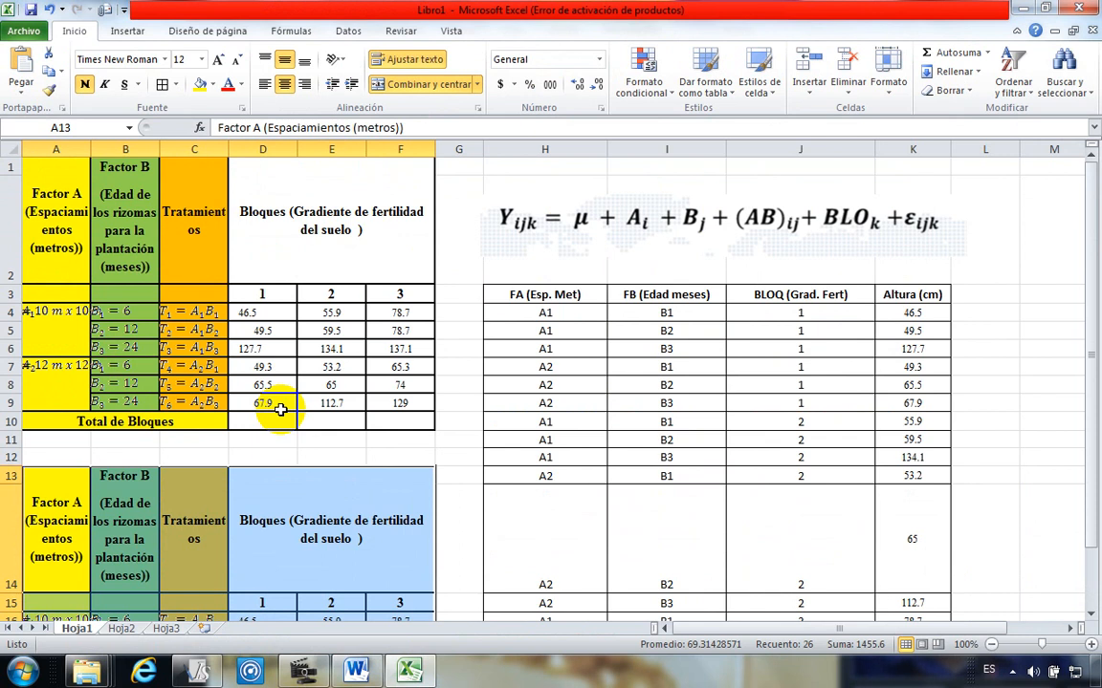
scroll(669, 421, "down", 2)
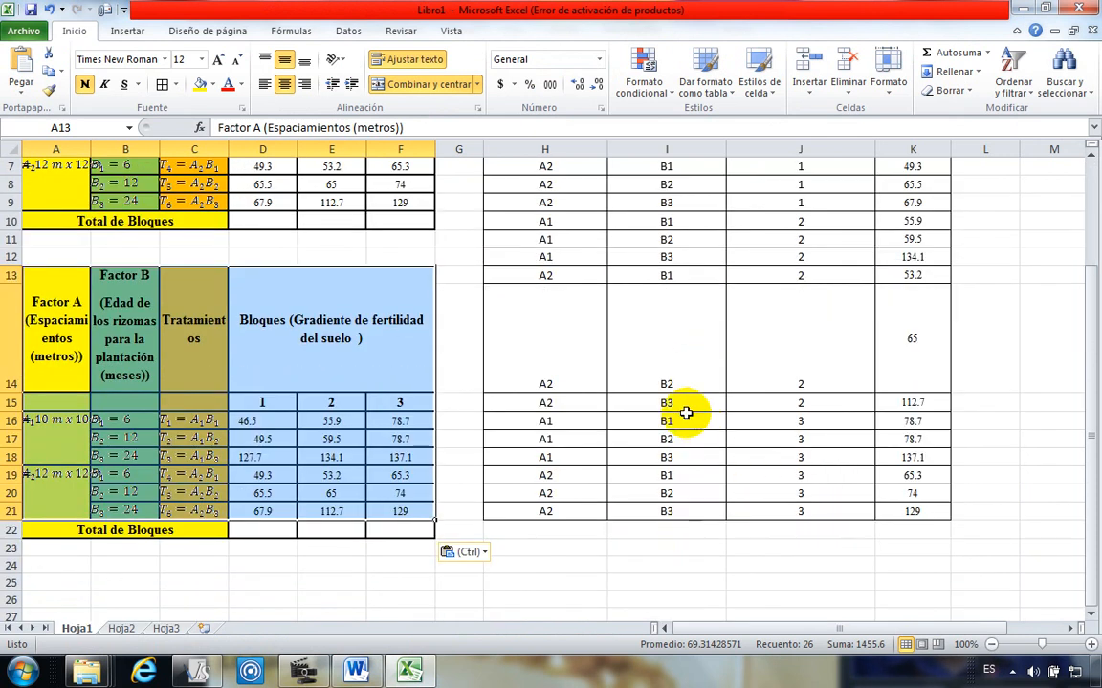
left_click(401, 581)
scroll(340, 439, "up", 2)
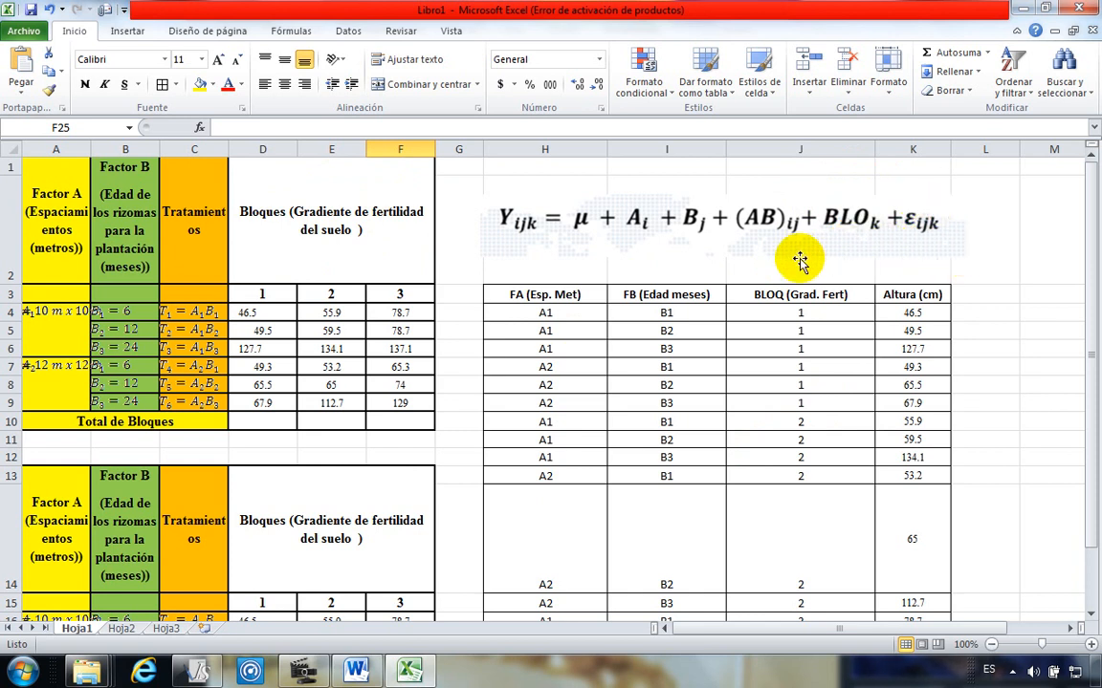
Step: Examine how the FA, FB, BLOQ and Altura columns correspond to the terms of the model equation
left_click(524, 319)
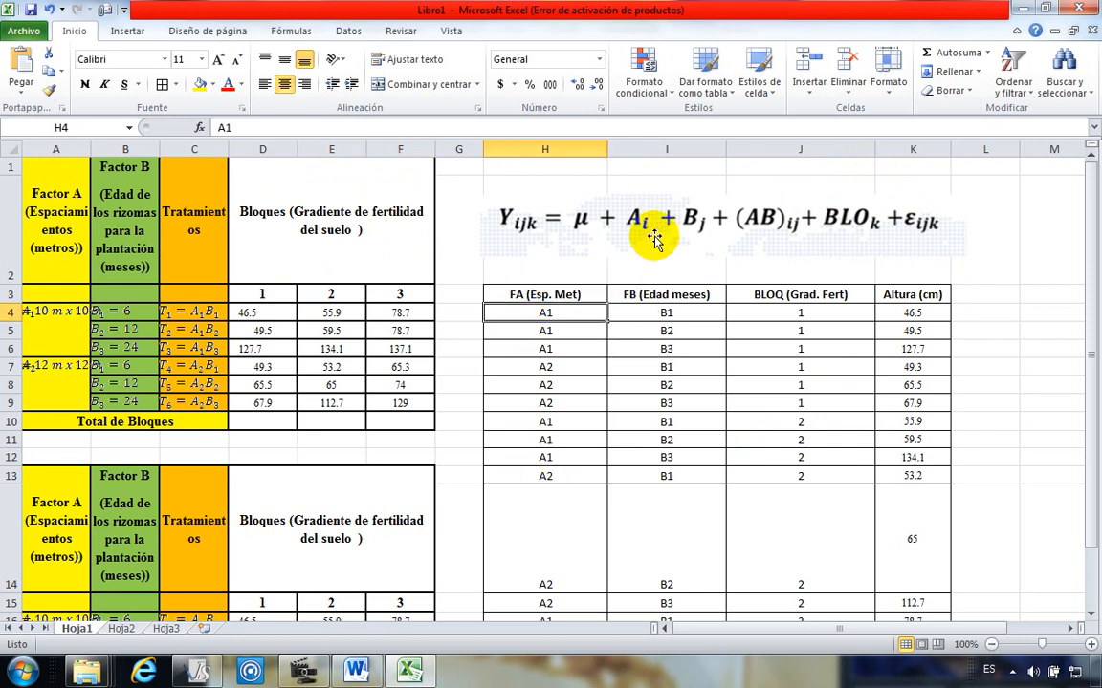
left_click(625, 200)
left_click(664, 293)
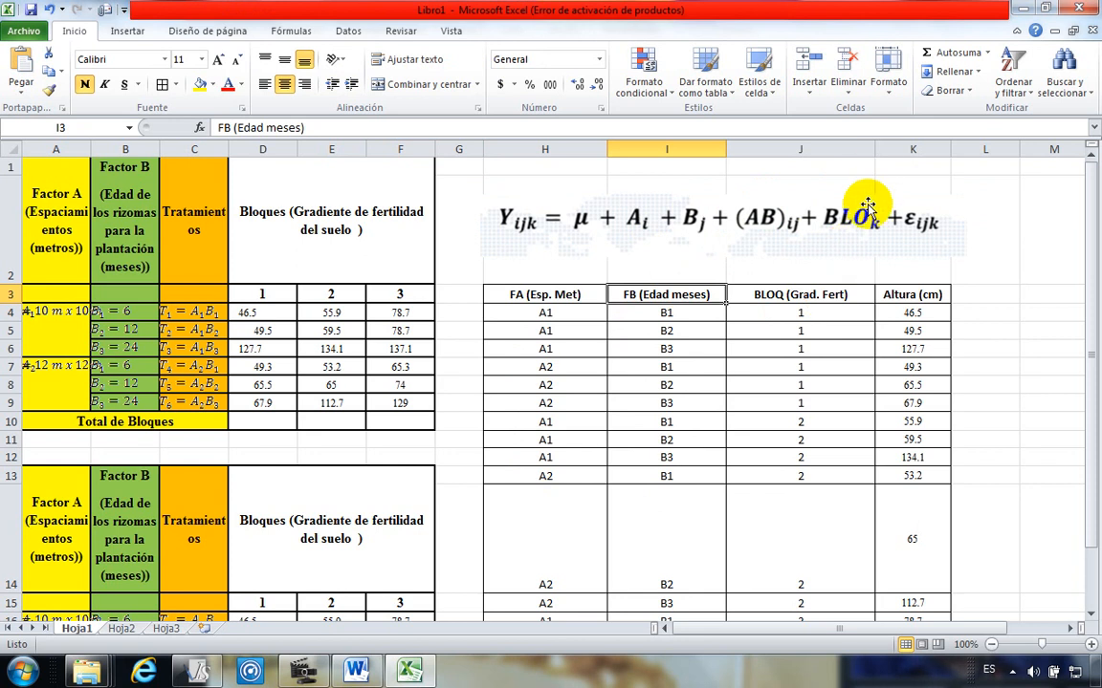
left_click(784, 299)
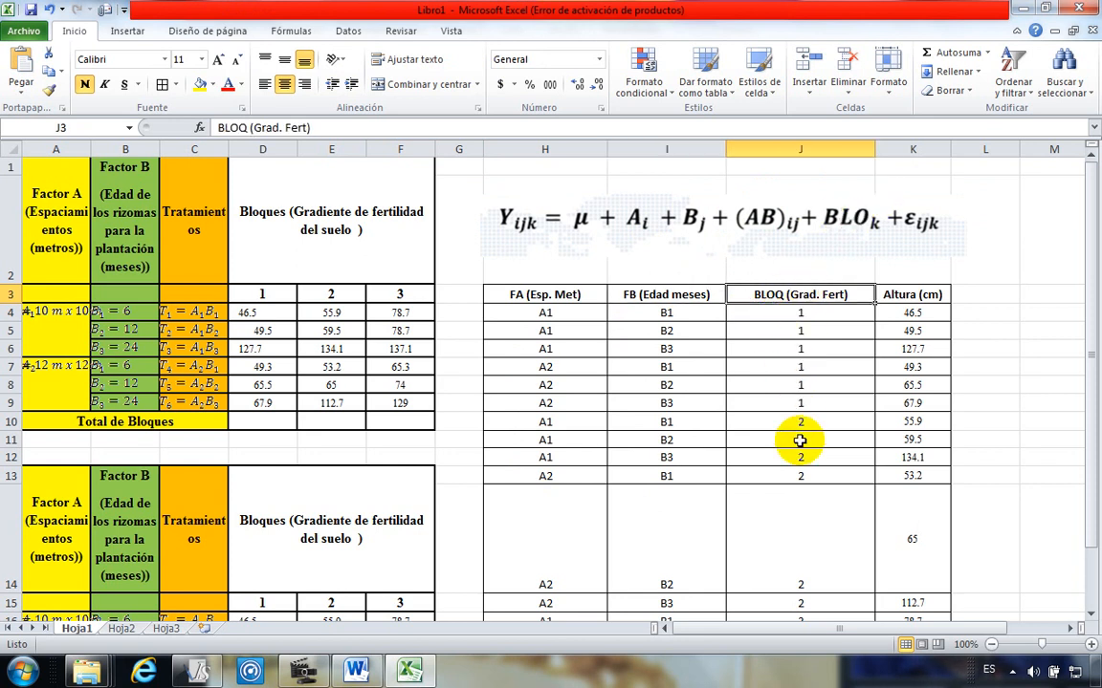
left_click(913, 315)
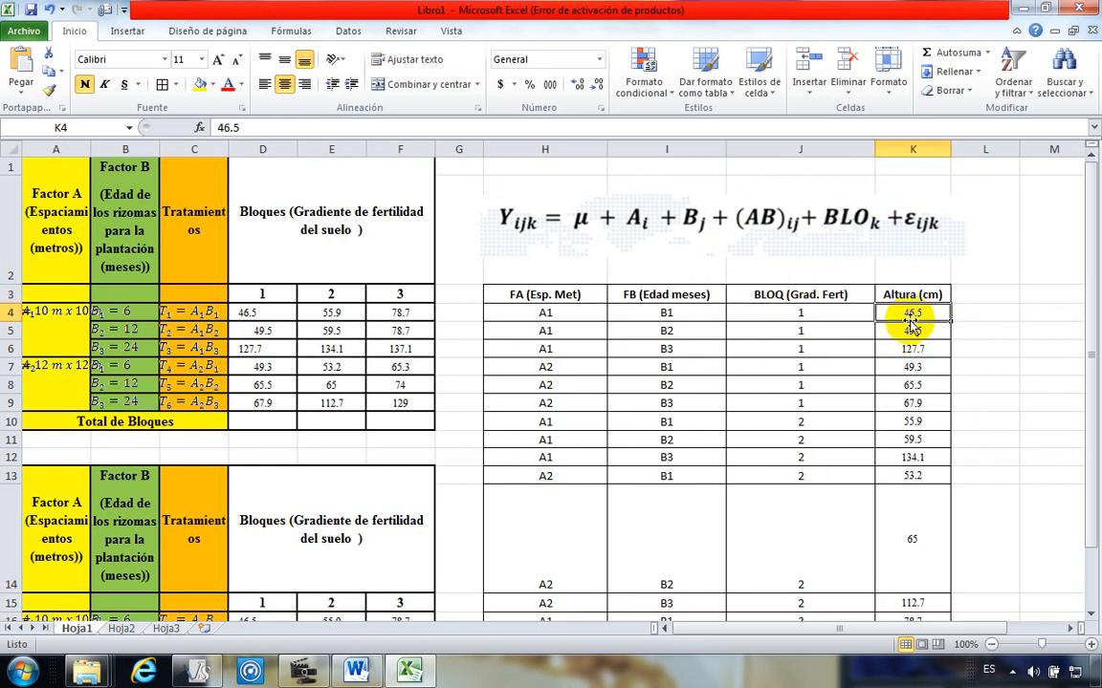
scroll(848, 452, "down", 2)
left_click(695, 344)
scroll(736, 287, "up", 2)
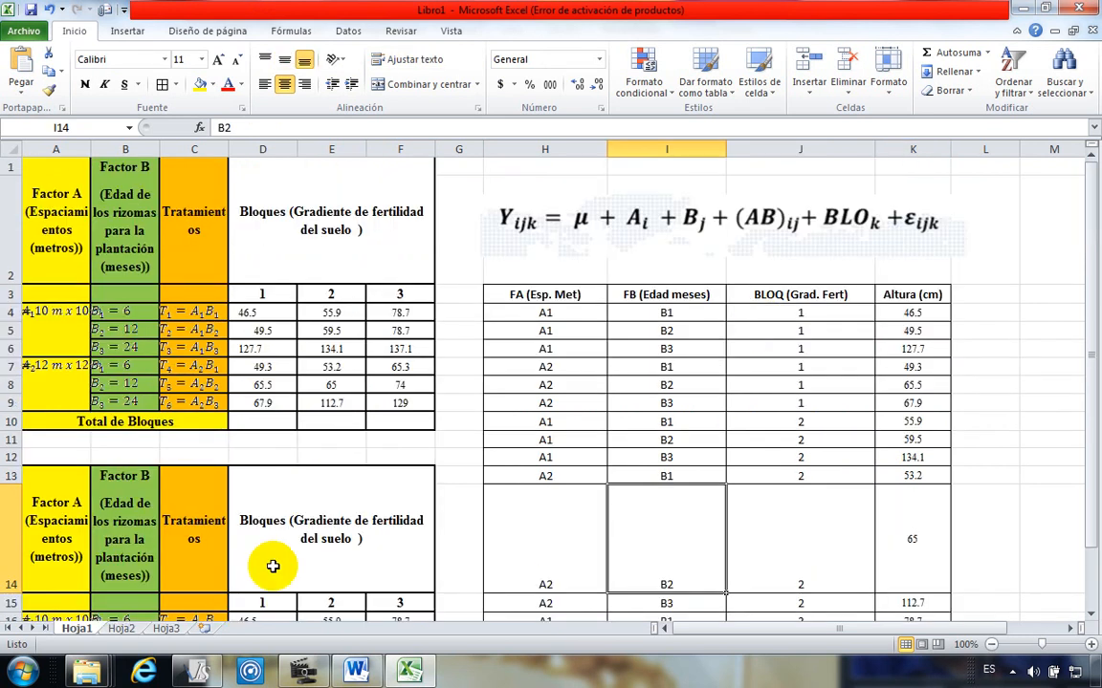
Step: Undo the pasting of the duplicate table at cell A13
left_click(288, 462)
key("ctrl+z")
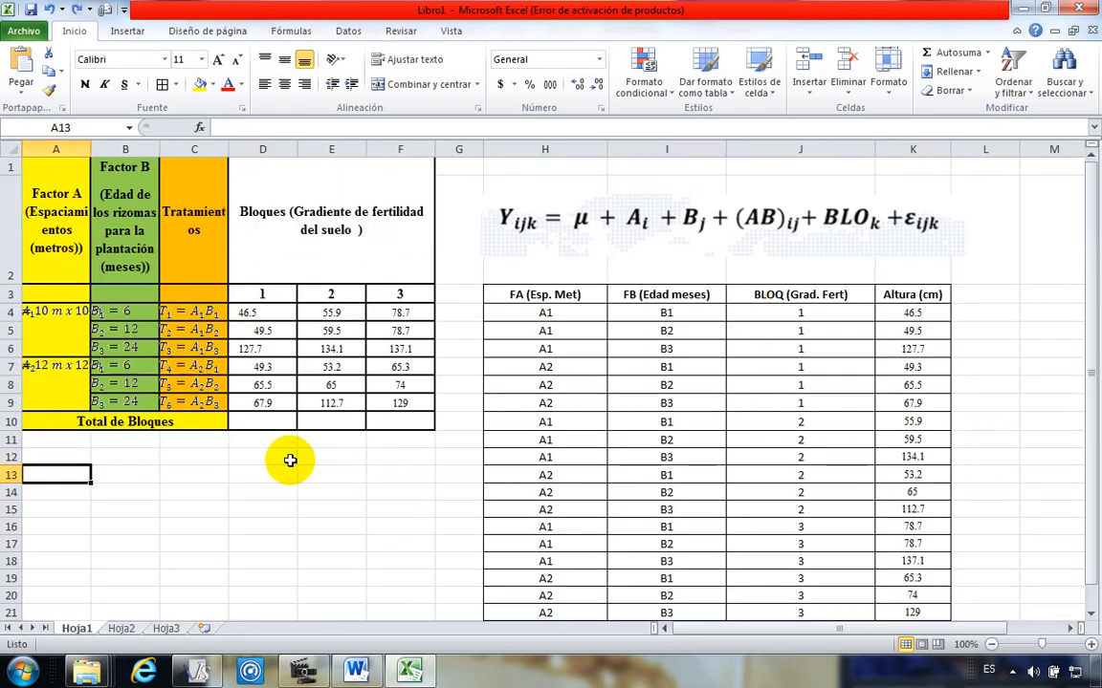
Step: Look over the Altura (cm) values in column K of the arranged data table on Hoja1
scroll(803, 354, "down", 1)
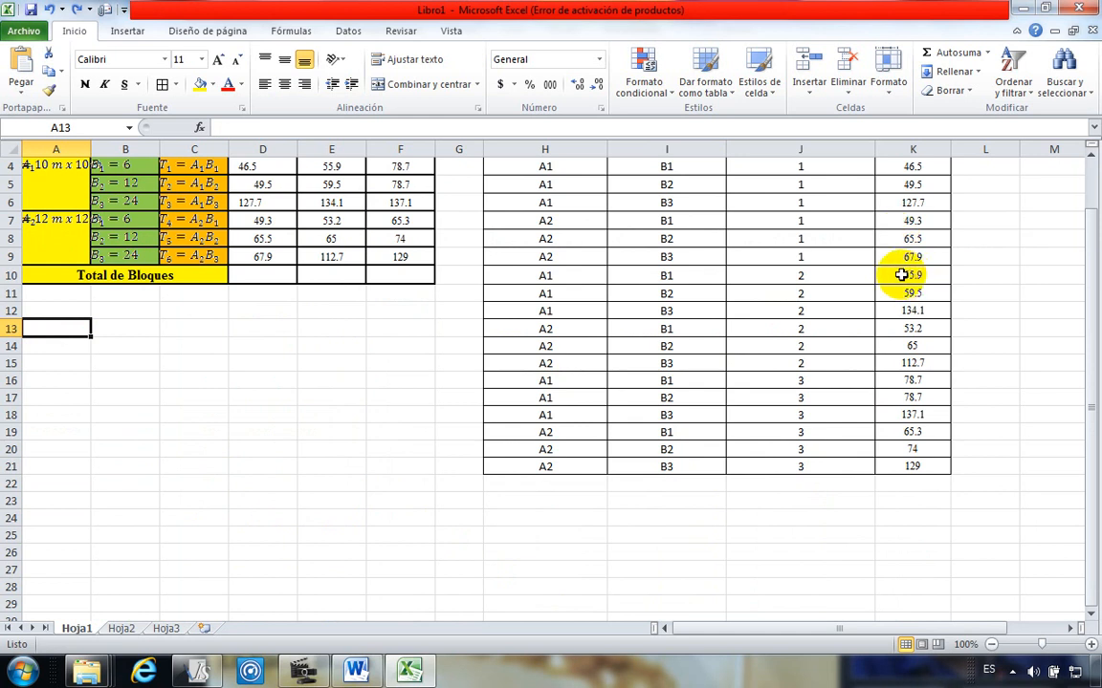
scroll(908, 306, "up", 1)
left_click_drag(910, 308, 916, 582)
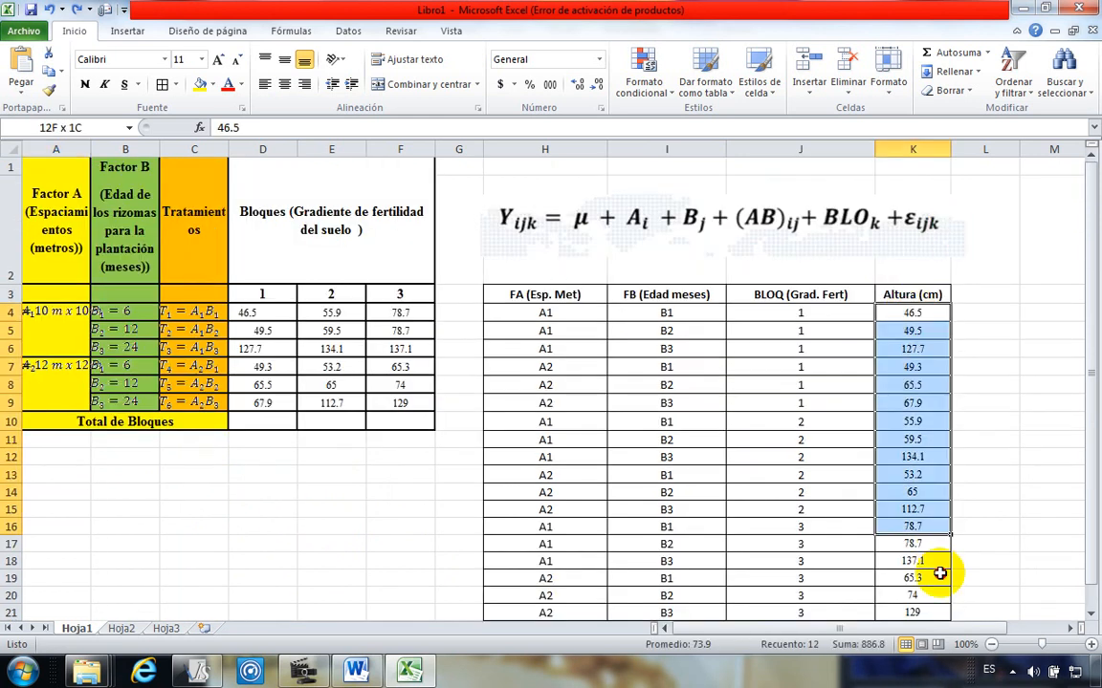
left_click(910, 457)
scroll(475, 438, "down", 2)
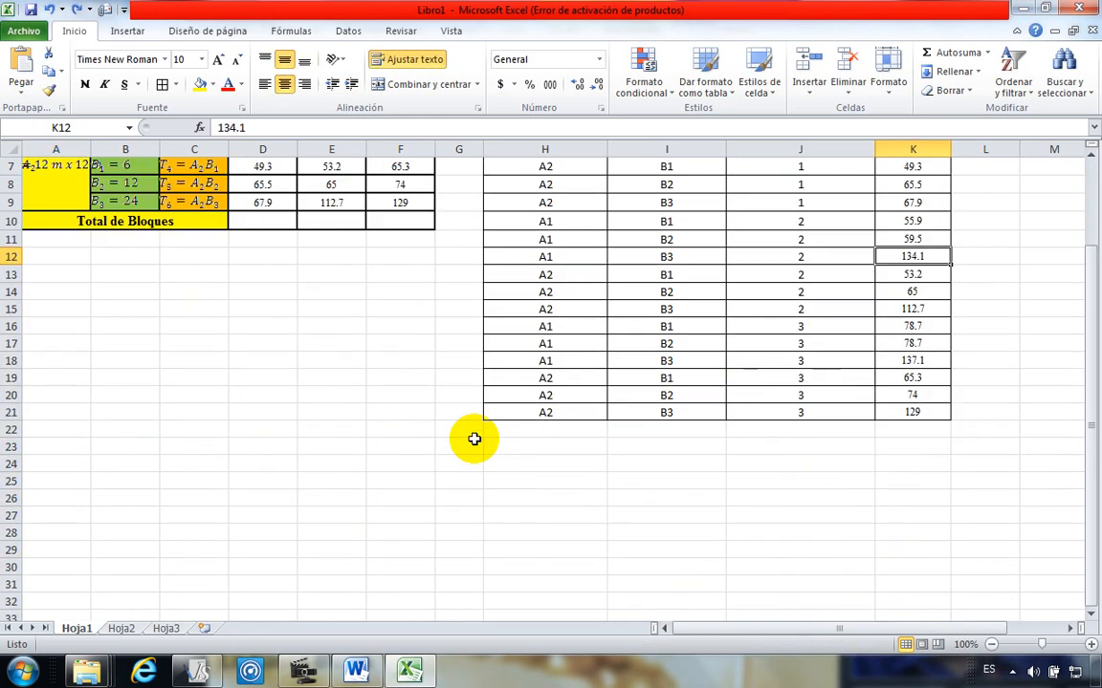
scroll(474, 438, "up", 2)
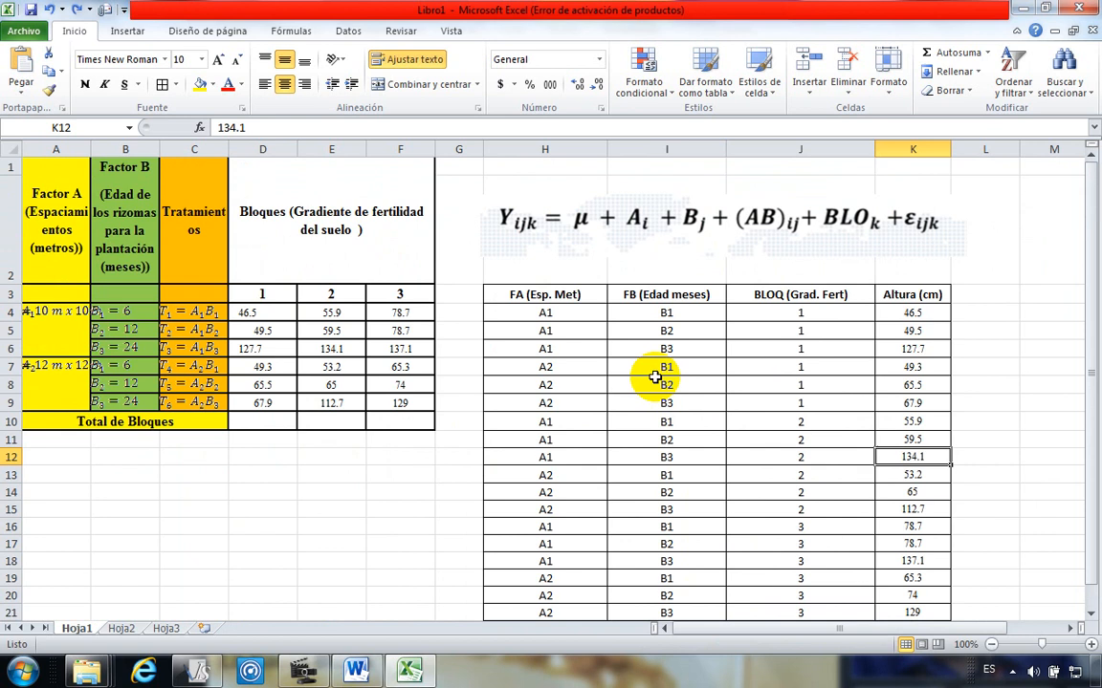
Step: Examine how the Tratamientos column of the original table combines the levels of Factor A and Factor B
left_click(177, 346)
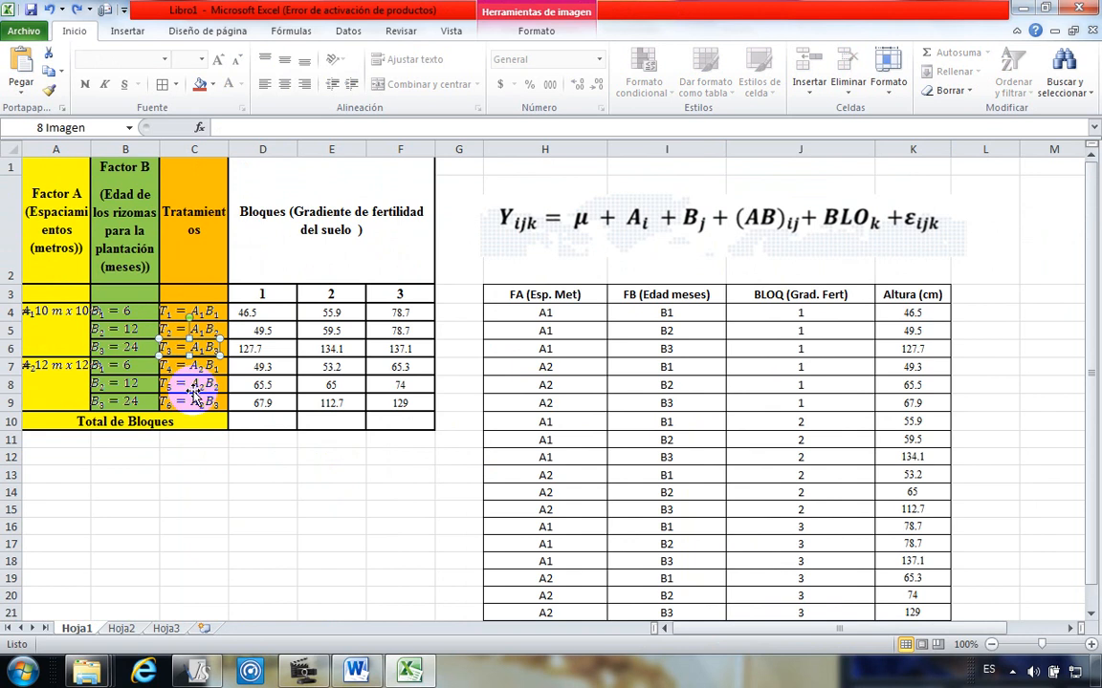
left_click(191, 312)
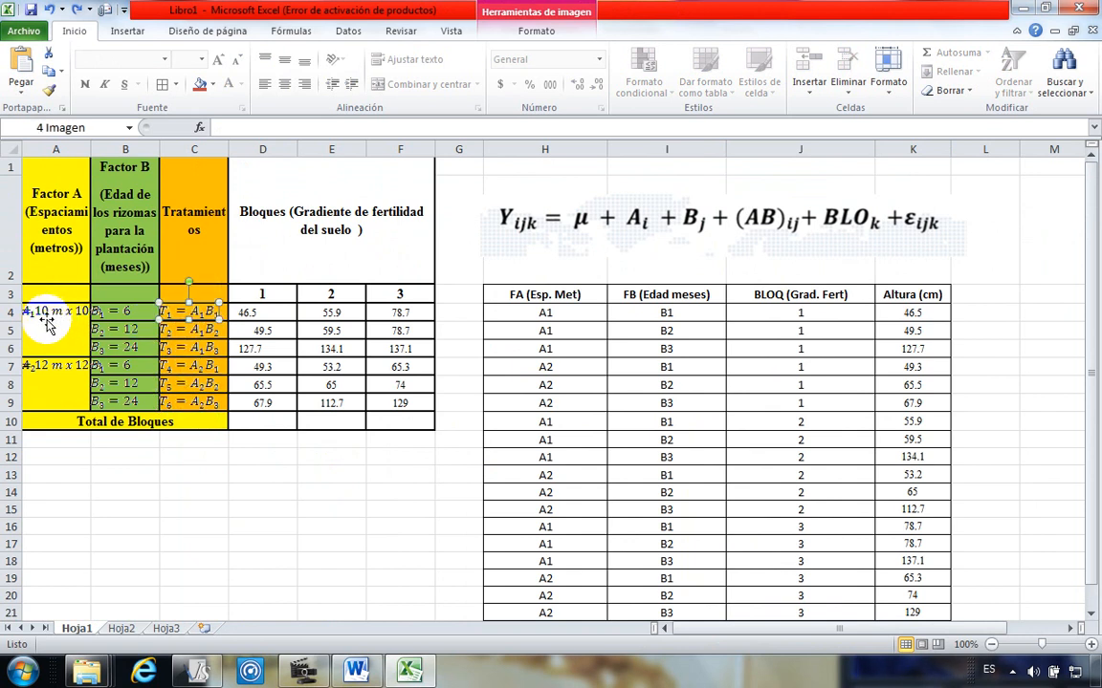
left_click(182, 354)
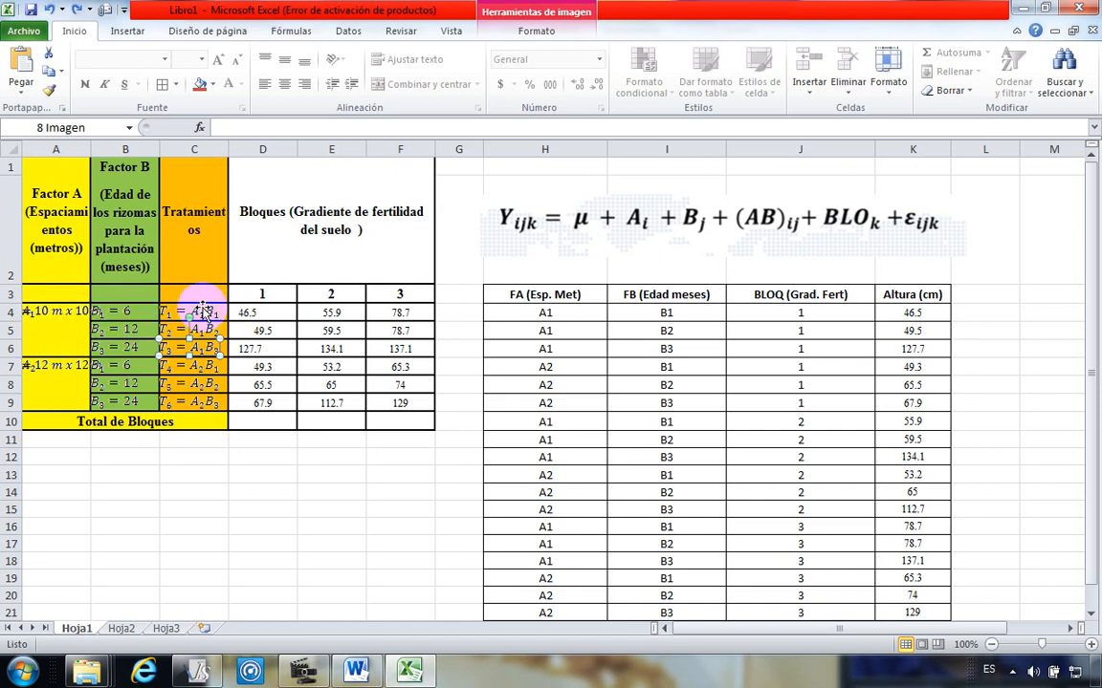
Step: Trace the six treatment combinations from A1B1 to A2B3 row by row through the FA and FB columns, rows 4 to 9
left_click(564, 313)
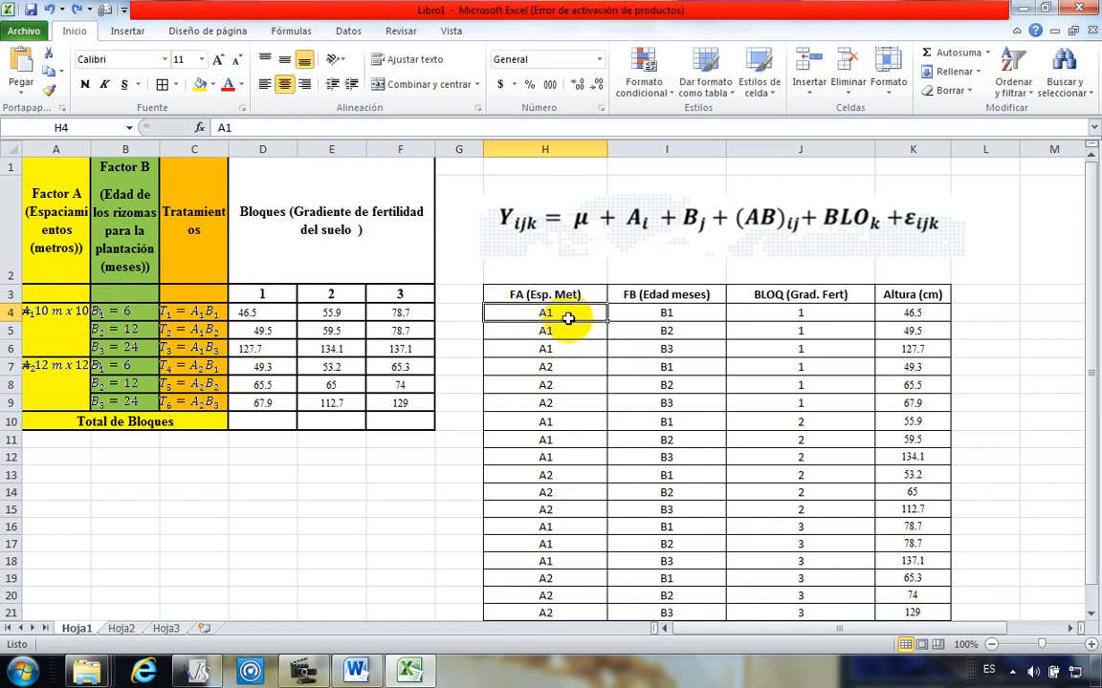
left_click(691, 312)
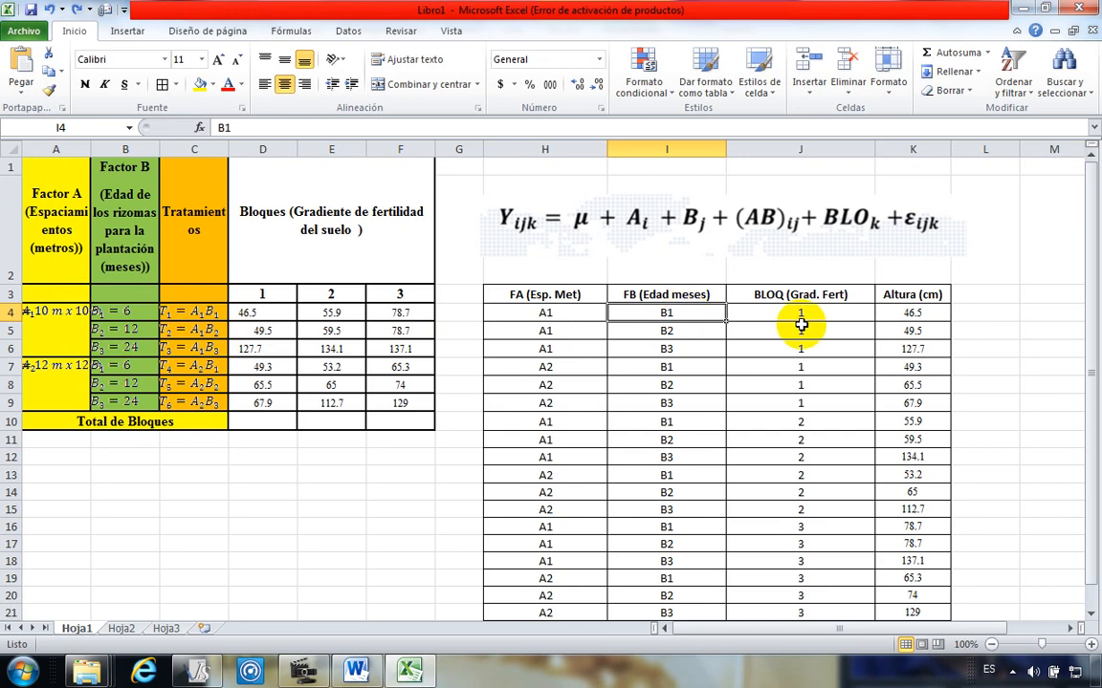
left_click(547, 332)
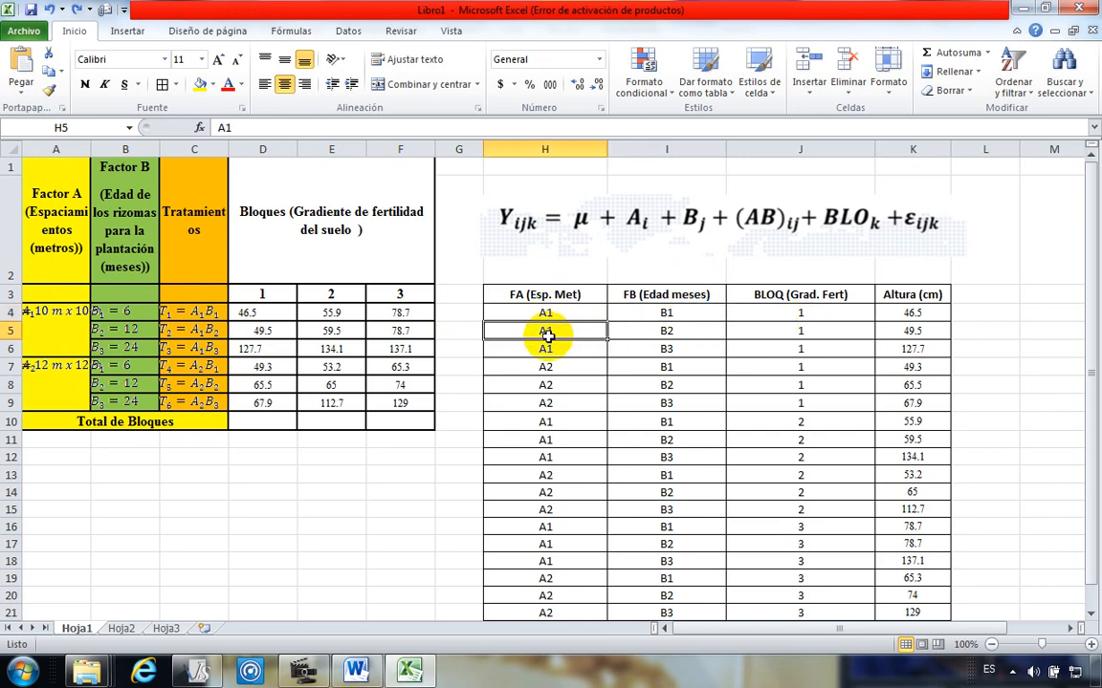
left_click(678, 331)
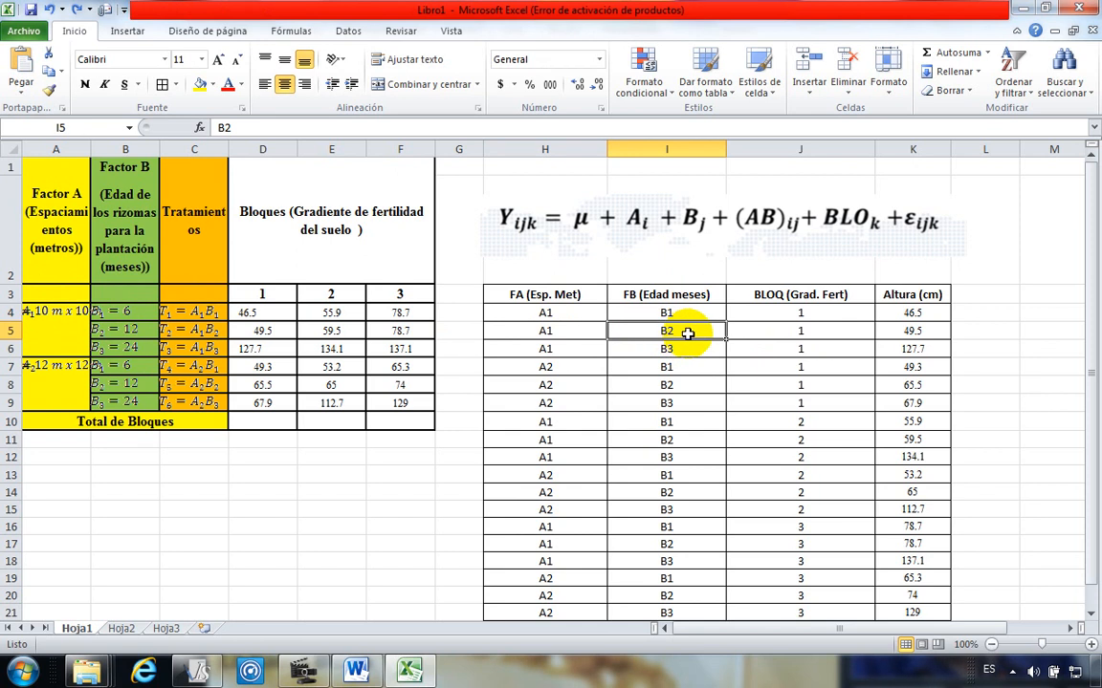
left_click(559, 352)
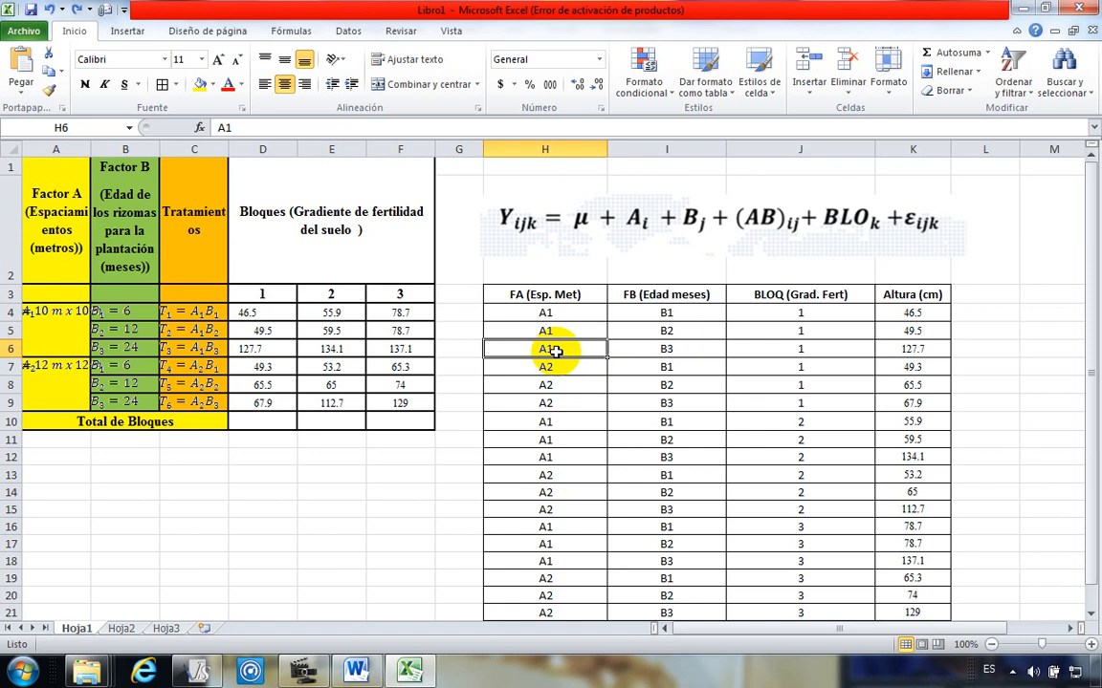
left_click(678, 351)
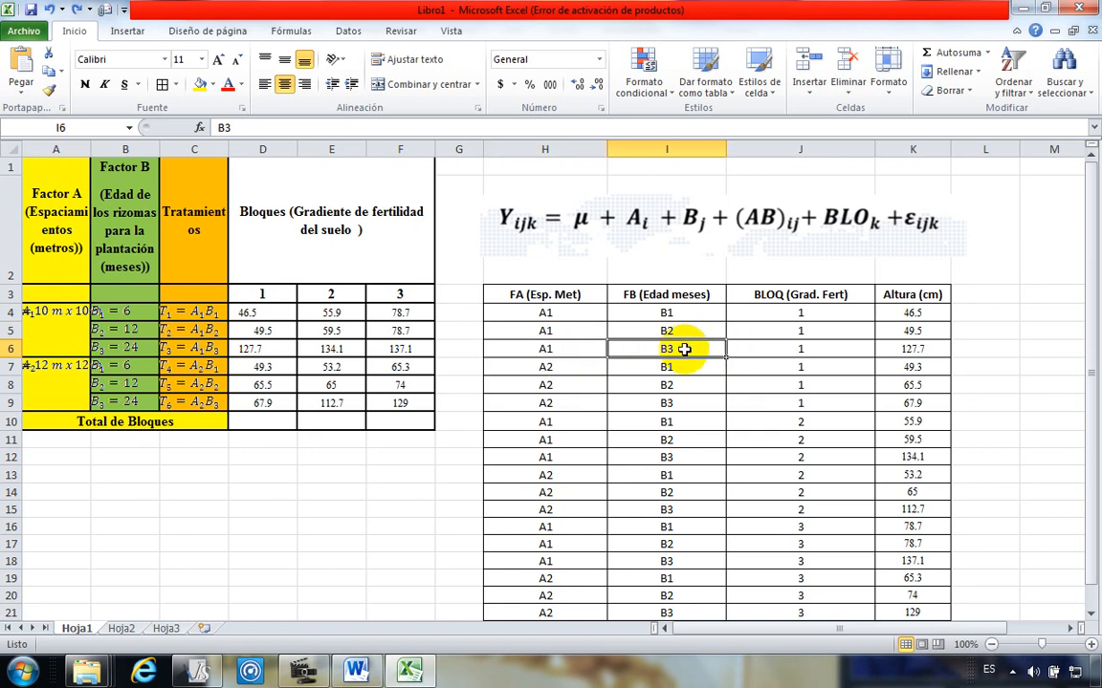
left_click(560, 366)
left_click(690, 368)
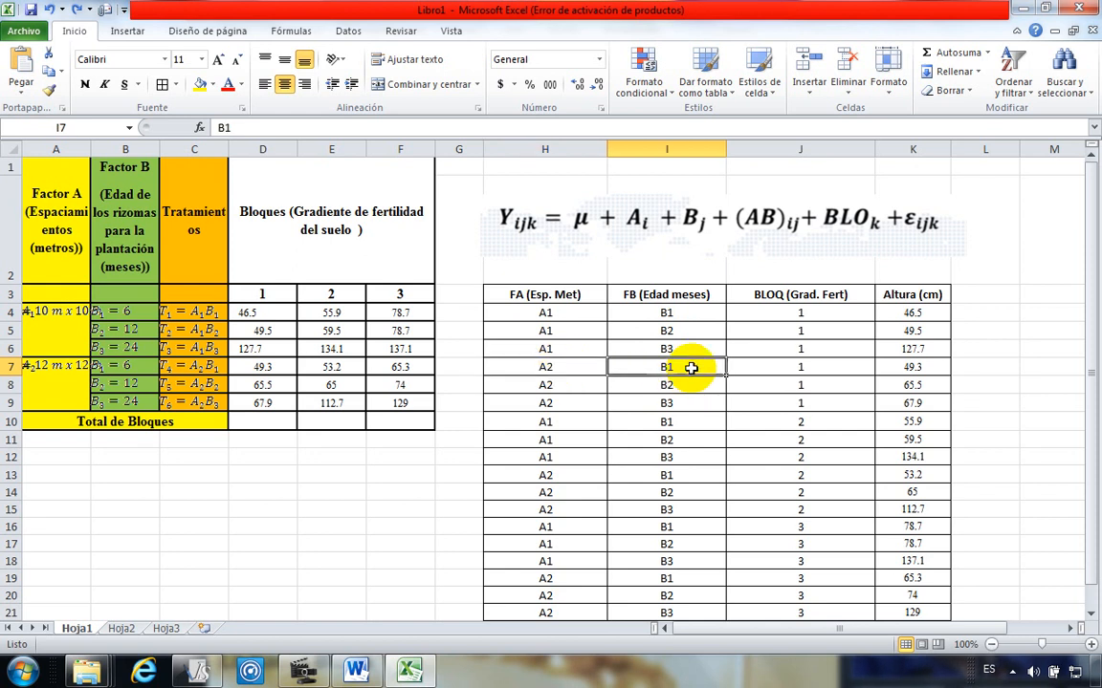
left_click(553, 383)
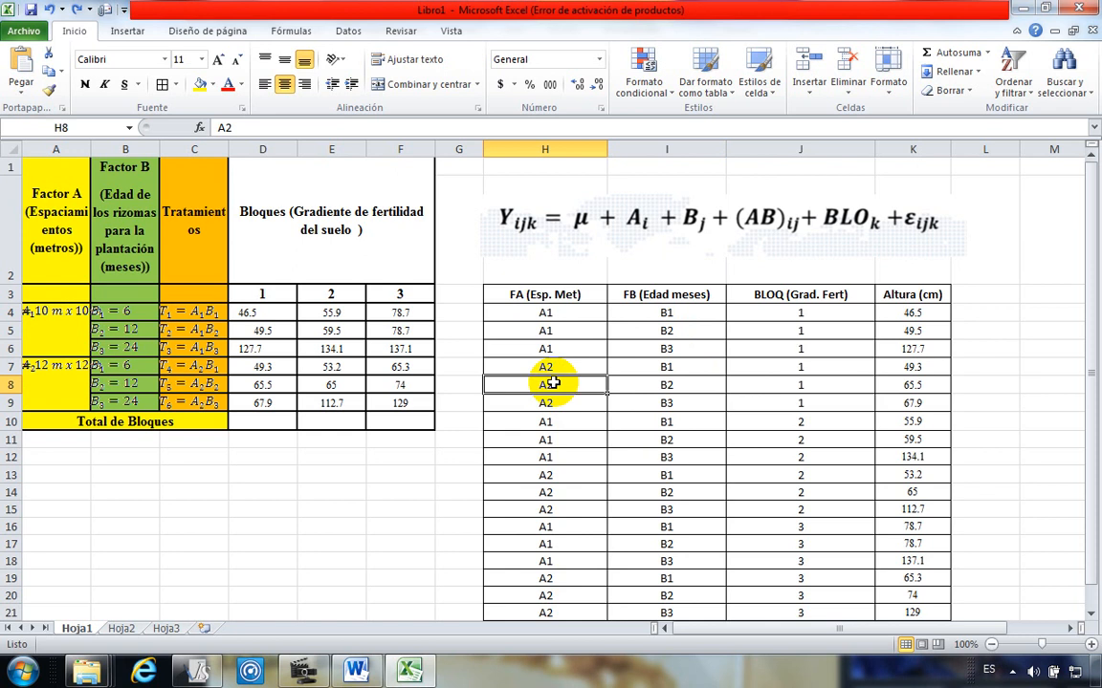
left_click(690, 383)
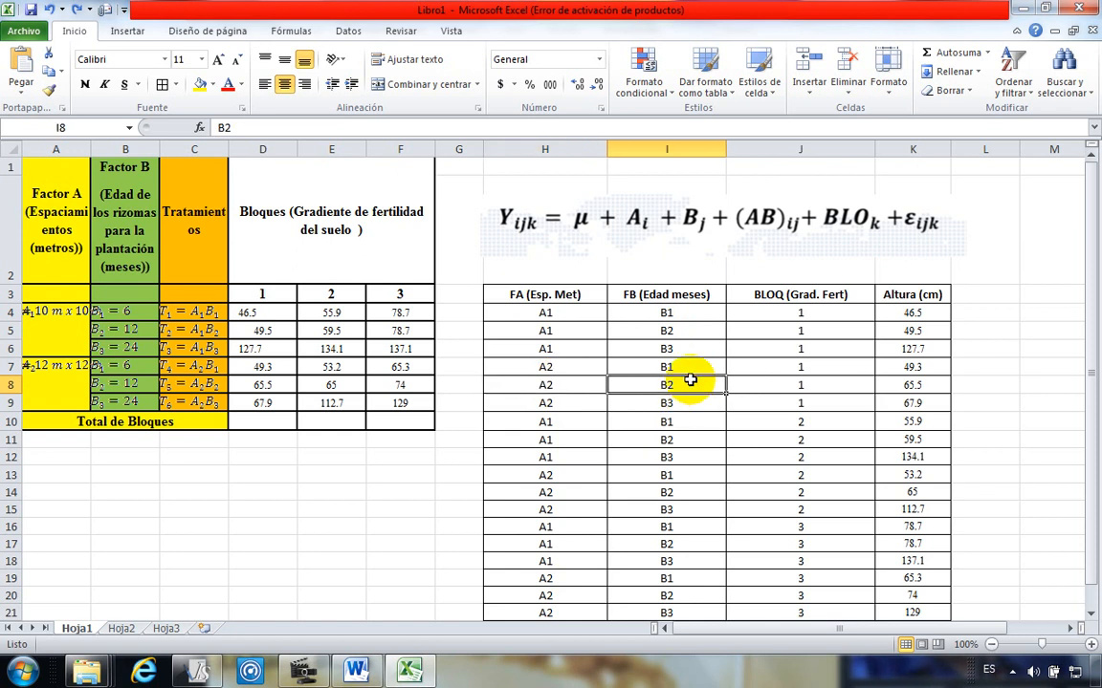
left_click(562, 403)
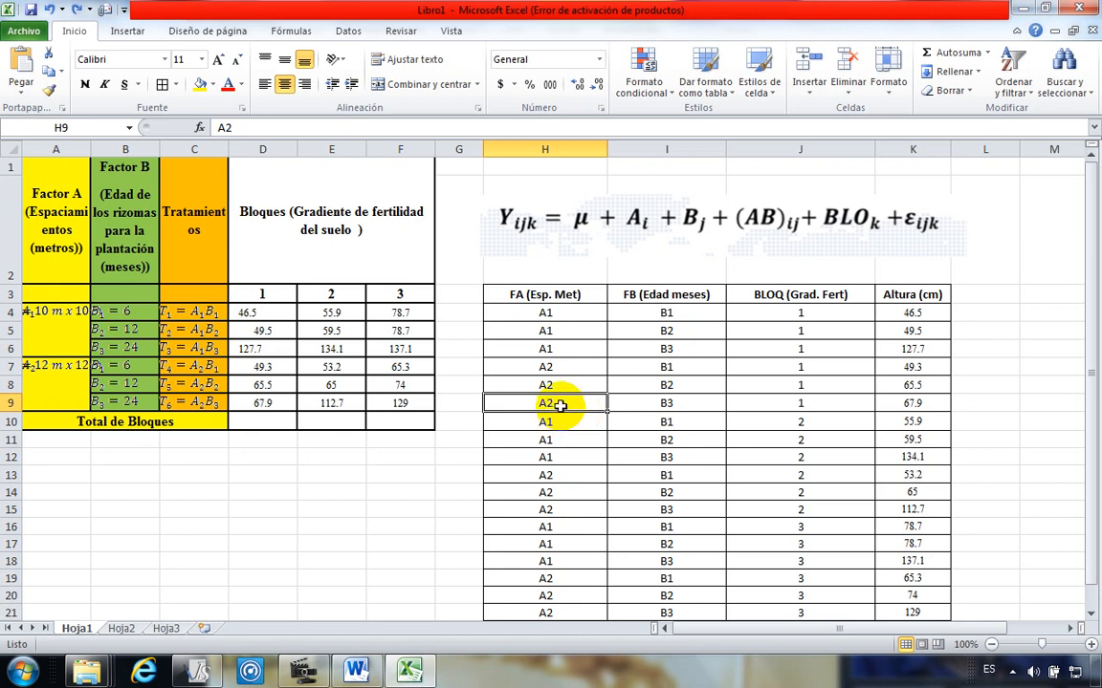
left_click(696, 402)
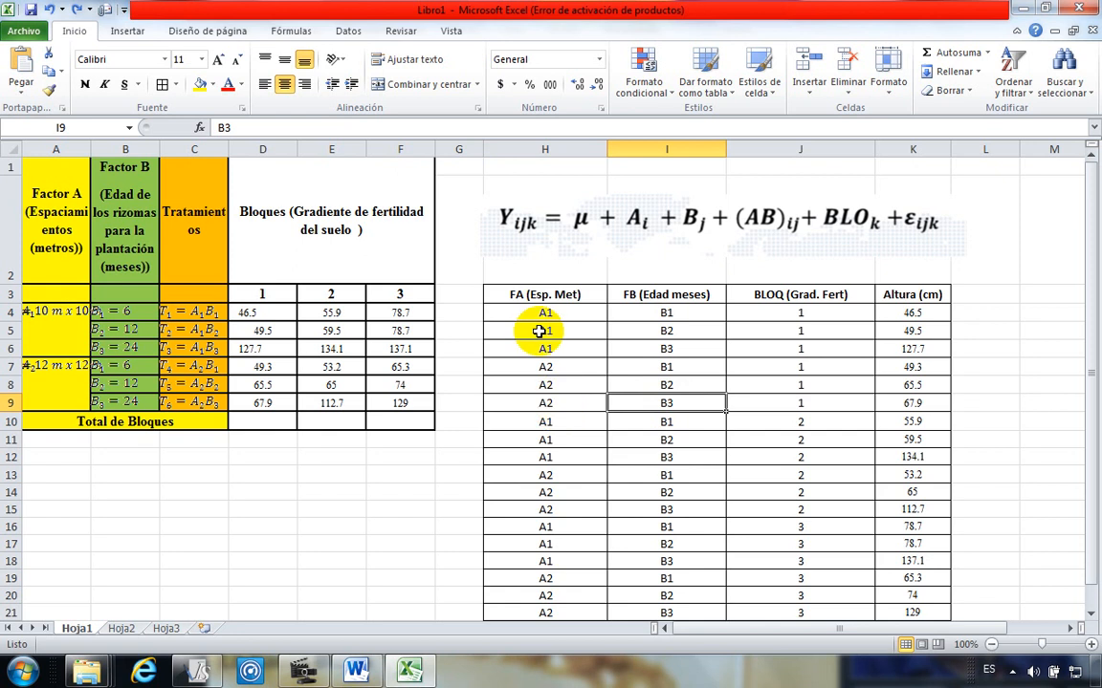
Step: Check the first set of FA and FB combinations against the block 1 entries in J4:J9
left_click_drag(533, 313, 658, 418)
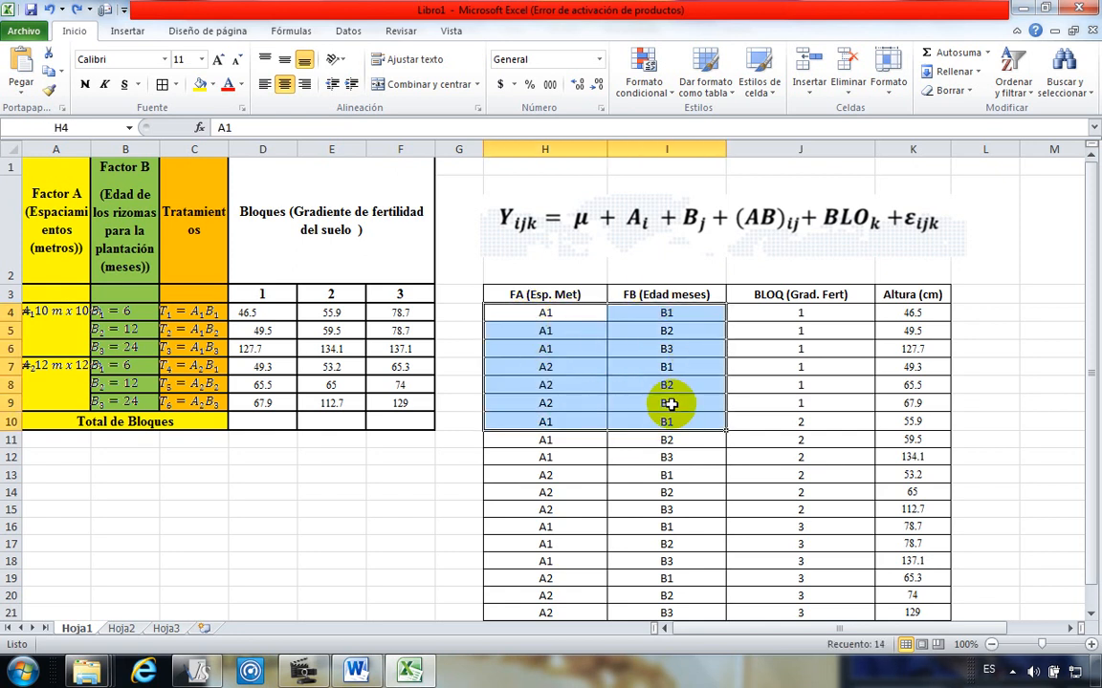
left_click(771, 315)
left_click_drag(787, 313, 794, 405)
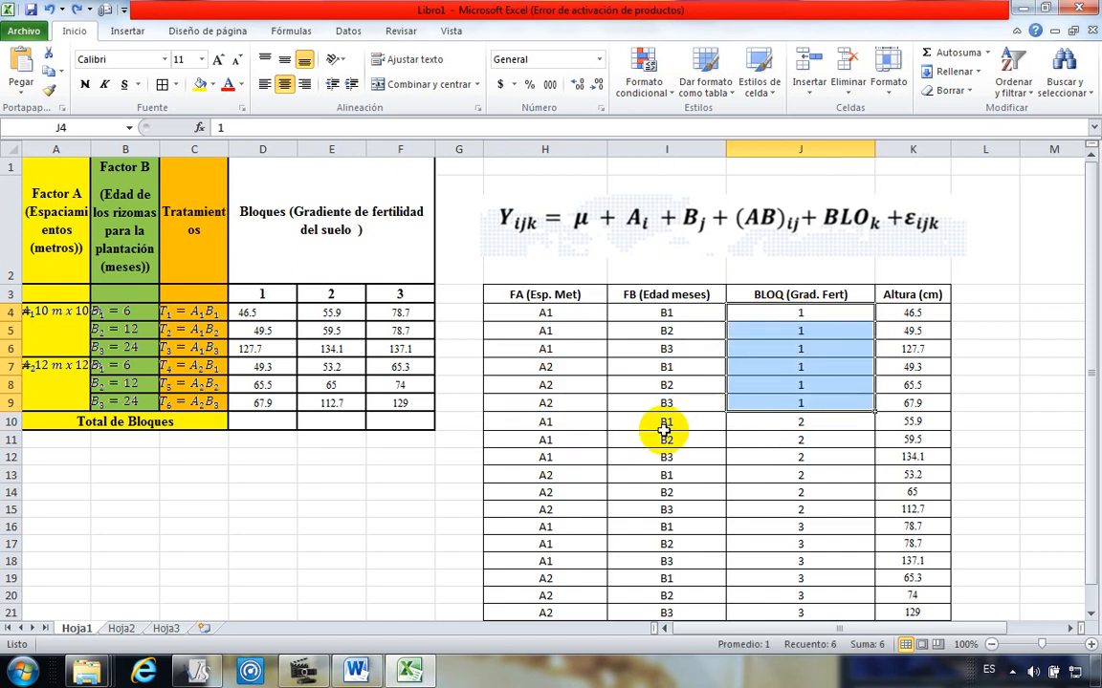
Step: Review how the FA and FB combinations repeat for block 2 in H10:I15 and block 3 in H16:I21
left_click_drag(534, 421, 670, 422)
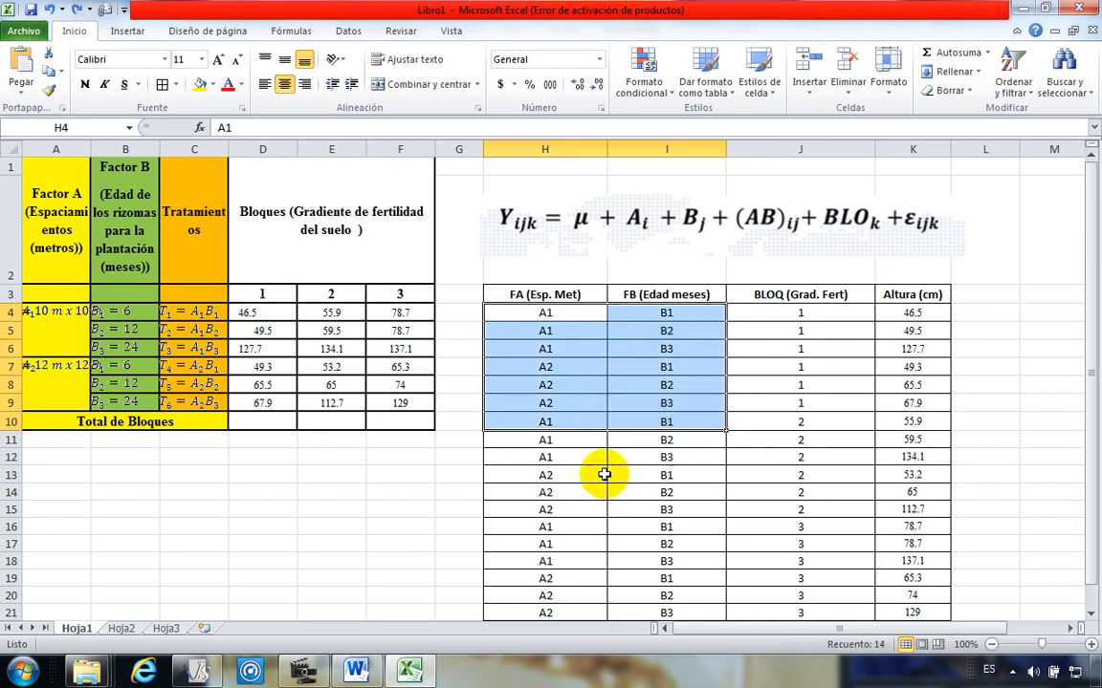
left_click_drag(534, 442, 687, 541)
scroll(634, 622, "down", 2)
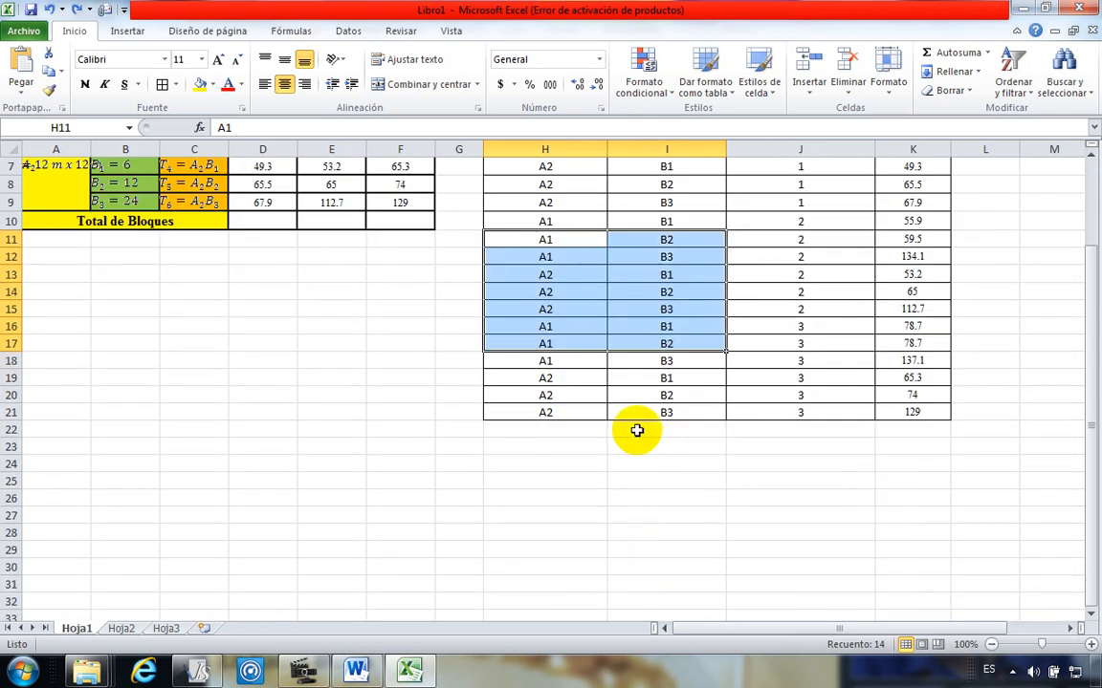
scroll(640, 393, "up", 1)
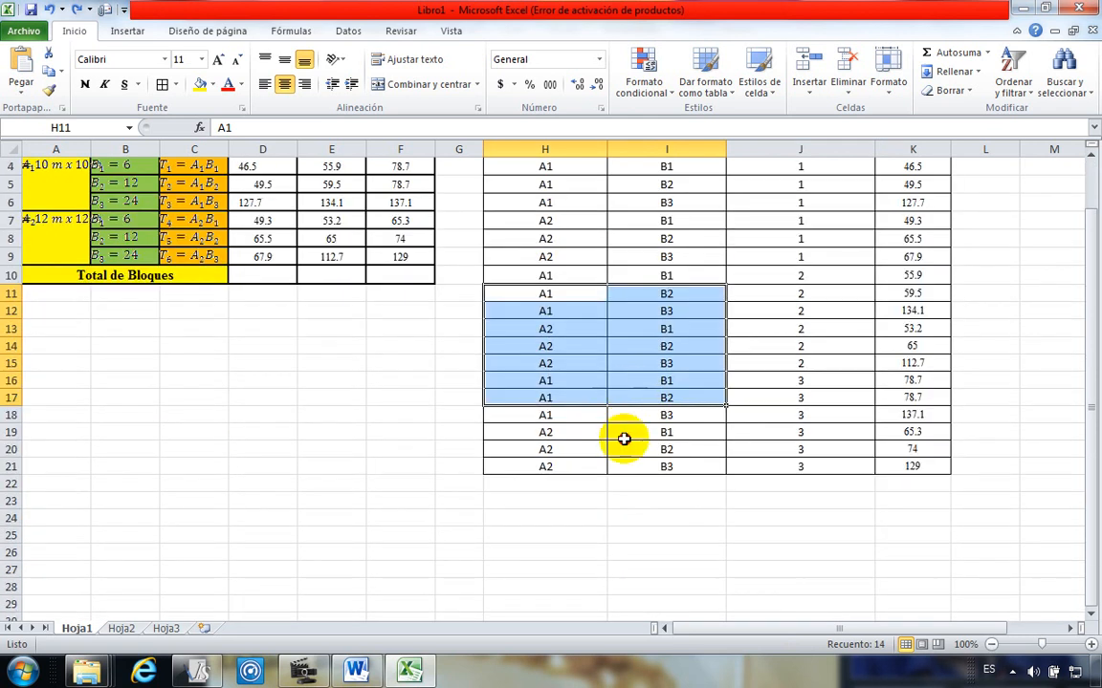
left_click(625, 438)
left_click_drag(541, 275, 639, 357)
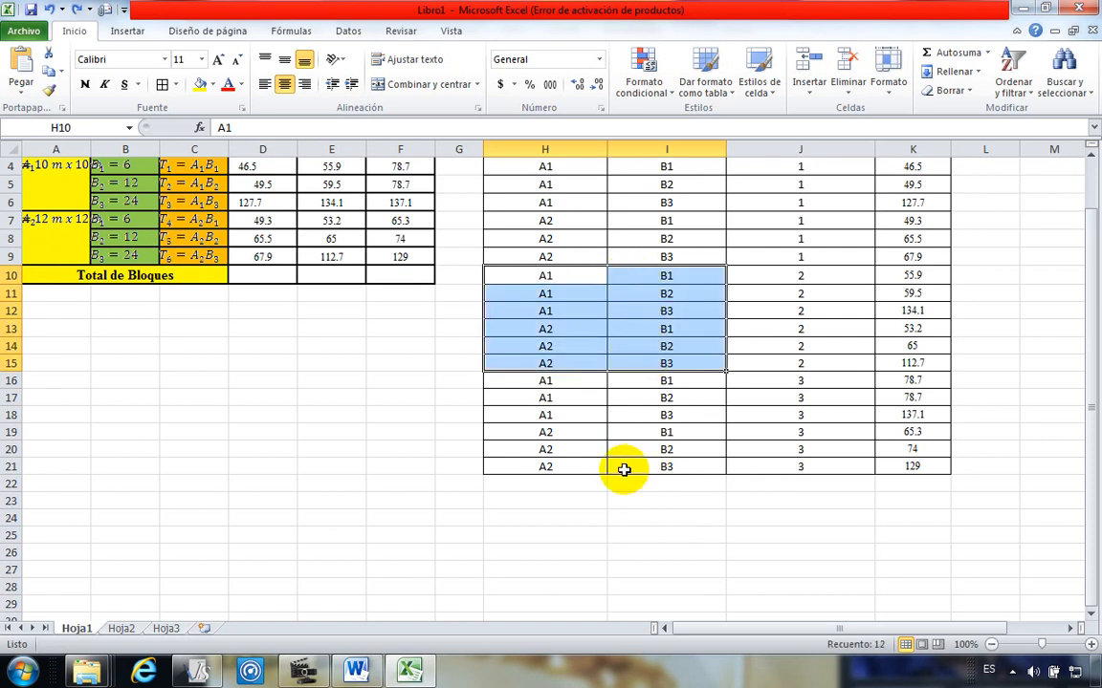
left_click(567, 525)
left_click_drag(548, 380, 644, 467)
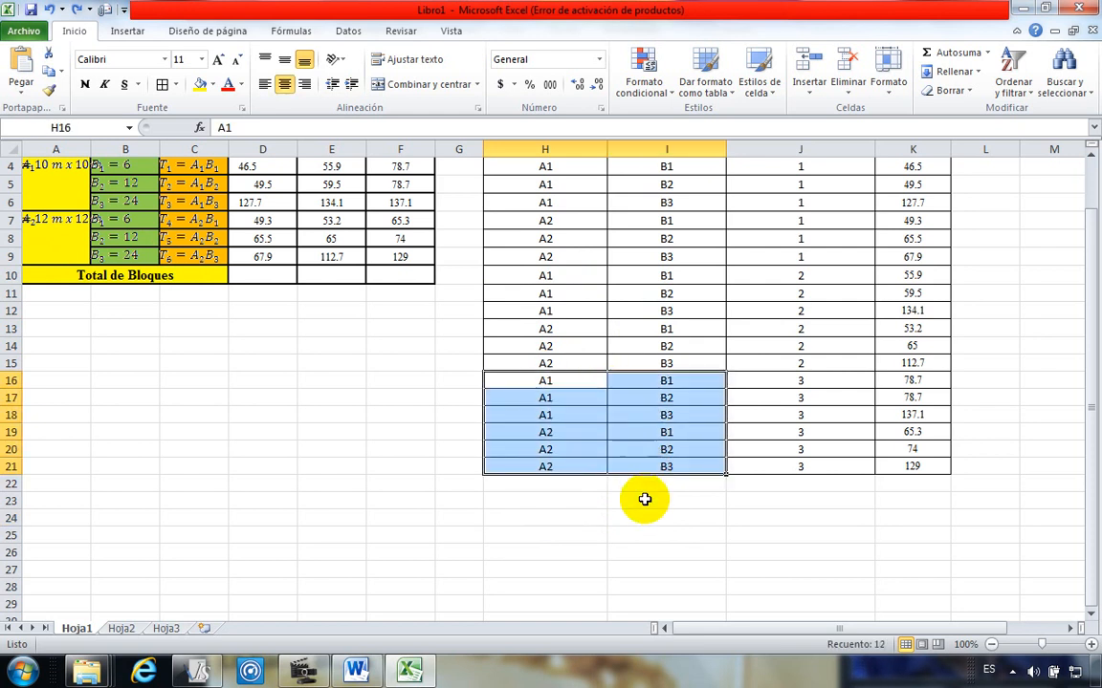
left_click(610, 558)
scroll(610, 552, "up", 1)
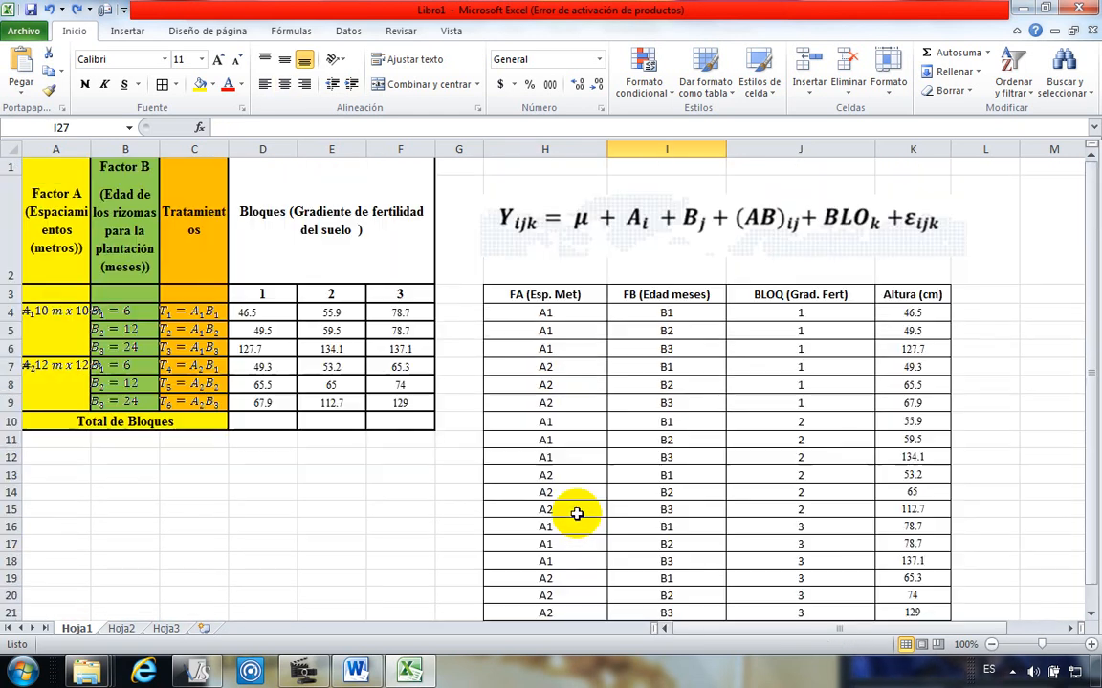
scroll(566, 516, "down", 1)
scroll(566, 517, "up", 1)
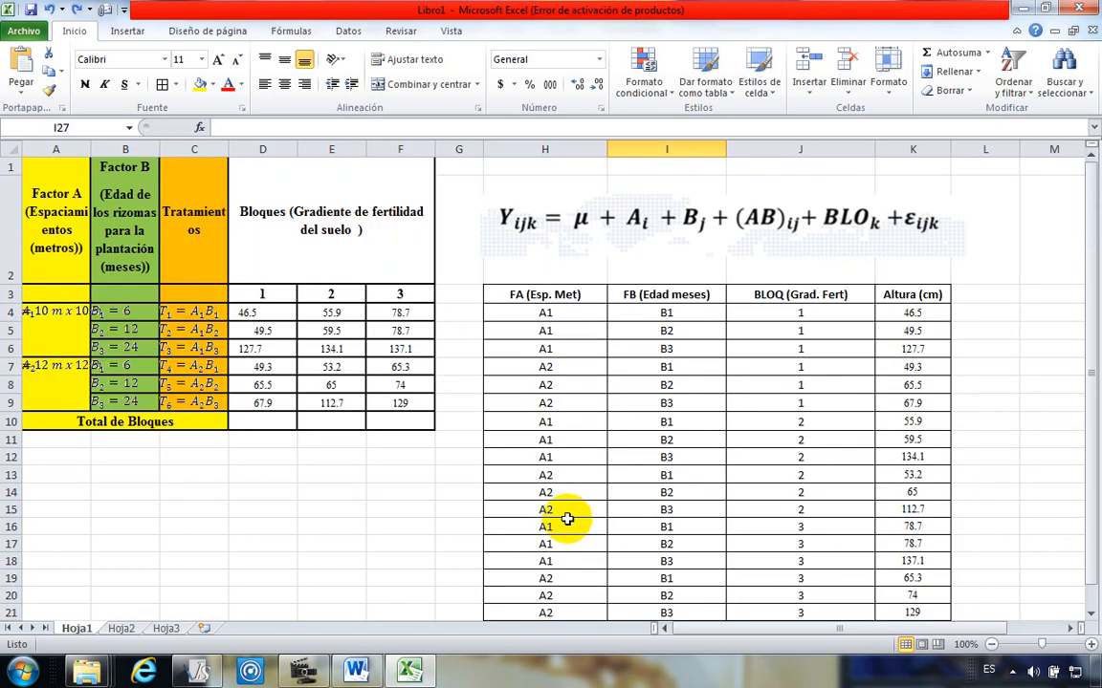
scroll(593, 487, "down", 1)
scroll(593, 480, "up", 1)
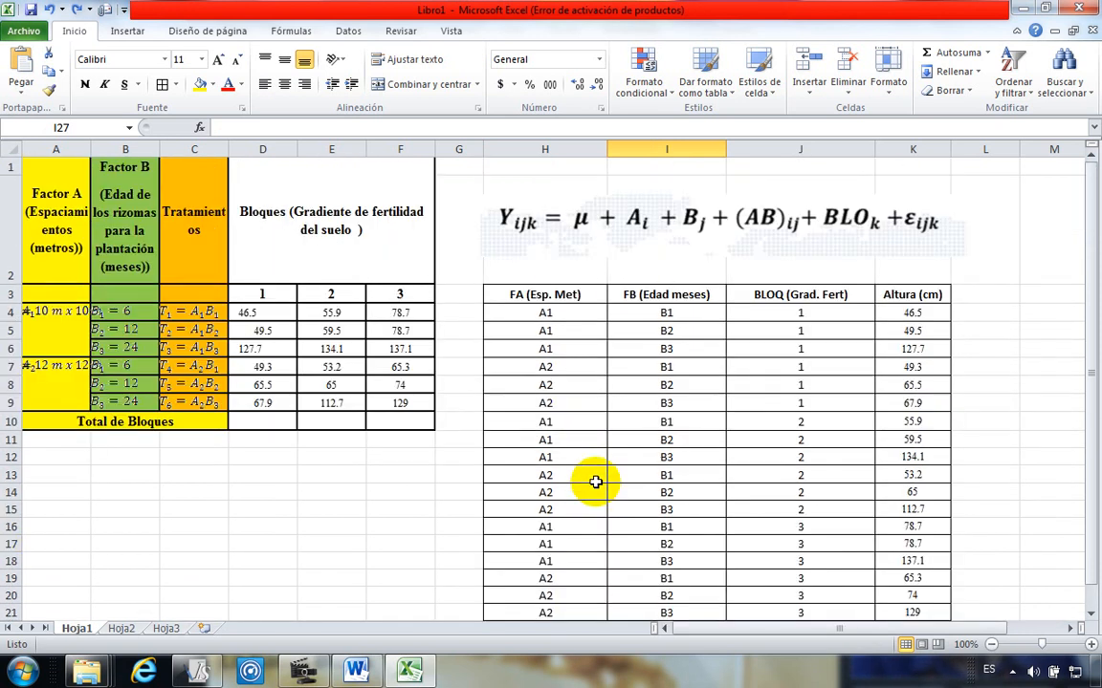
Step: Examine how the BLOQ (Grad. Fert) column groups its rows into blocks 1, 2 and 3
left_click(845, 312)
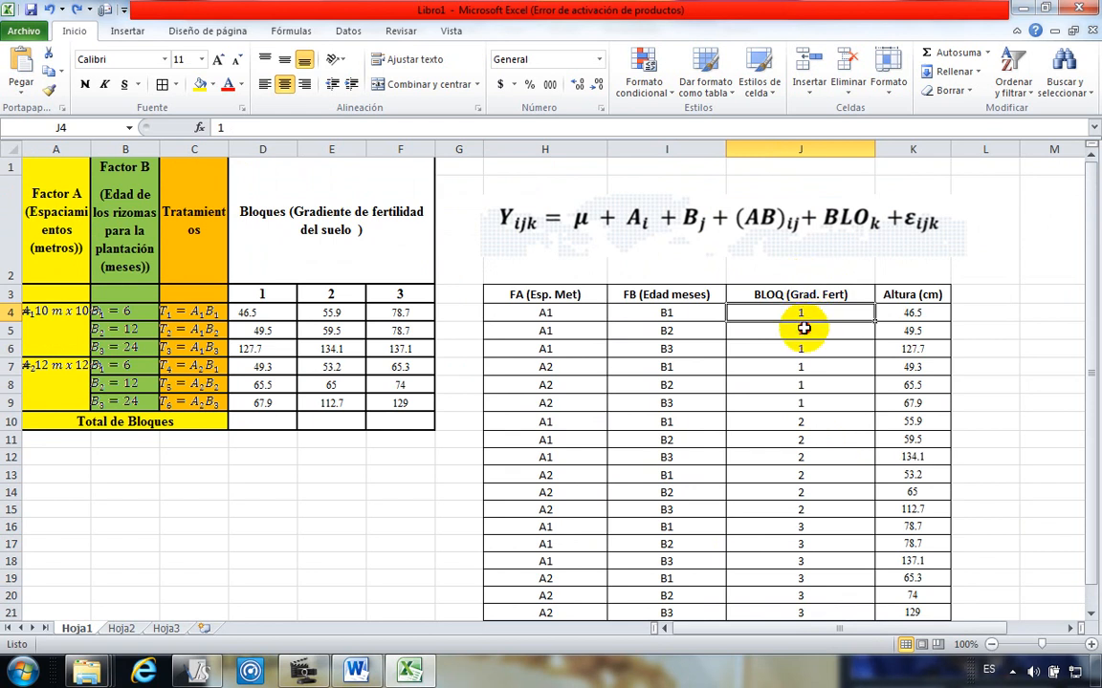
left_click_drag(801, 315, 814, 509)
scroll(814, 560, "down", 1)
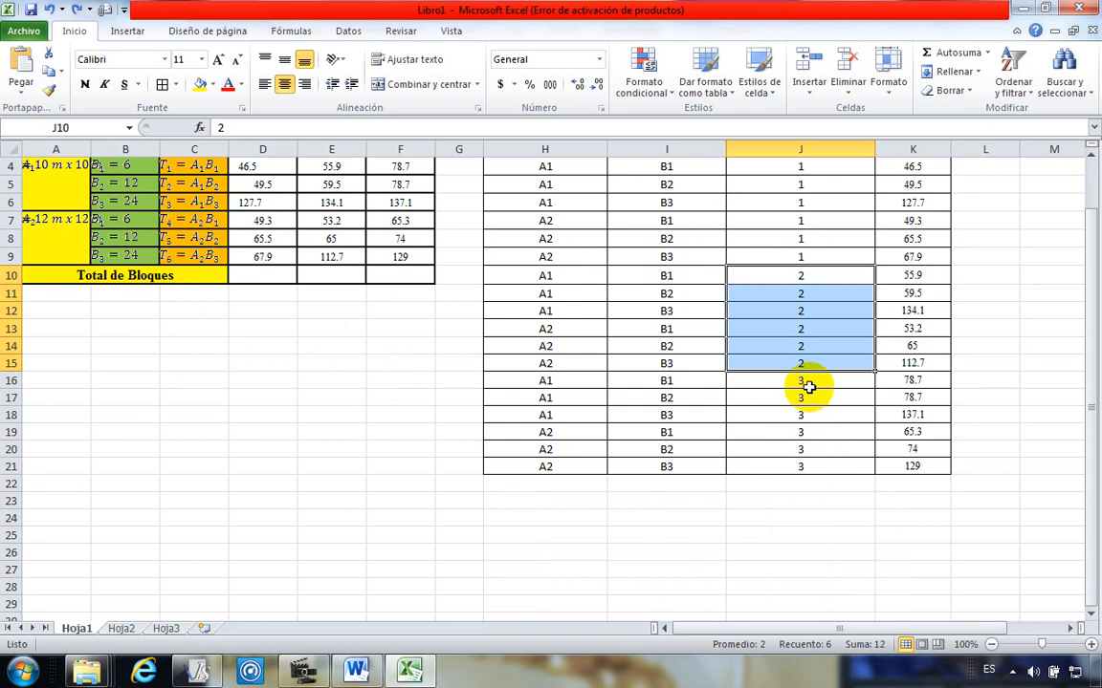
left_click_drag(808, 382, 811, 464)
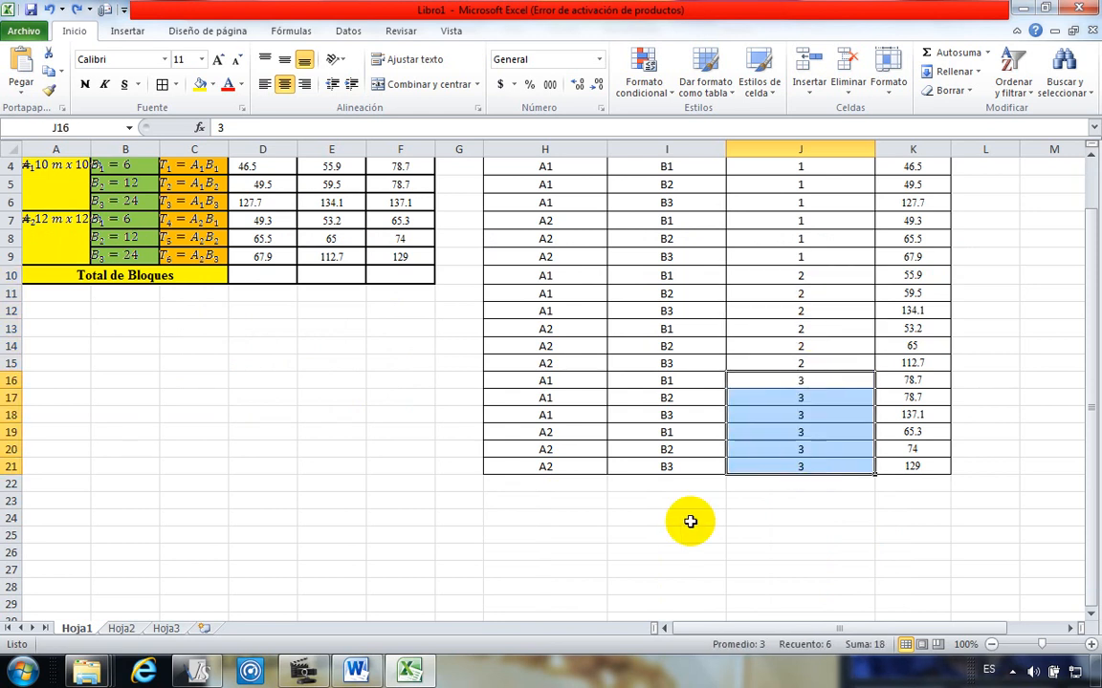
left_click(691, 521)
scroll(690, 521, "up", 1)
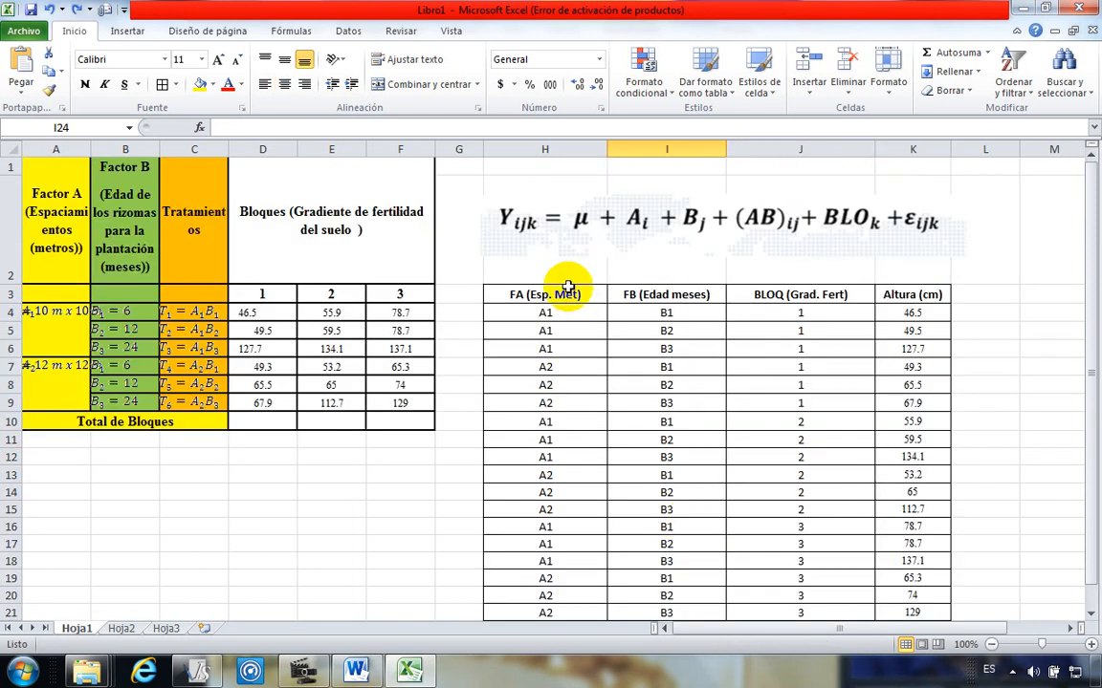
Step: Review the FA, FB and BLOQ columns together down the arranged data table
left_click(552, 316)
left_click_drag(552, 314, 540, 544)
left_click_drag(673, 312, 676, 452)
scroll(622, 443, "down", 1)
left_click(770, 439)
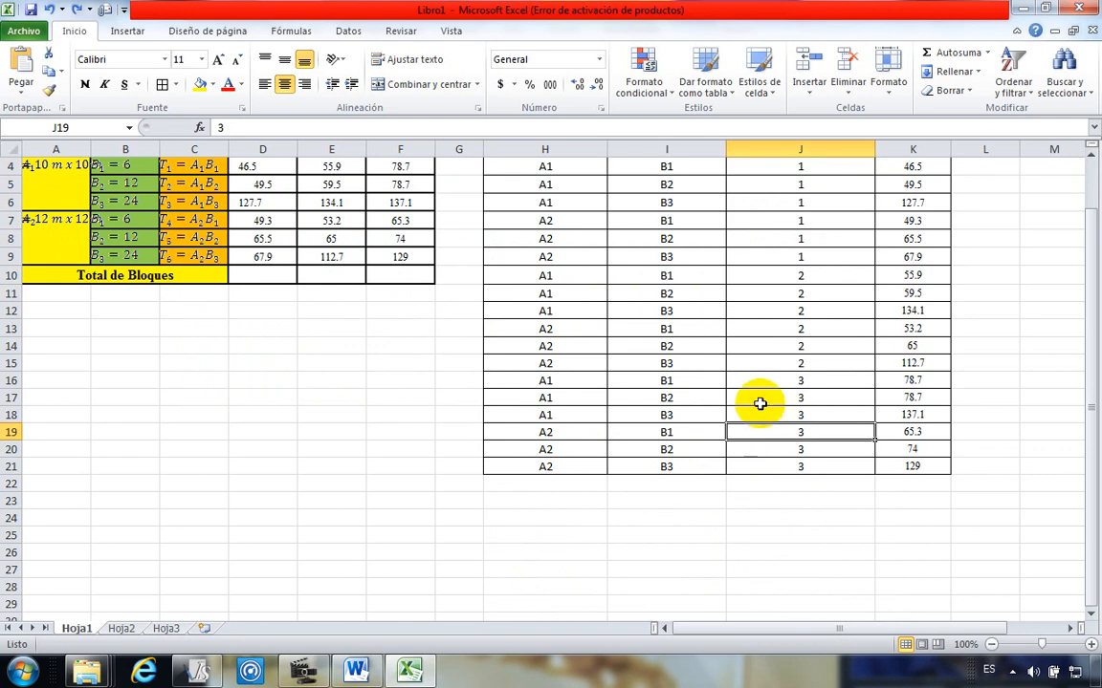
scroll(765, 402, "up", 1)
Step: Examine the Altura values in K4:K9 that correspond to the six treatments of block 1
left_click(924, 313)
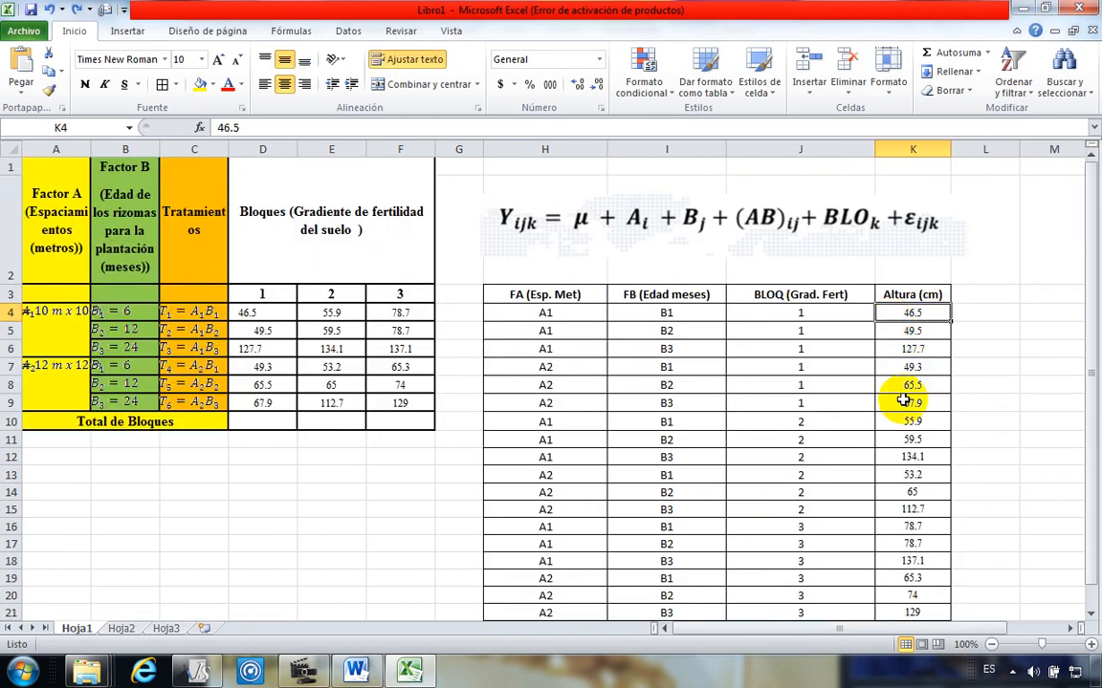
left_click(920, 345)
left_click_drag(918, 314, 923, 406)
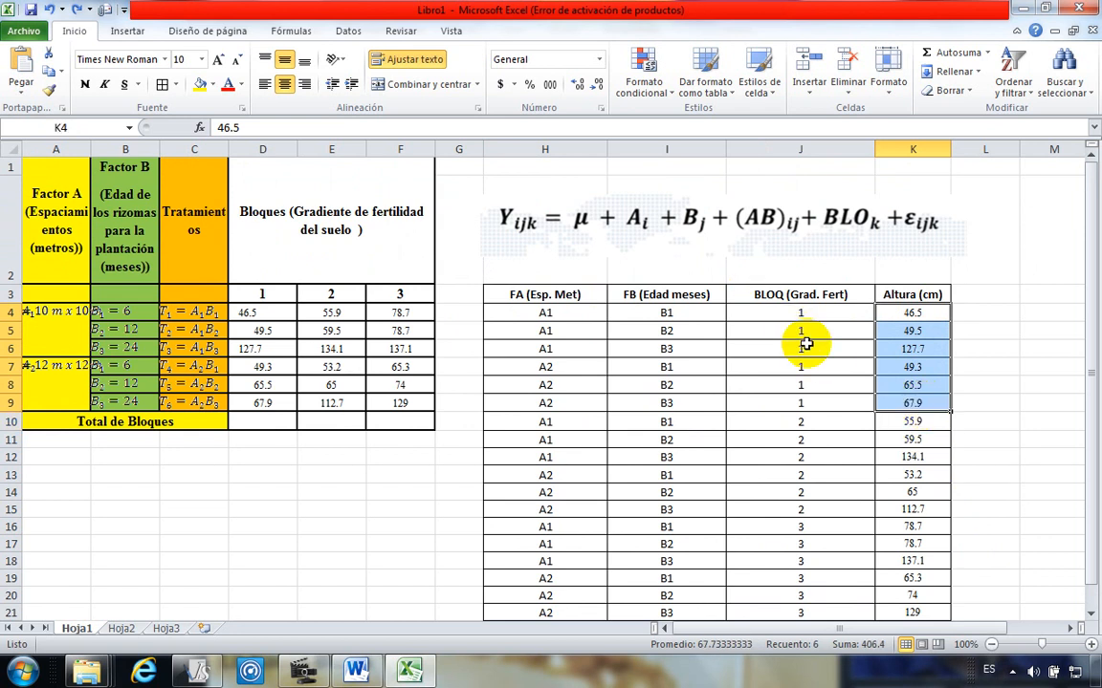
Step: Compare the block 1 heights in D4:D9 with K4:K9, and fill K4:K9 with the light tan theme colour
left_click(247, 312)
left_click_drag(264, 323, 258, 405)
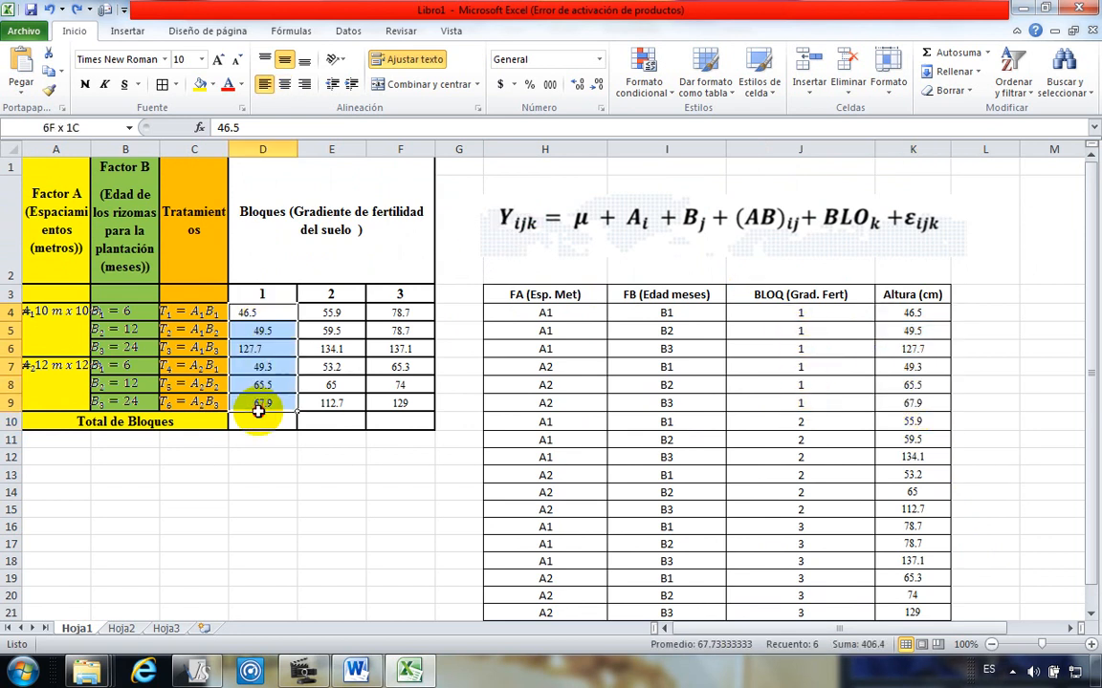
left_click_drag(935, 363, 934, 413)
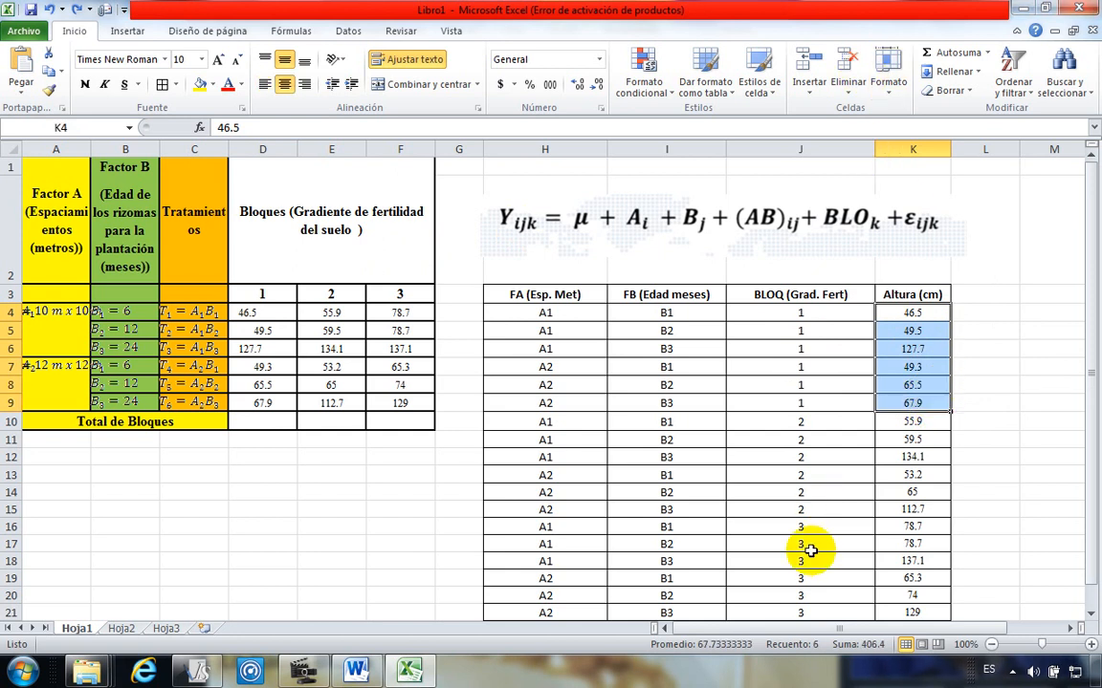
left_click(216, 86)
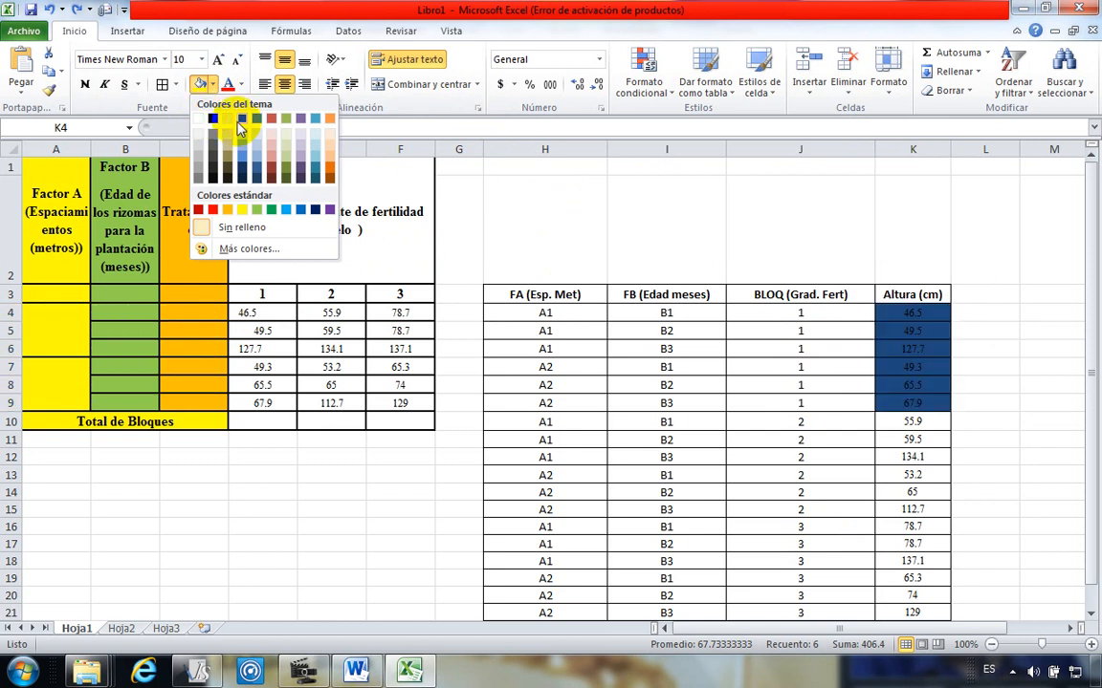
left_click(229, 122)
left_click(912, 493)
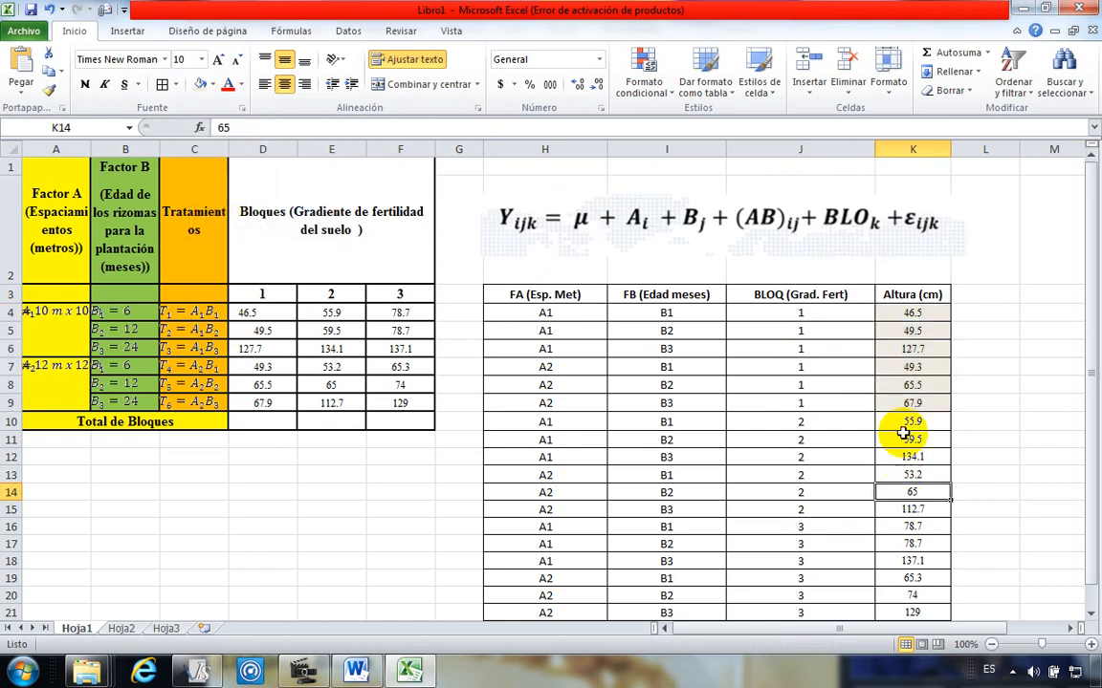
left_click_drag(904, 421, 905, 509)
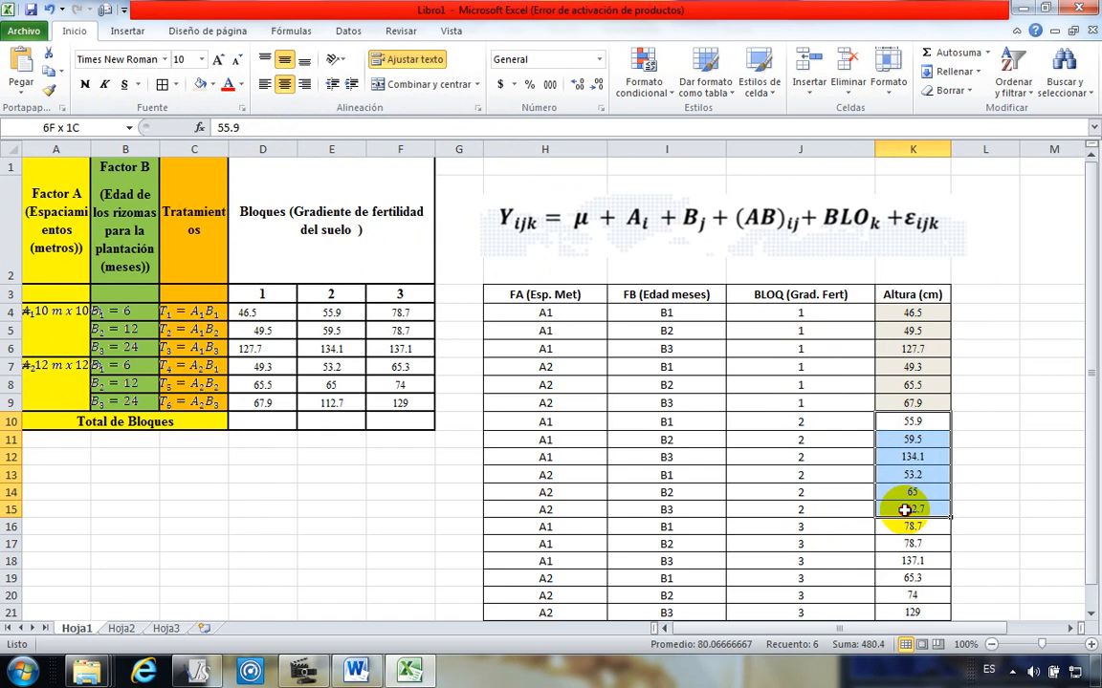
left_click(213, 85)
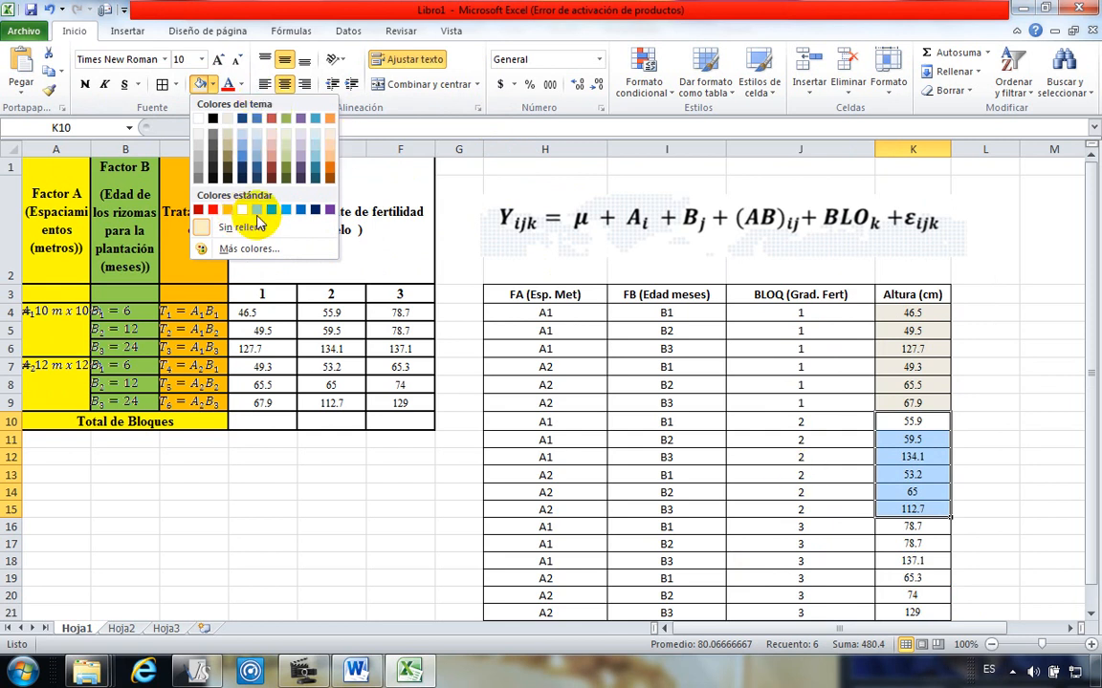
left_click(910, 559)
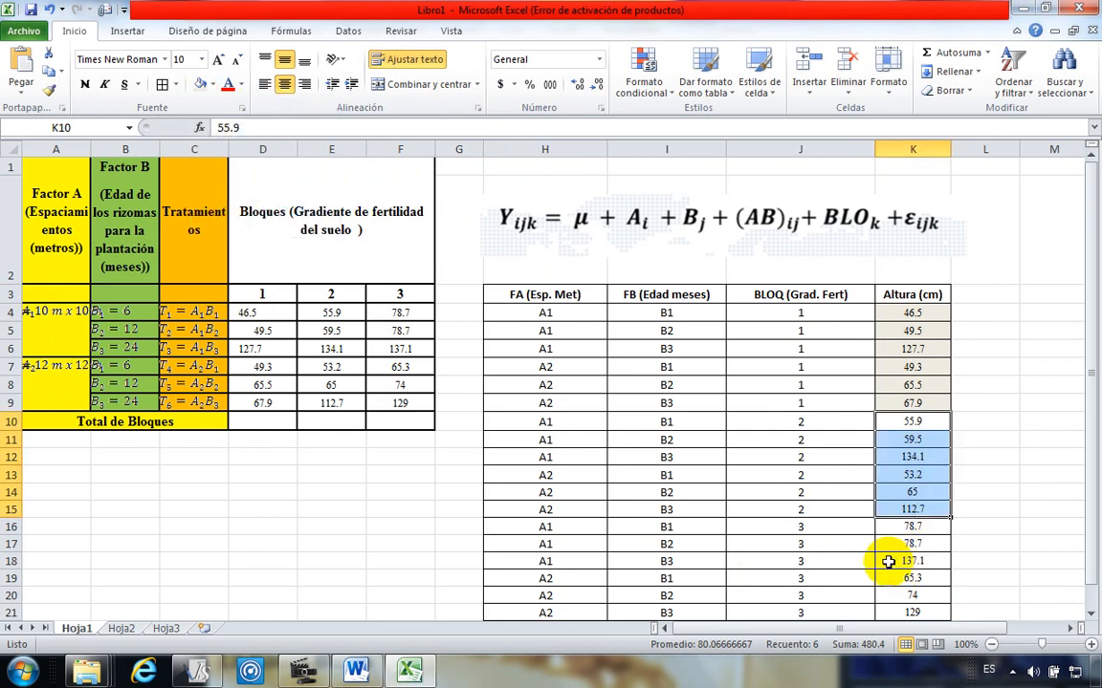
scroll(904, 538, "down", 1)
left_click(916, 415)
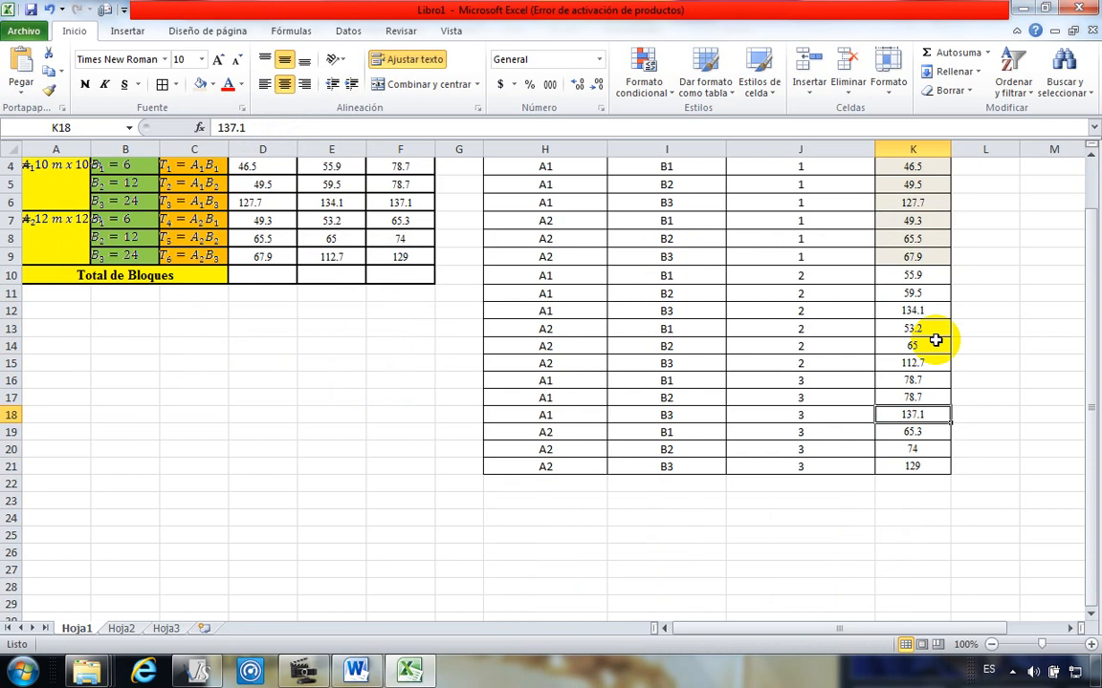
Step: Fill the block 2 Altura values in K10:K15 with green
left_click(908, 275)
left_click_drag(909, 276, 912, 363)
left_click(214, 84)
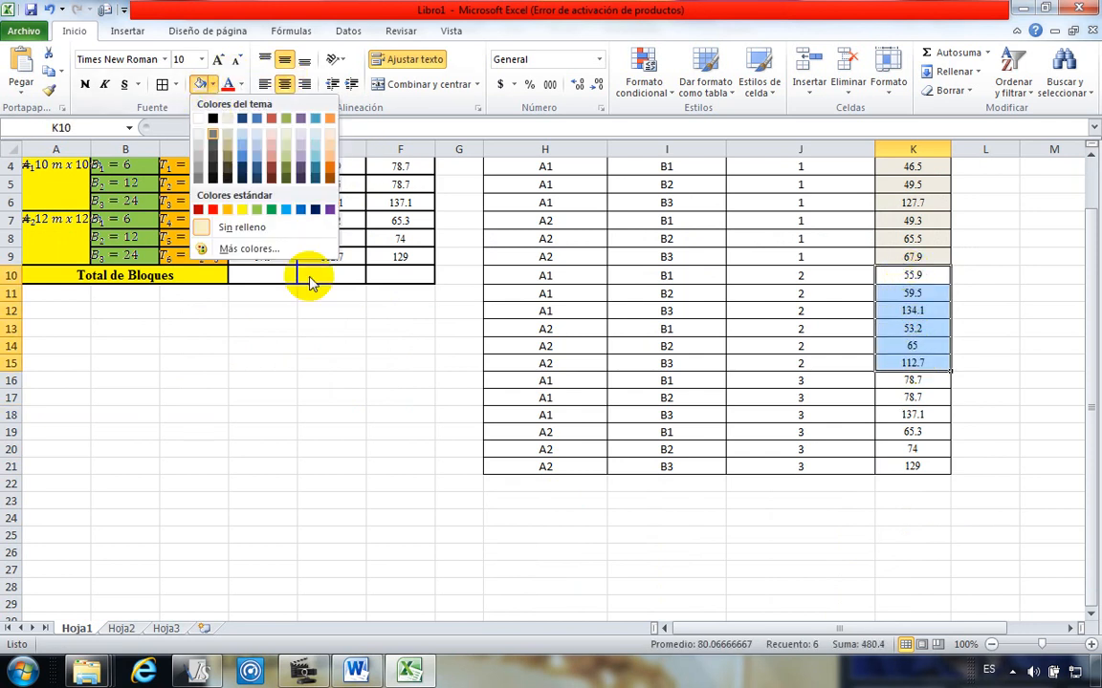
left_click(269, 211)
left_click(916, 445)
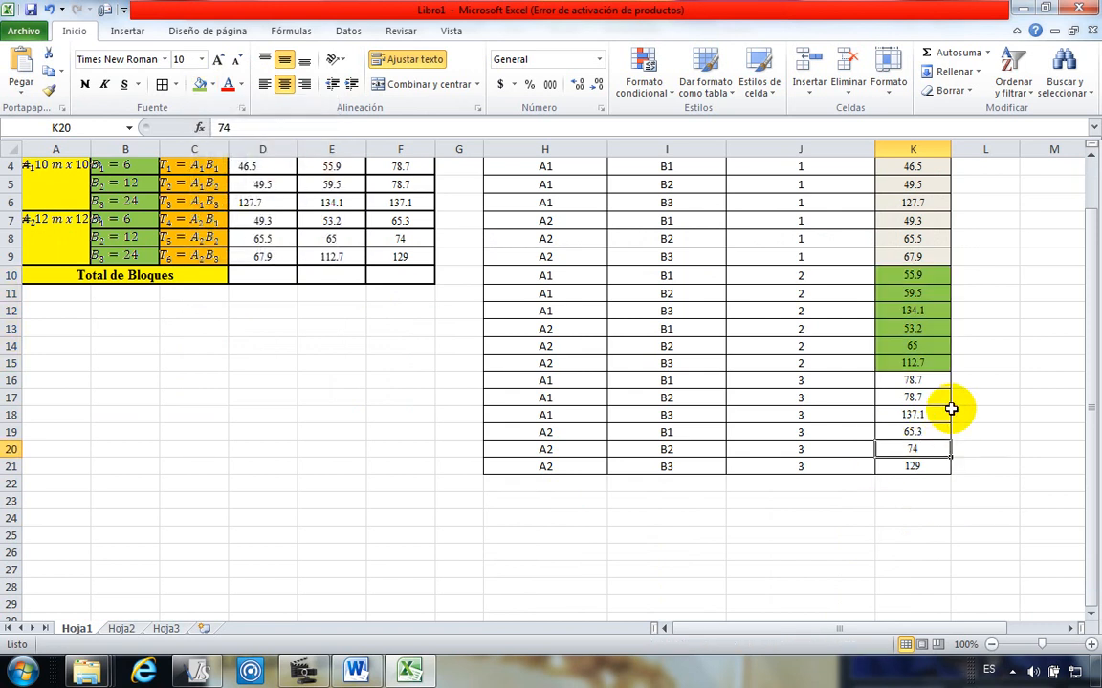
Step: Copy the whole arranged data table H3:K21, including its column headers
scroll(946, 409, "up", 1)
scroll(909, 418, "down", 1)
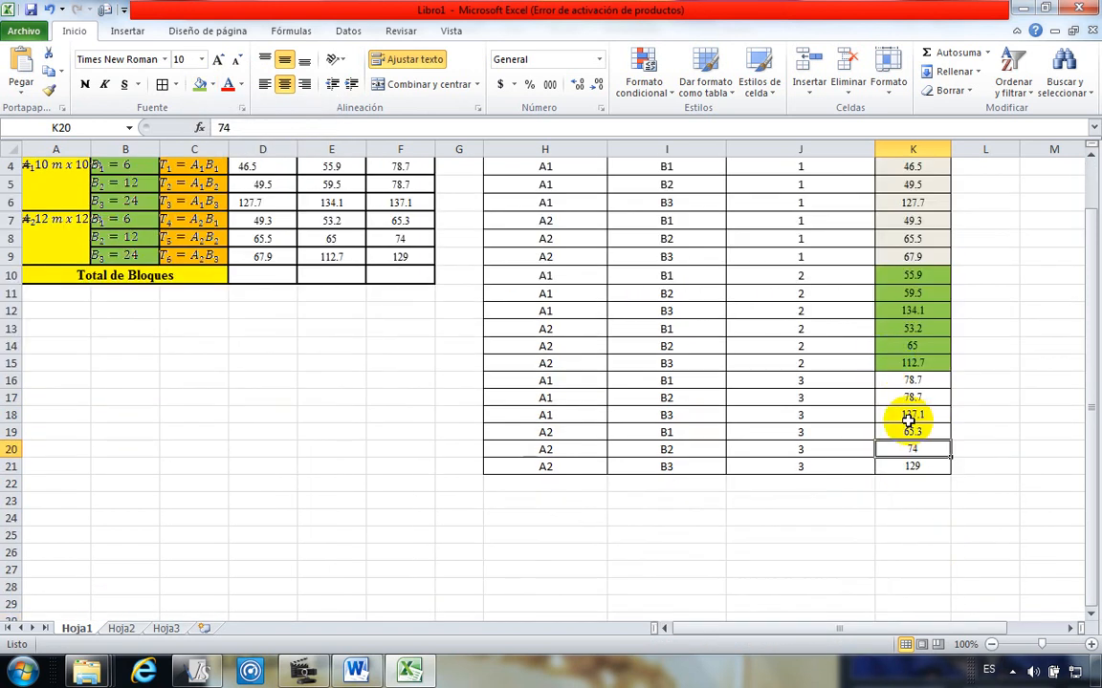
scroll(910, 423, "up", 1)
left_click_drag(512, 296, 915, 436)
scroll(644, 302, "up", 2)
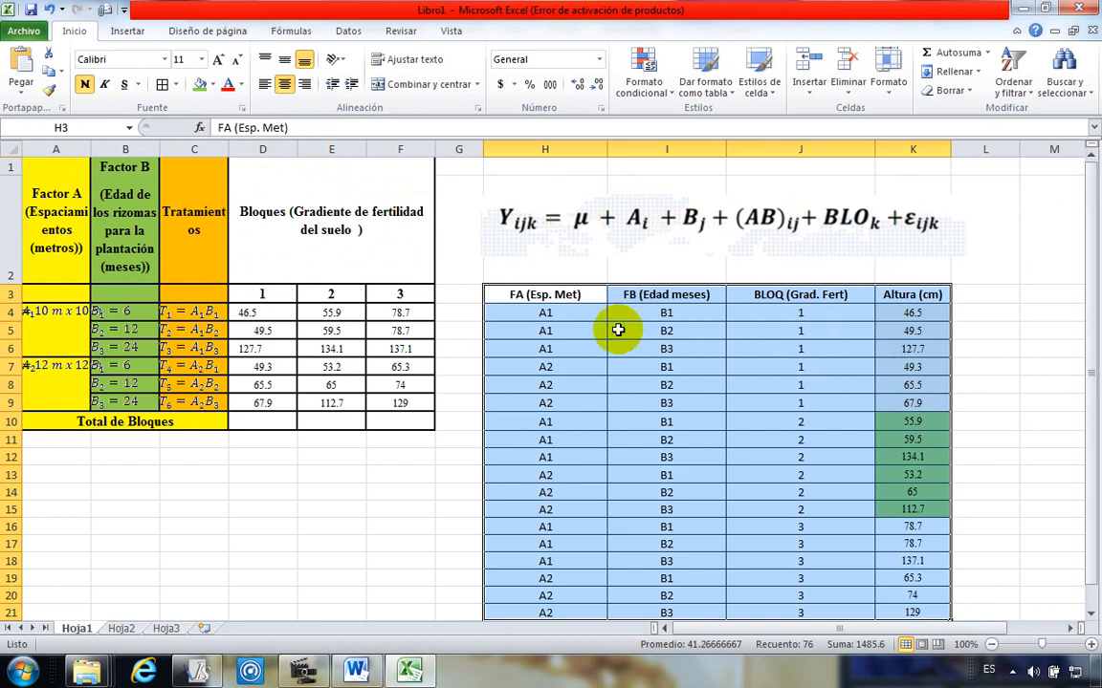
scroll(610, 325, "down", 1)
scroll(666, 371, "up", 1)
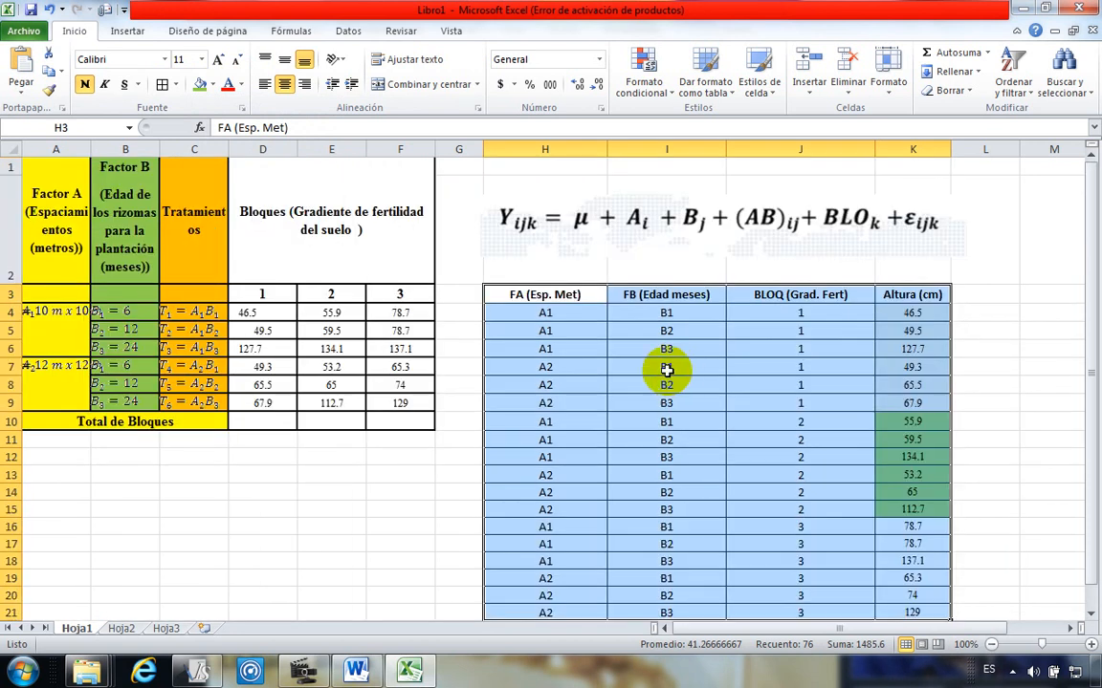
right_click(648, 325)
left_click(707, 354)
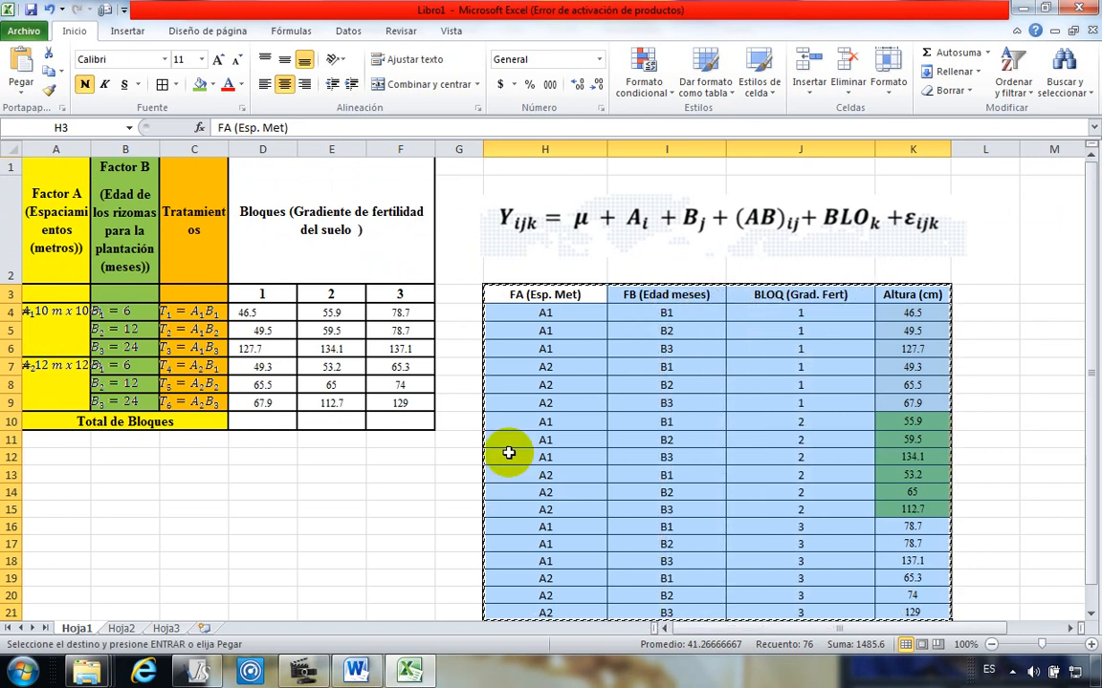
Step: Switch to InfoStat, maximize the new table and paste the copied data into it including the column names
left_click(196, 675)
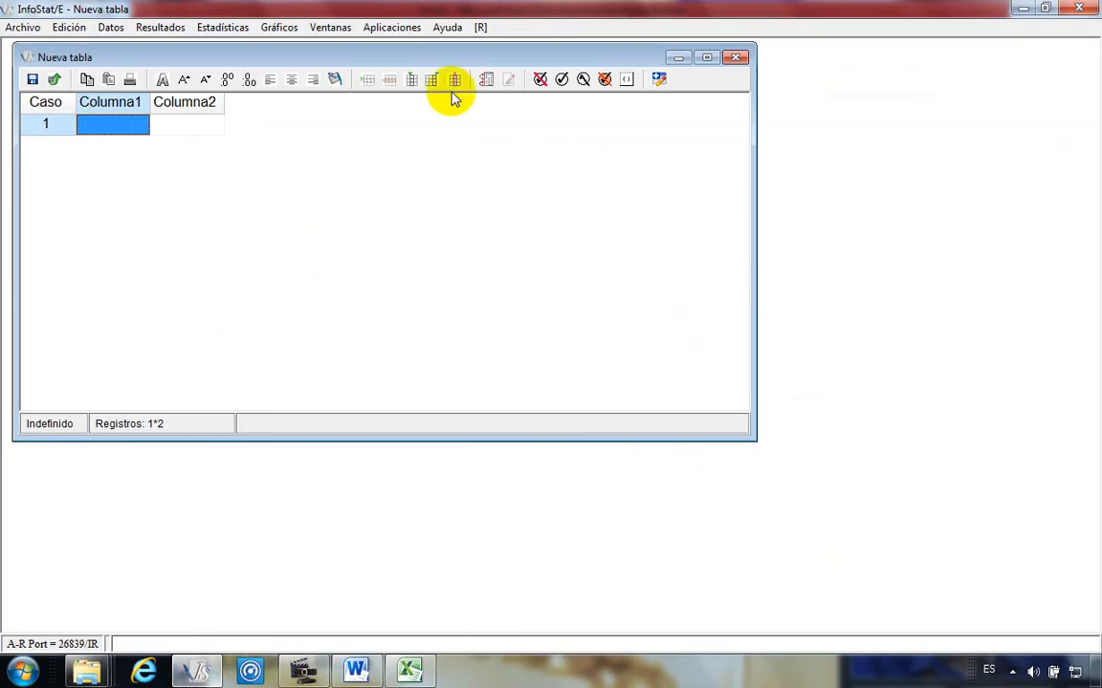
left_click(707, 59)
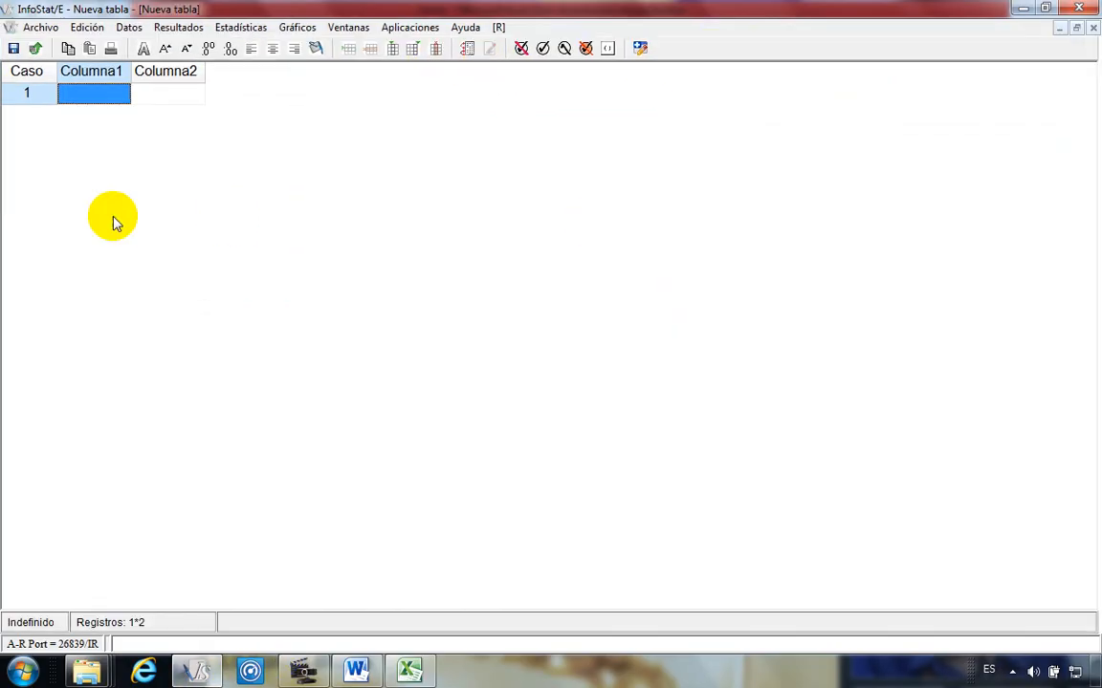
right_click(86, 77)
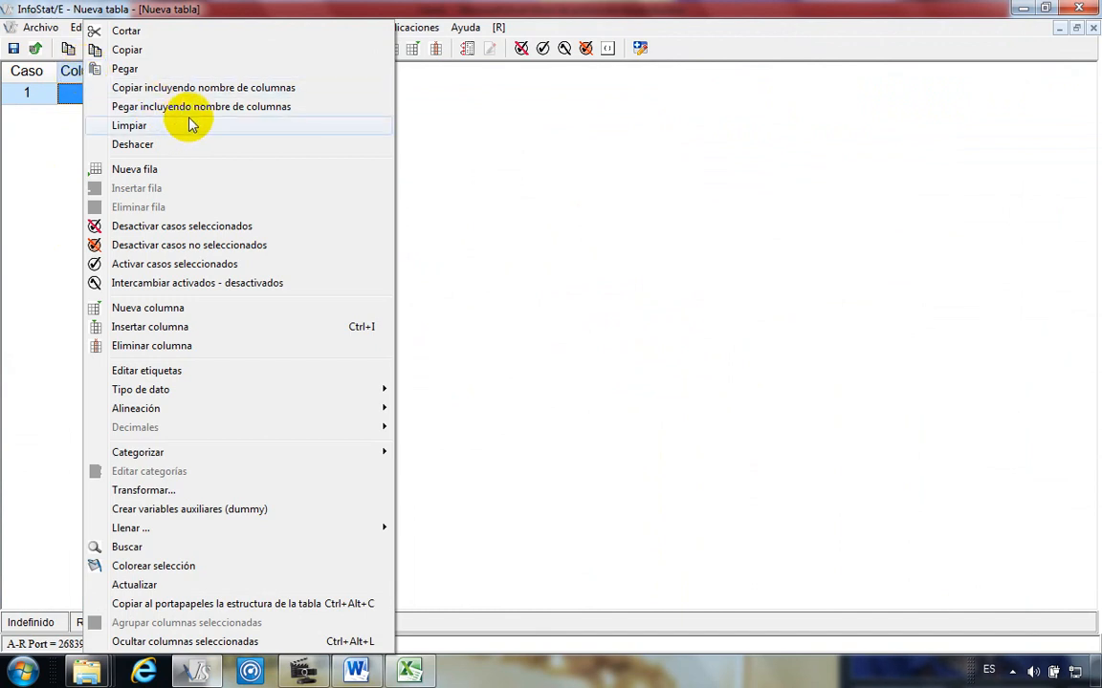
left_click(257, 107)
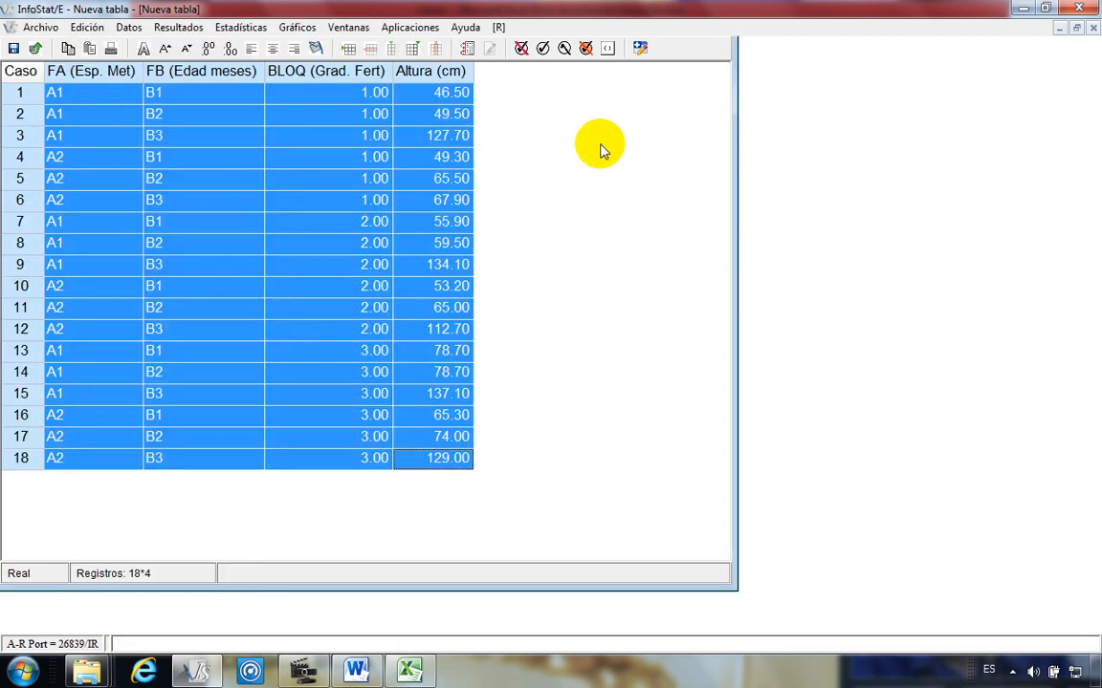
Step: Review the pasted FA, FB, BLOQ and Altura columns, checking the factor levels, block numbers and height values across the rows
left_click(315, 178)
key("Up")
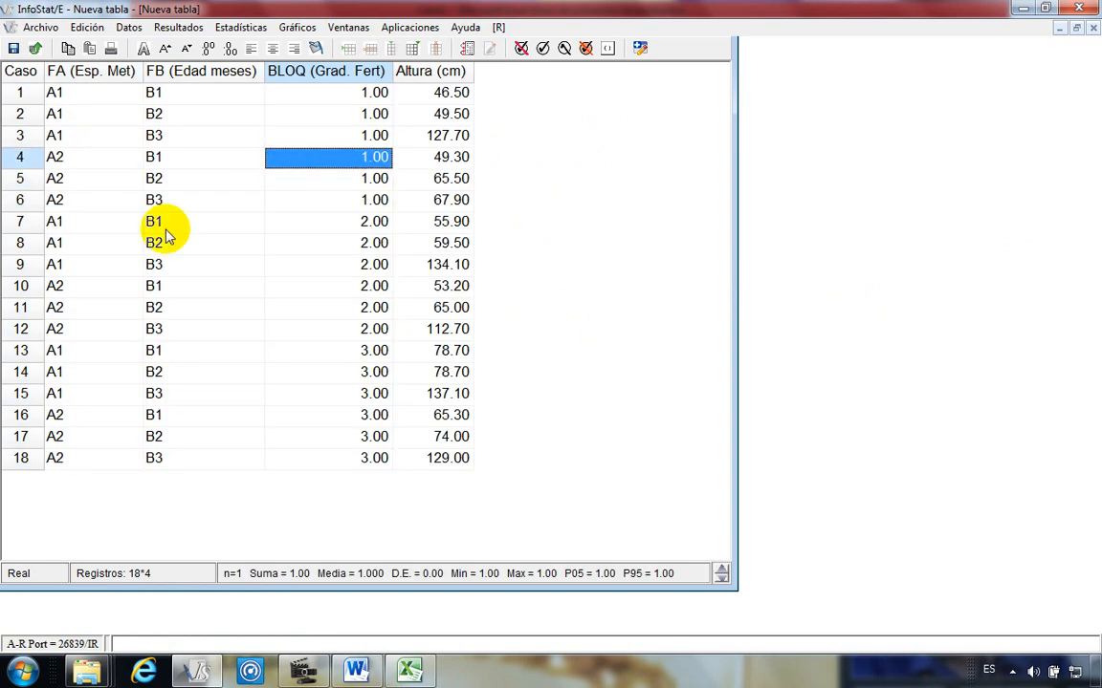
key("Up")
key("Up")
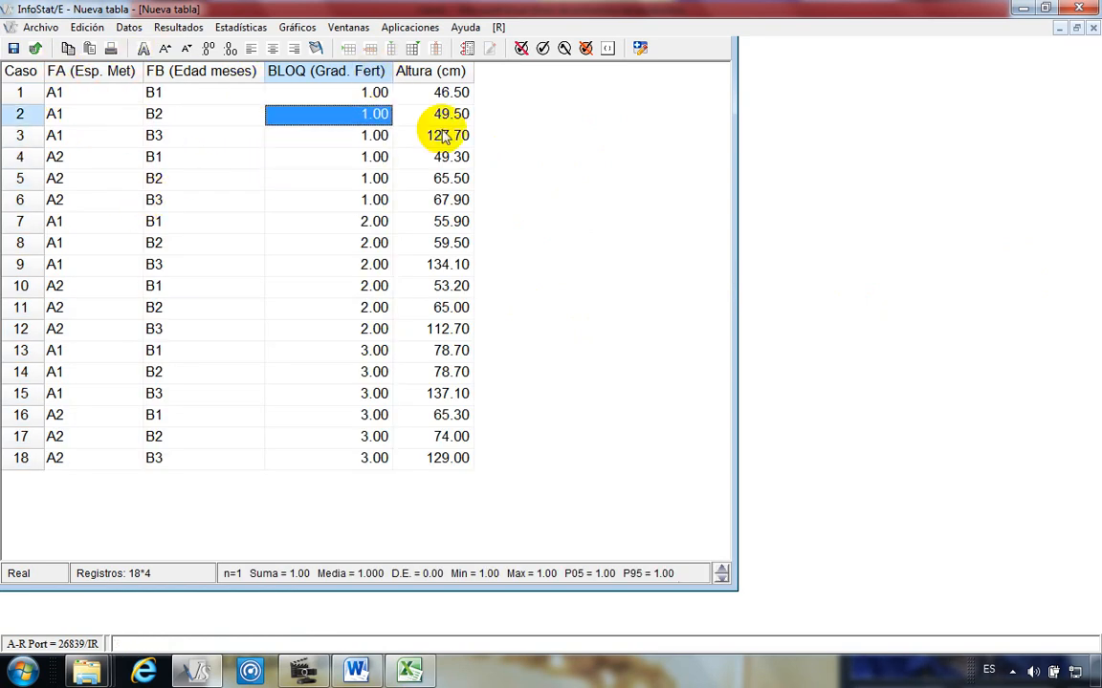
left_click(245, 179)
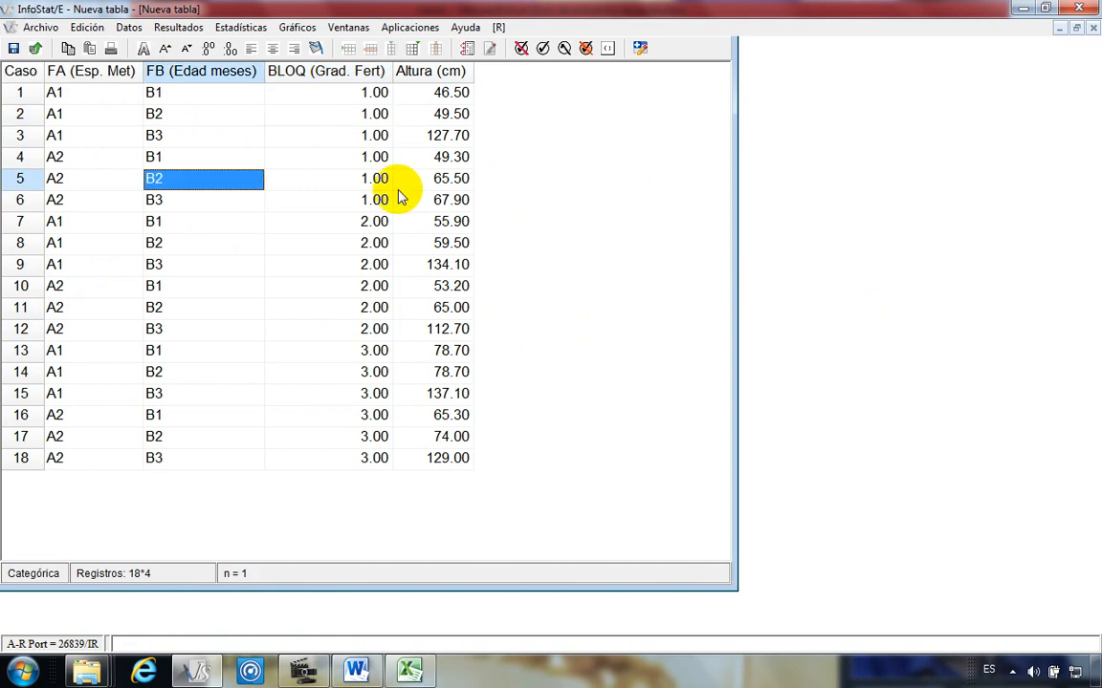
left_click(441, 134)
left_click(442, 156)
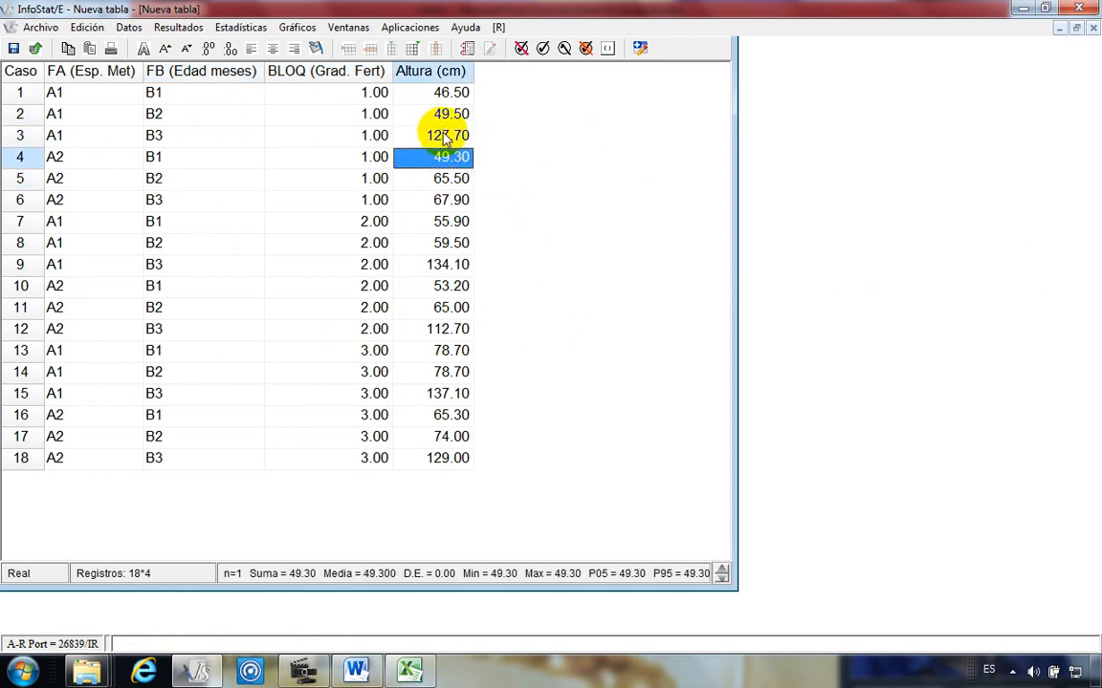
left_click(444, 135)
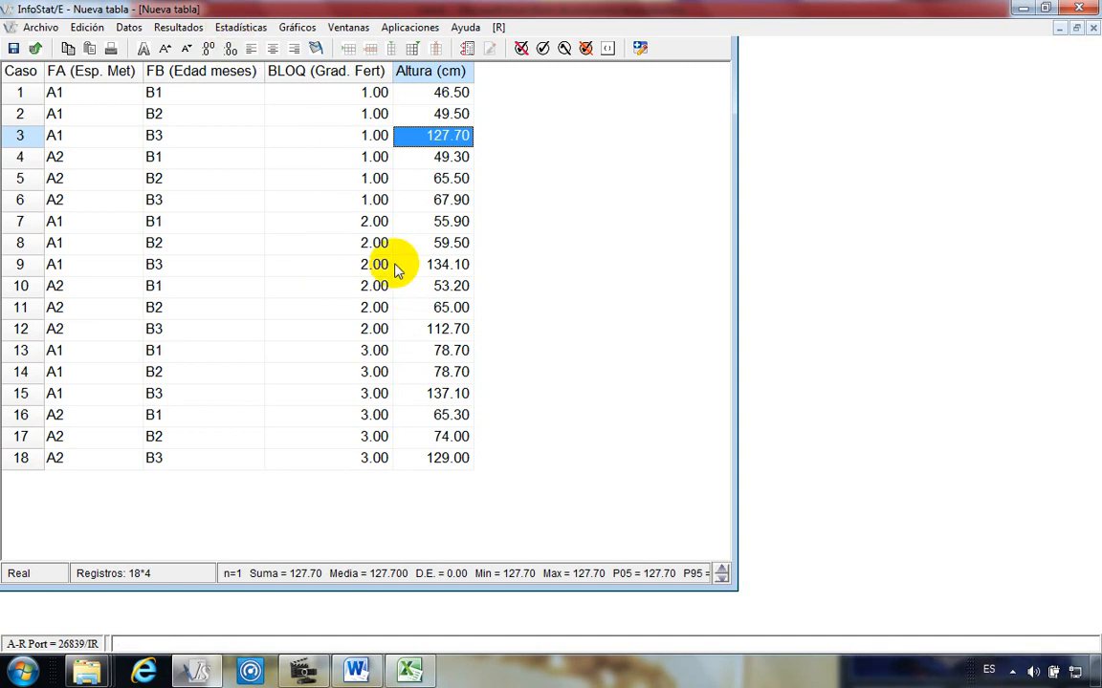
left_click(316, 272)
left_click(315, 200)
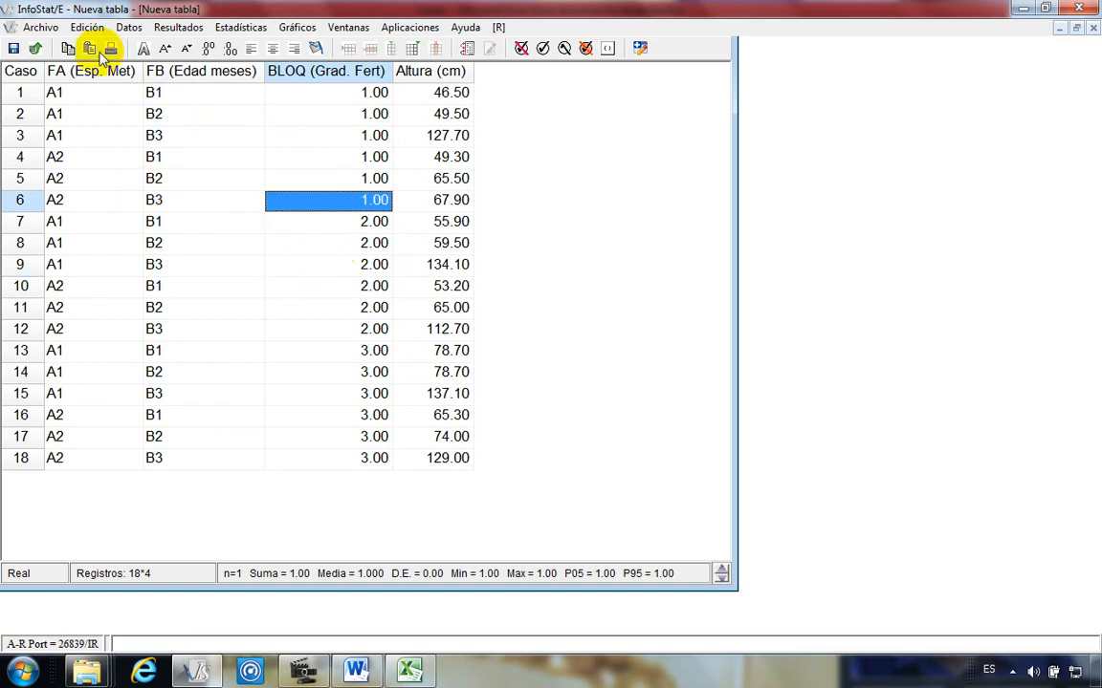
left_click(93, 92)
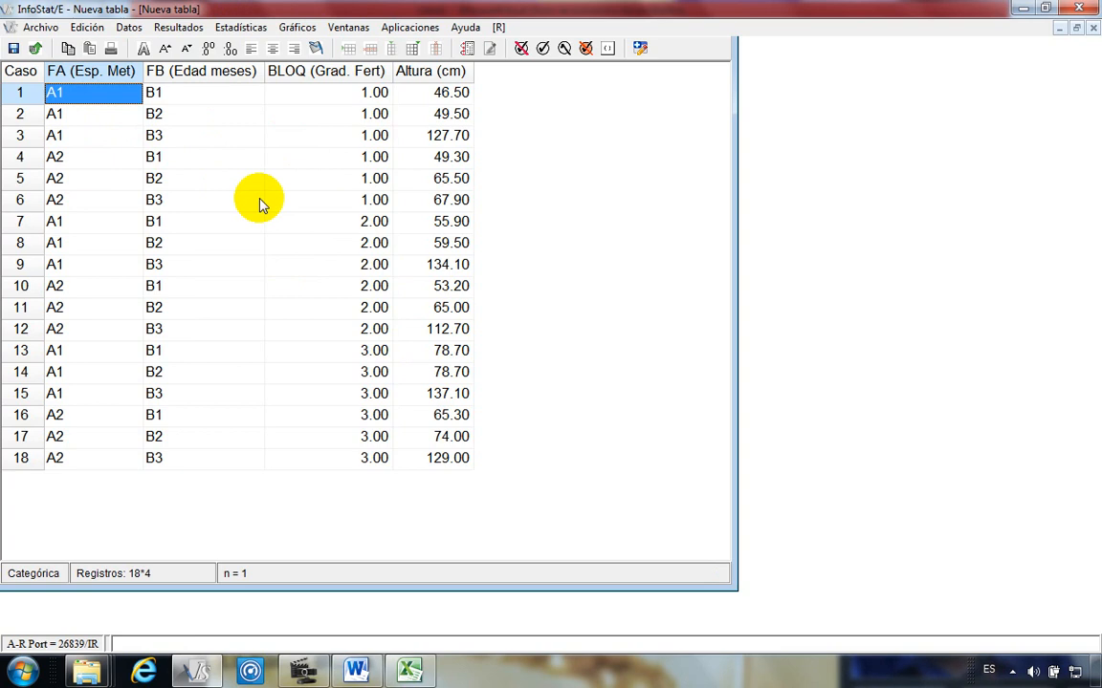
left_click(107, 264)
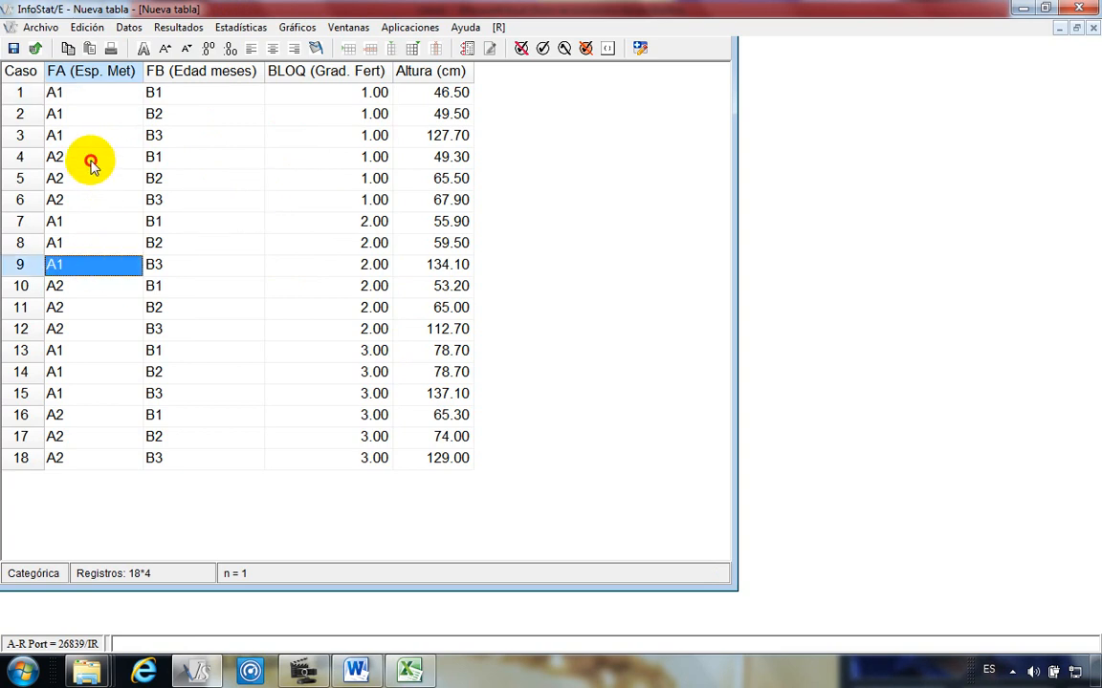
left_click(90, 163)
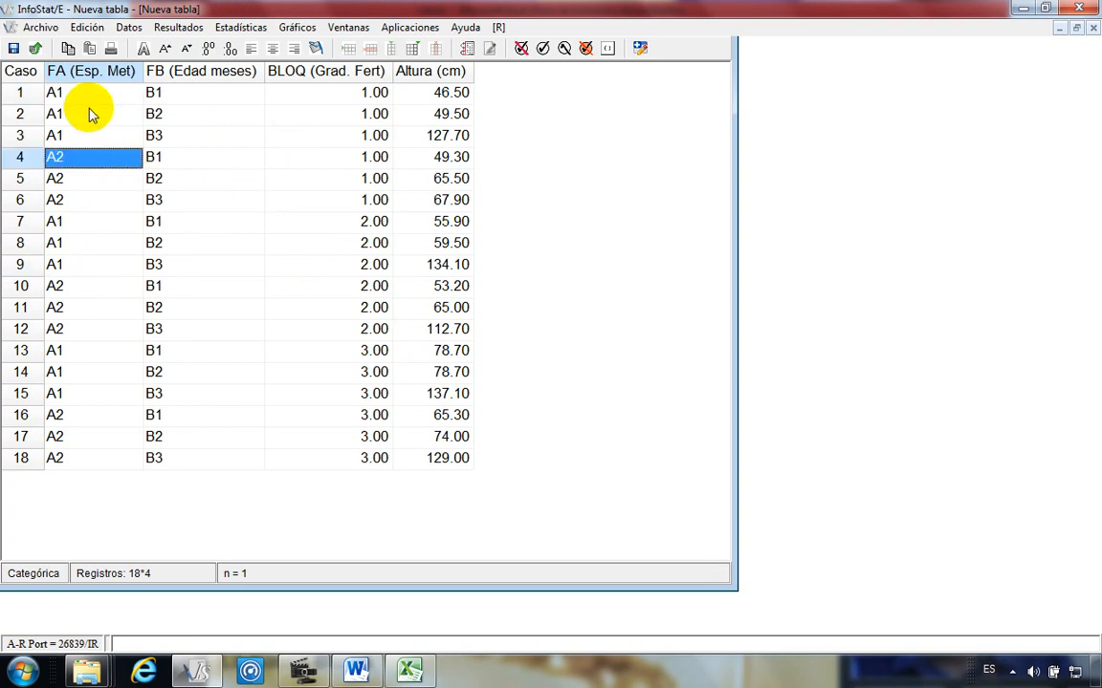
Step: Start saving the table and browse from the Desktop through DEX-2019, COMPUTO III and LABORATORIOS Y ABC to the folder 1. AF
left_click(14, 48)
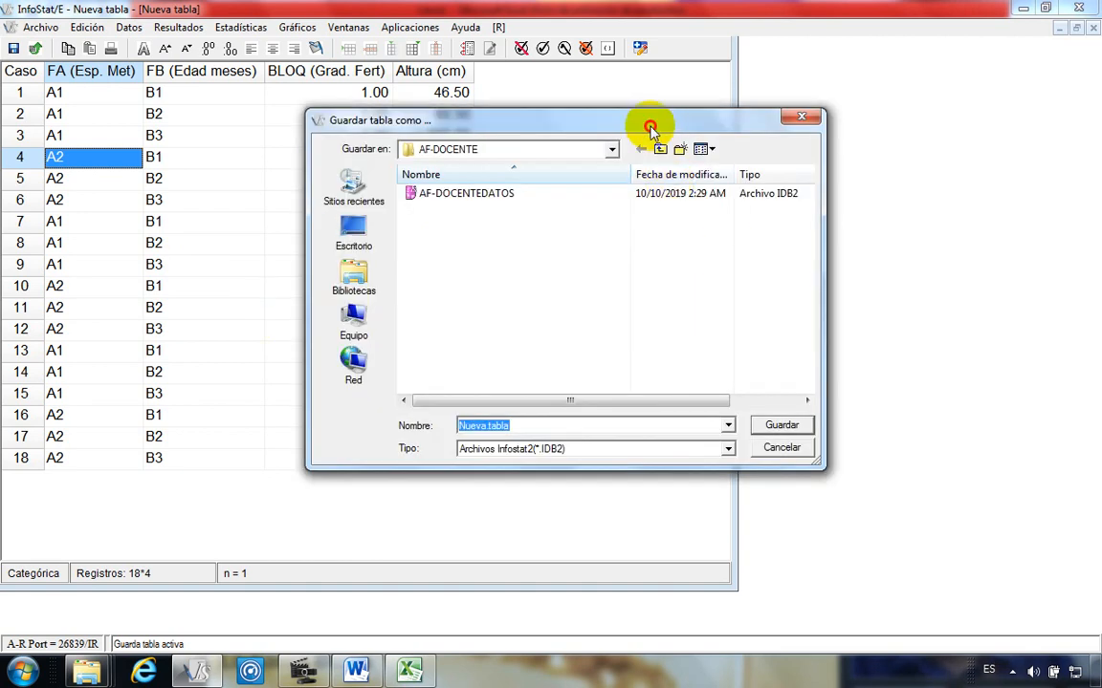
left_click_drag(650, 127, 600, 129)
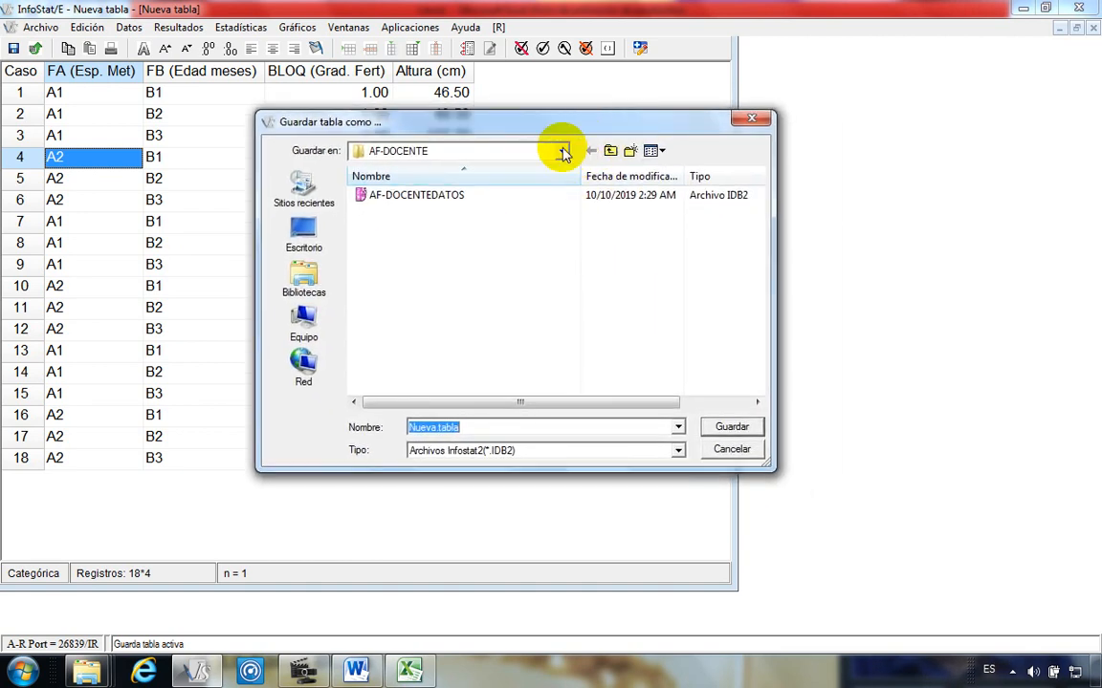
left_click(562, 151)
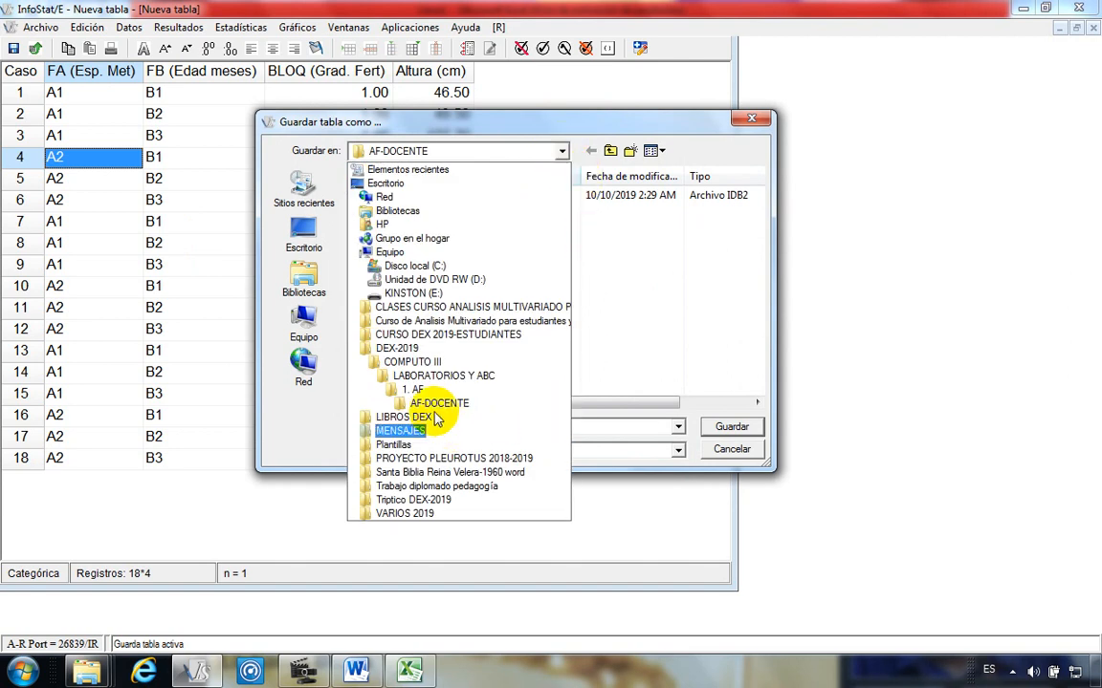
left_click(421, 182)
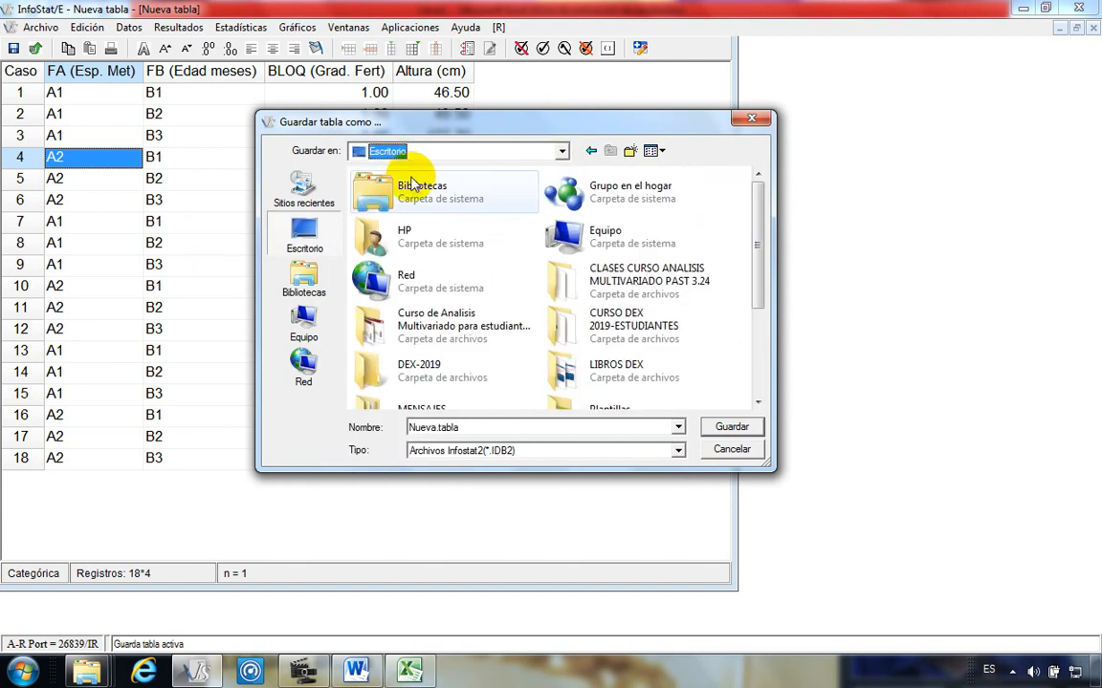
double_click(477, 373)
double_click(660, 271)
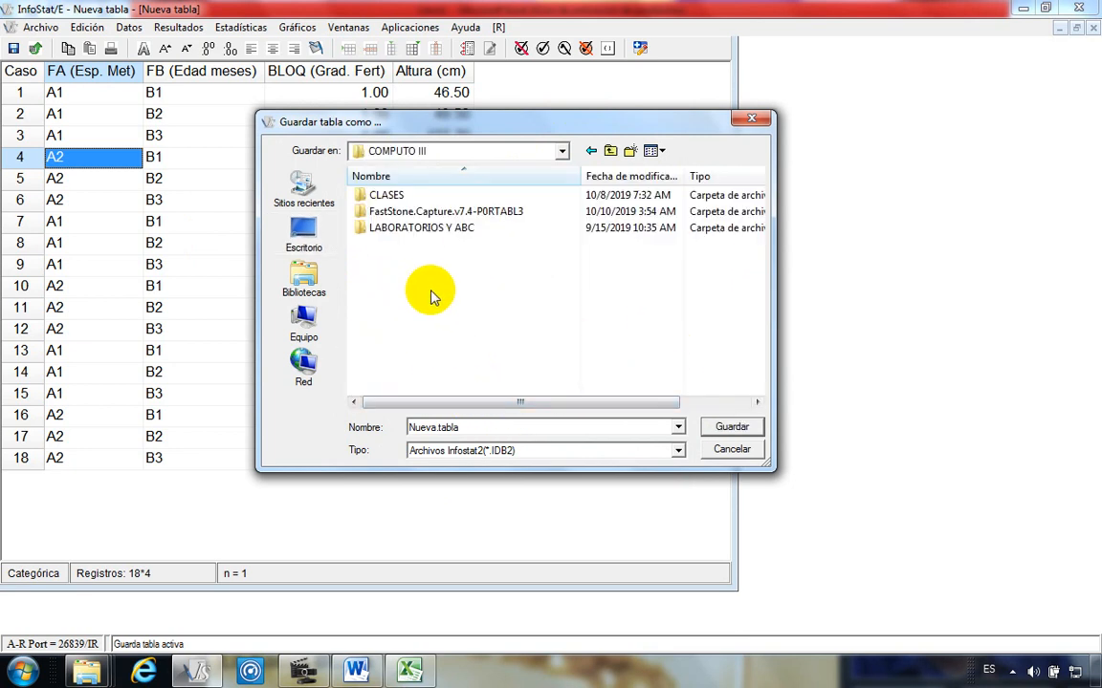
double_click(427, 227)
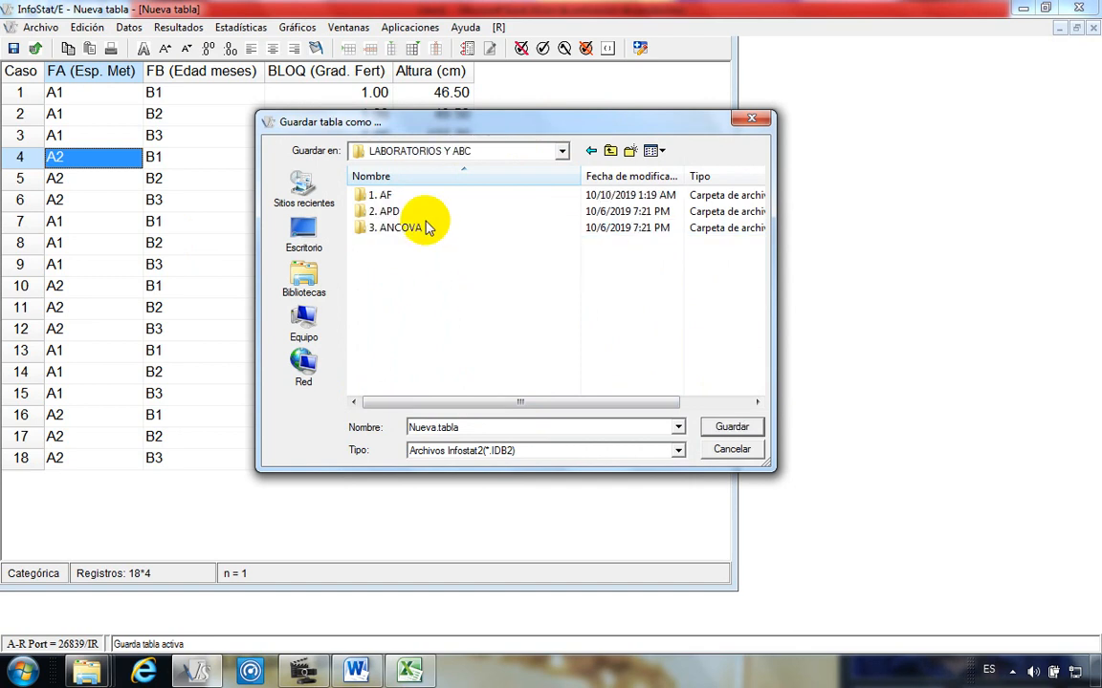
double_click(421, 195)
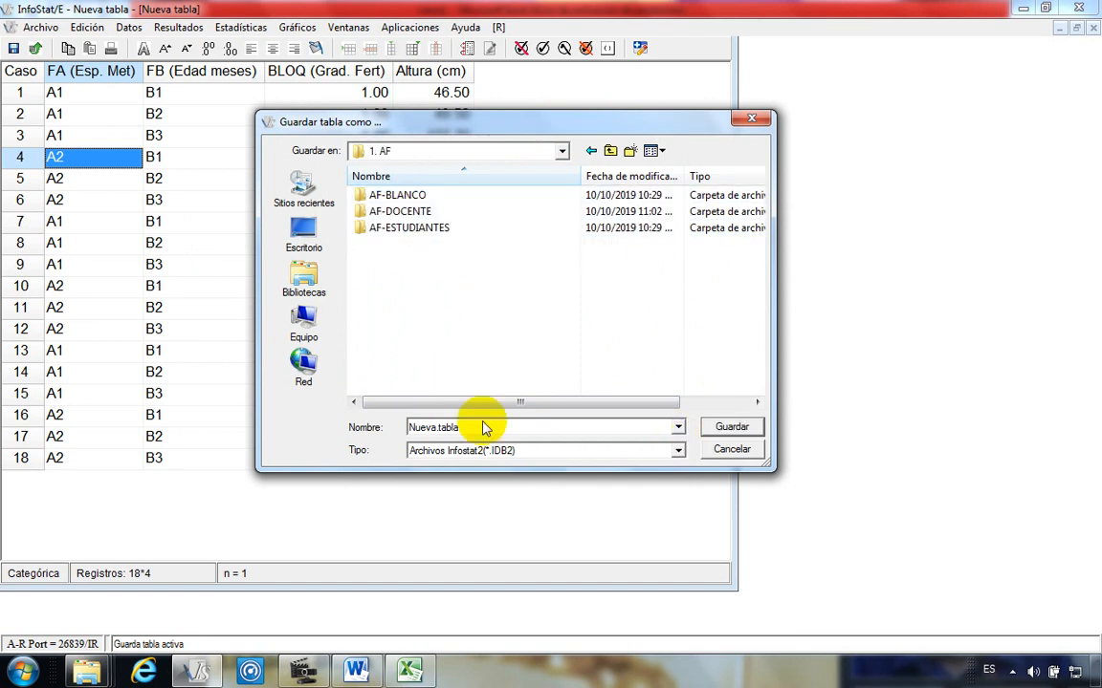
Step: Name the table AF-ORIGINAL and save it as an Infostat2 (*.IDB2) file
left_click(401, 429)
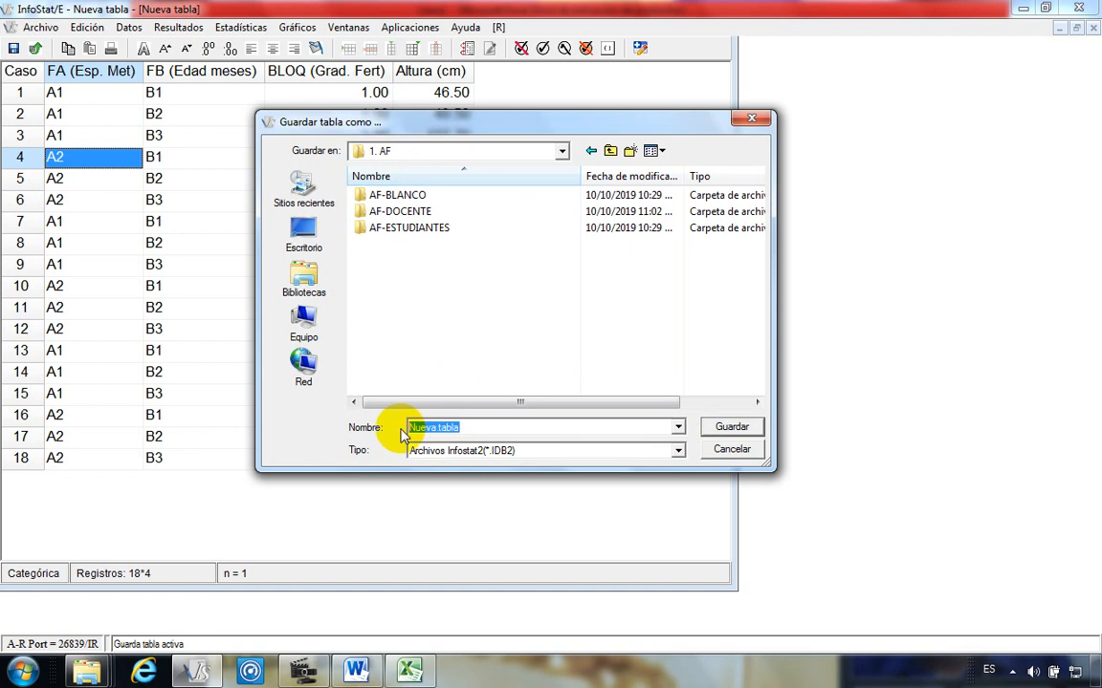
type("AF")
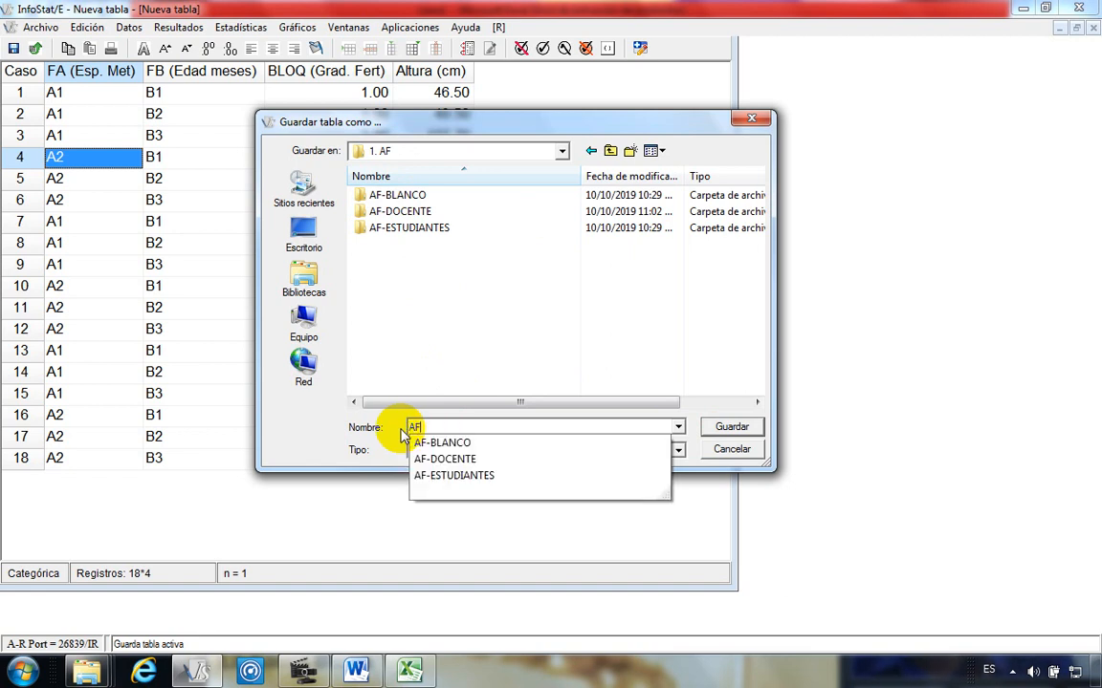
type("-ORIGINAL")
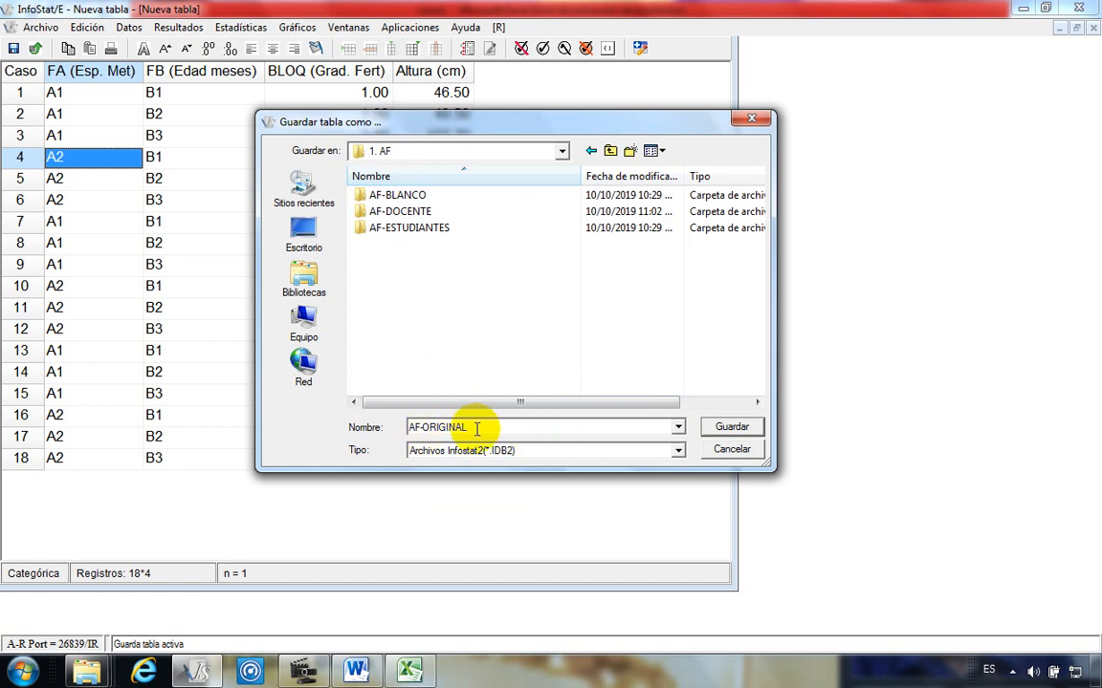
left_click(742, 432)
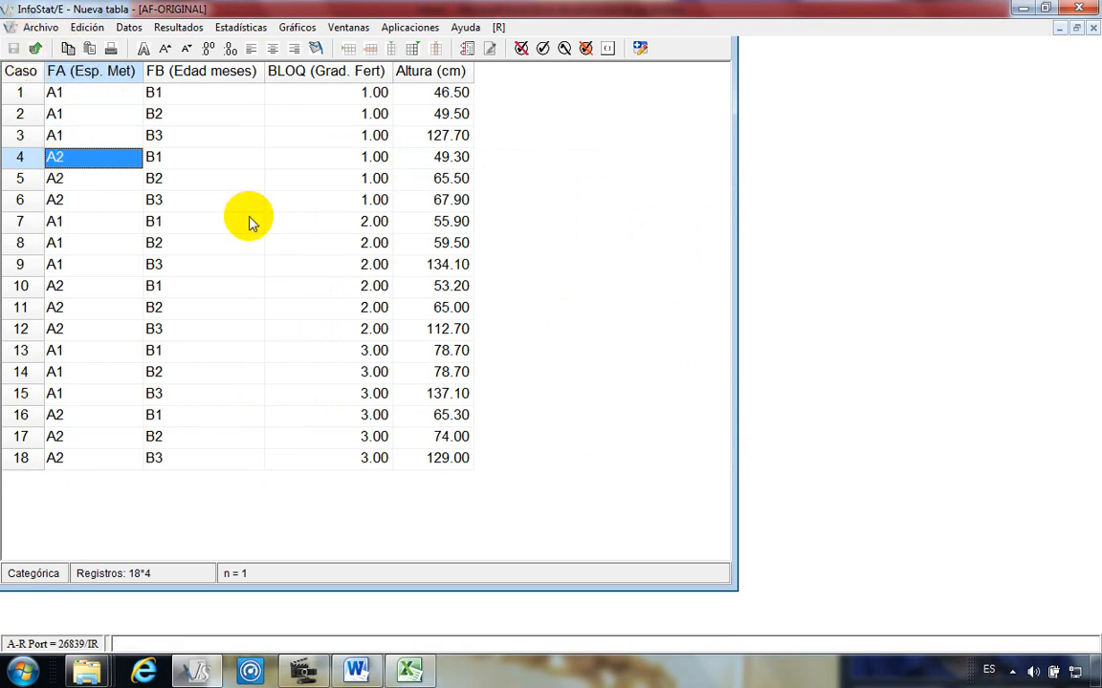
Step: Check the Altura (cm) values down to case 18 in the saved table
left_click(447, 135)
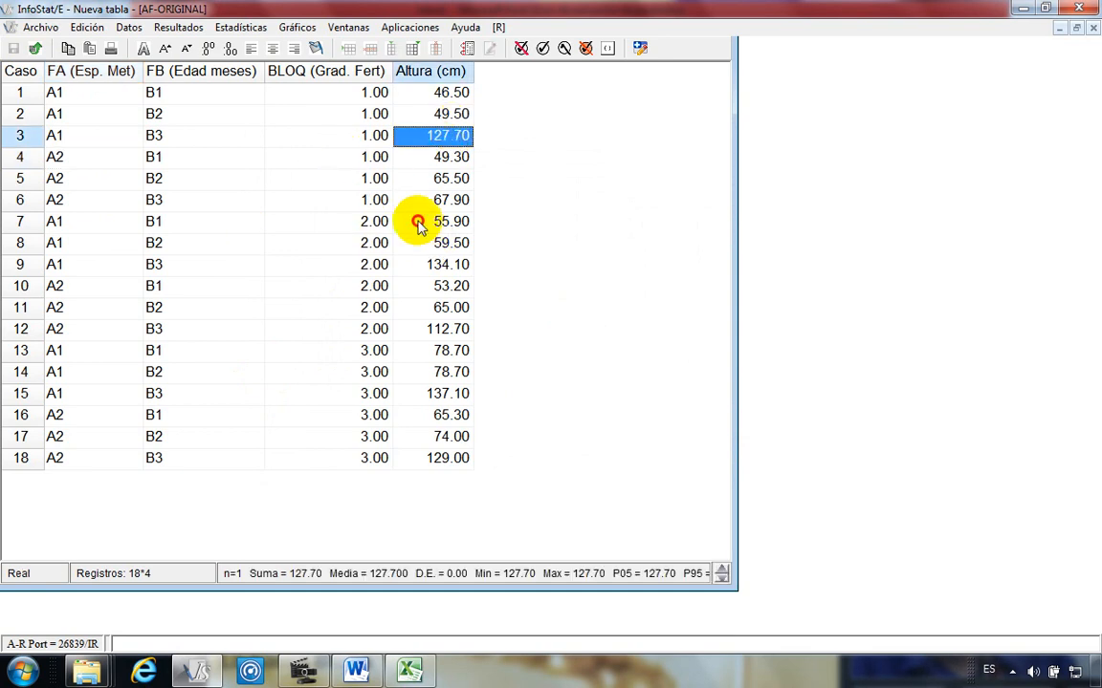
left_click(418, 307)
left_click(421, 415)
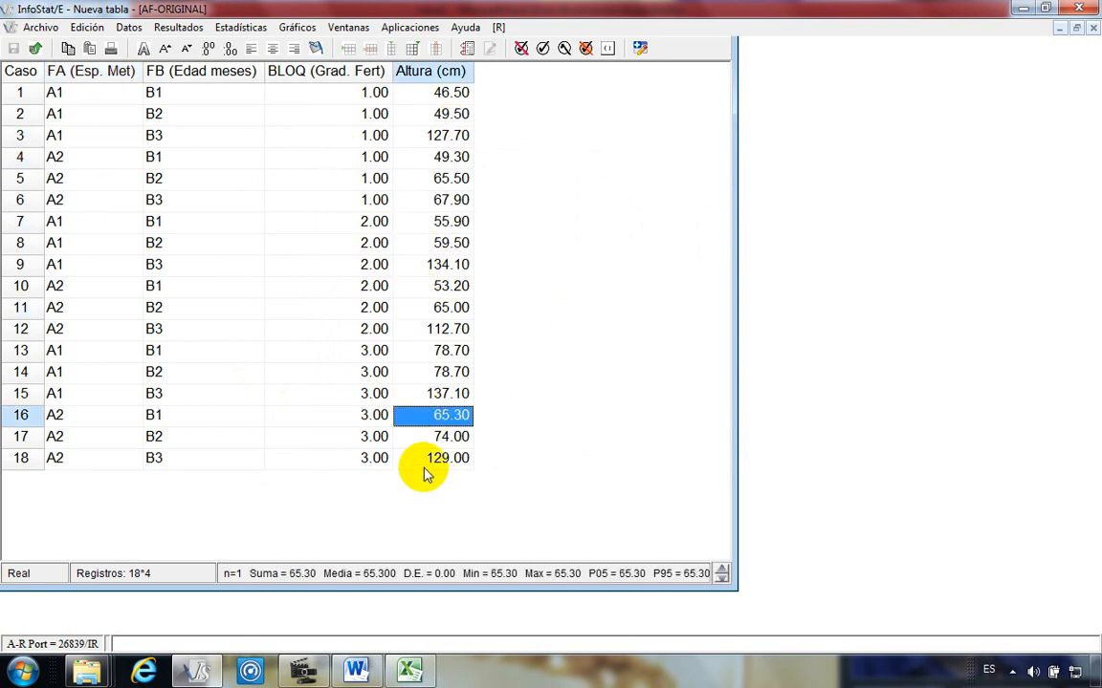
left_click(421, 459)
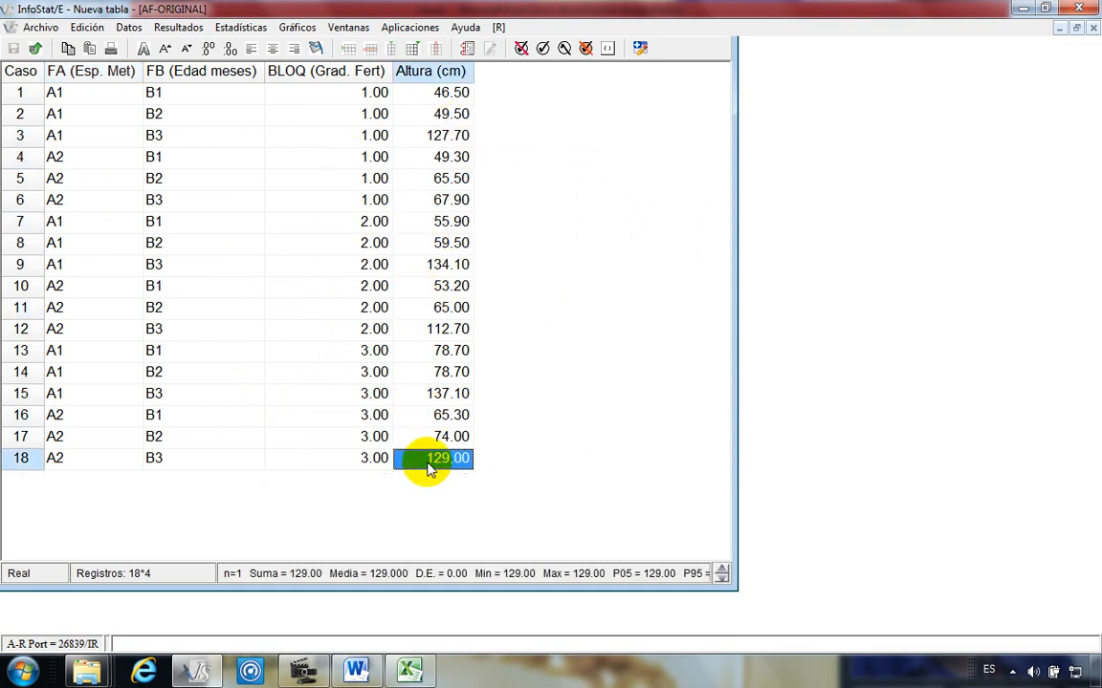
left_click(14, 49)
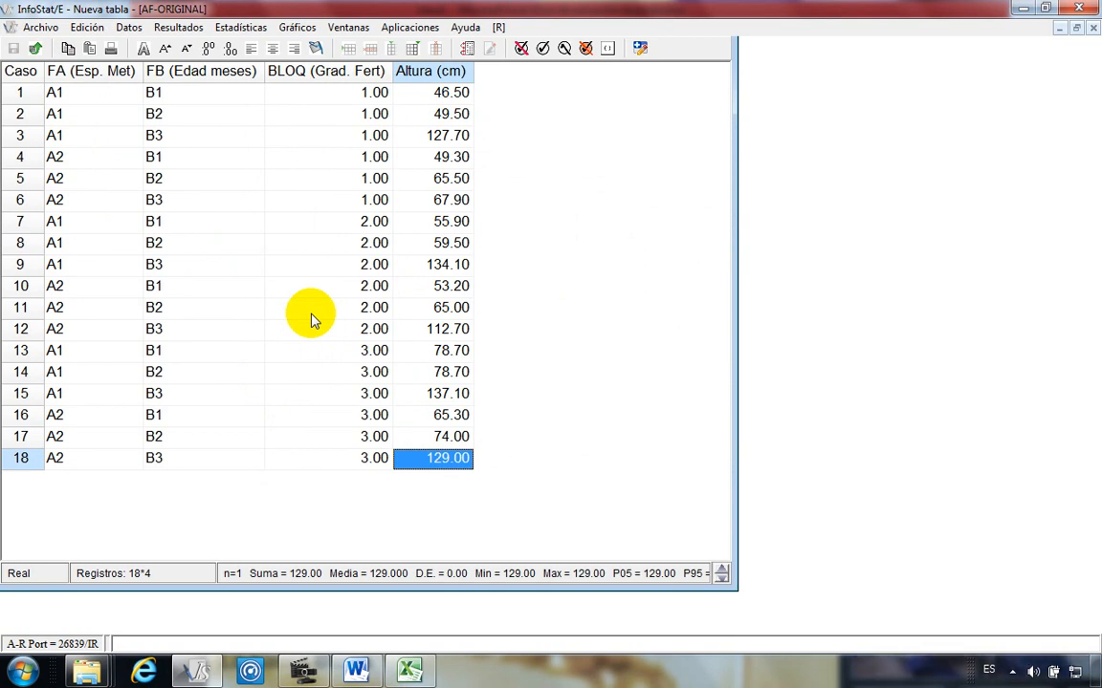
Step: Switch to the Word document and read the normality criterion for the residuals' Q-Q plot under Verificación de supuestos
left_click(353, 673)
left_click(311, 556)
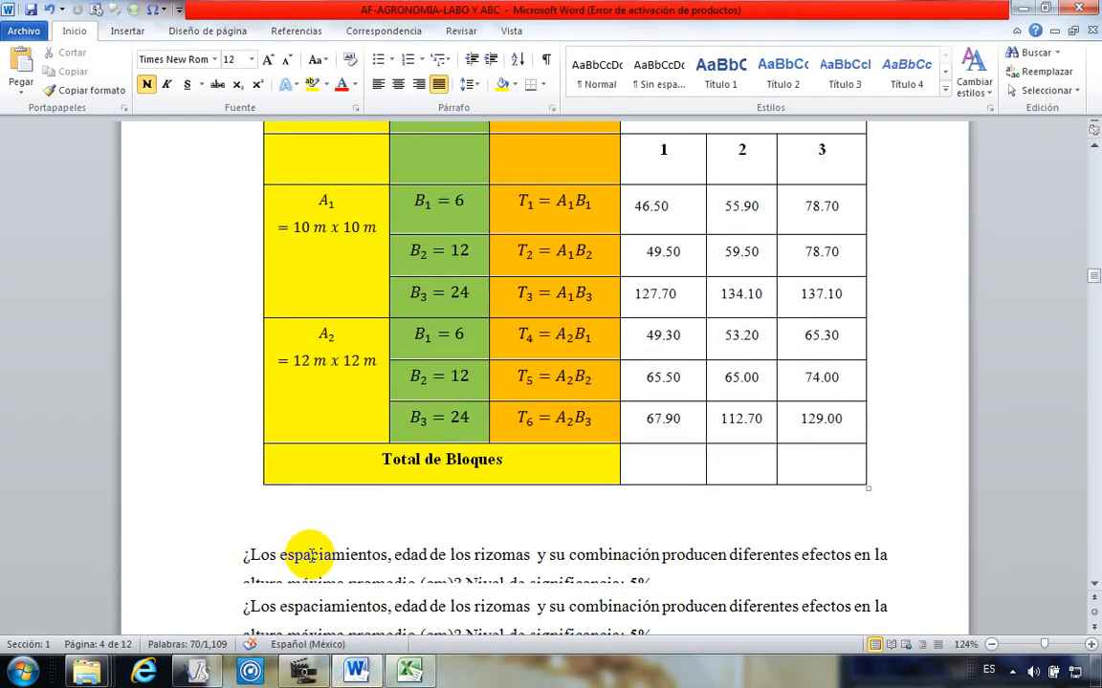
scroll(301, 555, "down", 20)
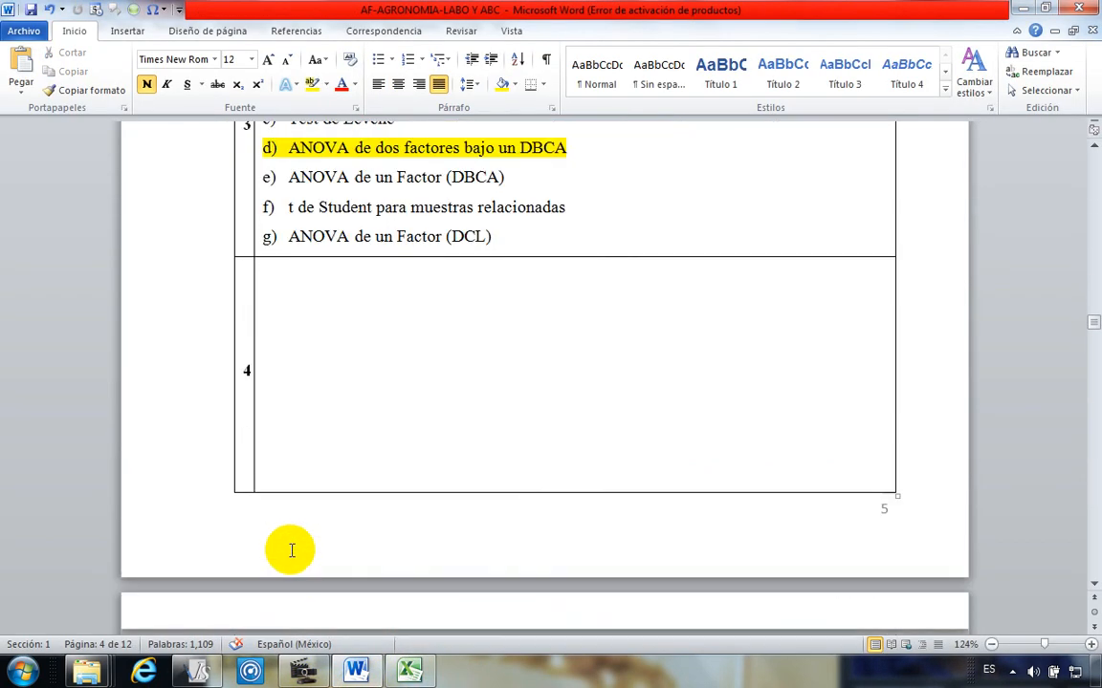
scroll(291, 550, "down", 8)
left_click(297, 336)
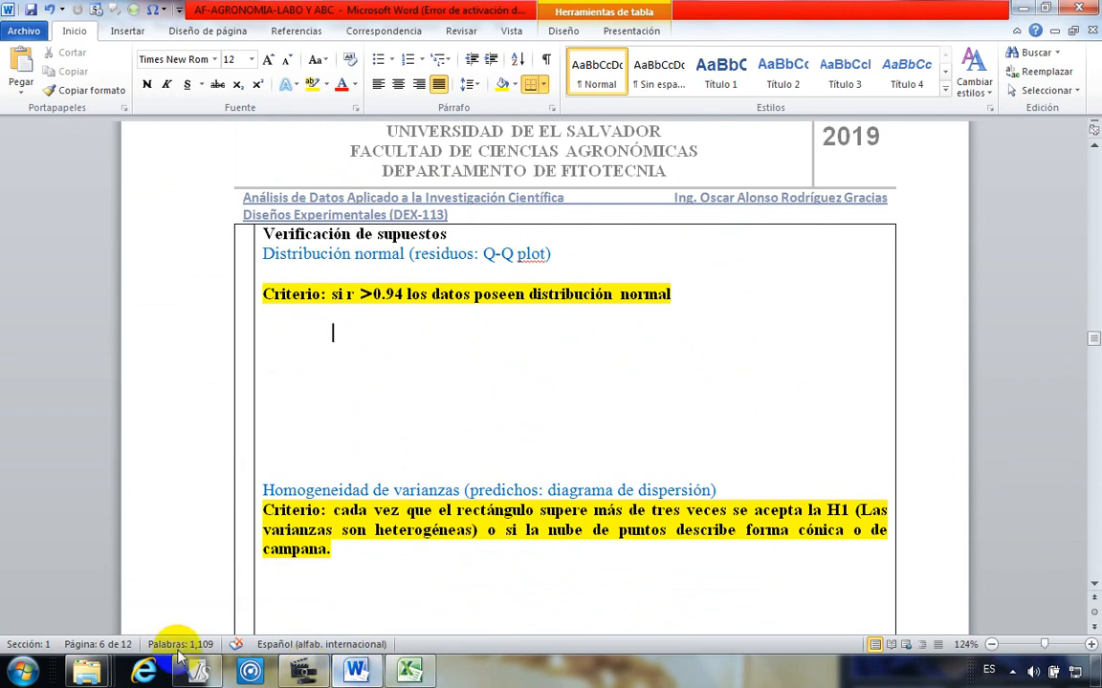
Step: Switch back to InfoStat and go through the BLOQ (Grad. Fert) column up to case 1
left_click(202, 677)
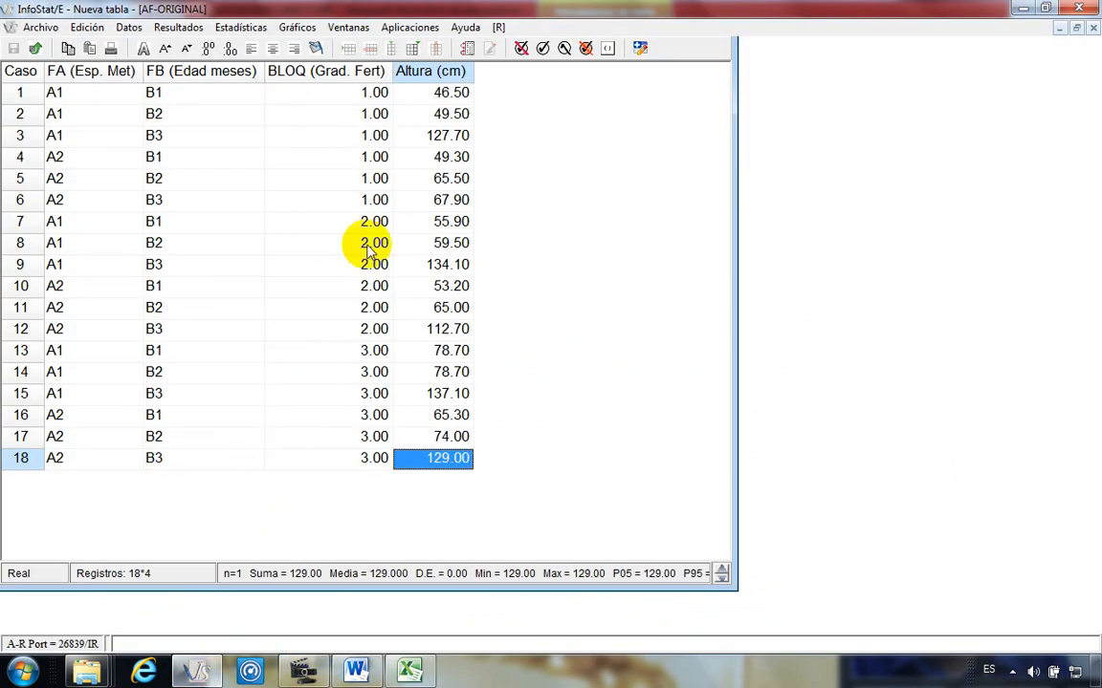
left_click(314, 268)
key("Up")
key("Up")
key("Up")
key("Up")
key("Up")
key("Up")
key("Up")
key("Up")
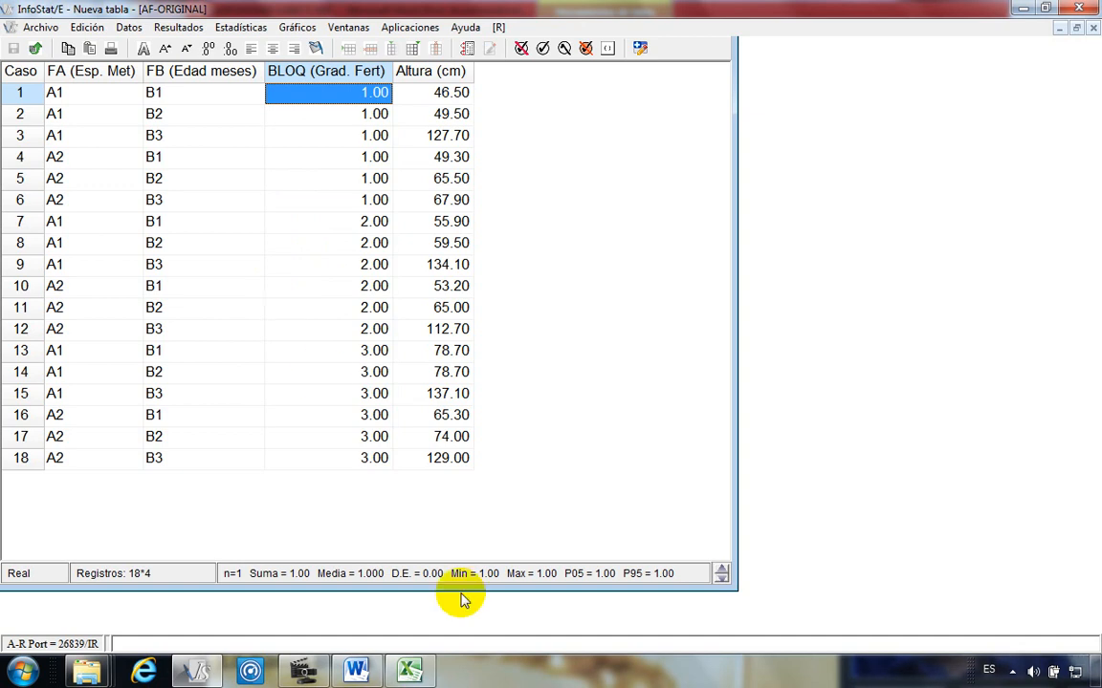
Step: Switch to the Word document and read the homogeneity of variances heading and its scatter plot criterion
left_click(356, 669)
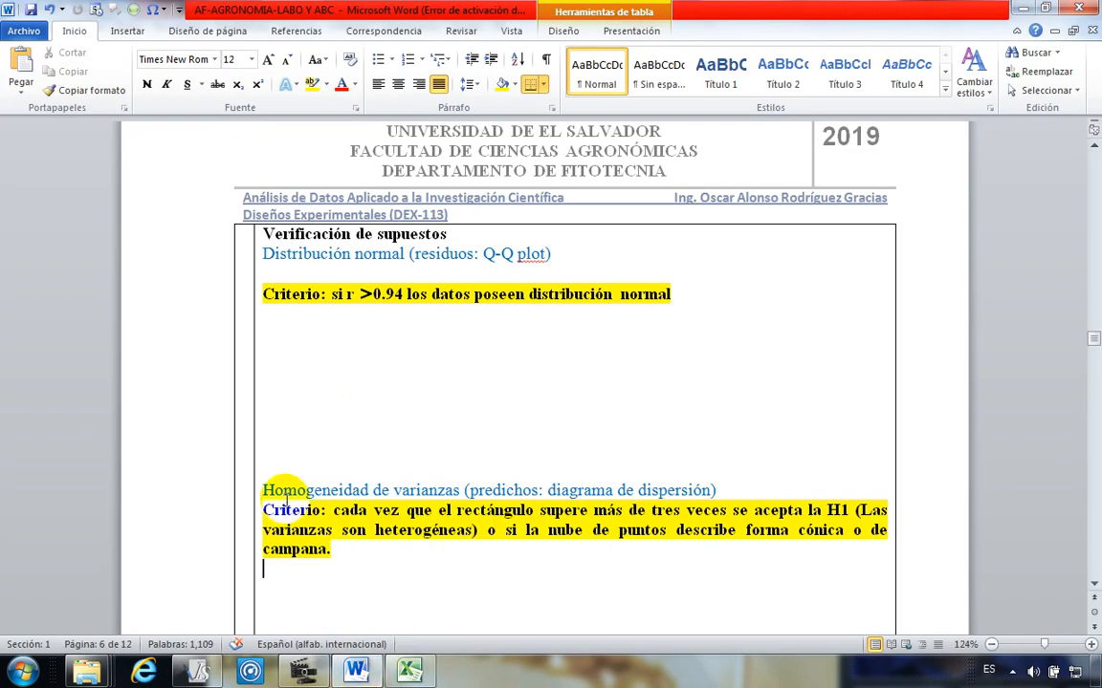
left_click_drag(269, 491, 712, 489)
left_click(568, 574)
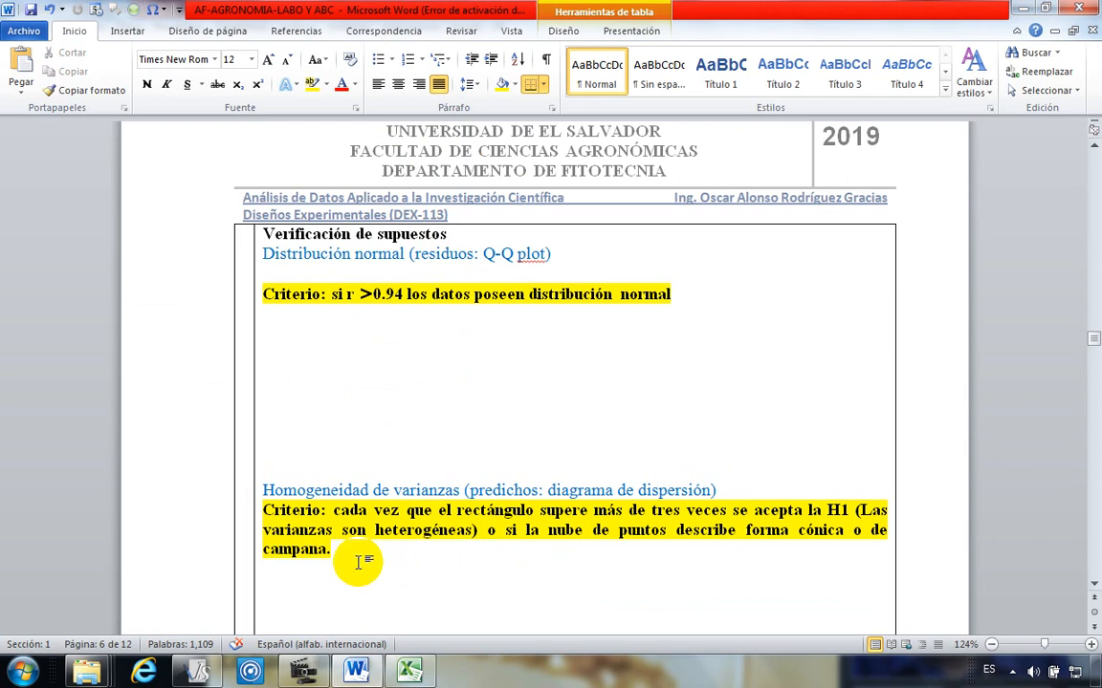
Step: Switch to InfoStat and start an analysis of variance with Altura (cm) as the dependent variable
left_click(196, 672)
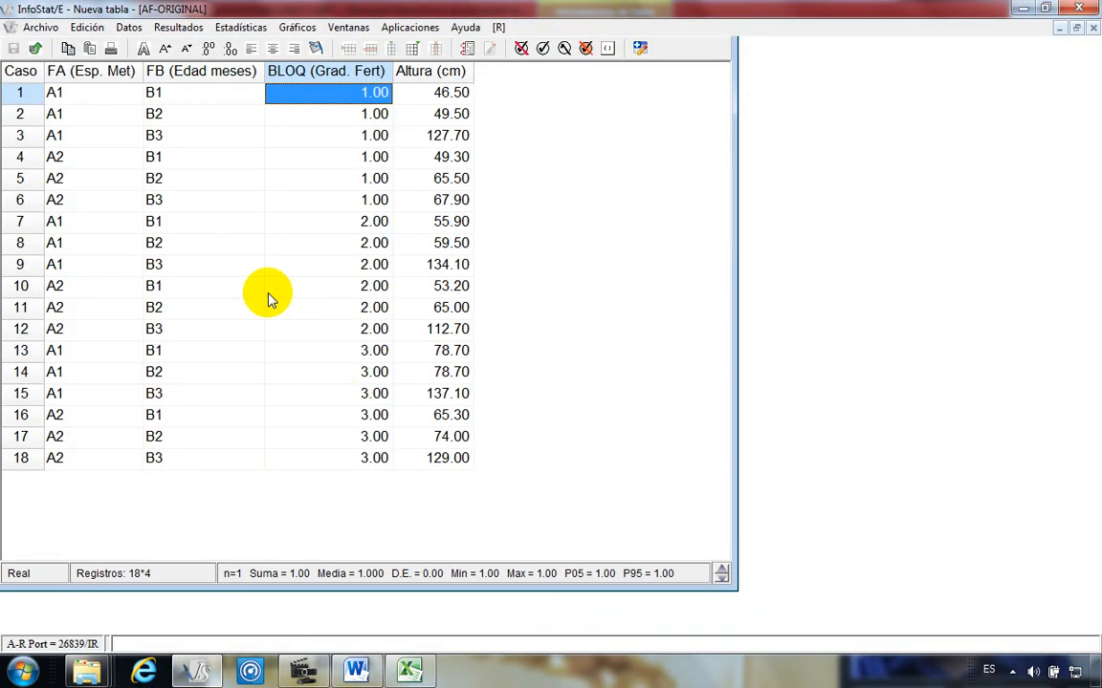
left_click(288, 161)
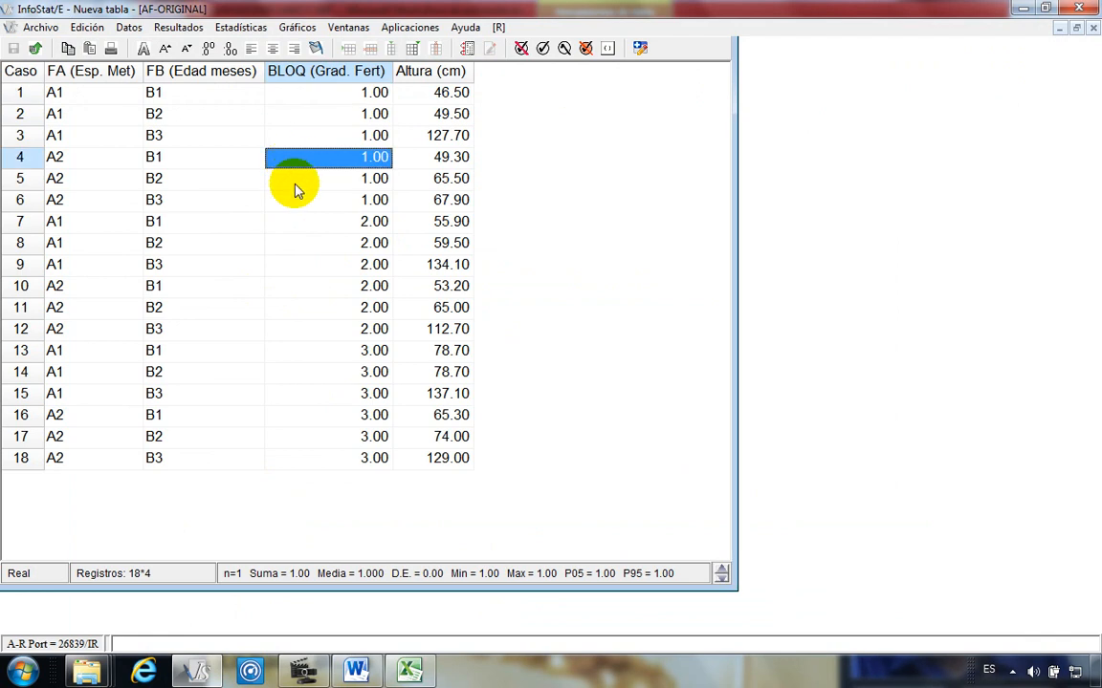
left_click(241, 27)
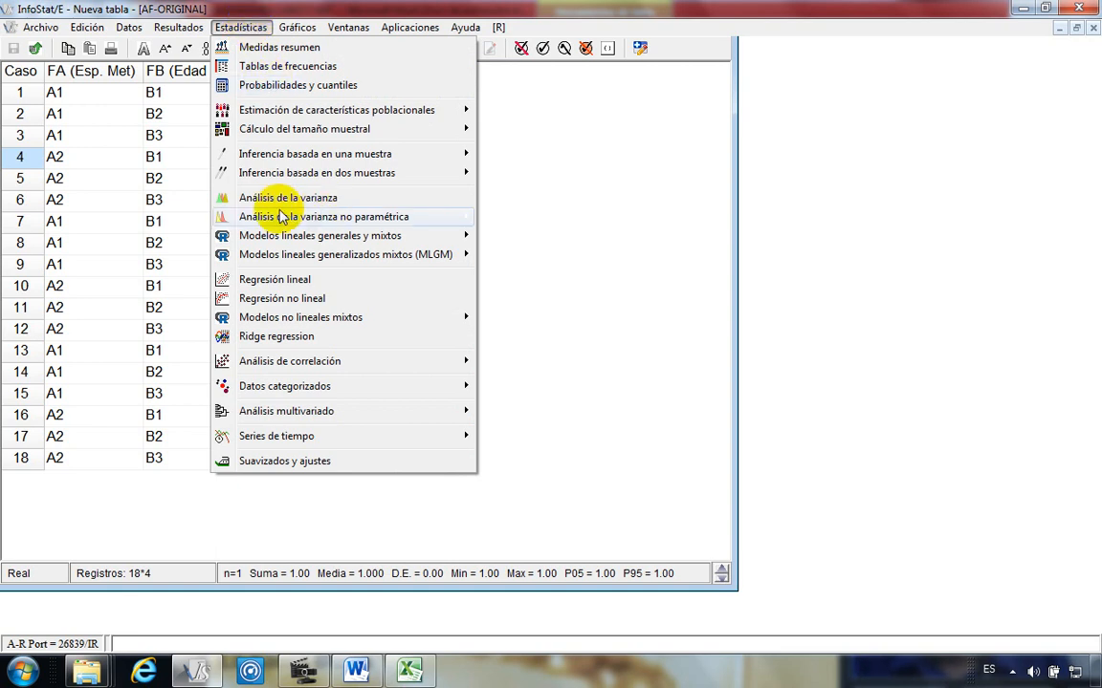
left_click(349, 199)
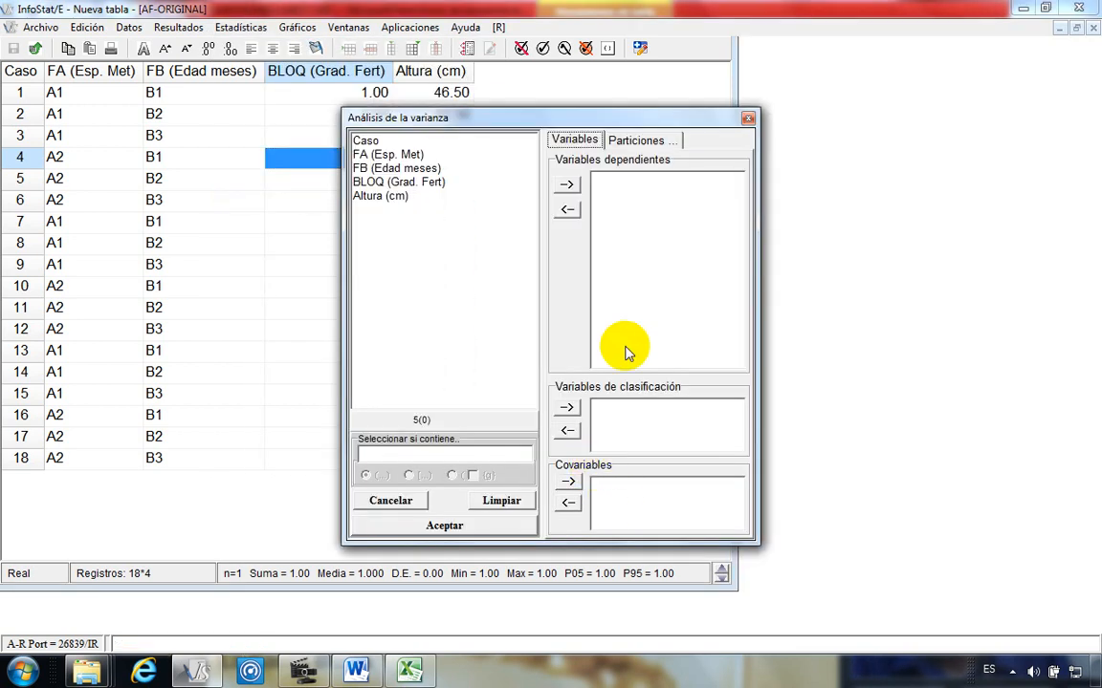
left_click_drag(504, 124, 468, 136)
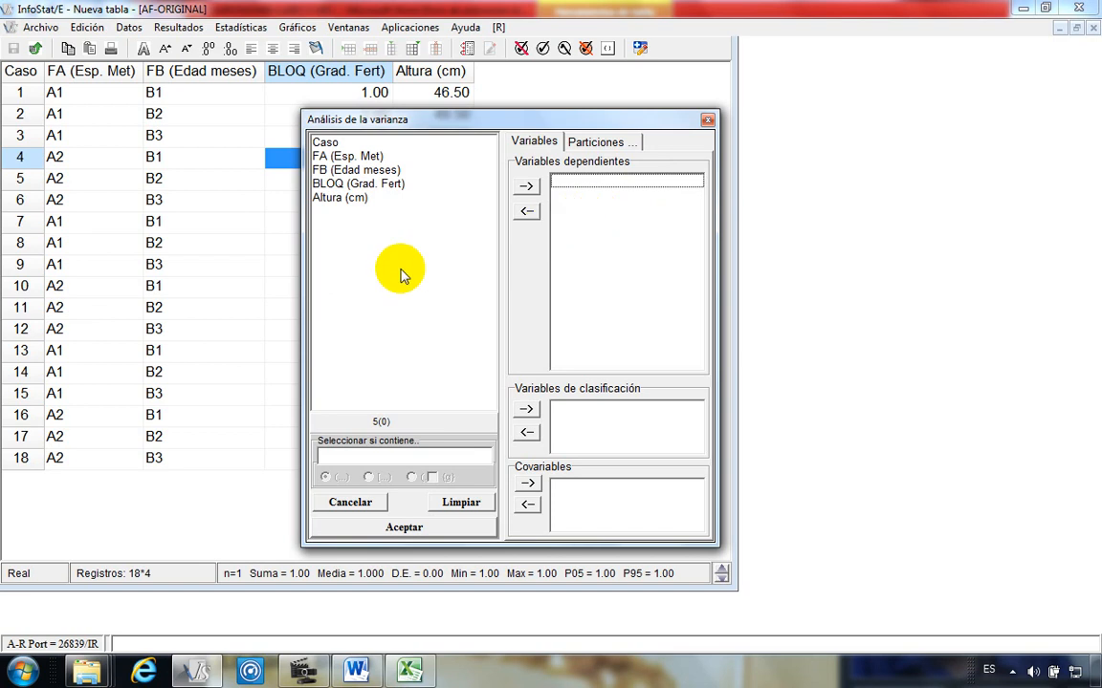
left_click(342, 198)
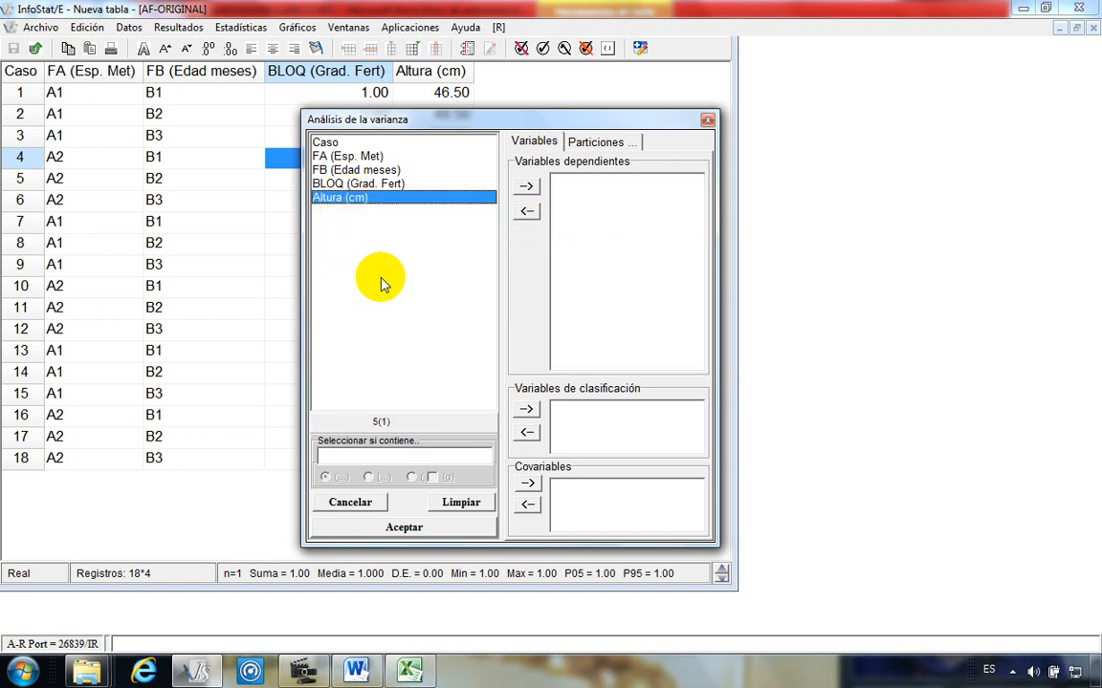
left_click(525, 186)
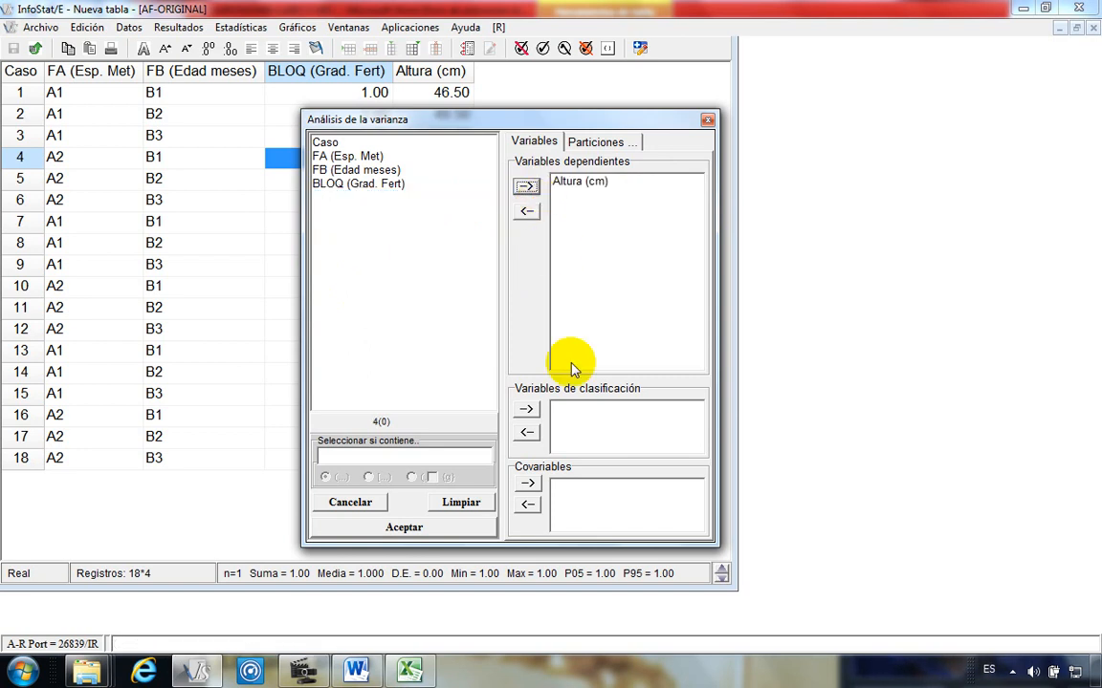
Step: Add FA (Esp. Met), FB (Edad meses) and BLOQ (Grad. Fert) as classification variables and accept the variable selection
left_click(620, 423)
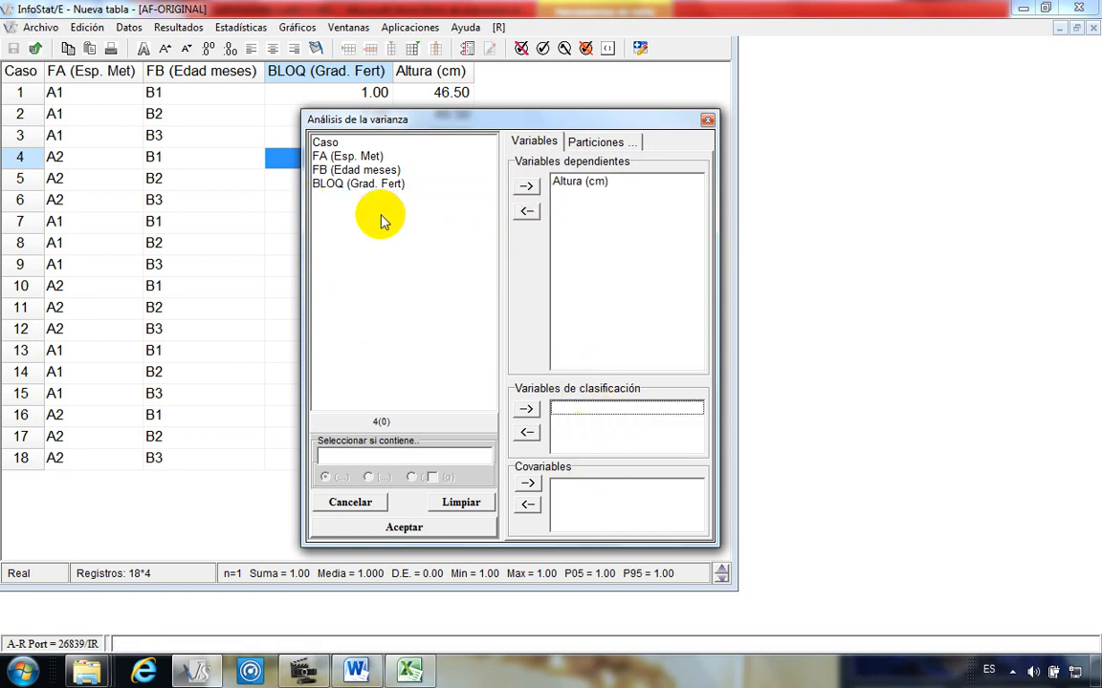
left_click(343, 157)
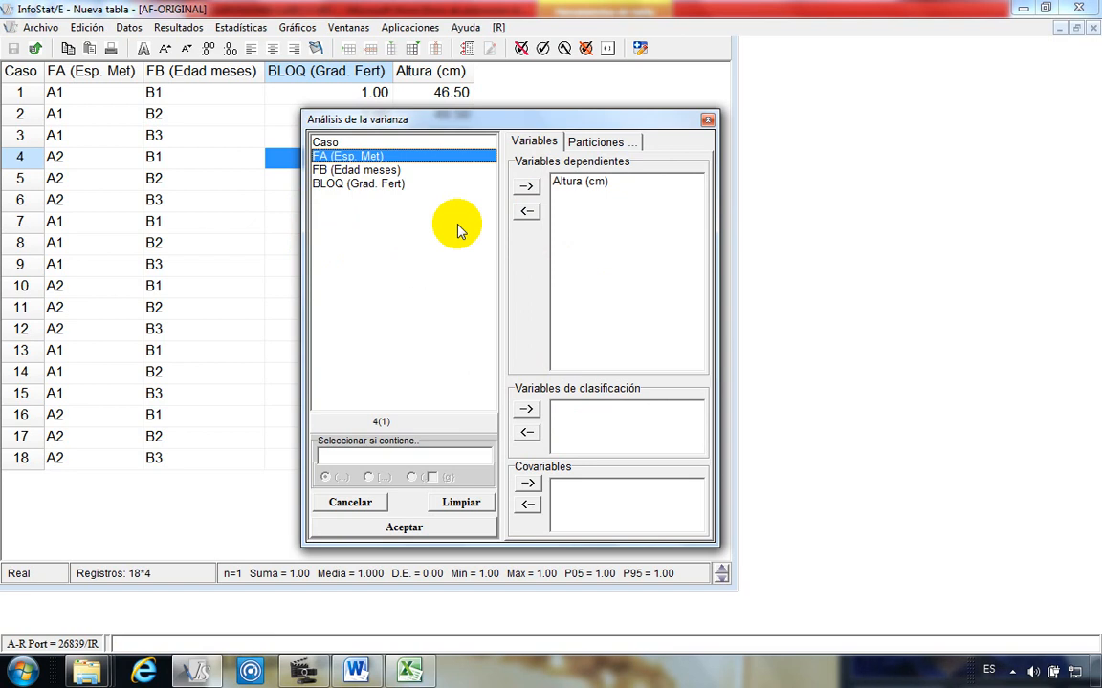
key("shift+Down")
key("shift+Down")
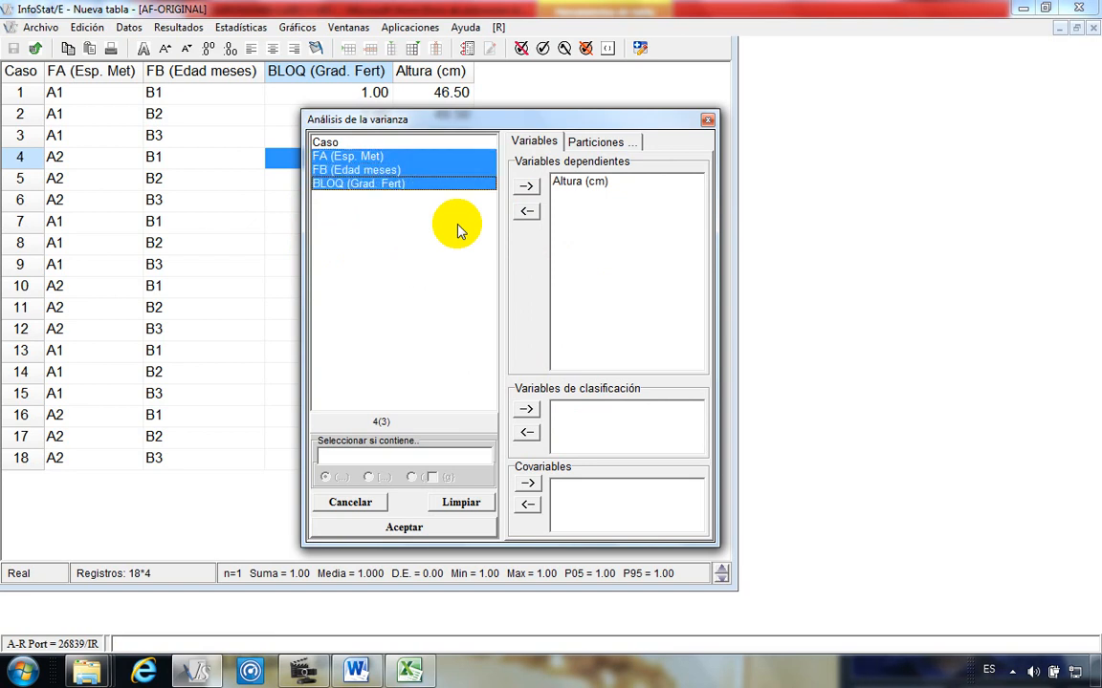
left_click(529, 410)
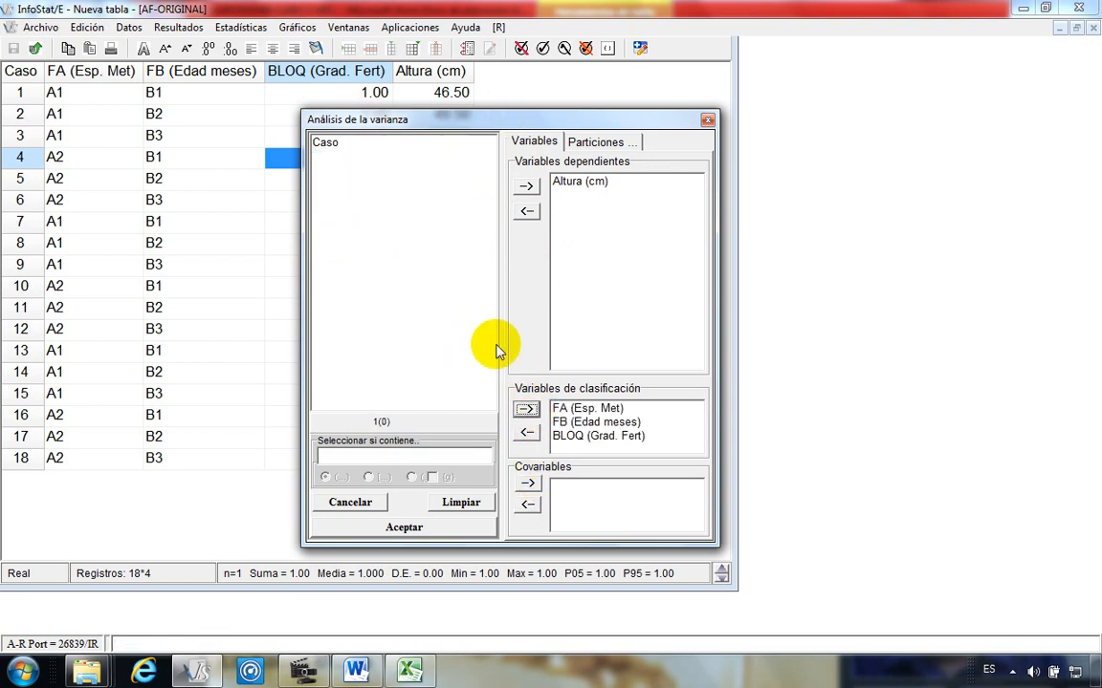
left_click(403, 527)
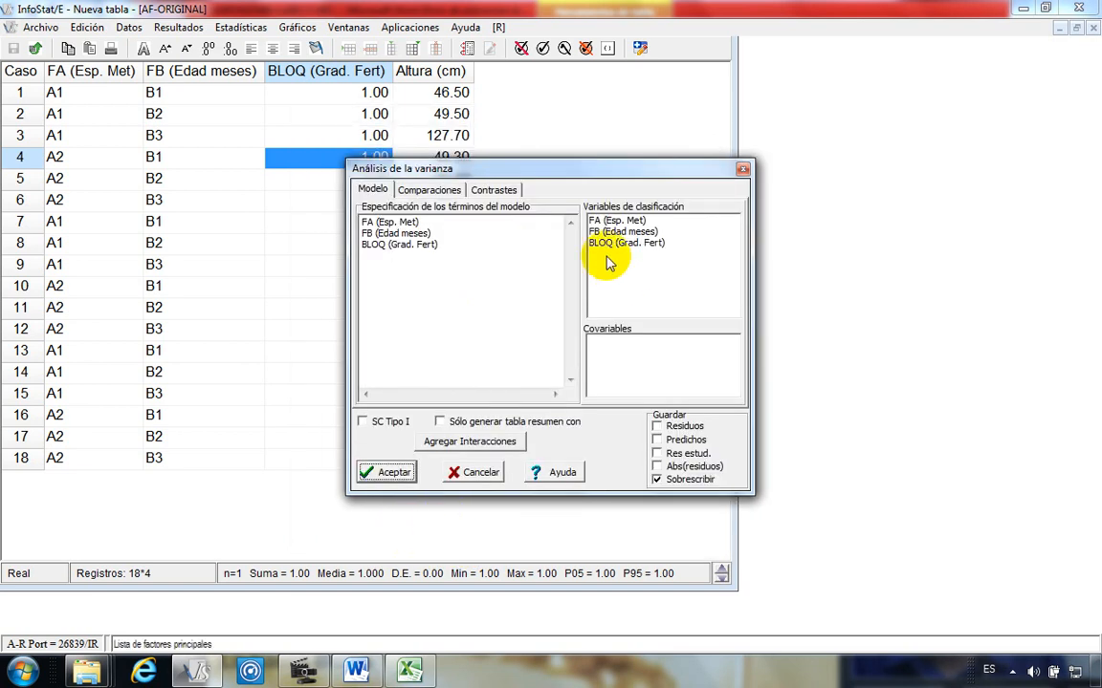
Step: Set the analysis of variance to save Predichos and Res estud., and run it with the three-term model
left_click_drag(615, 173, 580, 163)
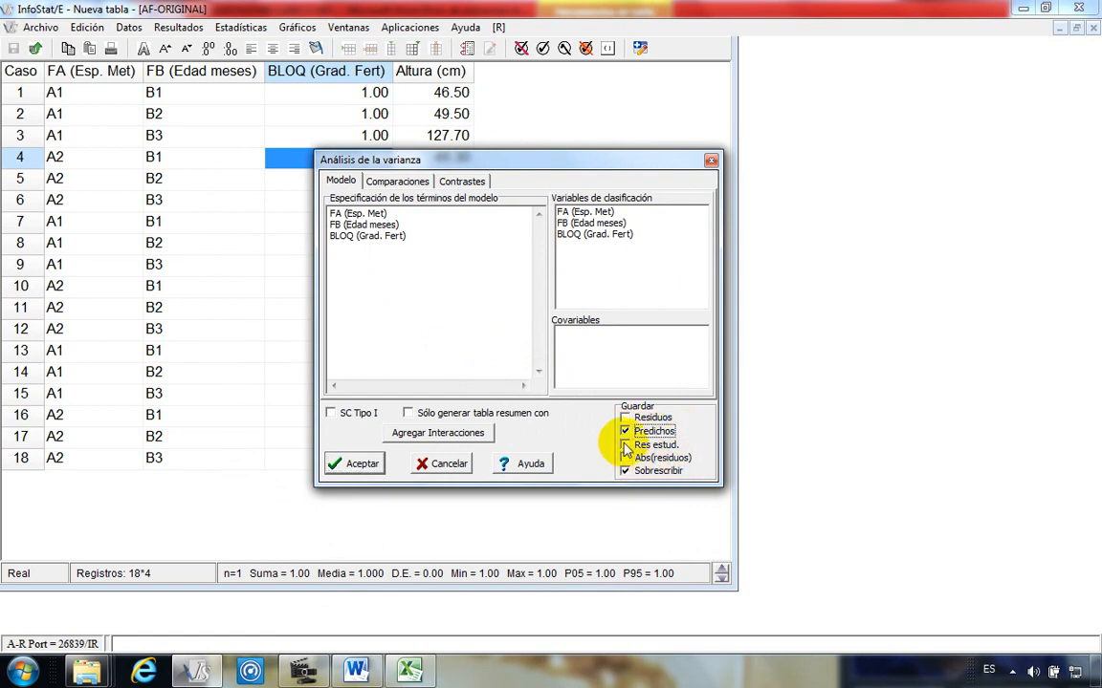
left_click(625, 447)
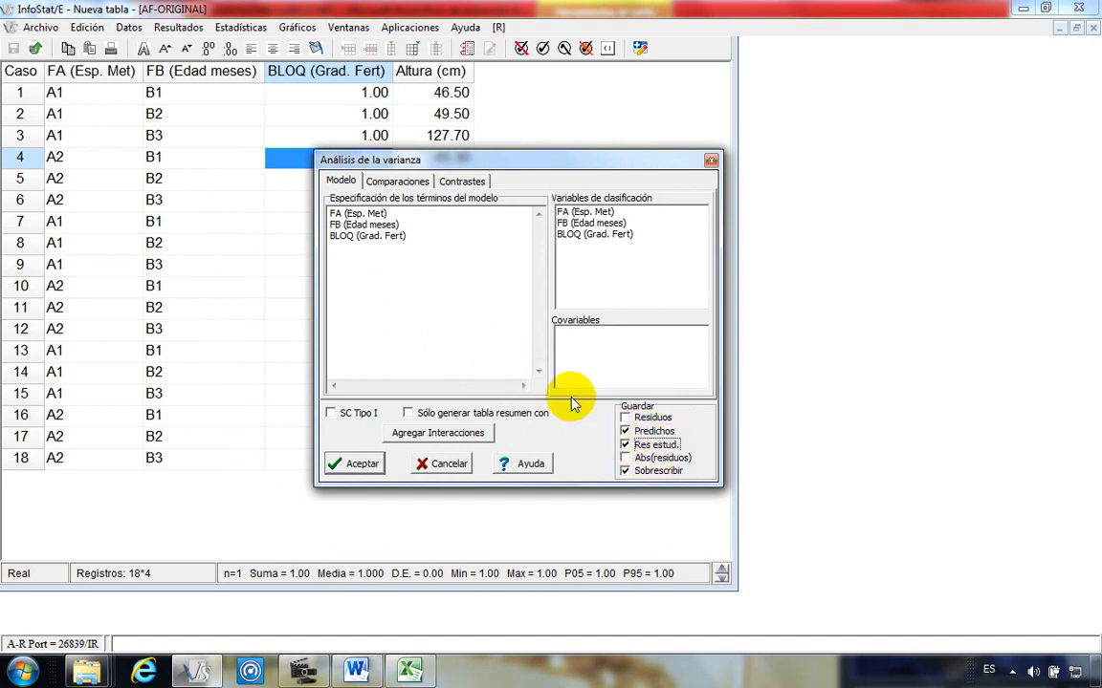
left_click(361, 464)
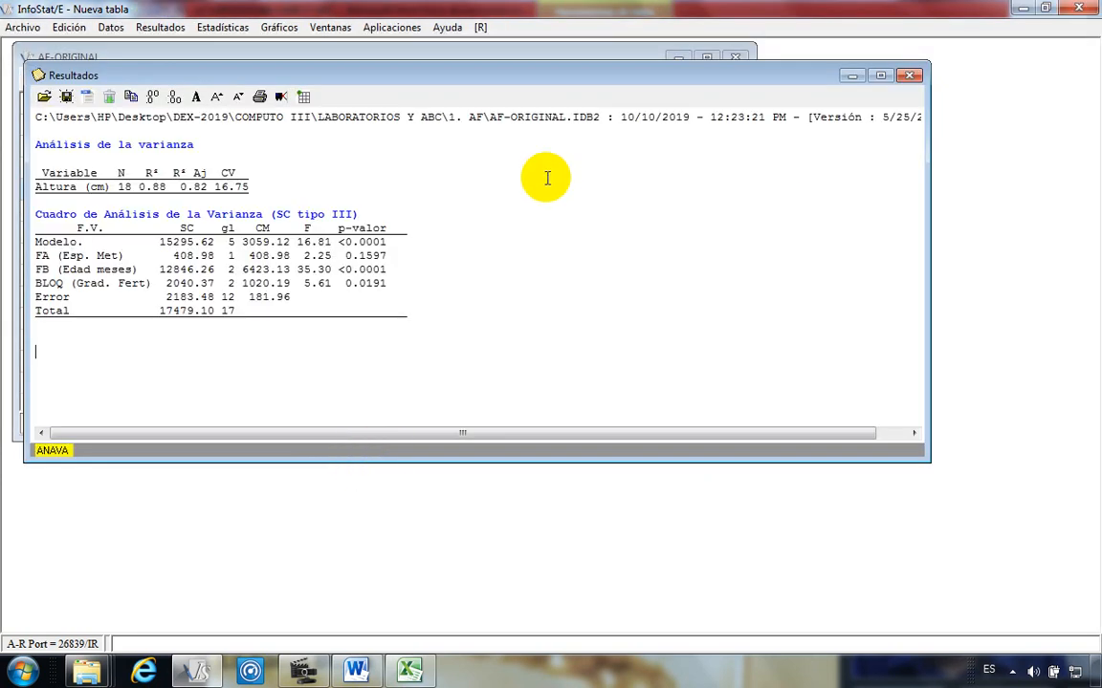
Step: Minimize the ANOVA results window and maximize the AF-ORIGINAL data table
left_click_drag(500, 81, 567, 109)
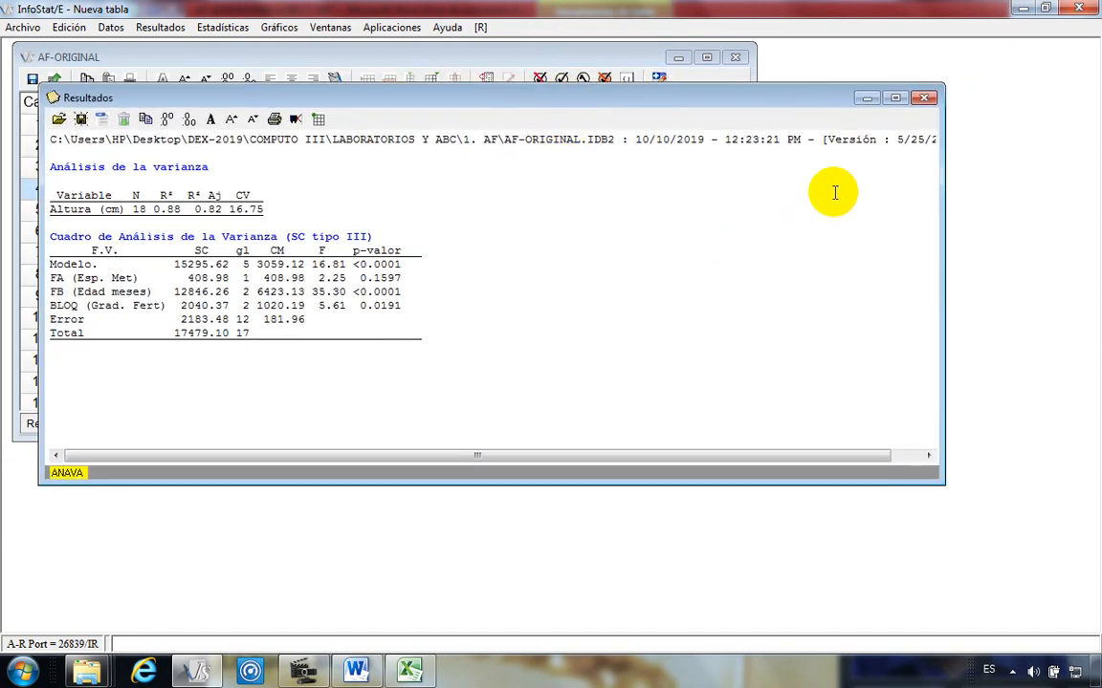
left_click(866, 100)
left_click(711, 58)
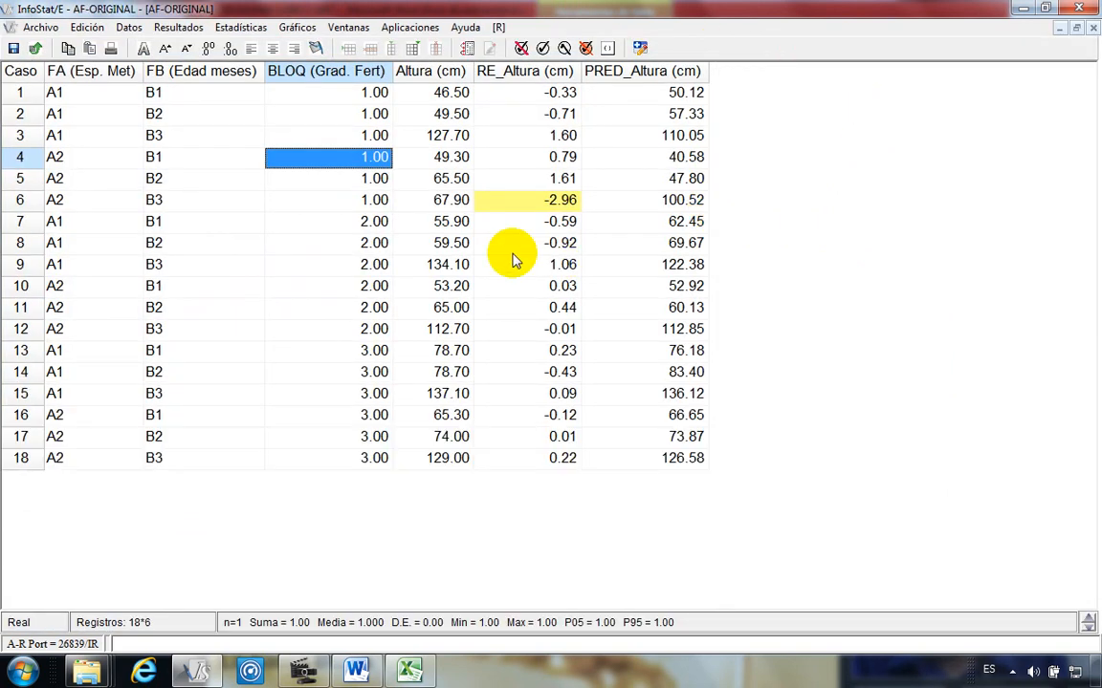
Step: Examine the saved RE_Altura (cm) residuals alongside the PRED_Altura (cm) column for the first cases
key("Up")
key("Up")
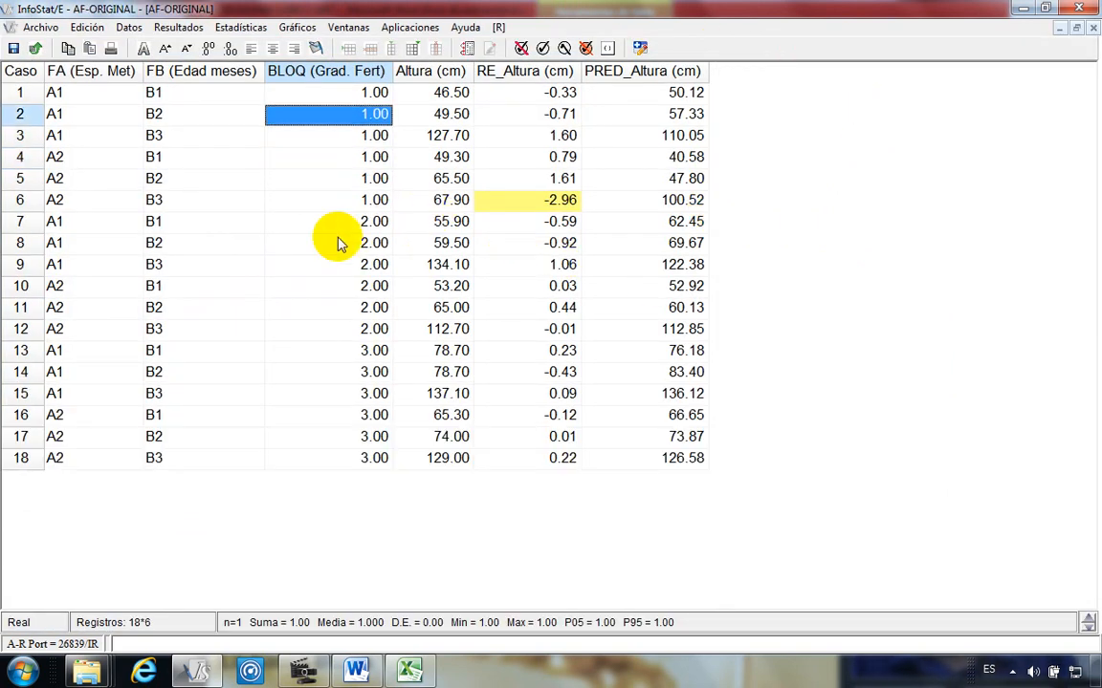
left_click(487, 93)
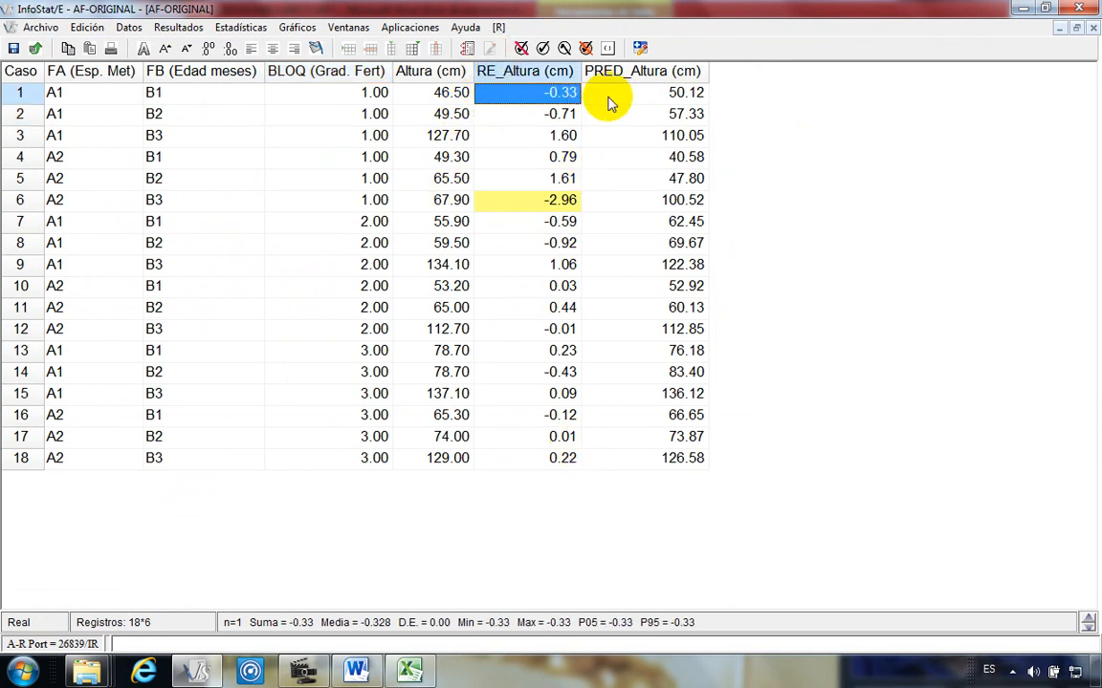
left_click(500, 172)
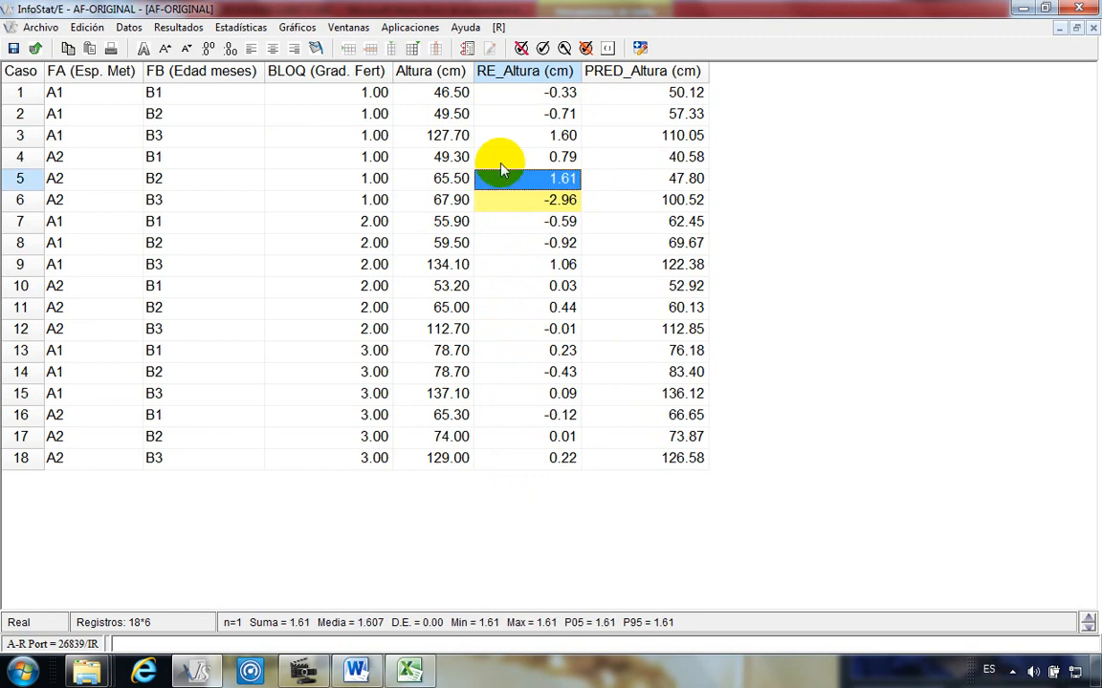
left_click(506, 157)
left_click(513, 137)
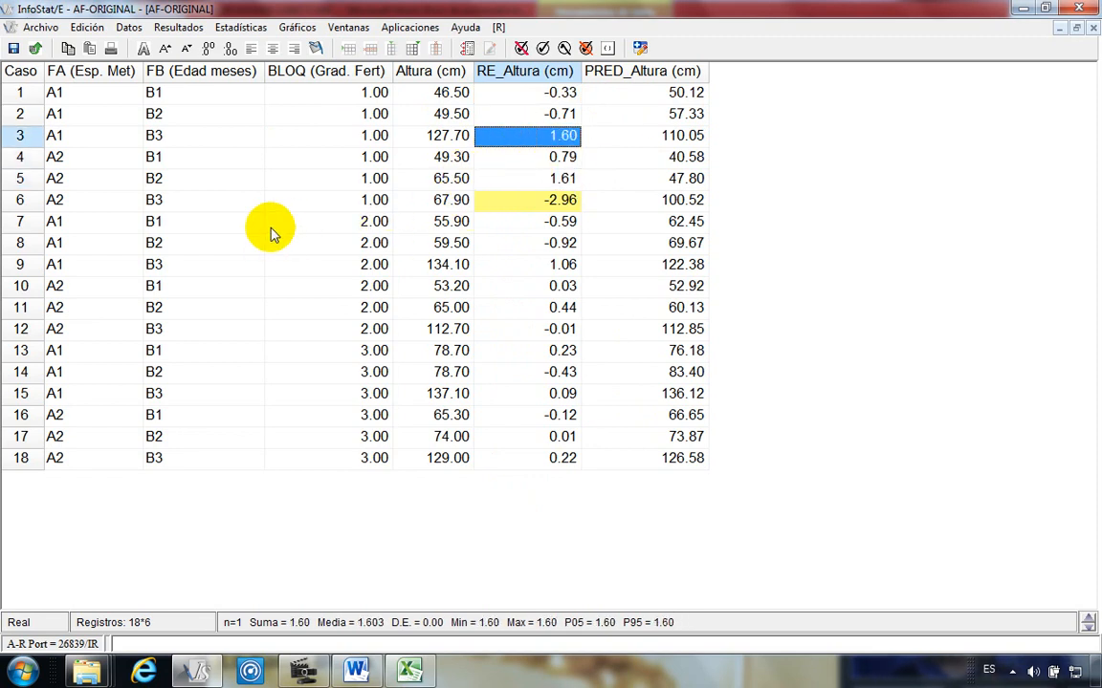
Step: Create a Q-Q plot of RE_Altura (cm) against the Normal distribution, showing the y=x line
left_click(302, 28)
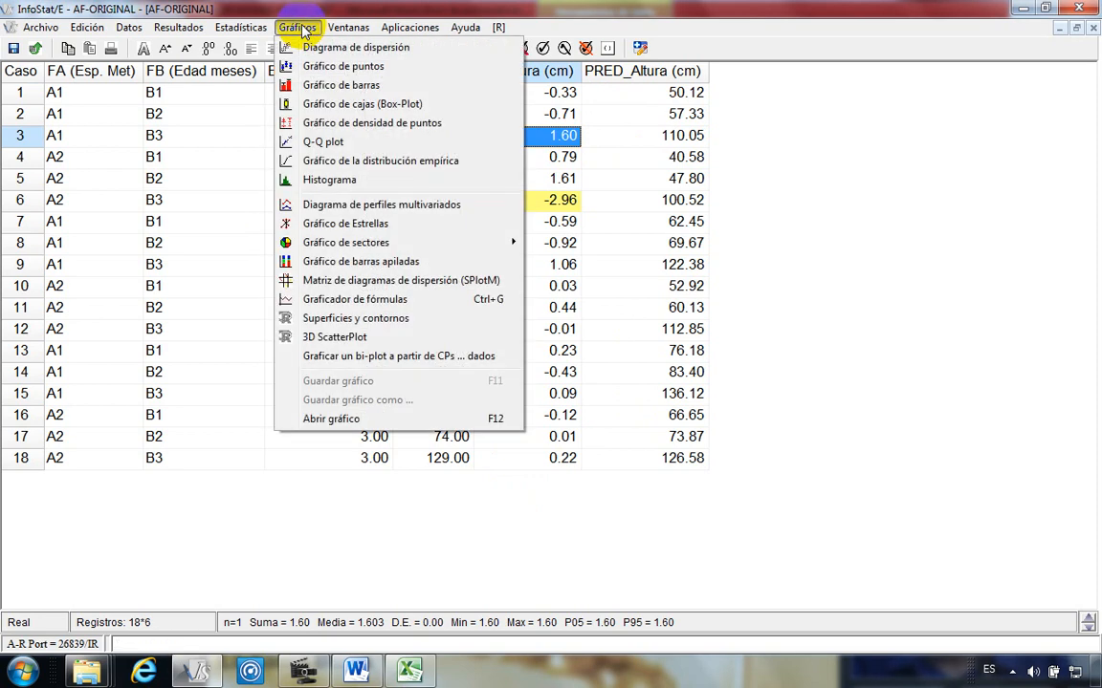
left_click(358, 144)
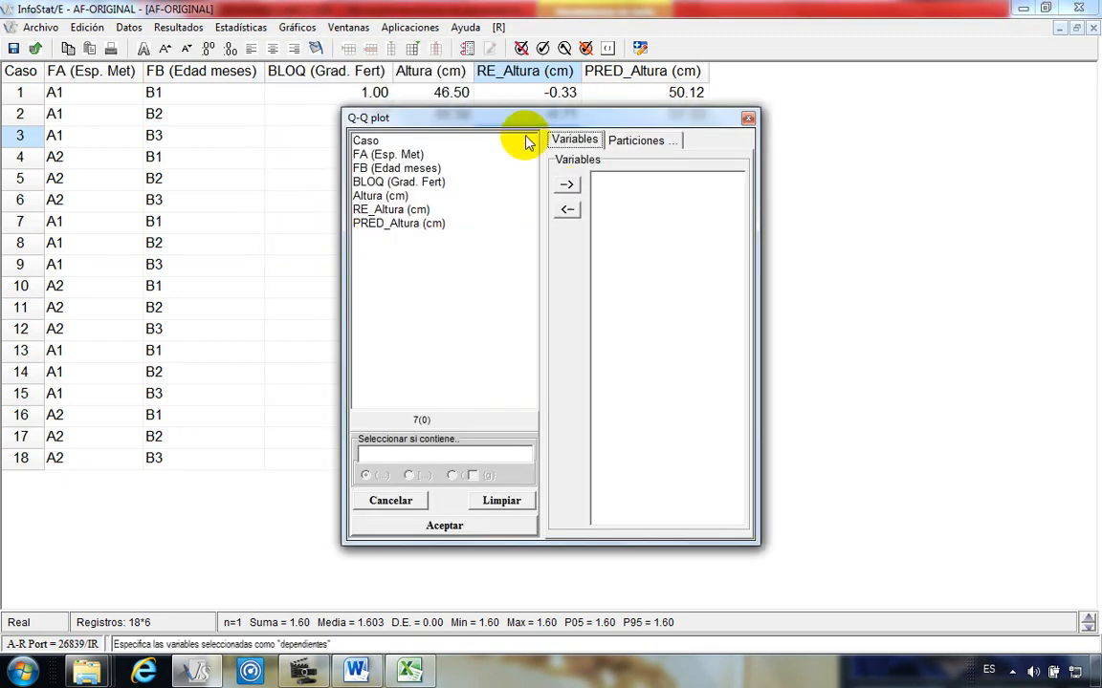
left_click_drag(539, 119, 503, 108)
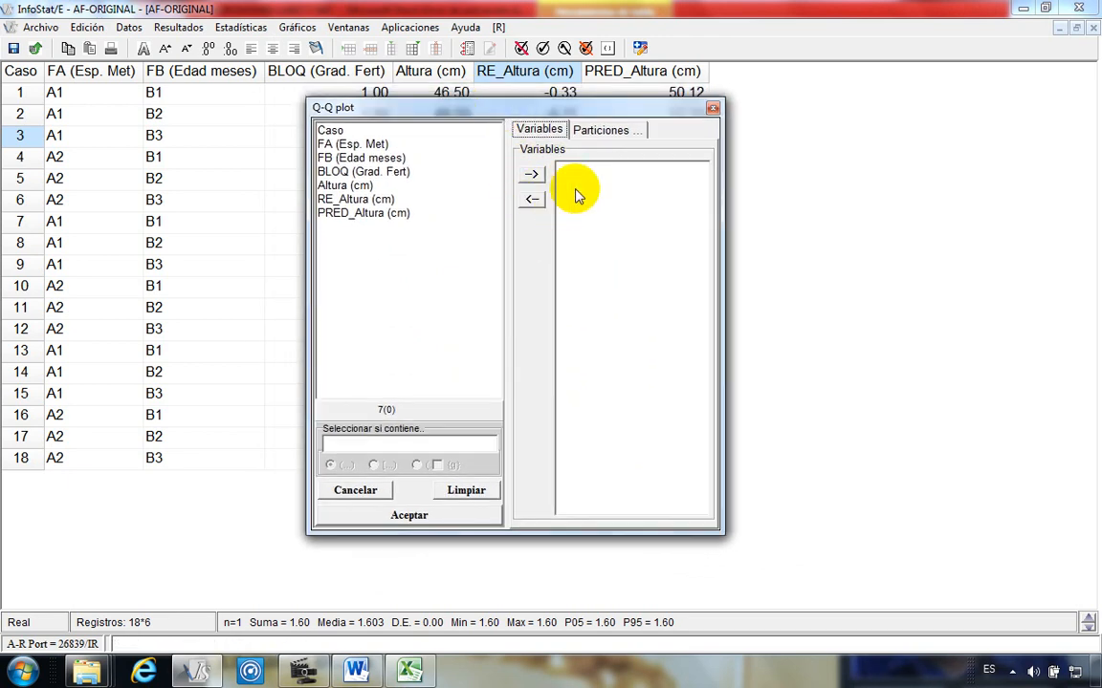
left_click(350, 201)
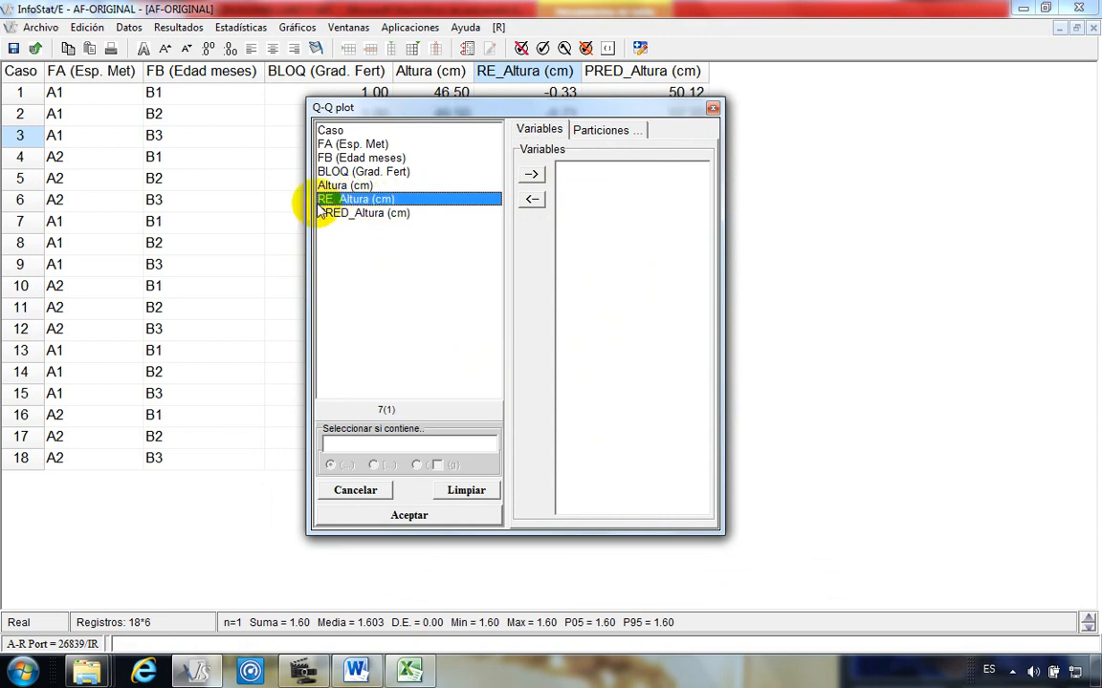
left_click(531, 175)
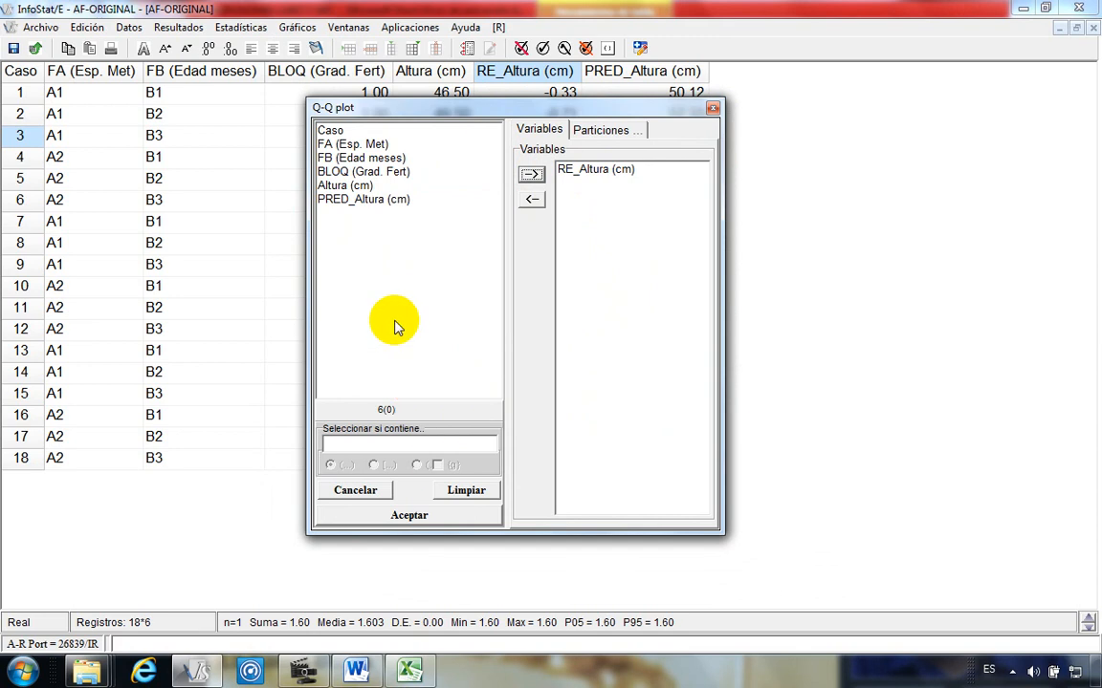
left_click(432, 517)
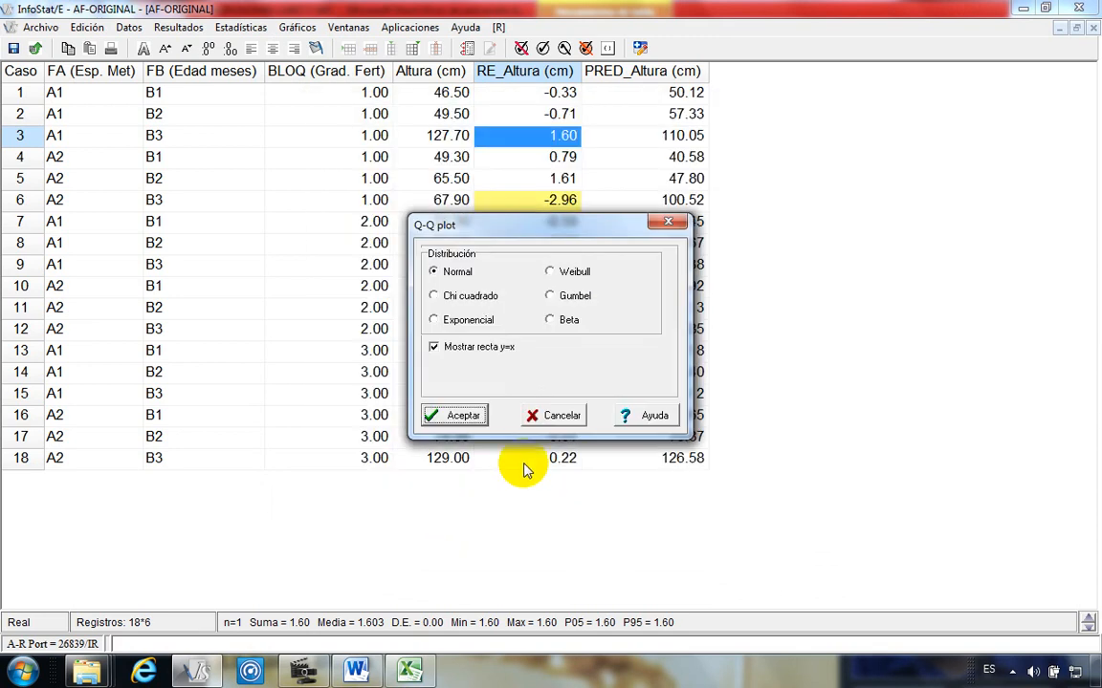
left_click_drag(553, 236, 555, 162)
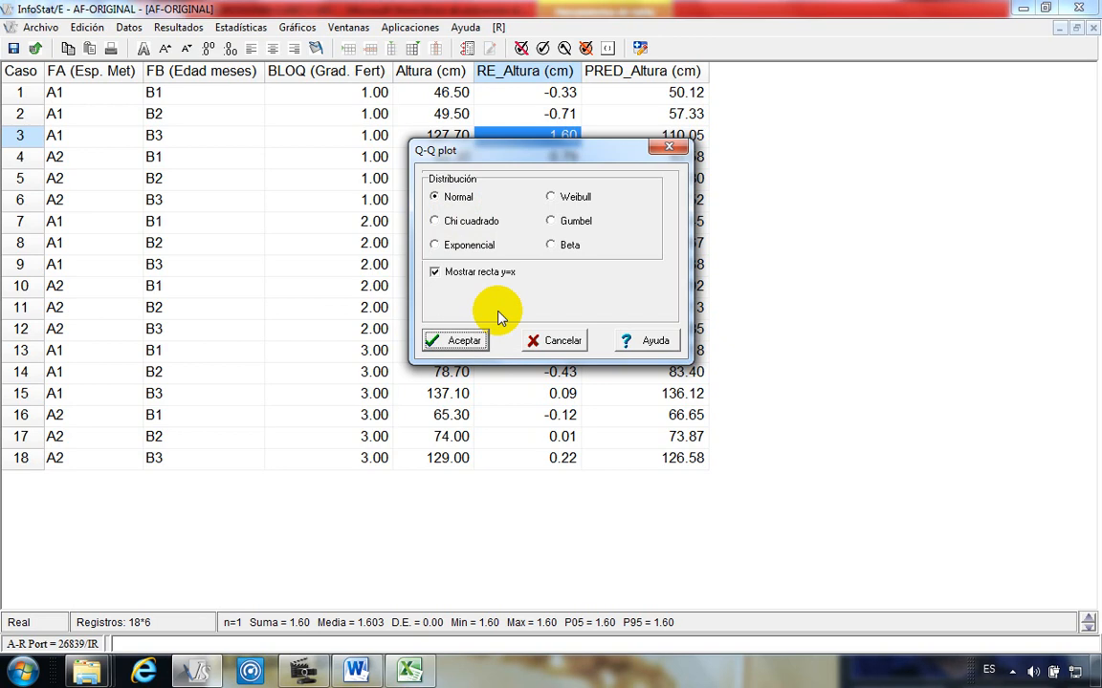
left_click(474, 344)
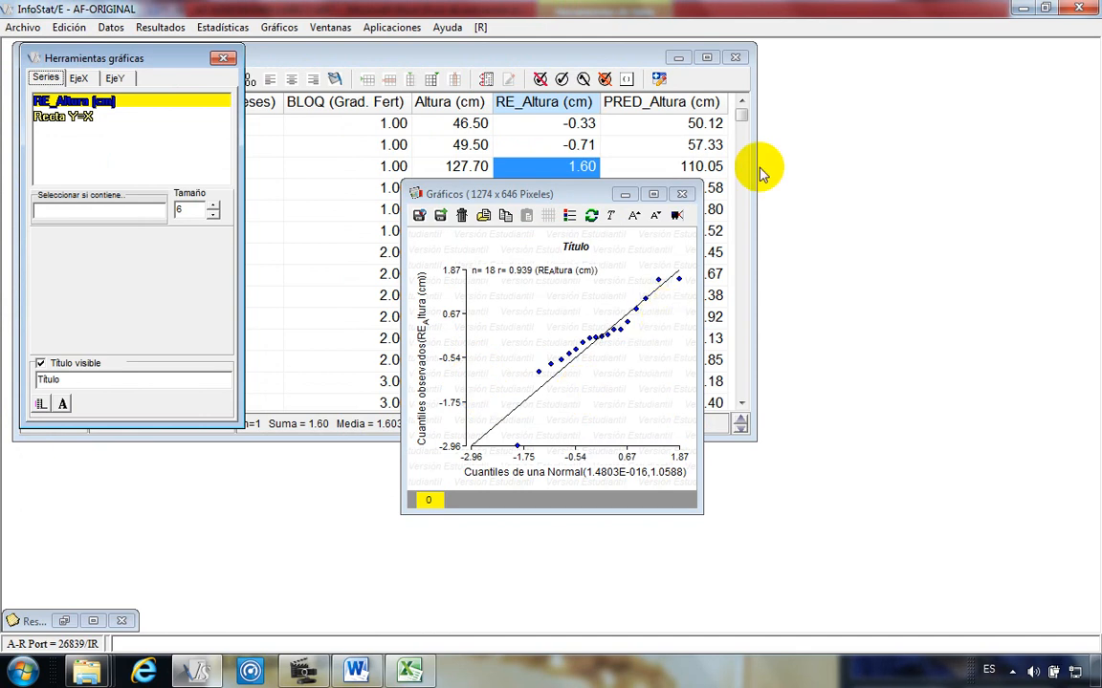
Step: Maximize the data table, check the Q-Q plot normality criterion in the Word document and return to InfoStat
left_click(707, 58)
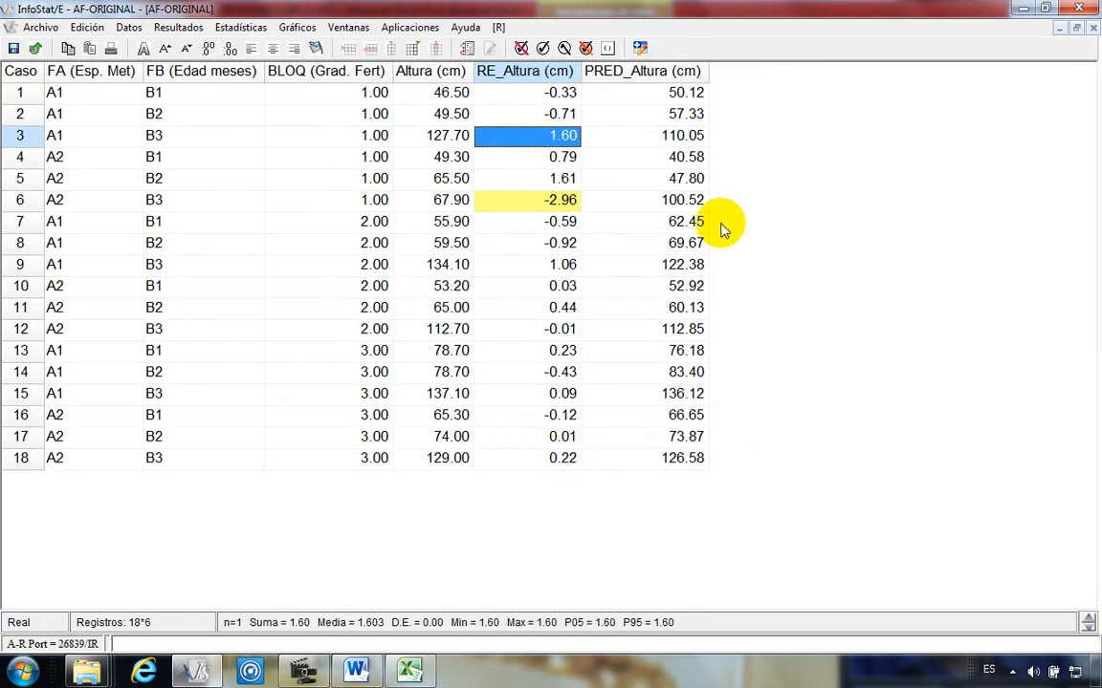
left_click(196, 674)
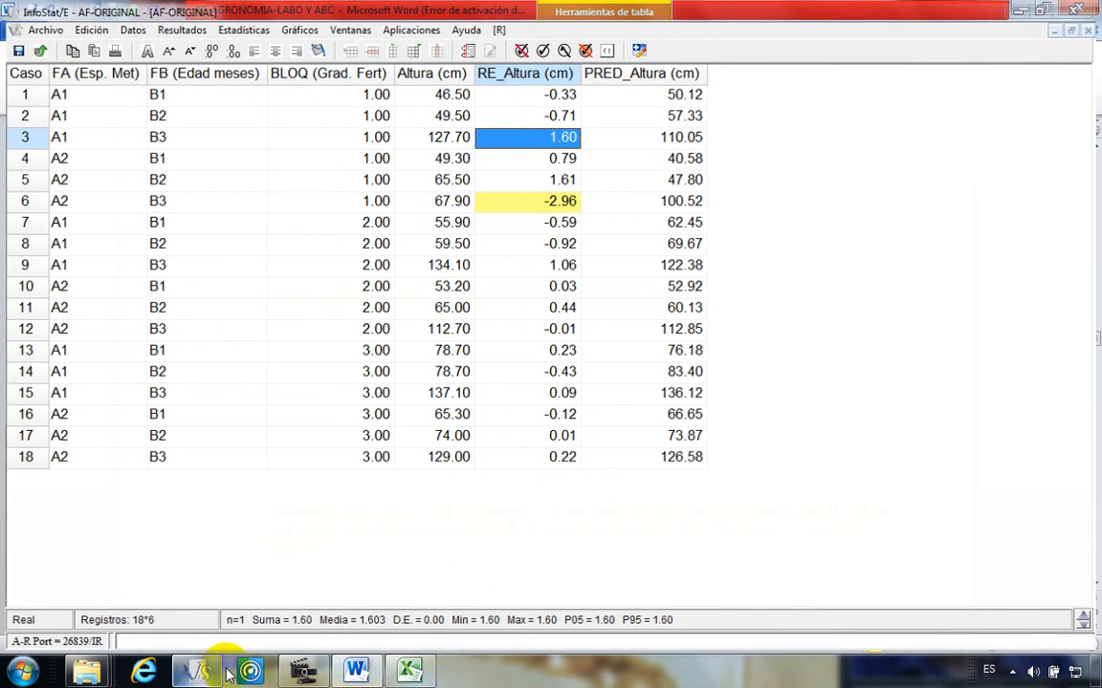
left_click(201, 669)
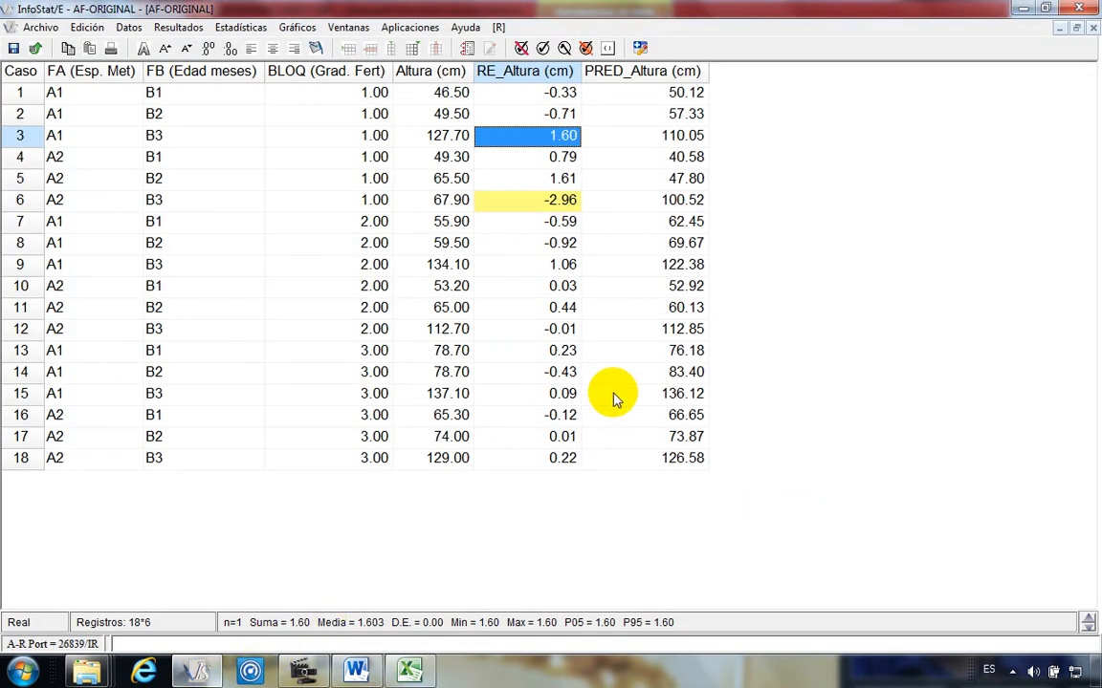
left_click(497, 92)
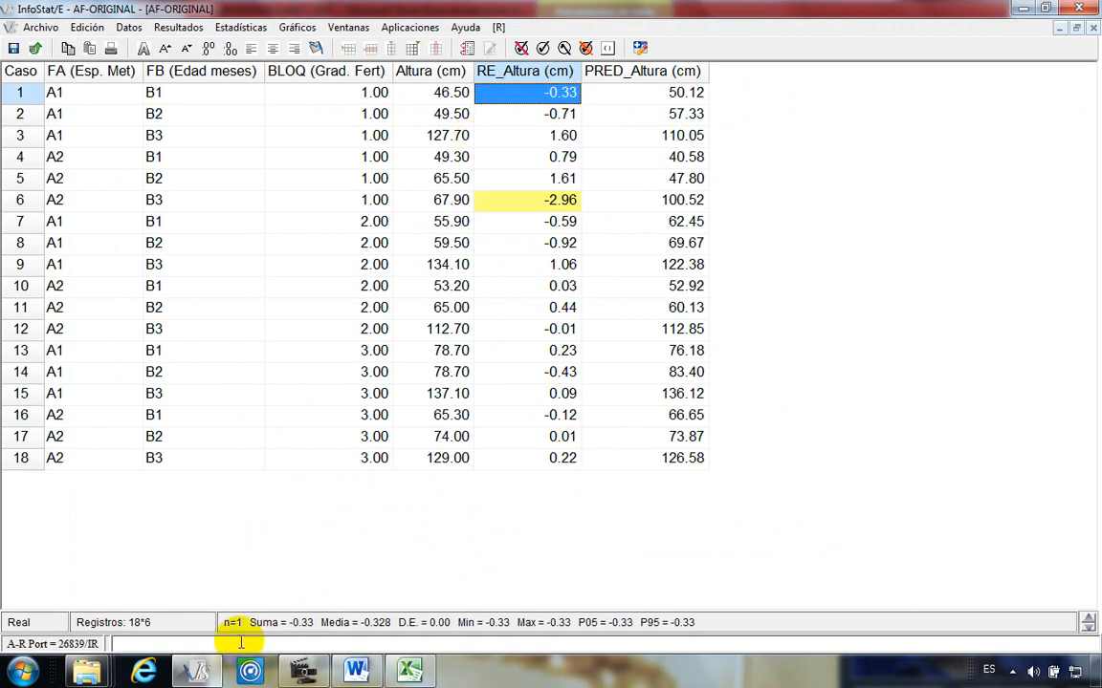
left_click(200, 674)
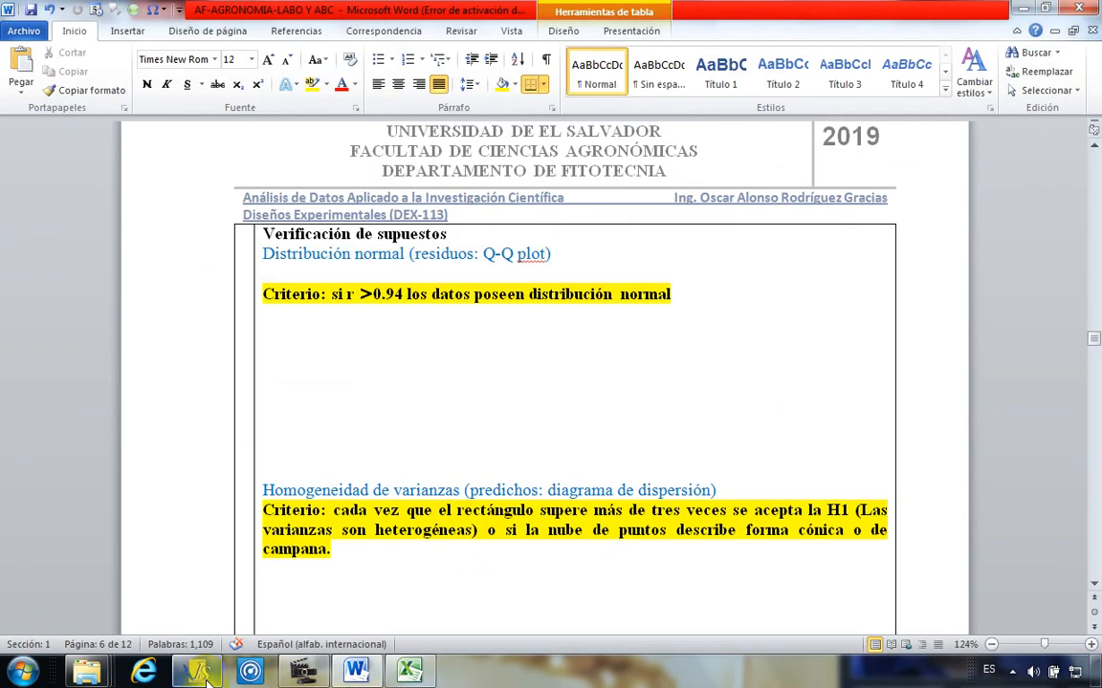
left_click(201, 674)
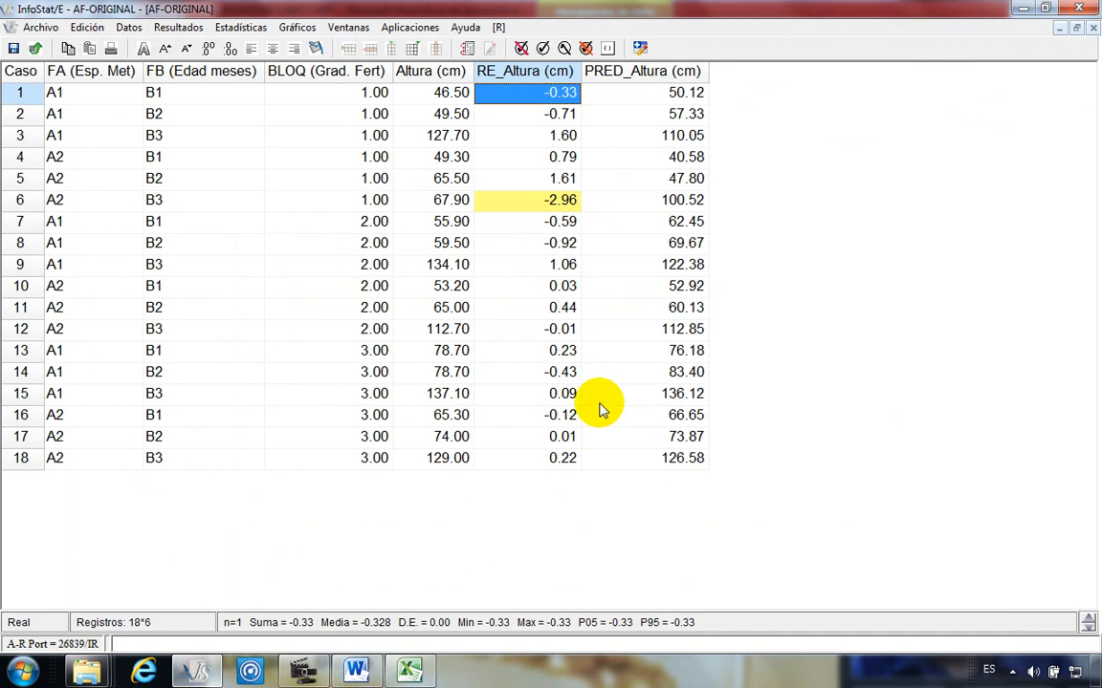
Step: Minimize the data table, enlarge the Q-Q plot window to 718 x 458 pixels and move it closer to the graph tools
left_click(1062, 29)
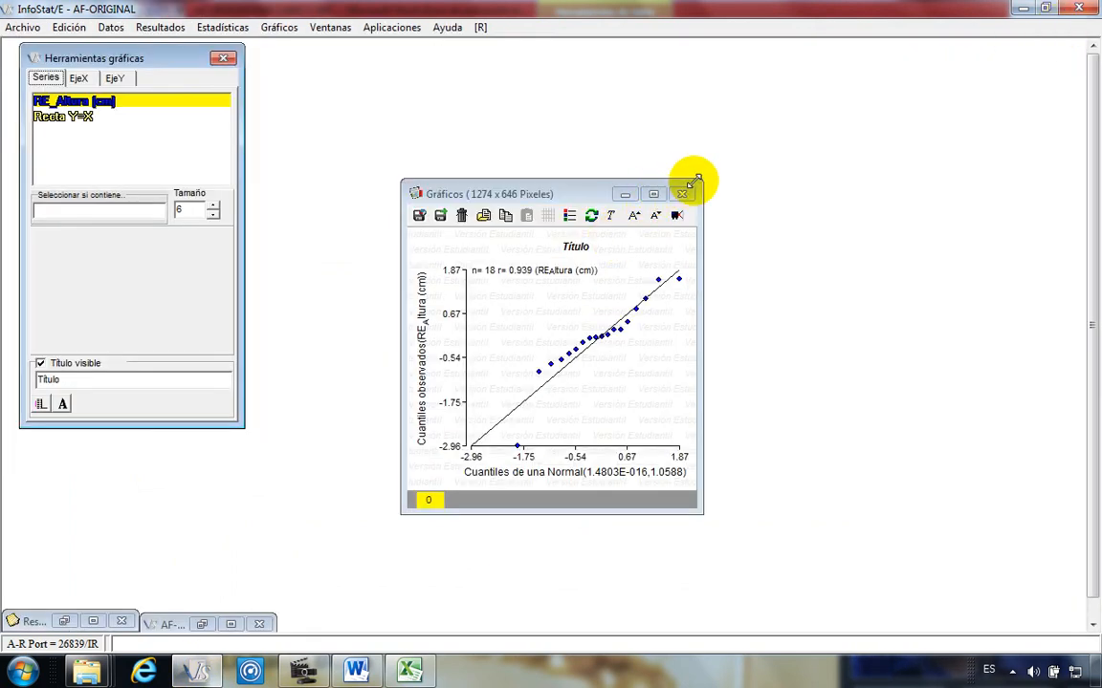
left_click_drag(701, 180, 882, 71)
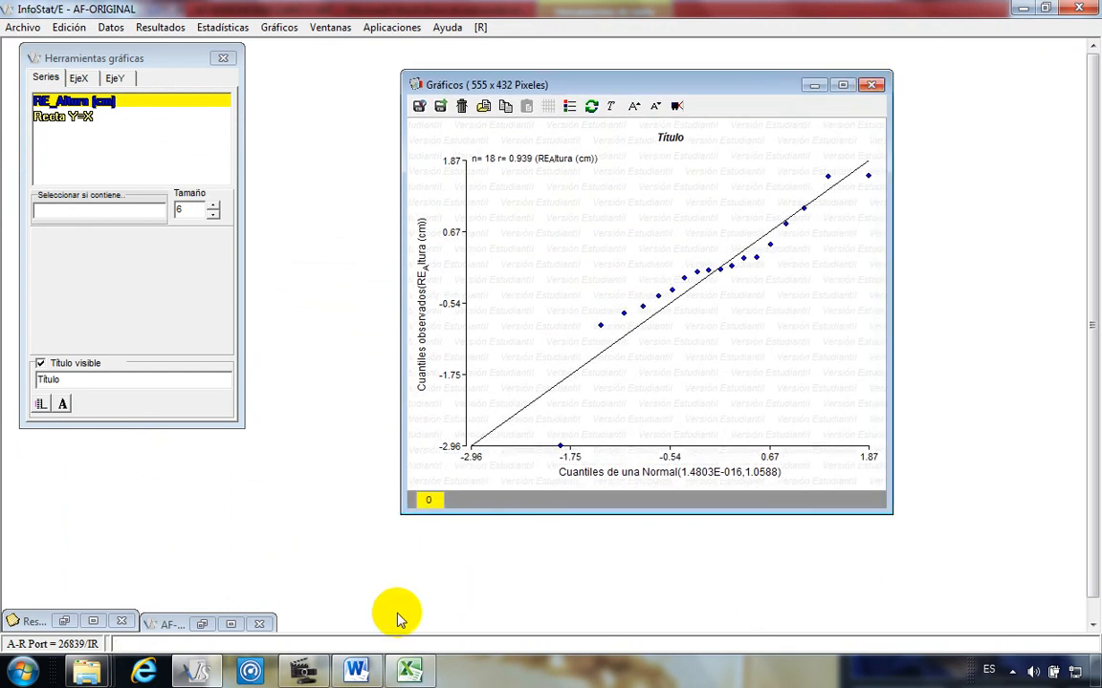
left_click_drag(416, 514, 332, 561)
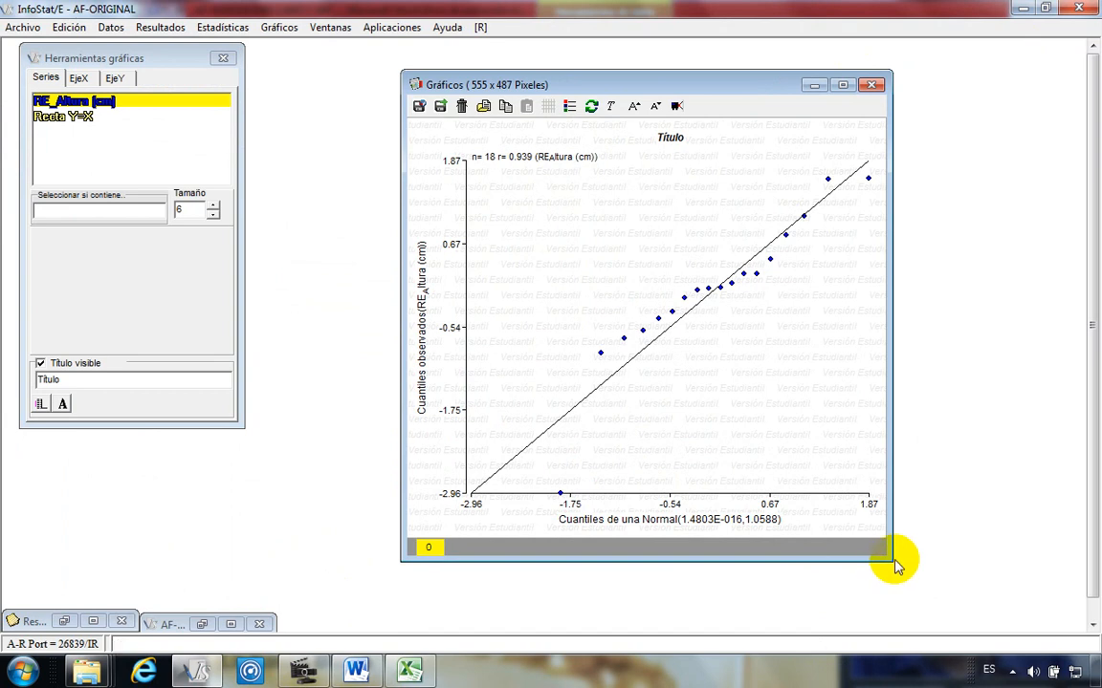
left_click_drag(889, 560, 1033, 533)
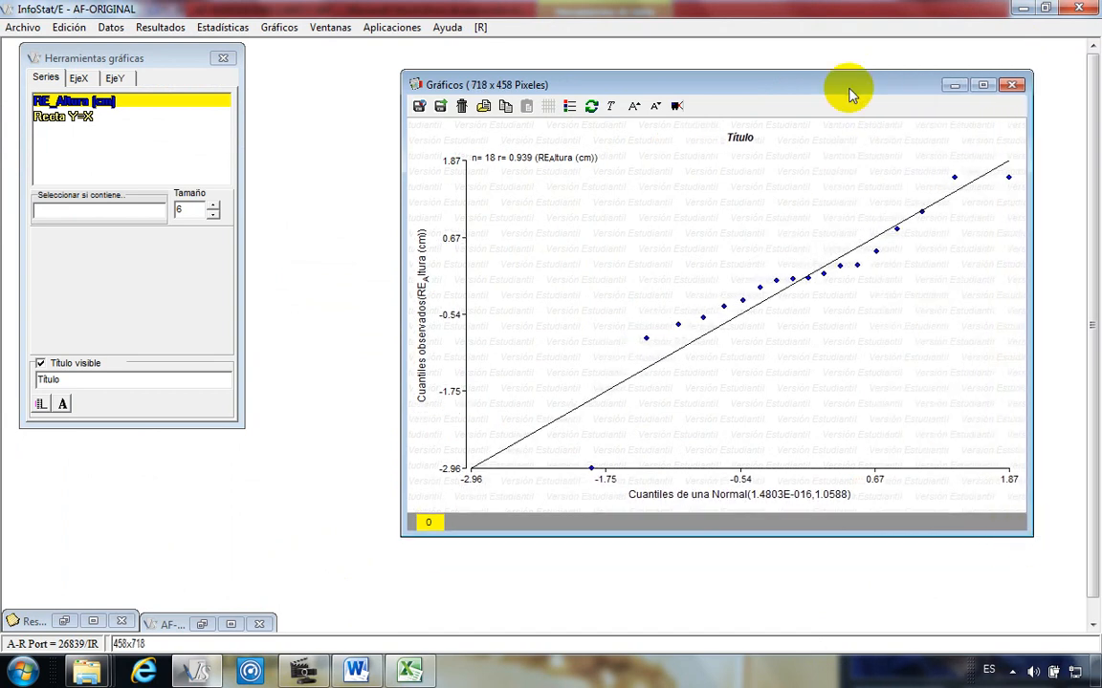
left_click_drag(847, 86, 764, 76)
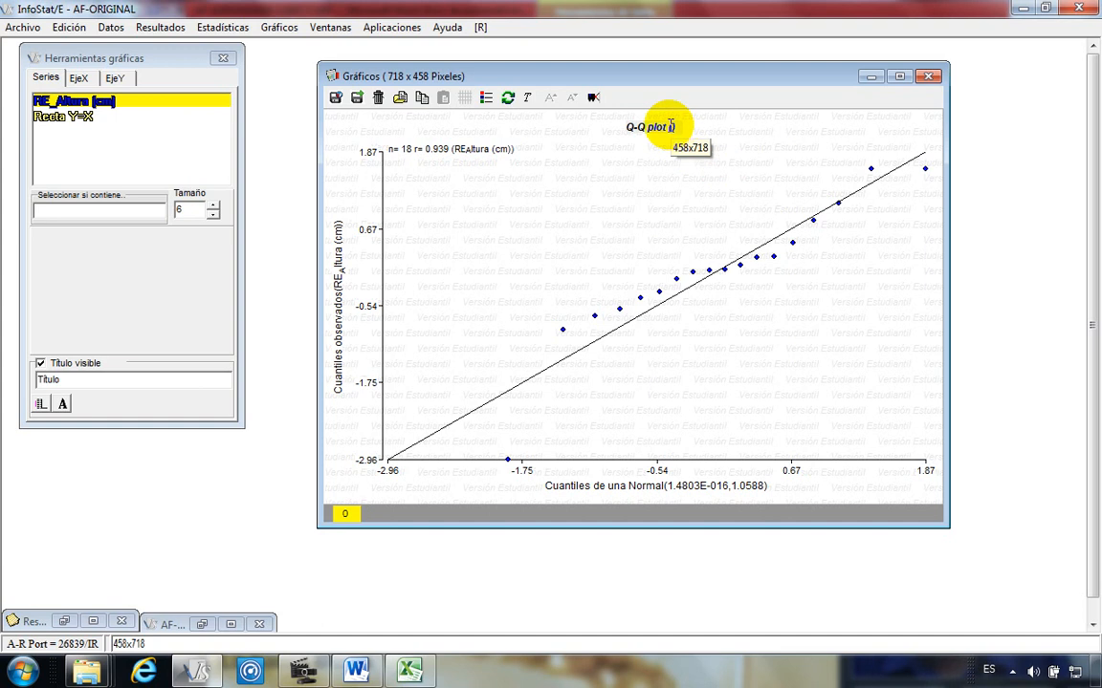
Step: Title the graph "Q-Q plot (Normalidad)" and enlarge its window to 743 x 489 pixels
left_click(672, 130)
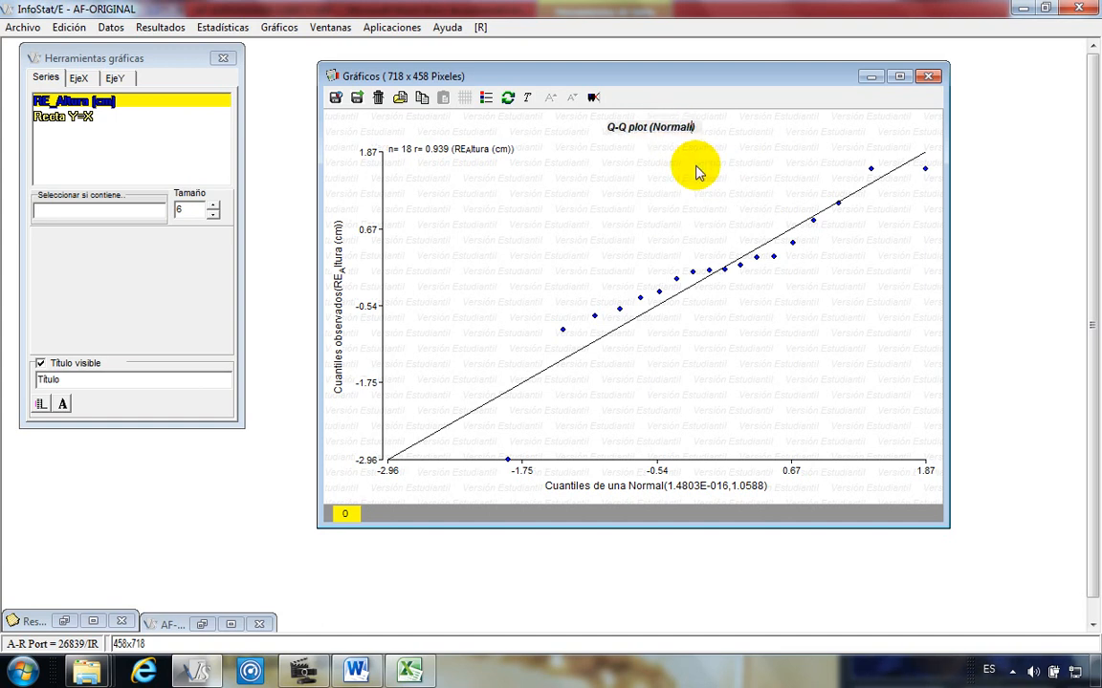
left_click(352, 128)
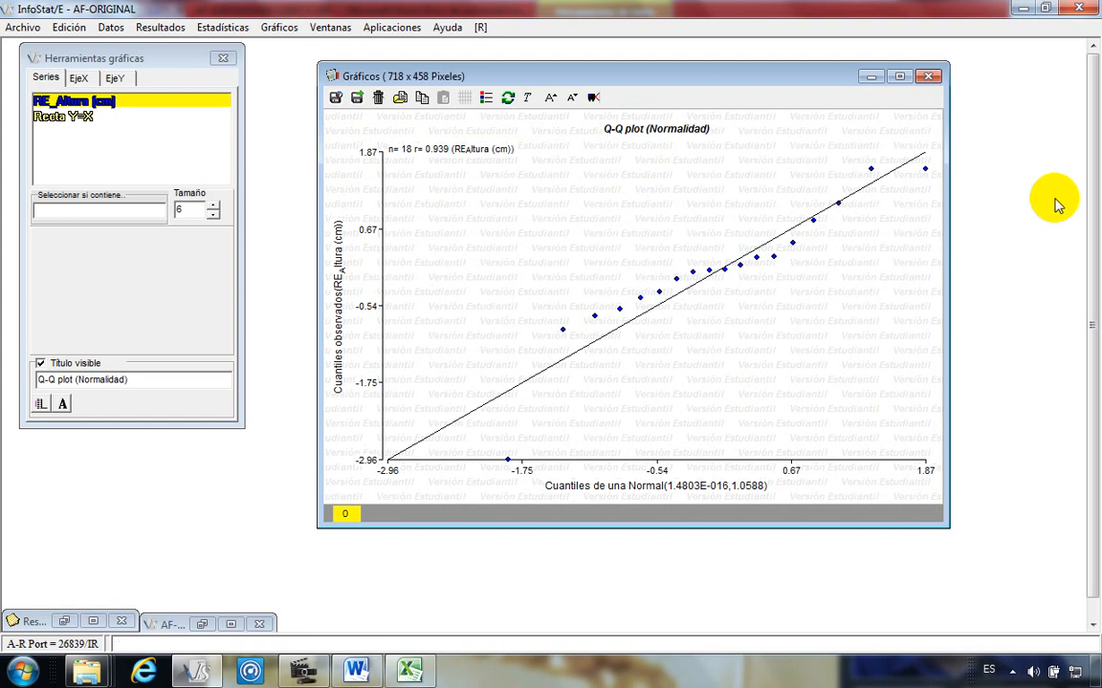
left_click_drag(945, 525, 968, 552)
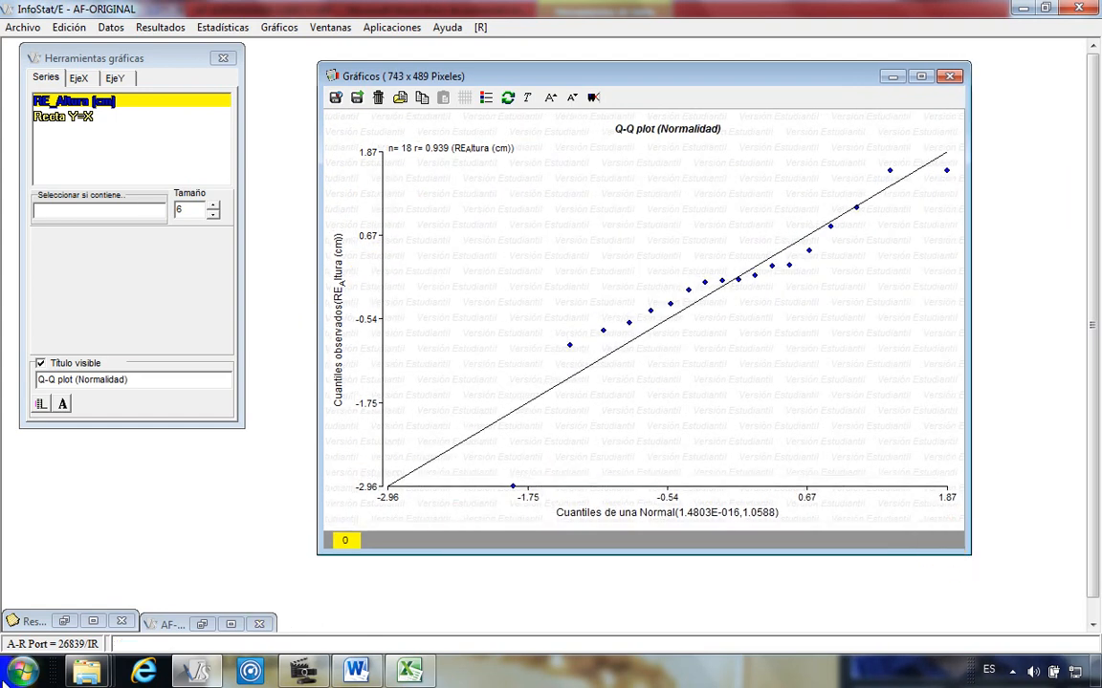
Step: Open Recortes, capture the whole Q-Q plot (Normalidad) graph area and copy the snip
left_click(16, 674)
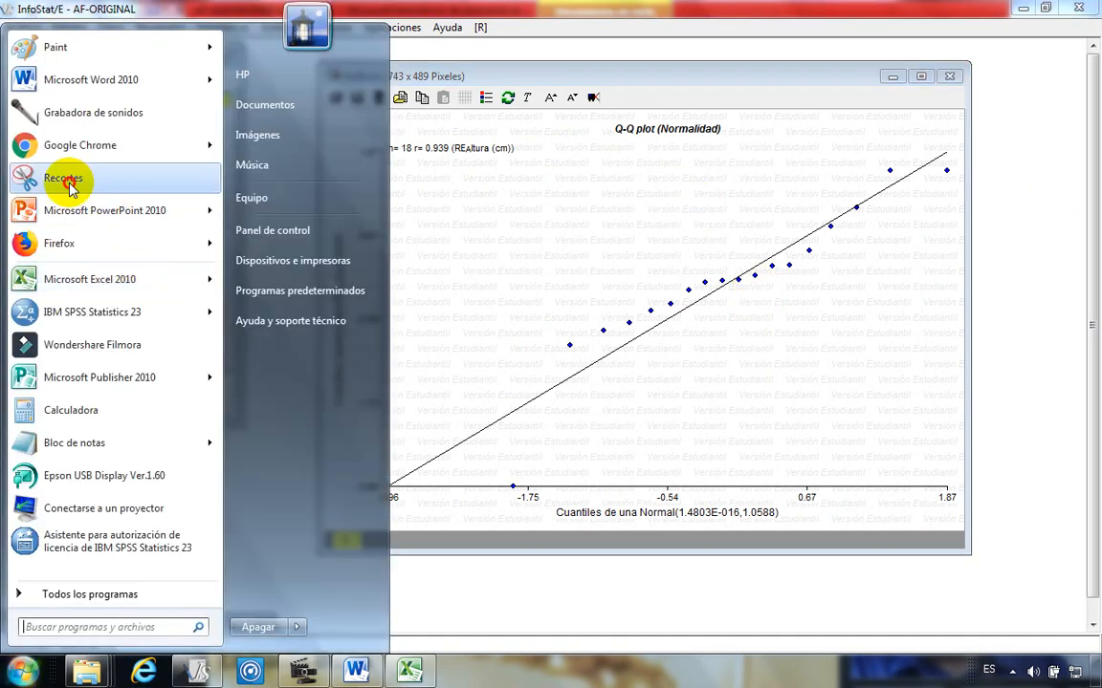
left_click(389, 287)
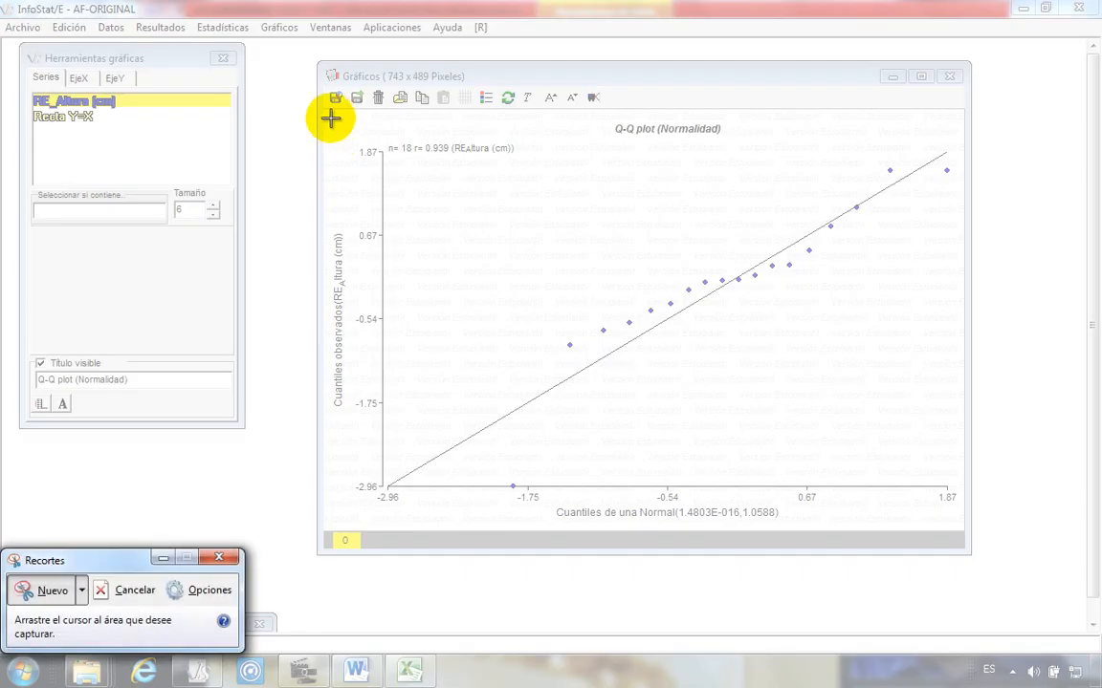
left_click_drag(329, 117, 964, 531)
right_click(392, 127)
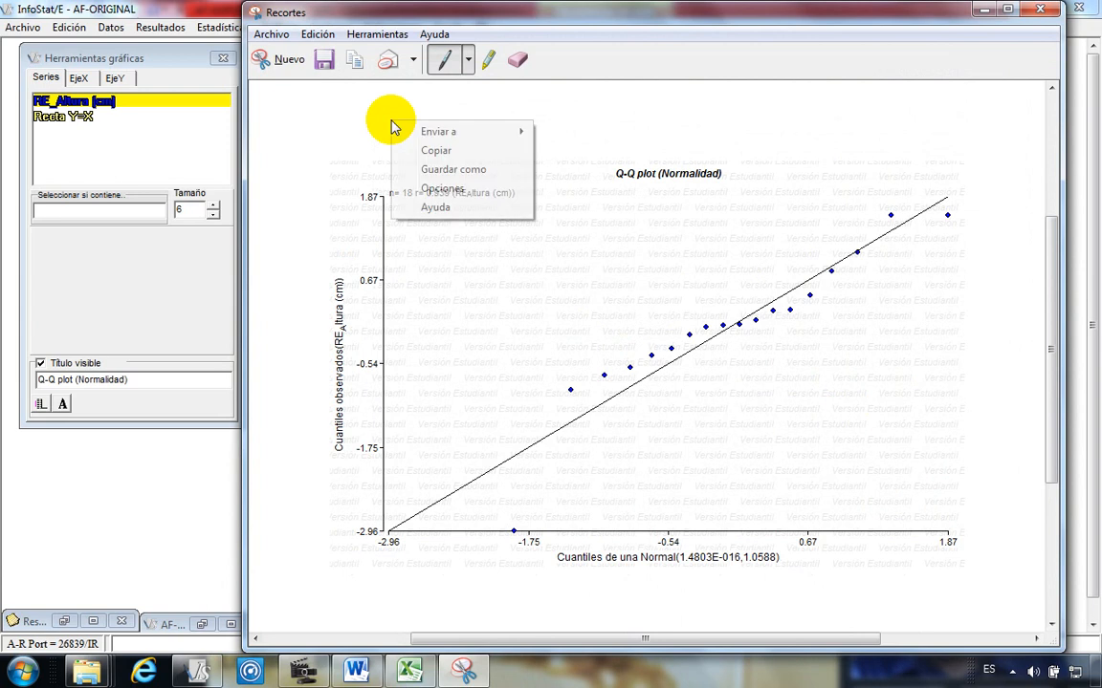
left_click(455, 151)
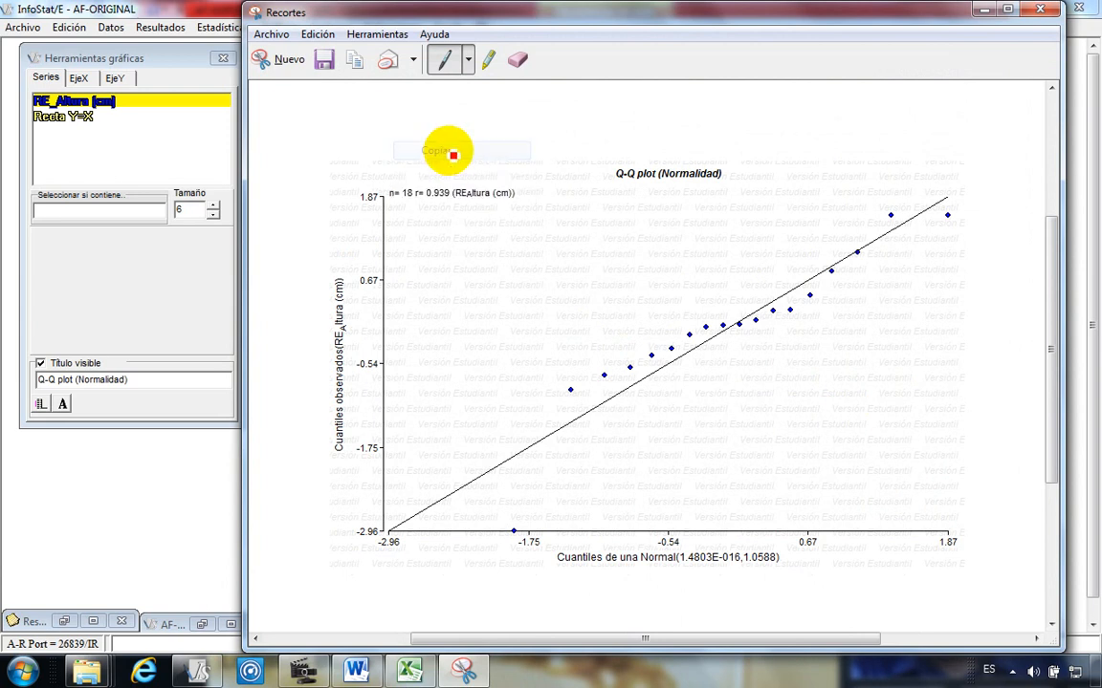
Step: Paste the Q-Q plot snip into the Word document below the normality criterion and shrink it to about 7.69 by 11.78 cm
left_click(357, 673)
left_click(296, 344)
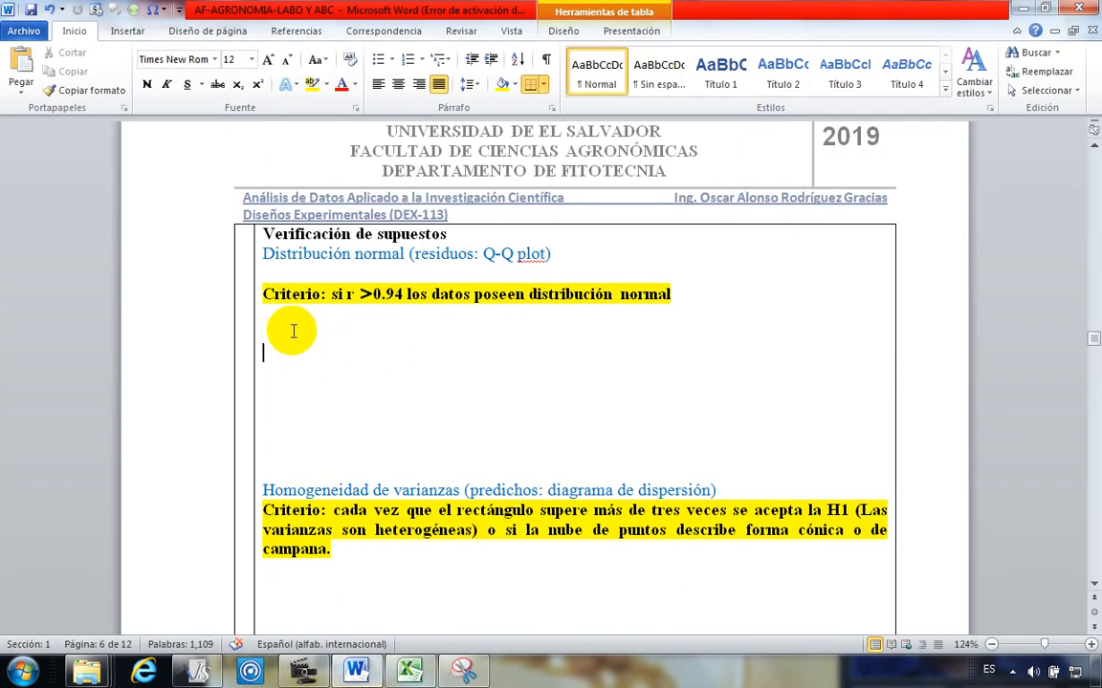
key("ctrl+v")
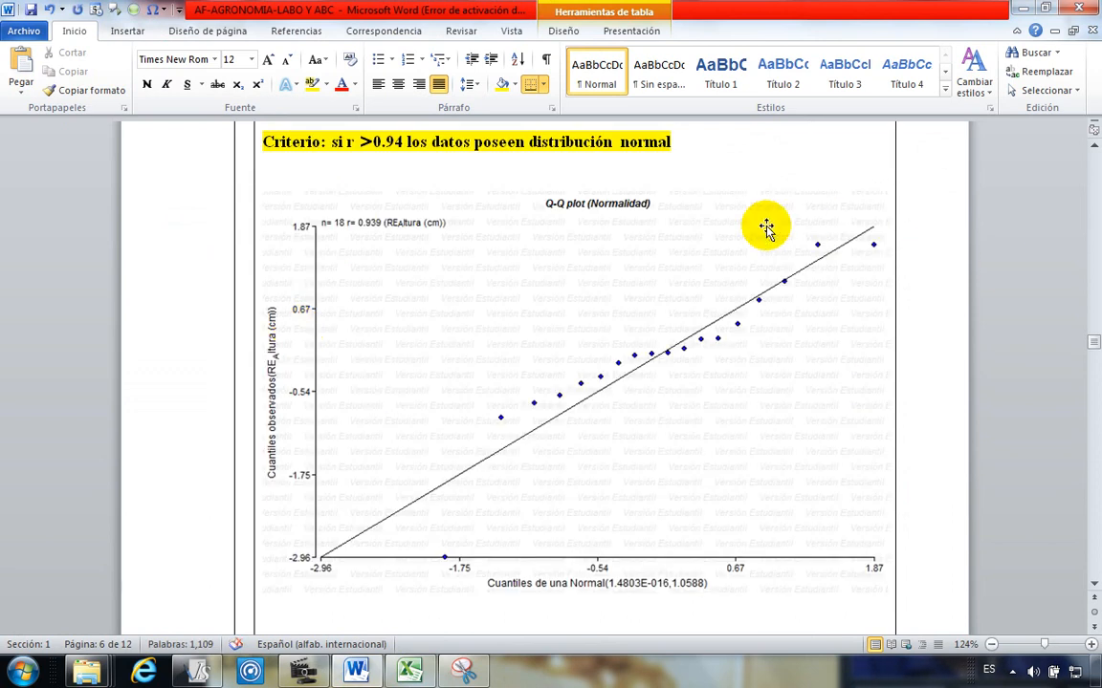
left_click(732, 307)
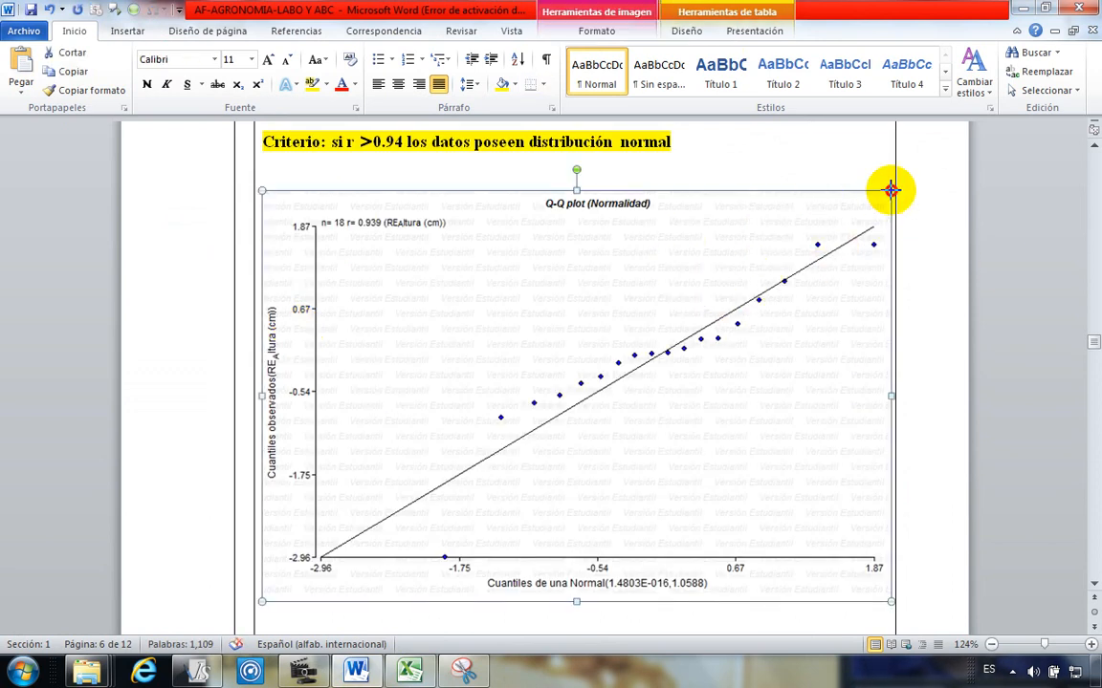
left_click_drag(891, 190, 738, 316)
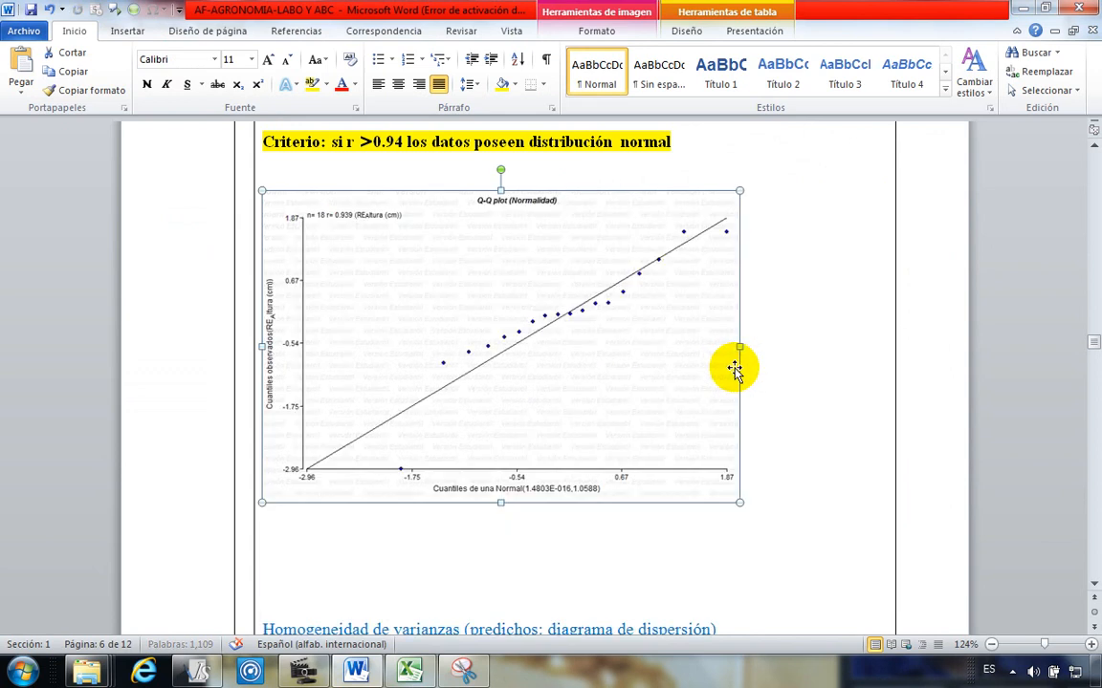
mouse_move(732, 199)
left_mouse_down()
mouse_move(728, 212)
mouse_move(723, 189)
mouse_move(739, 184)
left_mouse_up()
left_click(789, 302)
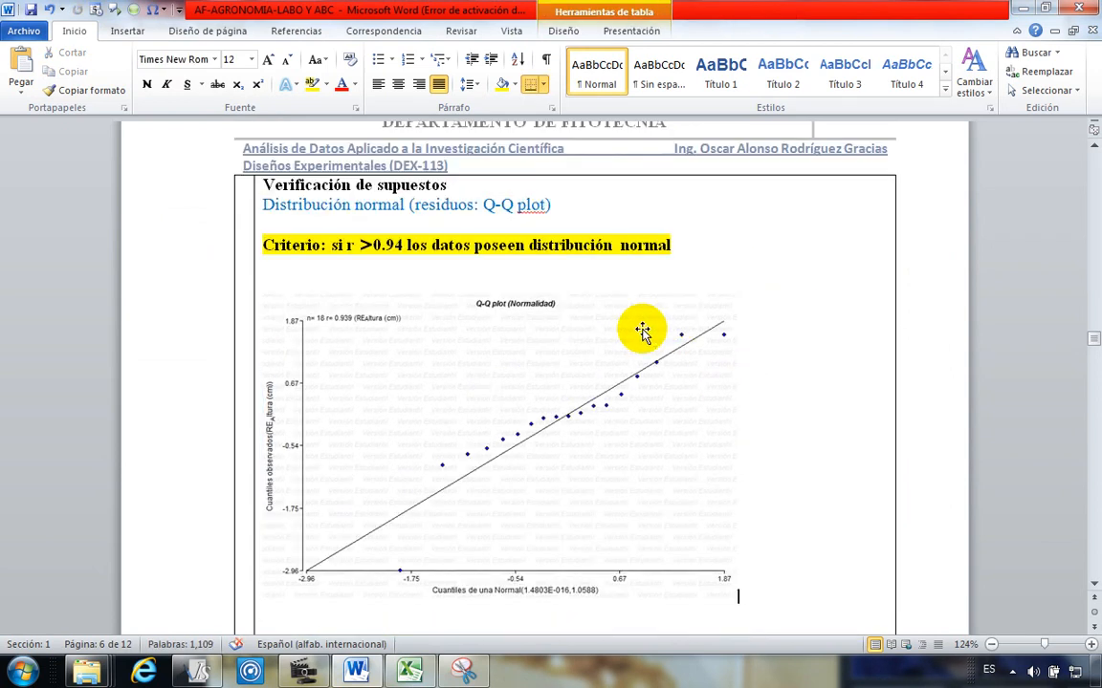
Step: Center the Q-Q plot picture and apply a brighter brightness and contrast correction that fades out the watermark
scroll(469, 309, "up", 2)
left_click(506, 334)
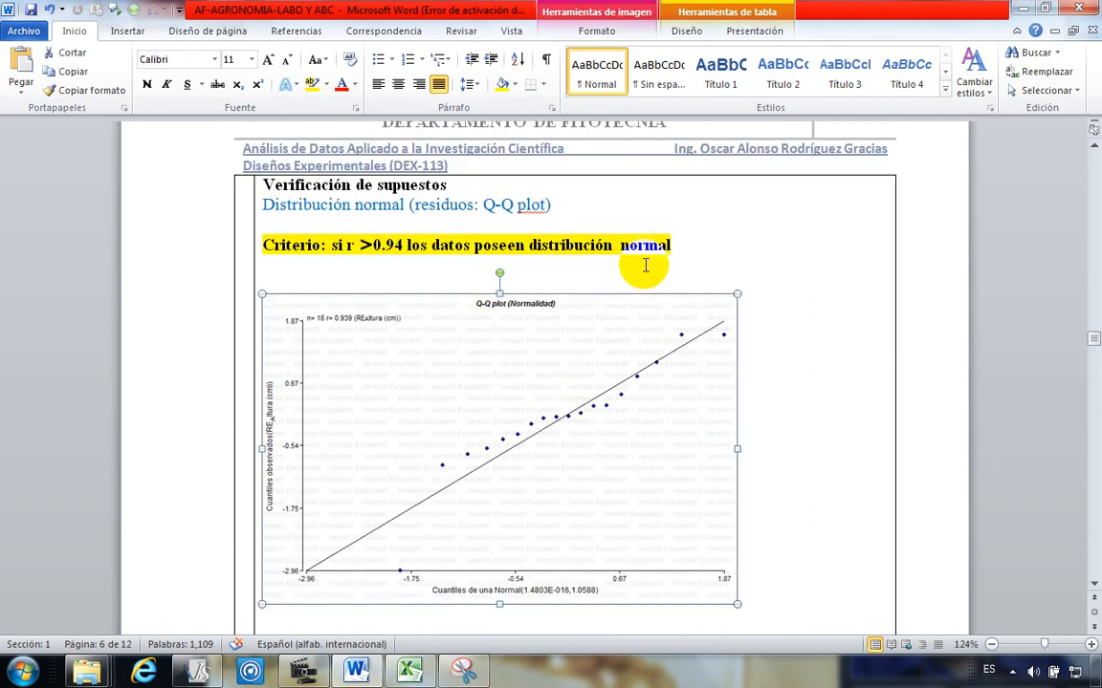
left_click(395, 87)
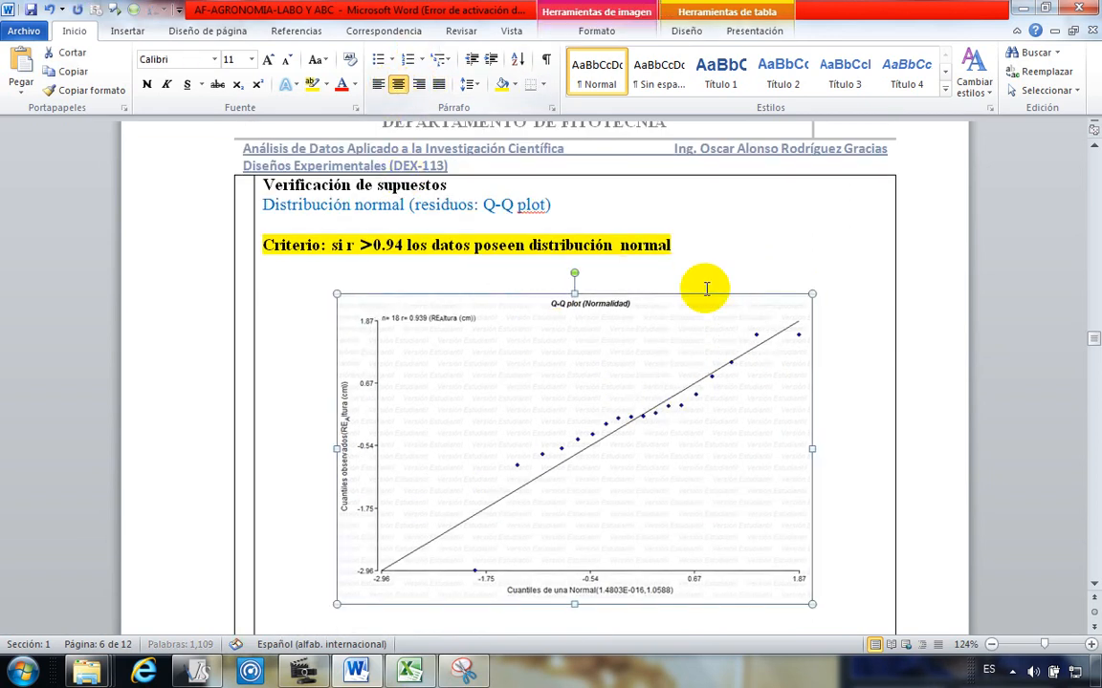
left_click(597, 32)
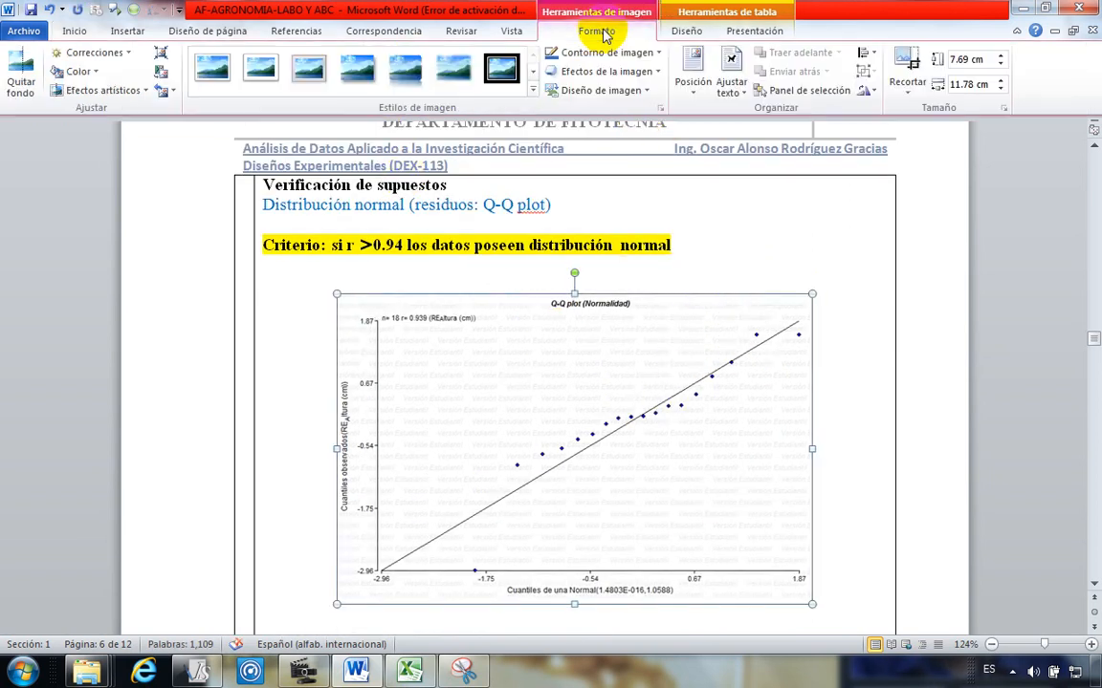
left_click(134, 56)
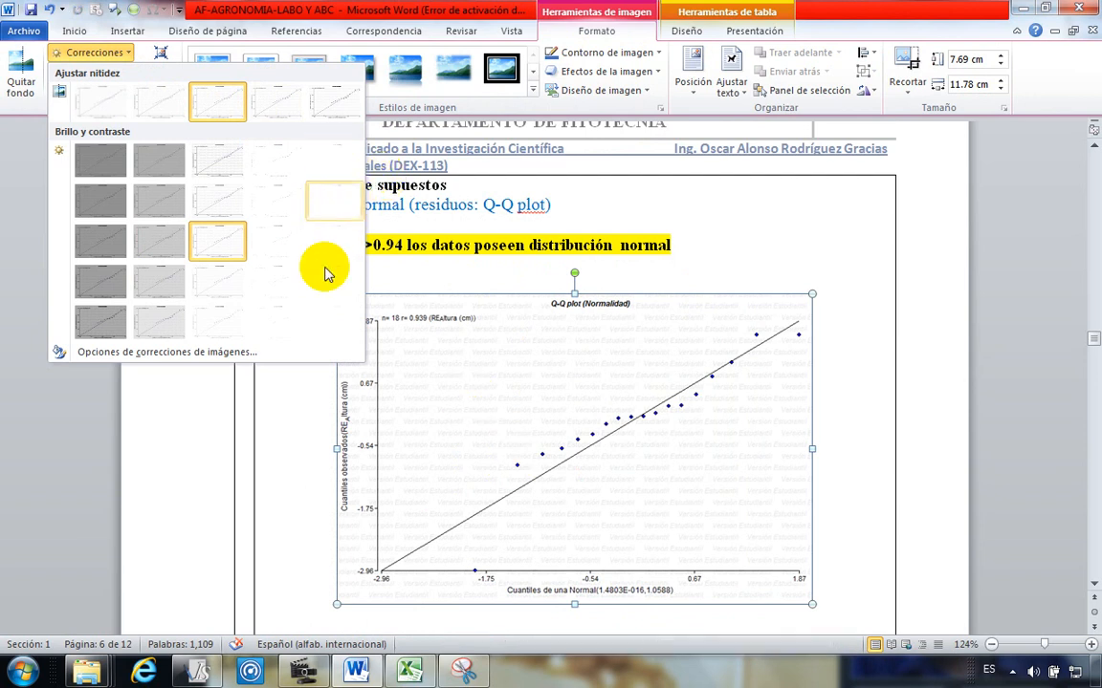
left_click(277, 252)
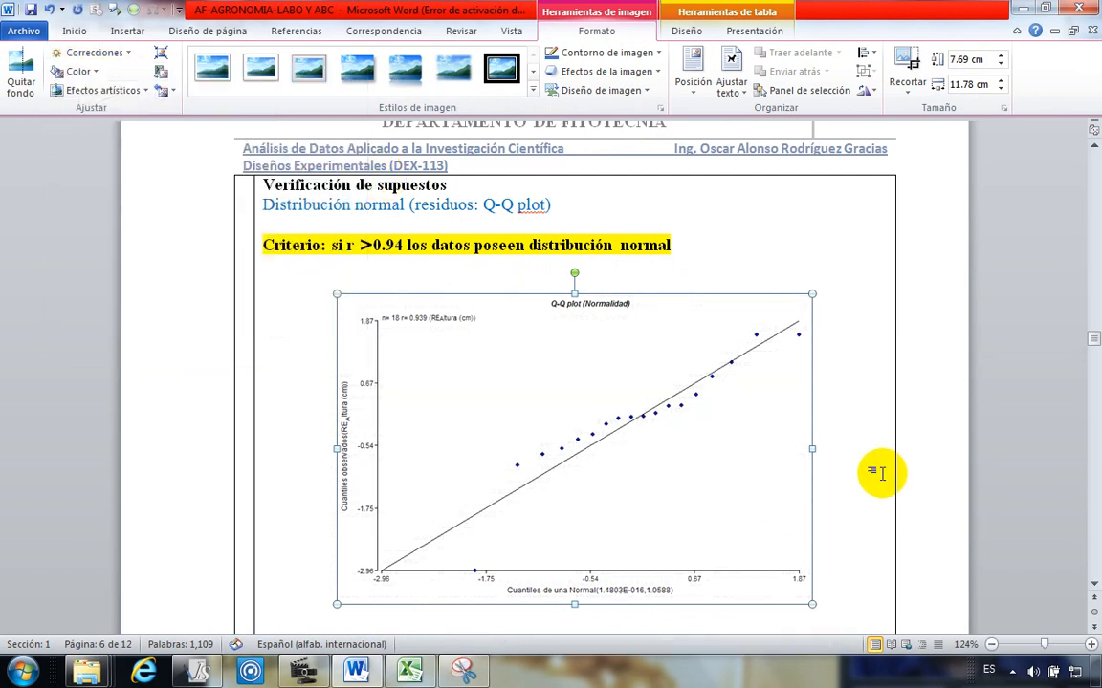
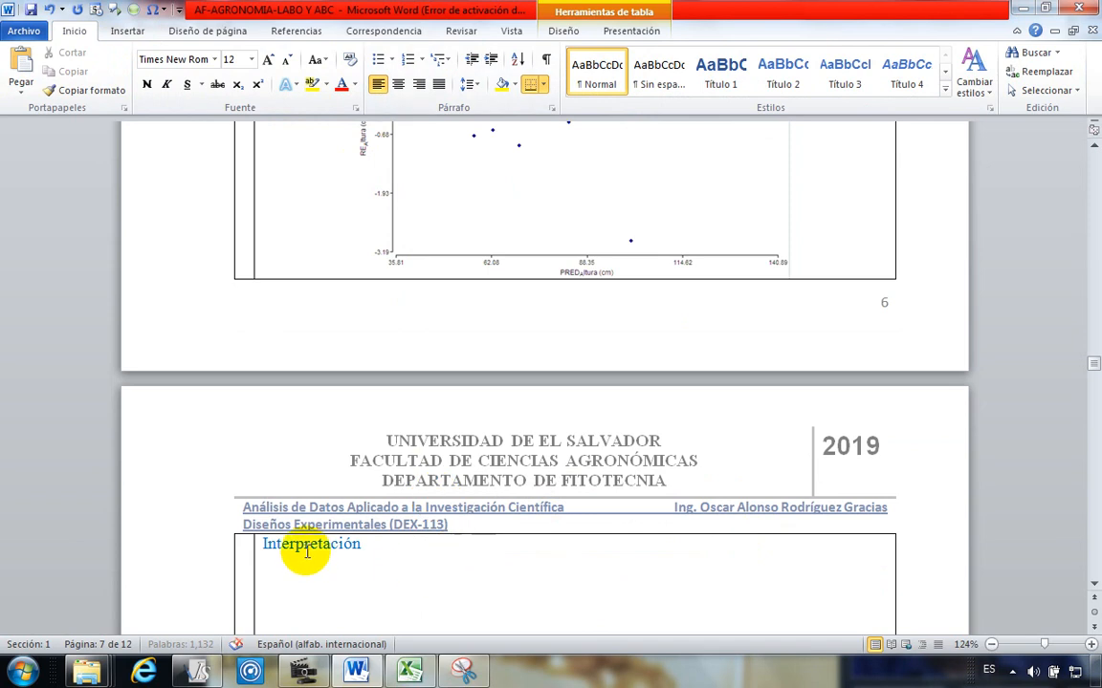
Step: Start a justified paragraph under the dispersion diagram's Interpretación: "Gráficamente se puede observar que la nube de puntos esta dispersa, por lo tanto"
left_click(298, 568)
left_click(398, 547)
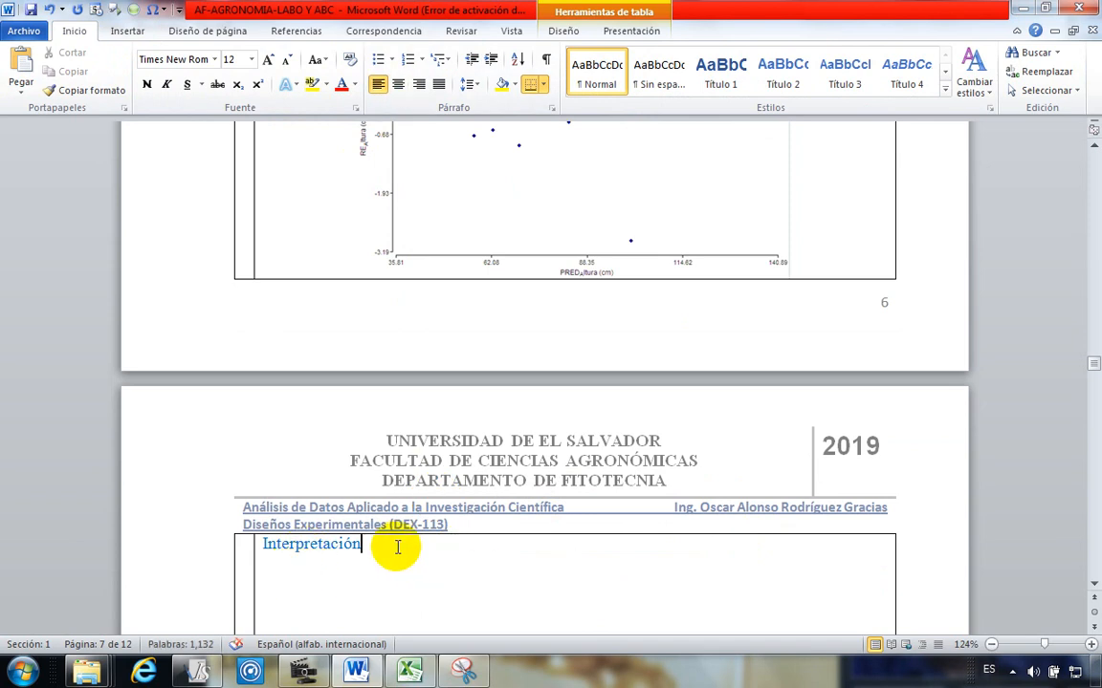
key("Return")
left_click(440, 85)
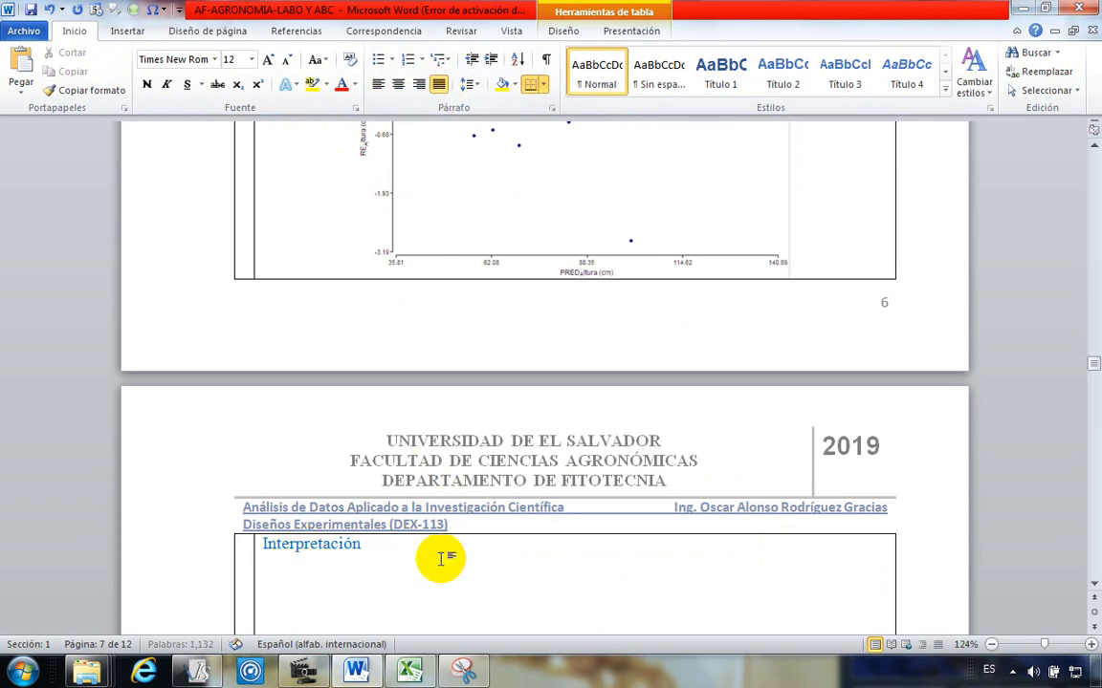
type("Gra")
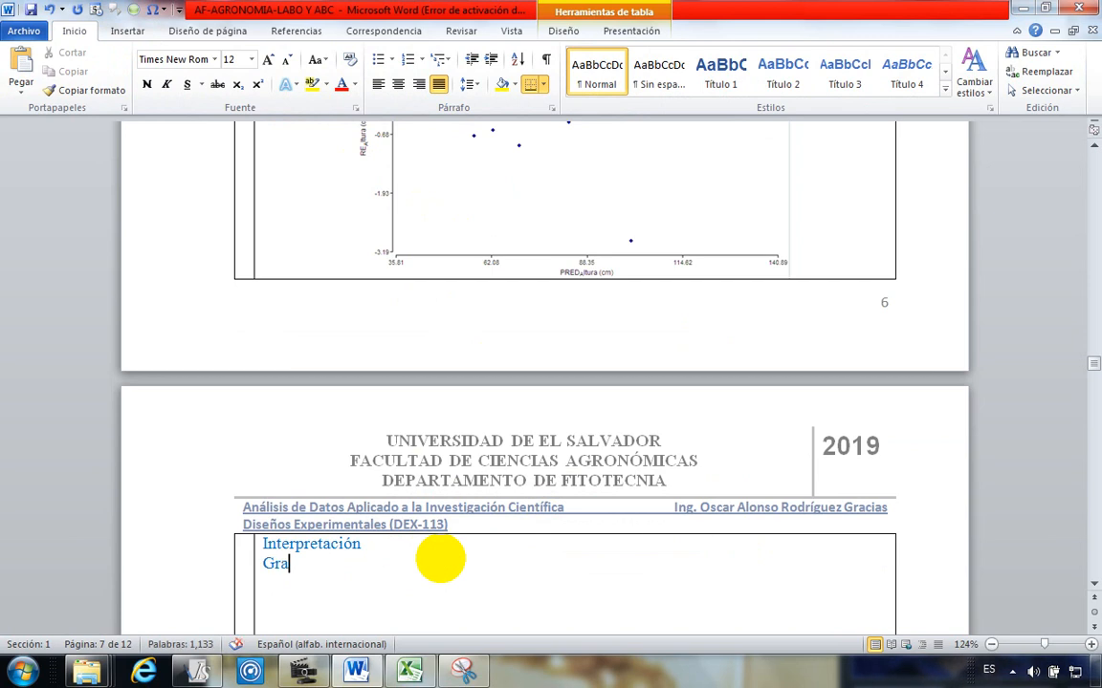
key("BackSpace")
type("áficamente")
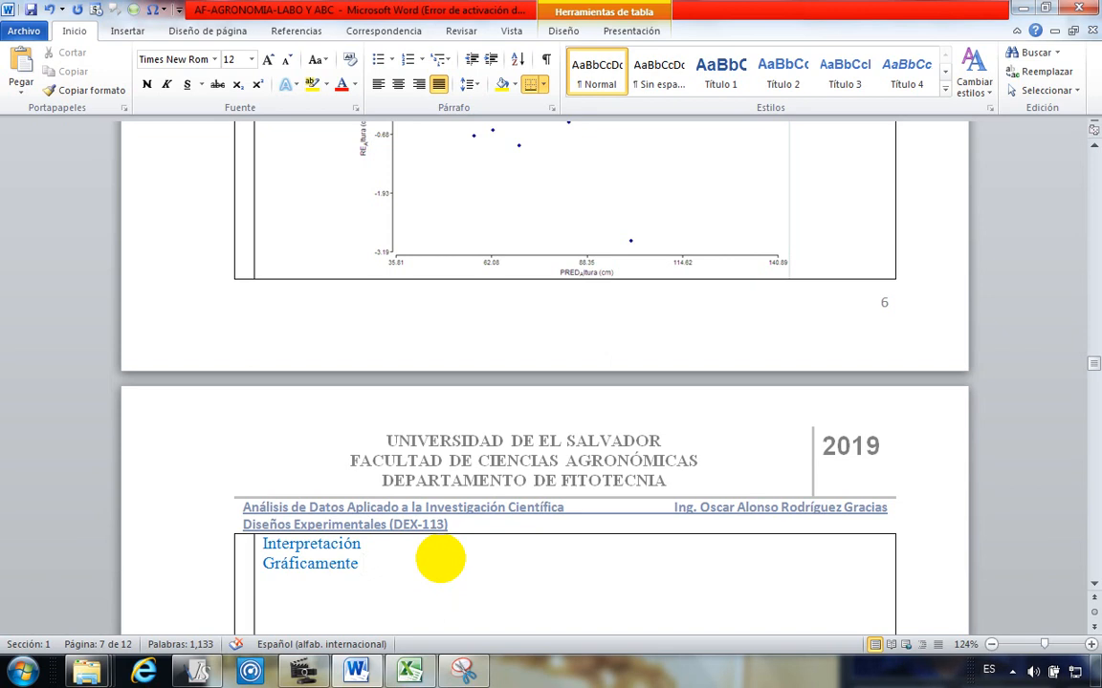
type(" se pue")
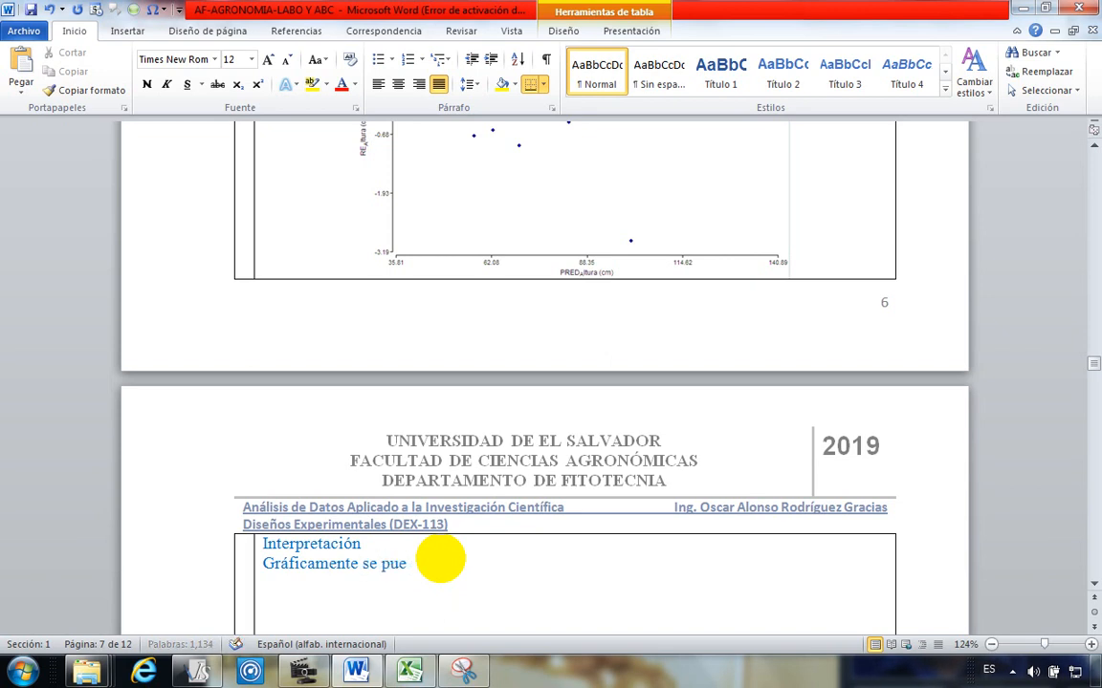
type("de ob")
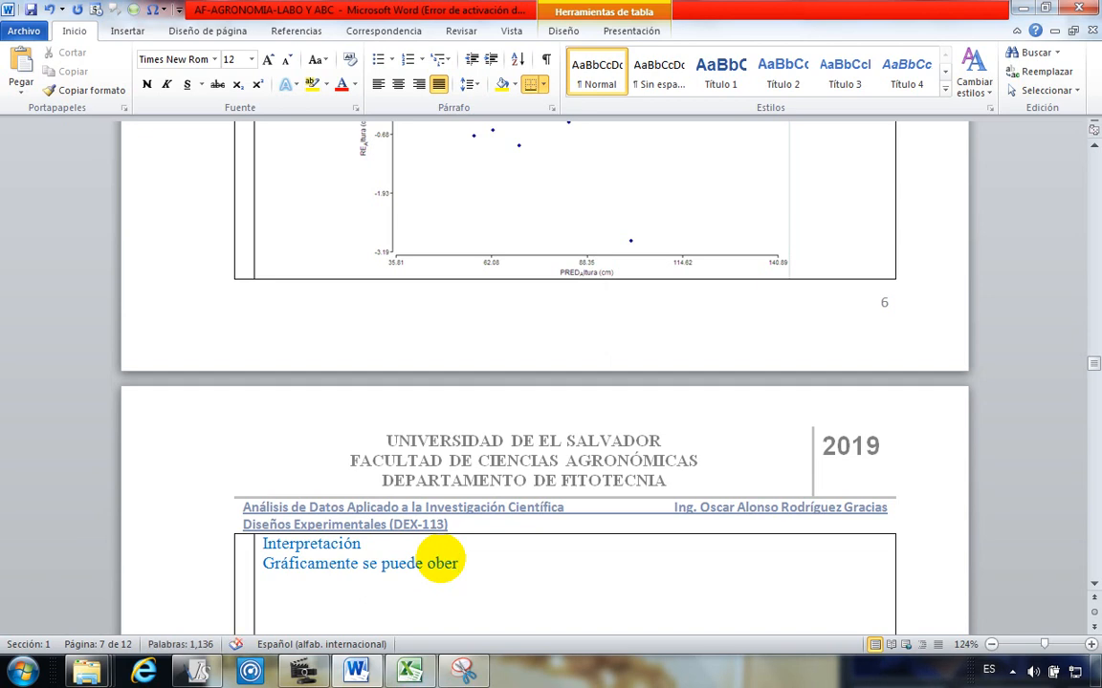
type("servar que la nube de p")
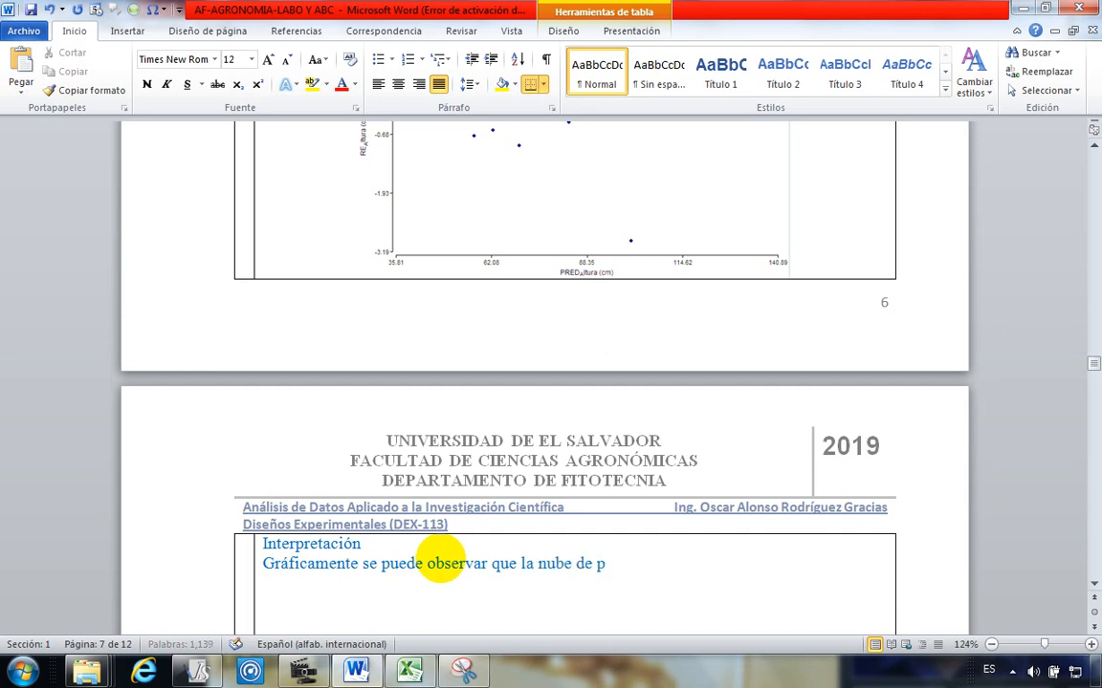
type("untos esta dispersa, por lo tanto")
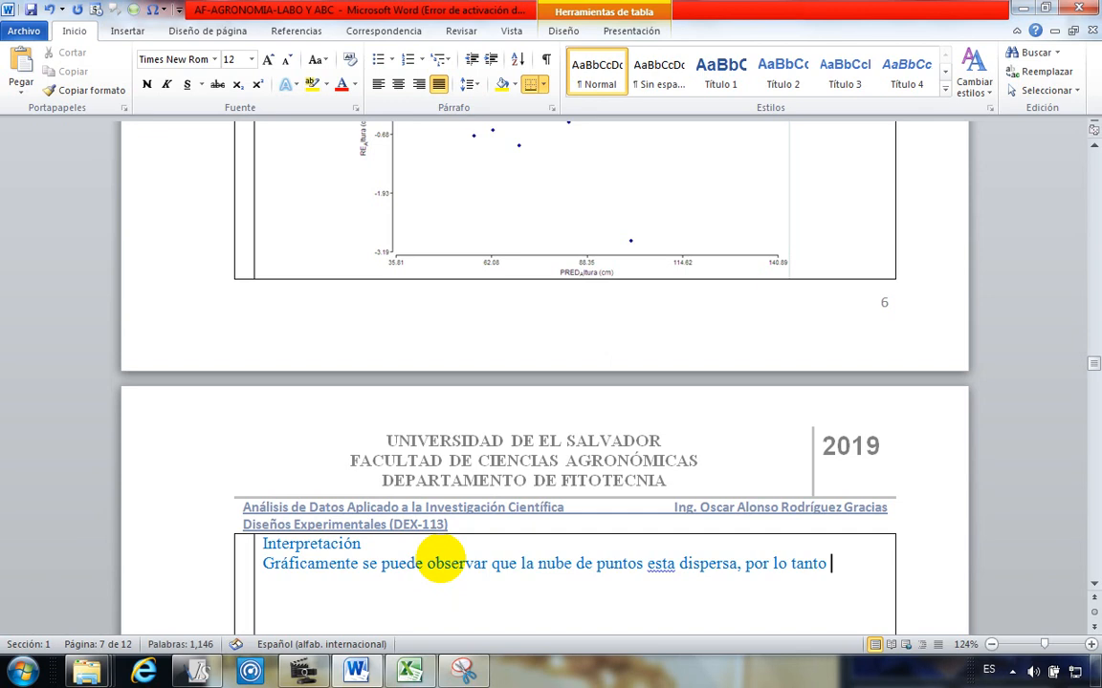
Step: Continue the interpretation with "se afirma que los tratamientos en estudio poseen varianzas homogéneas"
type("se afirma")
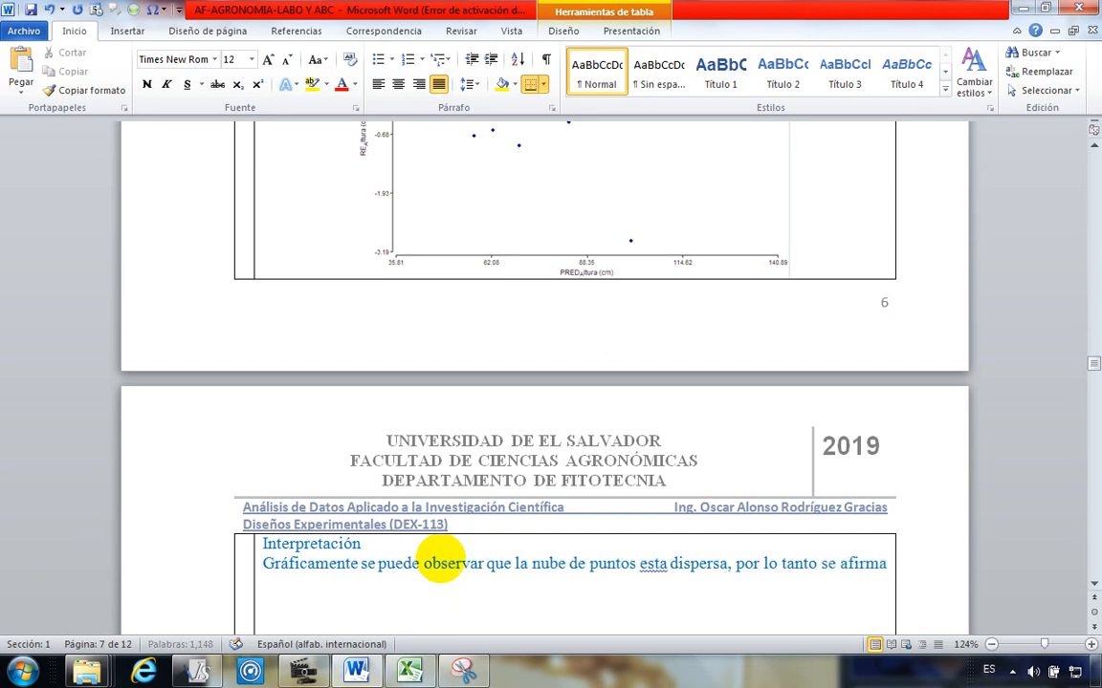
type(" qeu")
key("BackSpace")
key("BackSpace")
type("u")
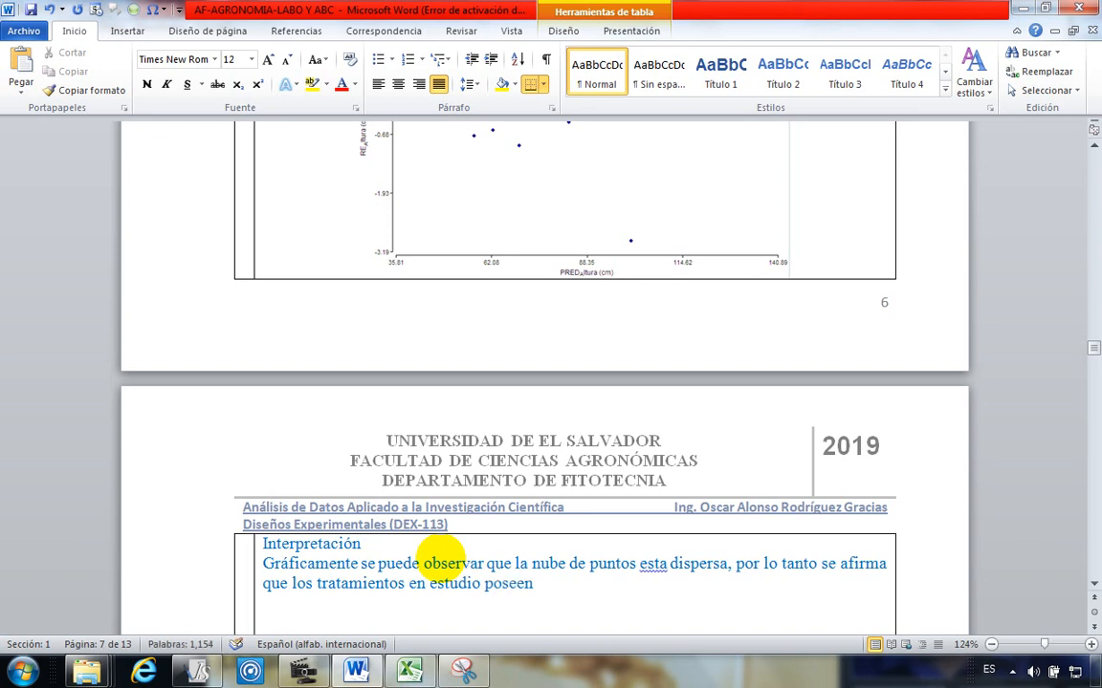
type("varianzas")
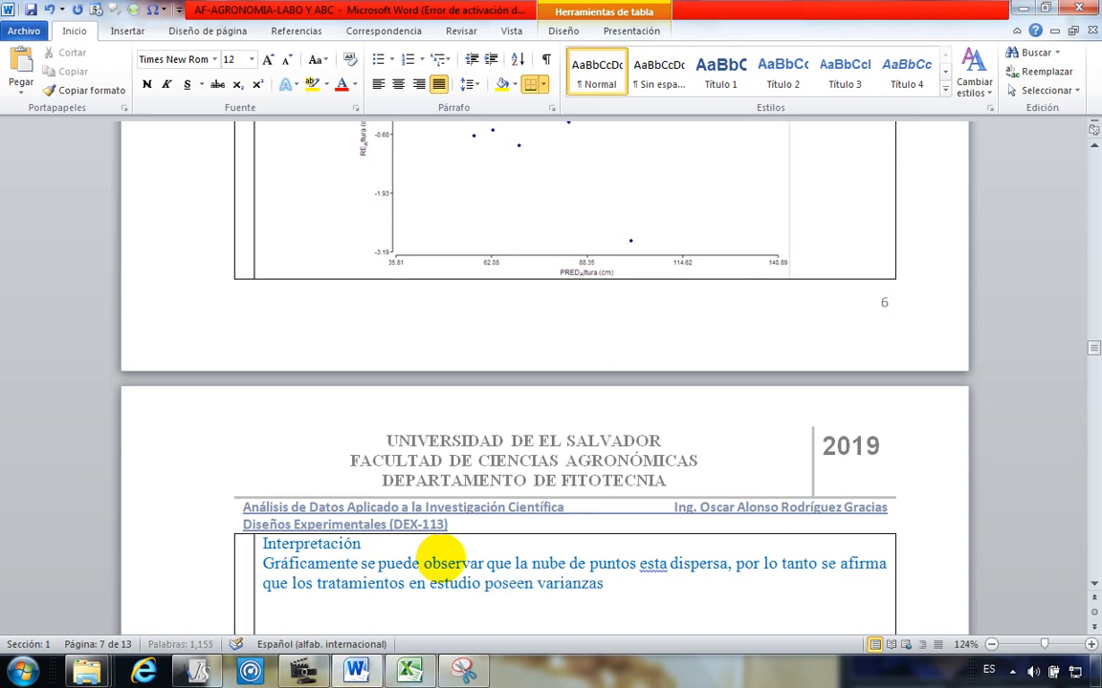
type(" hom")
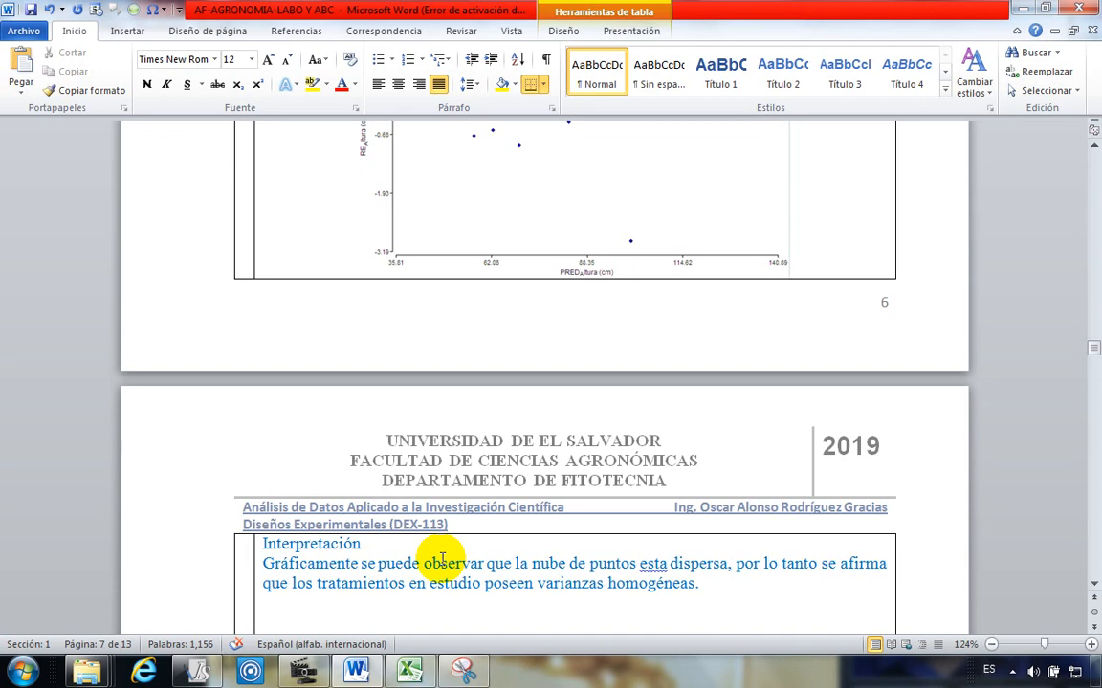
type("ogéneas.")
Step: Finish the sentence with ", y se procede a ejecutar el análisis de varianza tal y como han sido registrados en campo."
key("BackSpace")
type(", y se procede")
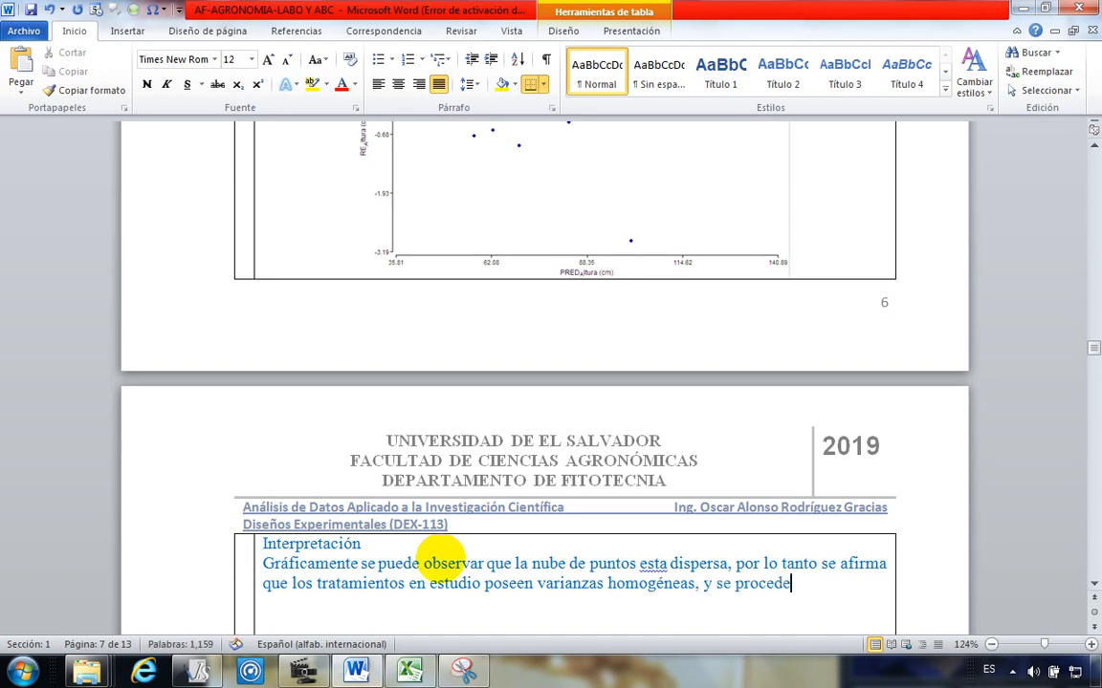
type(" a ejecuta")
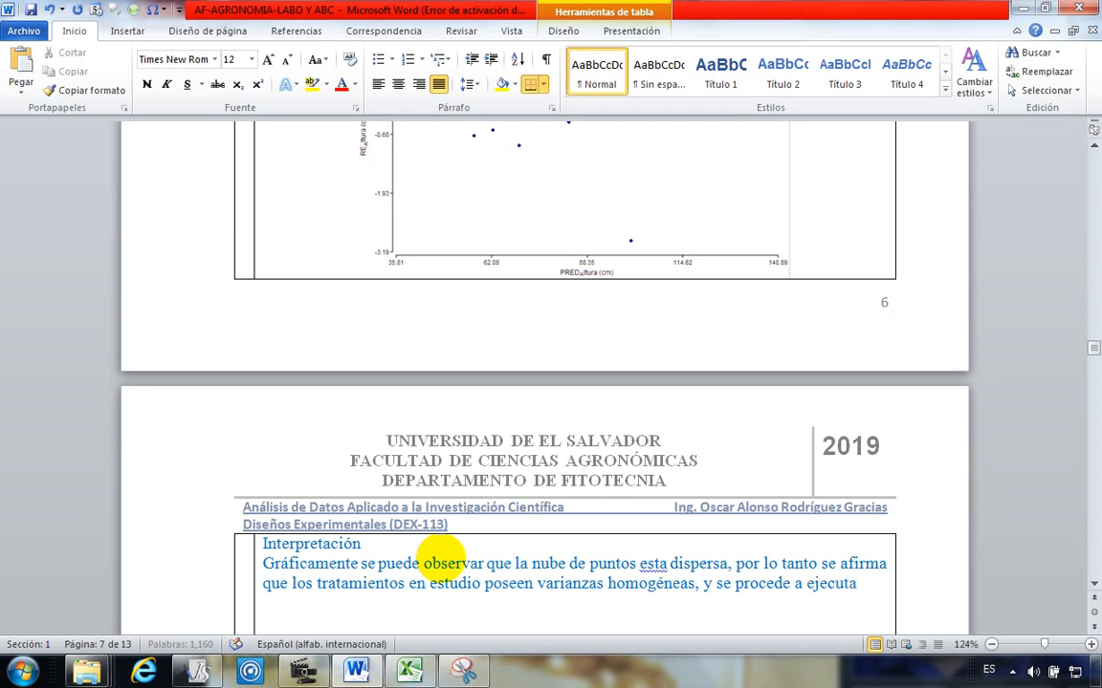
type("r el ana")
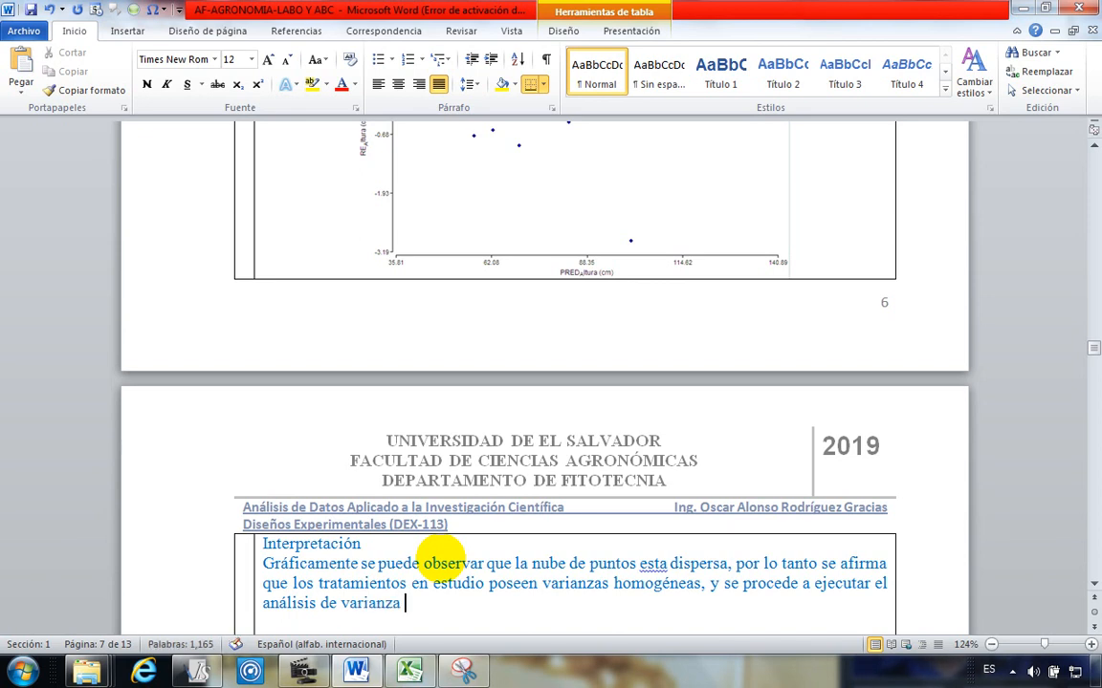
type("t")
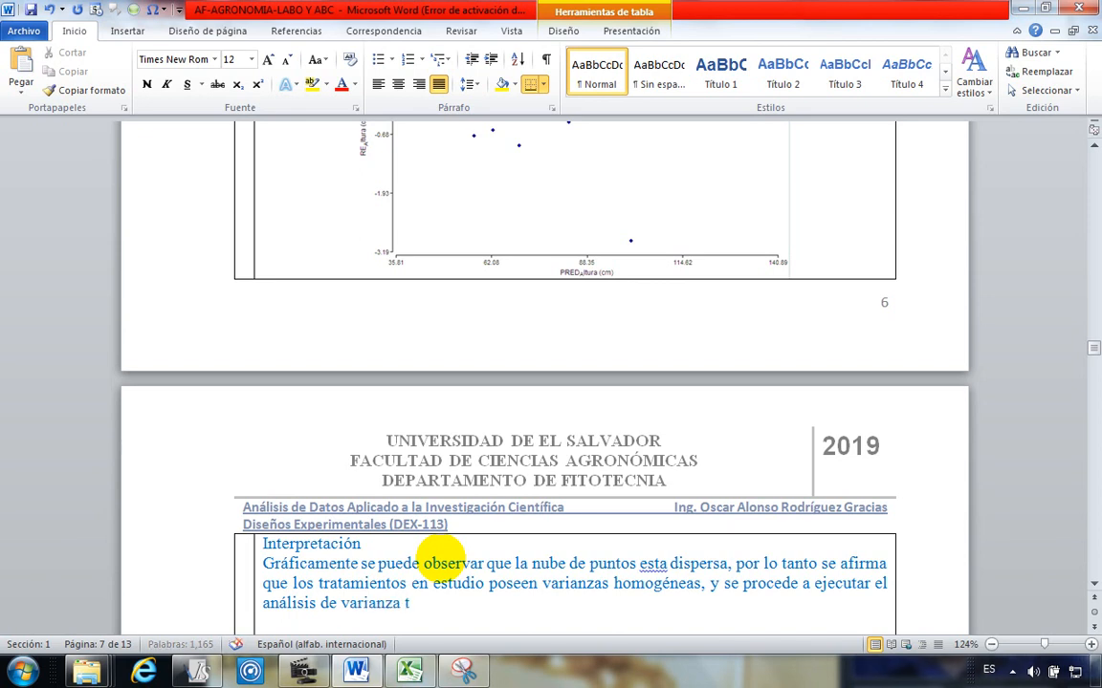
type("al y como")
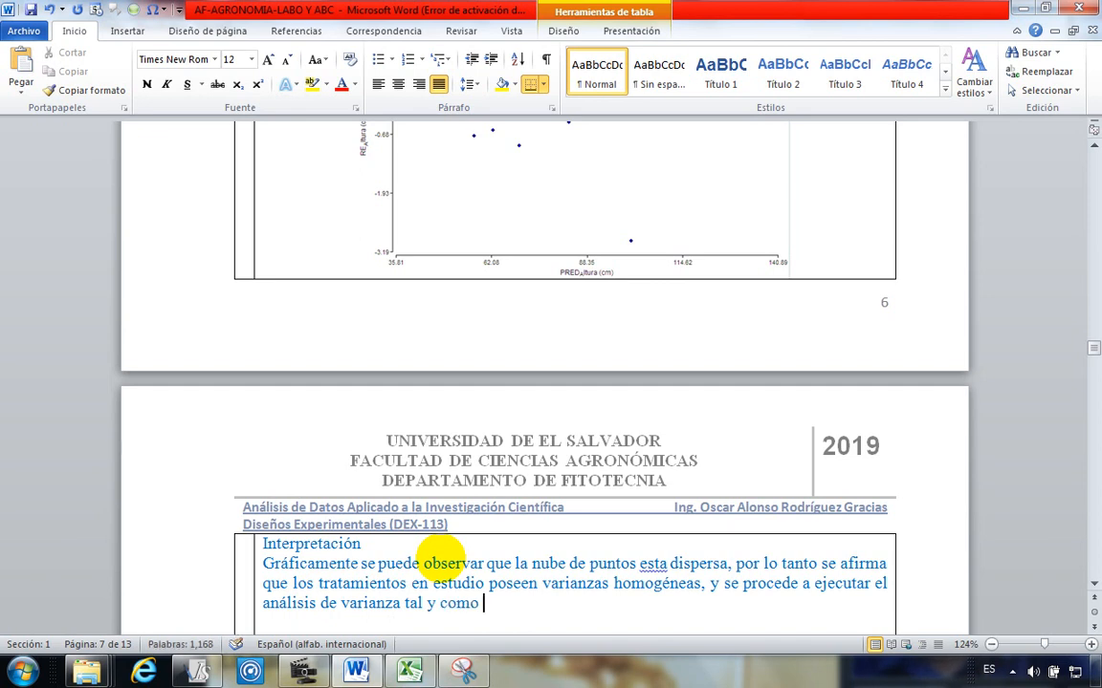
type(" han sido registrados en campo.")
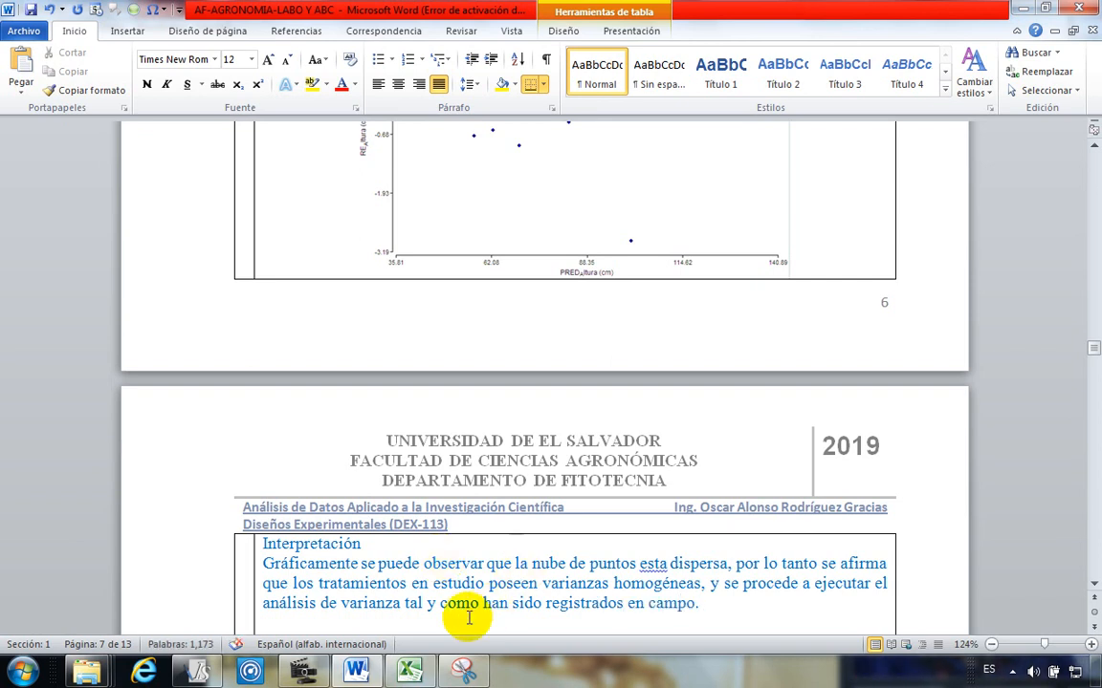
Step: Review the Verificación de supuestos section, from the Q-Q plot and dispersion diagram to both interpretations
scroll(376, 561, "down", 4)
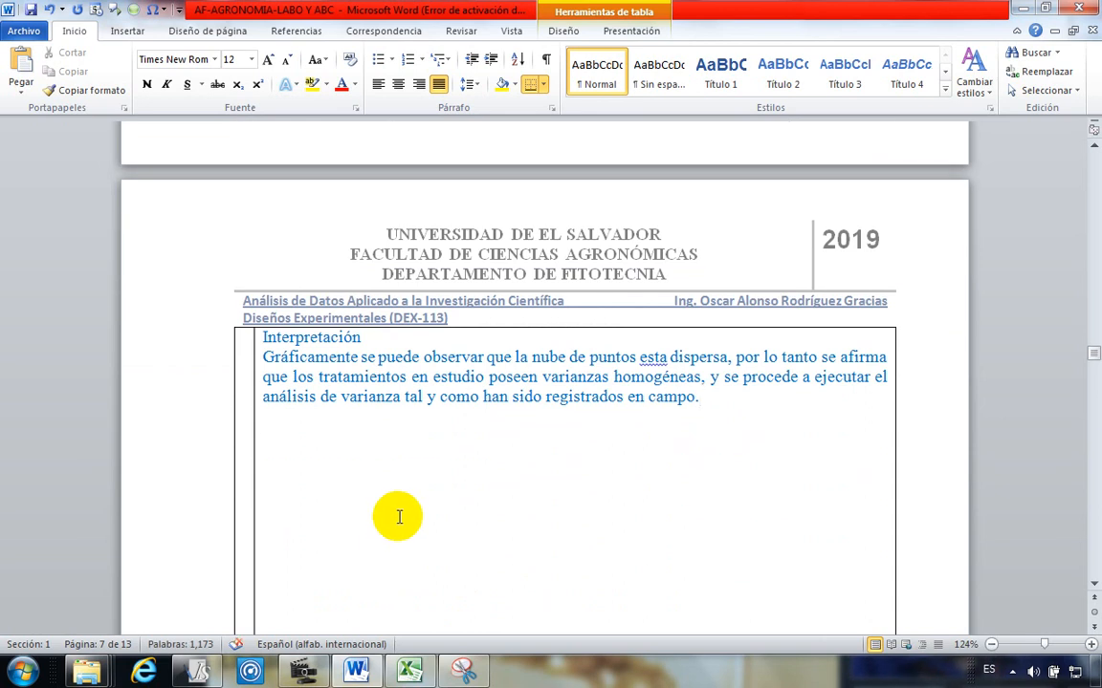
left_click(398, 473)
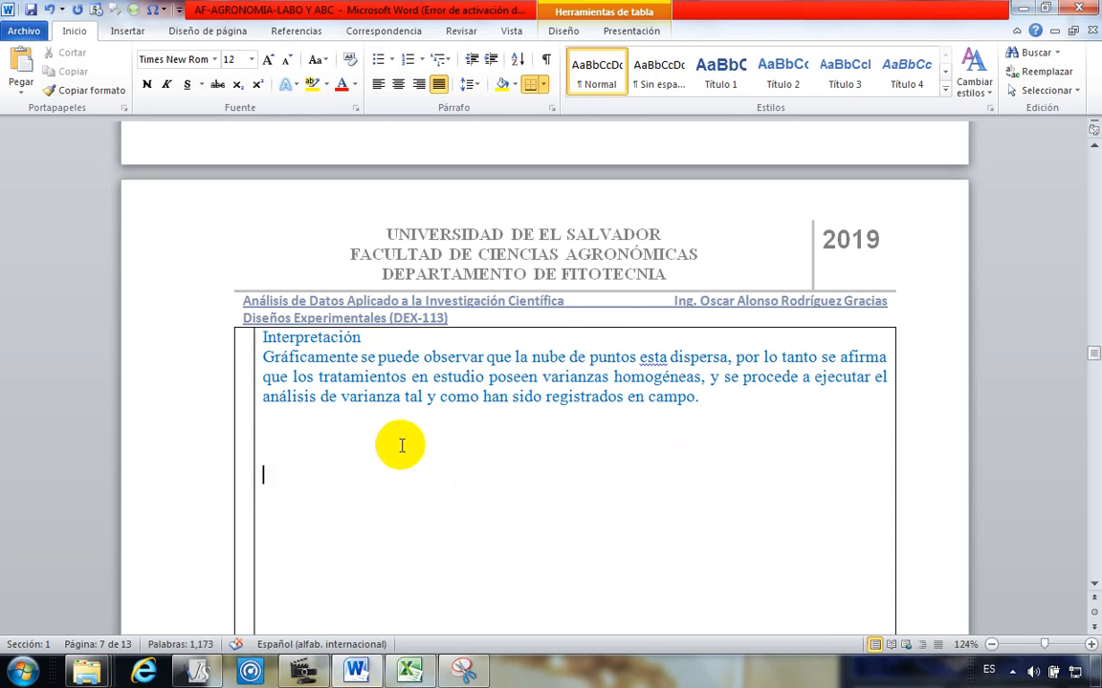
scroll(373, 497, "up", 2)
scroll(408, 355, "up", 6)
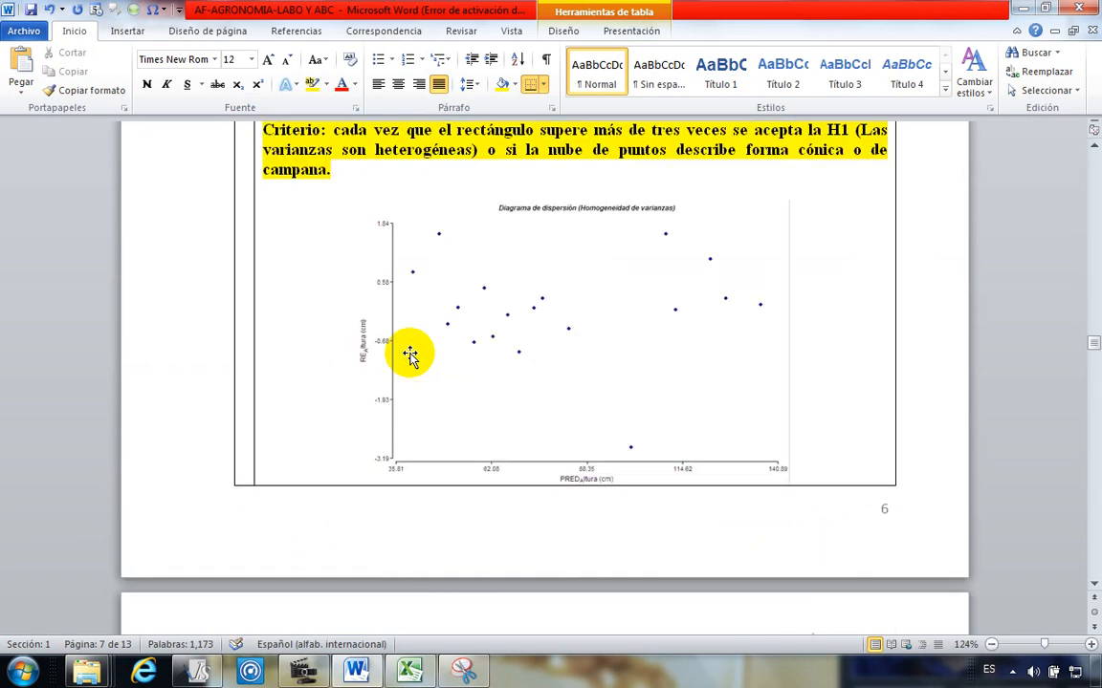
scroll(409, 356, "up", 9)
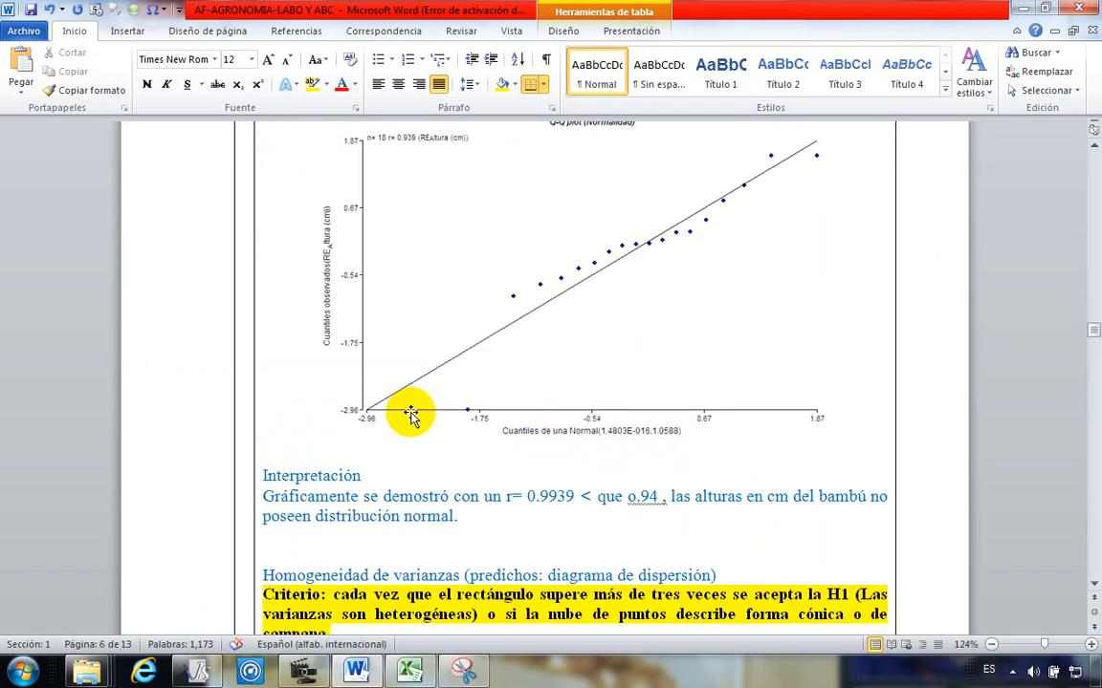
scroll(402, 445, "up", 2)
scroll(411, 497, "up", 4)
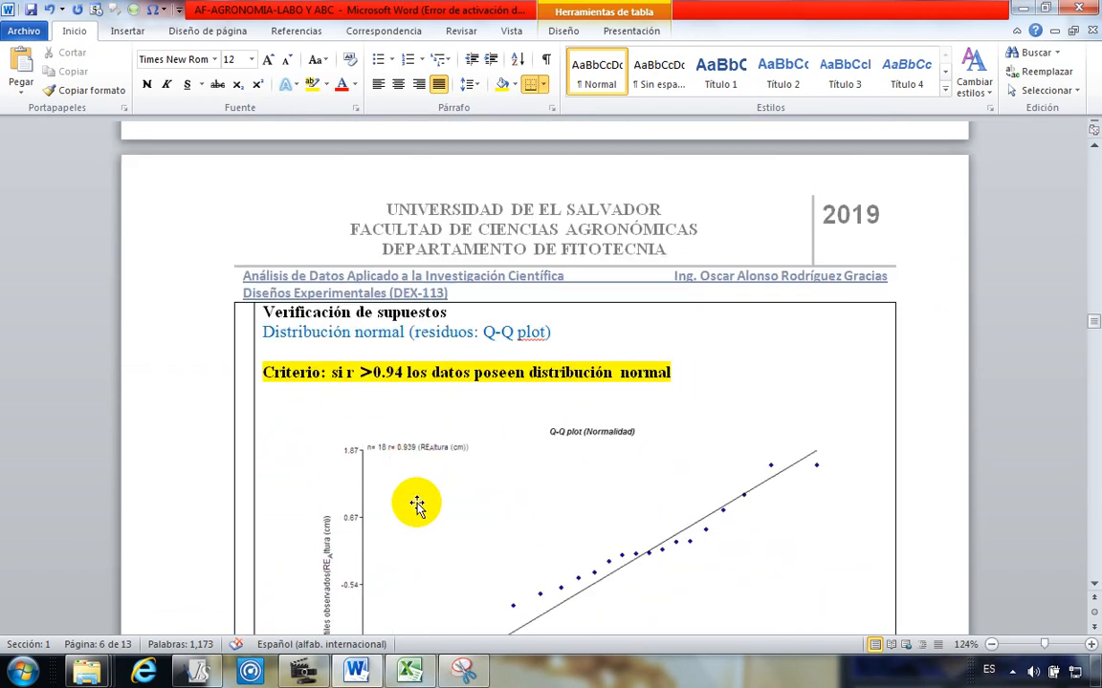
scroll(393, 491, "down", 18)
scroll(396, 489, "down", 8)
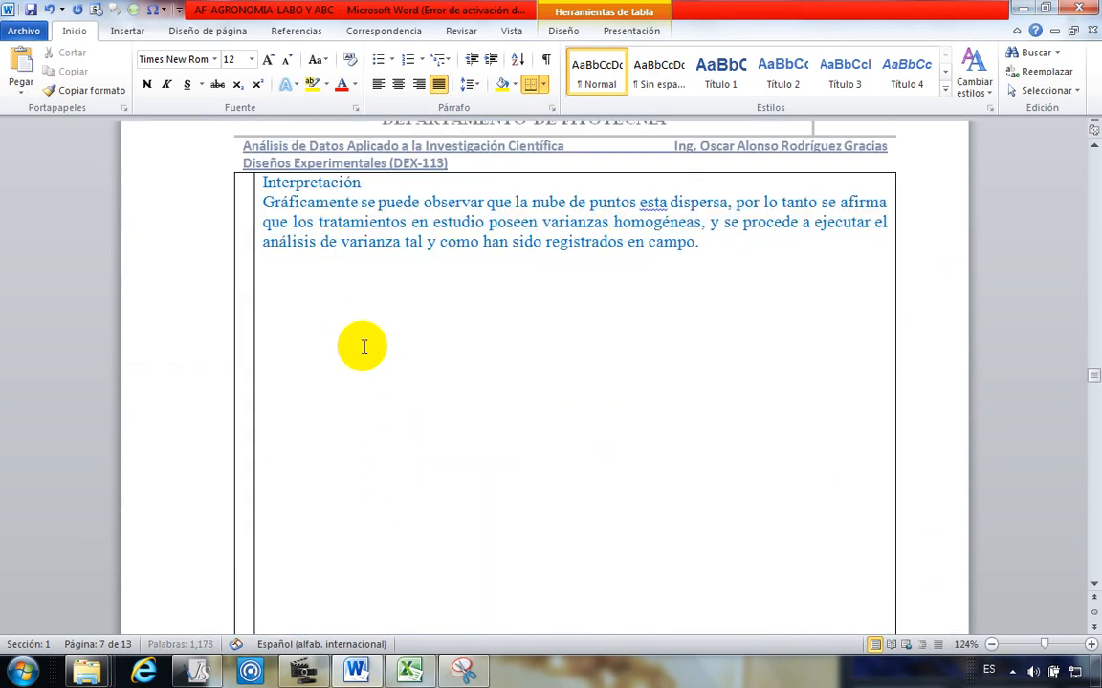
Step: Delete the empty lines beneath the dispersion diagram's Interpretación, up to the end of its table cell
key("BackSpace")
key("BackSpace")
scroll(298, 450, "down", 8)
scroll(323, 369, "up", 4)
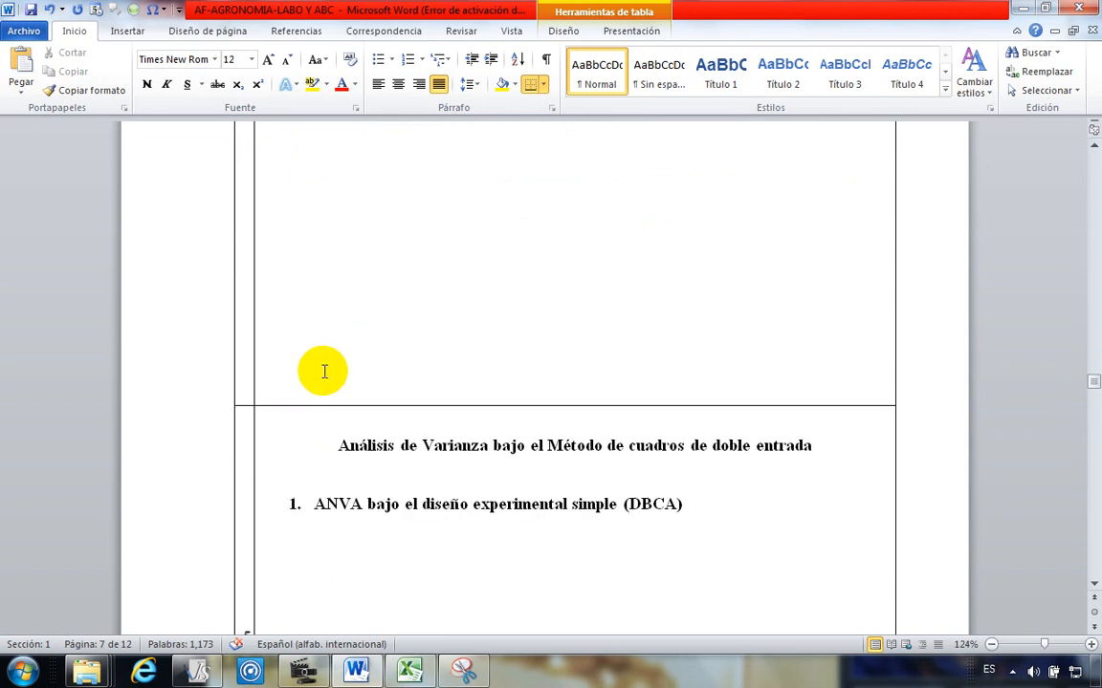
left_click(327, 388)
scroll(363, 387, "down", 1)
key("BackSpace")
key("BackSpace")
key("BackSpace")
key("BackSpace")
key("BackSpace")
key("BackSpace")
key("BackSpace")
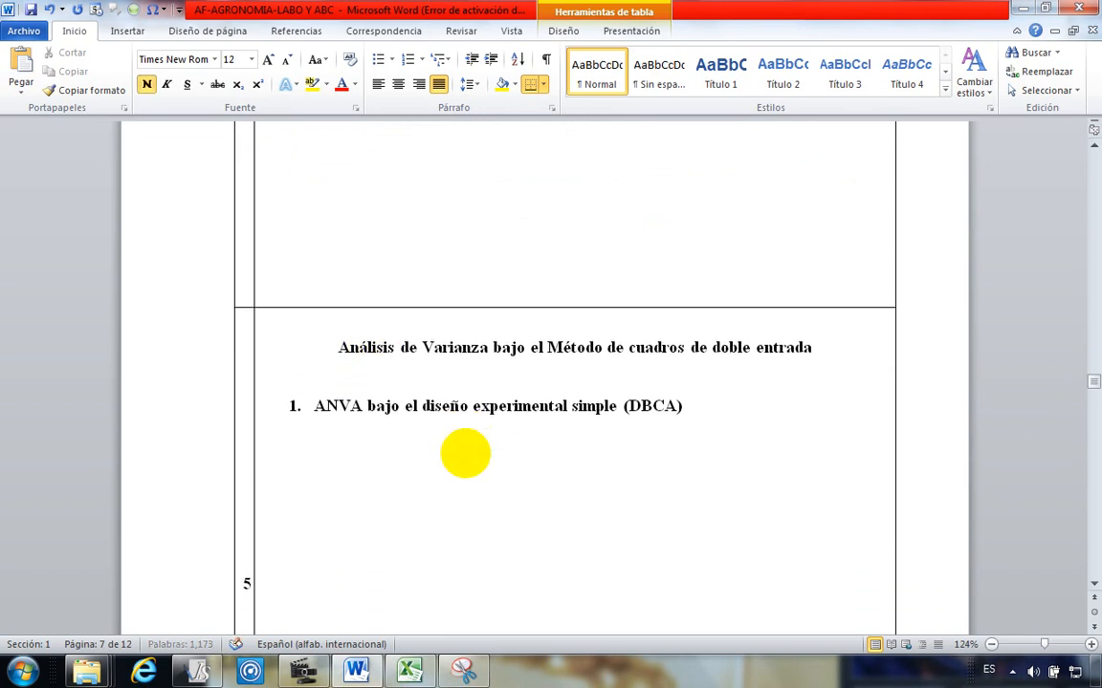
key("BackSpace")
key("BackSpace")
key("BackSpace")
key("BackSpace")
key("BackSpace")
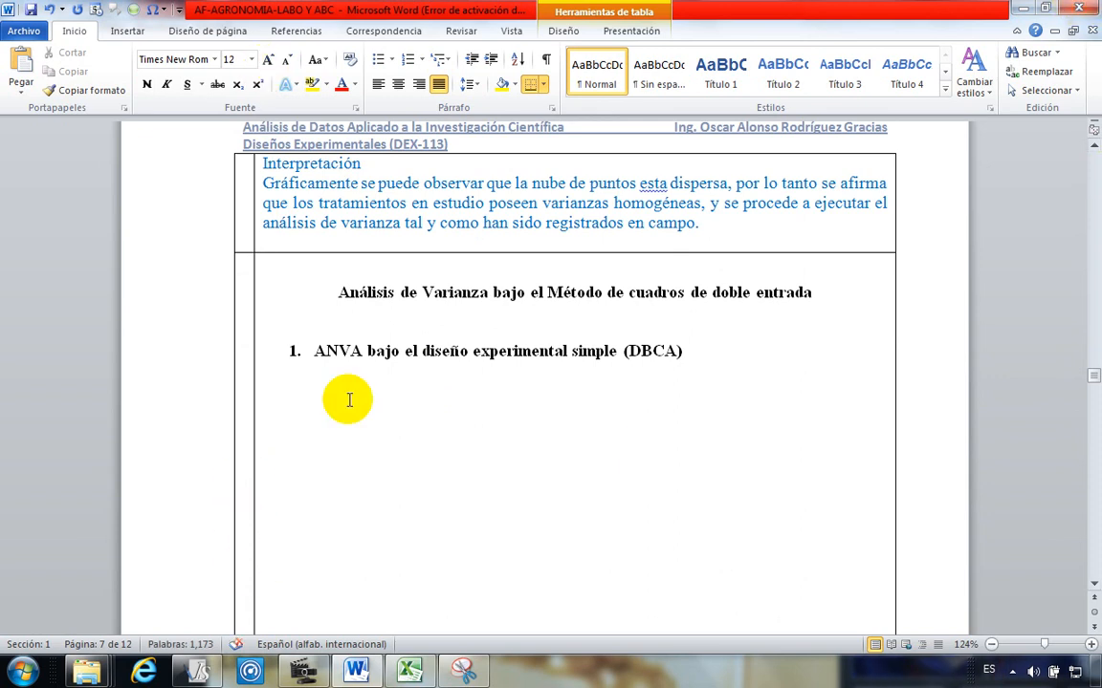
Step: Examine the section title "Análisis de Varianza bajo el Método de cuadros de doble entrada" and its numbered item on the simple DBCA
left_click(650, 450)
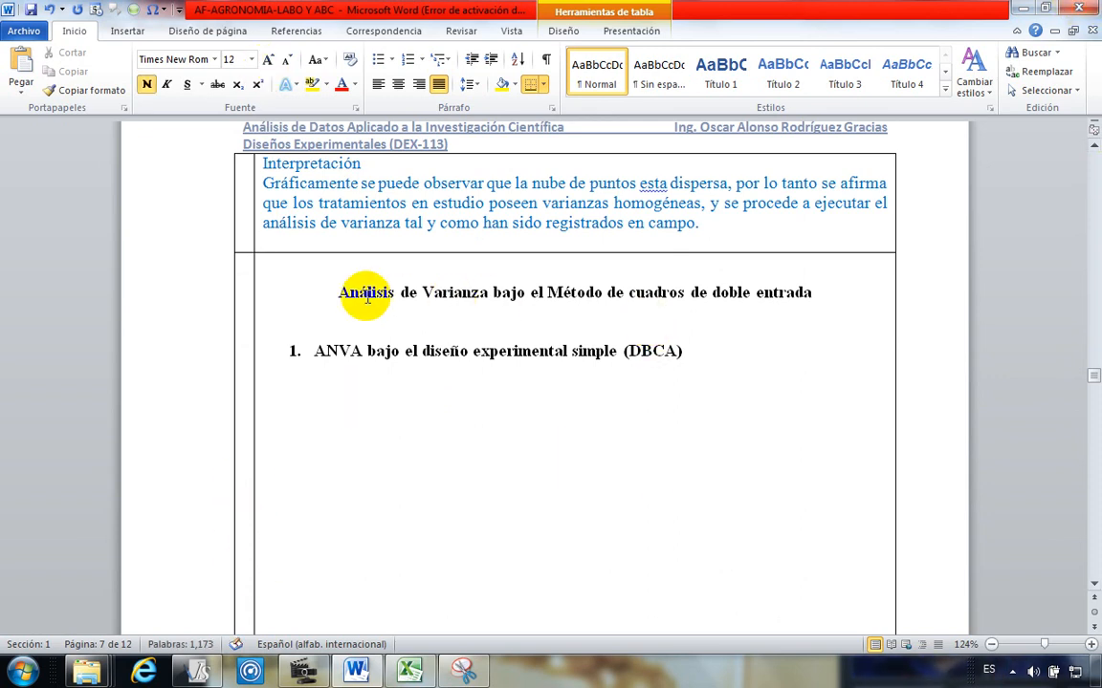
left_click_drag(340, 291, 819, 292)
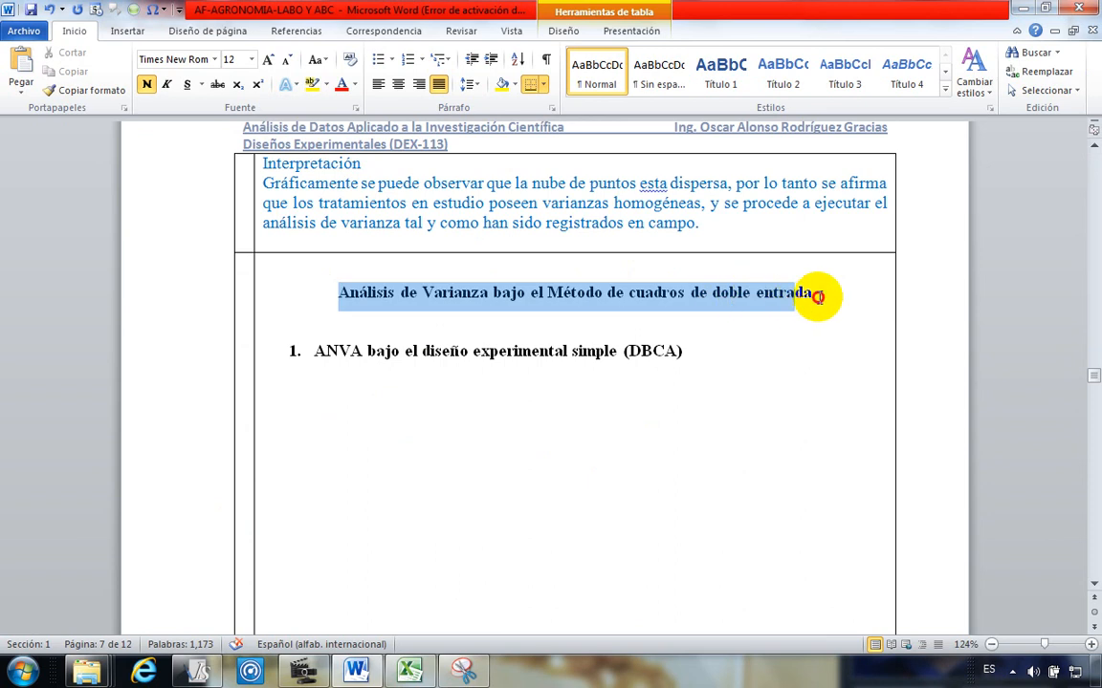
left_click(653, 328)
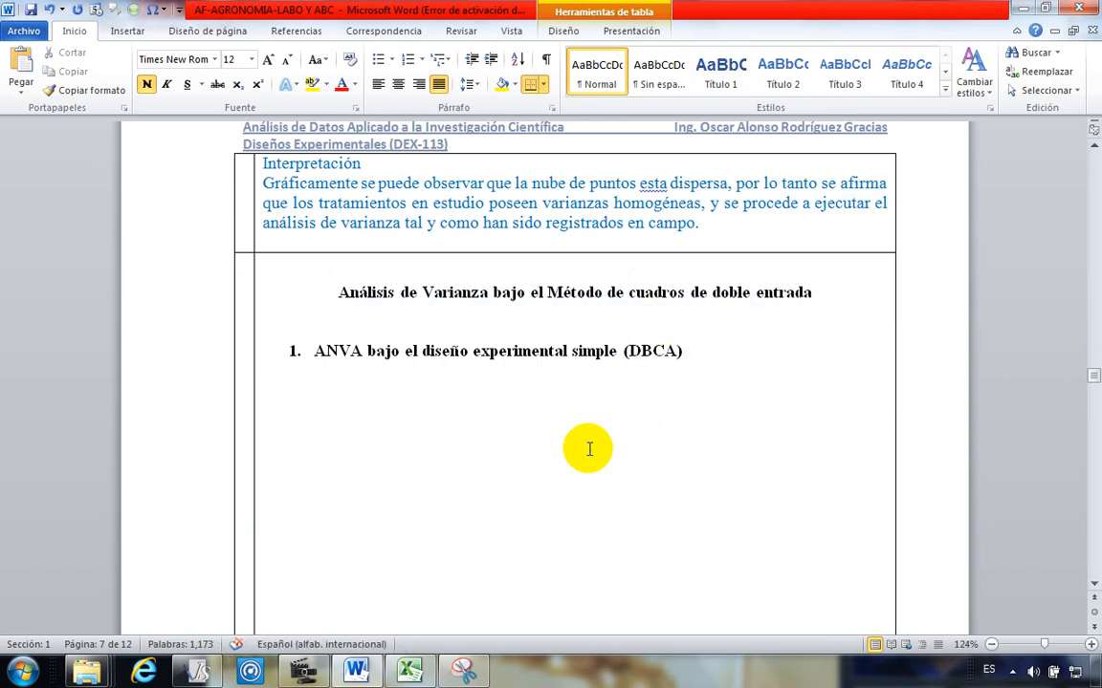
left_click(469, 423)
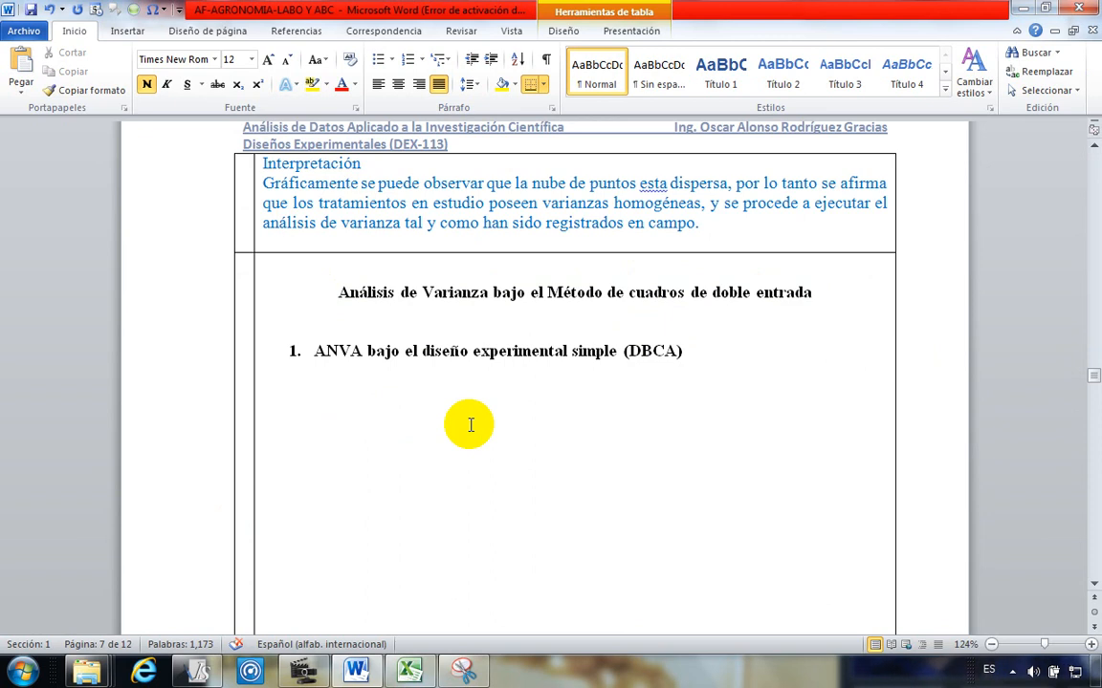
left_click(356, 318)
left_click(346, 460)
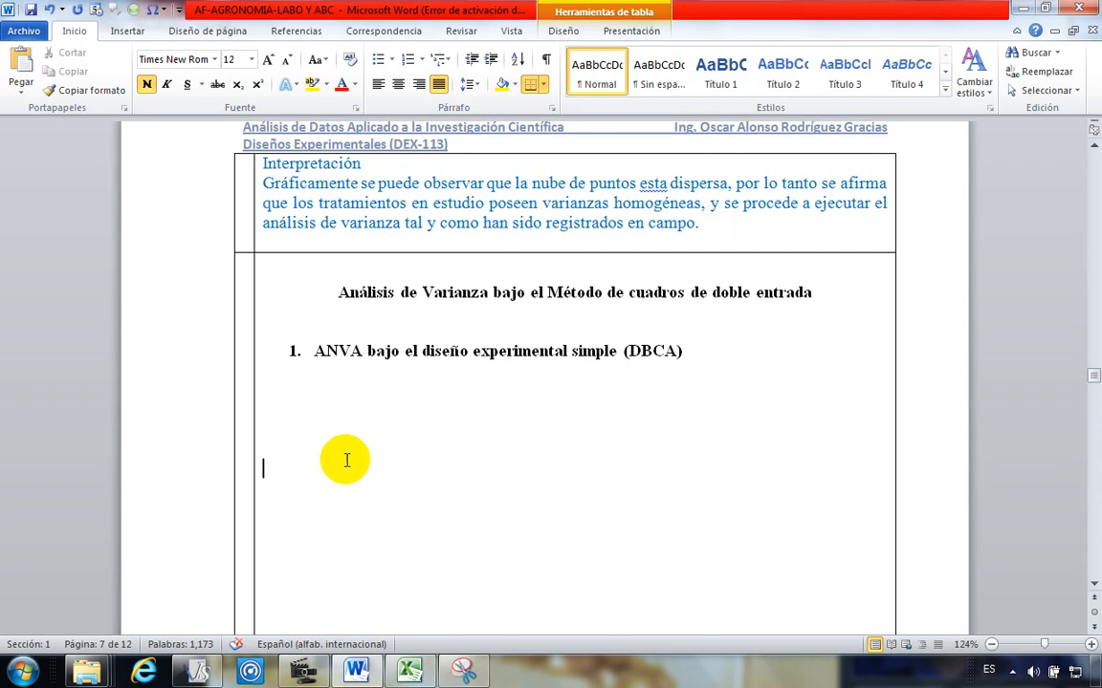
scroll(345, 460, "down", 1)
scroll(363, 393, "up", 2)
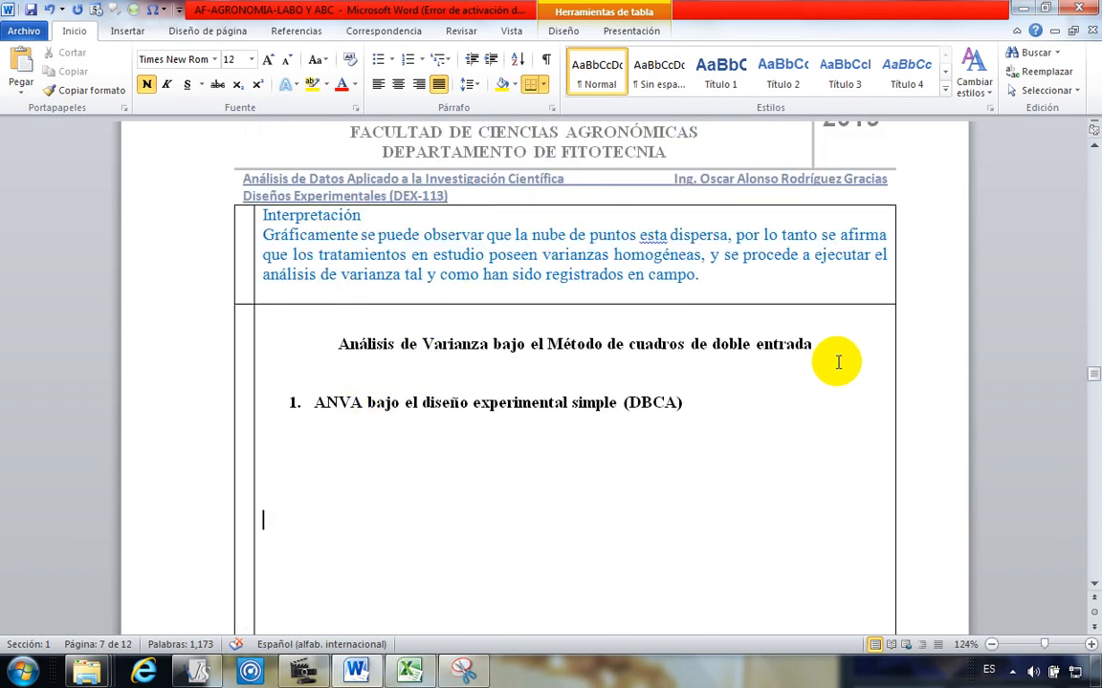
left_click_drag(815, 345, 629, 346)
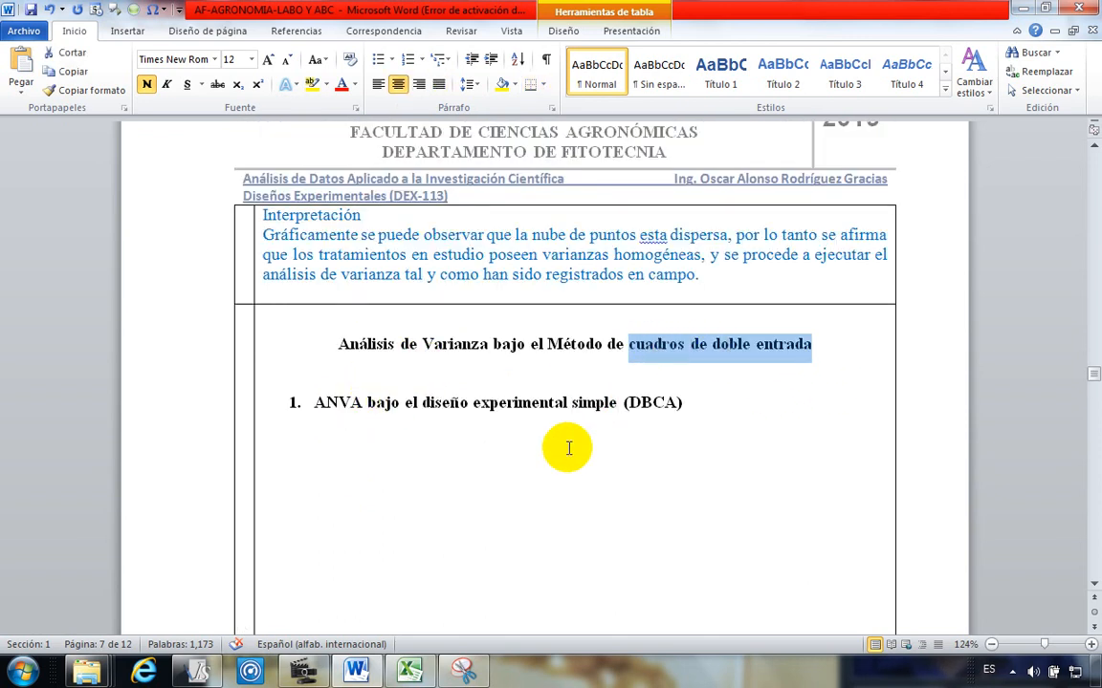
left_click(568, 449)
scroll(407, 419, "down", 1)
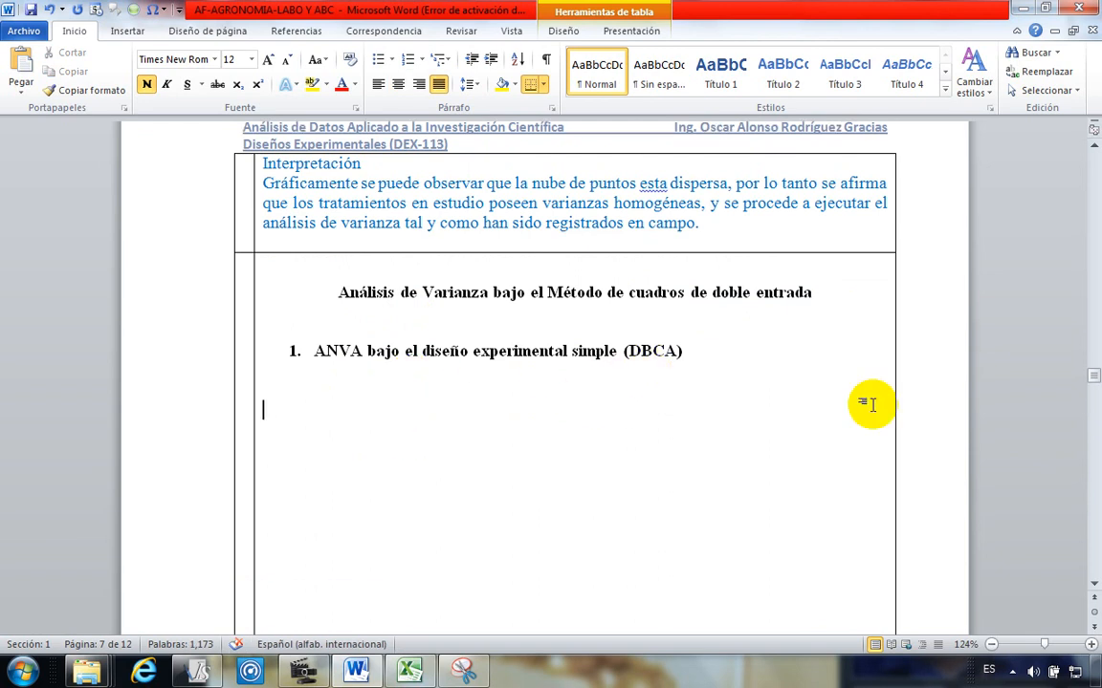
left_click_drag(690, 351, 325, 362)
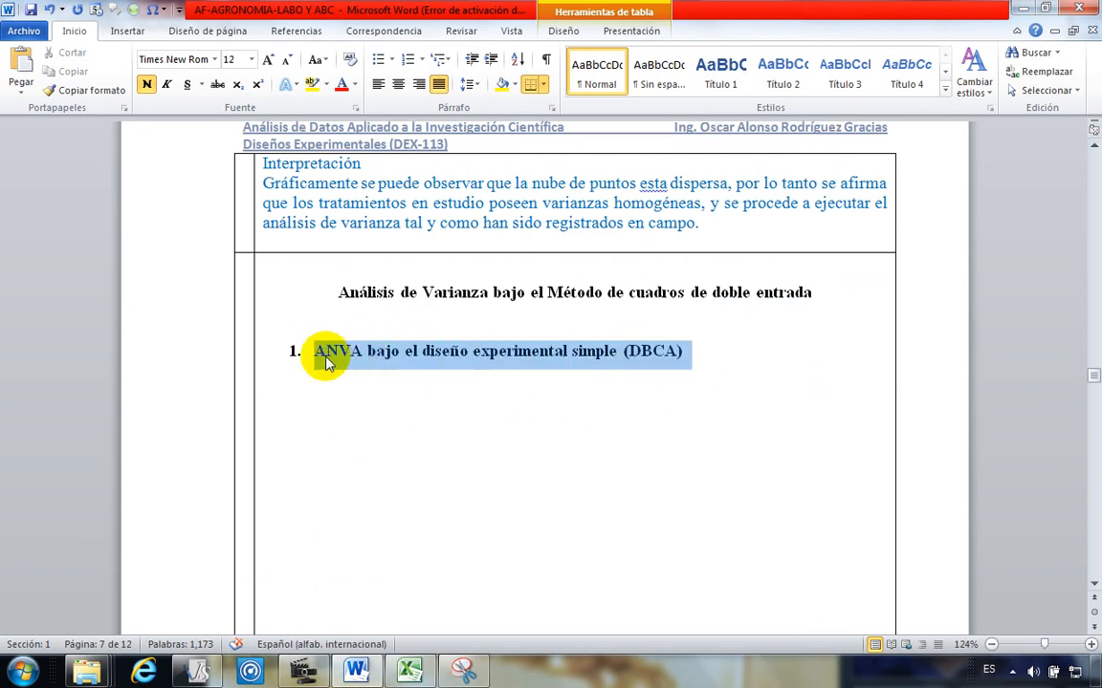
left_click(483, 386)
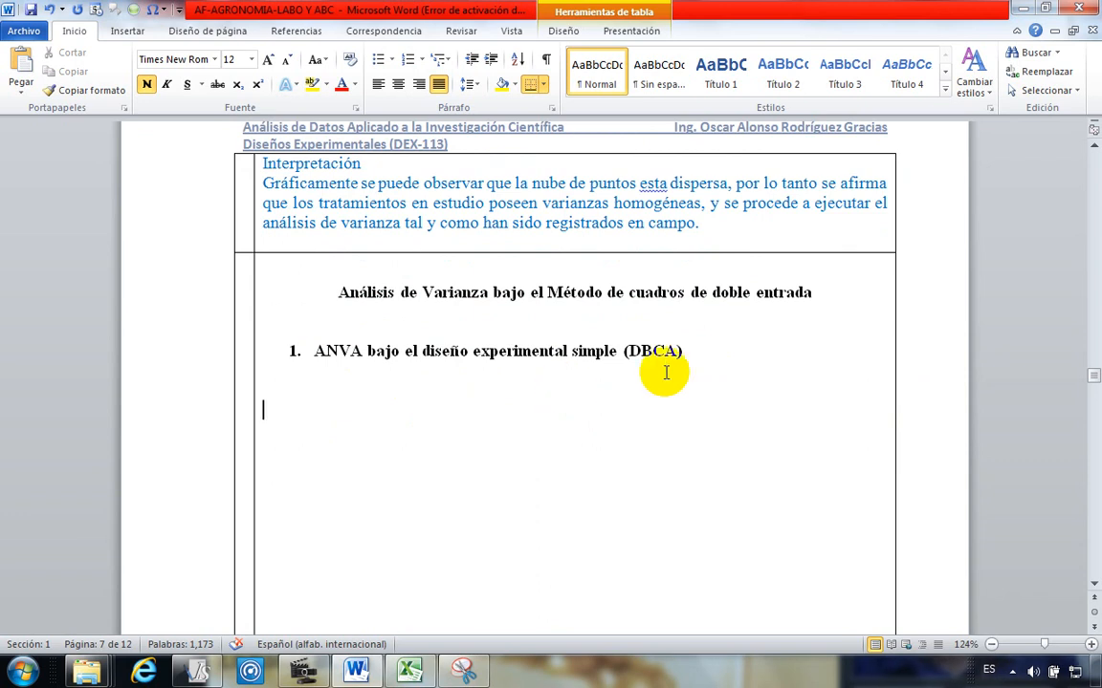
Step: Delete the numbered item "ANVA bajo el diseño experimental simple (DBCA)"
left_click_drag(693, 357, 336, 352)
left_click(342, 390)
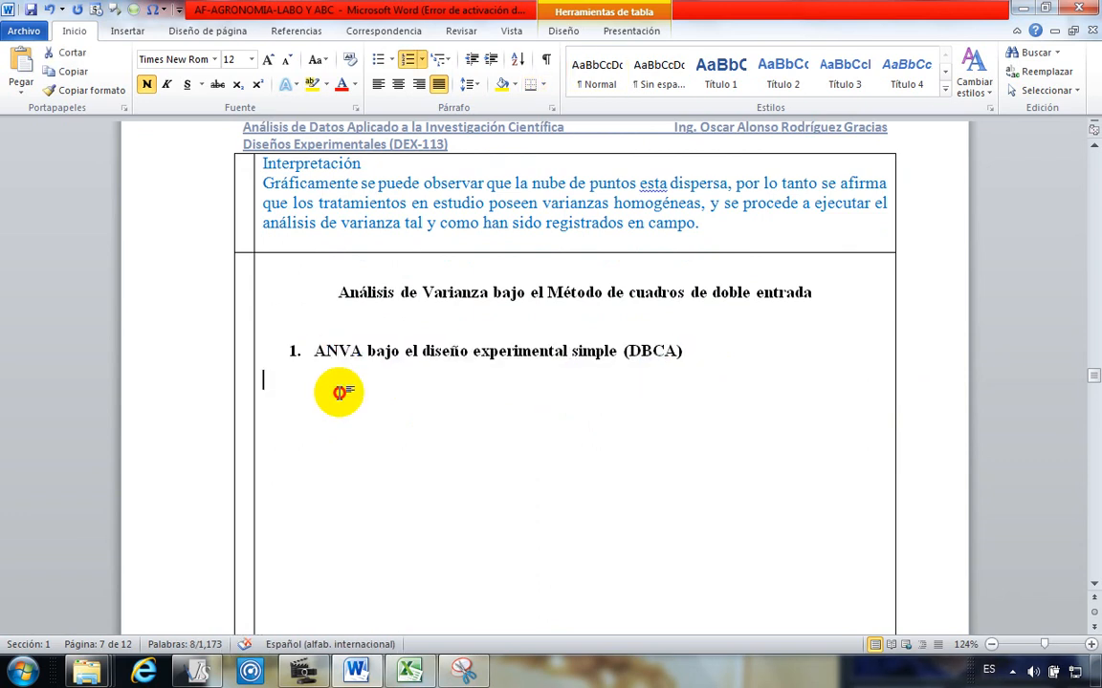
left_click(290, 352)
key("Delete")
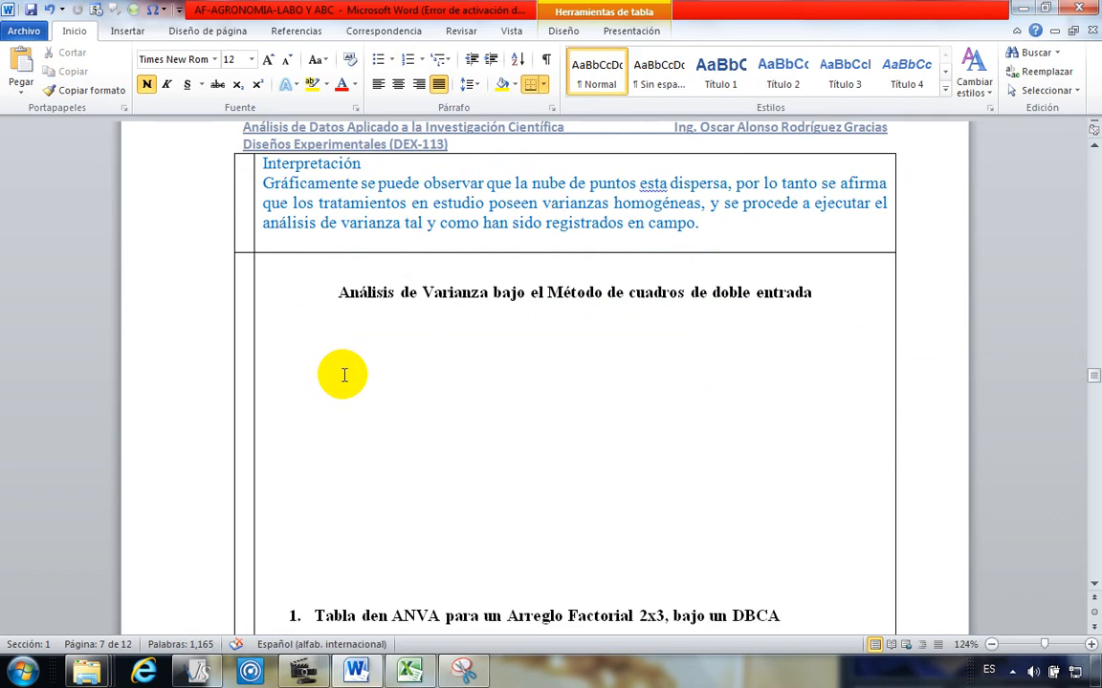
Step: Remove the blank lines above the "Arreglo Factorial 2x3, bajo un DBCA" item and place the cursor on the line beneath it
scroll(335, 412, "down", 3)
left_click(325, 435)
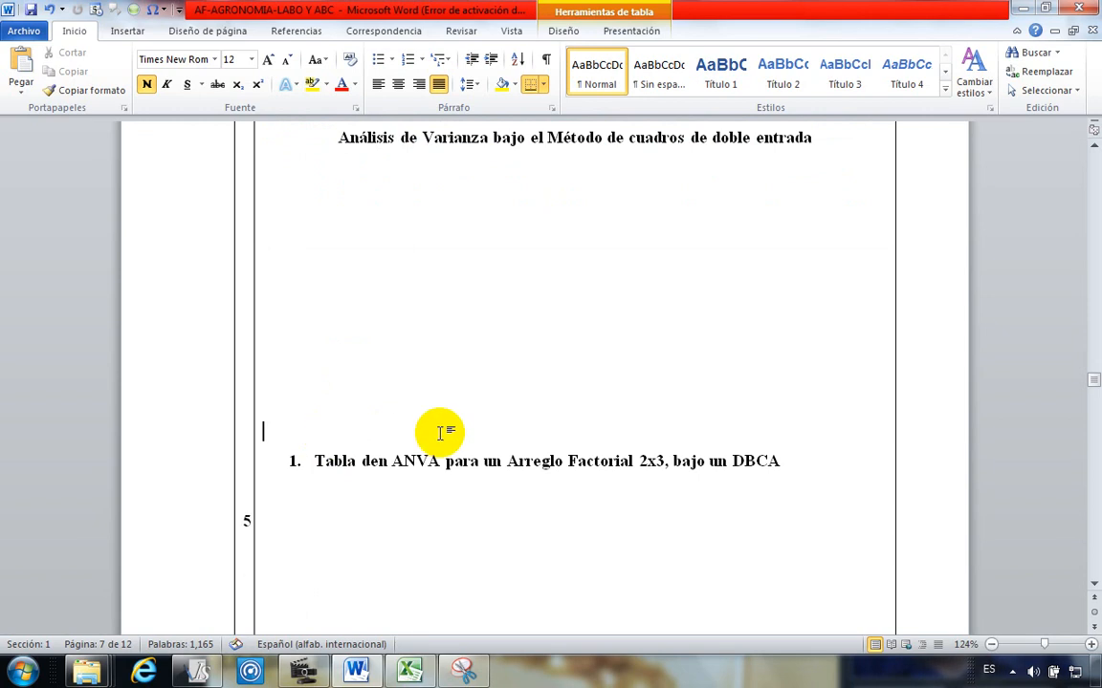
key("Delete")
key("BackSpace")
key("BackSpace")
key("BackSpace")
key("BackSpace")
key("BackSpace")
scroll(393, 459, "up", 5)
key("BackSpace")
key("BackSpace")
key("BackSpace")
key("BackSpace")
key("BackSpace")
key("BackSpace")
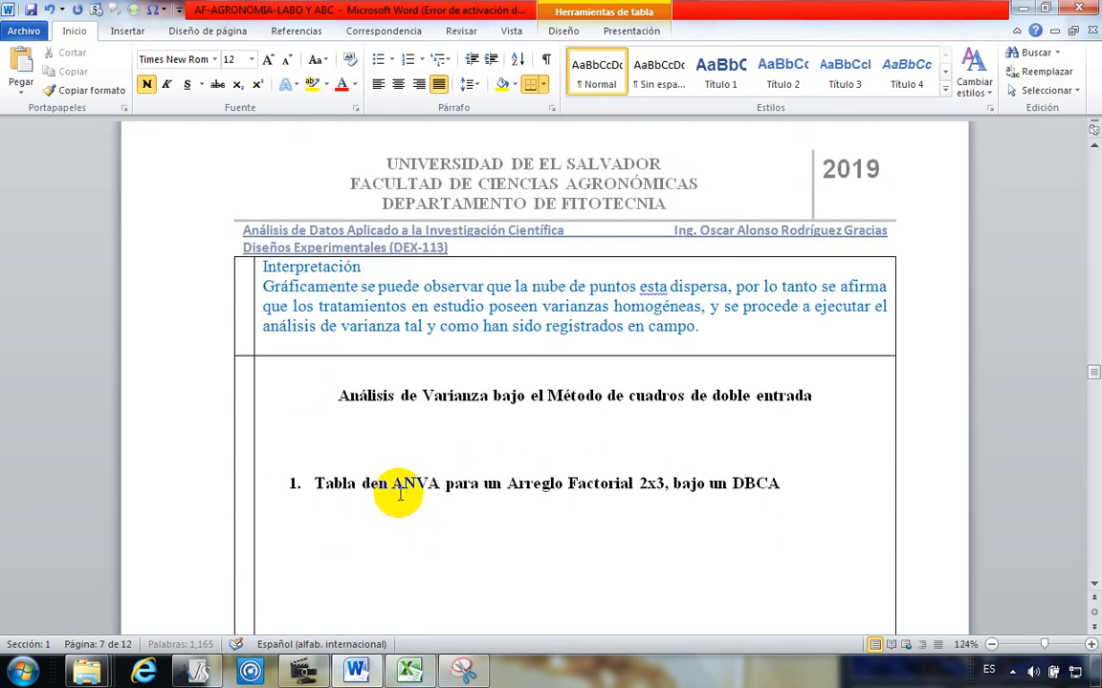
left_click(401, 498)
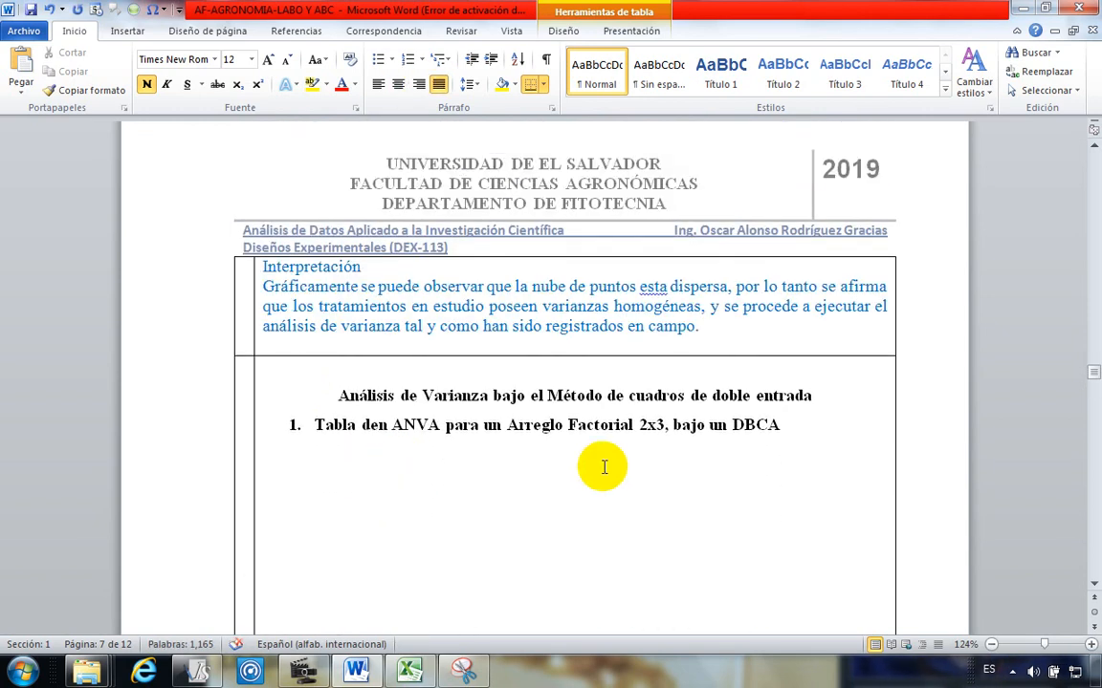
scroll(480, 504, "down", 2)
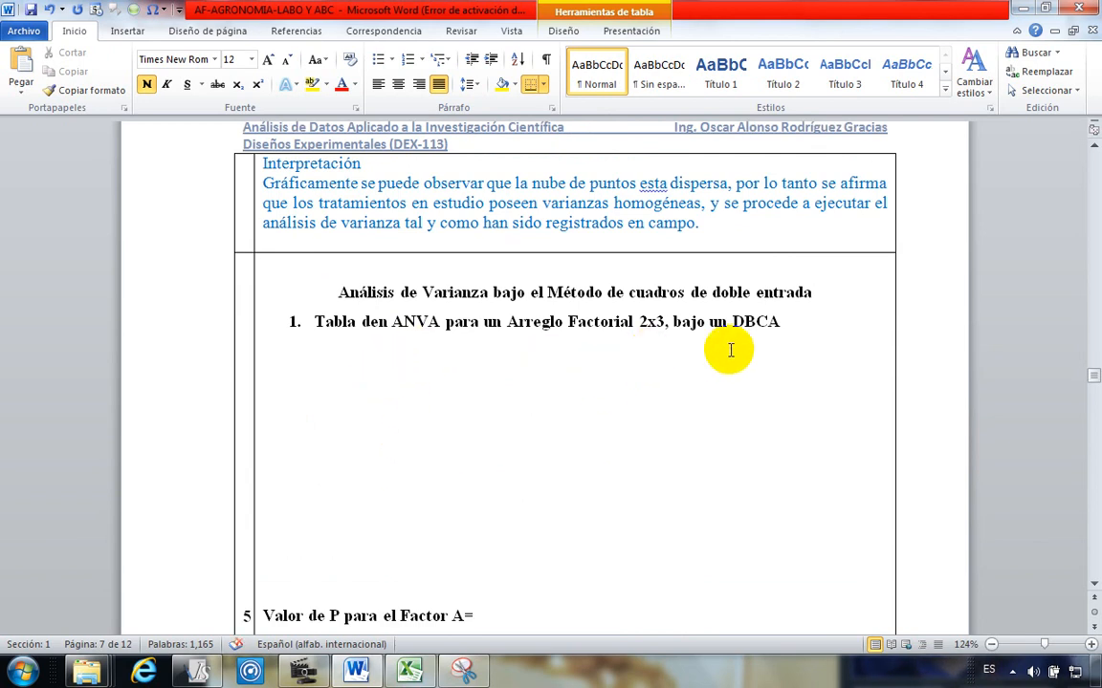
left_click(299, 348)
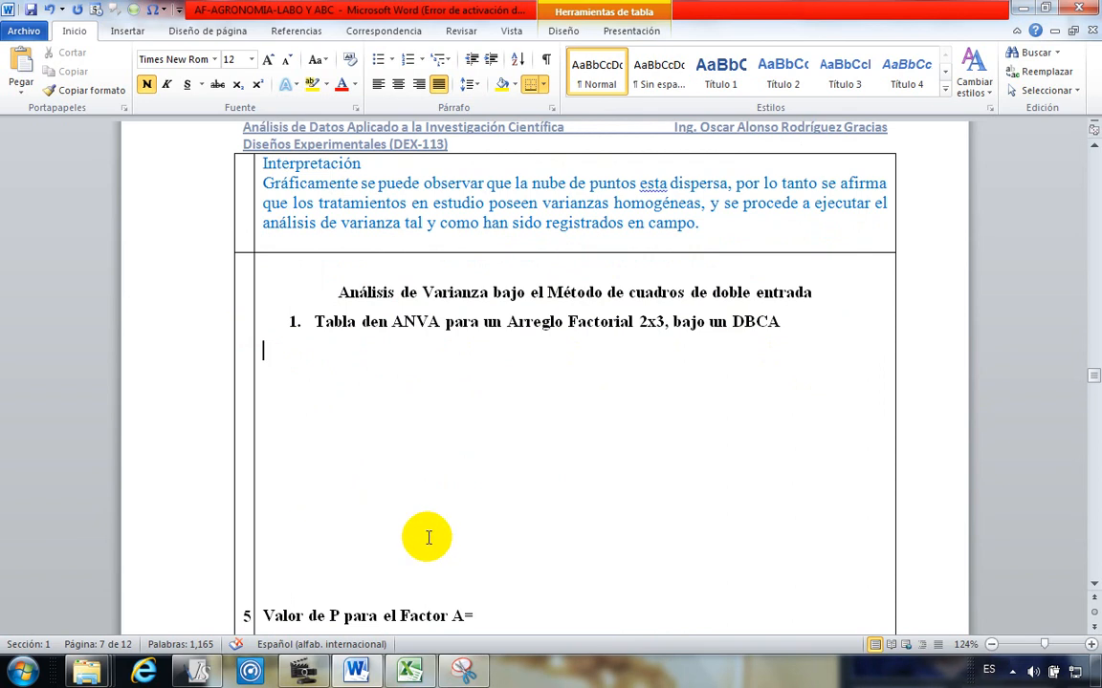
Step: Switch to InfoStat, put away the graph and its tools window, and maximize the AF-ORIGINAL data table
left_click(203, 669)
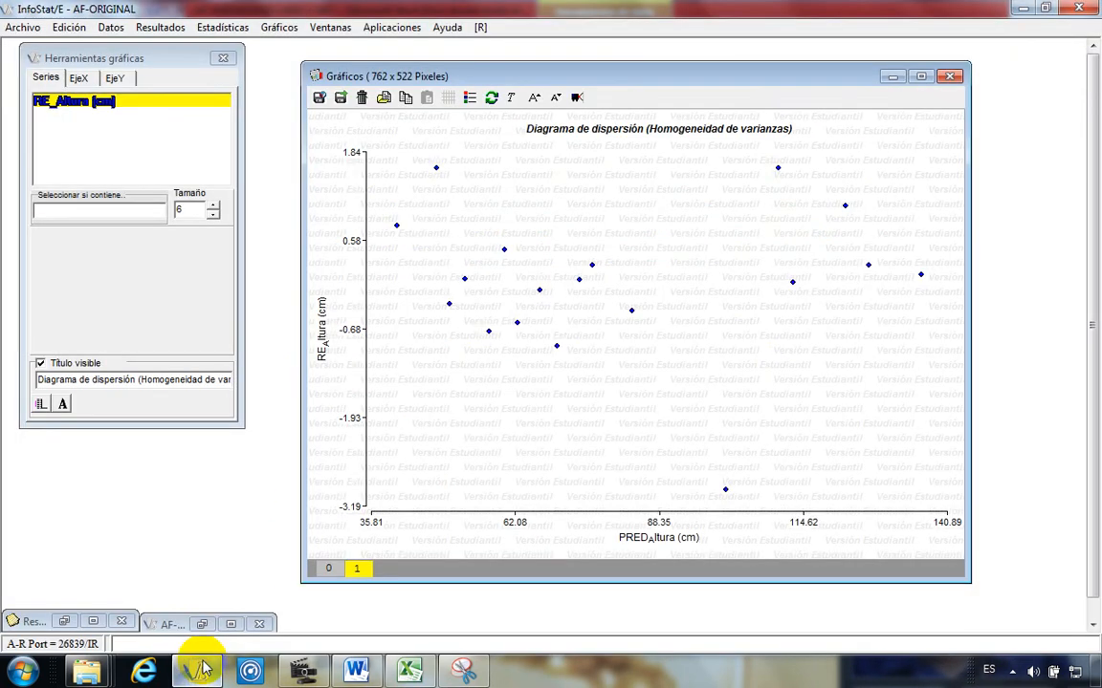
left_click(889, 79)
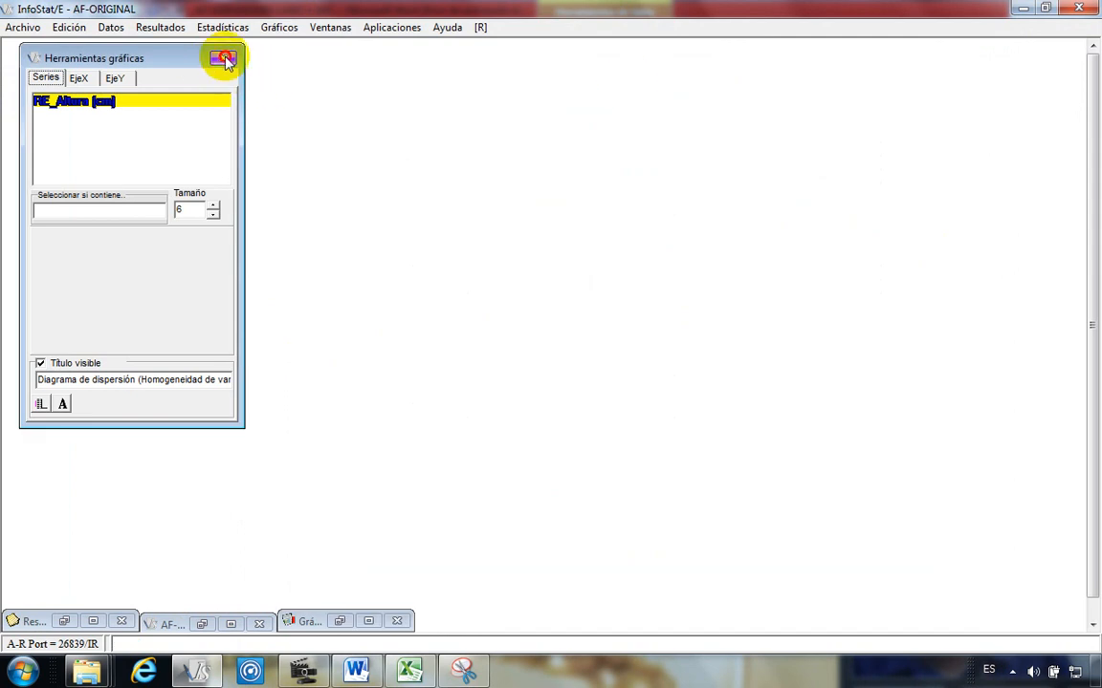
left_click(222, 57)
left_click(231, 623)
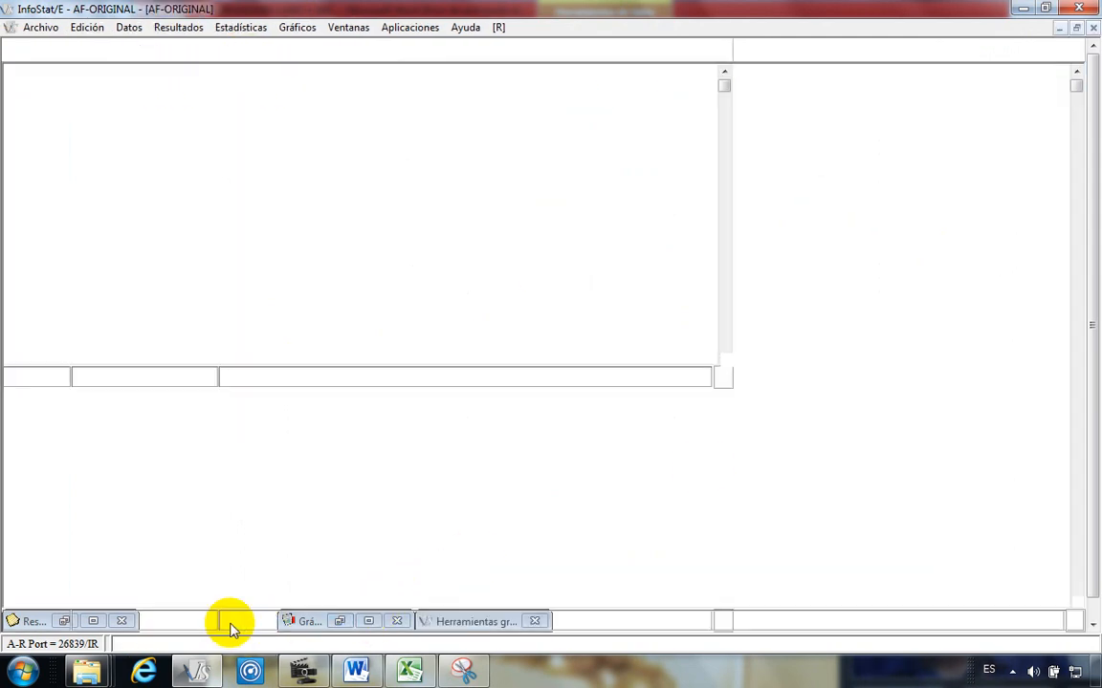
left_click(302, 145)
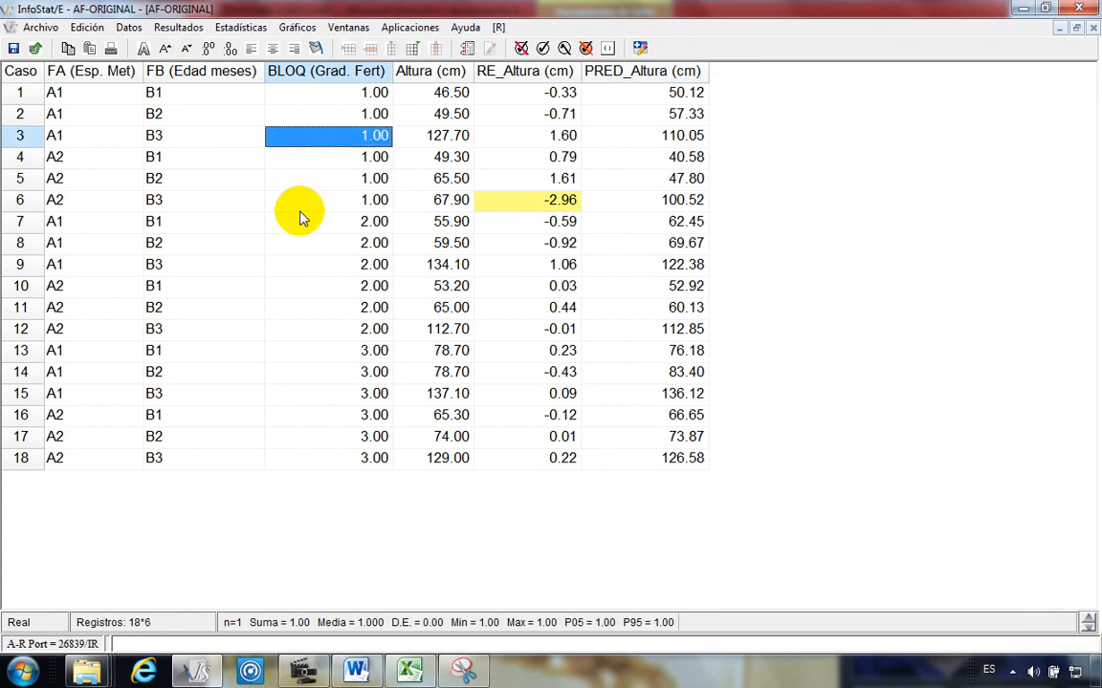
key("Up")
key("Up")
left_click(294, 114)
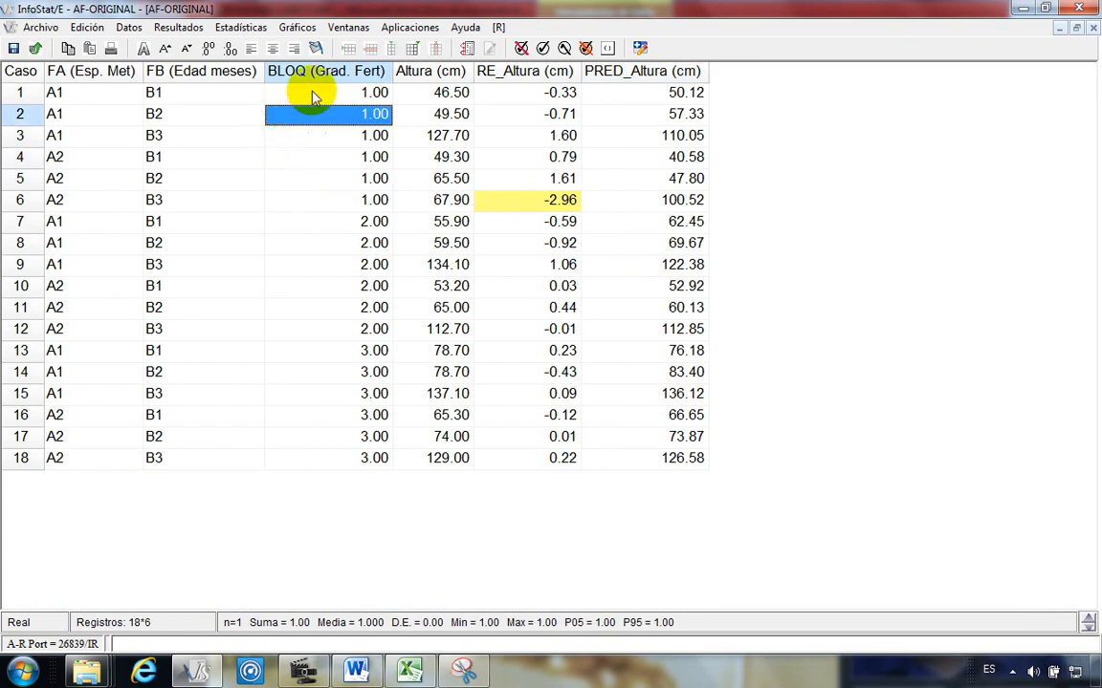
left_click(288, 94)
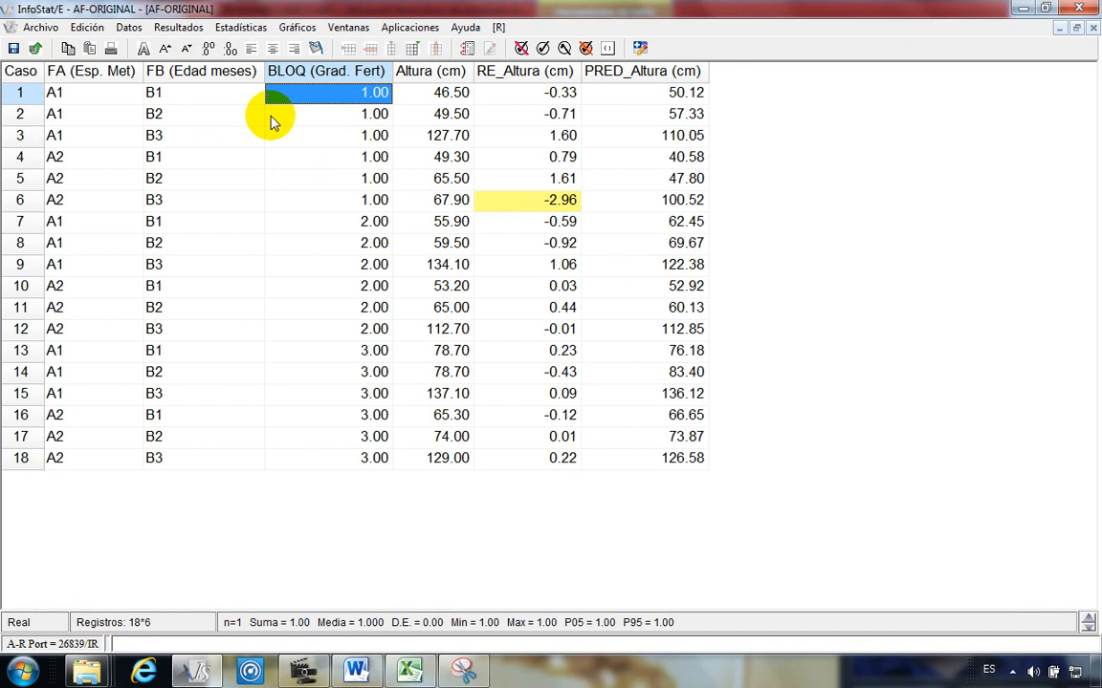
Step: Start an analysis of variance with Altura (cm) as dependent variable and FA, FB and BLOQ as classification variables
left_click(254, 28)
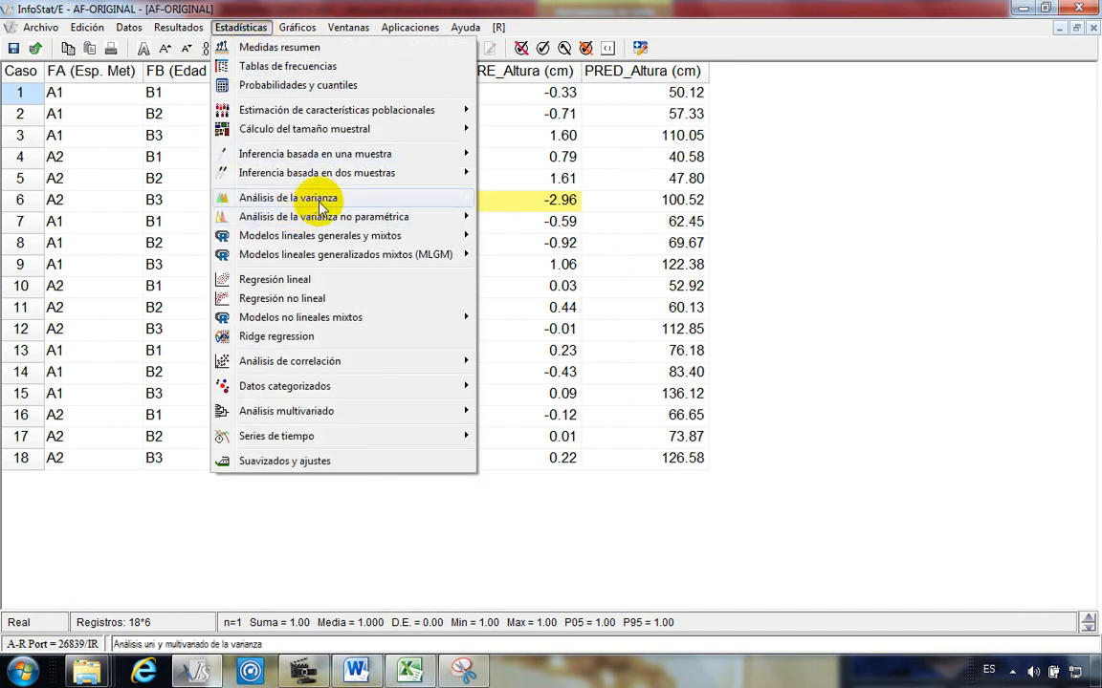
left_click(354, 199)
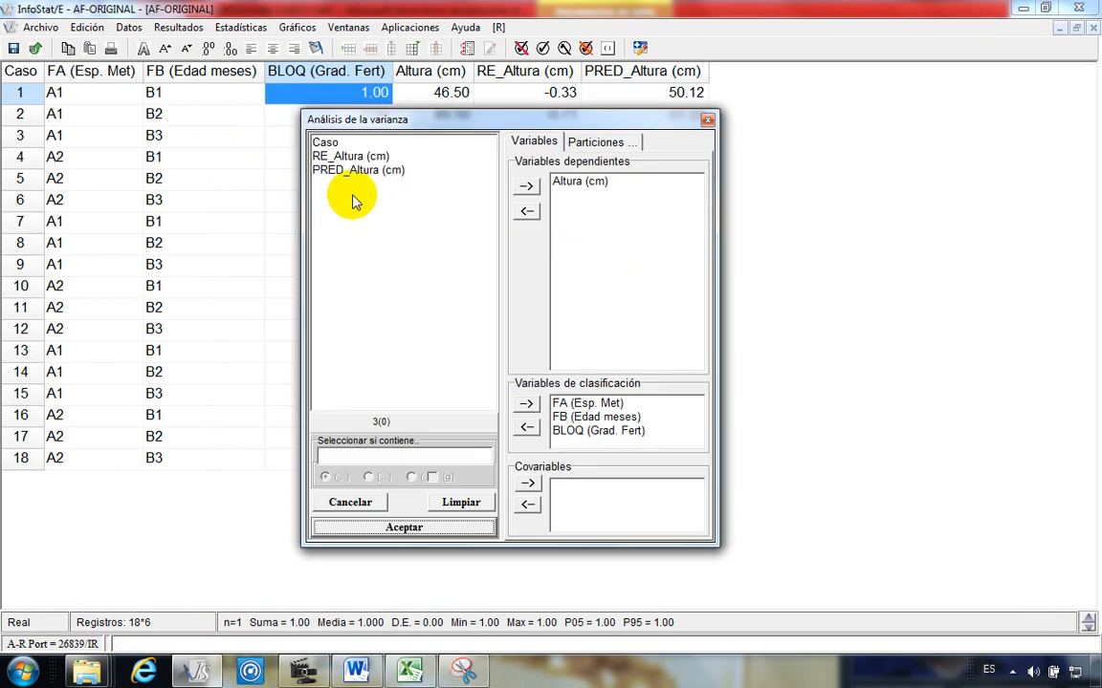
left_click_drag(607, 121, 582, 86)
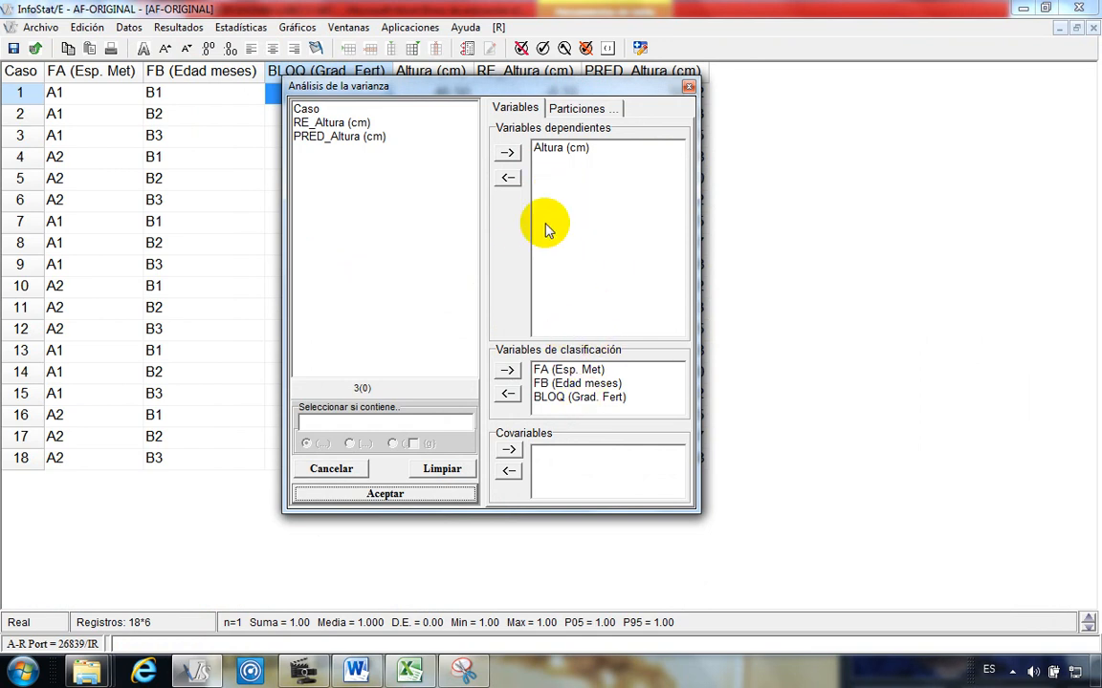
left_click(387, 494)
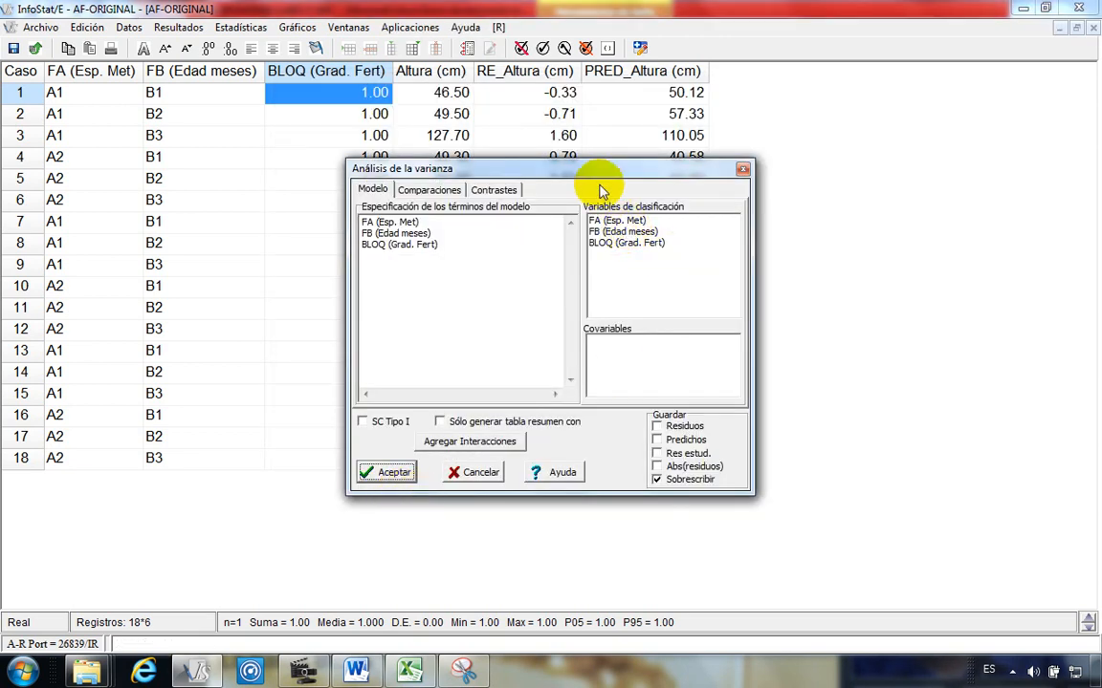
Step: Check the terms specified in the ANOVA model and bring up the mean comparison options
left_click_drag(585, 176, 544, 159)
left_click(415, 282)
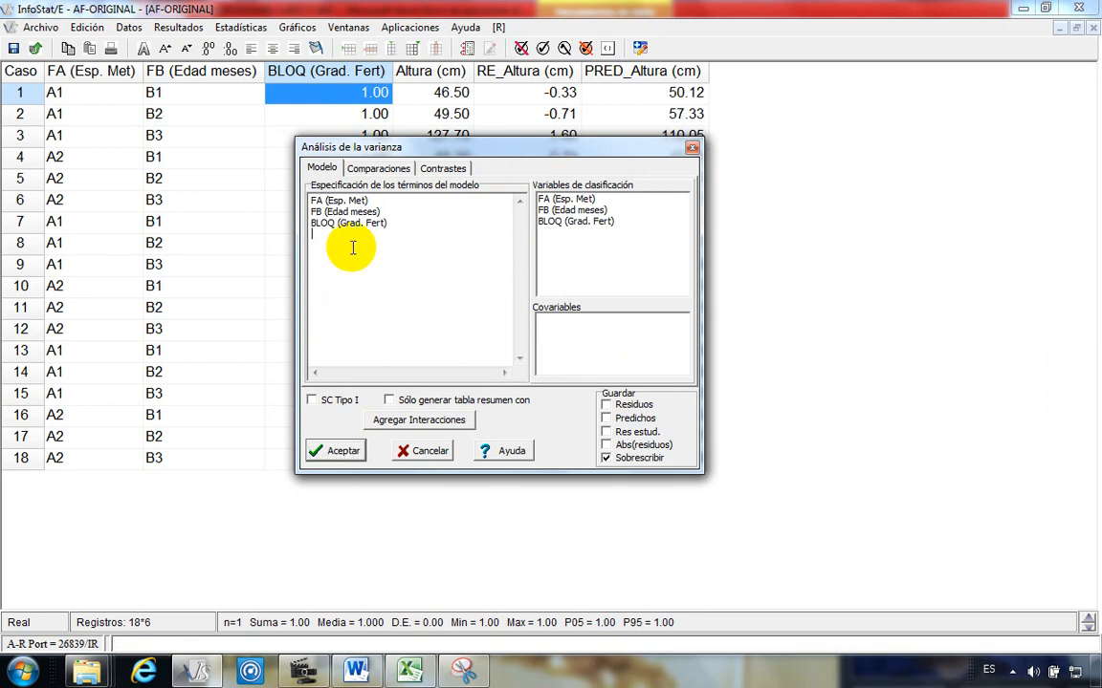
left_click(390, 169)
left_click(357, 349)
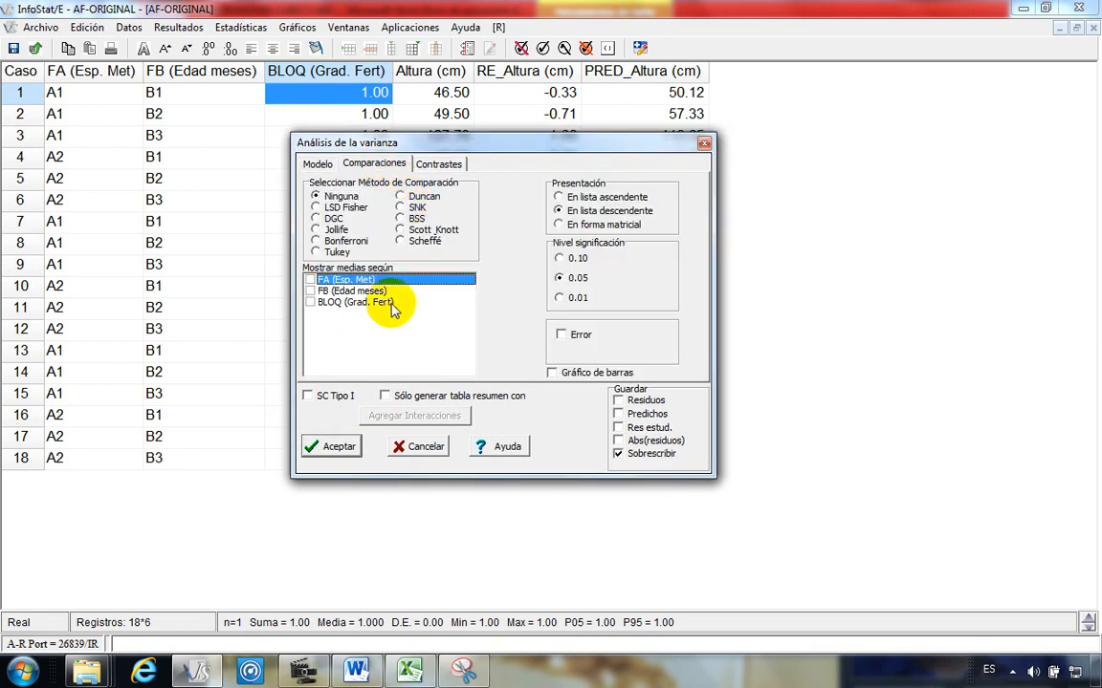
mouse_move(504, 147)
left_mouse_down()
mouse_move(438, 92)
mouse_move(524, 147)
mouse_move(489, 113)
mouse_move(485, 143)
mouse_move(507, 142)
mouse_move(498, 129)
left_mouse_up()
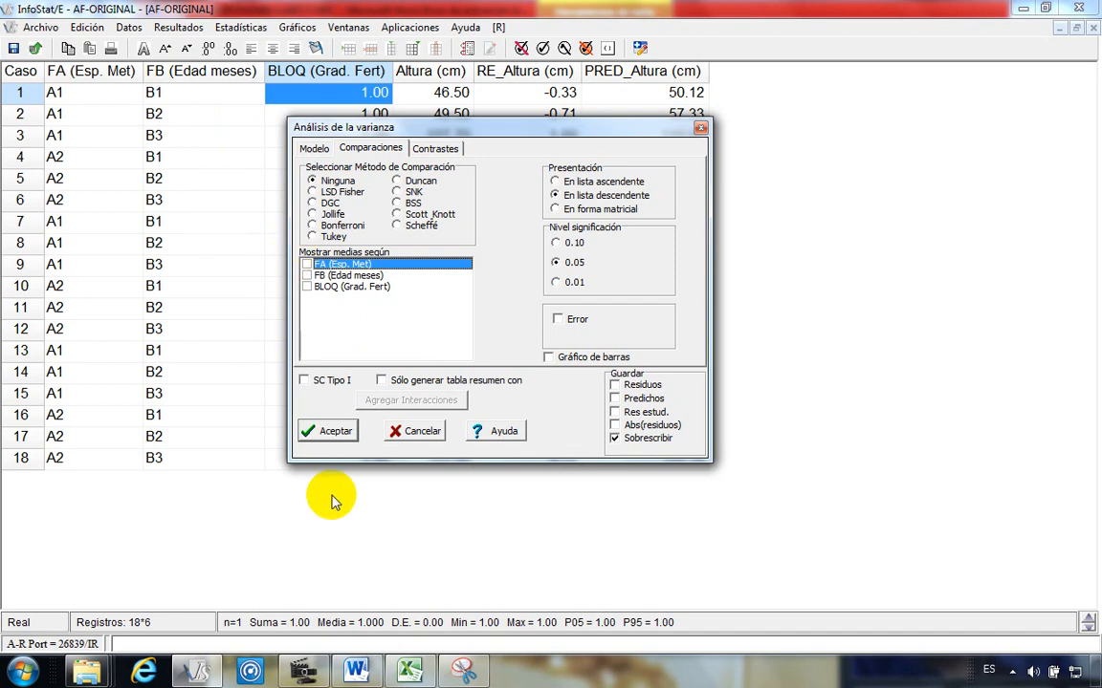
Step: Switch to the Word report and review the item on the ANVA table for the 2x3 factorial arrangement
left_click(357, 664)
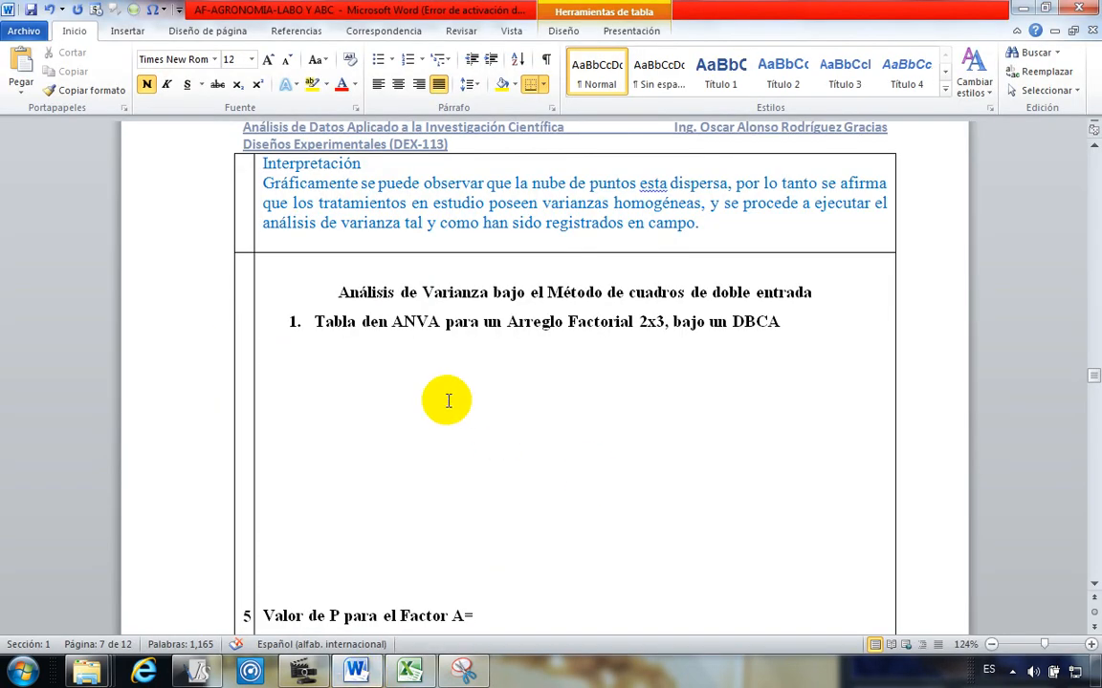
scroll(423, 401, "down", 2)
scroll(422, 401, "up", 2)
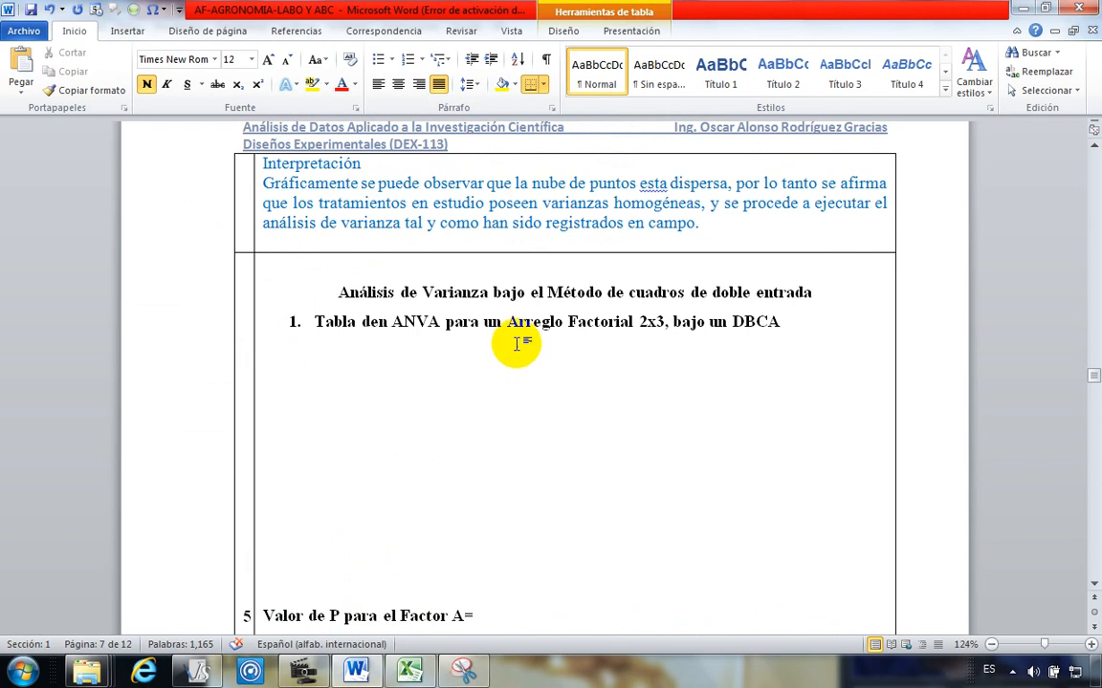
Step: Add the line "Grafico de interaccion de factores" with a blank line after it, below the double-entry analysis of variance title in the Word report
left_click_drag(787, 325, 352, 333)
left_click(828, 297)
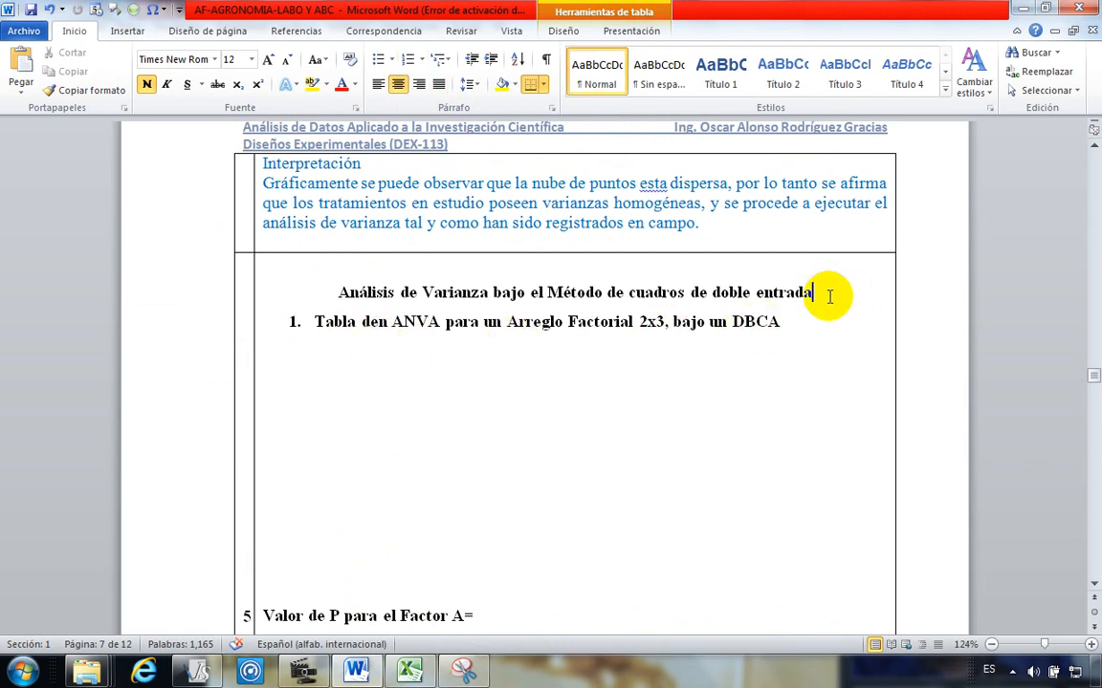
key("Return")
key("Return")
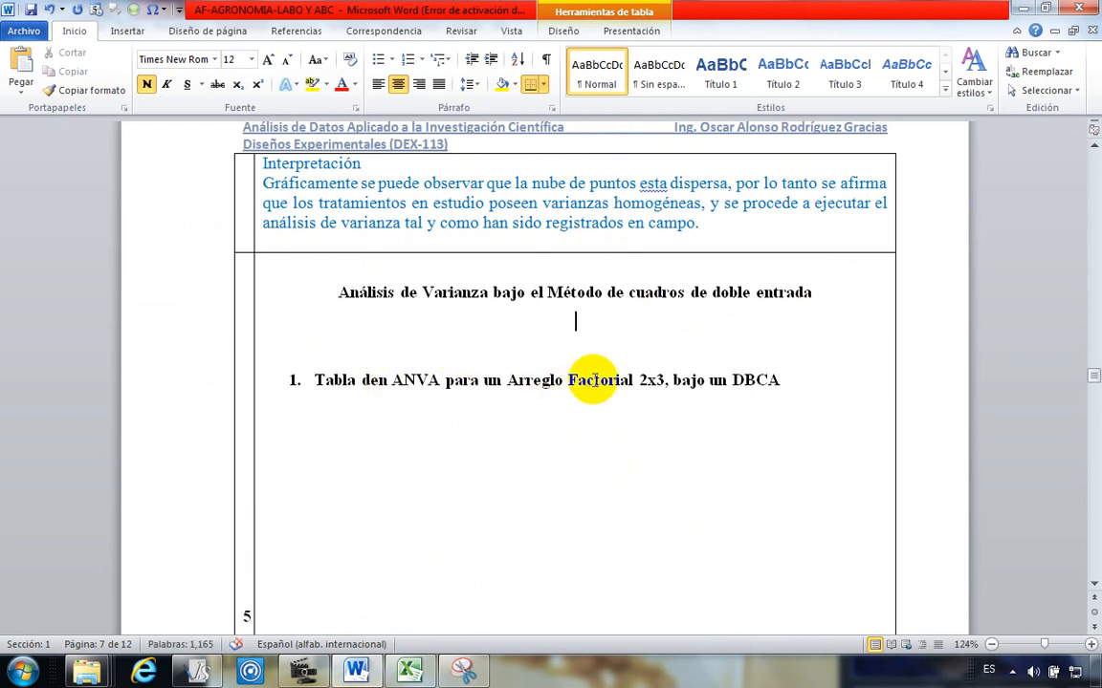
type("Grafico d")
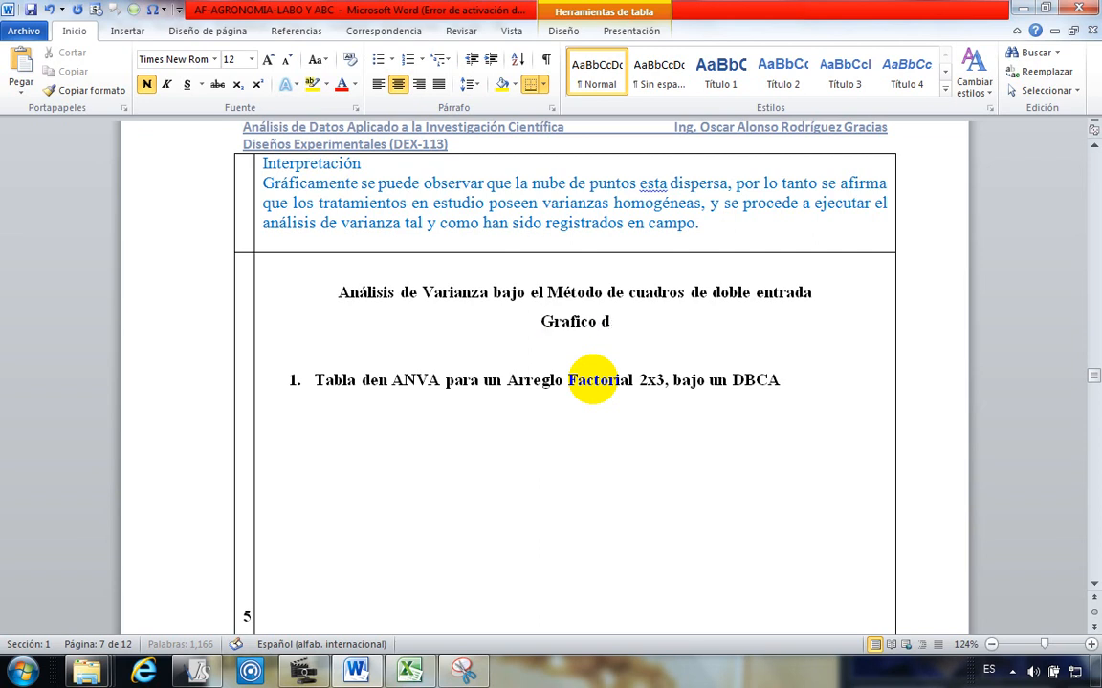
type("e interac")
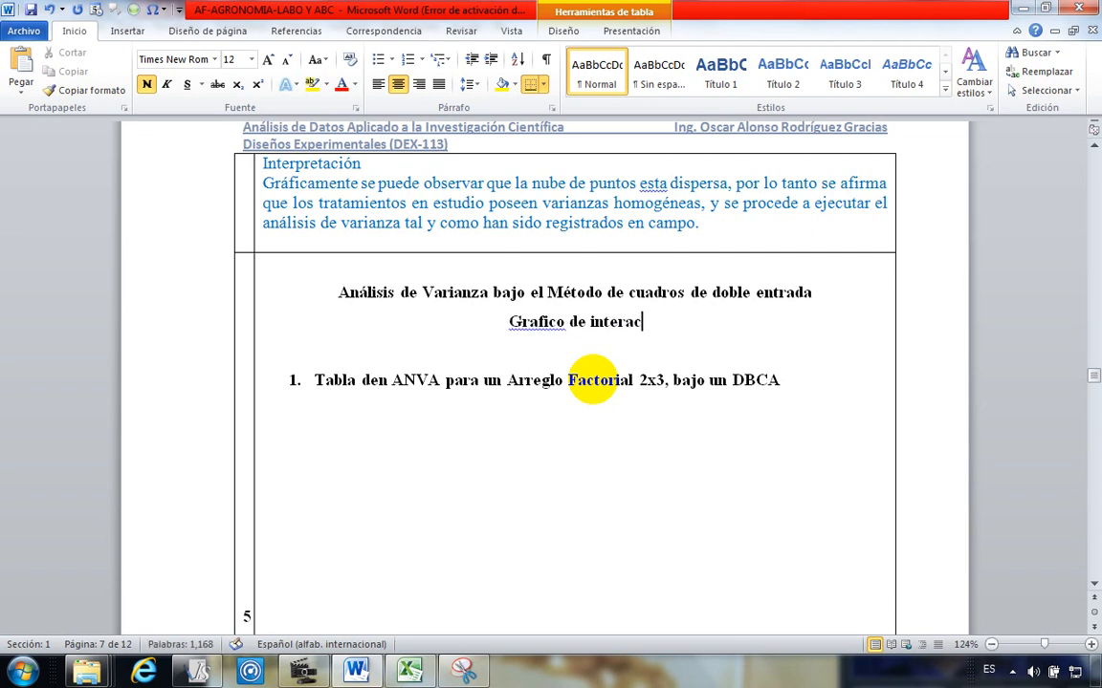
type("cion de fac")
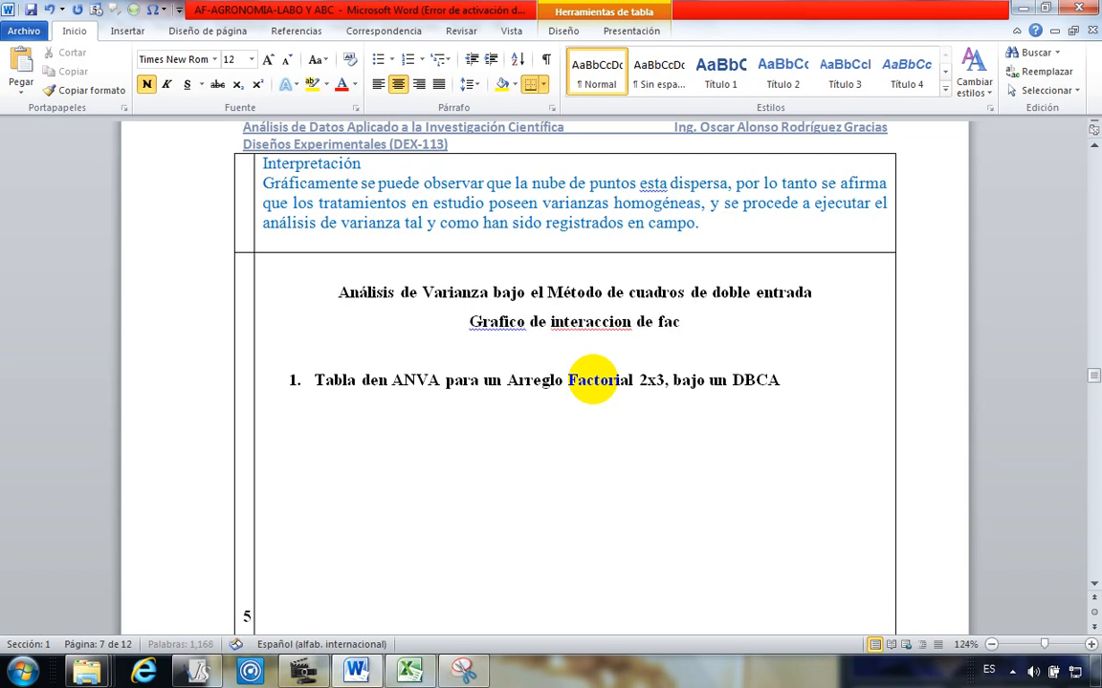
type("tores")
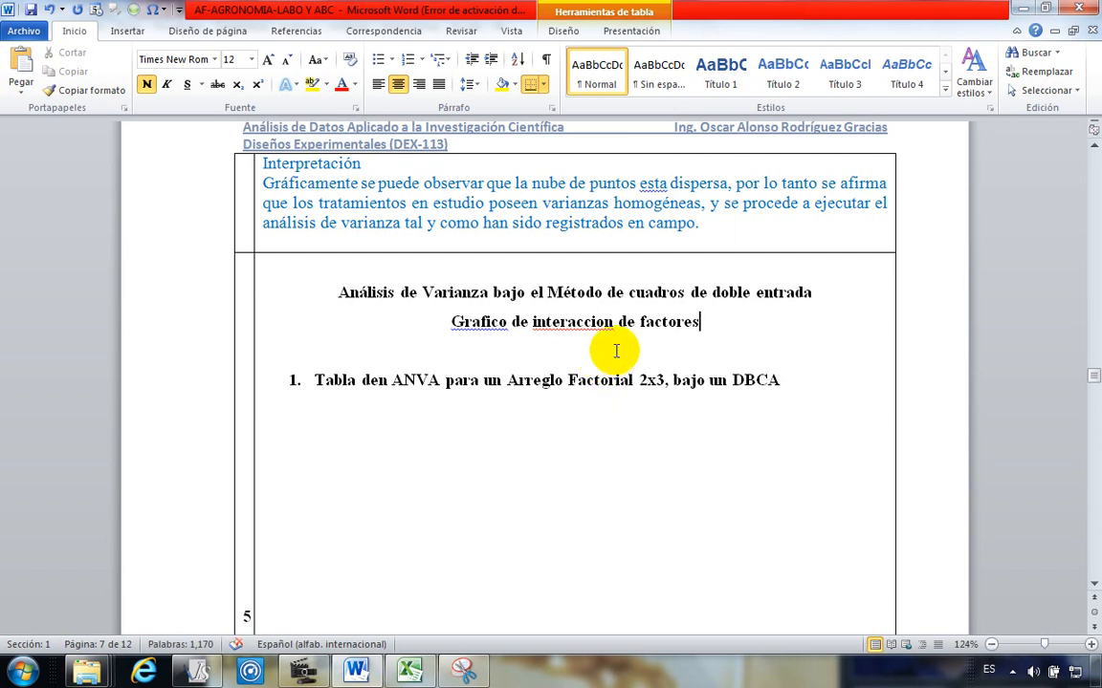
Step: Correct the spelling in the new line to "Gráfico" and "interacción" using the spelling suggestions
right_click(491, 322)
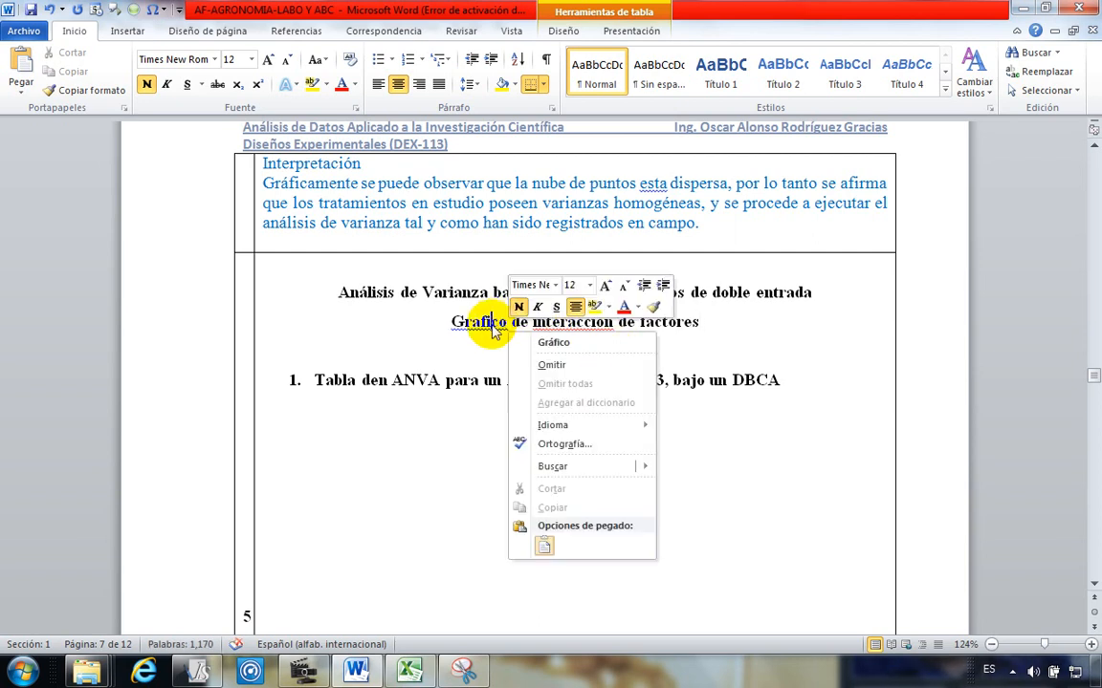
left_click(593, 311)
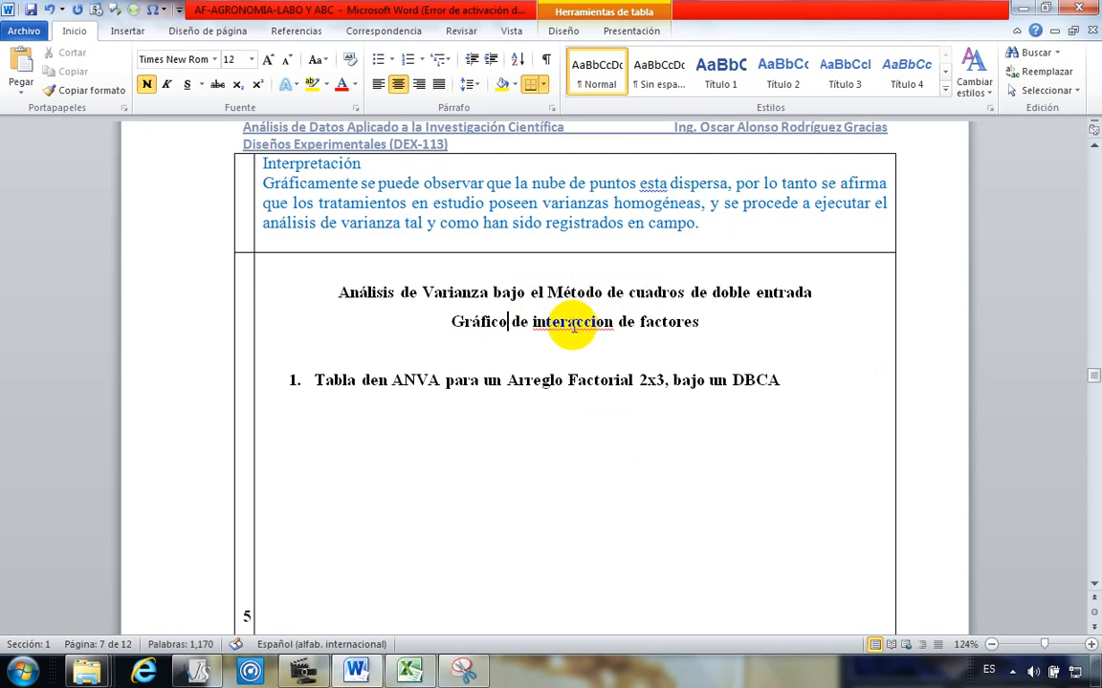
right_click(574, 322)
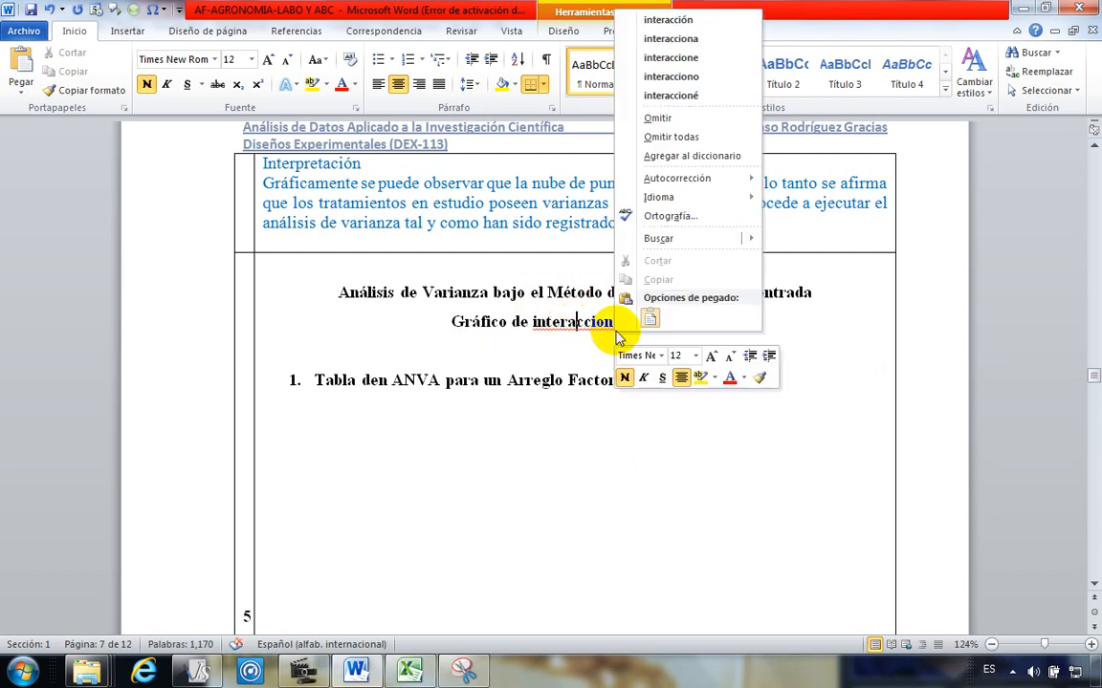
left_click(660, 19)
Step: Move the line "Gráfico de interacción de factores" above the analysis of variance title and leave blank space beneath it
left_click_drag(698, 323, 427, 326)
key("ctrl+c")
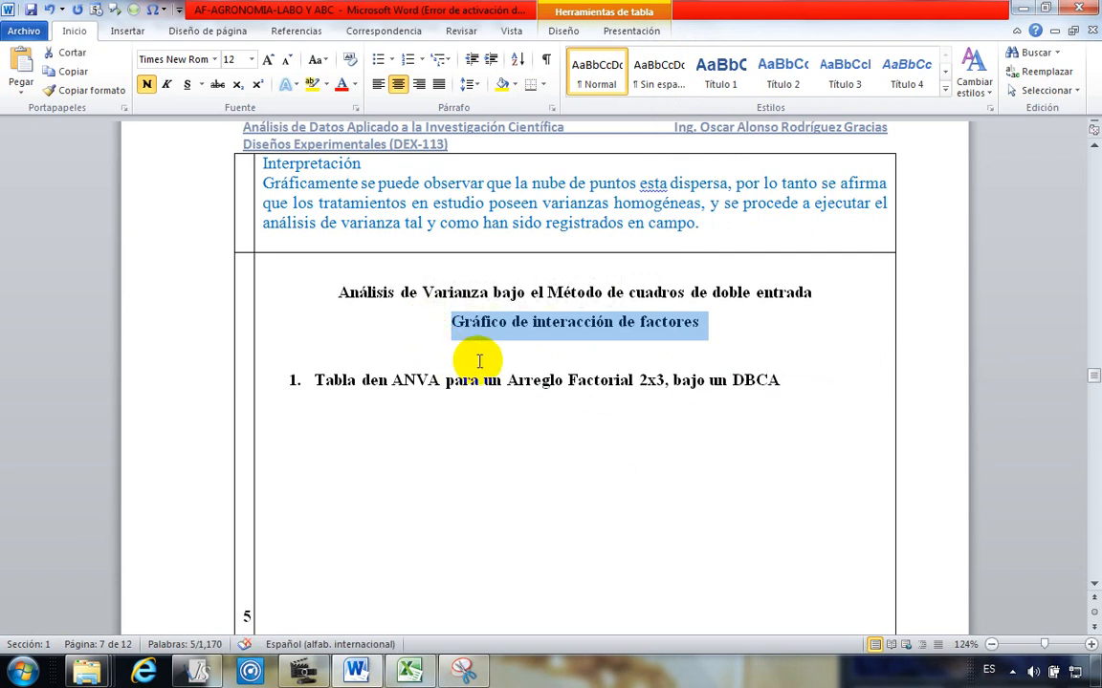
key("Delete")
left_click(333, 293)
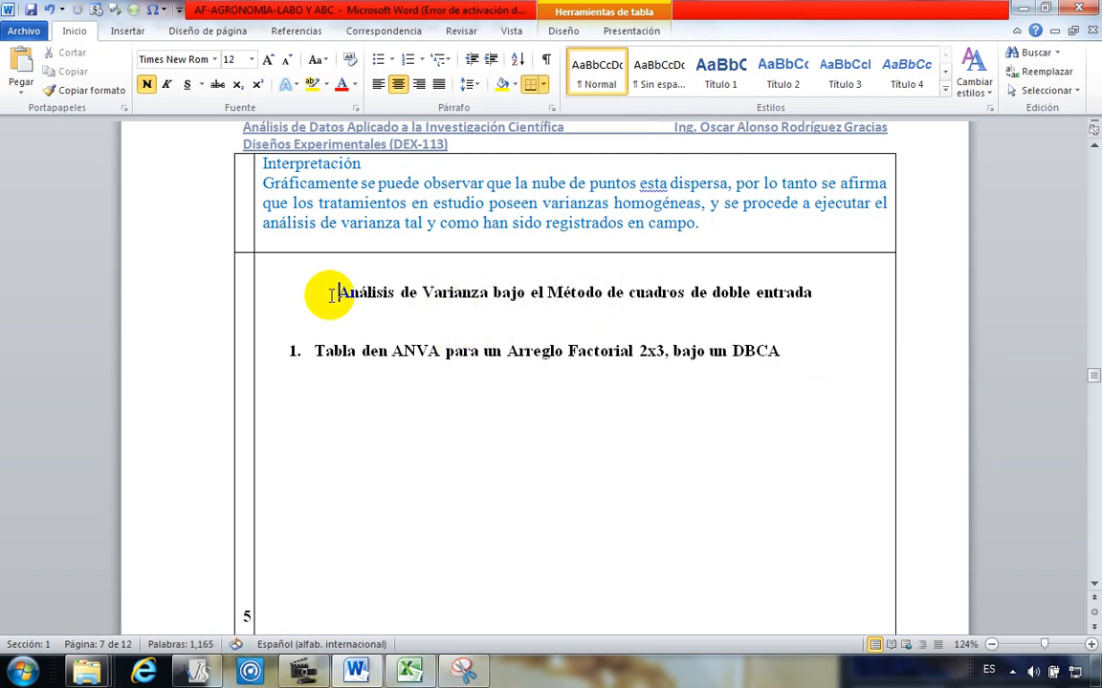
key("Return")
left_click(367, 291)
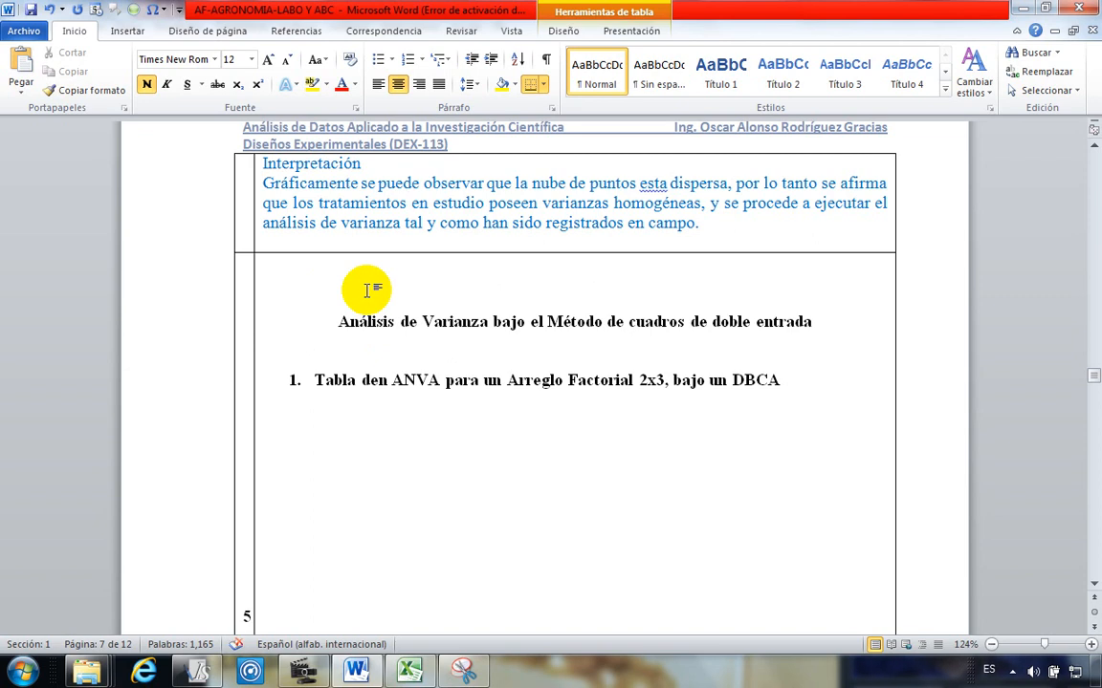
key("ctrl+v")
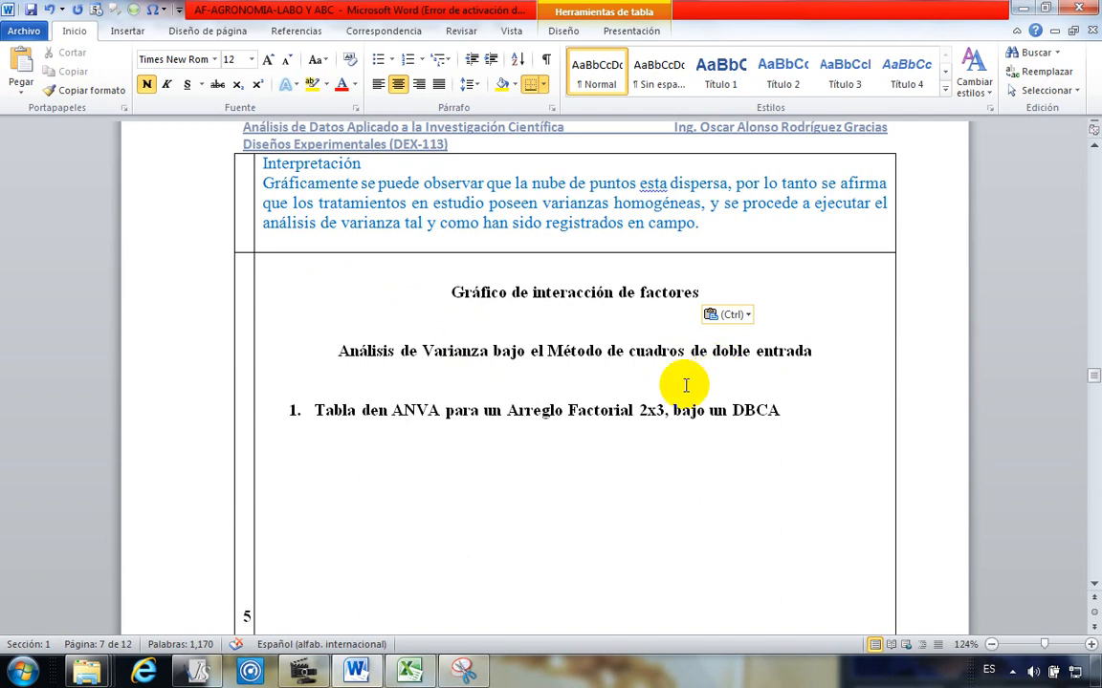
key("Return")
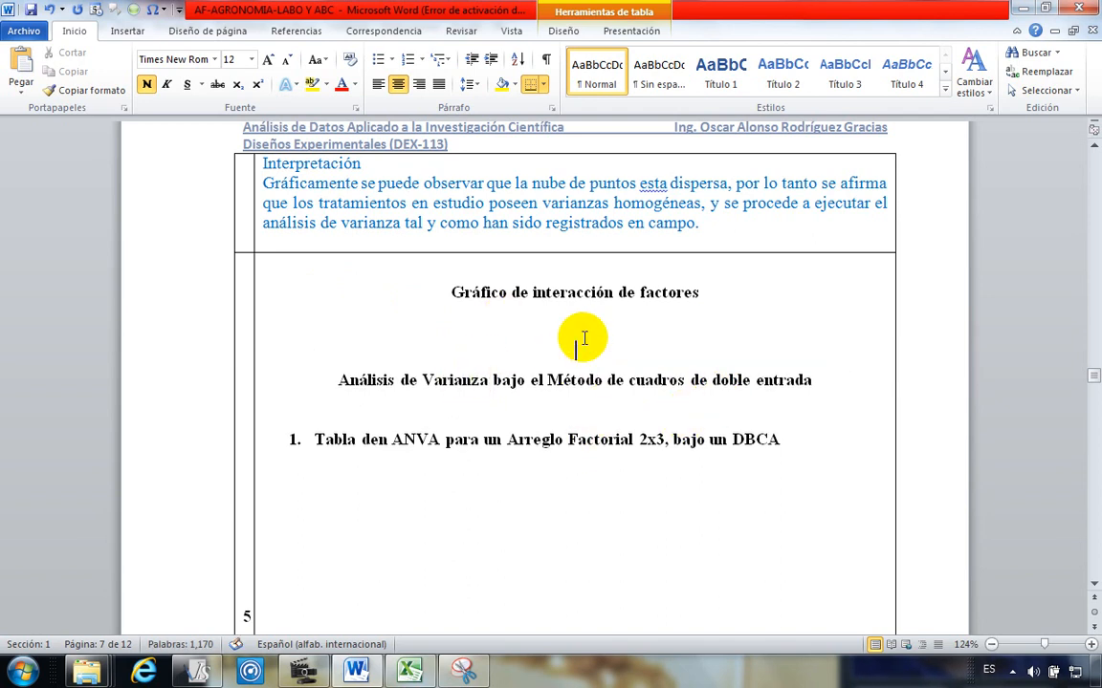
Step: Highlight the heading "Gráfico de interacción de factores" in yellow and place the cursor on the blank line under it
scroll(525, 304, "down", 1)
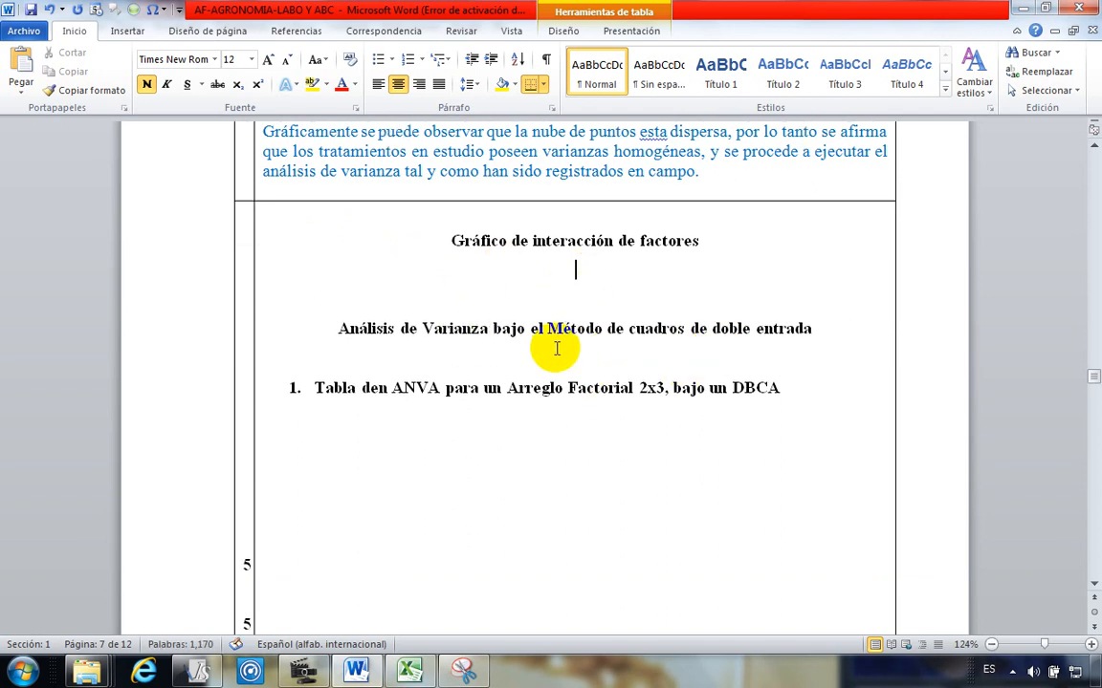
left_click(578, 246)
triple_click(579, 245)
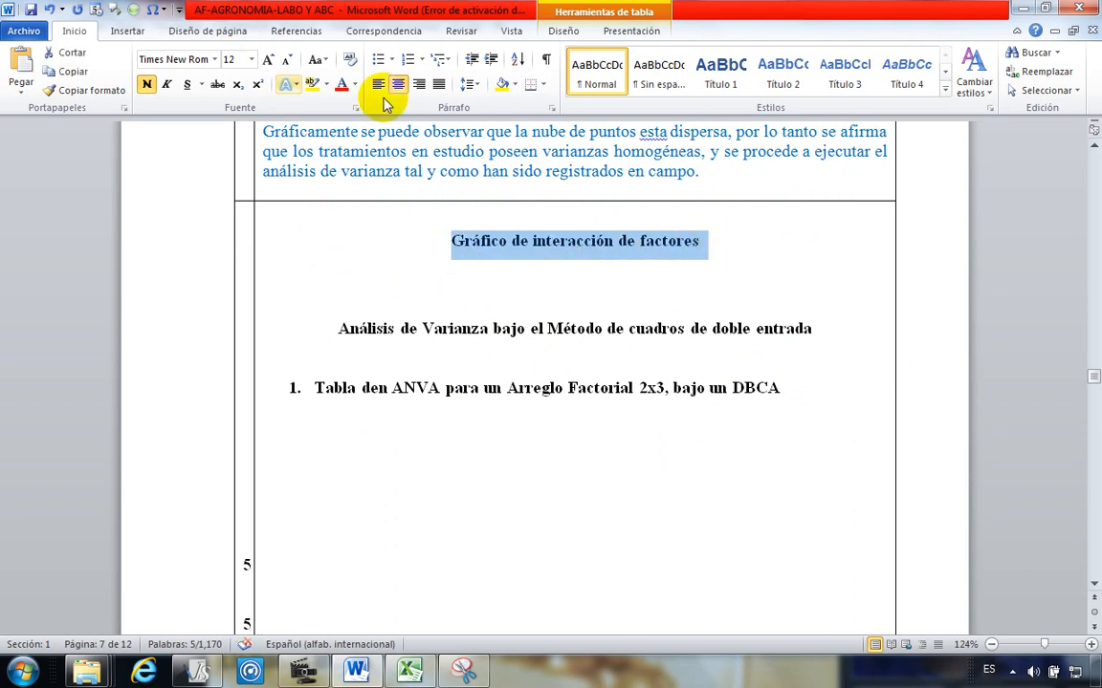
left_click(311, 84)
left_click(578, 277)
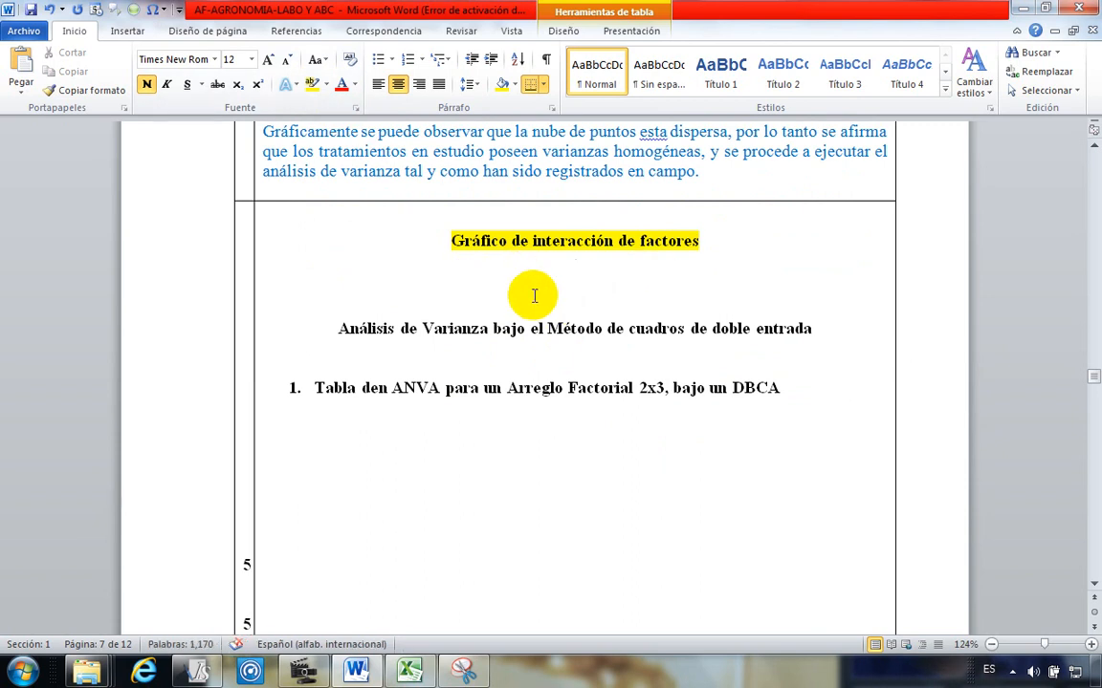
left_click_drag(337, 328, 746, 423)
left_click(613, 416)
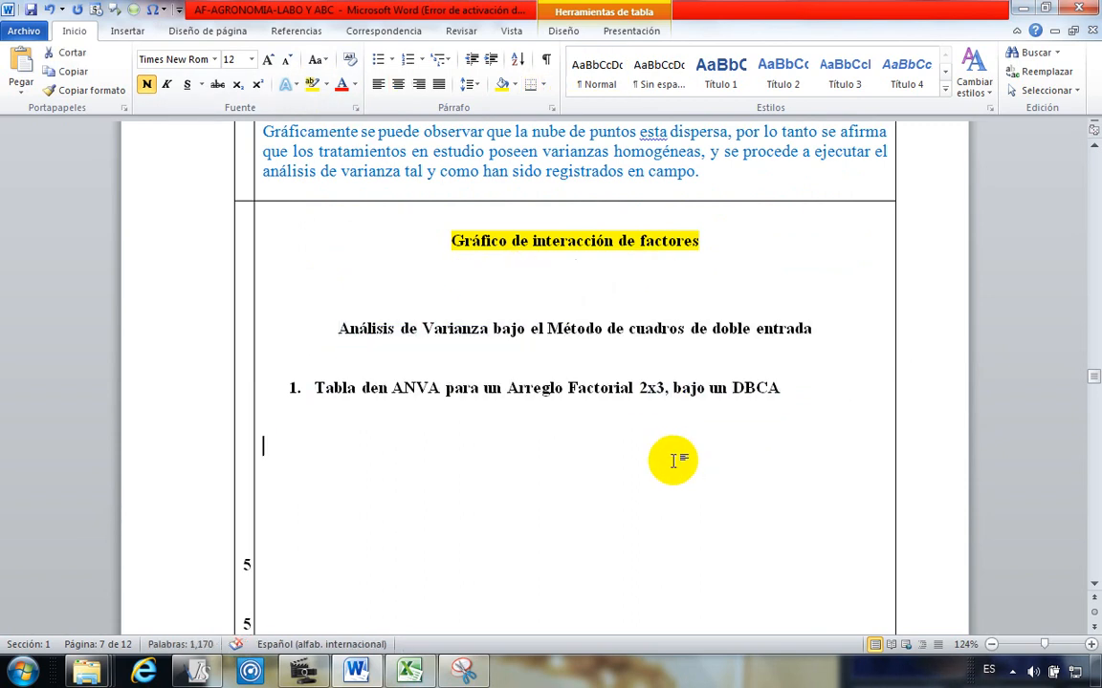
left_click(573, 275)
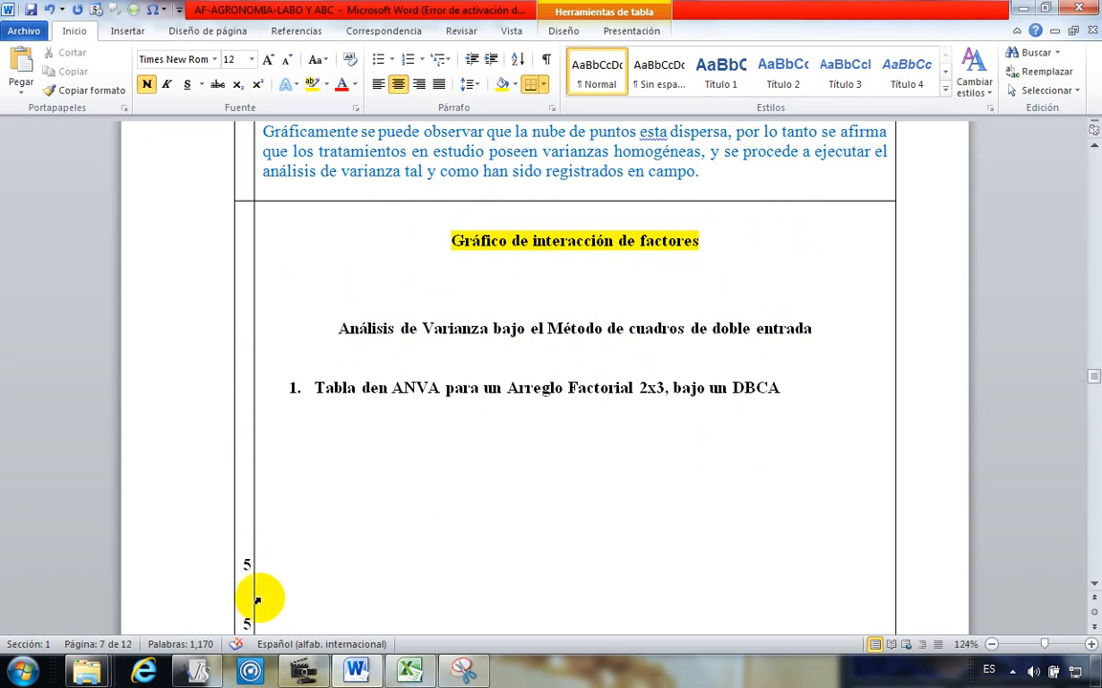
Step: Switch to the InfoStat analysis of variance dialog, try LSD Fisher as comparison method, and set it back to Ninguna
left_click(198, 673)
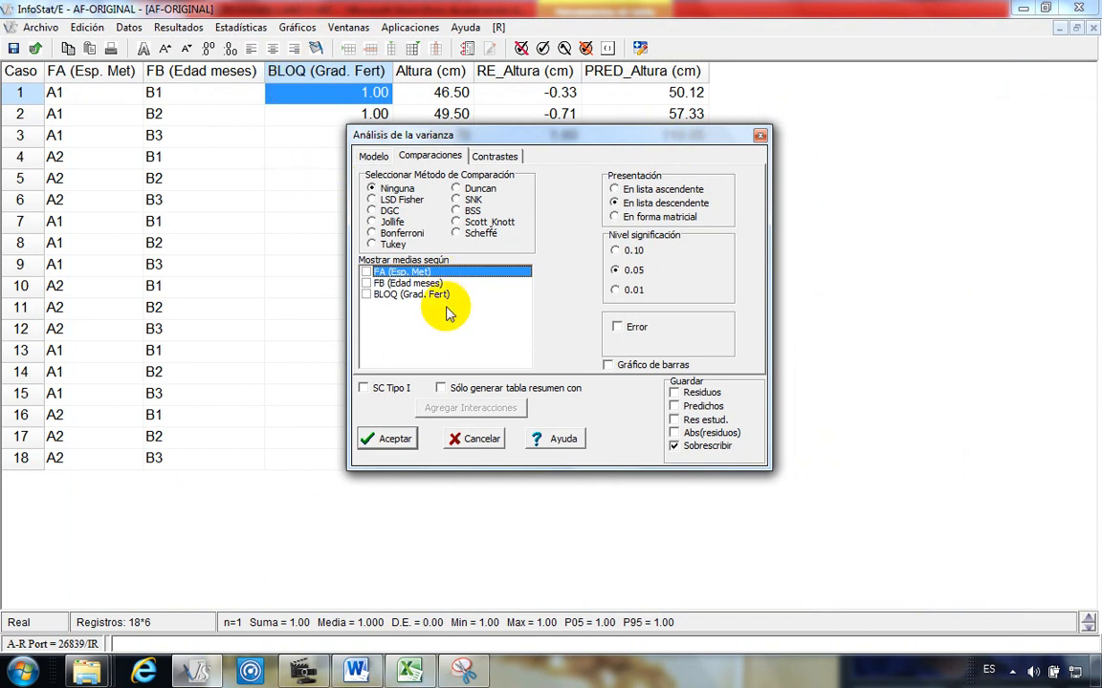
left_click_drag(548, 139, 499, 124)
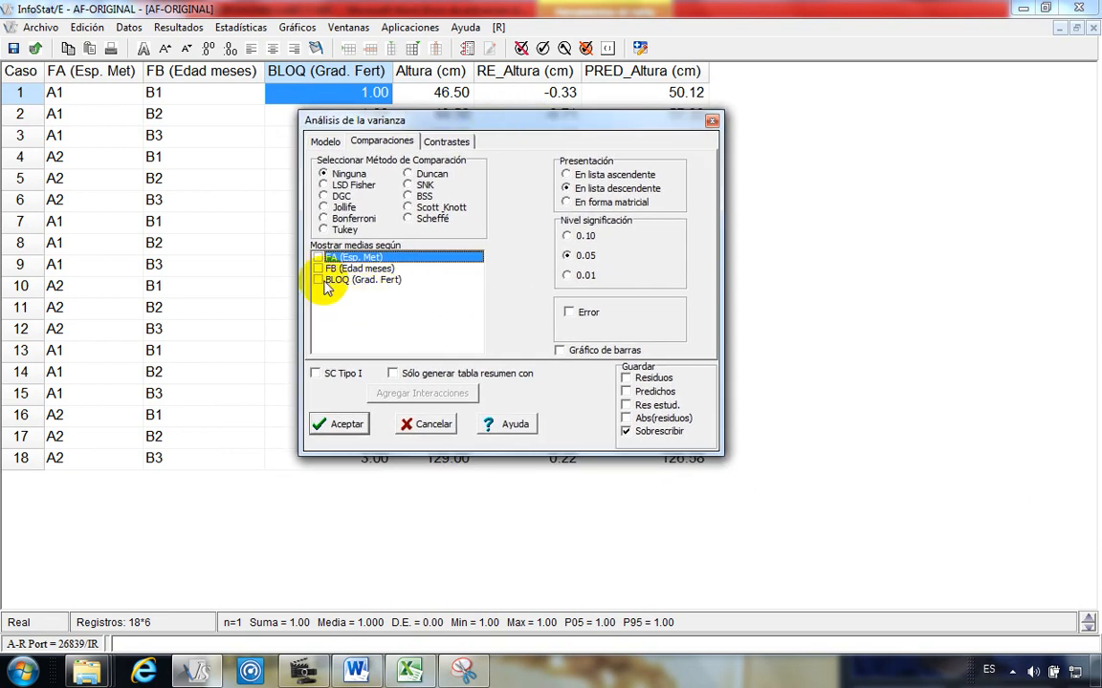
left_click(326, 185)
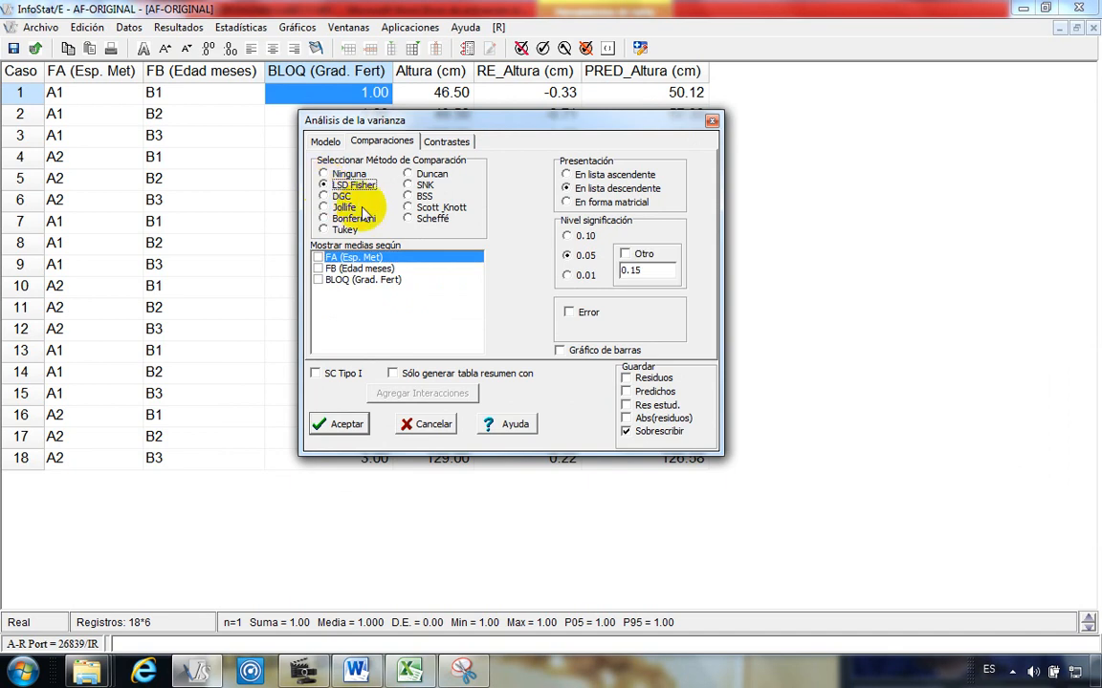
left_click(324, 174)
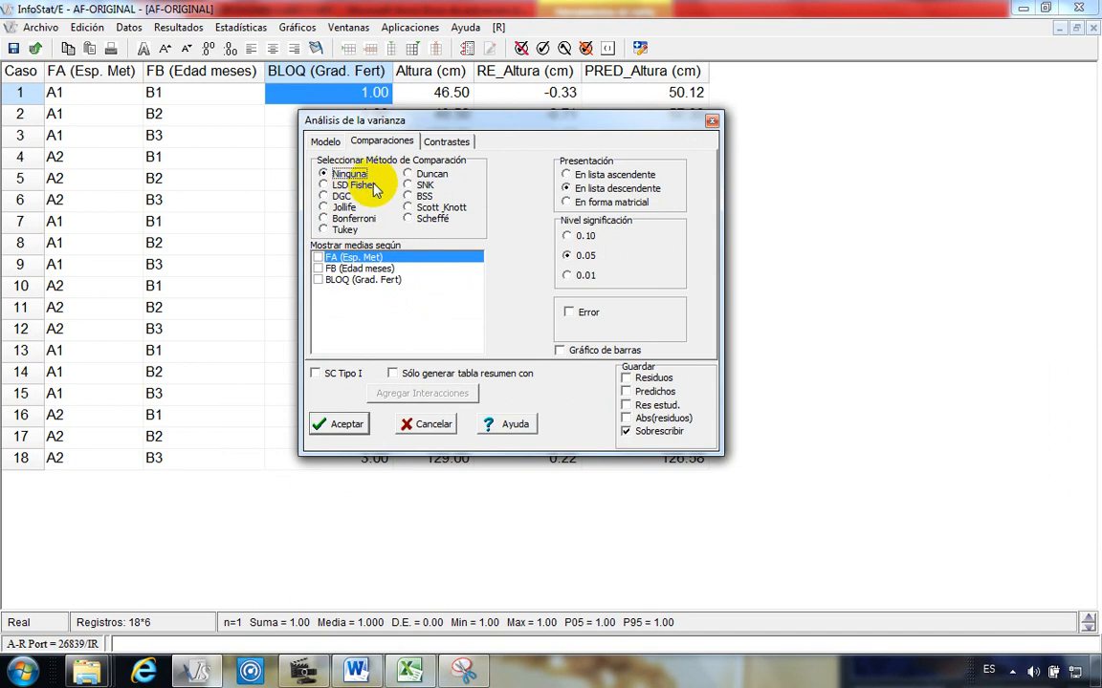
left_click(356, 313)
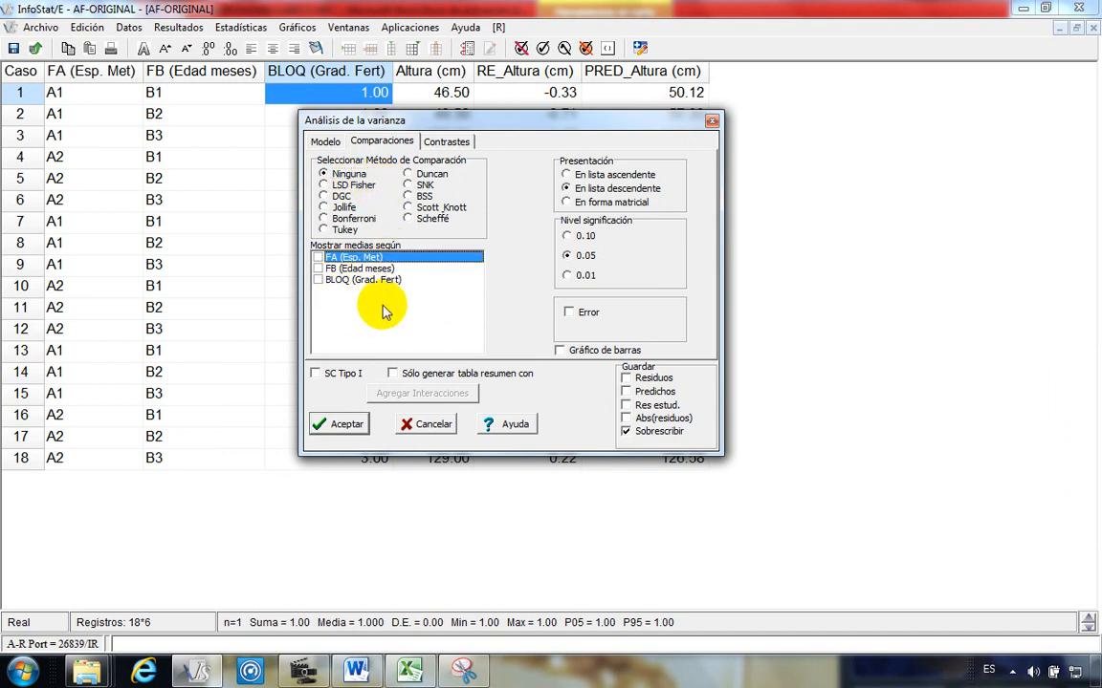
Step: Add the interactions to the ANOVA model terms and delete every interaction involving BLOQ, keeping FA (Esp. Met)*FB (Edad meses)
left_click(325, 142)
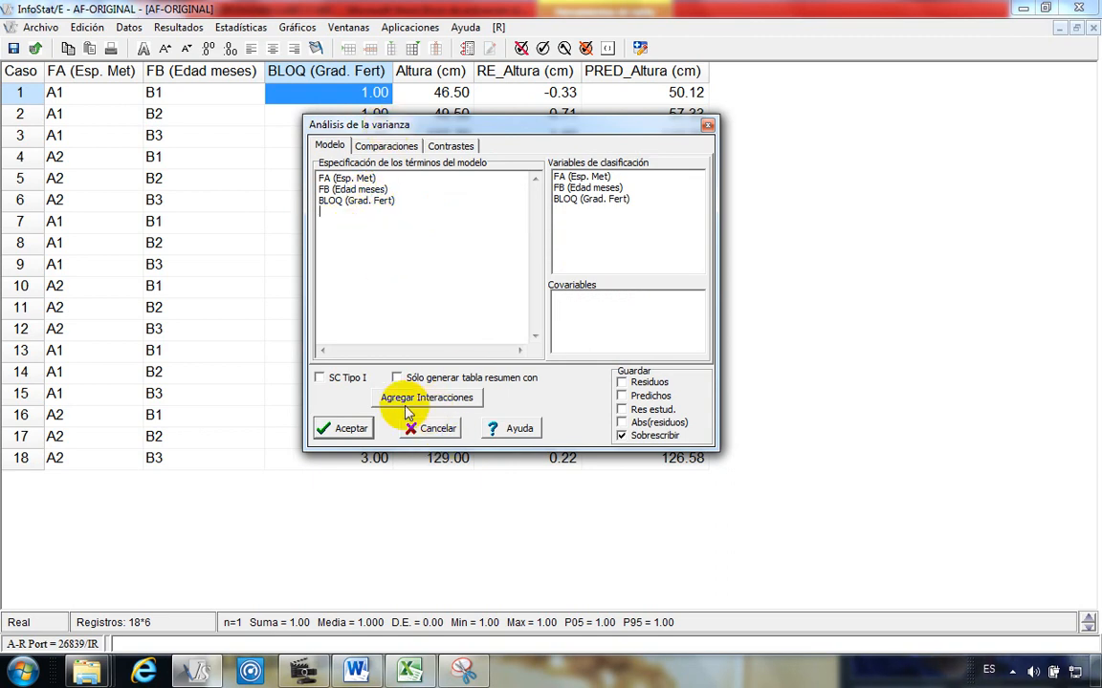
left_click(462, 405)
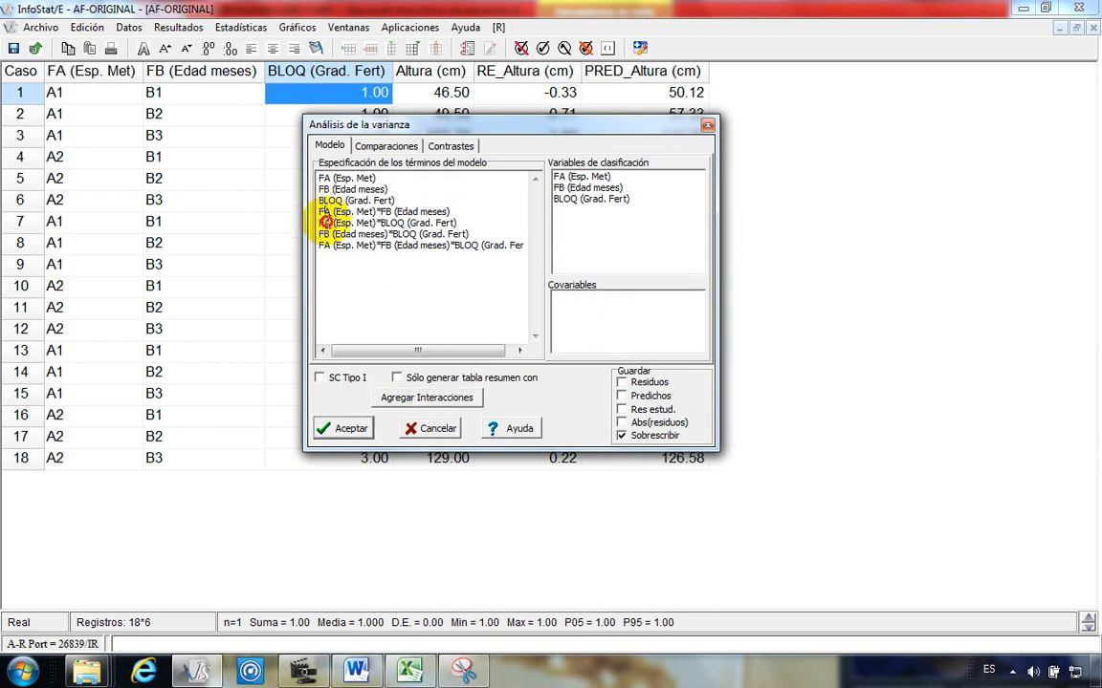
left_click_drag(322, 211, 425, 271)
left_click(406, 275)
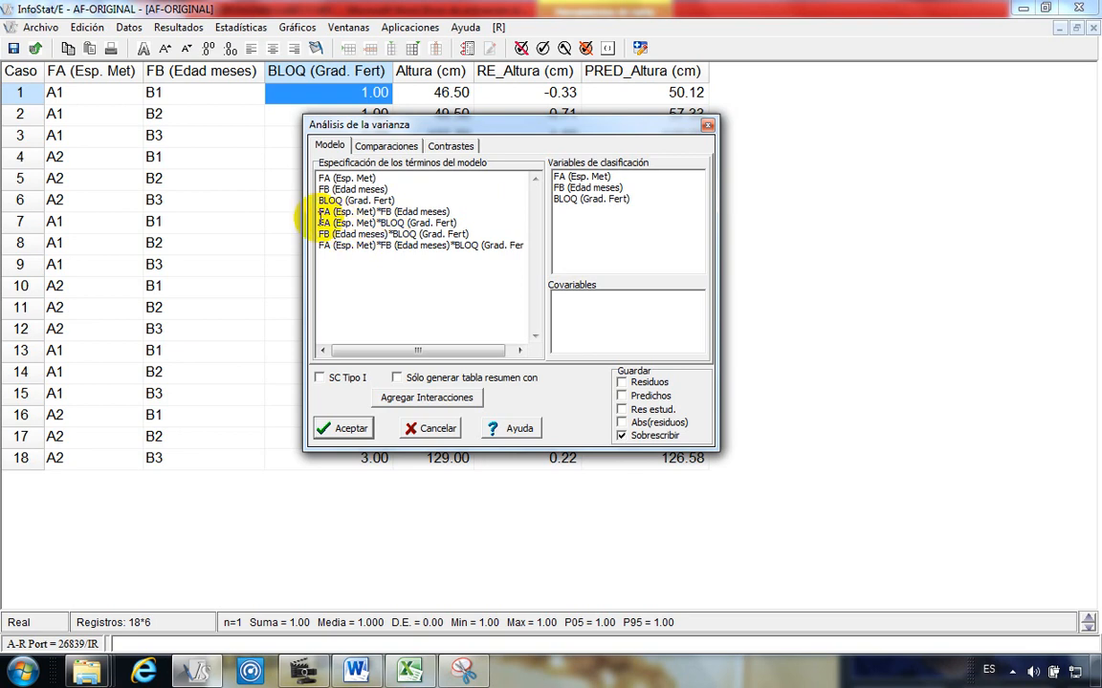
left_click_drag(320, 212, 444, 208)
left_click(423, 253)
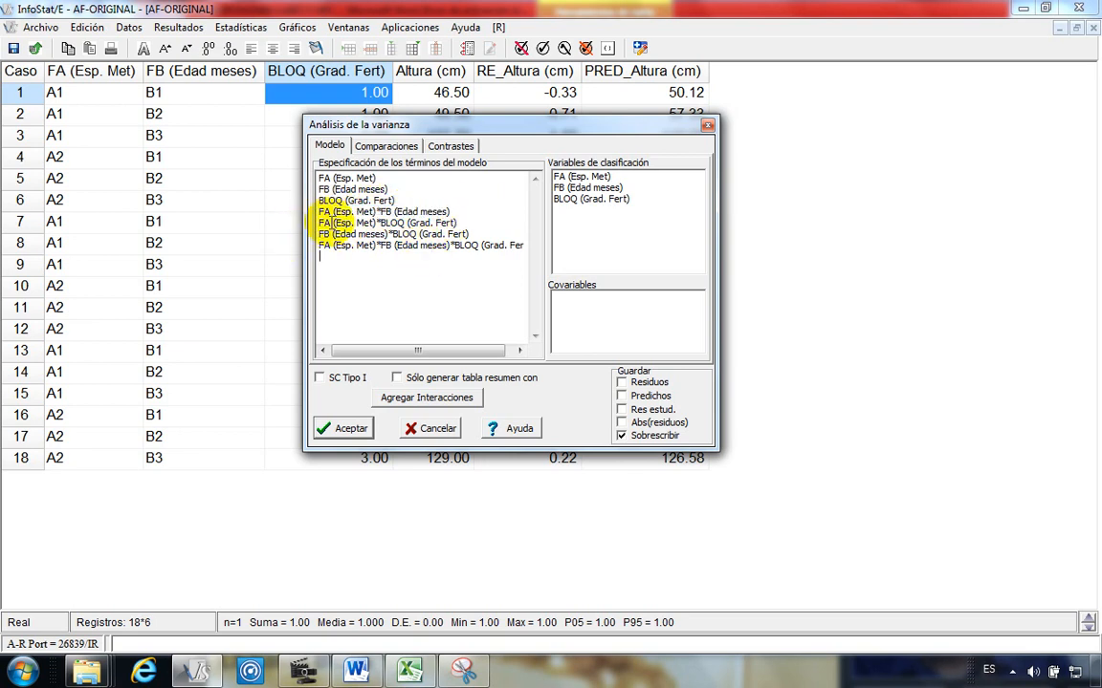
left_click_drag(320, 223, 442, 260)
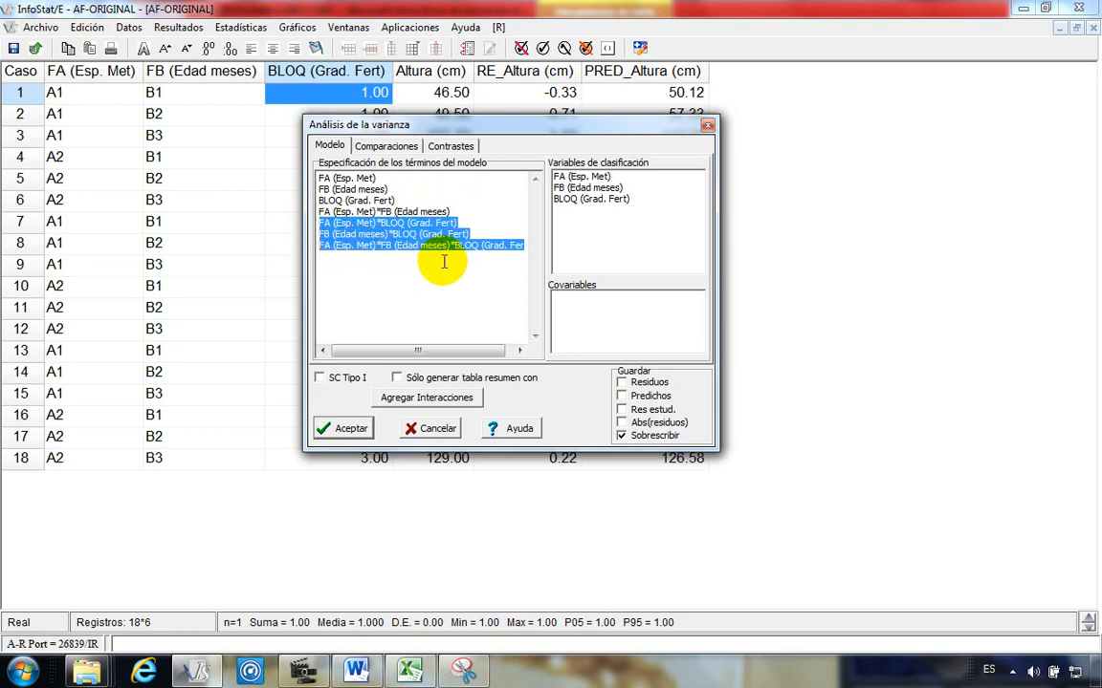
key("Delete")
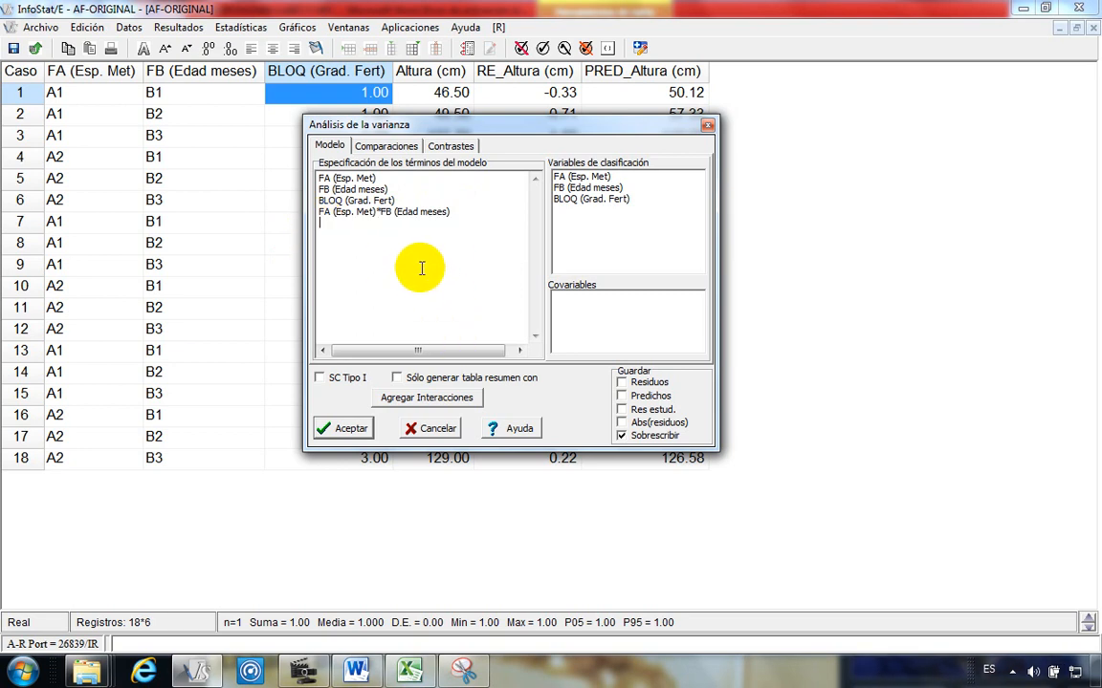
Step: Reorder the model terms so FA*FB precedes BLOQ (Grad. Fert), and bring up the mean comparison options
left_click(465, 219)
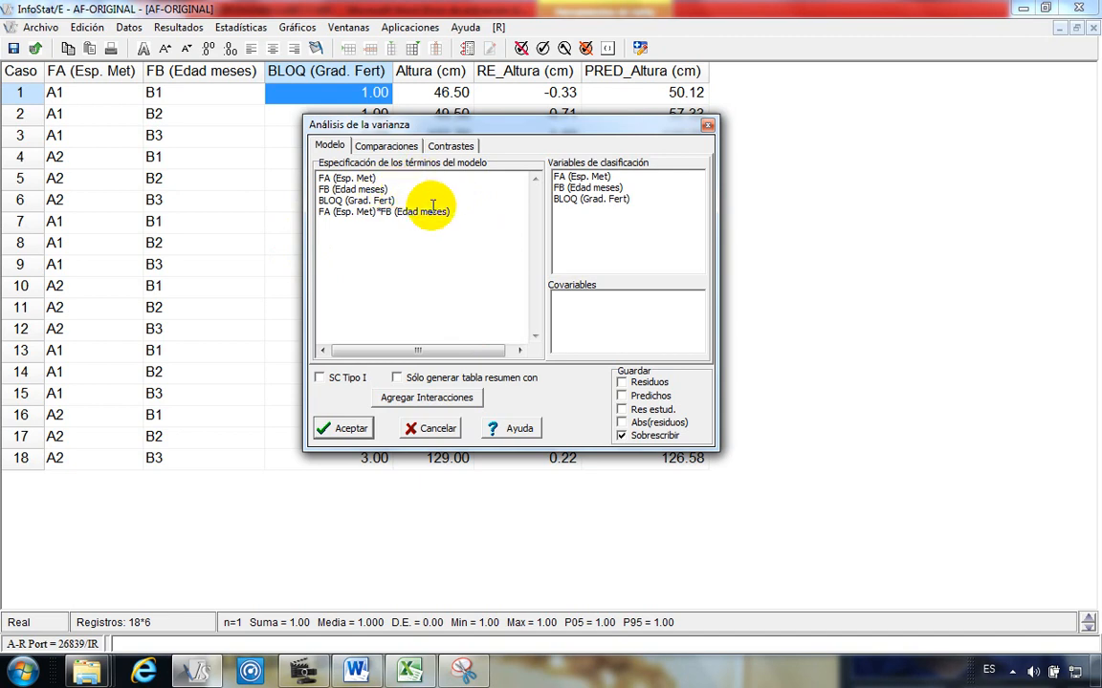
key("Return")
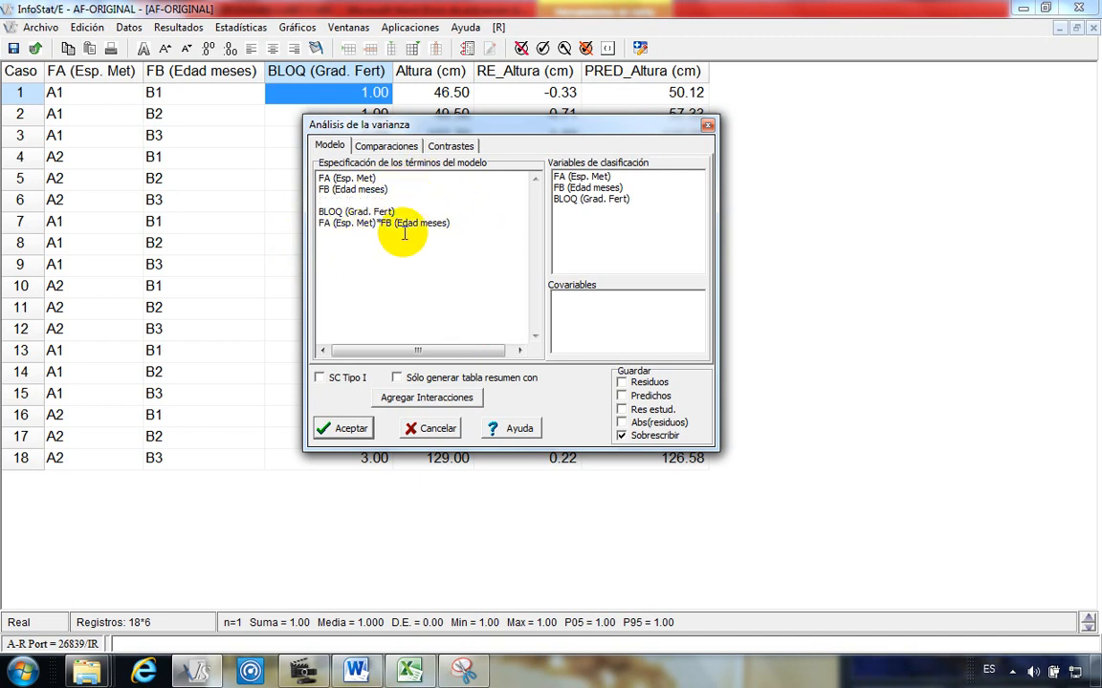
left_click(461, 228)
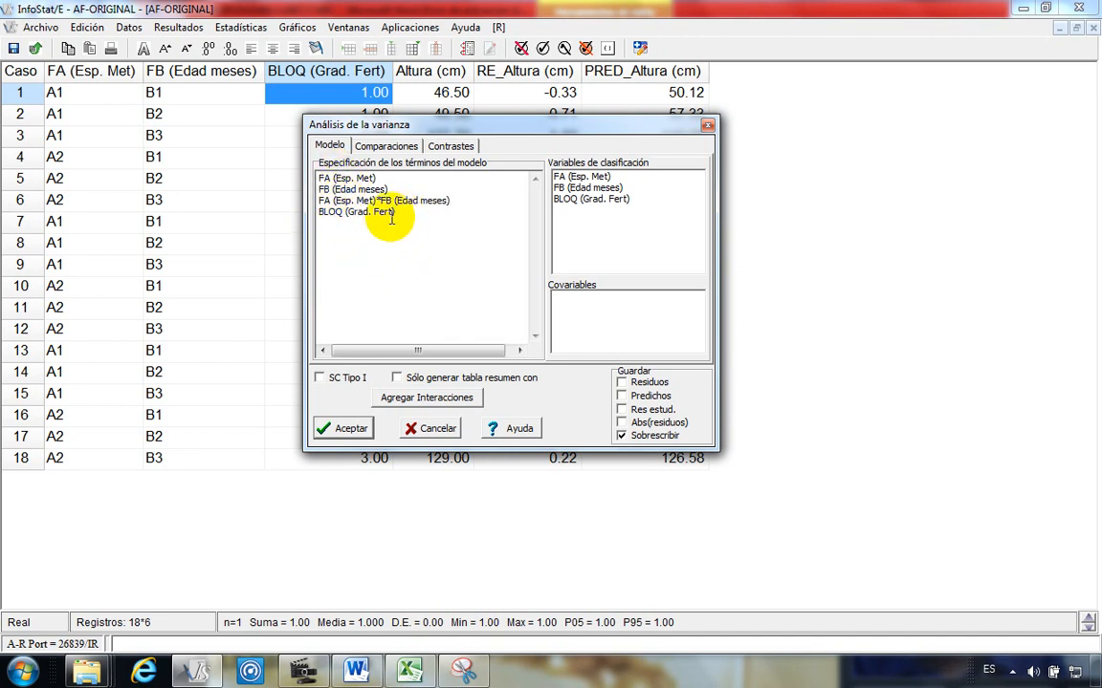
left_click_drag(402, 217, 363, 172)
left_click(353, 229)
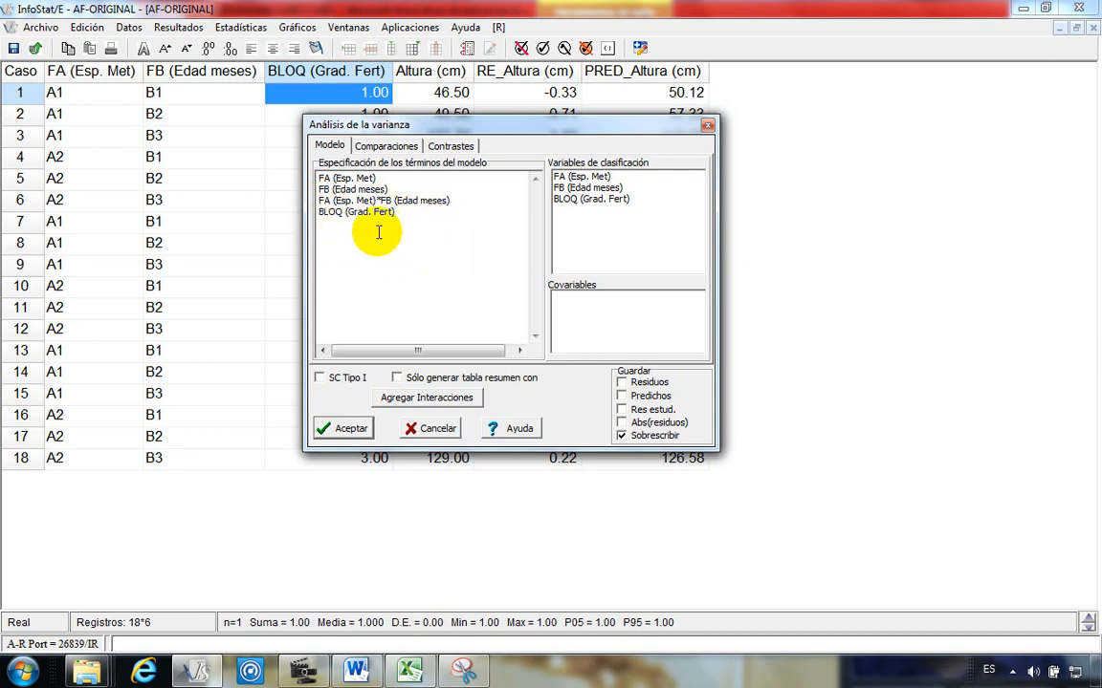
left_click(397, 146)
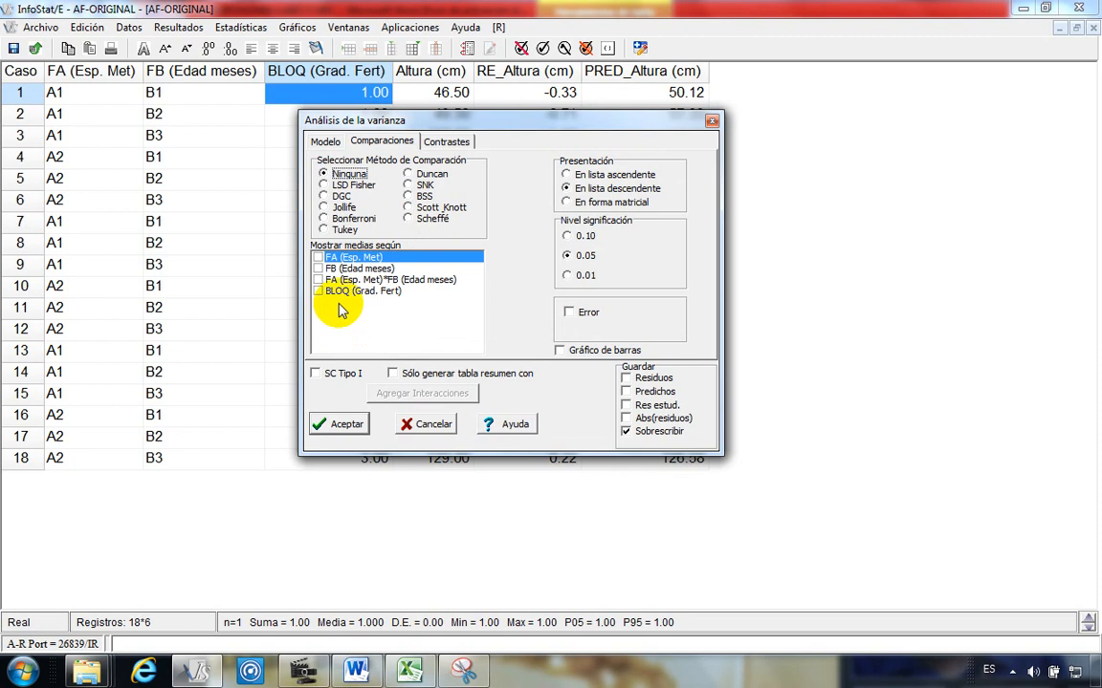
Step: Run the ANOVA with LSD Fisher comparison of the FA (Esp. Met)*FB (Edad meses) means and inspect the test's results block
left_click(319, 280)
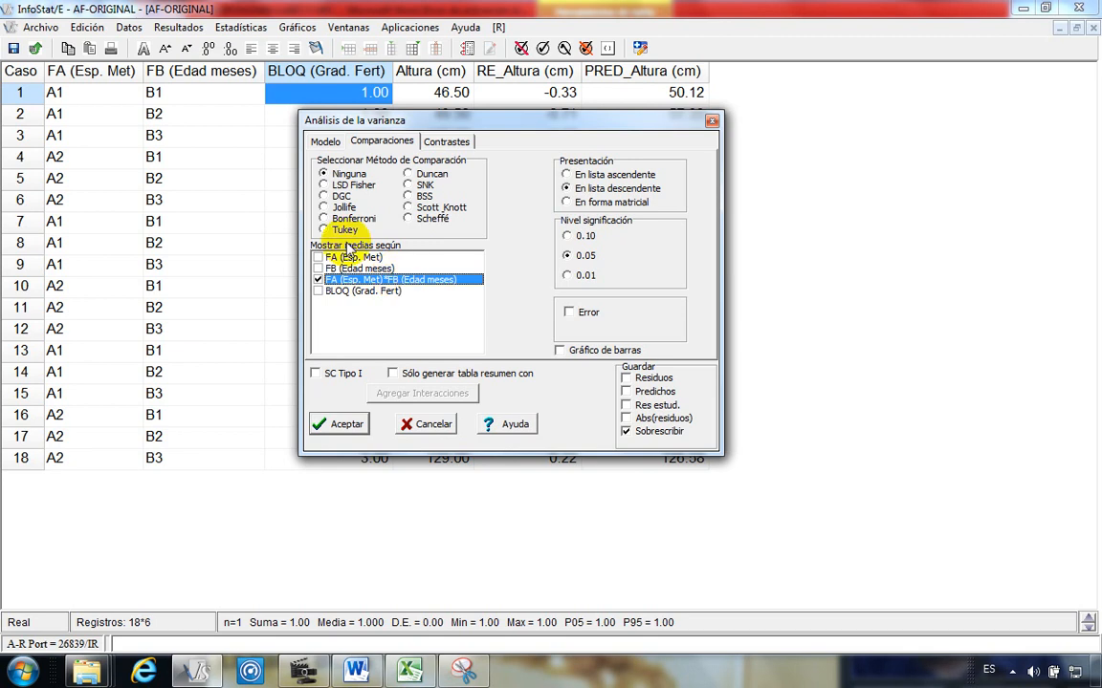
left_click(326, 185)
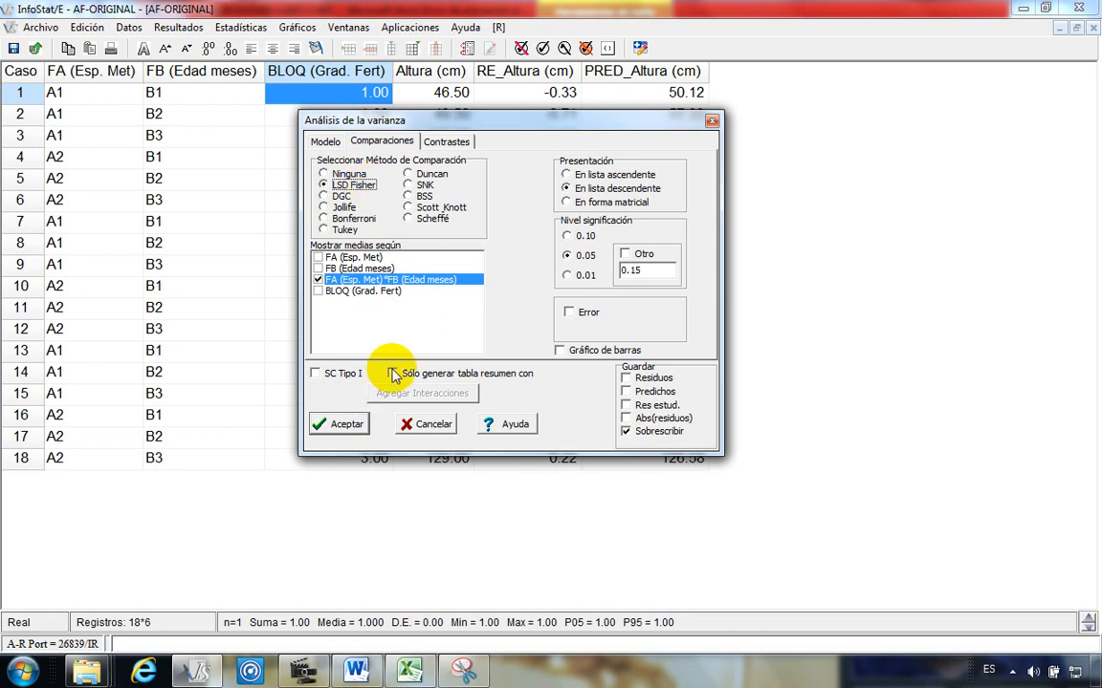
left_click(342, 424)
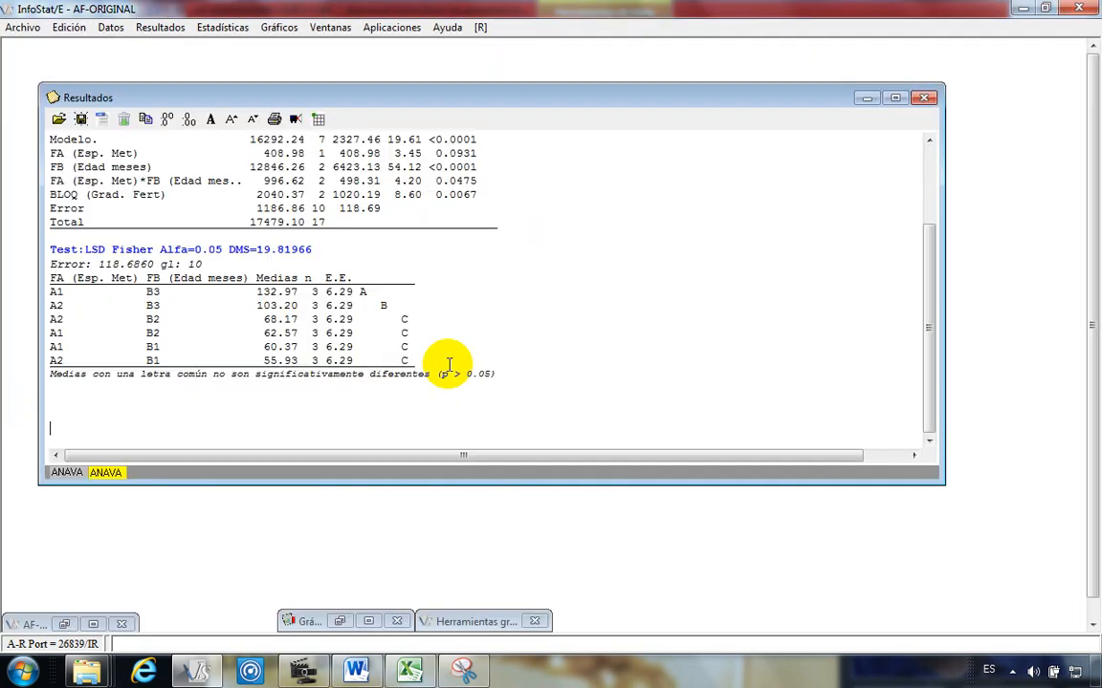
mouse_move(634, 102)
left_mouse_down()
mouse_move(646, 167)
mouse_move(666, 130)
mouse_move(624, 99)
mouse_move(637, 99)
left_mouse_up()
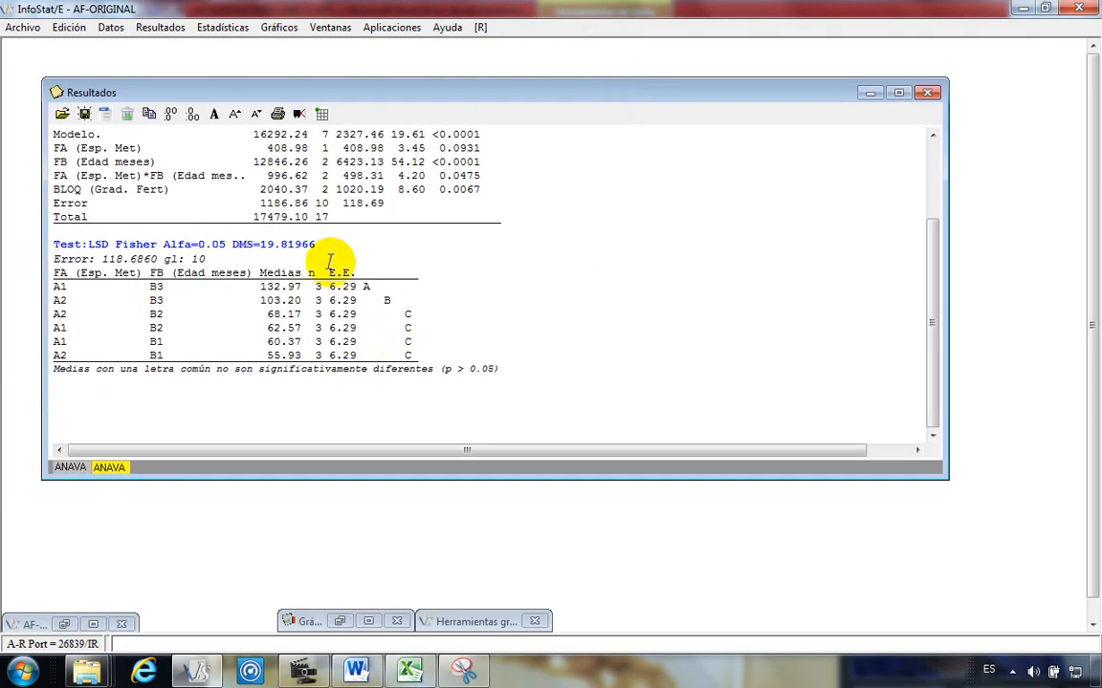
left_click_drag(511, 376, 58, 246)
left_click(233, 413)
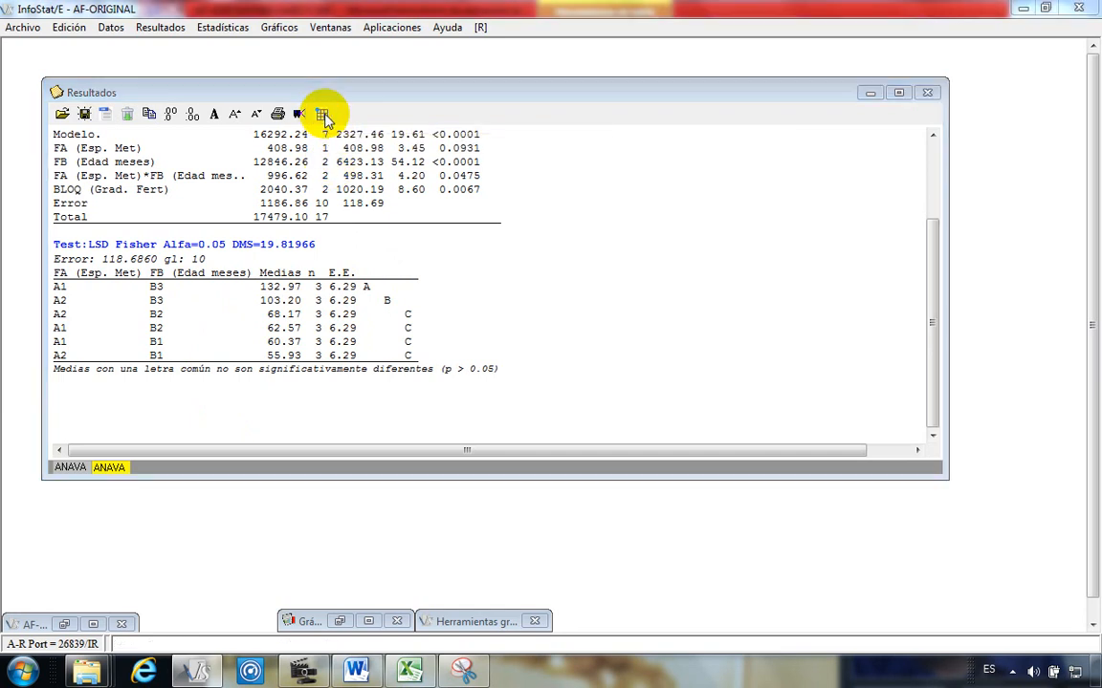
Step: Generate a data table from the LSD Fisher test results and maximize its window
left_click(321, 114)
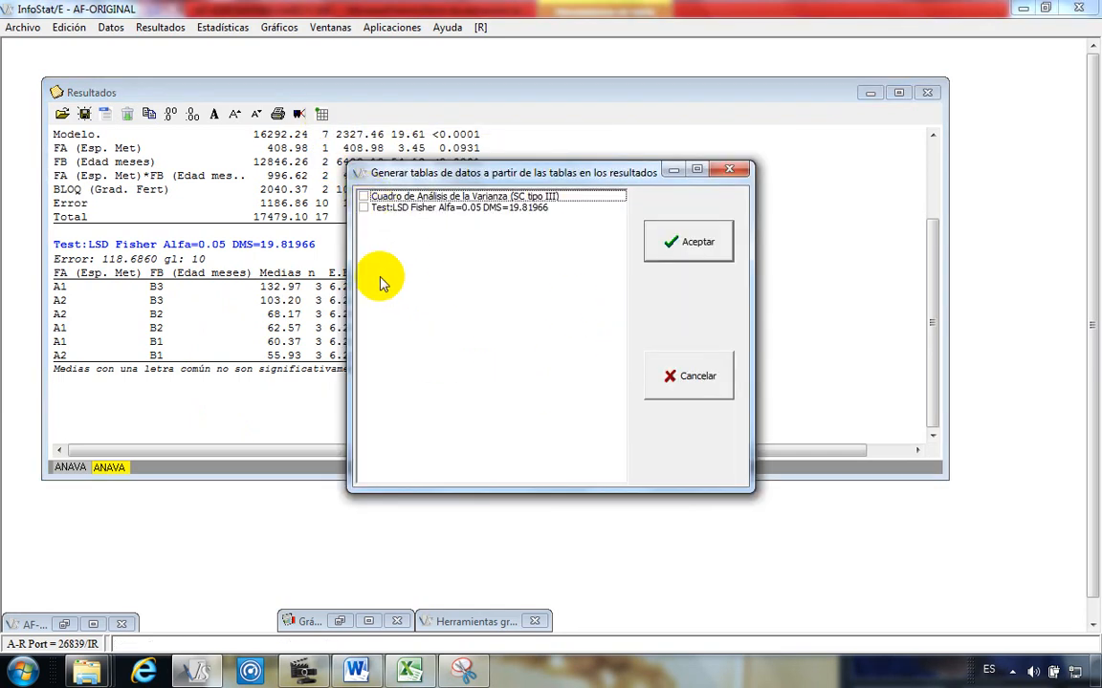
left_click(365, 209)
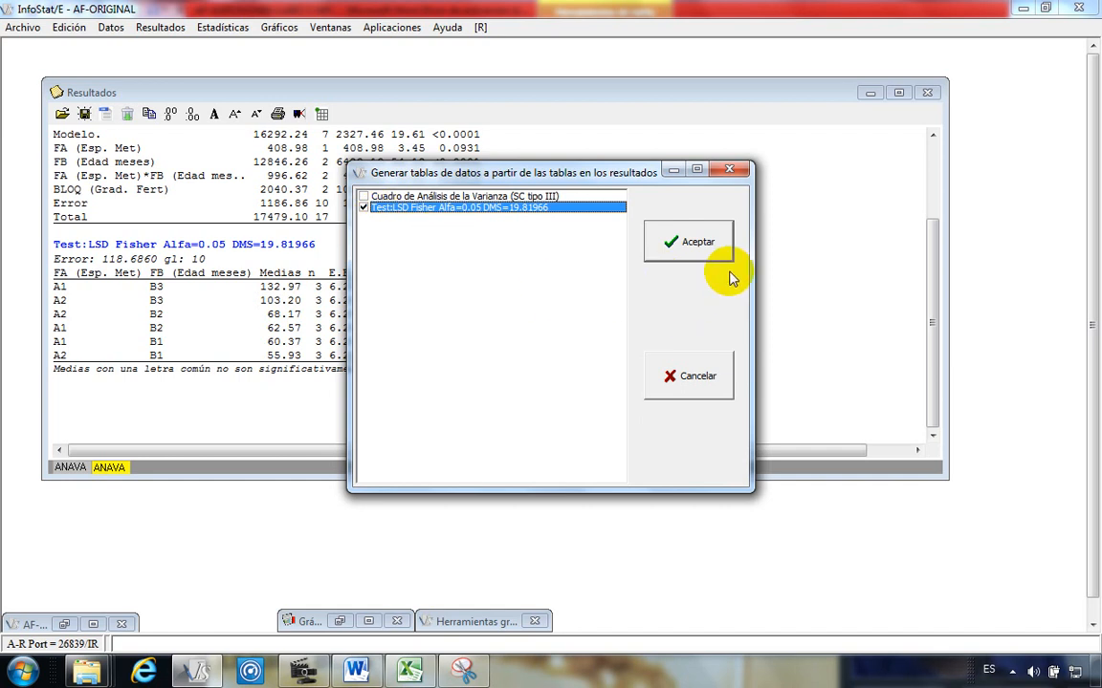
left_click(698, 247)
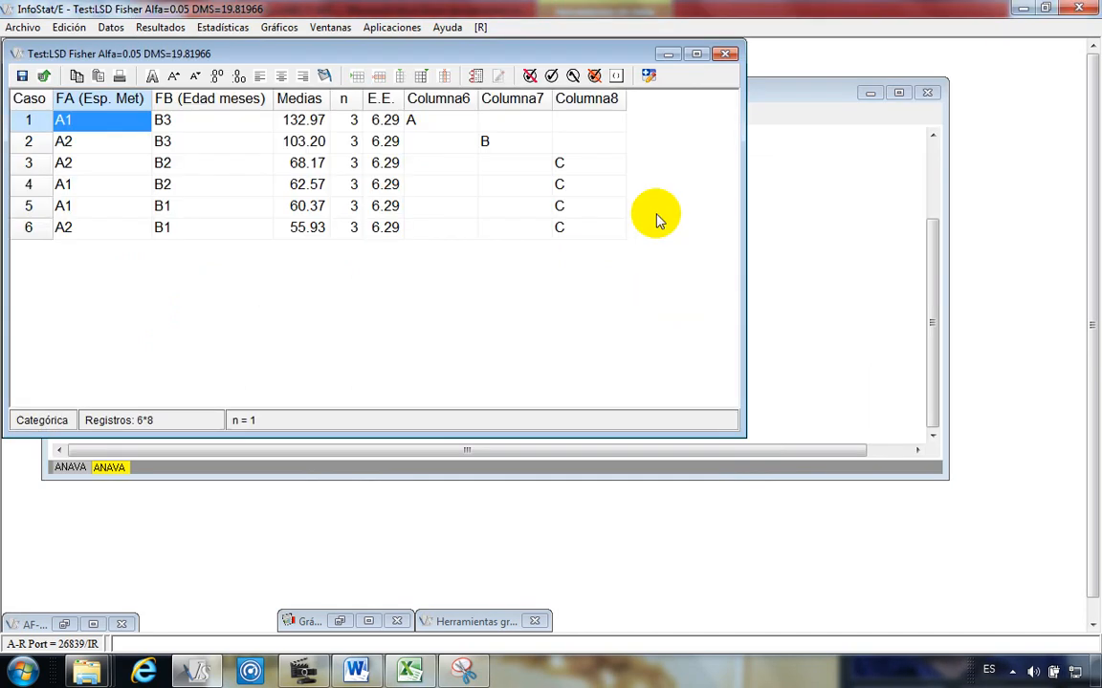
left_click_drag(512, 55, 563, 140)
left_click(641, 302)
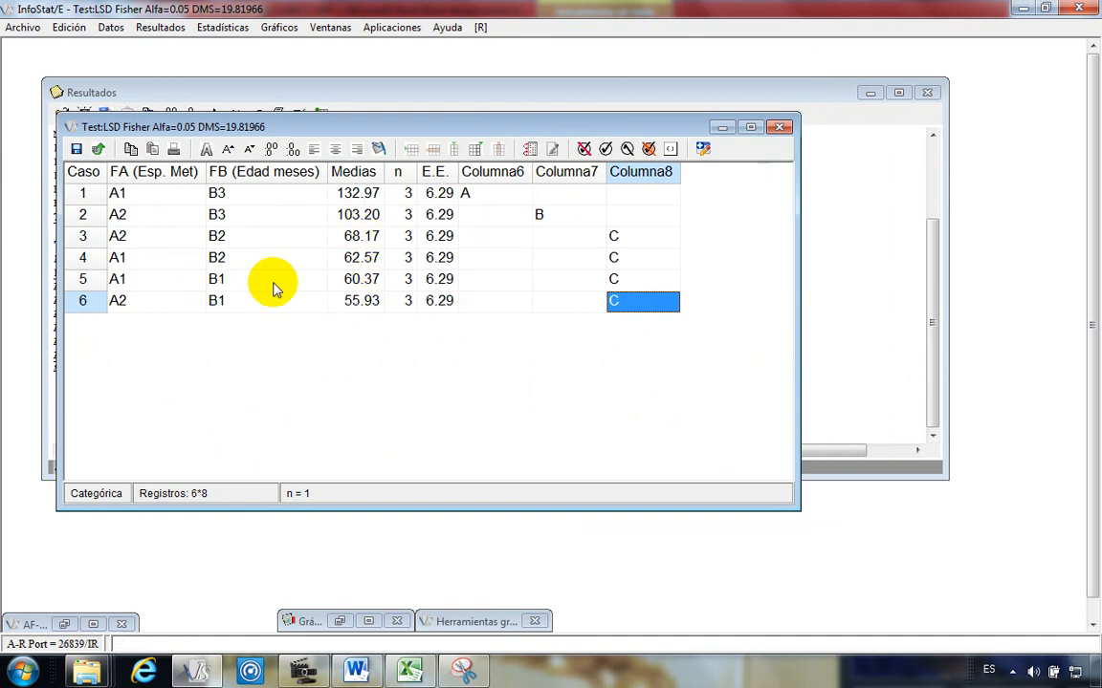
left_click(284, 244)
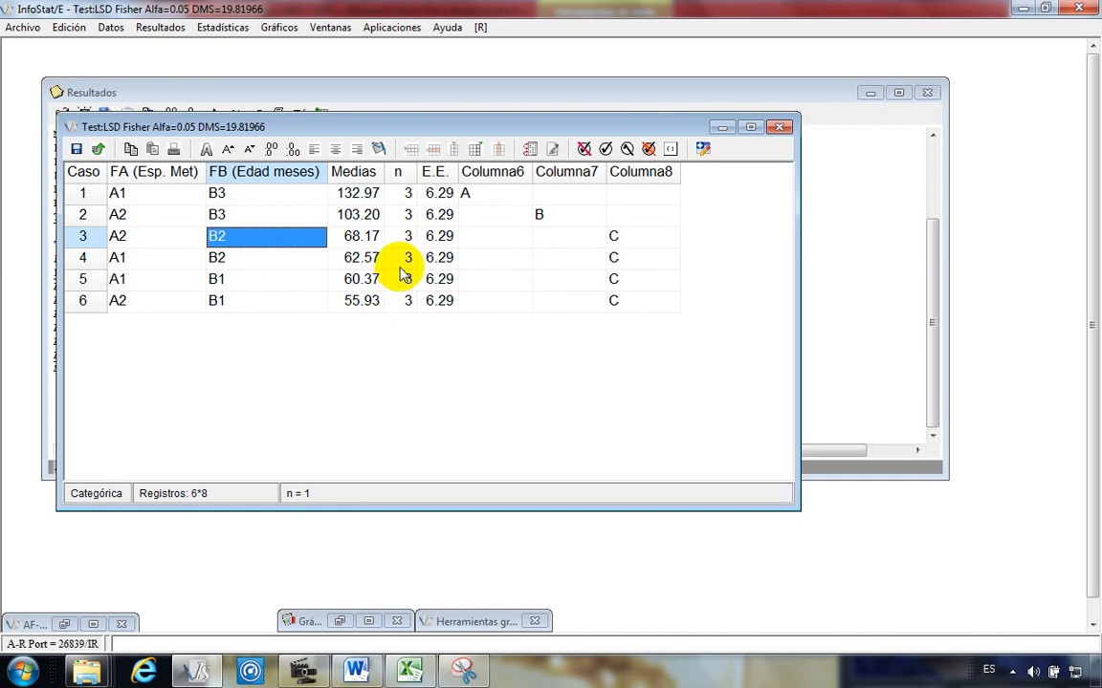
left_click(565, 256)
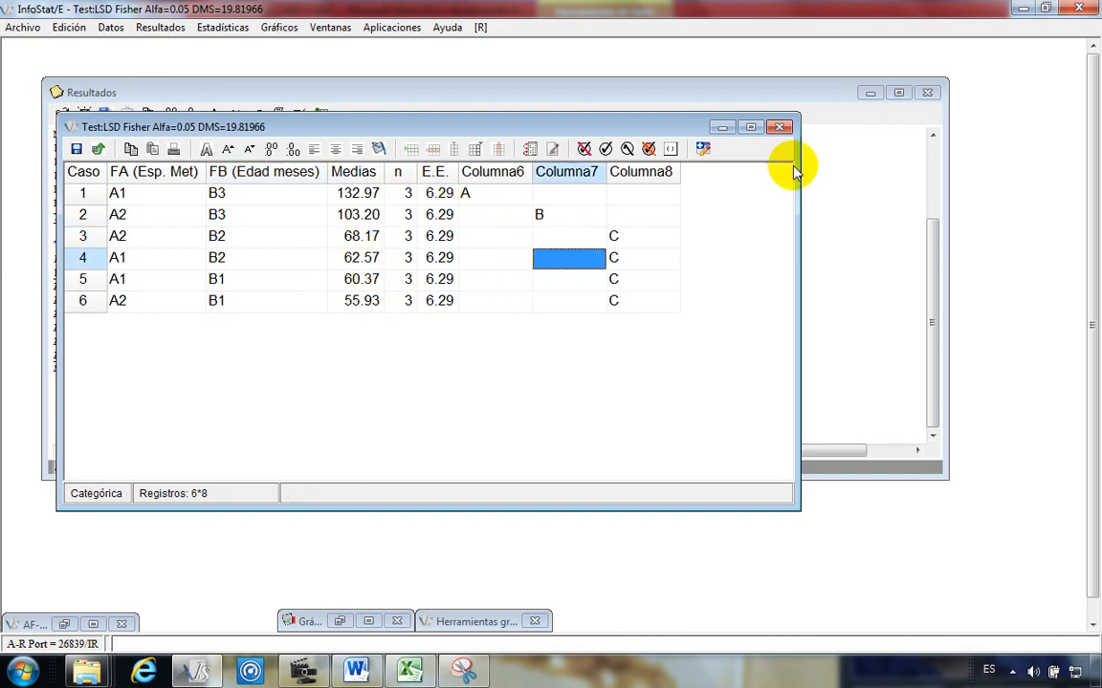
left_click(750, 127)
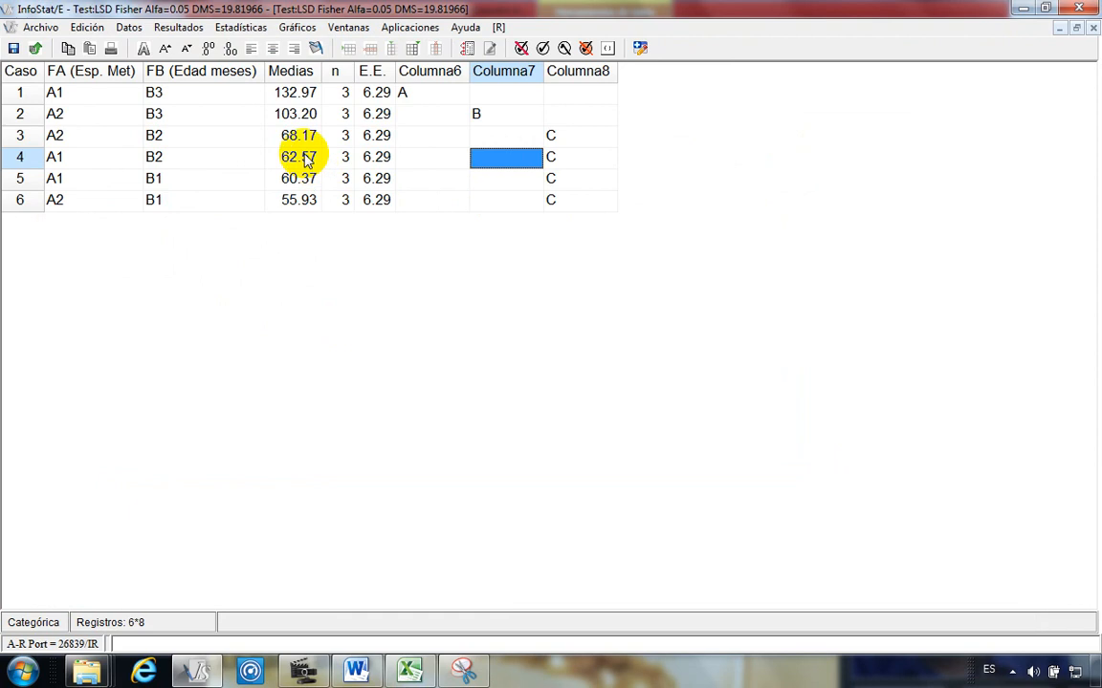
Step: Set up a dot plot of Medias with FA (Esp. Met) as classification criterion and E.E. as the error variable
left_click(299, 28)
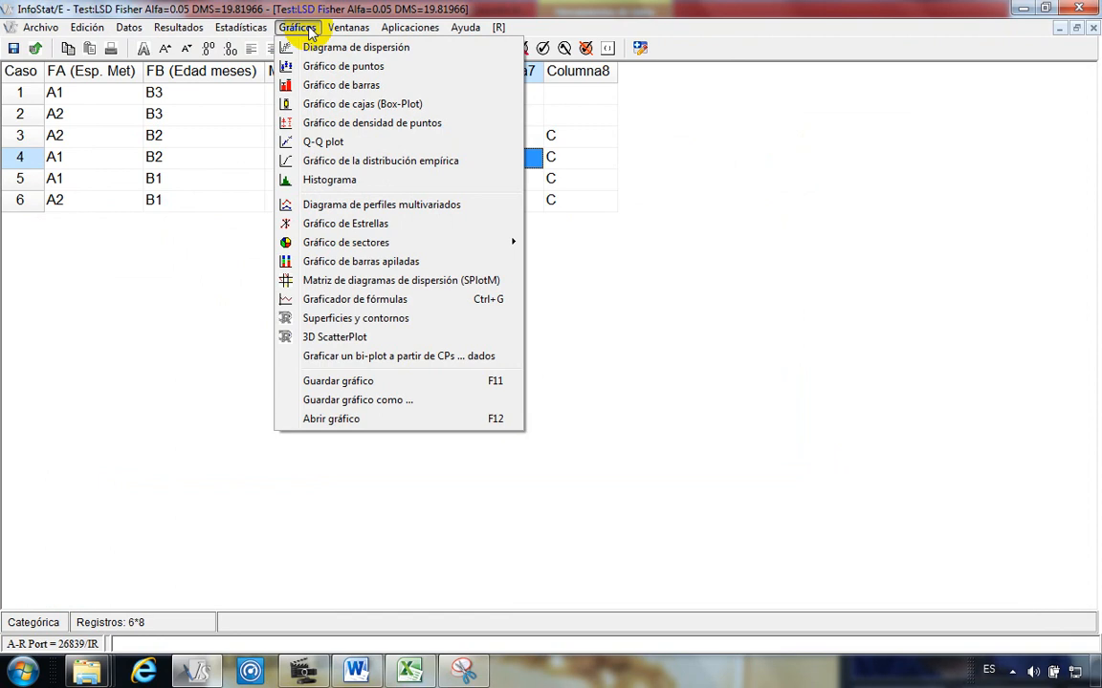
left_click(399, 71)
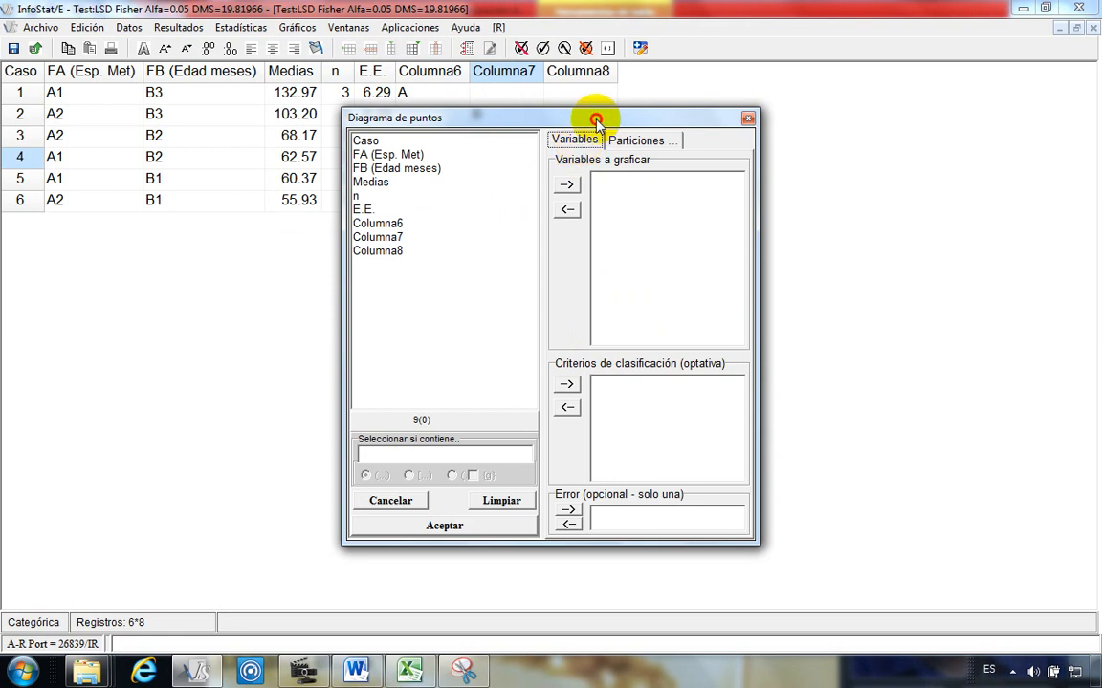
left_click_drag(595, 122, 525, 101)
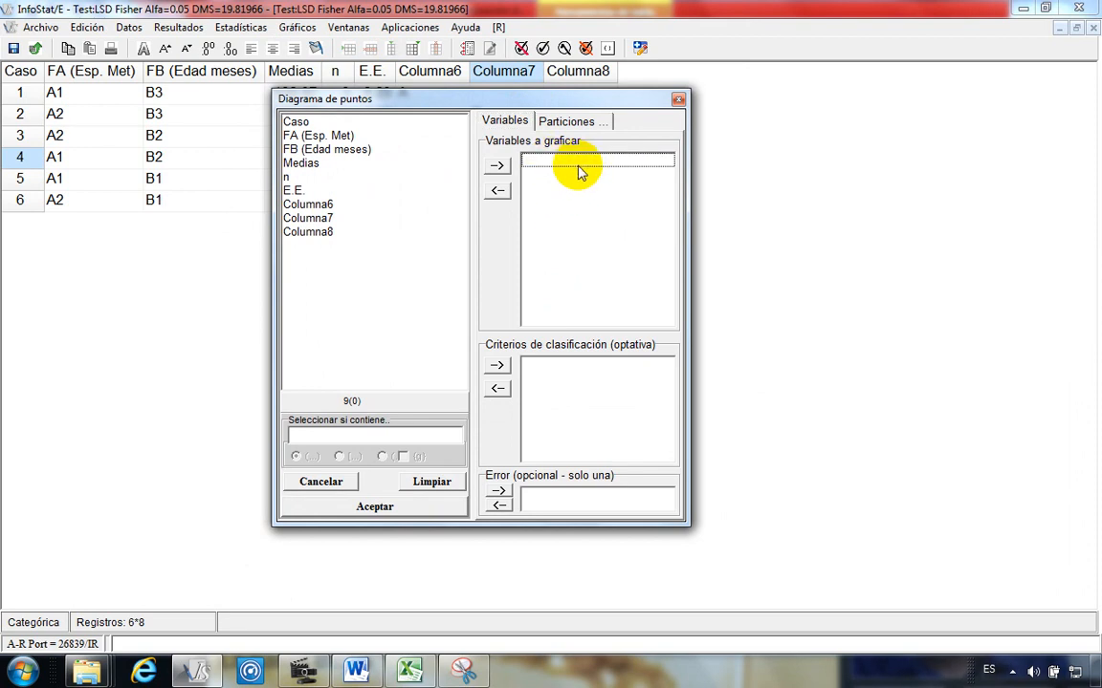
left_click(312, 167)
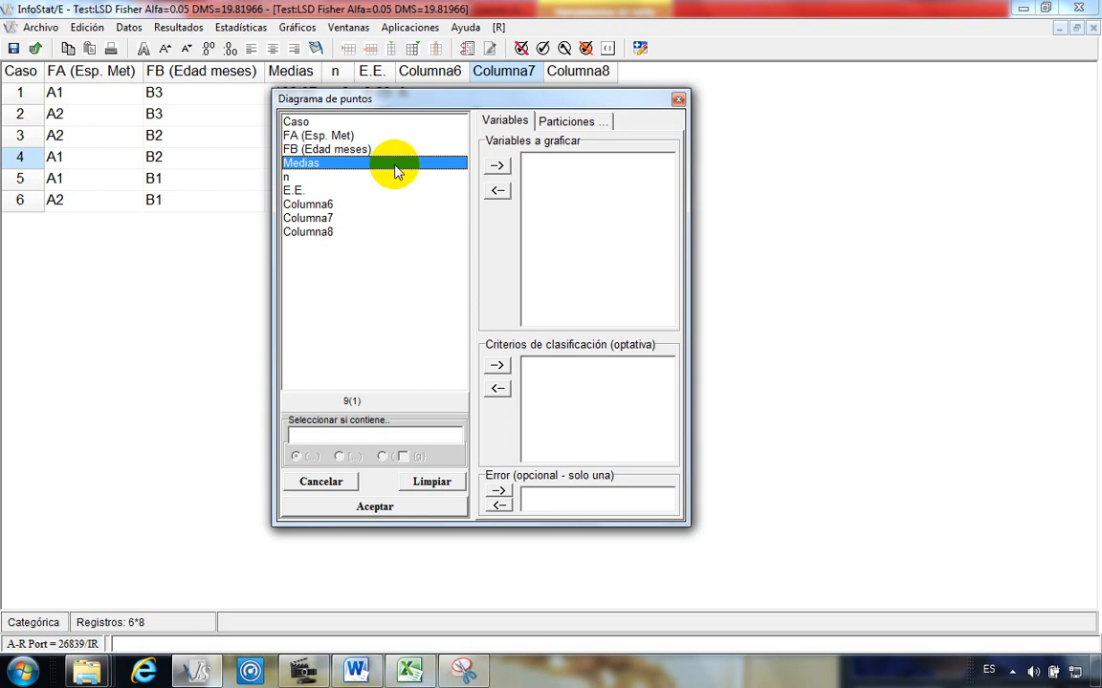
left_click(496, 165)
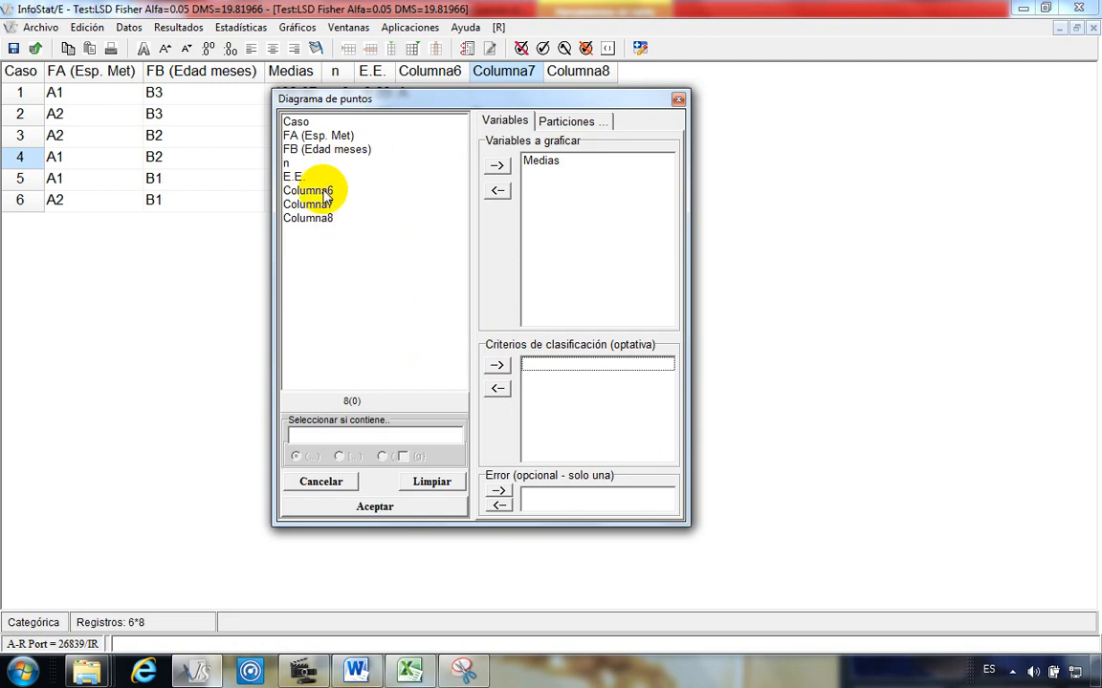
left_click(312, 138)
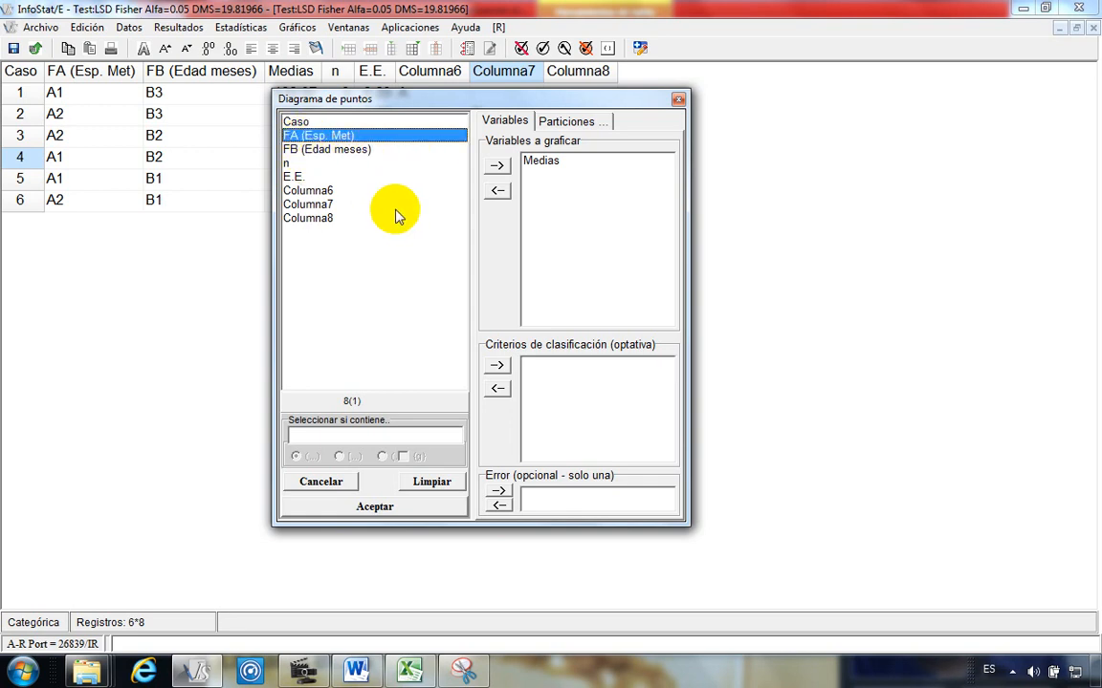
left_click(497, 367)
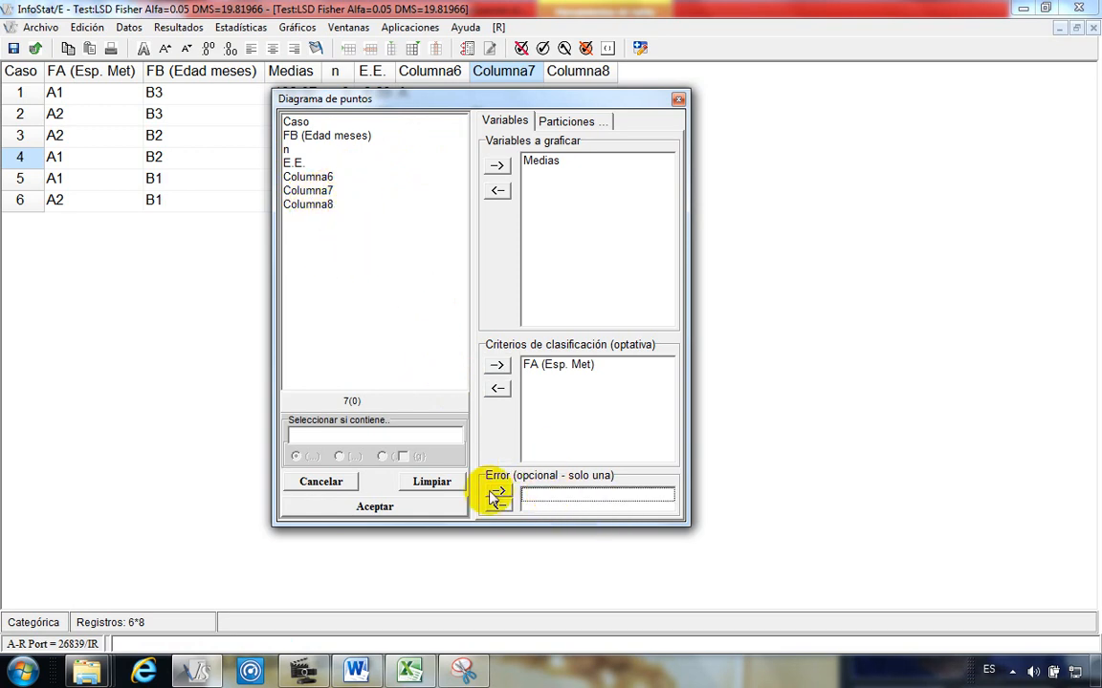
left_click(311, 163)
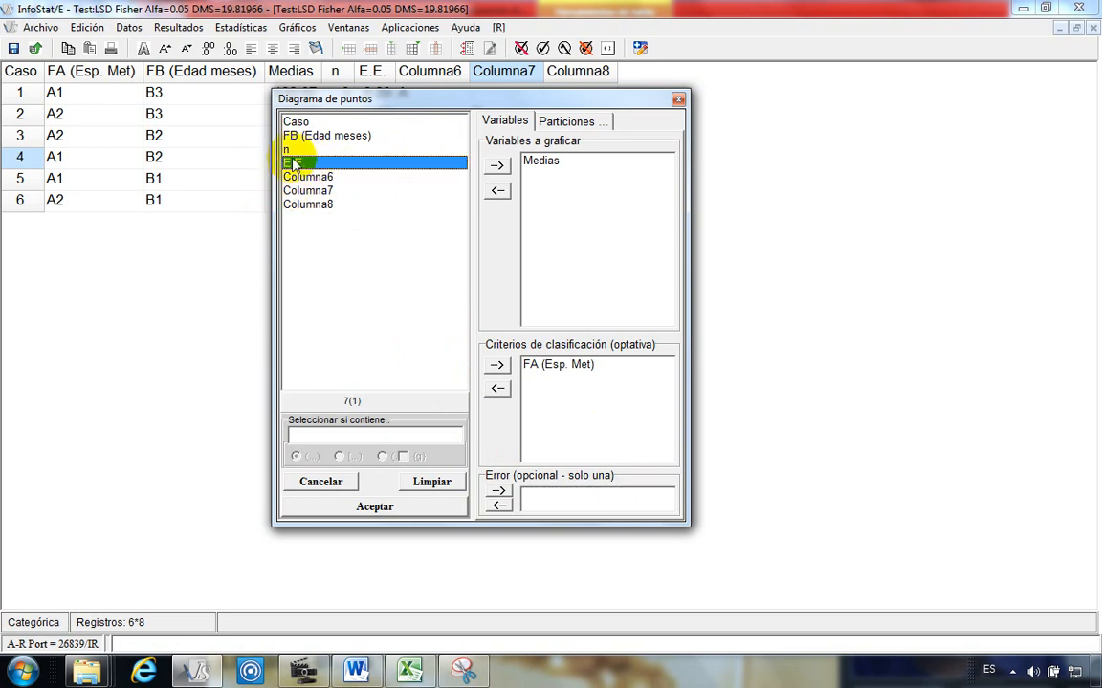
left_click(499, 493)
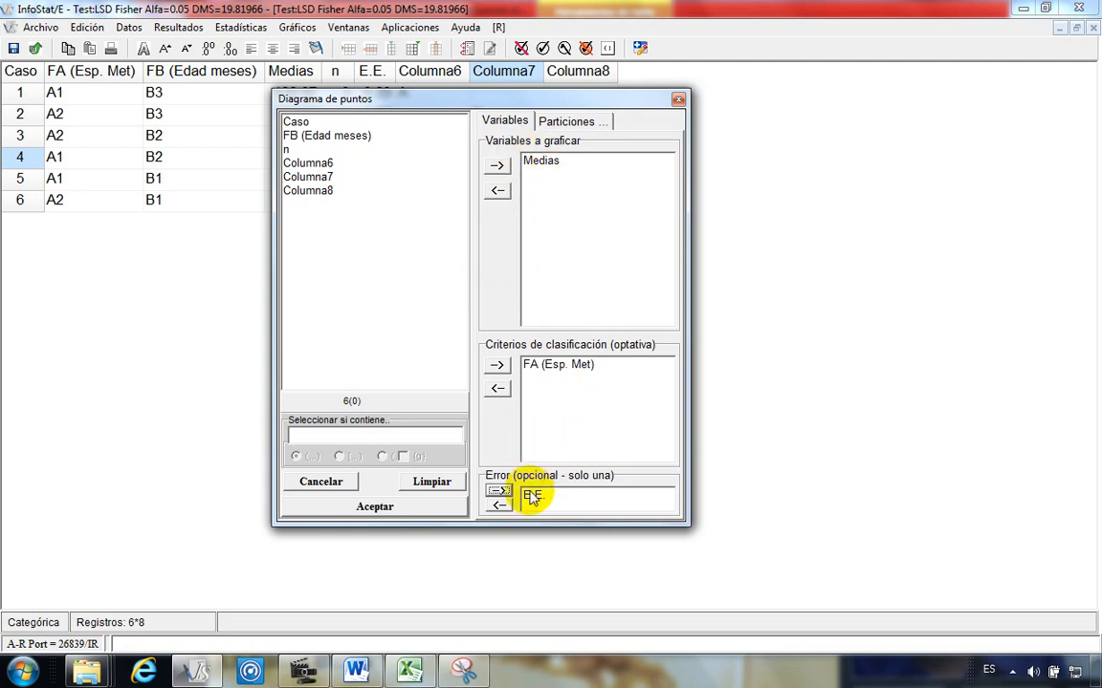
Step: Partition the dot plot by FB (Edad meses) and generate it with all partitions in the same graph
left_click(582, 123)
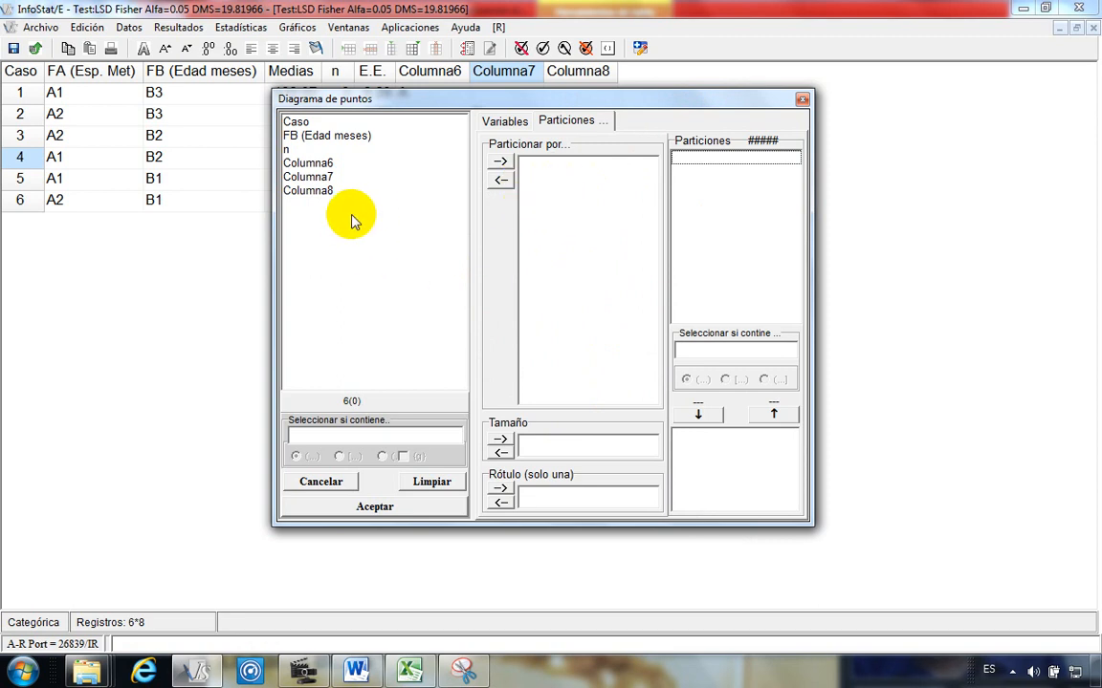
left_click(301, 135)
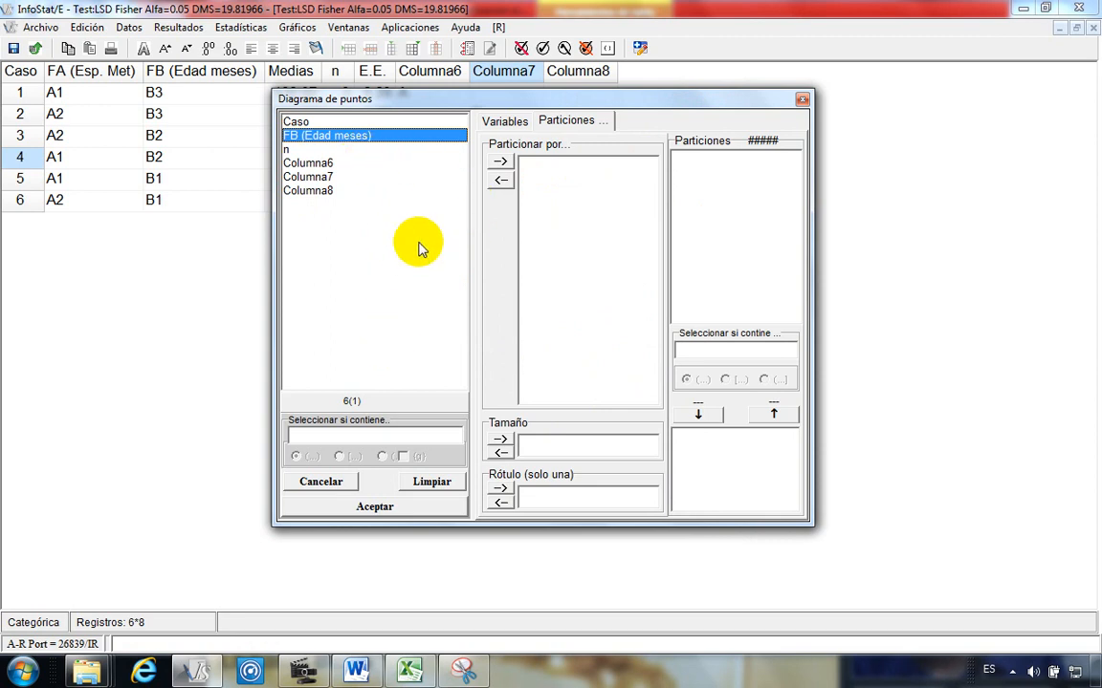
left_click(501, 162)
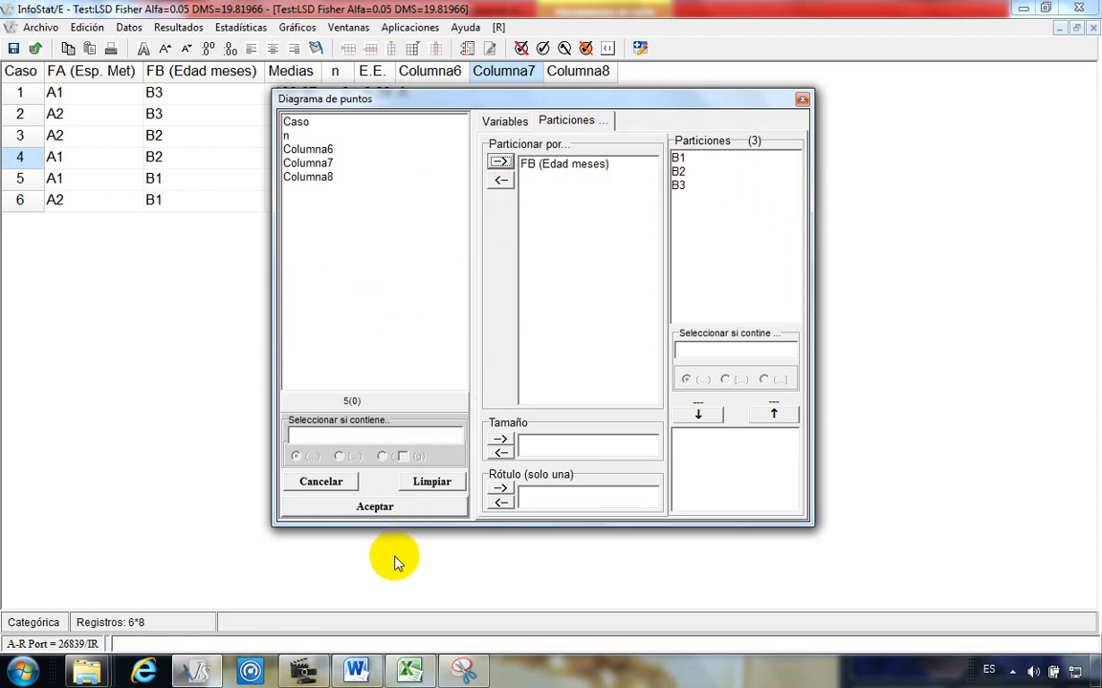
left_click(385, 507)
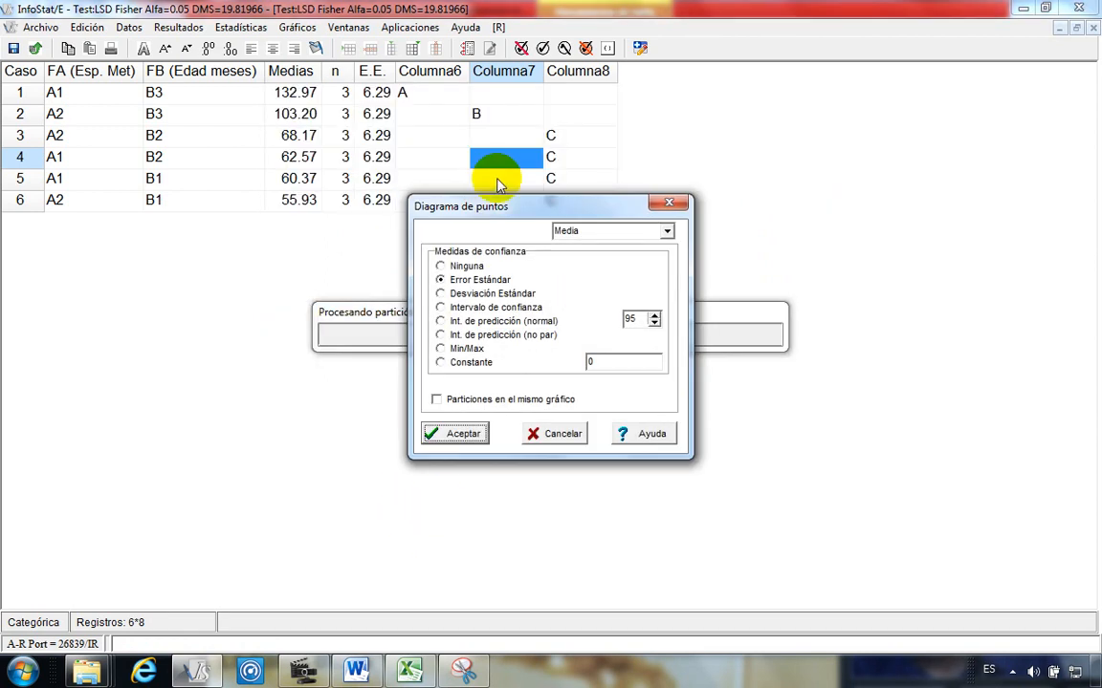
left_click_drag(524, 209, 482, 185)
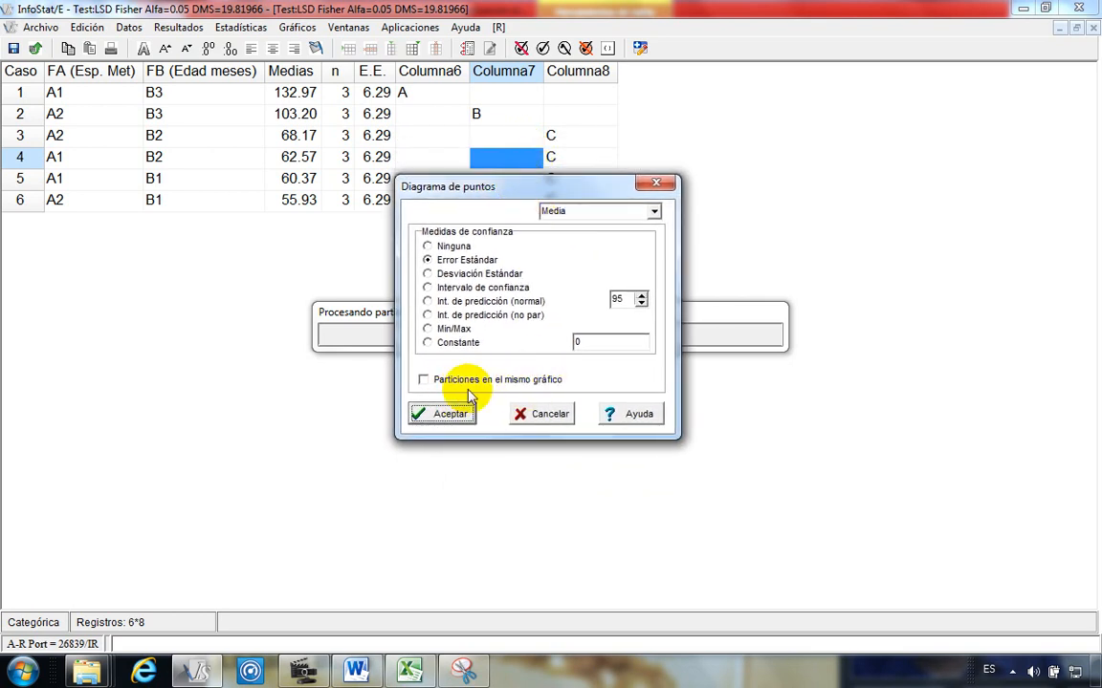
left_click(424, 381)
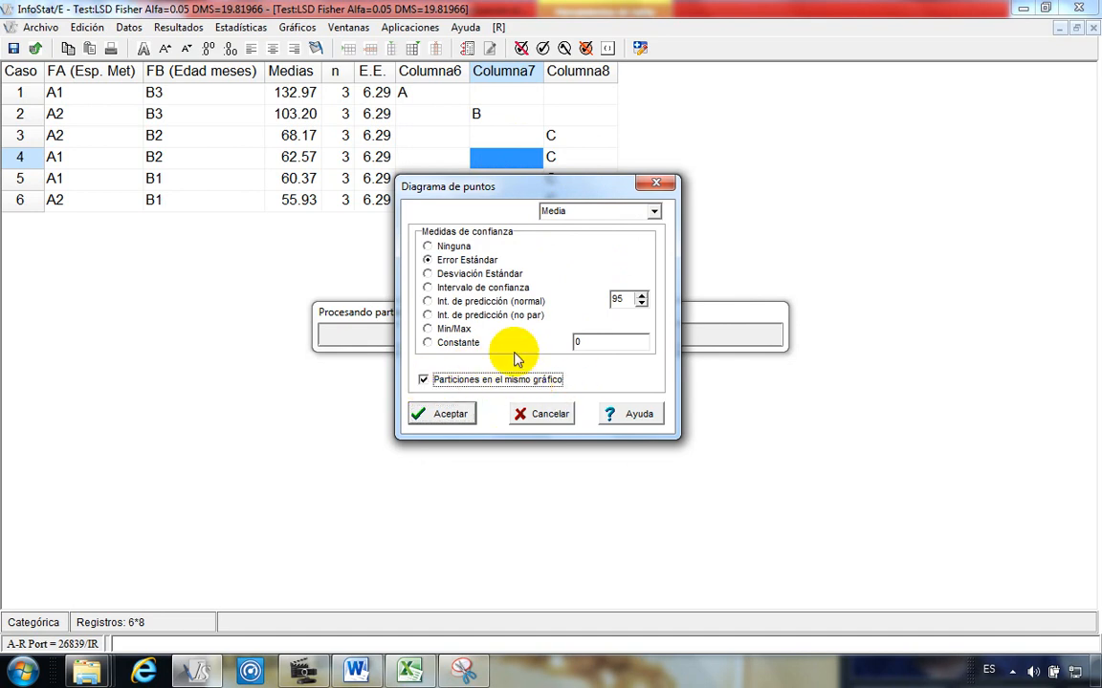
left_click(457, 417)
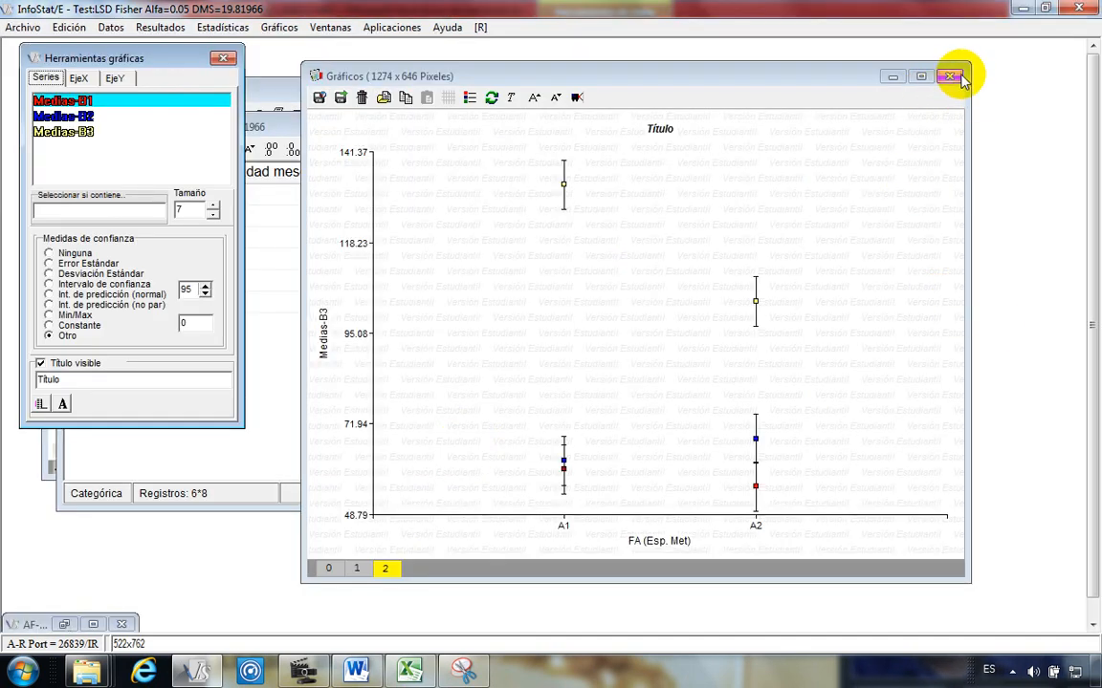
Step: Enlarge and reposition the graph window, and title the plot "Gráfico de puntos (Gráfico de interacción)"
left_click_drag(966, 63, 996, 50)
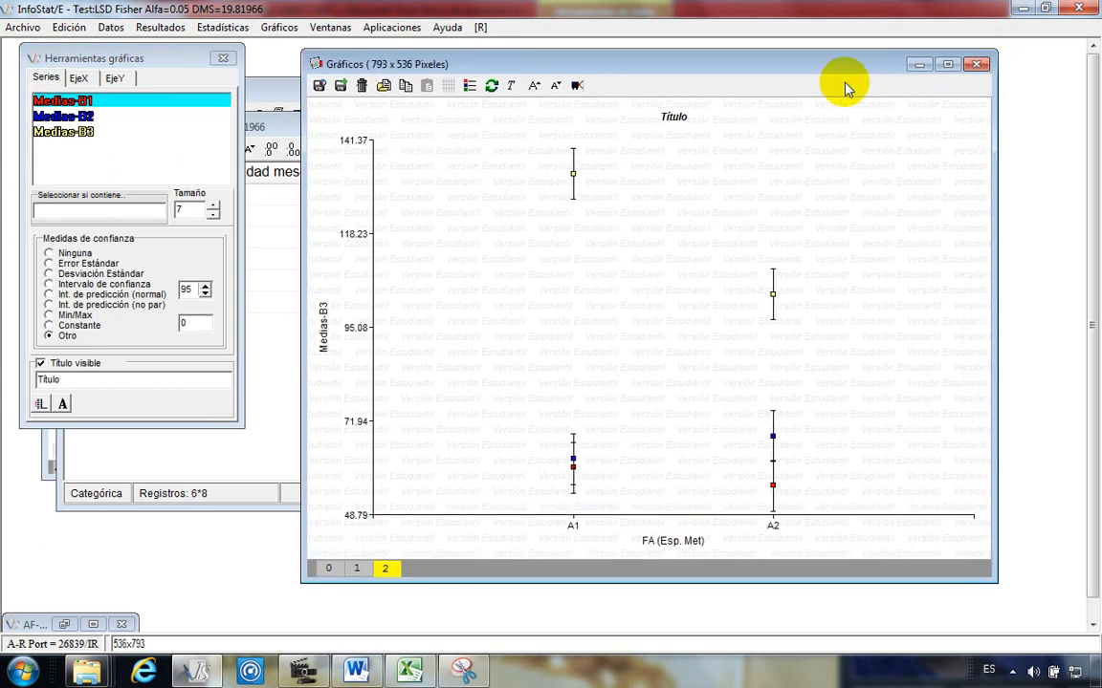
left_click_drag(828, 69, 792, 89)
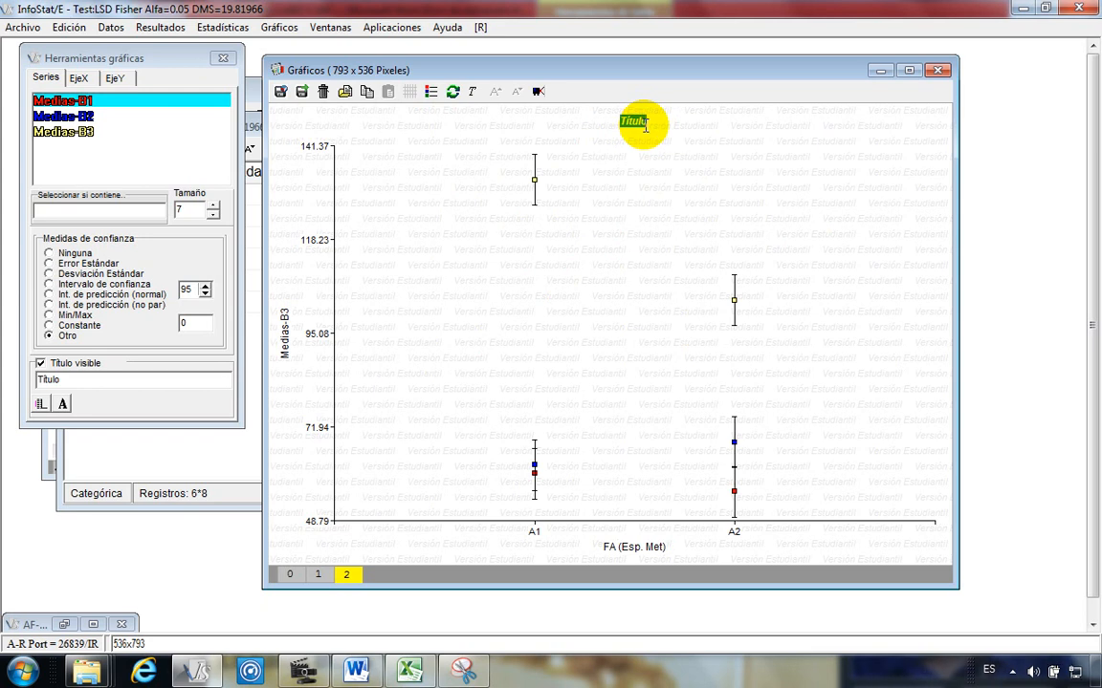
type("Gráfico de puntos (")
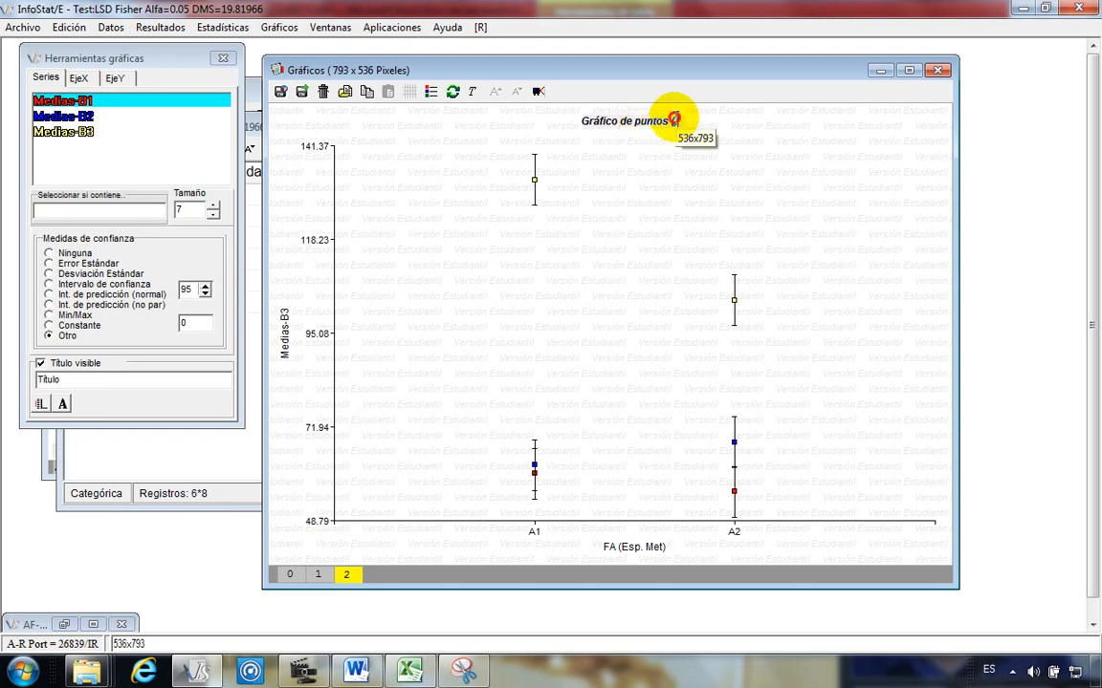
type("G")
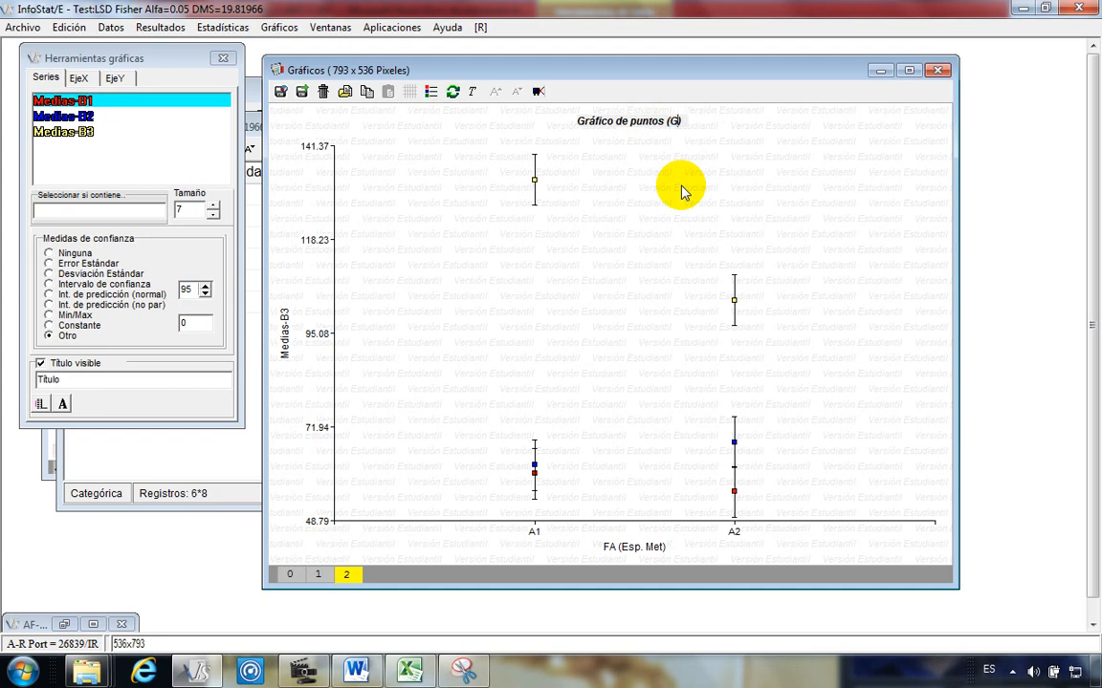
type("ráfico de intera")
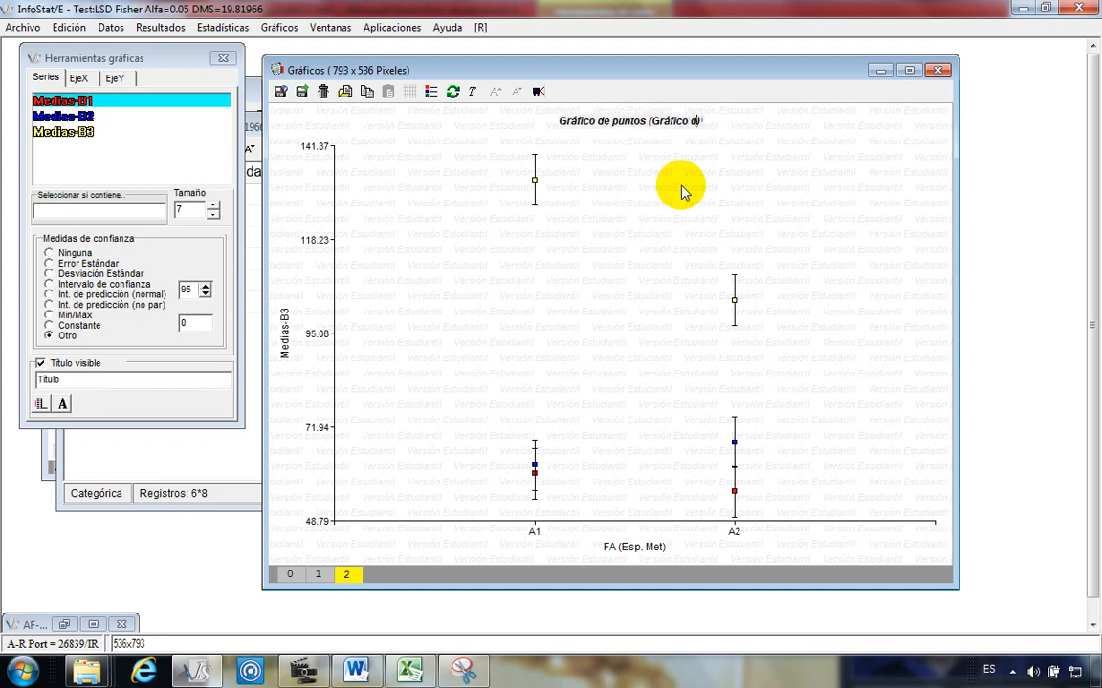
type("cción")
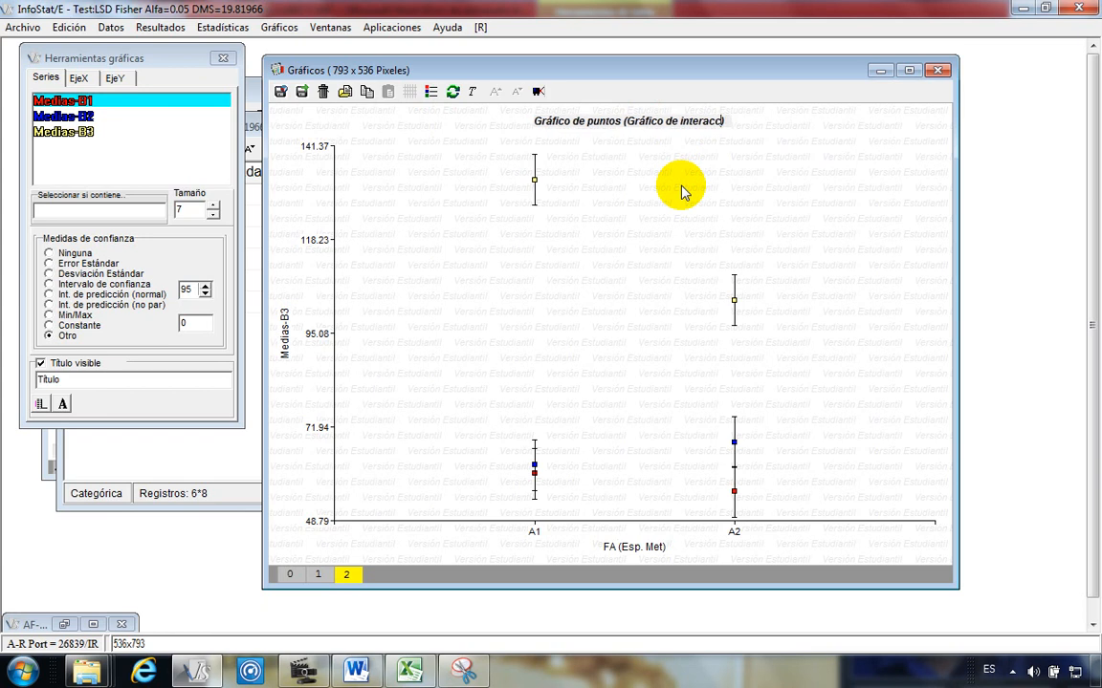
left_click(750, 176)
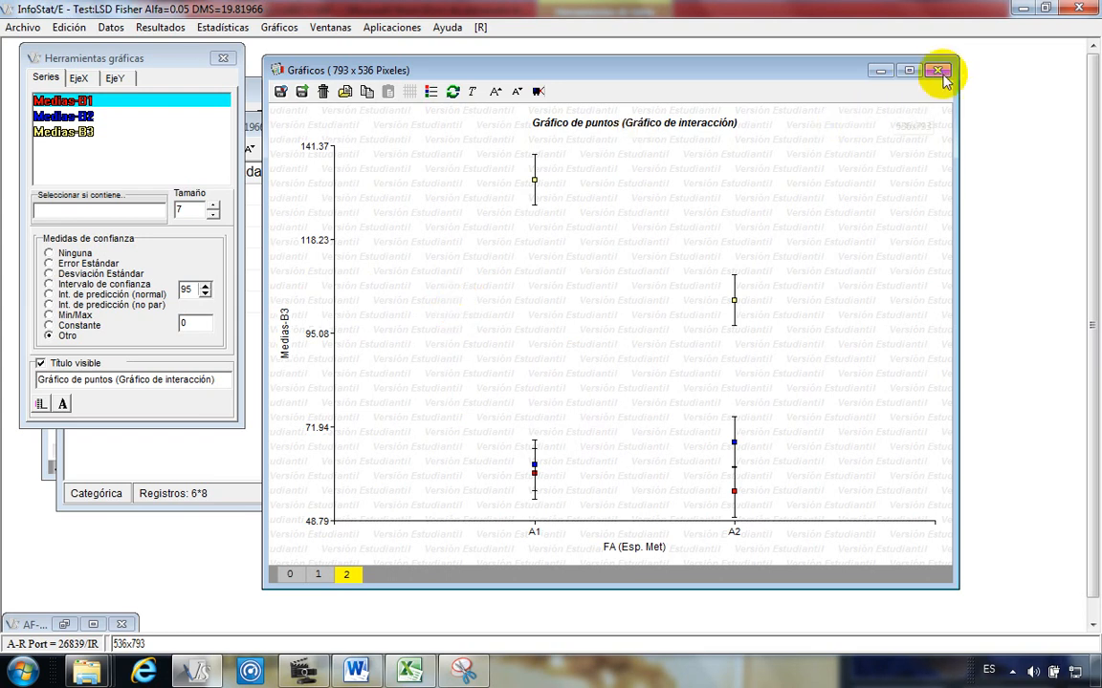
Step: Enlarge the graph window slightly and show the series legend below the interaction plot
left_click_drag(949, 55, 979, 64)
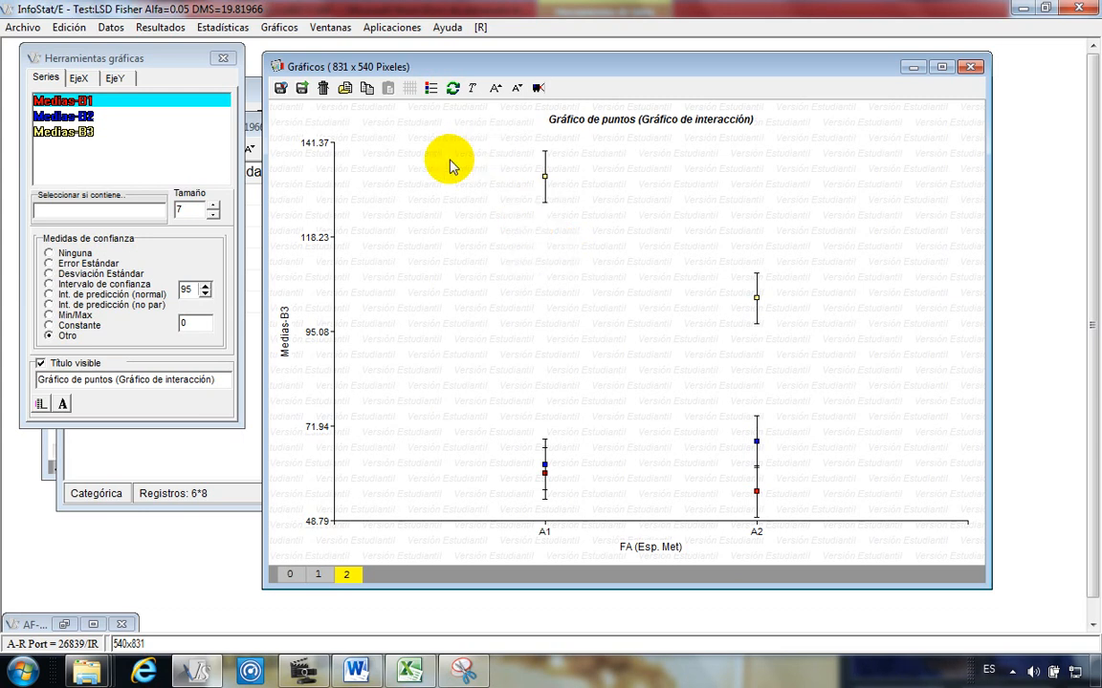
left_click(432, 89)
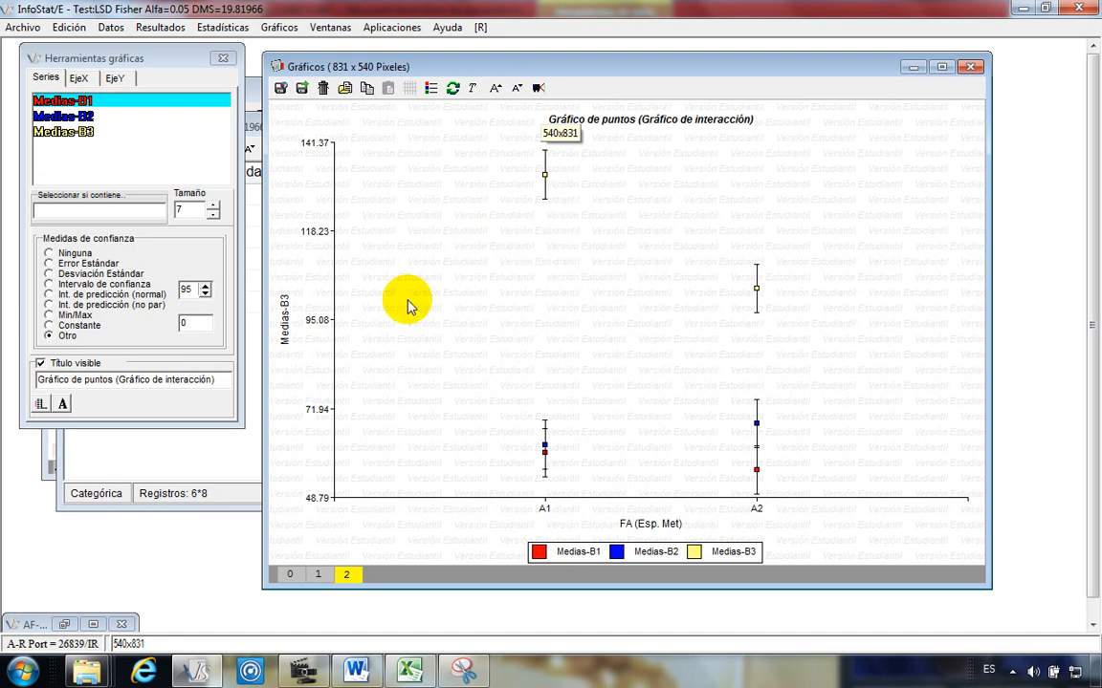
Step: Join the A1 and A2 points with connecting lines for each of the series Medias-B1, Medias-B2 and Medias-B3
left_click(92, 115)
left_click(84, 99)
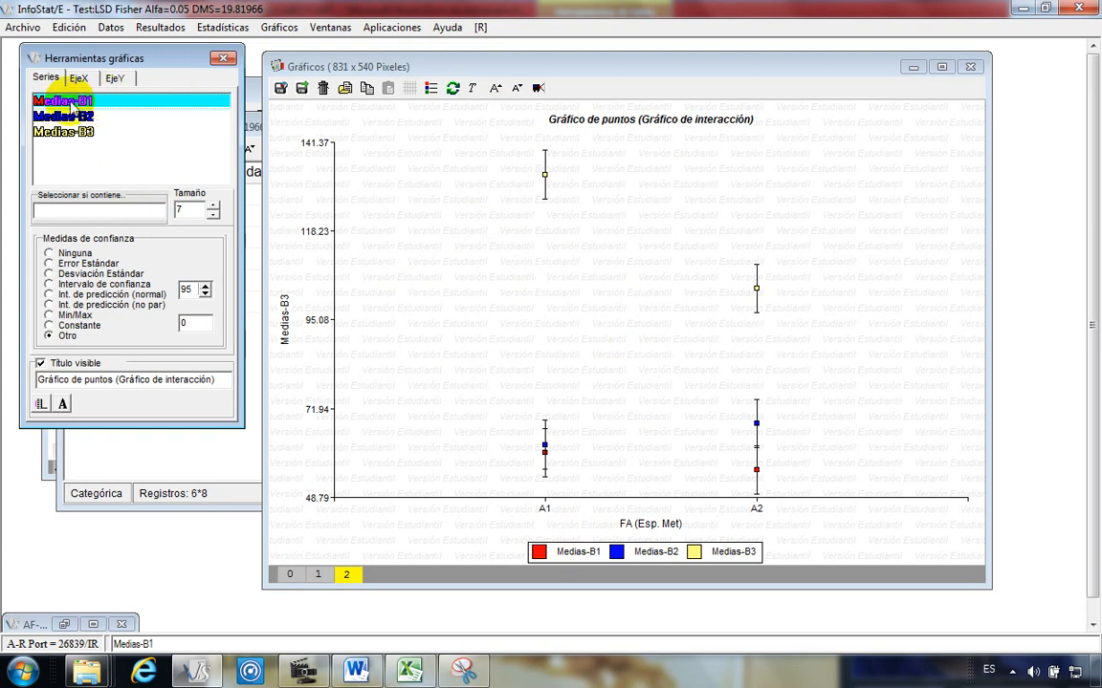
left_click_drag(134, 56, 89, 69)
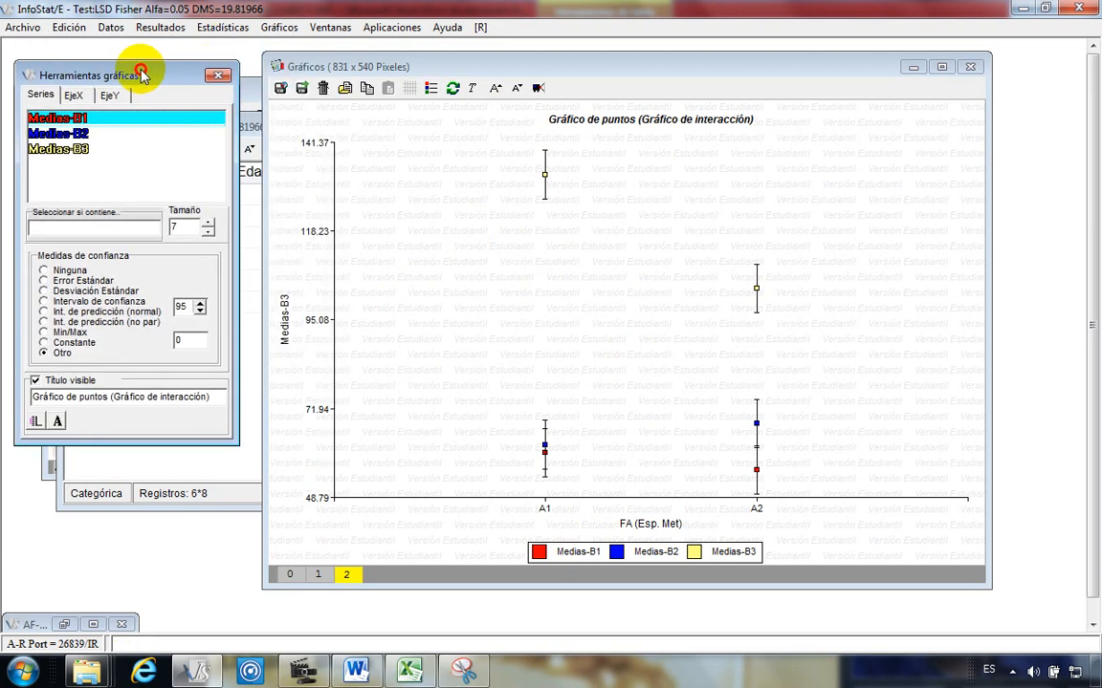
left_click(91, 116)
left_click(87, 117)
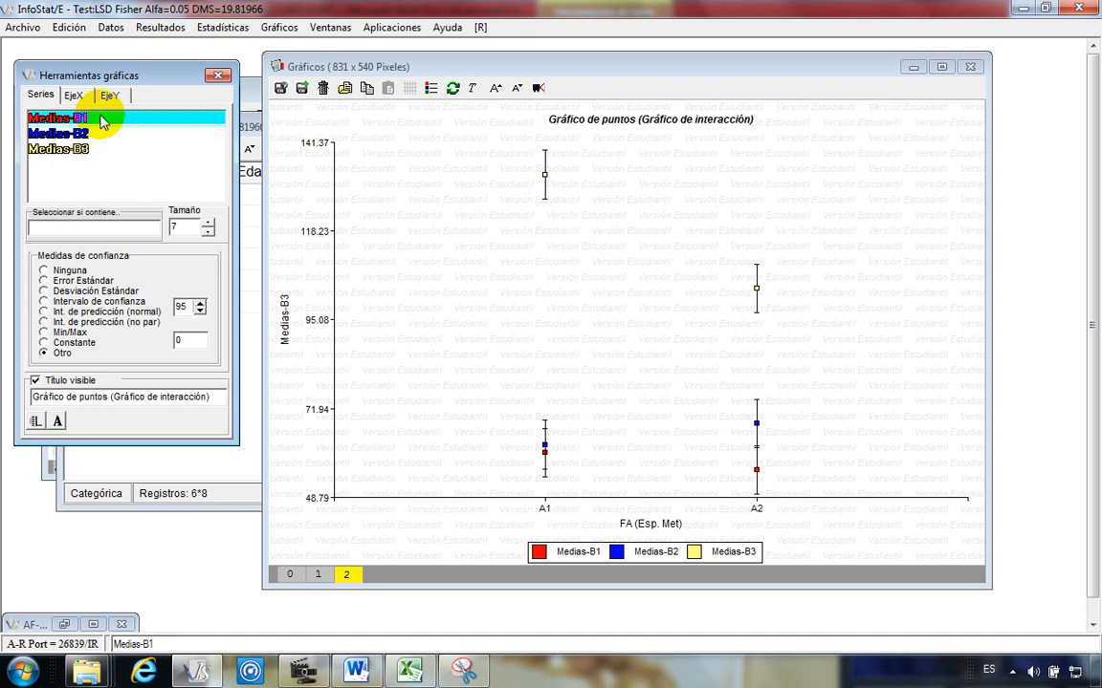
key("ctrl+l")
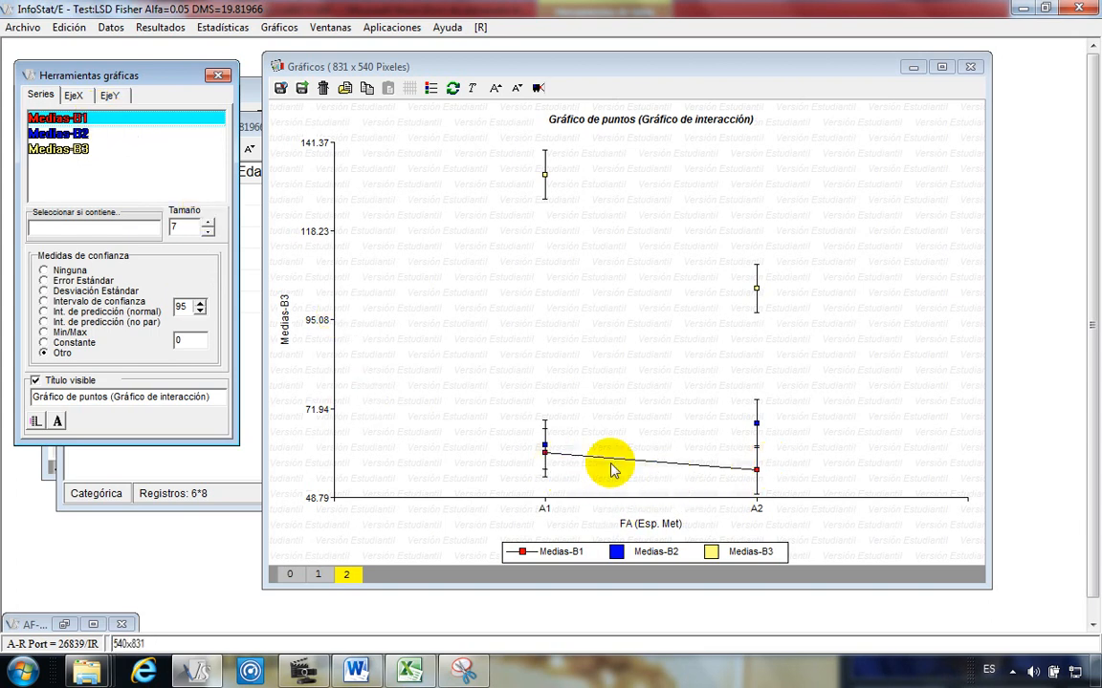
left_click(92, 135)
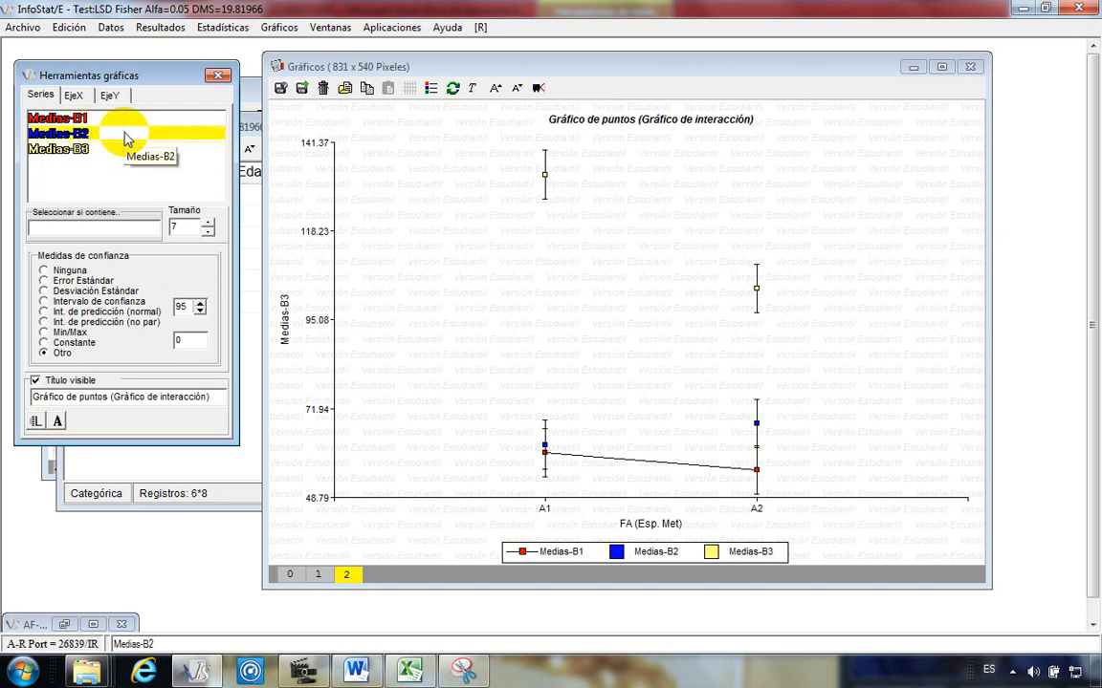
key("ctrl+l")
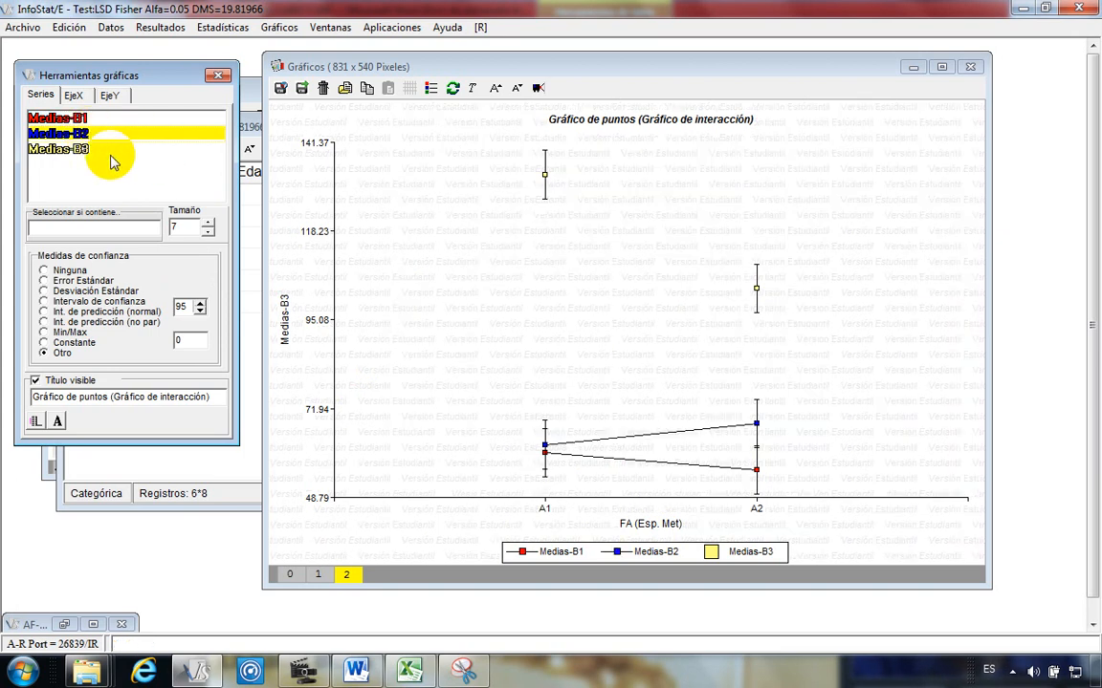
left_click(92, 150)
key("ctrl+l")
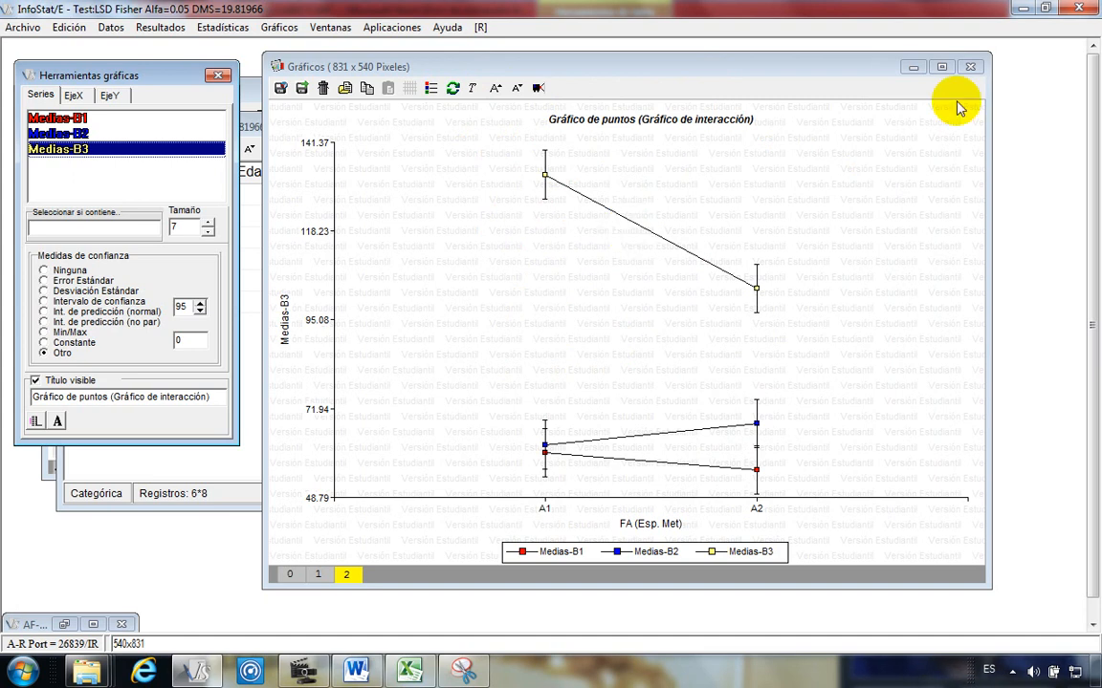
Step: Resize the graph window to 867 x 537 pixels and move it higher up beside the graph tools
left_click_drag(991, 60, 1021, 55)
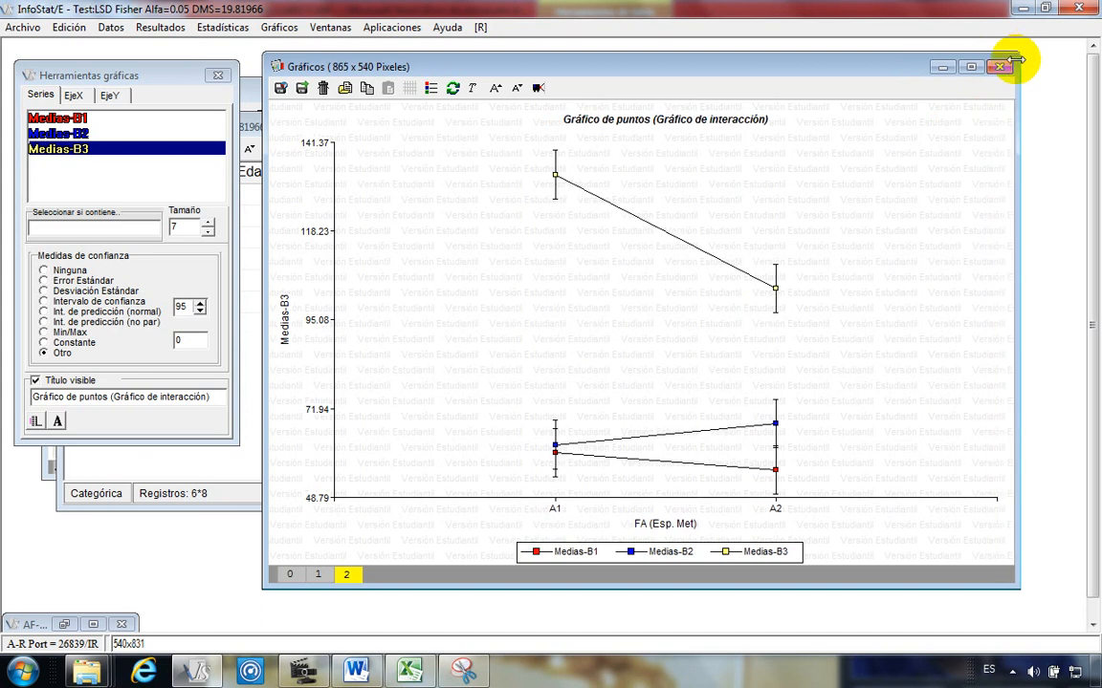
left_click_drag(264, 52, 239, 55)
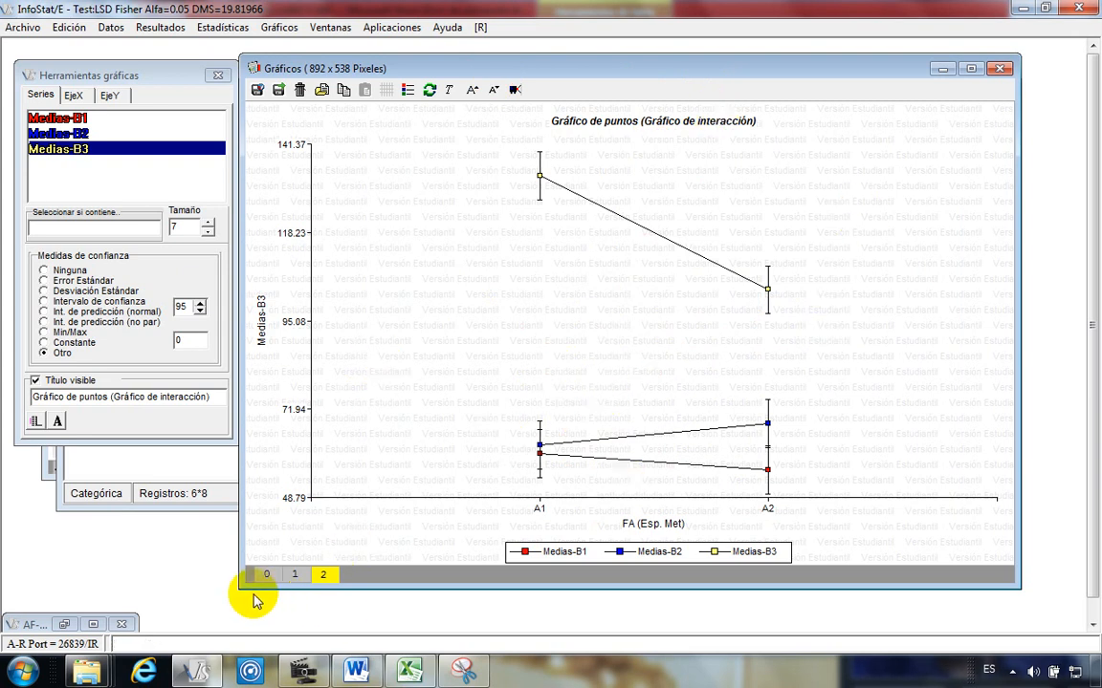
left_click_drag(242, 585, 229, 605)
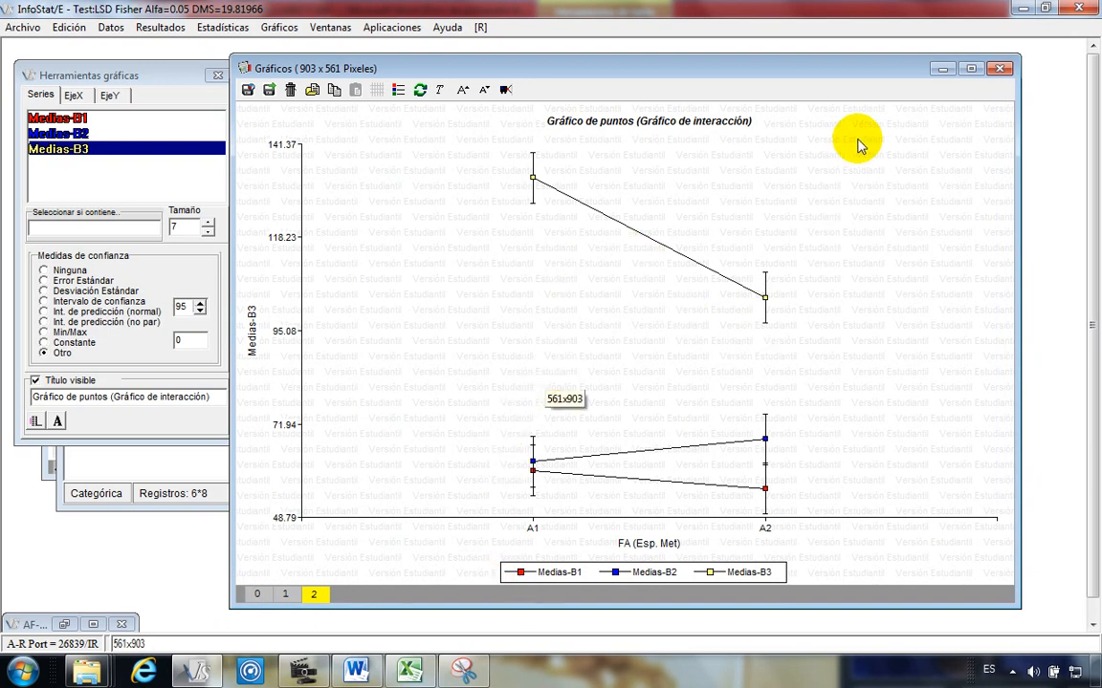
left_click_drag(1017, 56, 989, 77)
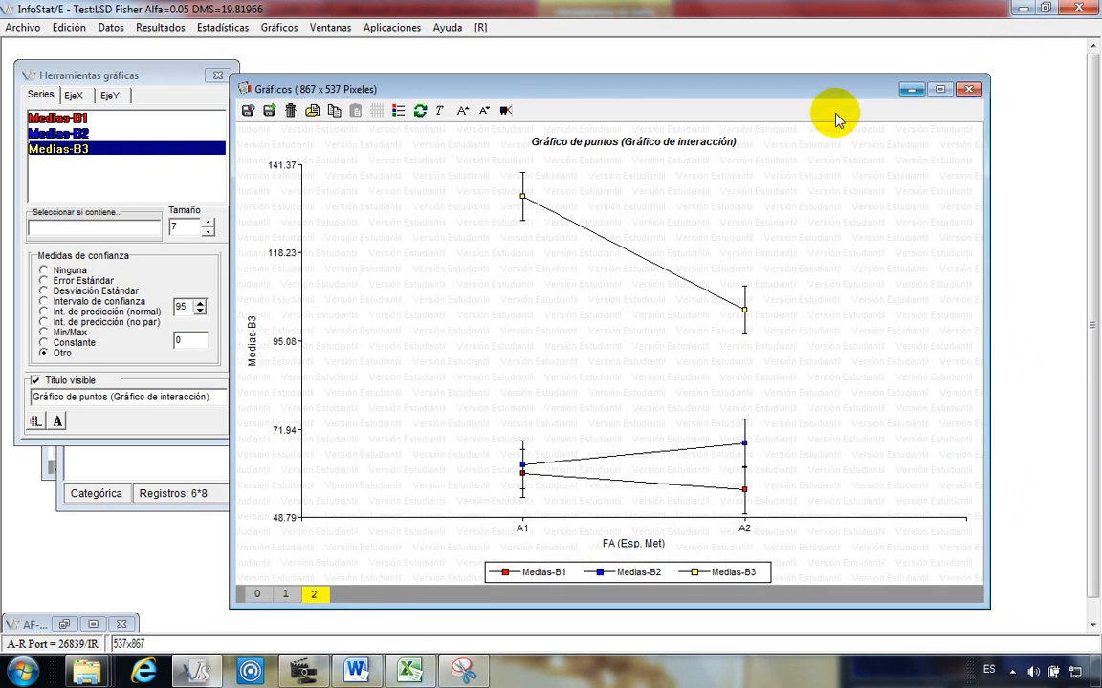
left_click_drag(834, 96, 836, 57)
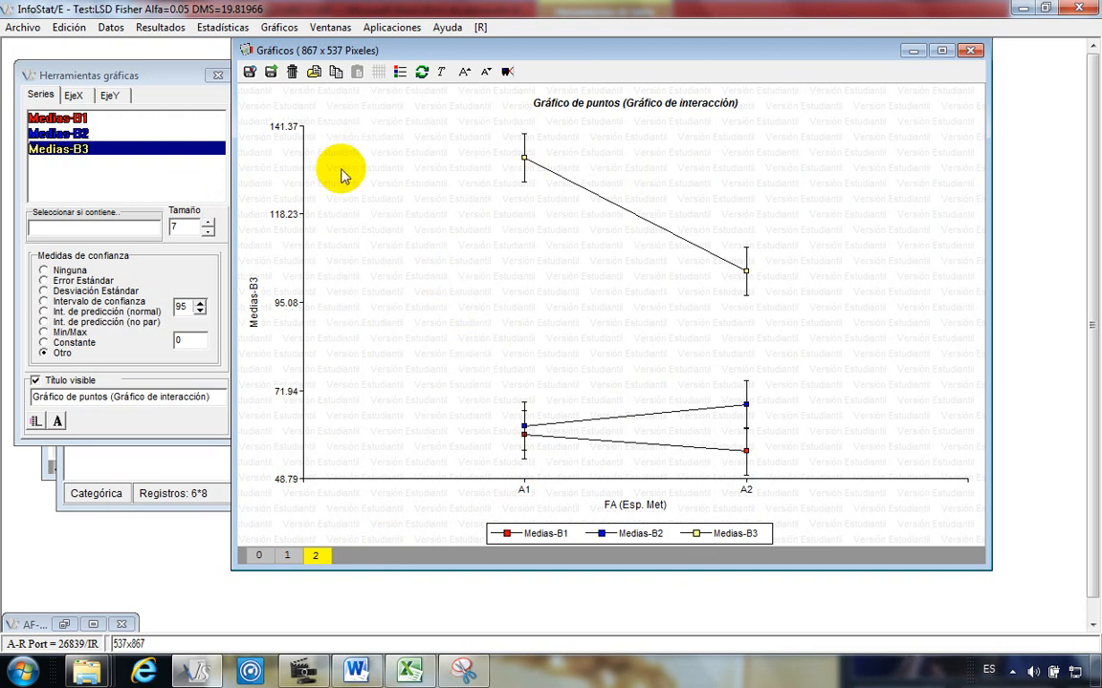
Step: Switch to the Snipping Tool (Recortes), capture the interaction plot with its title and legend, and open the copy options for the snip
left_click(461, 669)
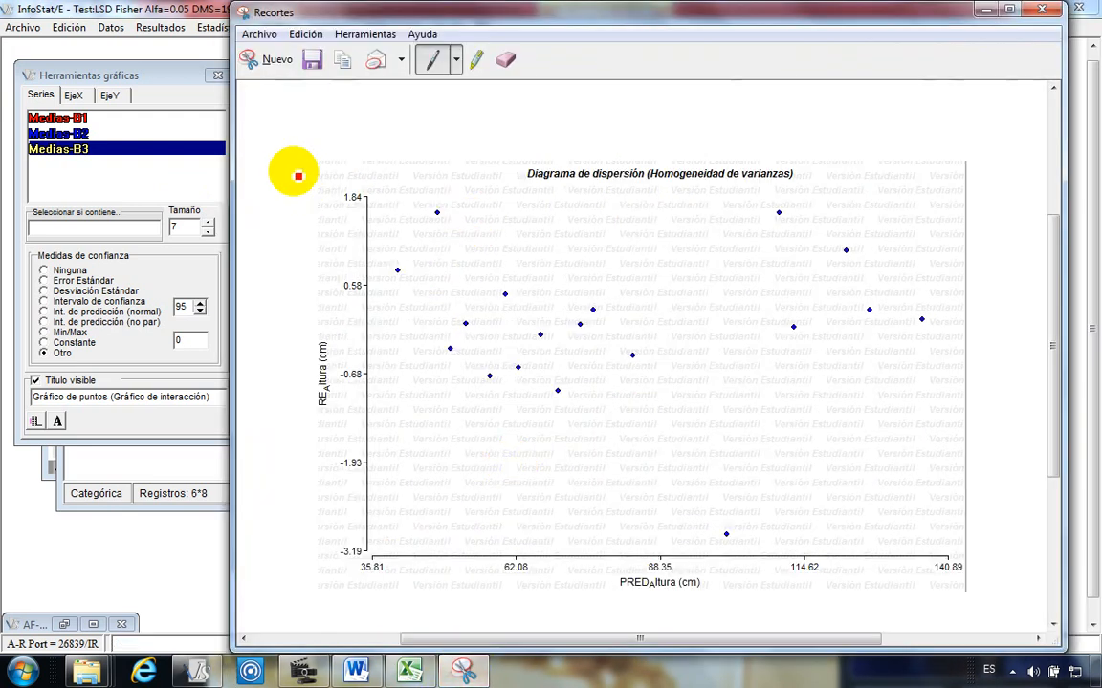
left_click(277, 63)
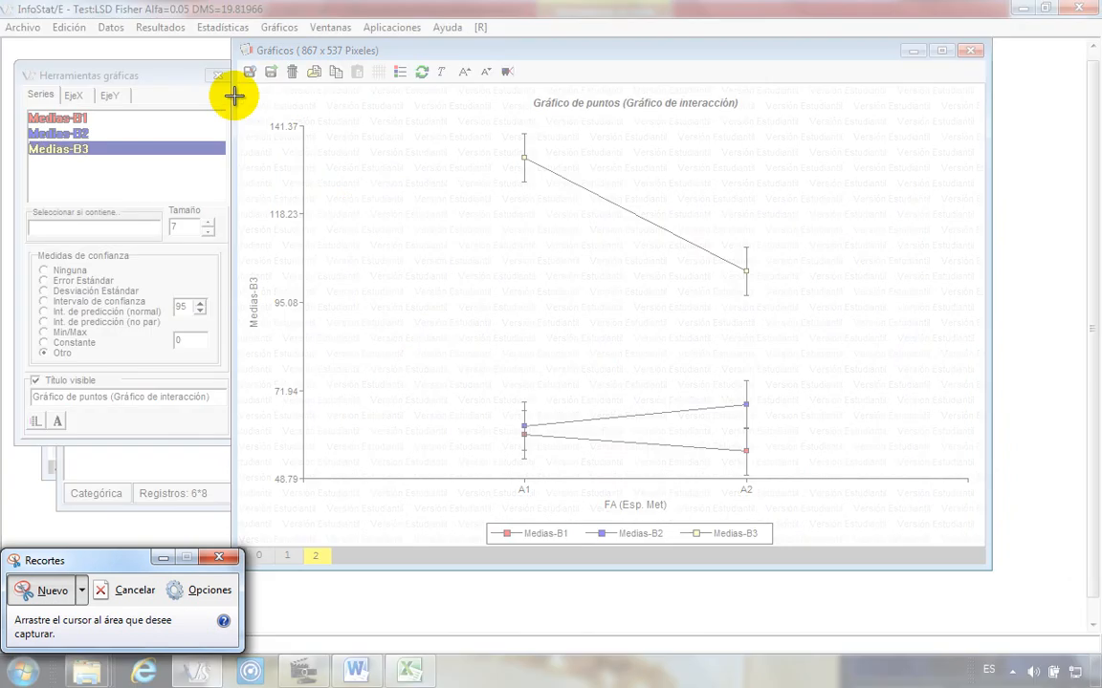
left_click_drag(240, 86, 982, 551)
right_click(347, 117)
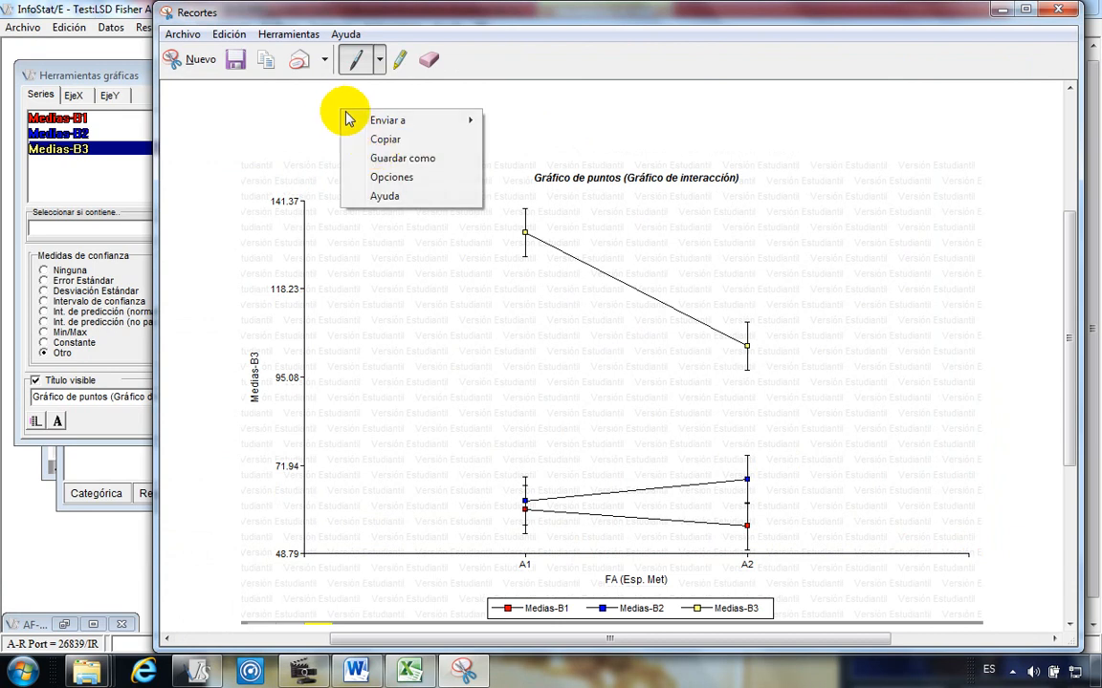
Step: Copy the captured interaction chart and paste it in the Word document below the heading "Gráfico de interacción de factores"
left_click(384, 138)
left_click(356, 672)
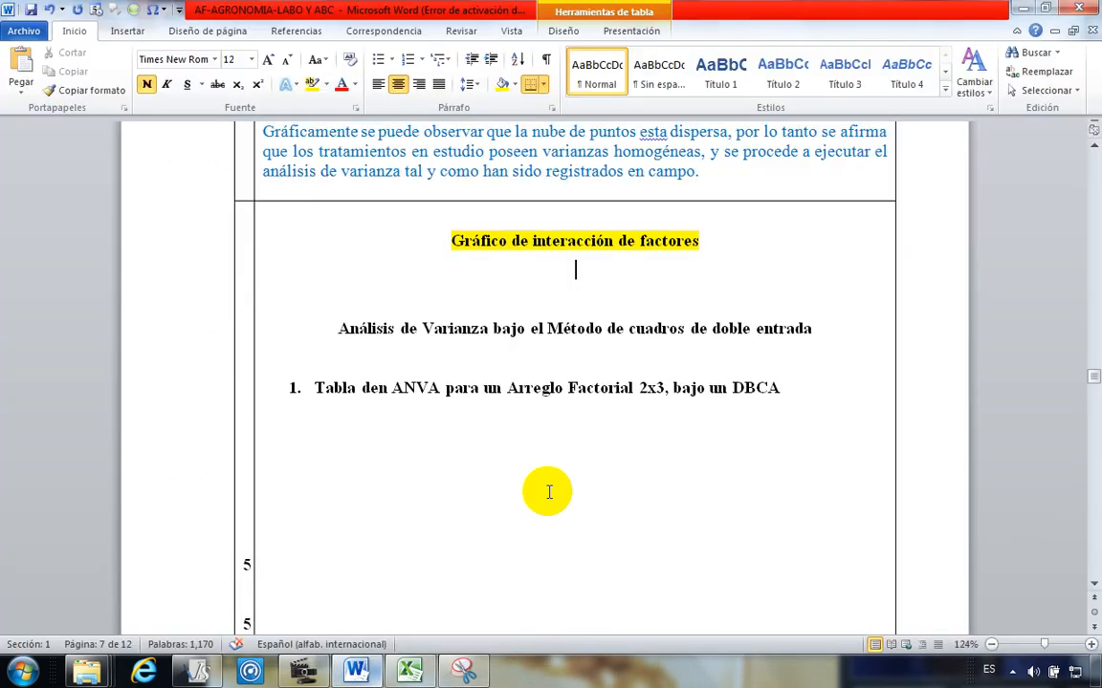
left_click(448, 243)
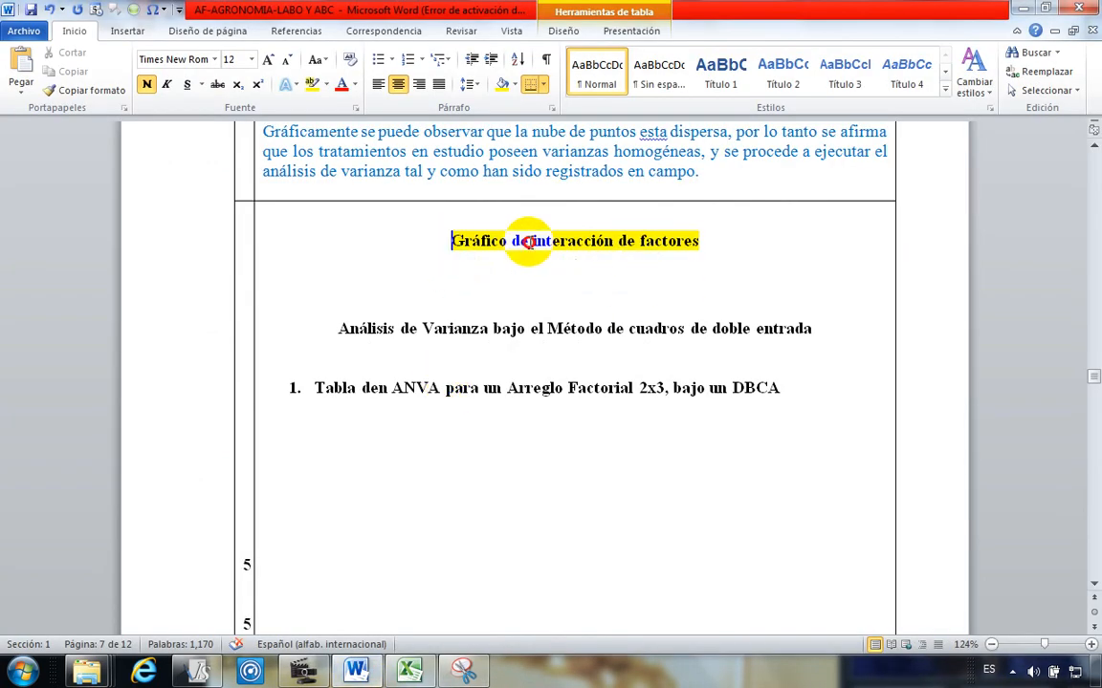
left_click_drag(529, 243, 713, 248)
left_click(597, 276)
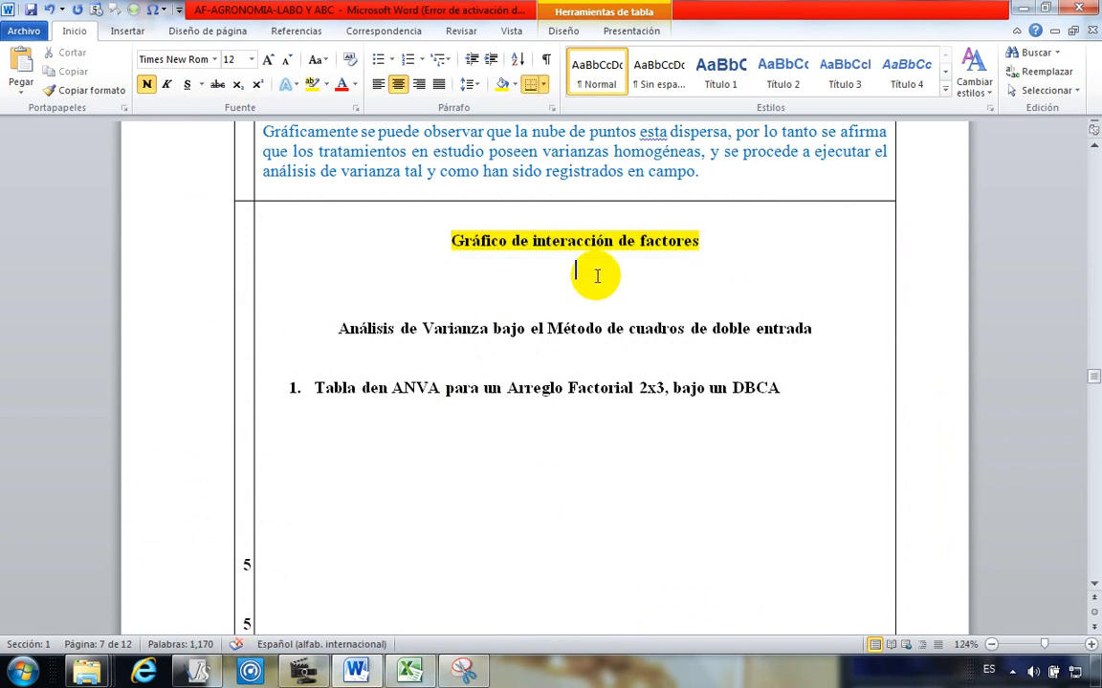
left_click_drag(340, 330, 800, 356)
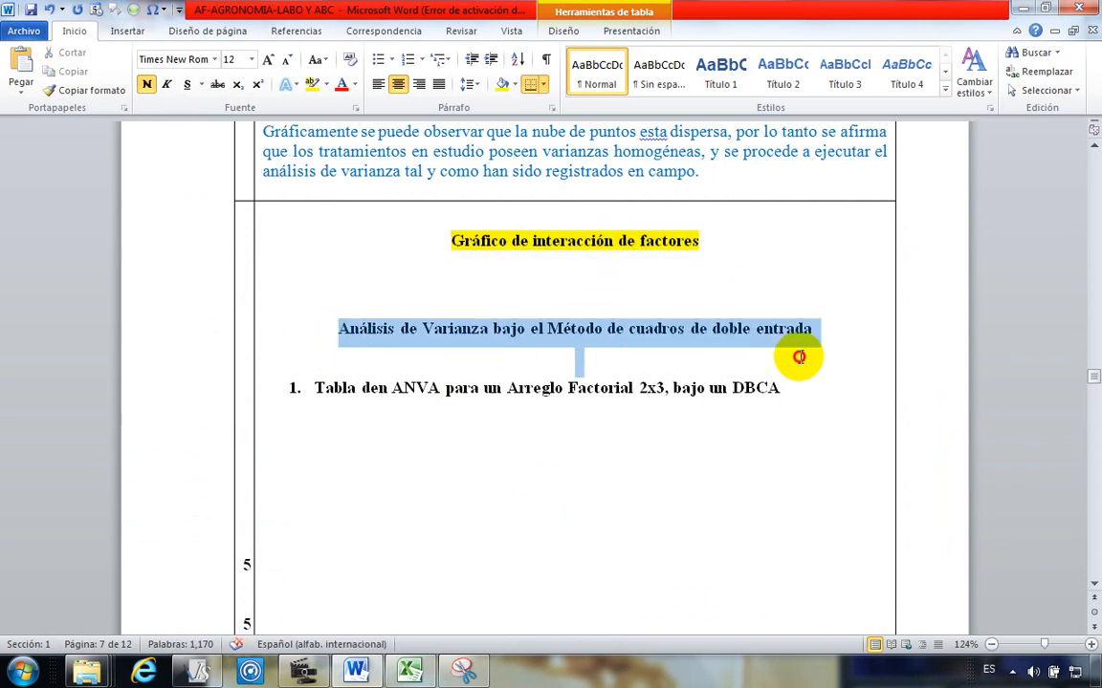
left_click(722, 361)
left_click(603, 282)
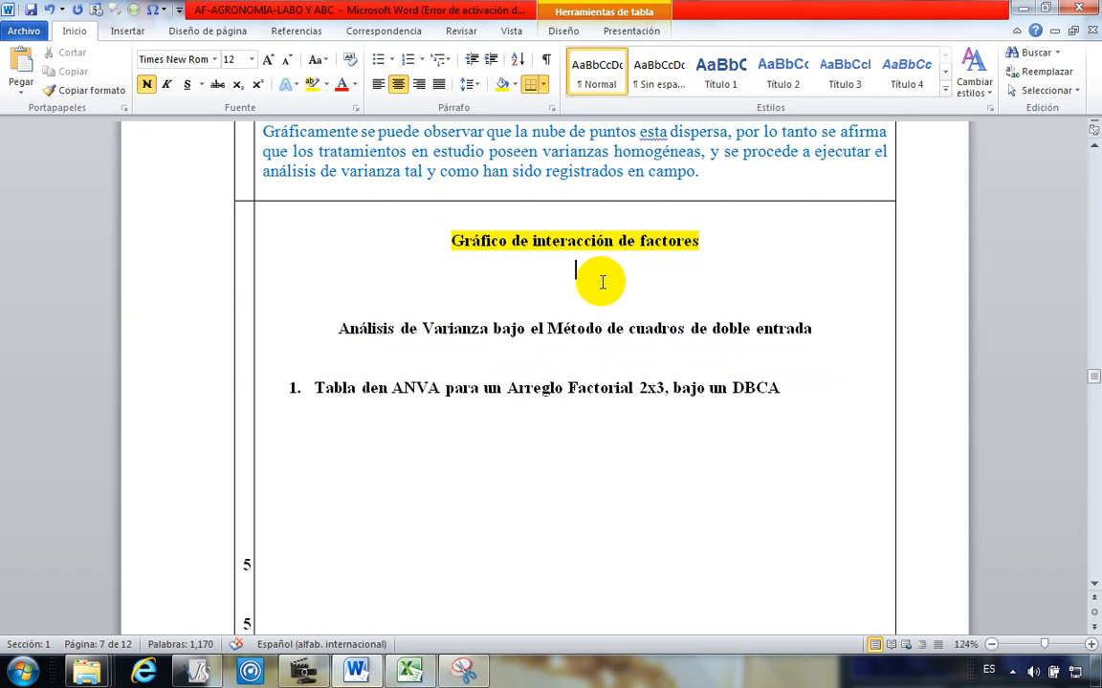
key("ctrl+v")
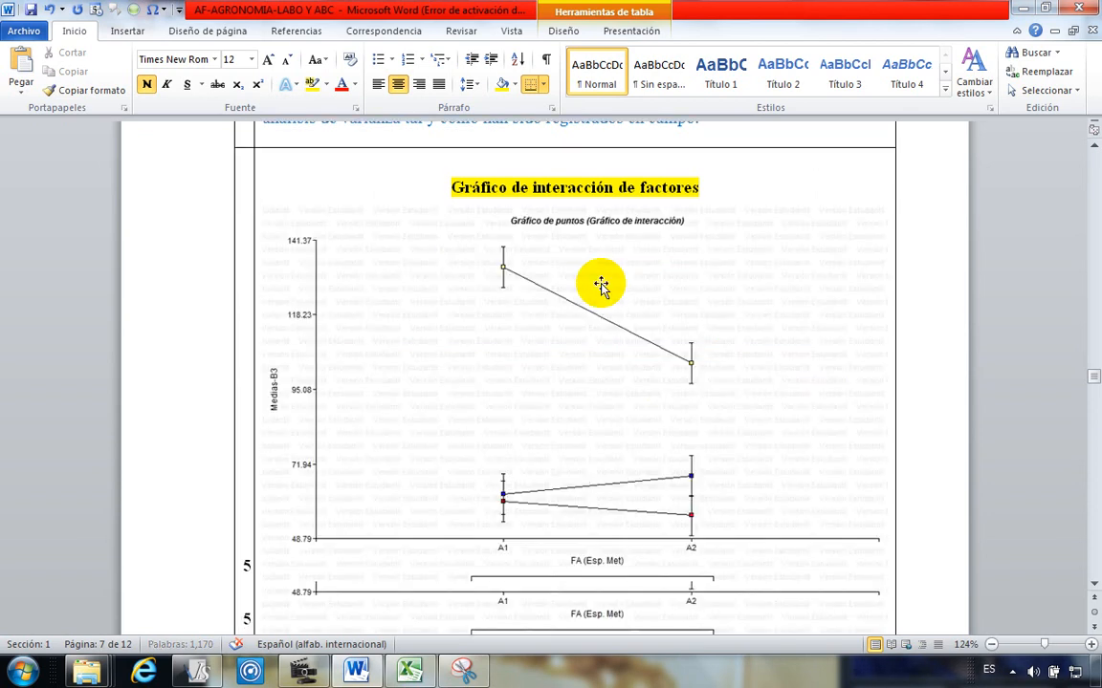
Step: Shrink the pasted interaction chart proportionally to about 6.81 cm high by 10.89 cm wide
left_click(673, 265)
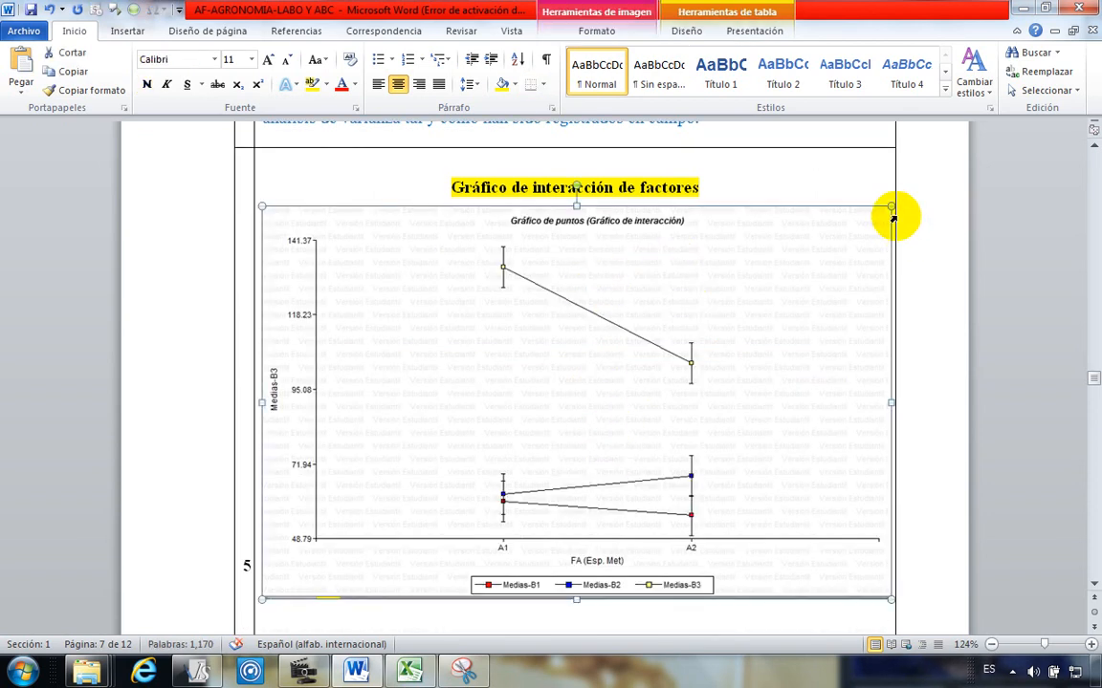
left_click_drag(890, 207, 782, 359)
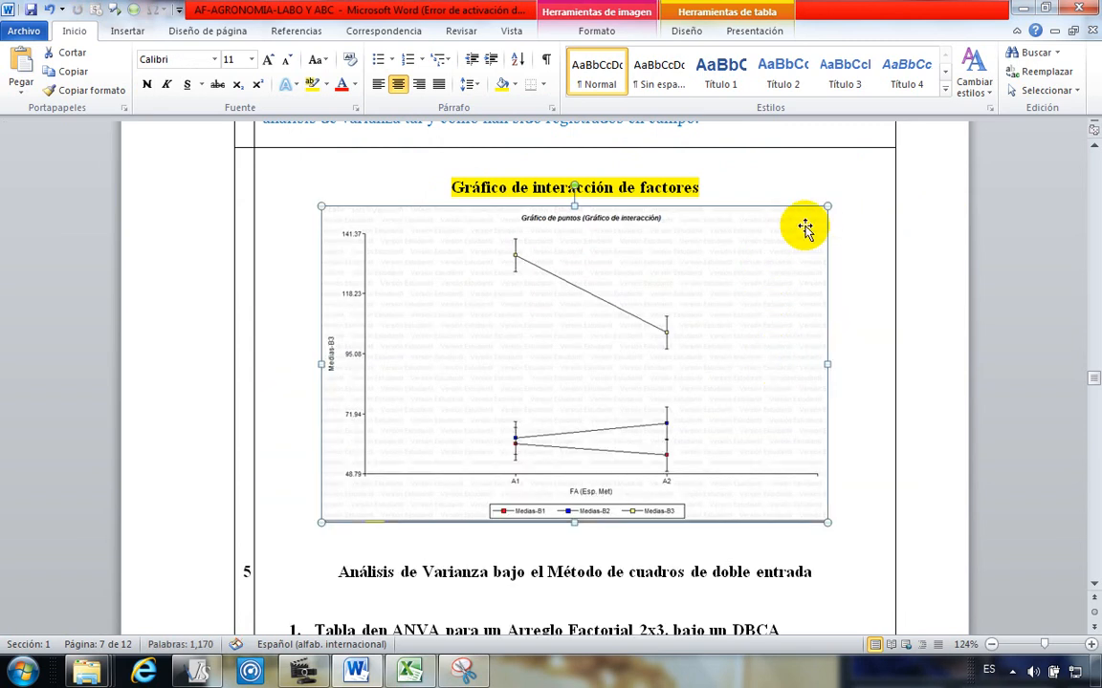
left_click_drag(828, 210, 762, 310)
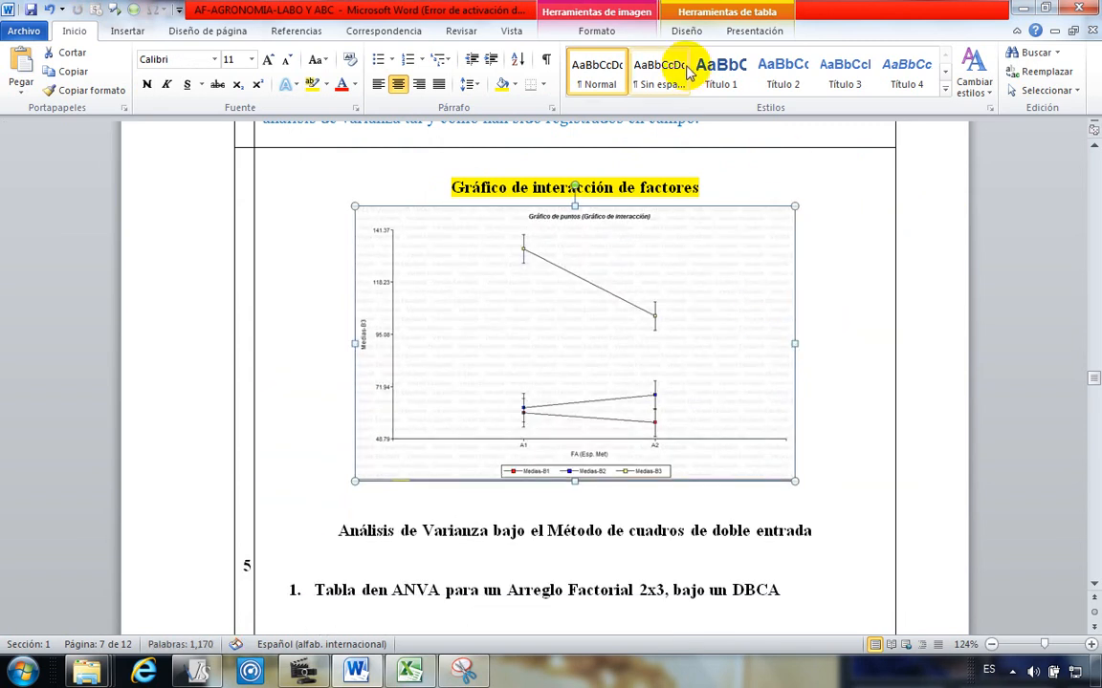
Step: Apply the picture correction with +20% brightness and 0% contrast to the chart to fade its watermark
left_click(591, 31)
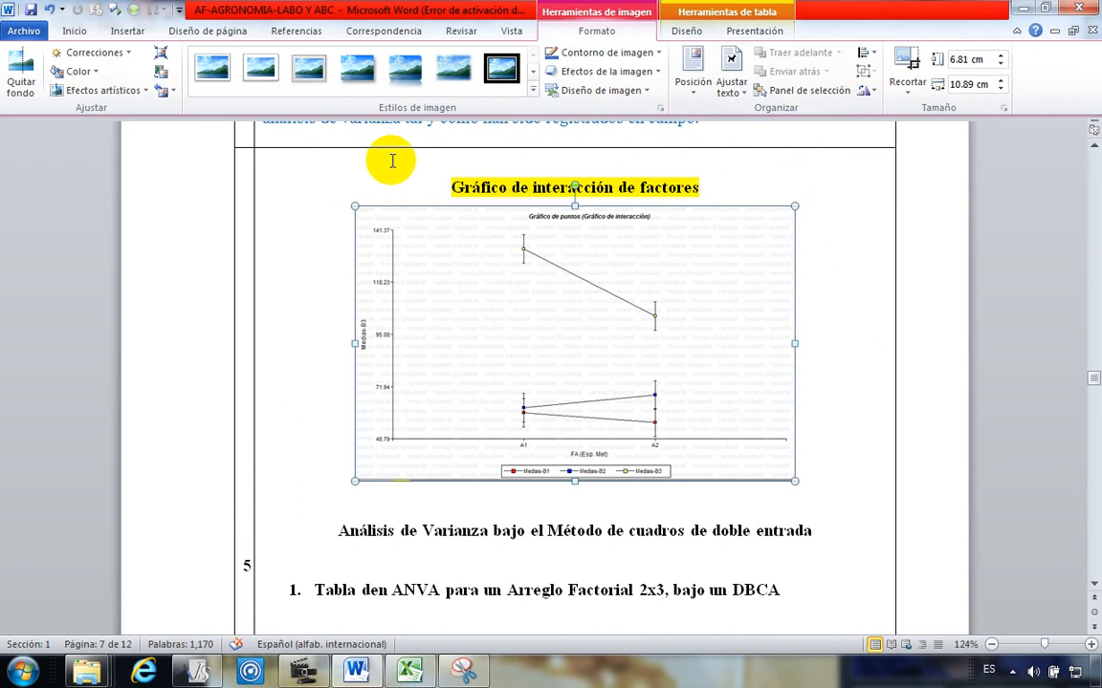
left_click(129, 56)
left_click(277, 239)
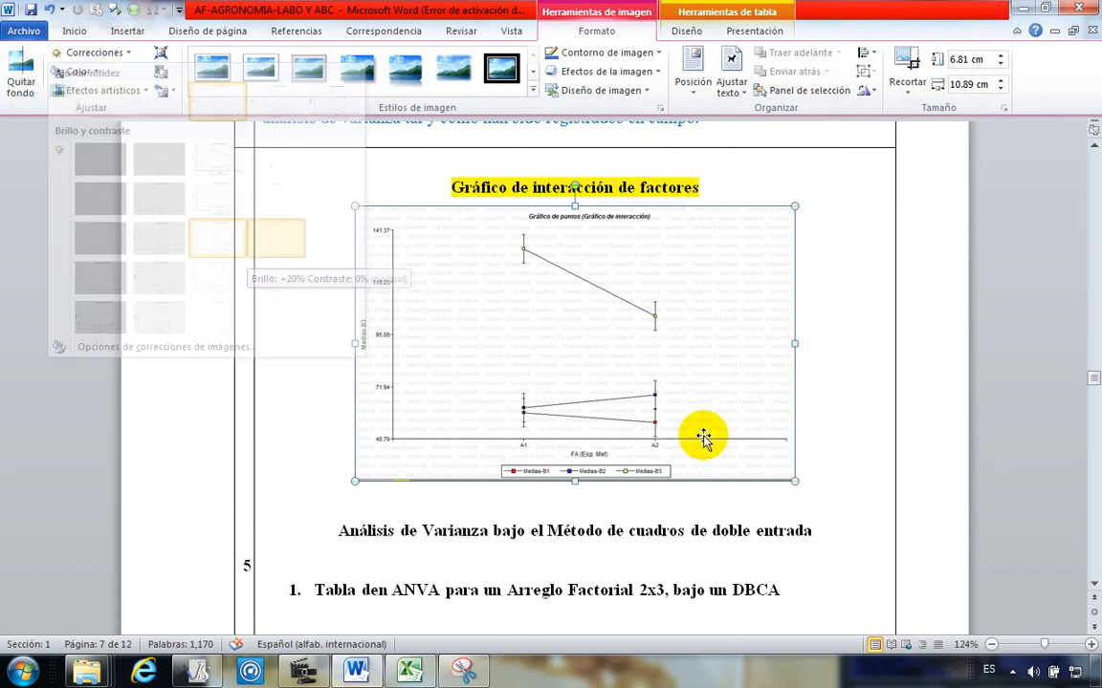
left_click(824, 376)
left_click(706, 323)
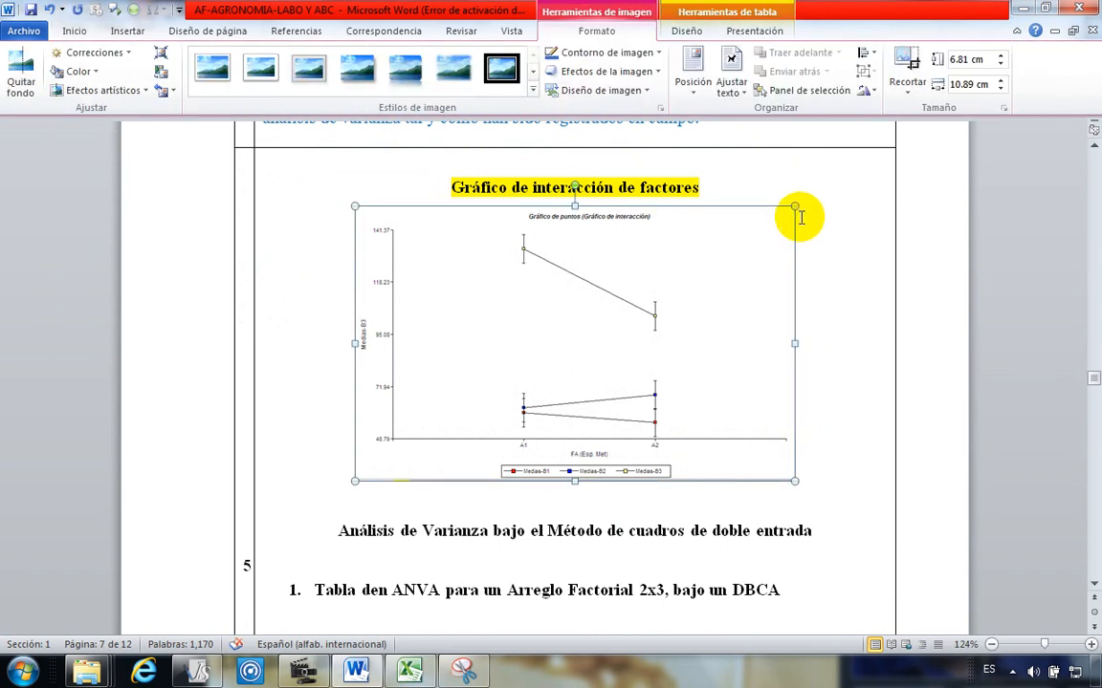
Step: Enlarge the interaction chart slightly and proportionally below its heading, and deselect it
left_click_drag(794, 205, 824, 191)
left_click(668, 485)
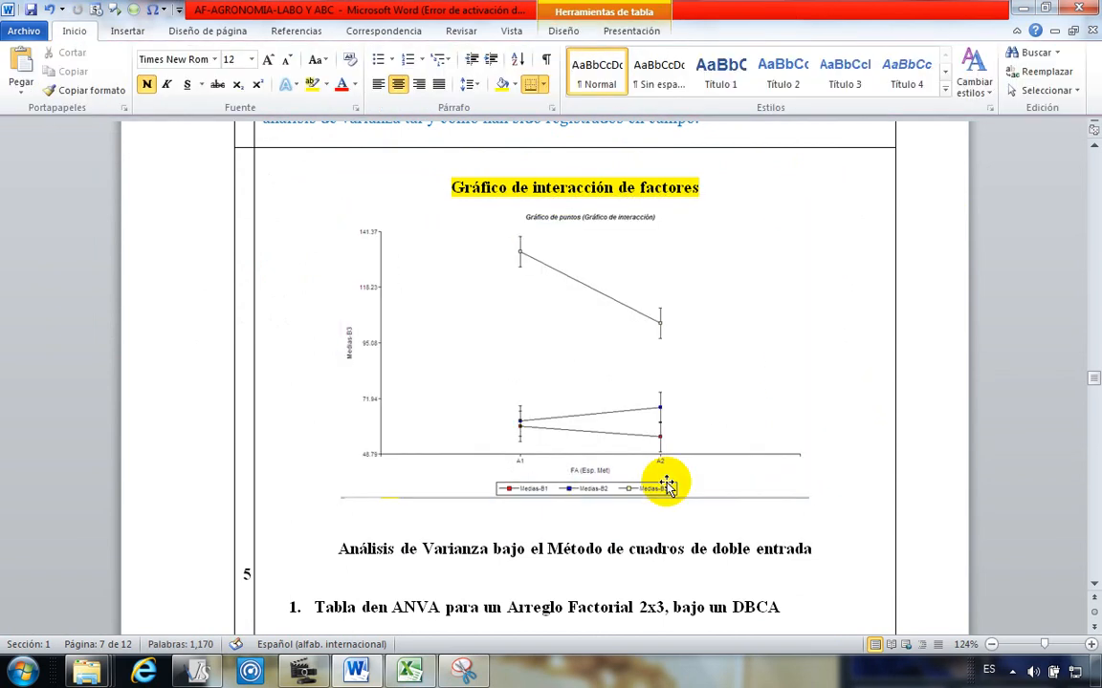
scroll(514, 468, "down", 2)
scroll(510, 459, "up", 2)
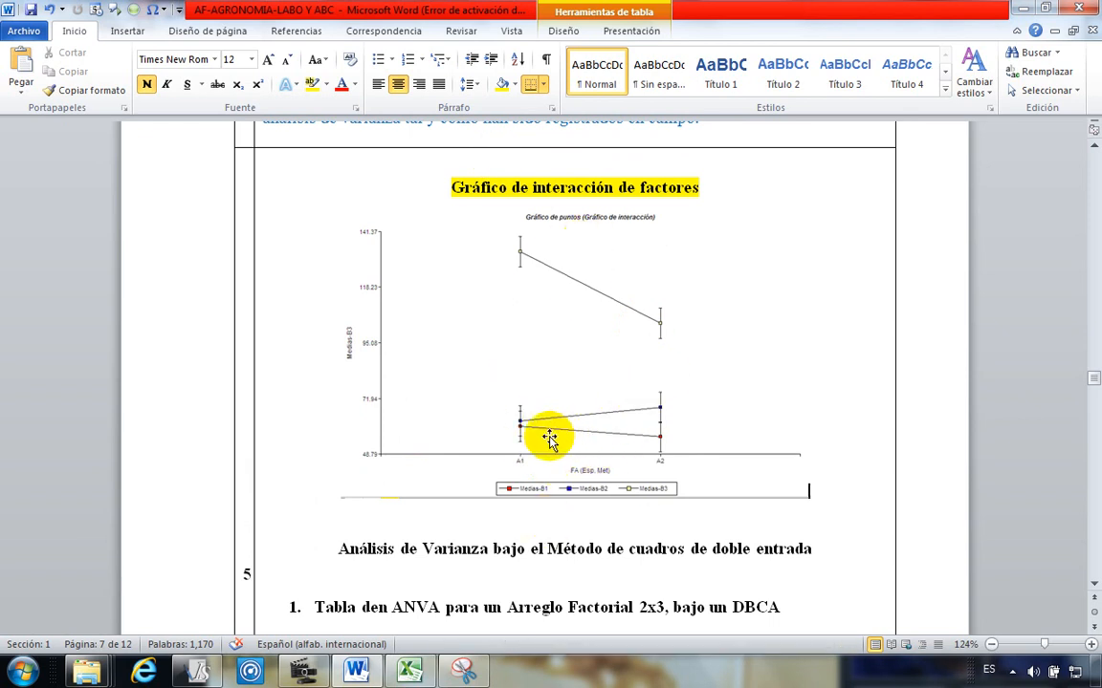
left_click(737, 241)
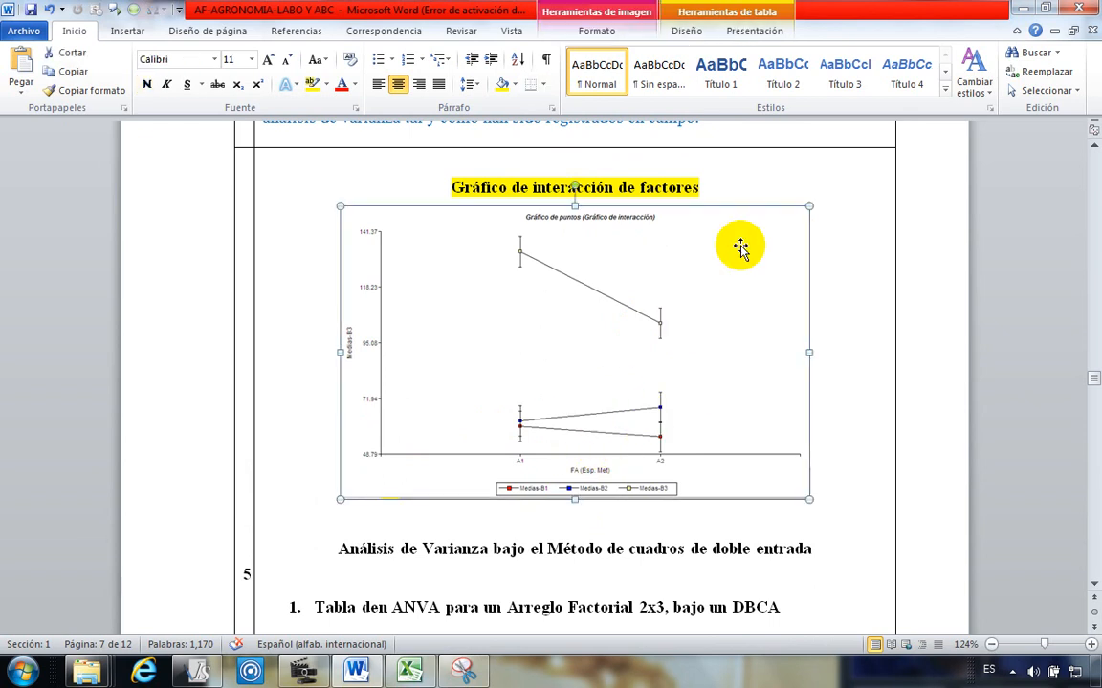
left_click_drag(810, 204, 823, 191)
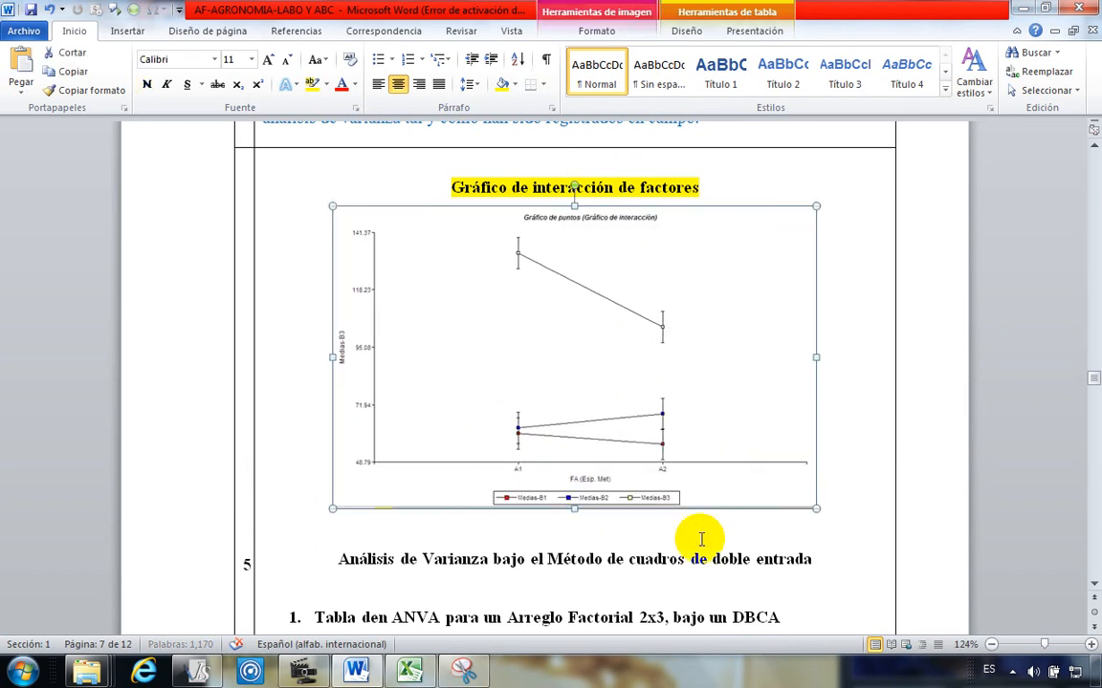
left_click(657, 538)
Step: Place the text cursor on the blank line below "Tabla den ANVA para un Arreglo Factorial 2x3, bajo un DBCA"
scroll(435, 573, "down", 2)
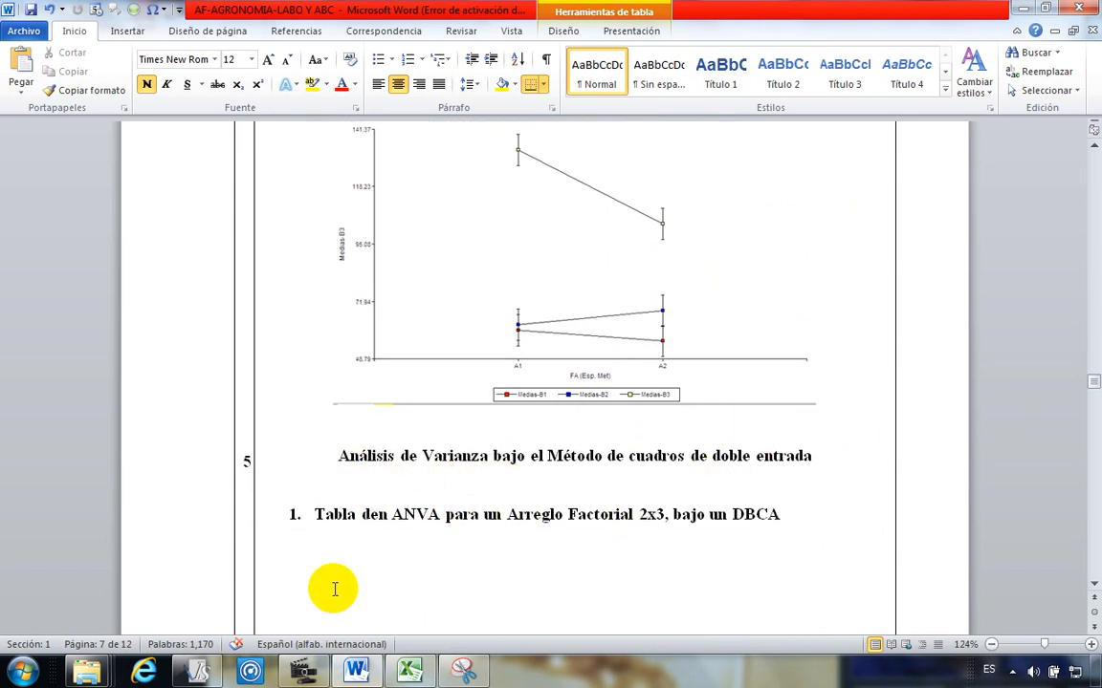
left_click(376, 562)
scroll(375, 549, "up", 2)
scroll(383, 542, "down", 2)
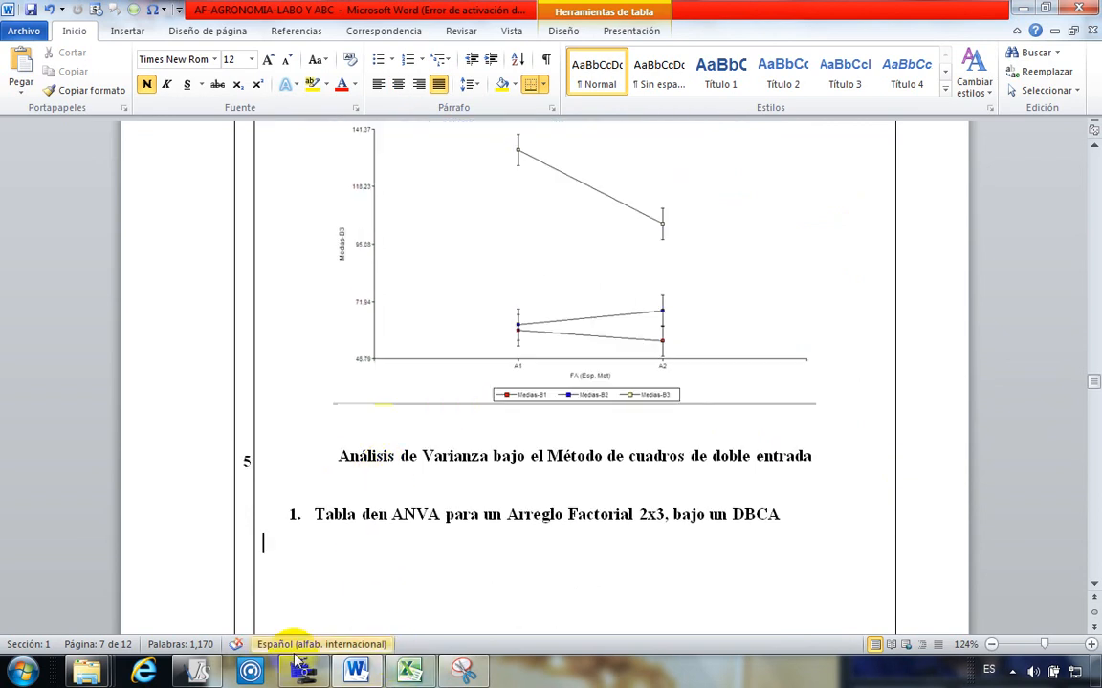
Step: Switch to InfoStat and minimize the chart, graph tools, LSD Fisher means table and results windows
left_click(197, 673)
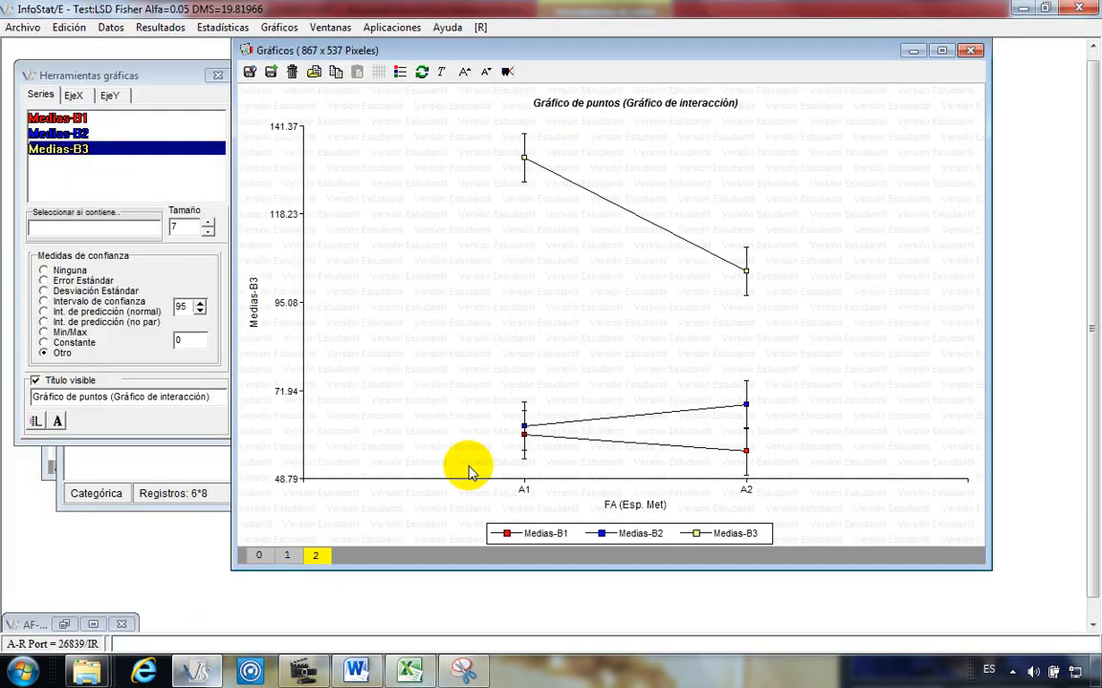
left_click(913, 50)
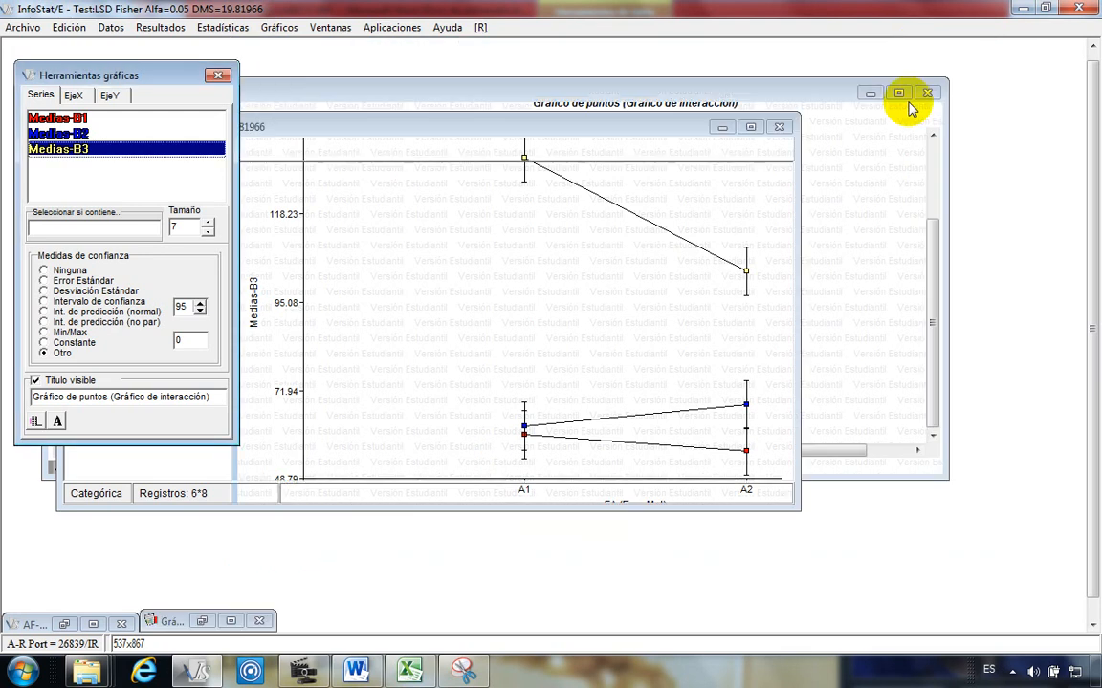
left_click(218, 76)
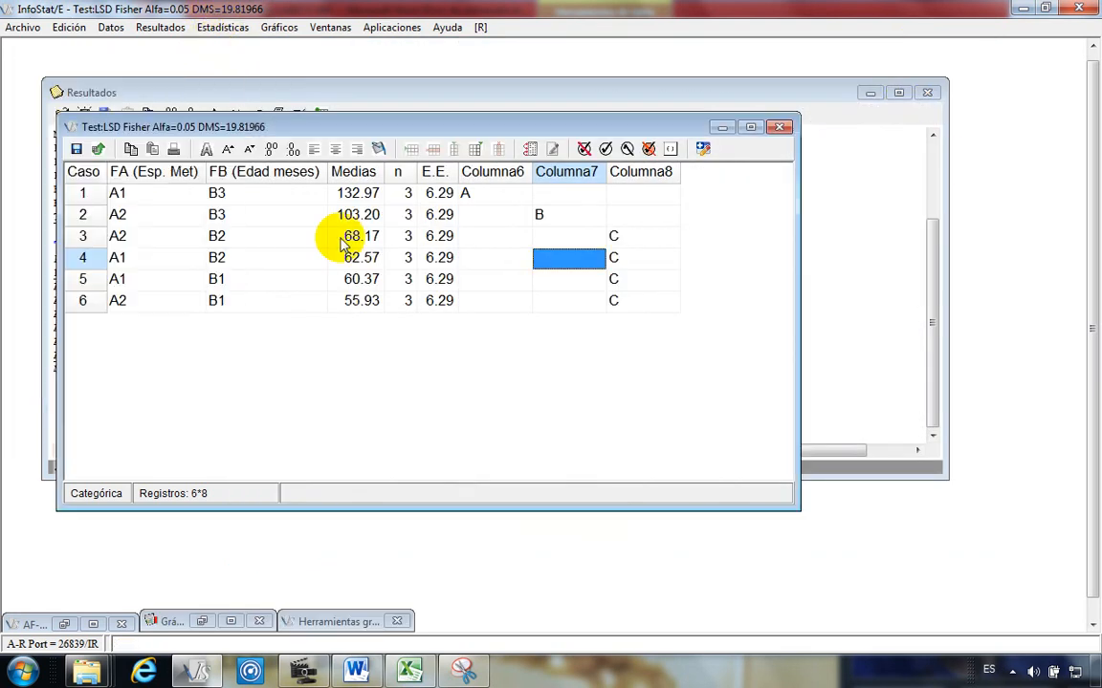
left_click(722, 129)
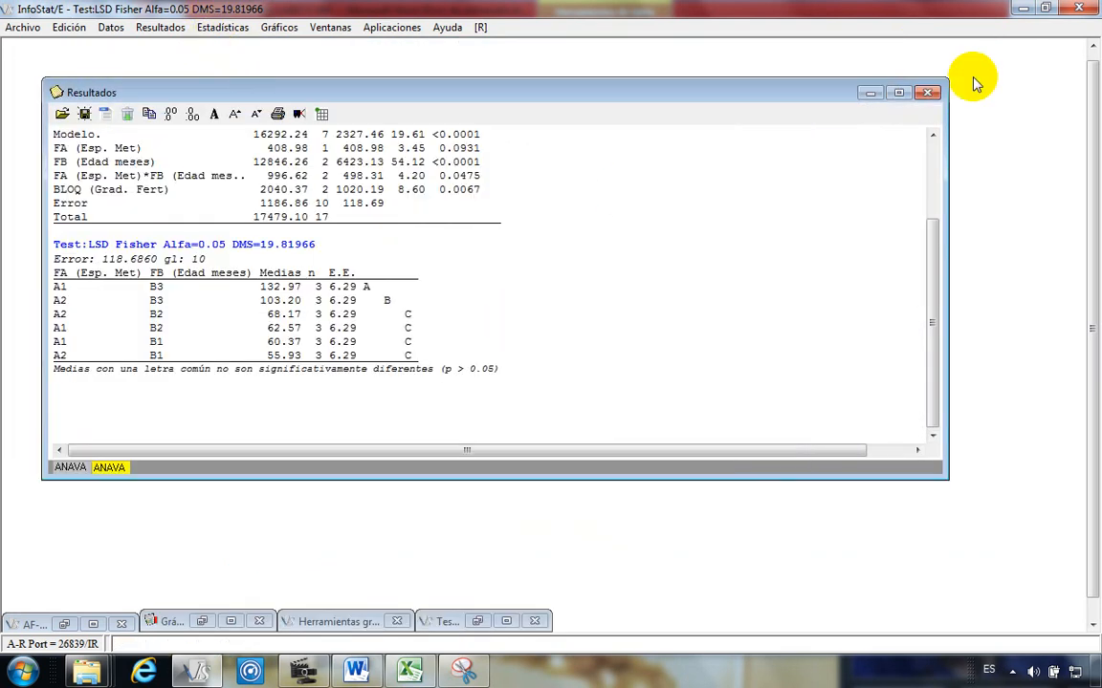
left_click(870, 93)
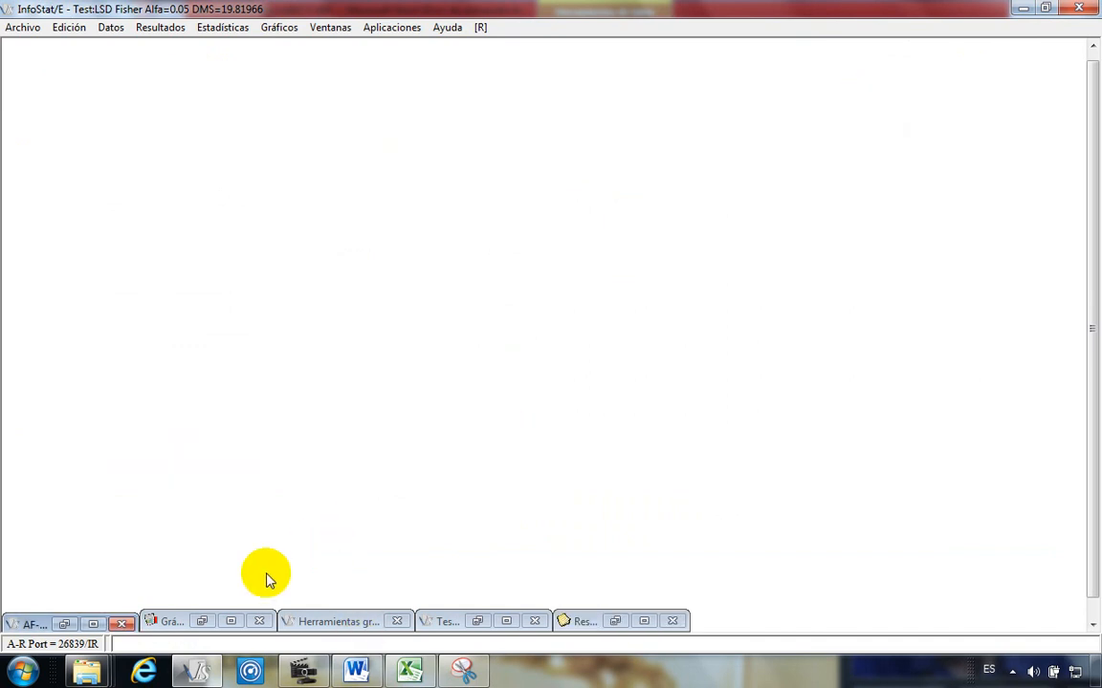
Step: View the interaction chart and the LSD Fisher means table at full size, minimizing each one after viewing
left_click(231, 623)
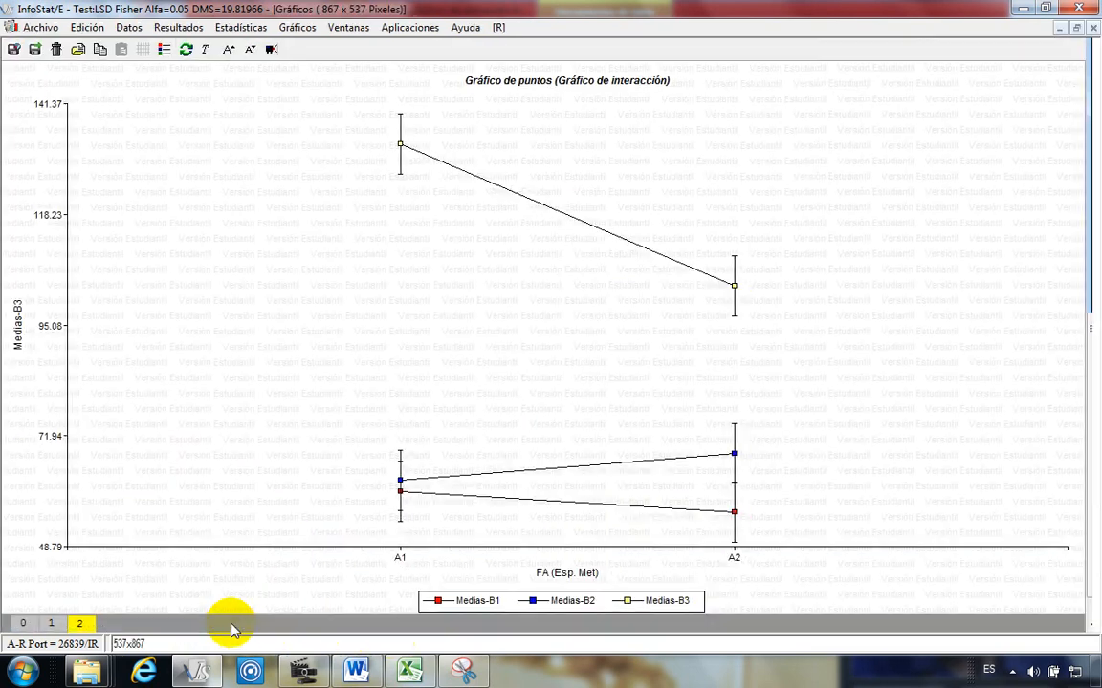
left_click(1061, 29)
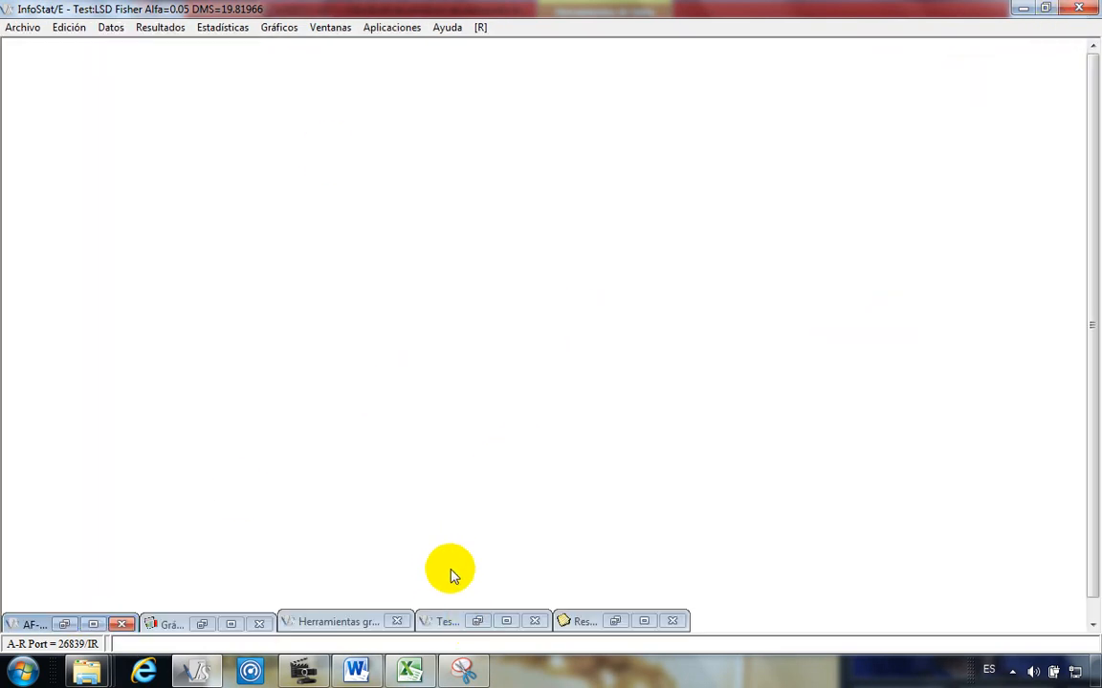
left_click(506, 621)
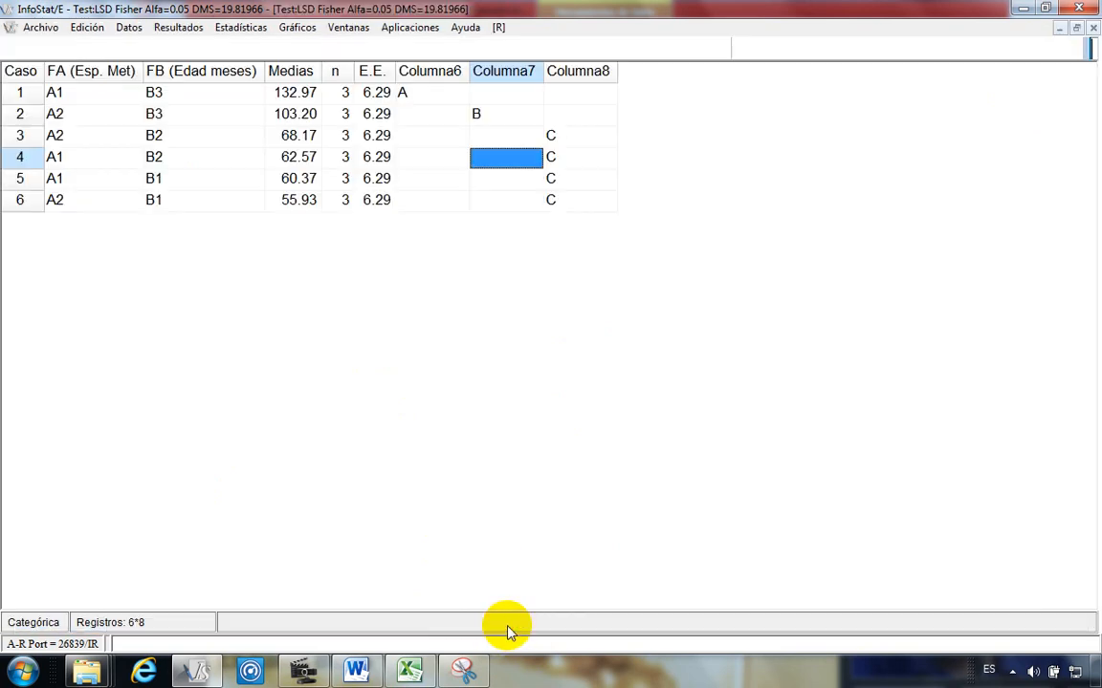
left_click(1059, 28)
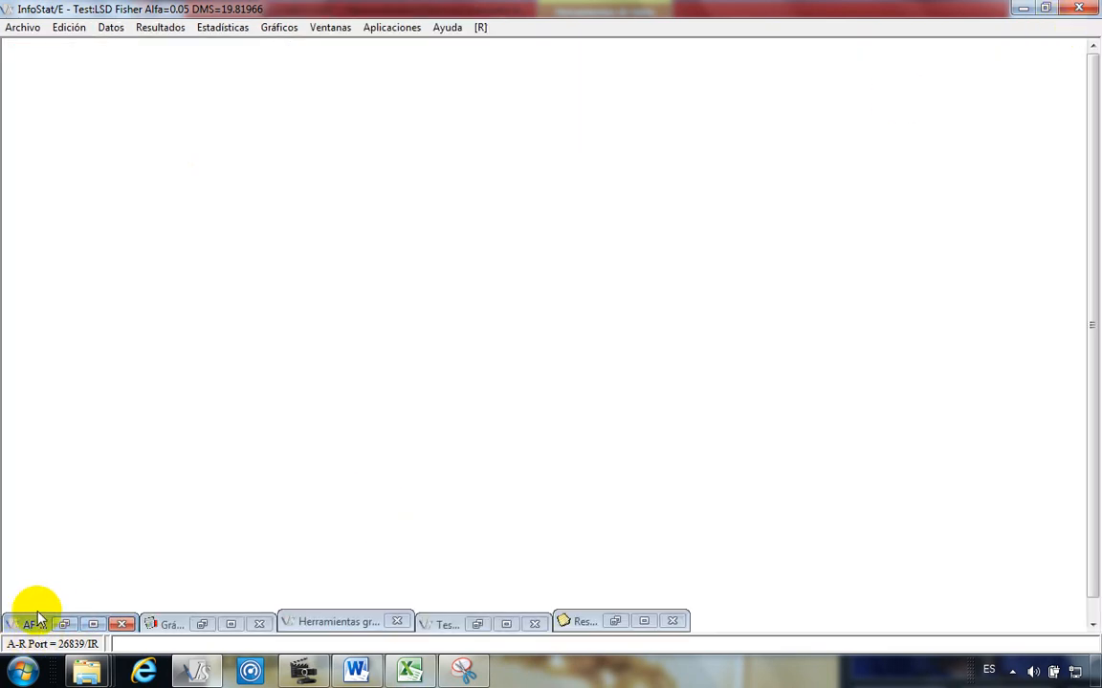
Step: Maximize the AF-ORIGINAL table and start an analysis of variance of Altura (cm) by FA (Esp. Met), FB (Edad meses) and BLOQ (Grad. Fert)
left_click(92, 625)
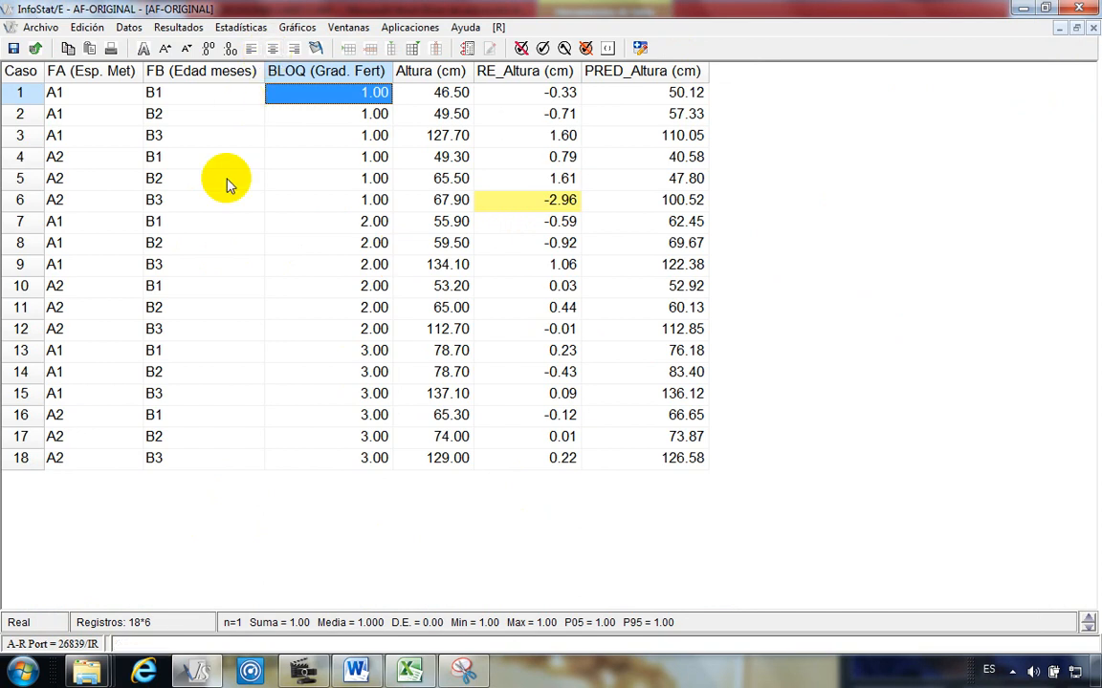
left_click(251, 28)
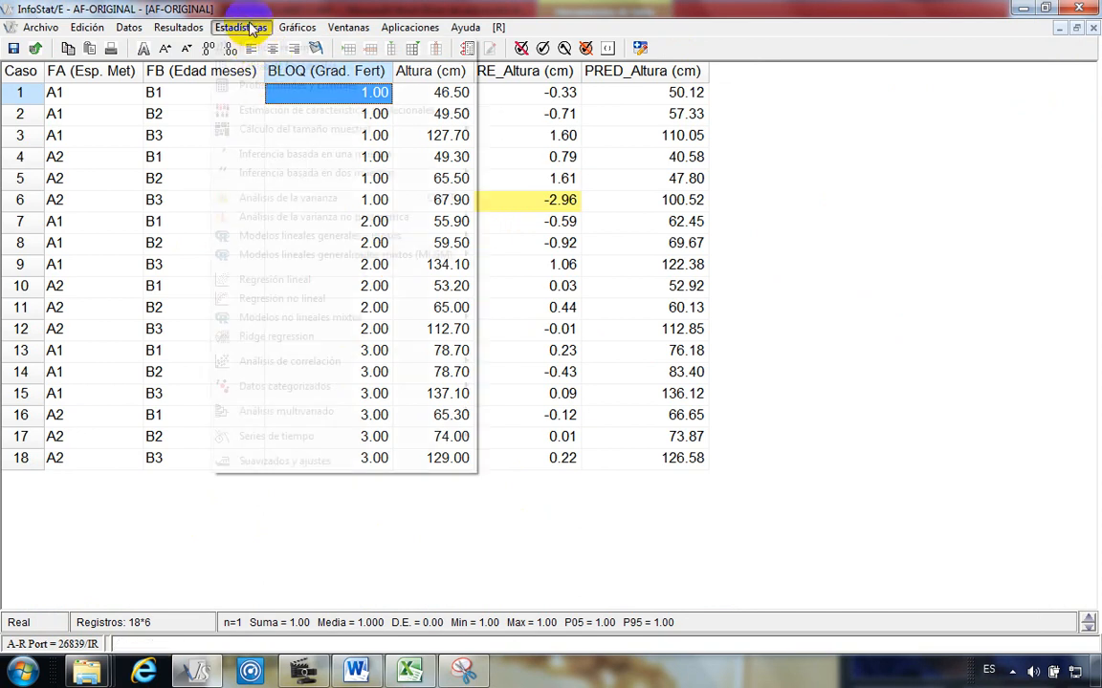
left_click(306, 199)
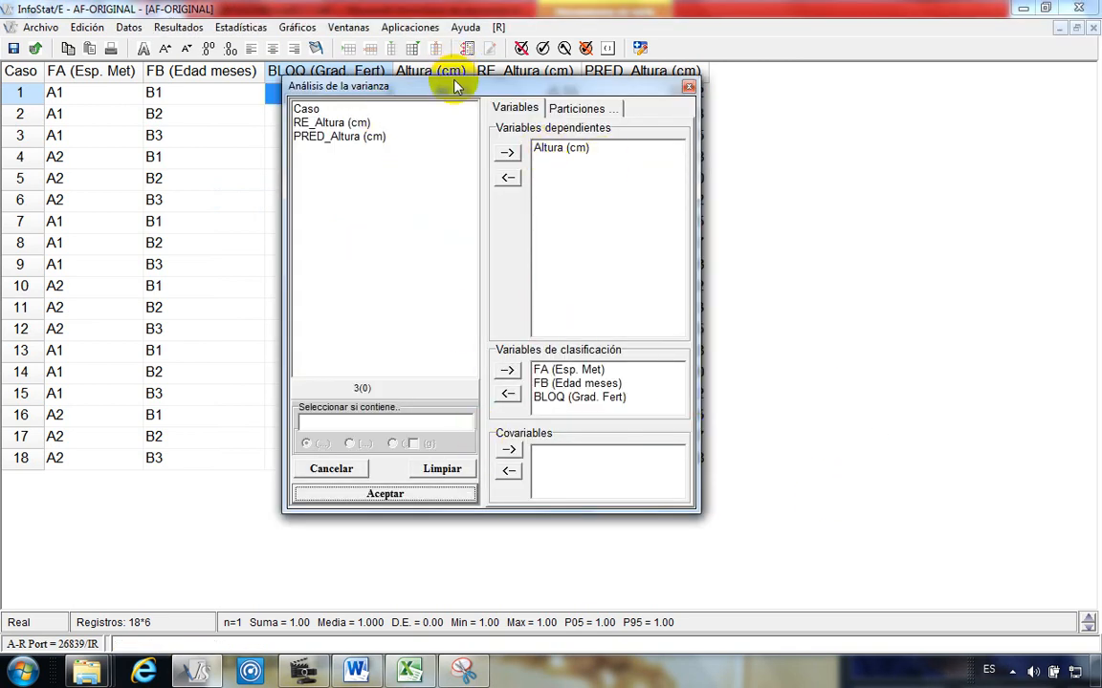
left_click_drag(457, 90, 414, 84)
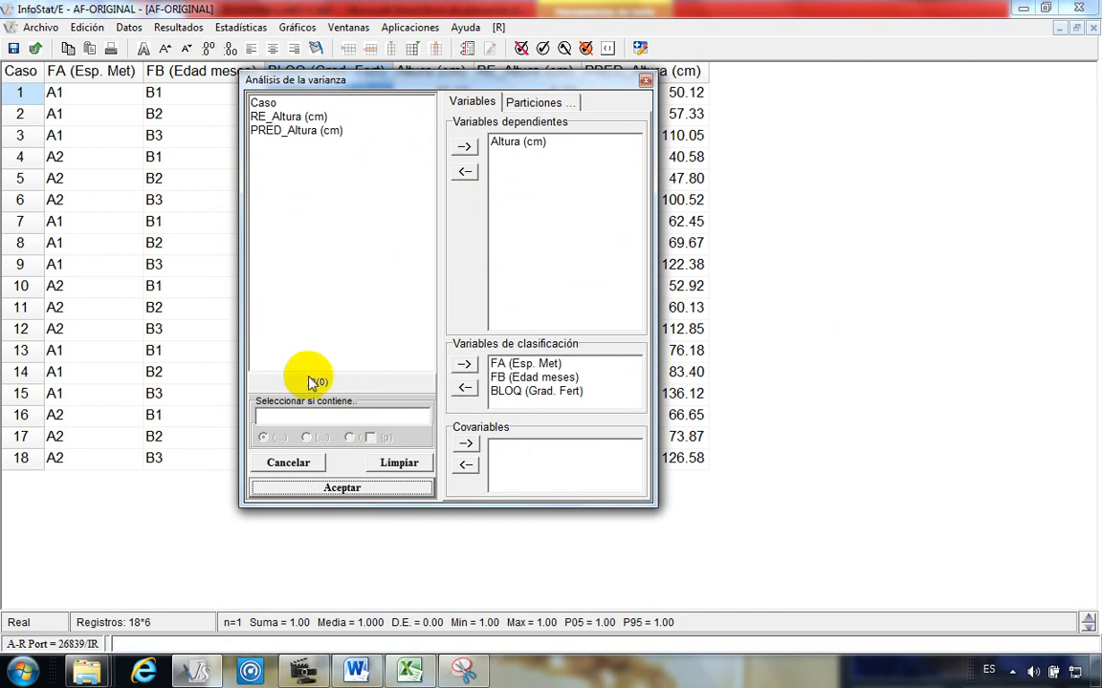
left_click(343, 486)
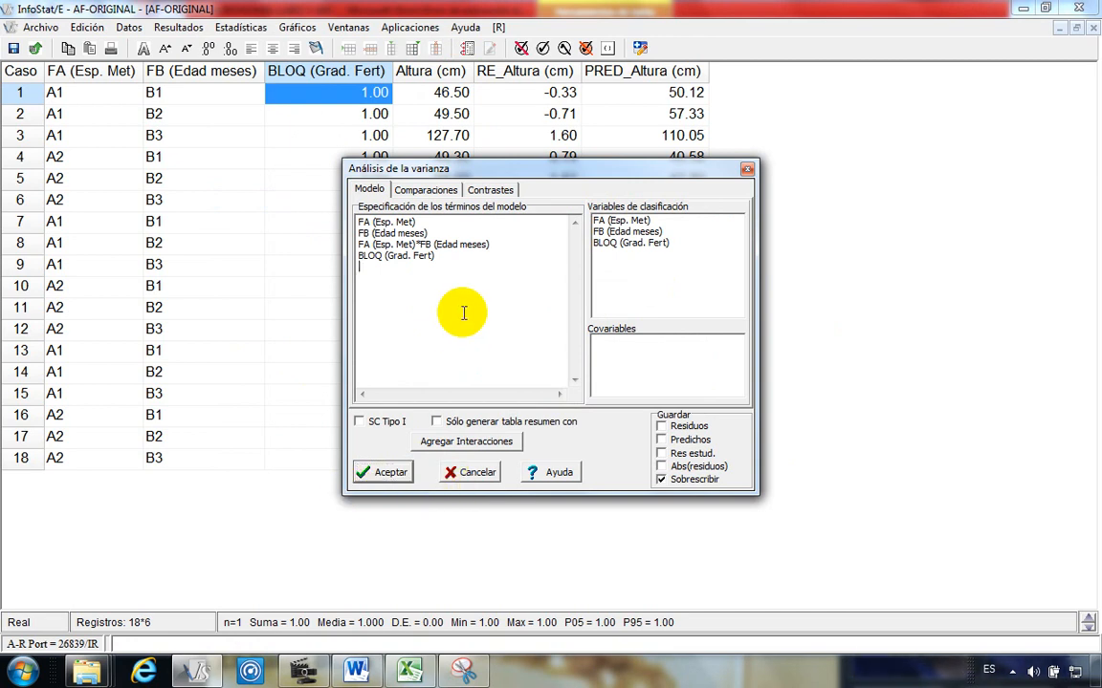
Step: Exclude the FA (Esp. Met)*FB (Edad meses) interaction from the LSD Fisher means comparison and run the analysis of variance
left_click(400, 264)
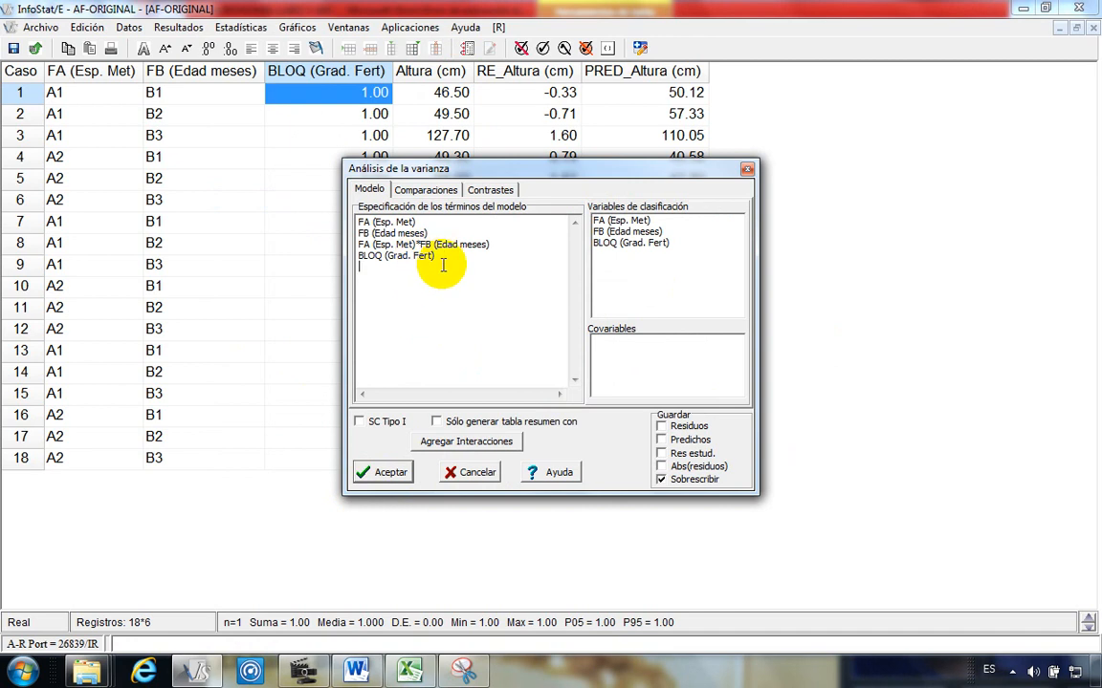
left_click(418, 252)
left_click_drag(418, 252, 366, 221)
left_click(421, 302)
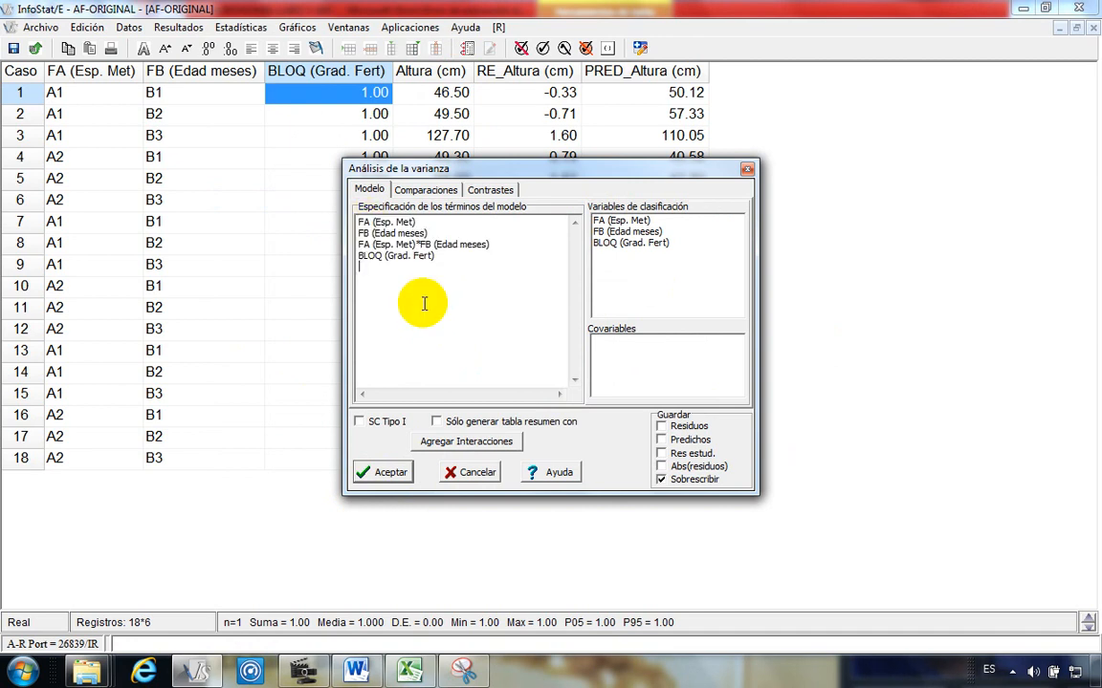
left_click(427, 189)
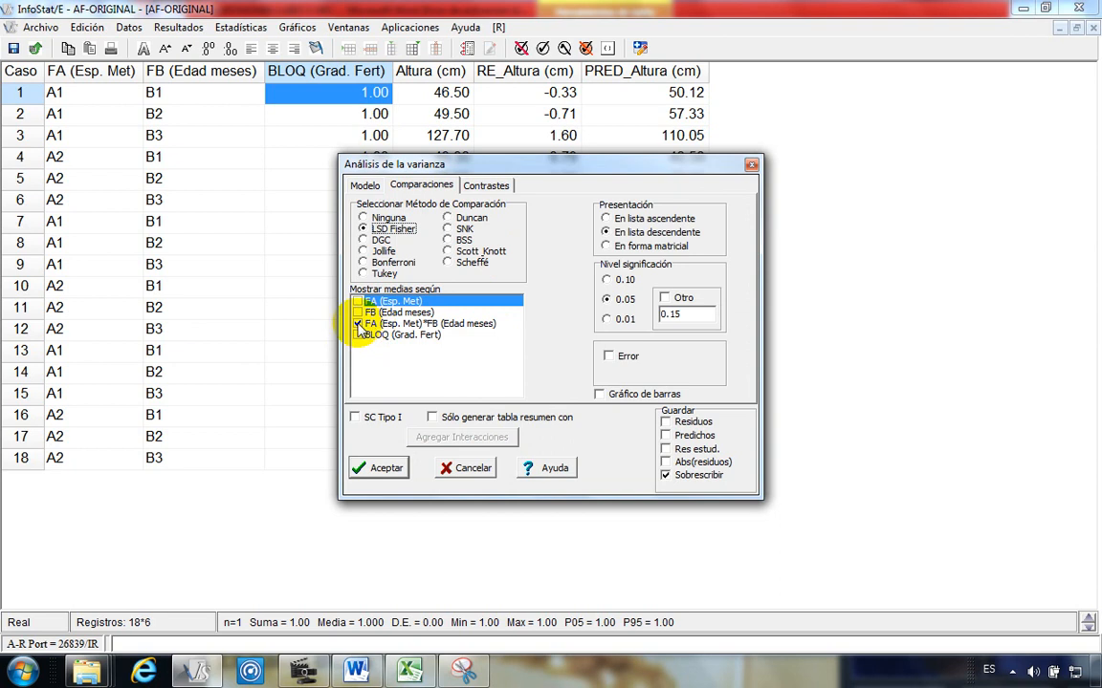
left_click(358, 323)
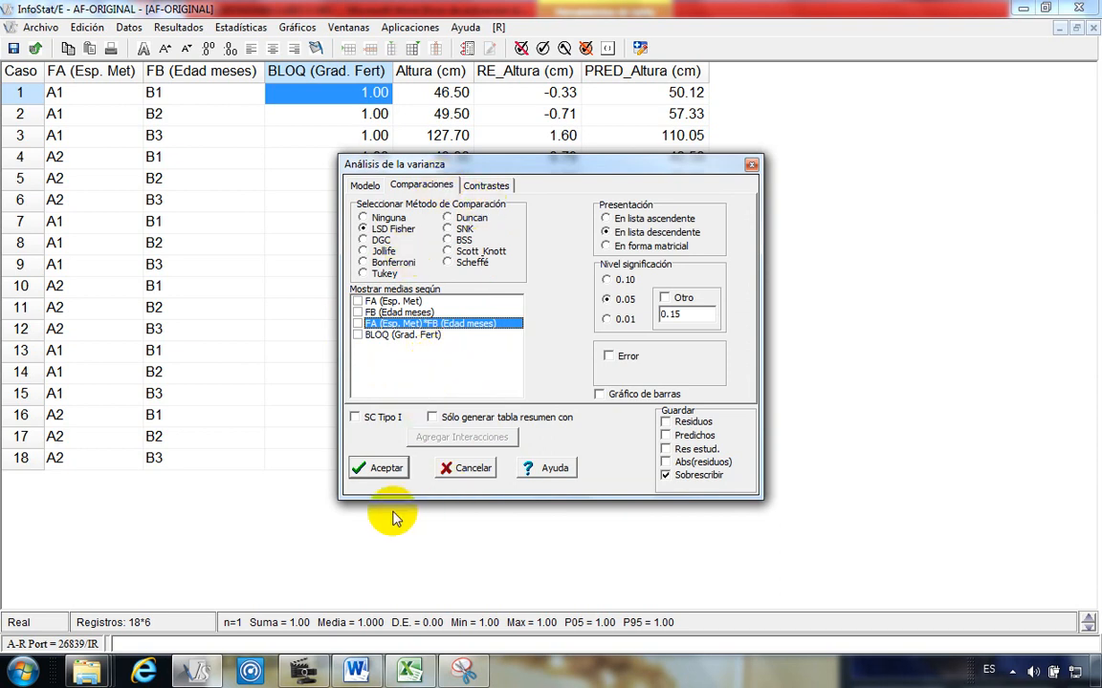
left_click(381, 467)
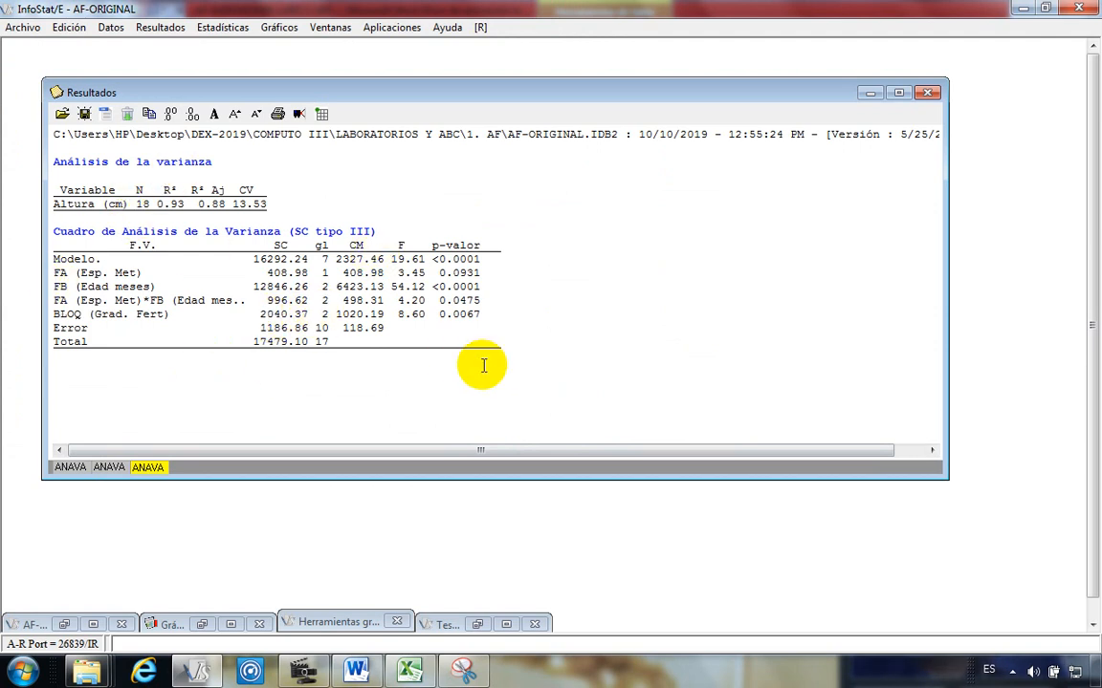
Step: Copy the complete analysis of variance results and paste them into the Word document below the "Tabla den ANVA" heading
left_click_drag(432, 365, 56, 159)
key("ctrl+c")
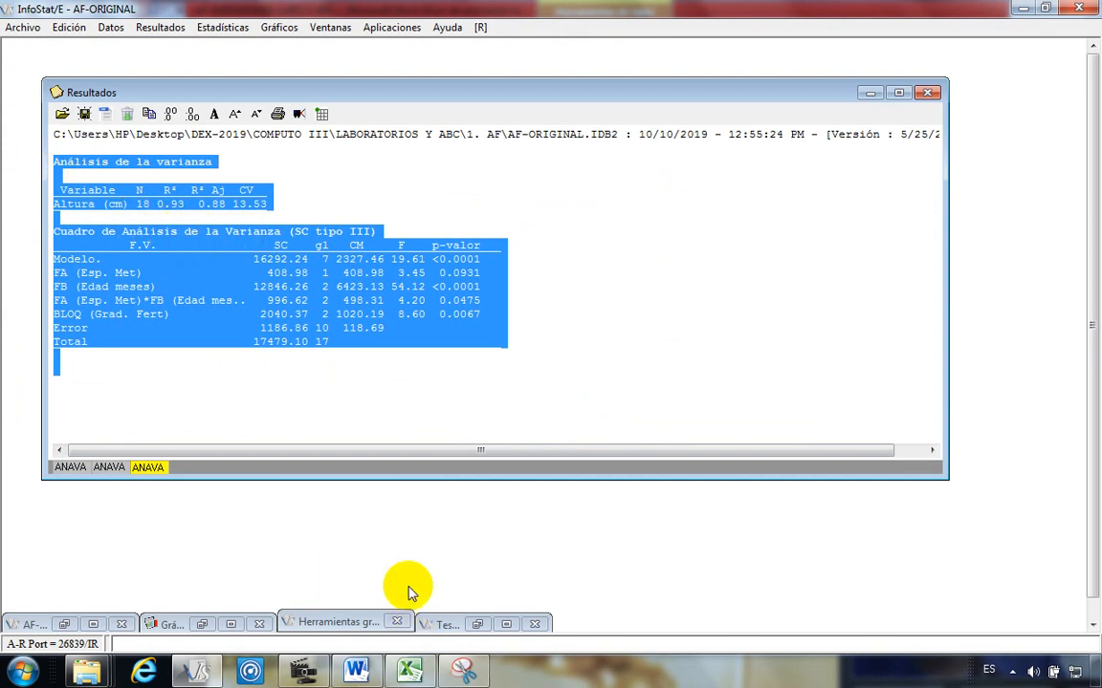
key("alt+Tab")
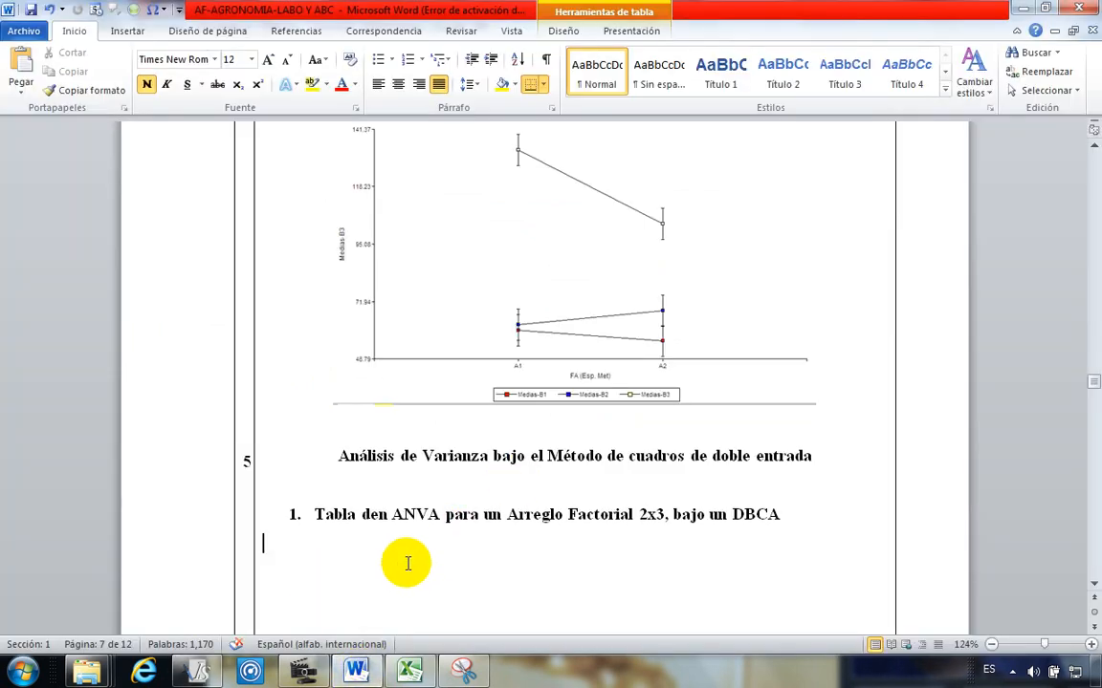
key("ctrl+v")
scroll(449, 286, "up", 2)
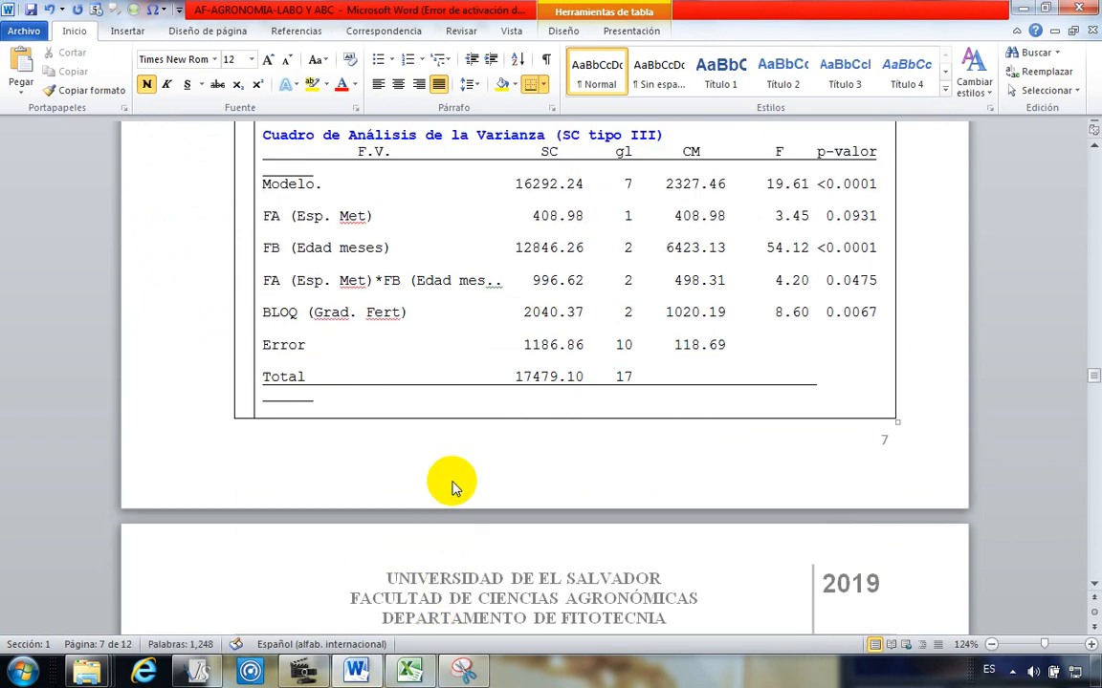
scroll(449, 485, "up", 3)
scroll(440, 229, "up", 2)
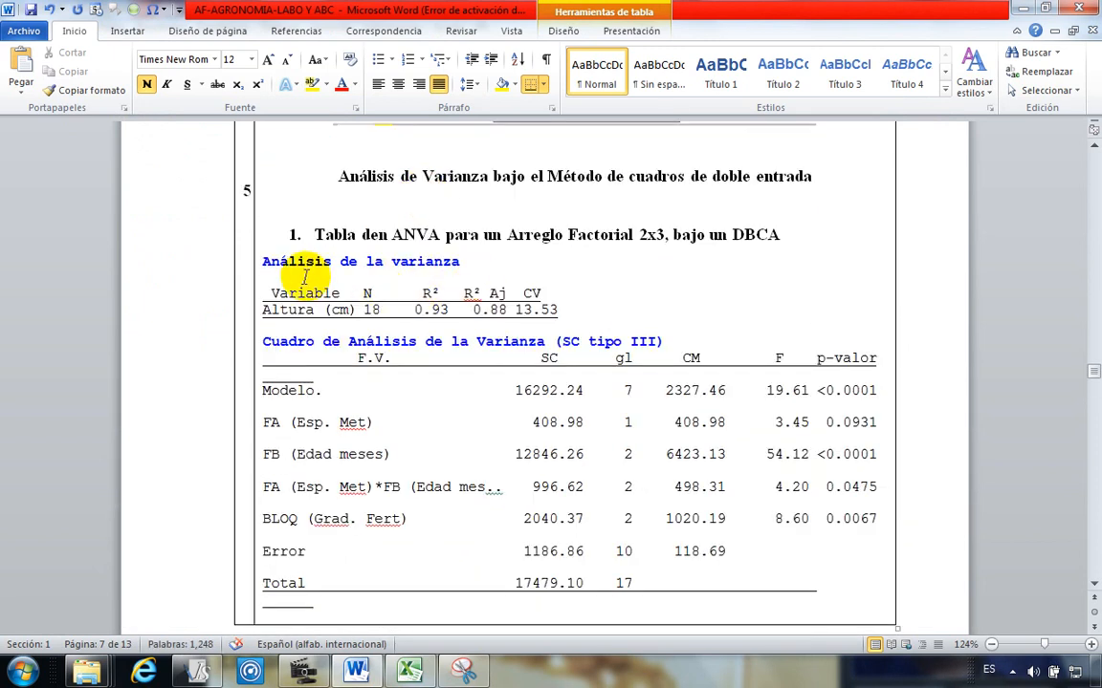
left_click_drag(265, 264, 605, 526)
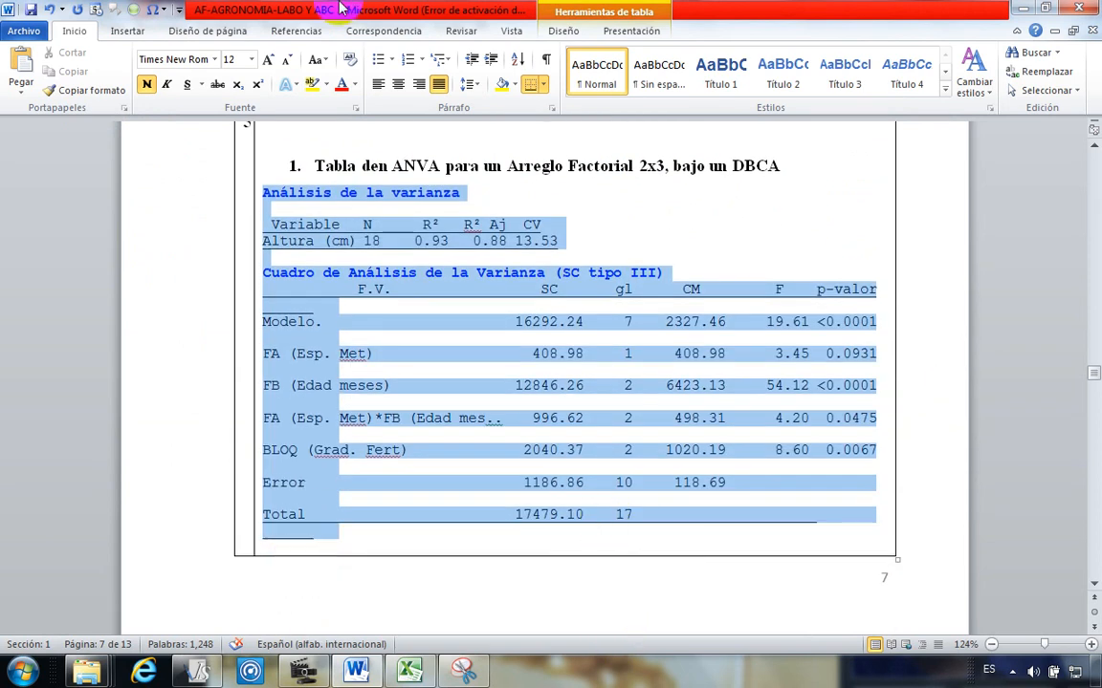
left_click(251, 60)
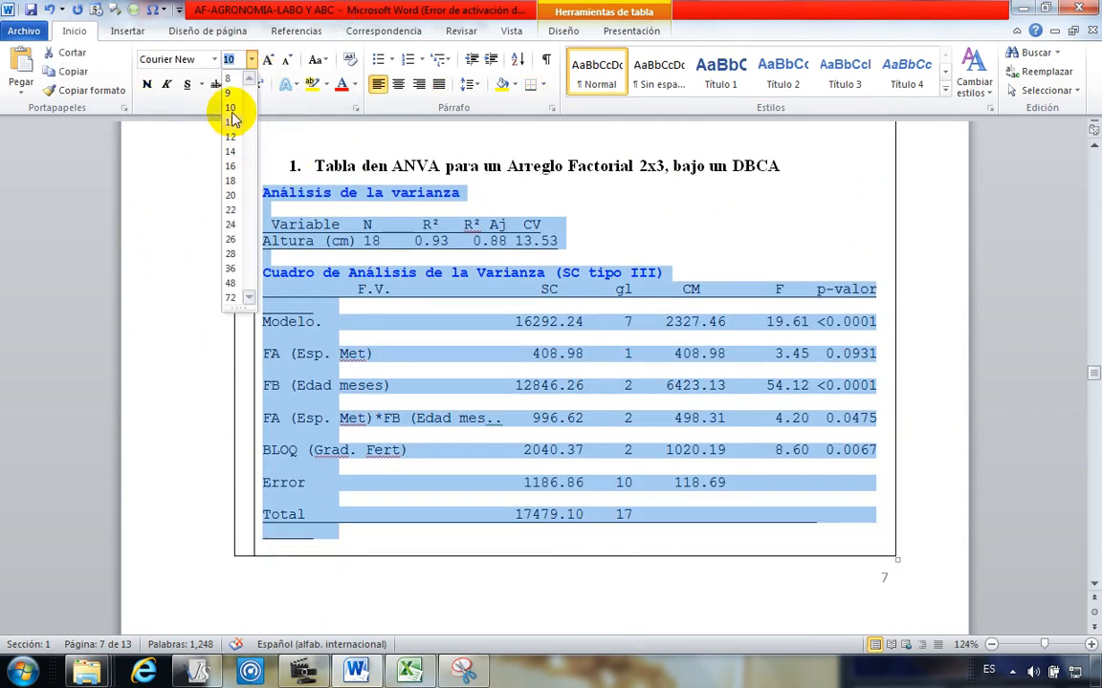
key("Escape")
left_click(732, 237)
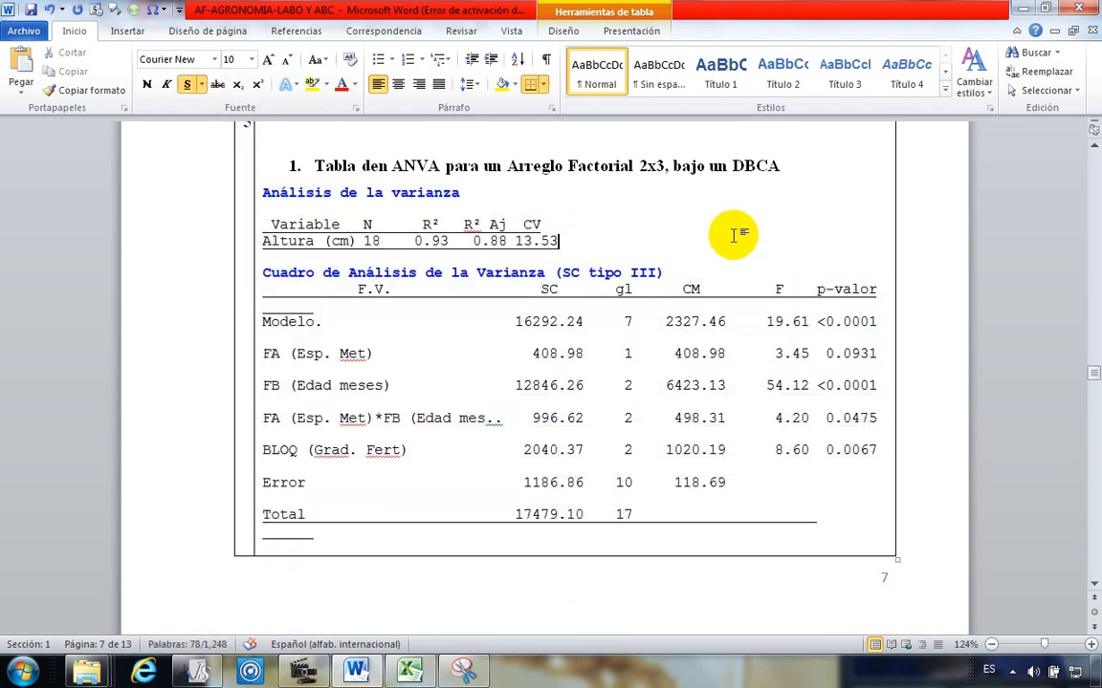
Step: Insert blank lines above the "Tabla den ANVA" heading until it and the pasted results start on the next page
scroll(570, 219, "up", 2)
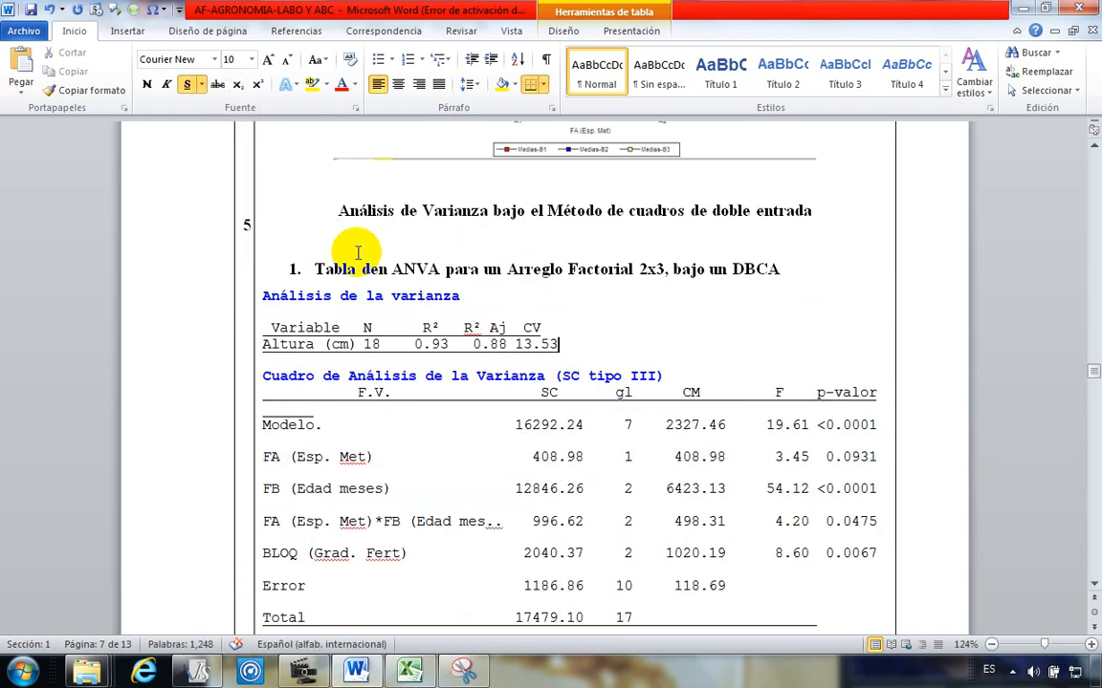
left_click(361, 246)
key("Return")
key("Return")
key("Return")
key("Return")
key("Return")
key("Return")
key("Return")
key("Return")
key("Return")
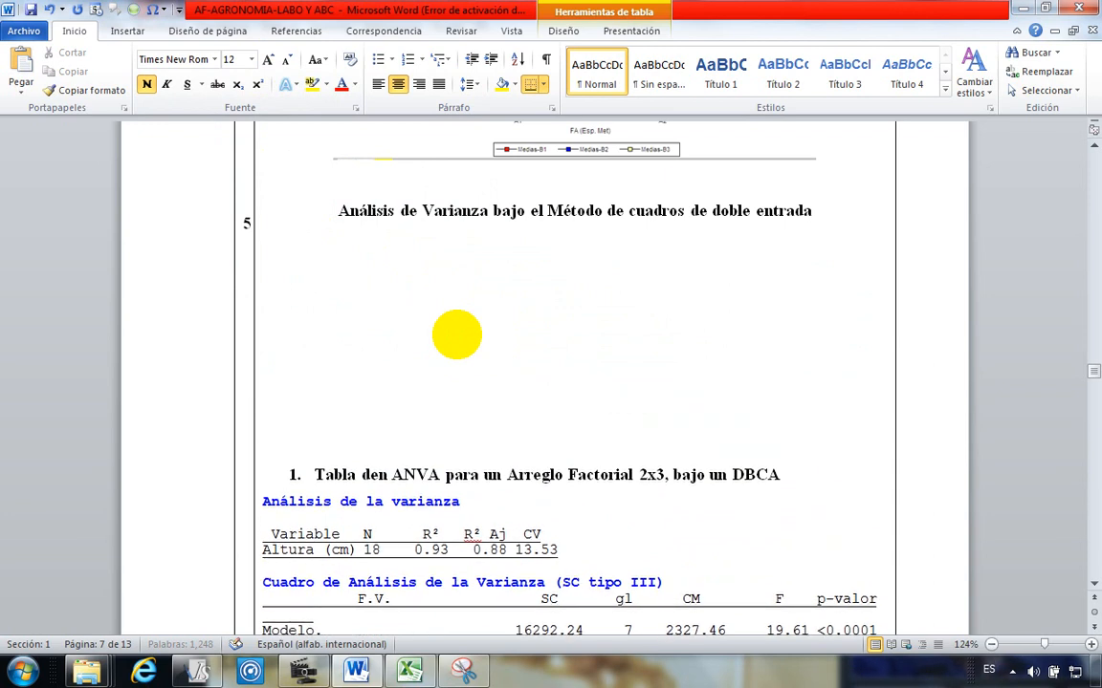
scroll(467, 270, "down", 8)
key("Return")
key("Return")
key("Return")
key("Return")
key("Return")
key("Return")
key("Return")
key("Return")
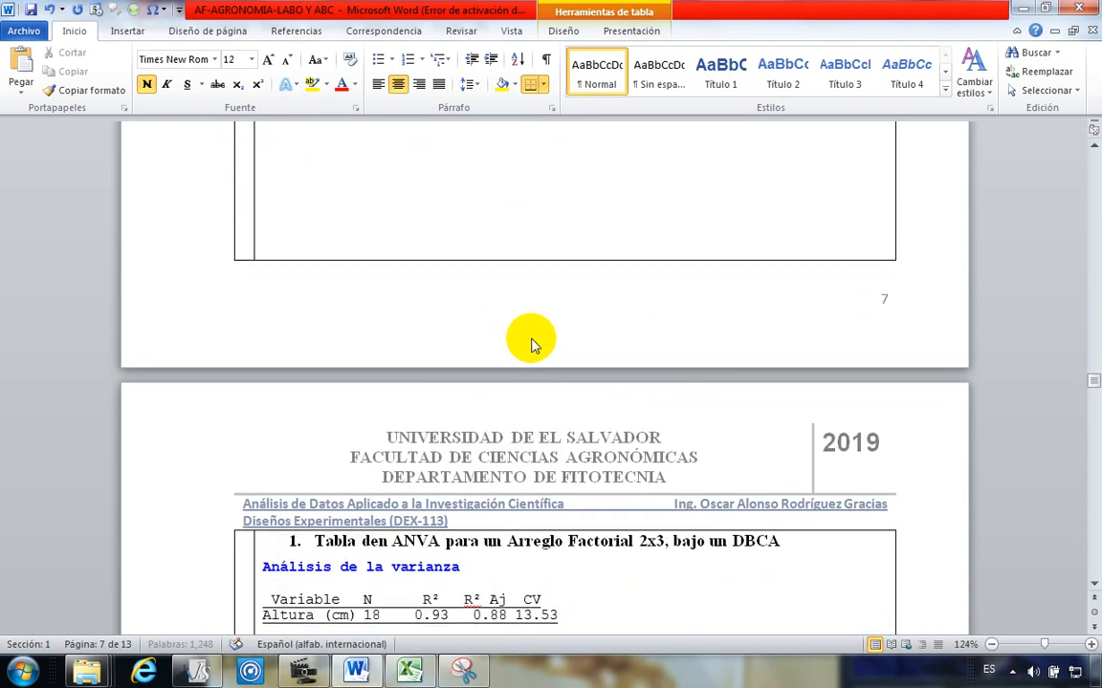
scroll(517, 344, "down", 3)
scroll(516, 345, "down", 3)
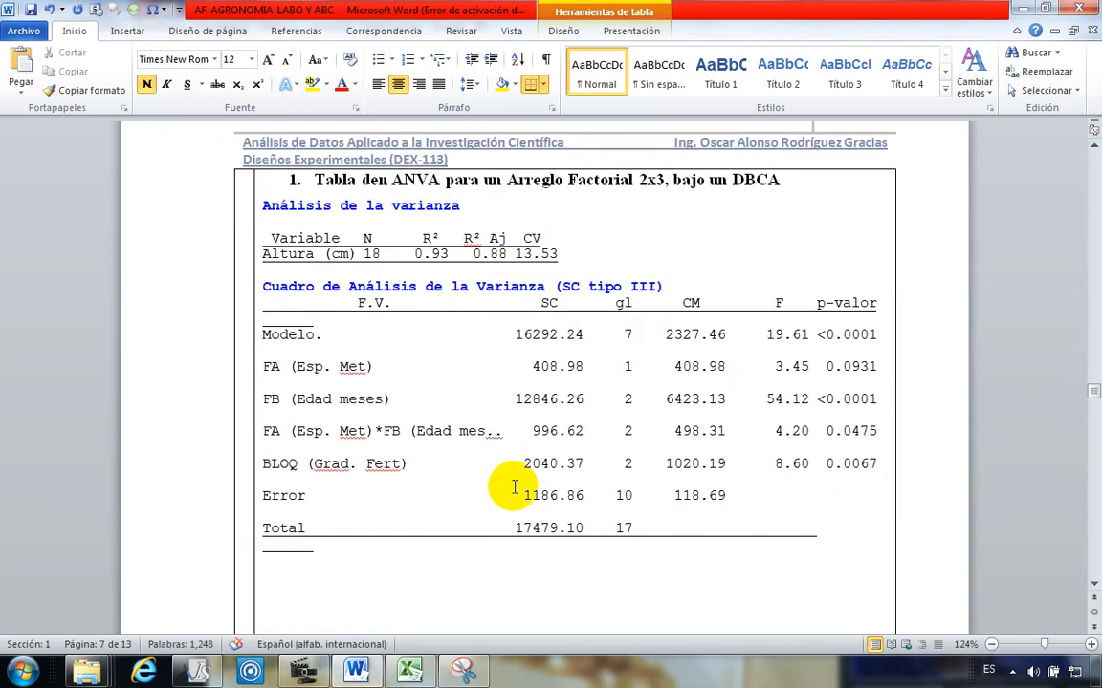
Step: Examine the N, R² and CV values for Altura (cm) in the summary table of the analysis of variance
scroll(515, 488, "up", 2)
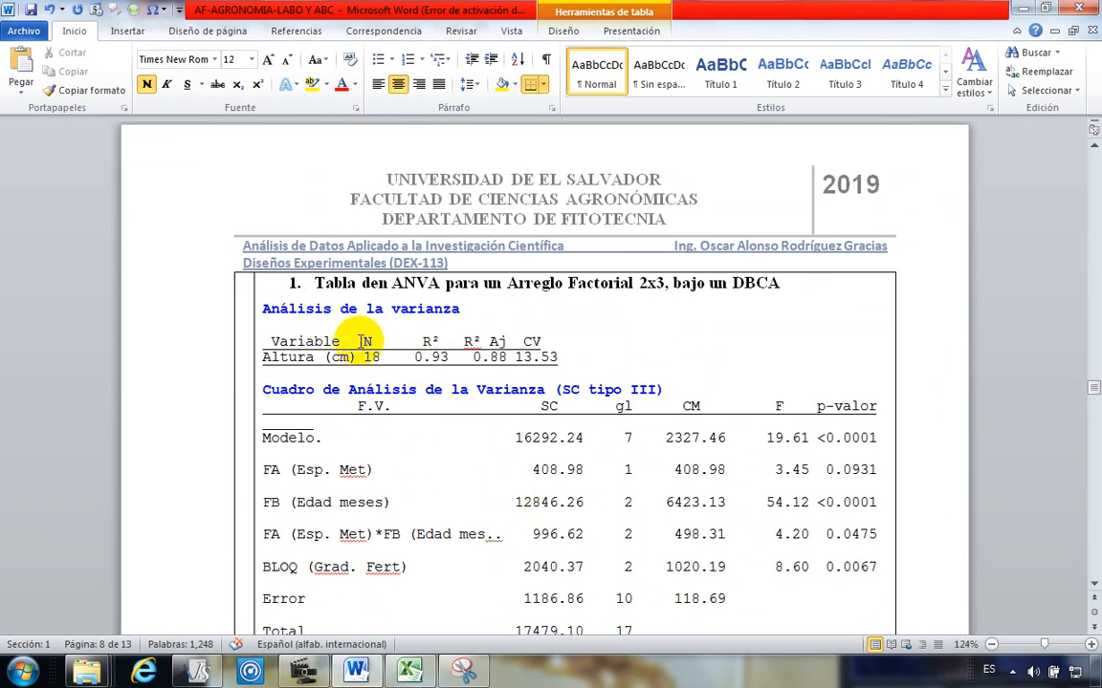
mouse_move(363, 341)
left_mouse_down()
mouse_move(384, 361)
mouse_move(367, 352)
left_mouse_up()
left_click(385, 360)
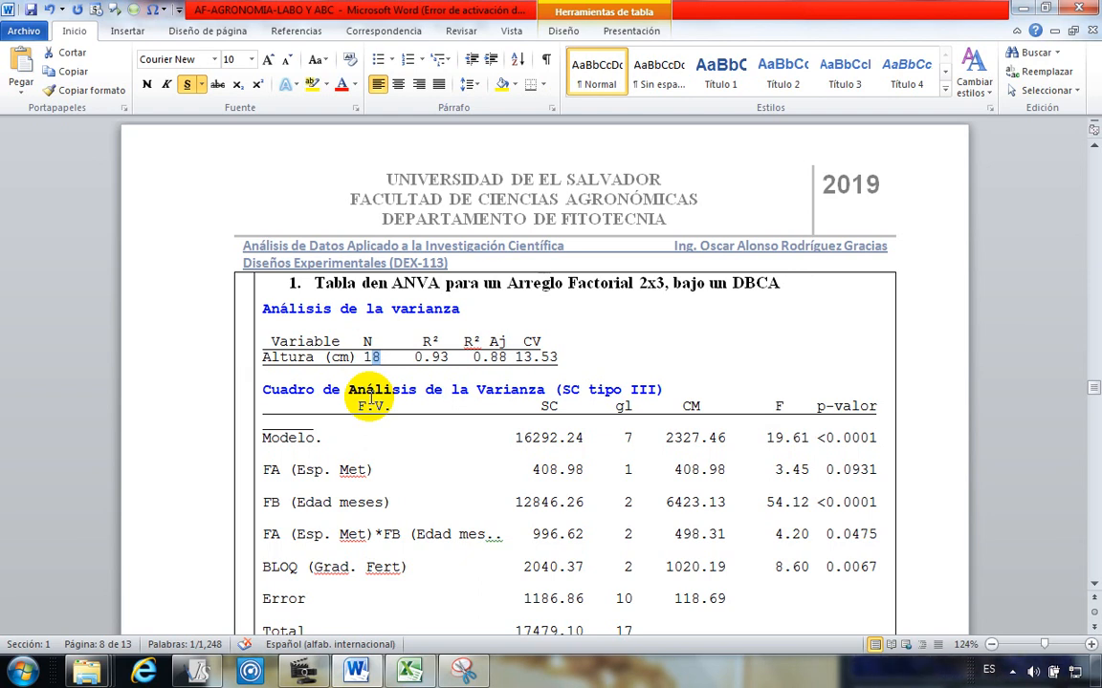
left_click(449, 358)
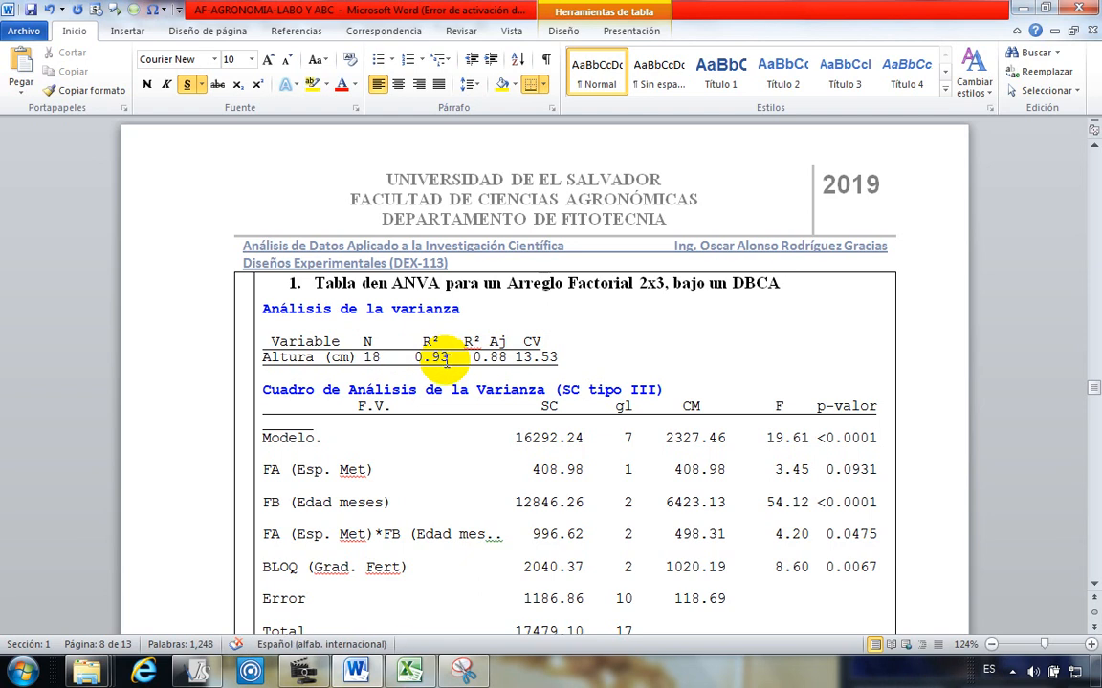
double_click(450, 358)
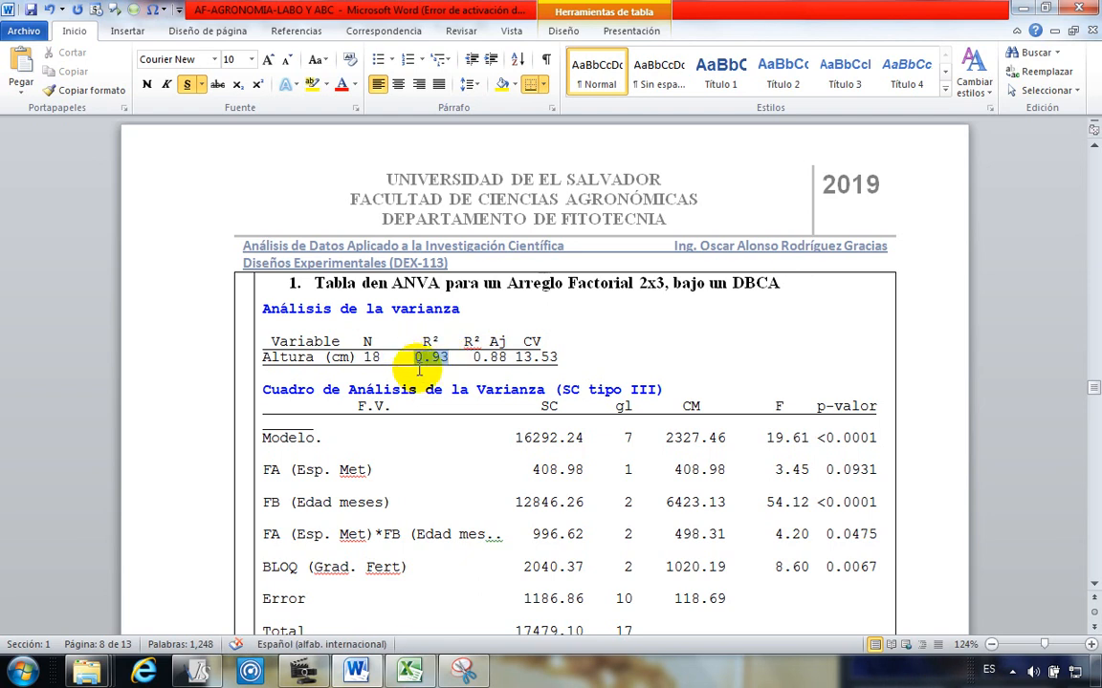
left_click_drag(448, 359, 416, 359)
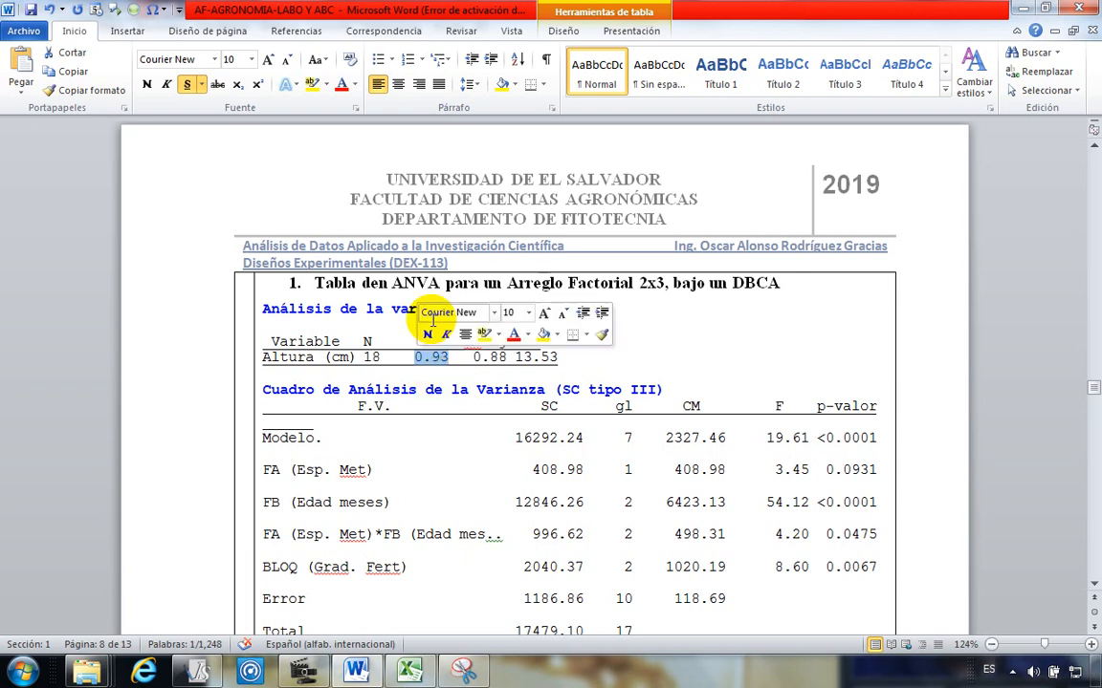
left_click(562, 357)
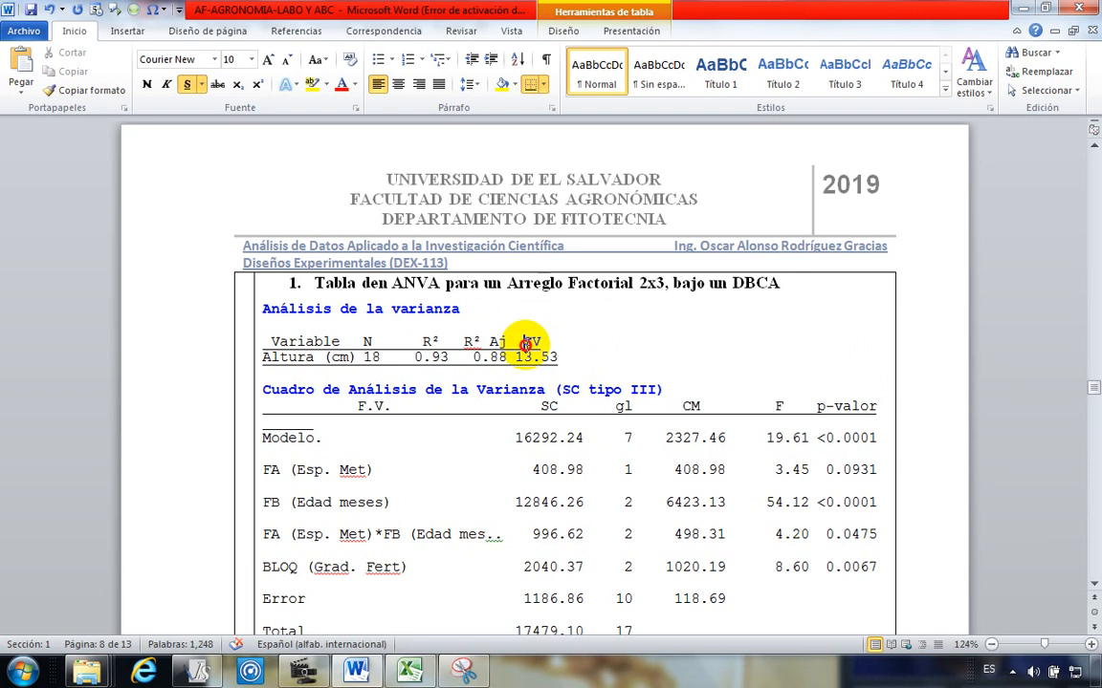
mouse_move(529, 345)
left_mouse_down()
mouse_move(571, 379)
mouse_move(532, 345)
left_mouse_up()
left_click(570, 377)
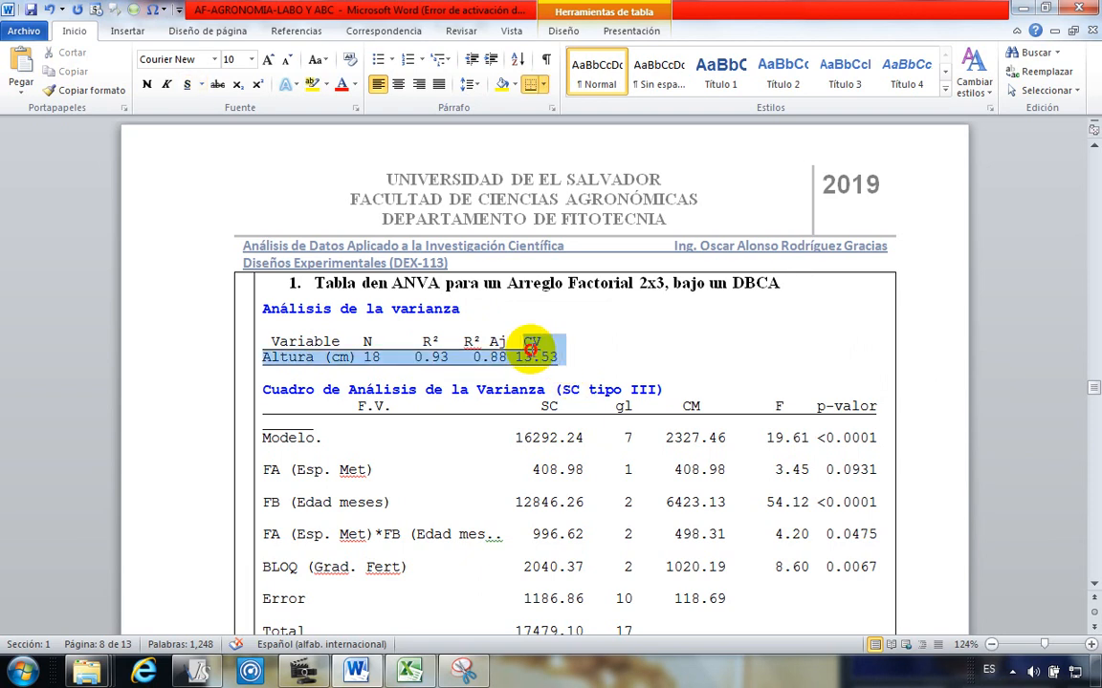
left_click(546, 377)
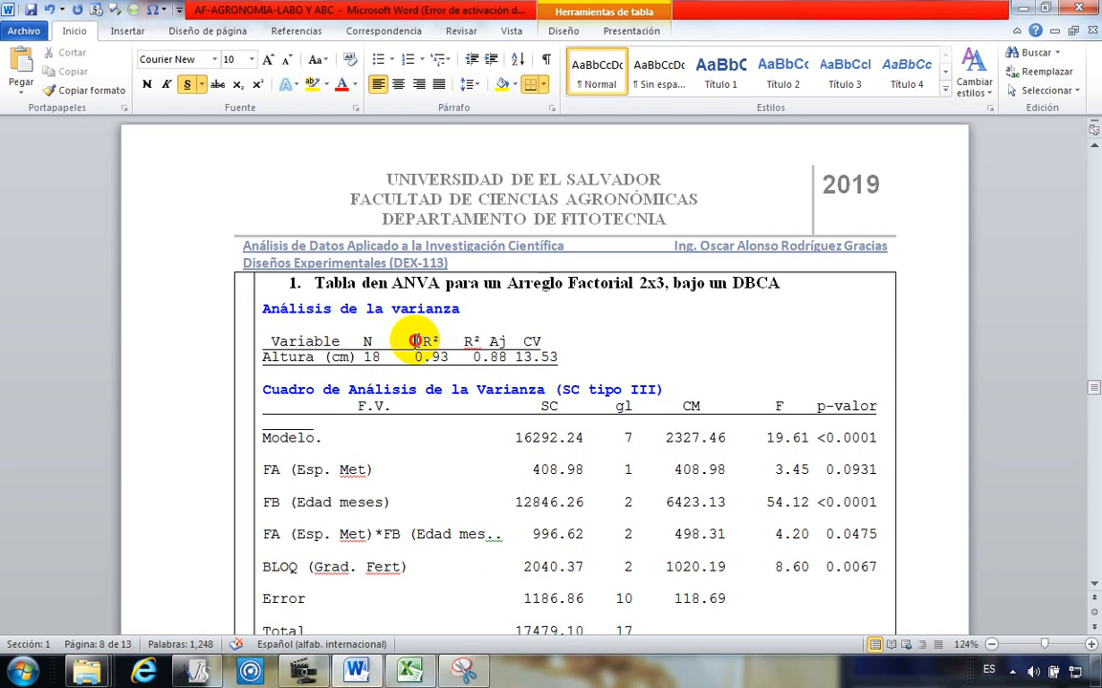
mouse_move(421, 350)
left_mouse_down()
mouse_move(457, 373)
mouse_move(422, 350)
left_mouse_up()
left_click(457, 373)
left_click(435, 360)
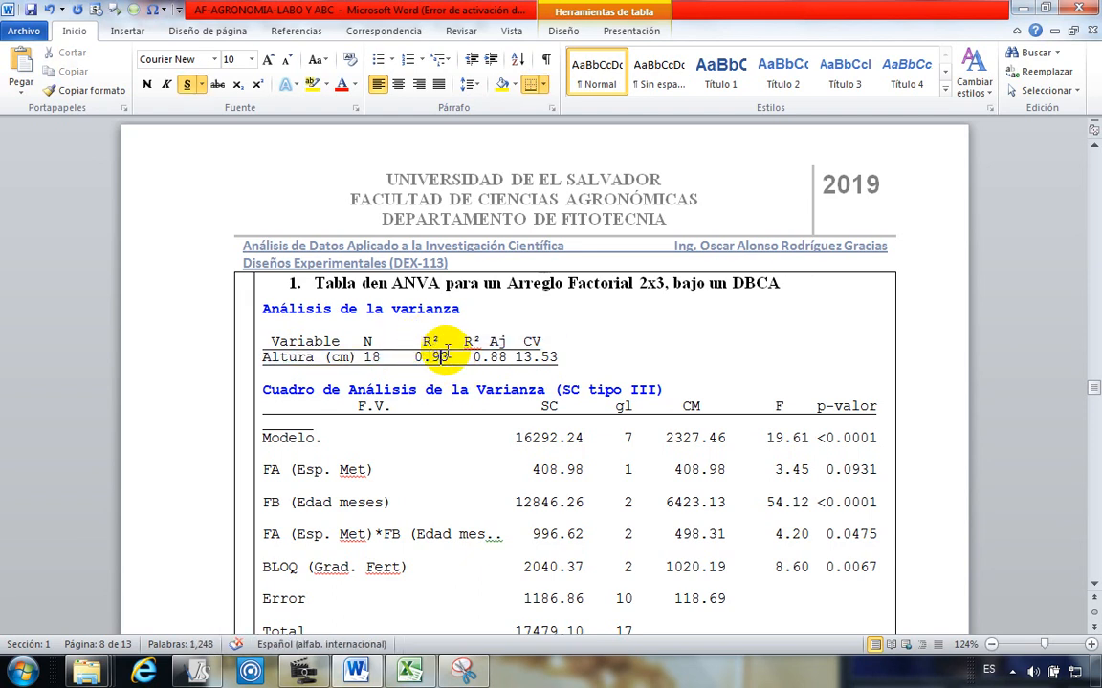
left_click_drag(411, 358, 448, 358)
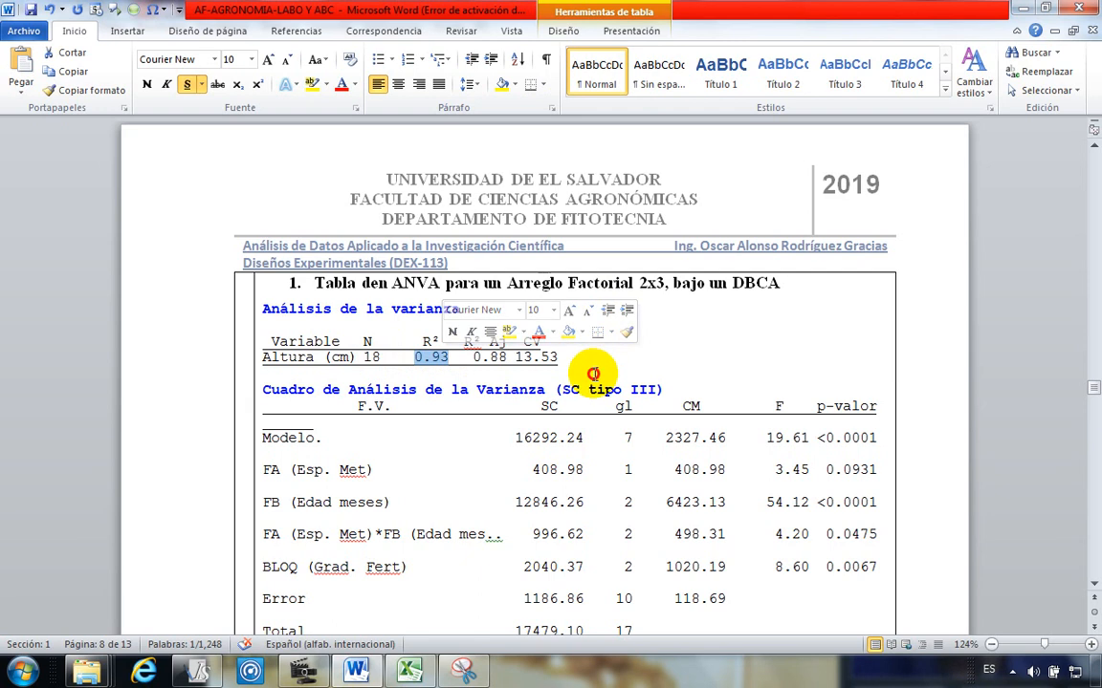
left_click(459, 383)
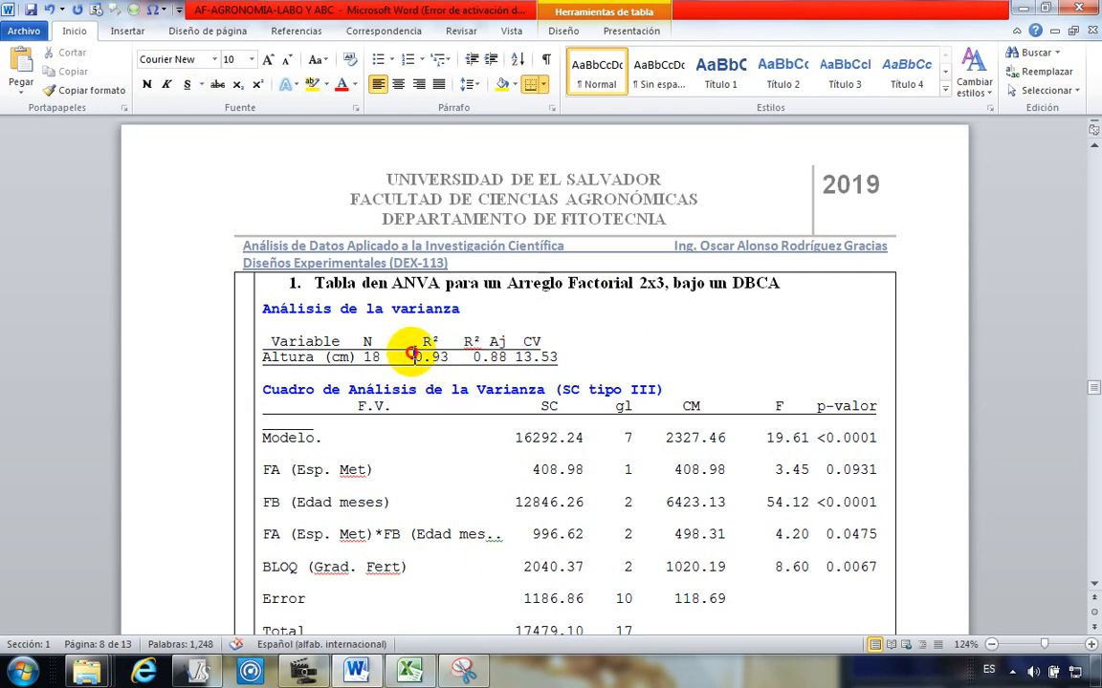
left_click(426, 343)
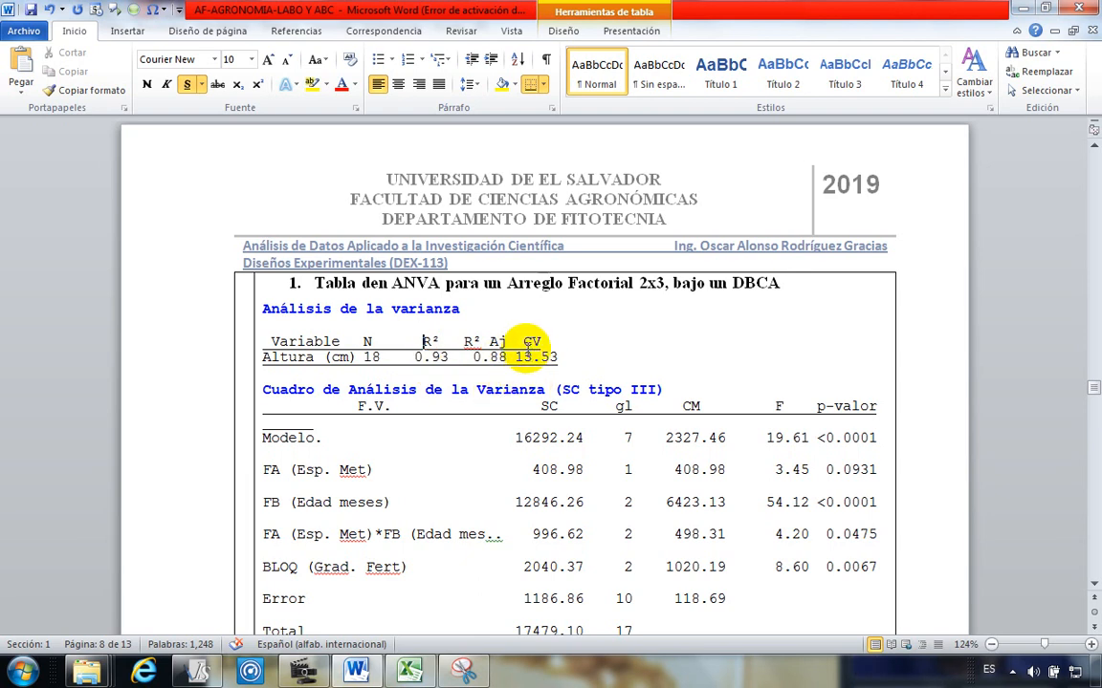
left_click_drag(522, 343, 565, 366)
left_click(565, 373)
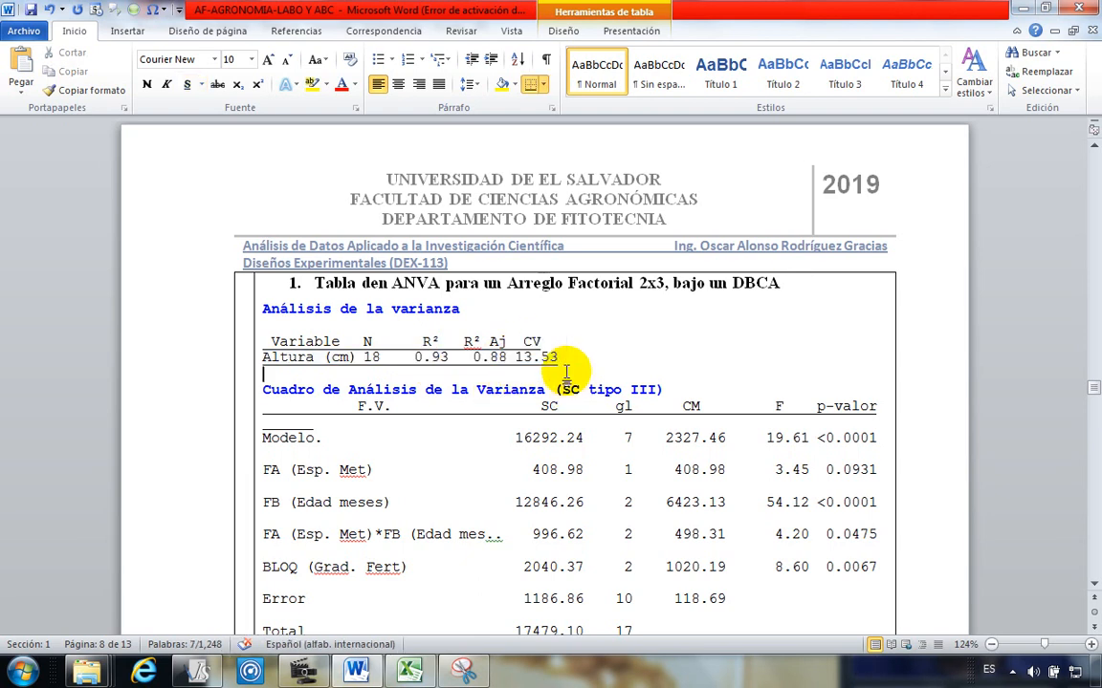
left_click(569, 356)
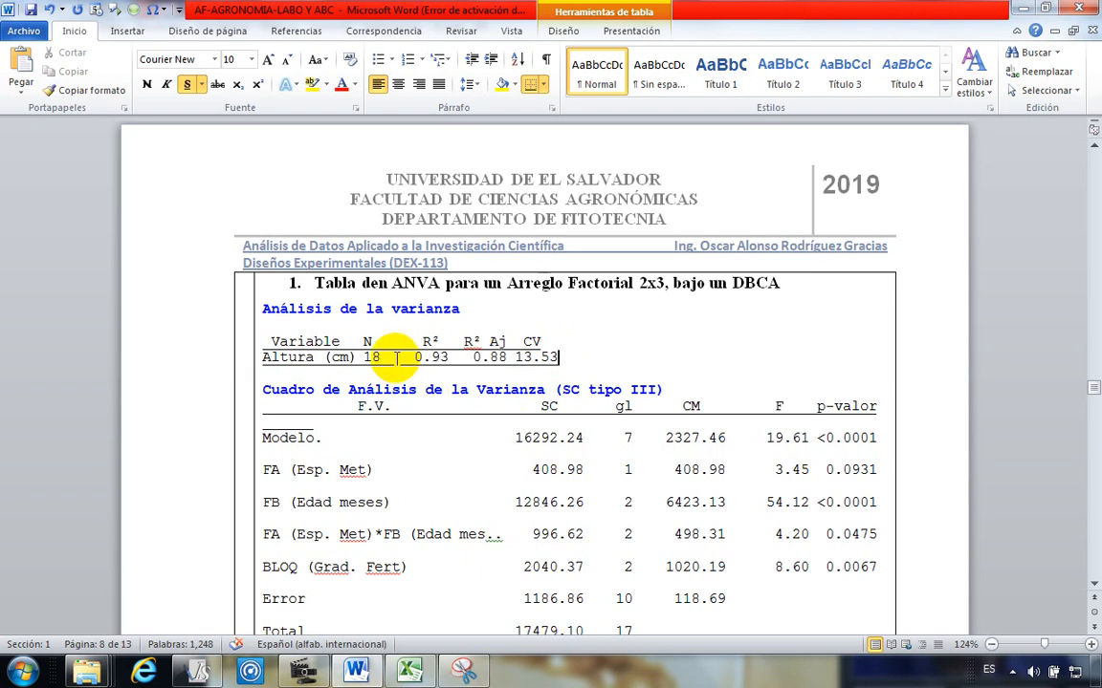
Step: Examine the FA (Esp. Met) row and its p-value in the Cuadro de Análisis de la Varianza
scroll(406, 413, "down", 3)
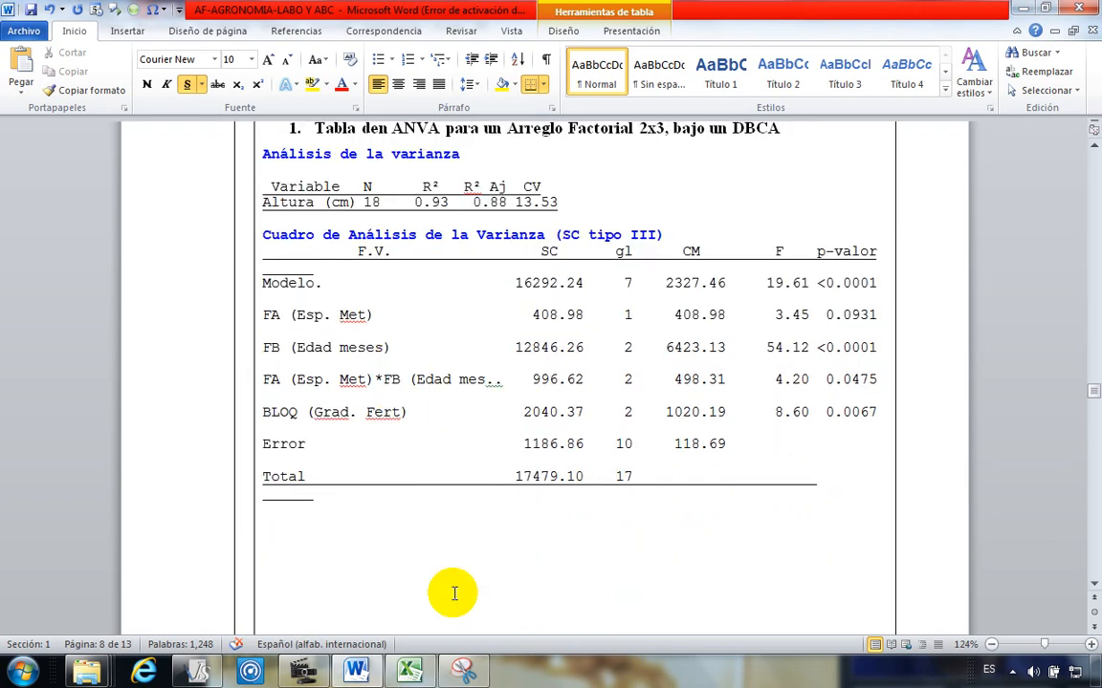
left_click(459, 547)
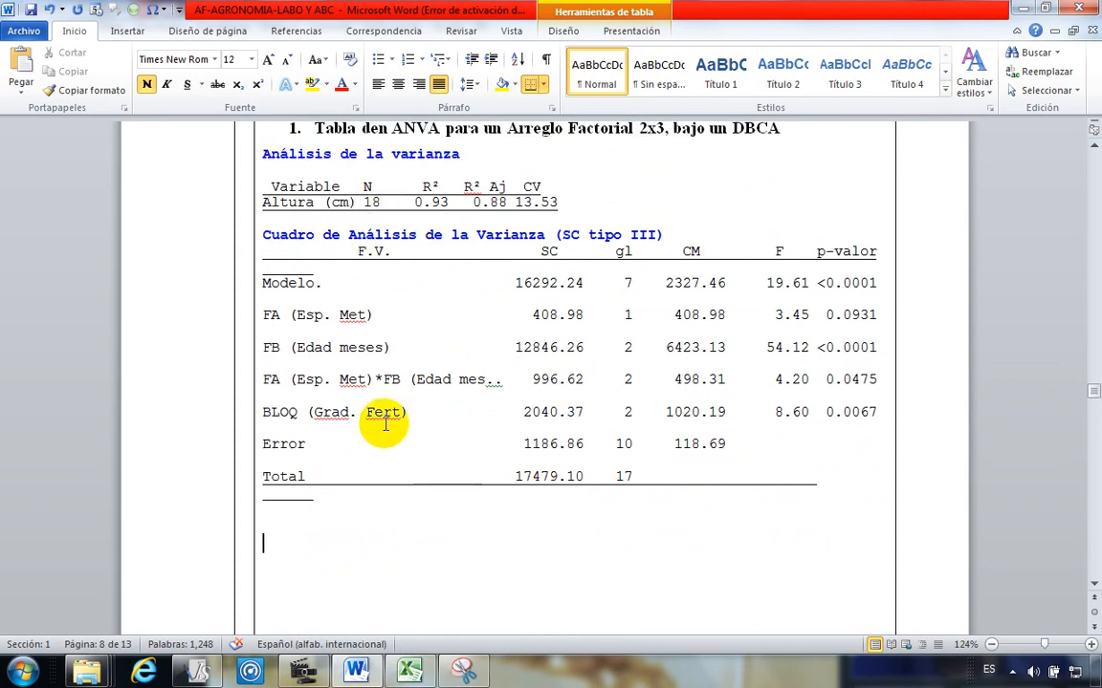
scroll(287, 344, "down", 1)
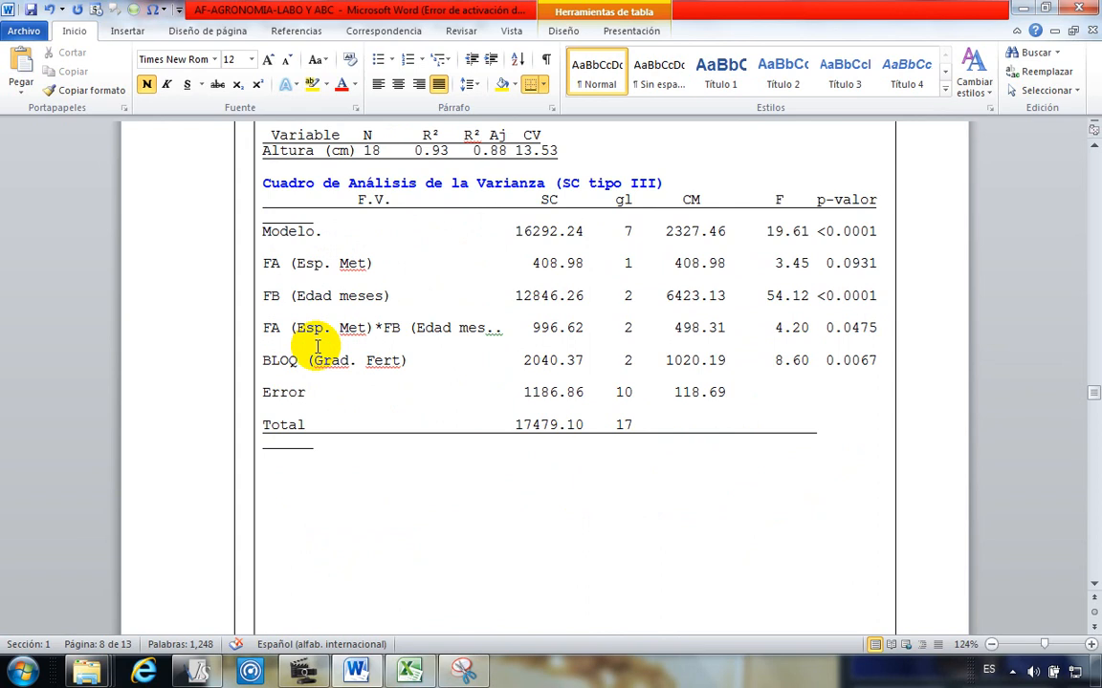
left_click_drag(293, 278, 381, 278)
left_click(381, 276)
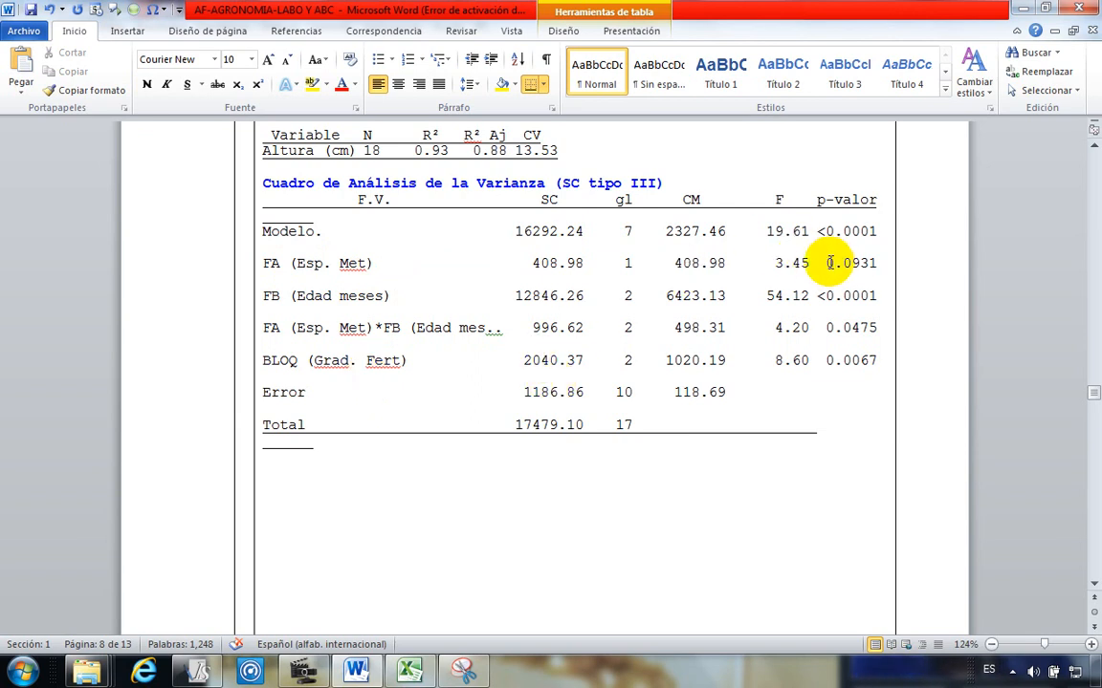
mouse_move(829, 263)
left_mouse_down()
mouse_move(885, 263)
mouse_move(823, 267)
left_mouse_up()
left_click(863, 277)
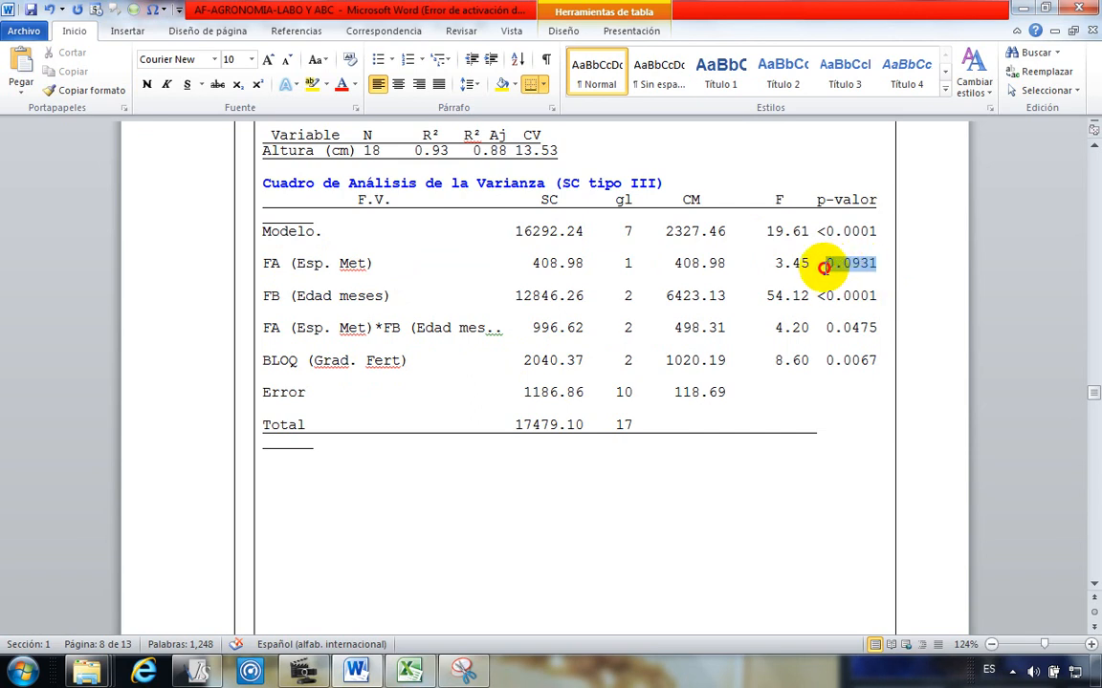
Step: Highlight the FA (Esp. Met) p-value 0.0931 in yellow in the Cuadro de Análisis de la Varianza
left_click(313, 84)
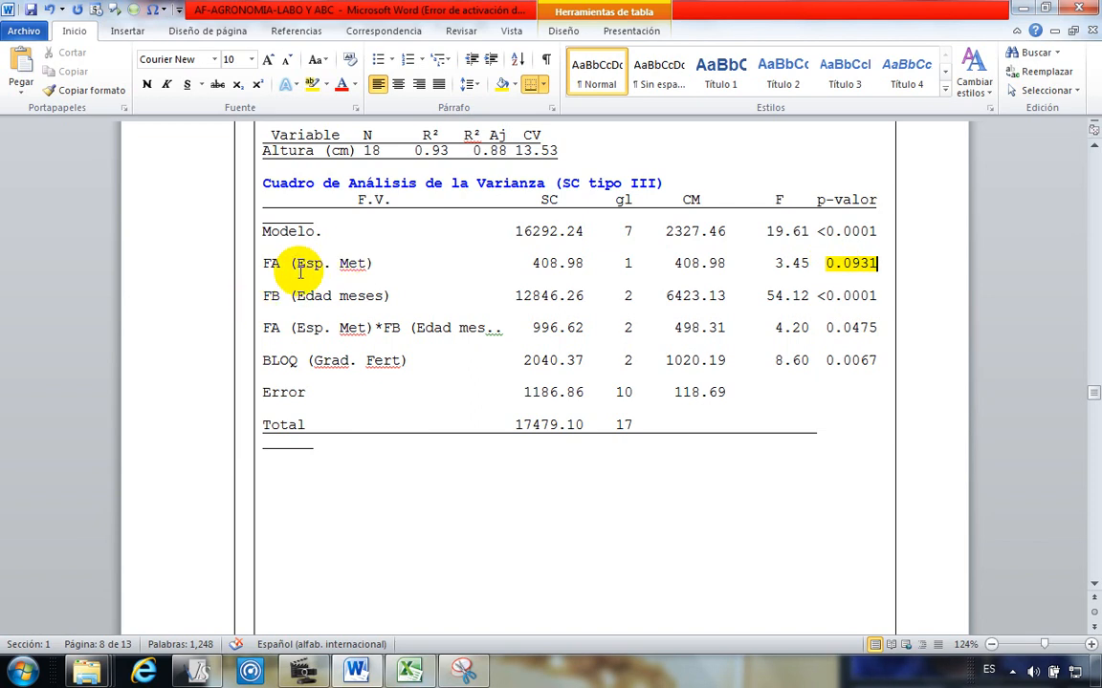
left_click_drag(297, 263, 367, 265)
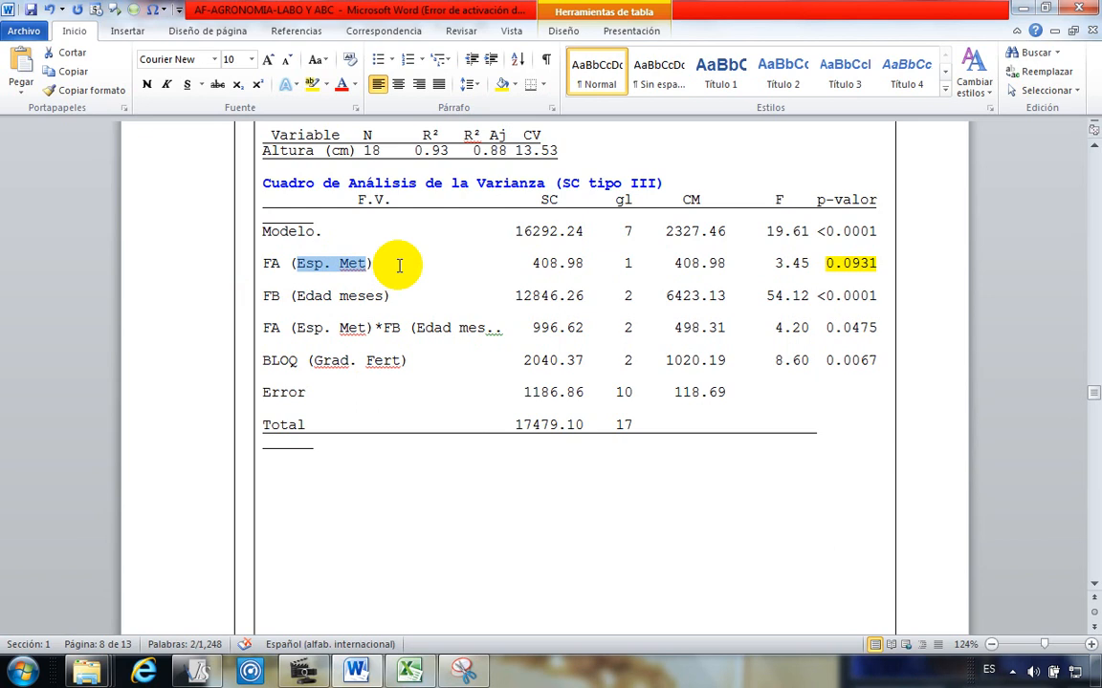
left_click_drag(876, 263, 805, 266)
left_click(822, 275)
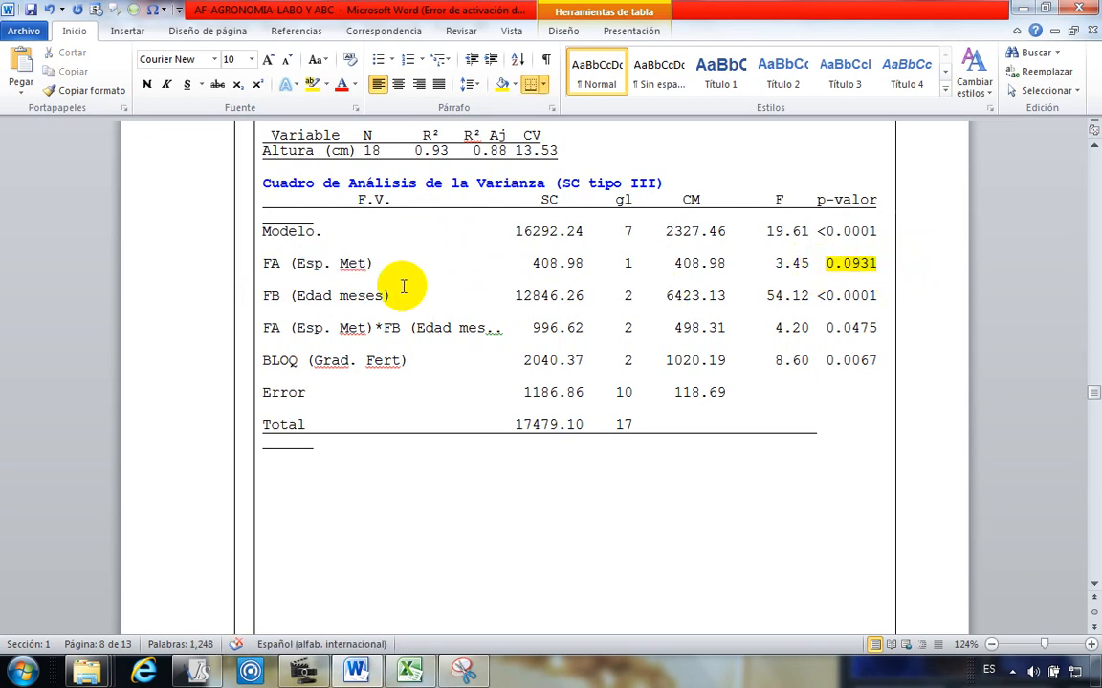
Step: Remove the surplus blank lines between the ANOVA table and the "Valor de P para el Factor A=" line
left_click(321, 475)
scroll(300, 423, "down", 4)
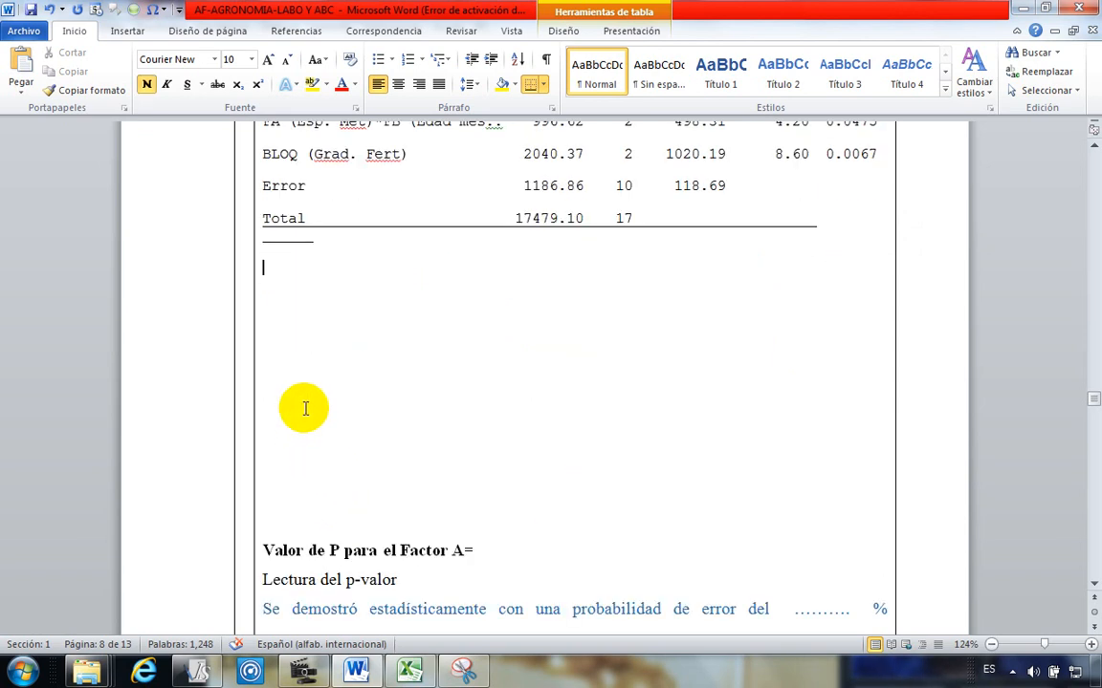
left_click(321, 519)
scroll(320, 519, "down", 4)
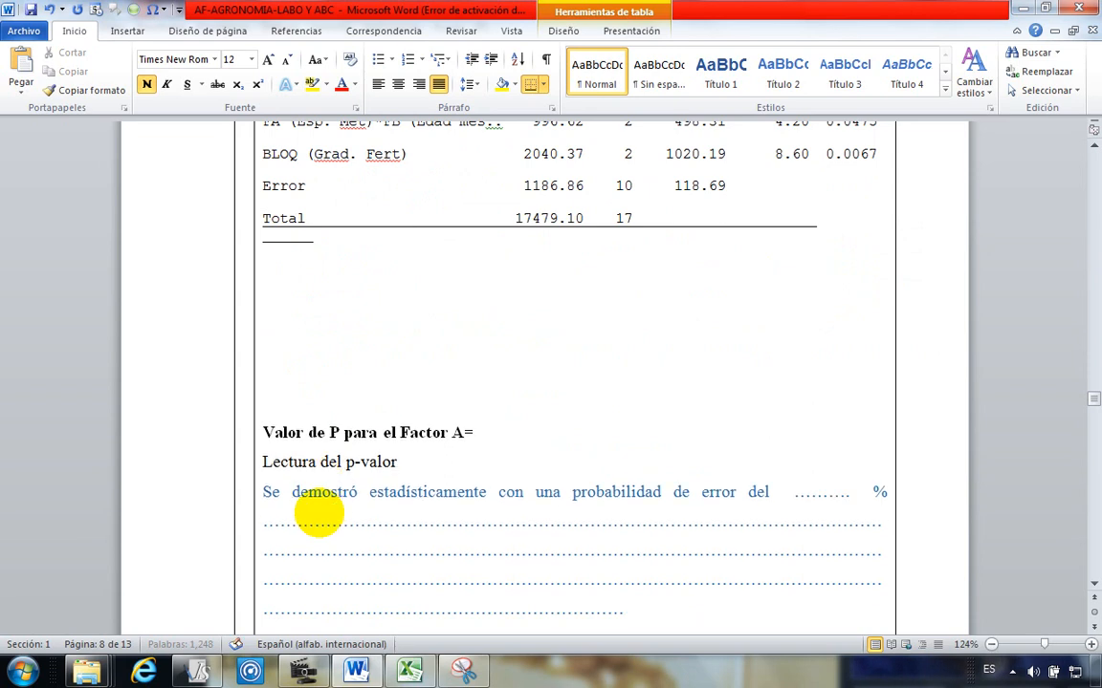
key("BackSpace")
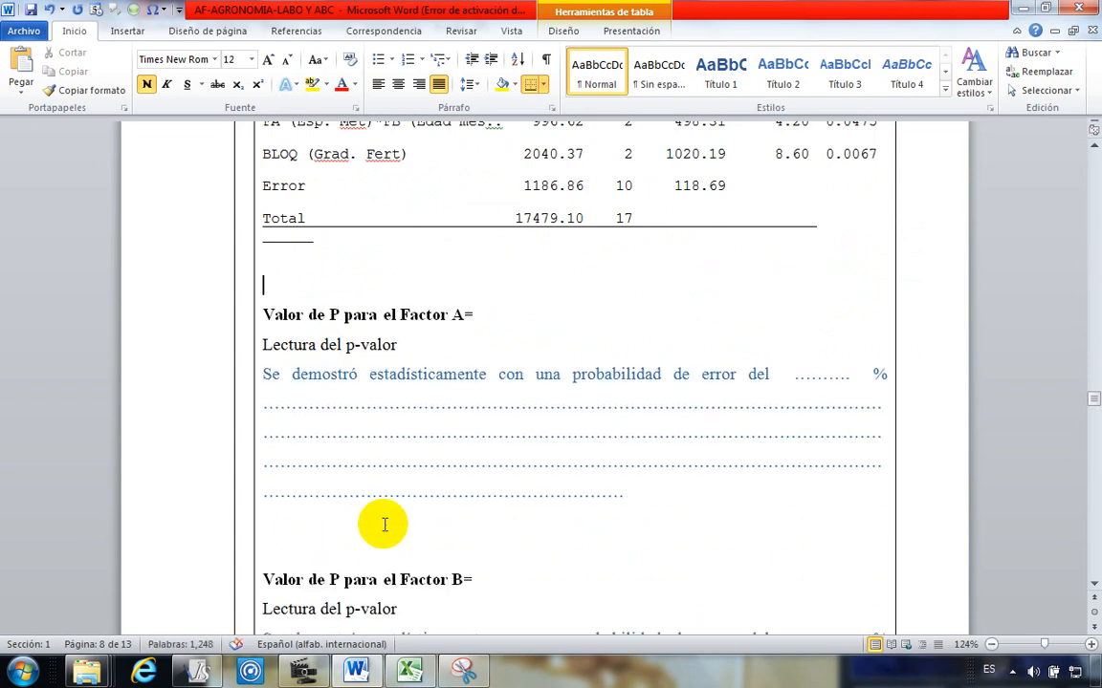
key("BackSpace")
scroll(385, 516, "up", 1)
Step: Copy the highlighted FA p-value 0.0931 from the ANOVA table and paste it after "Valor de P para el Factor A="
left_click(412, 384)
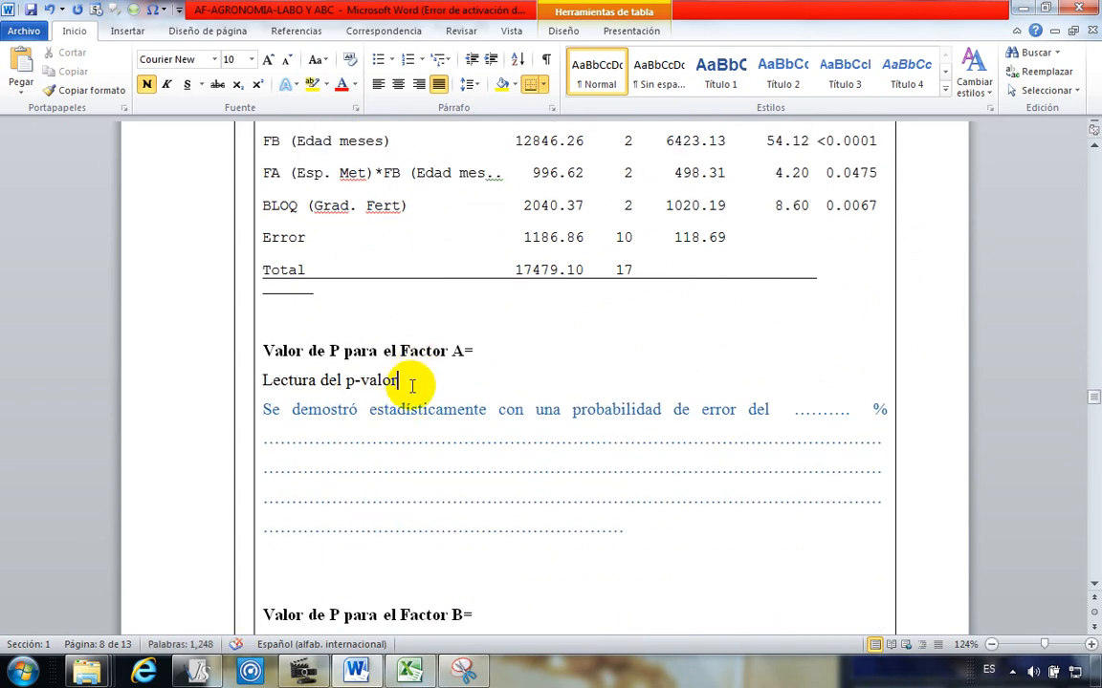
scroll(425, 457, "up", 1)
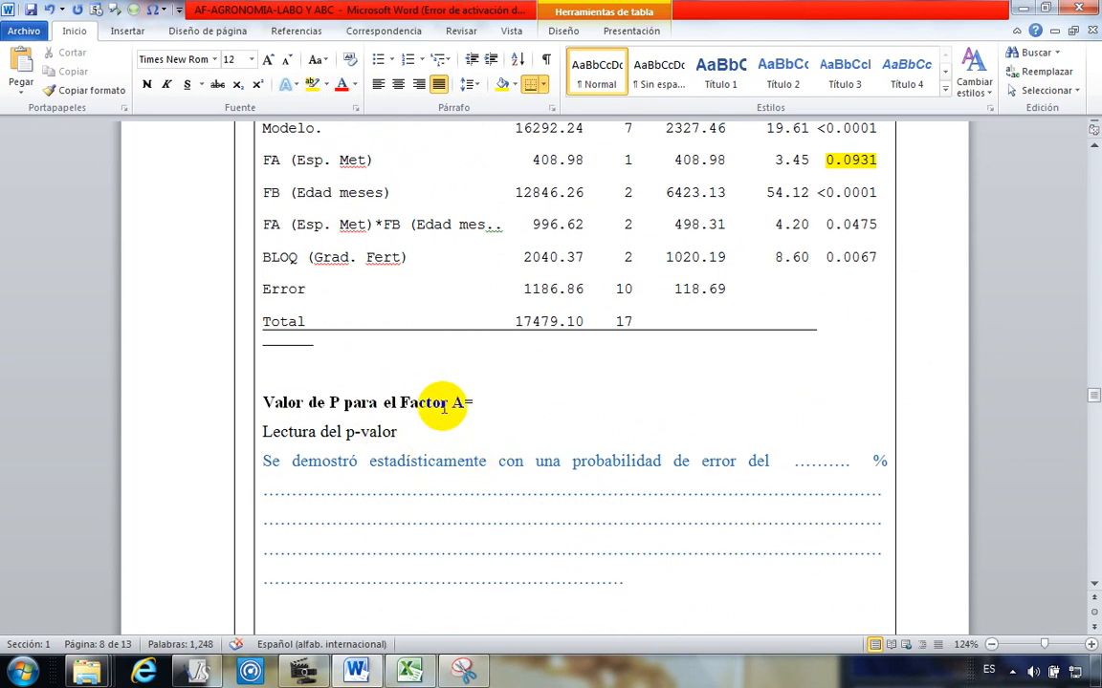
left_click(476, 403)
scroll(504, 413, "up", 2)
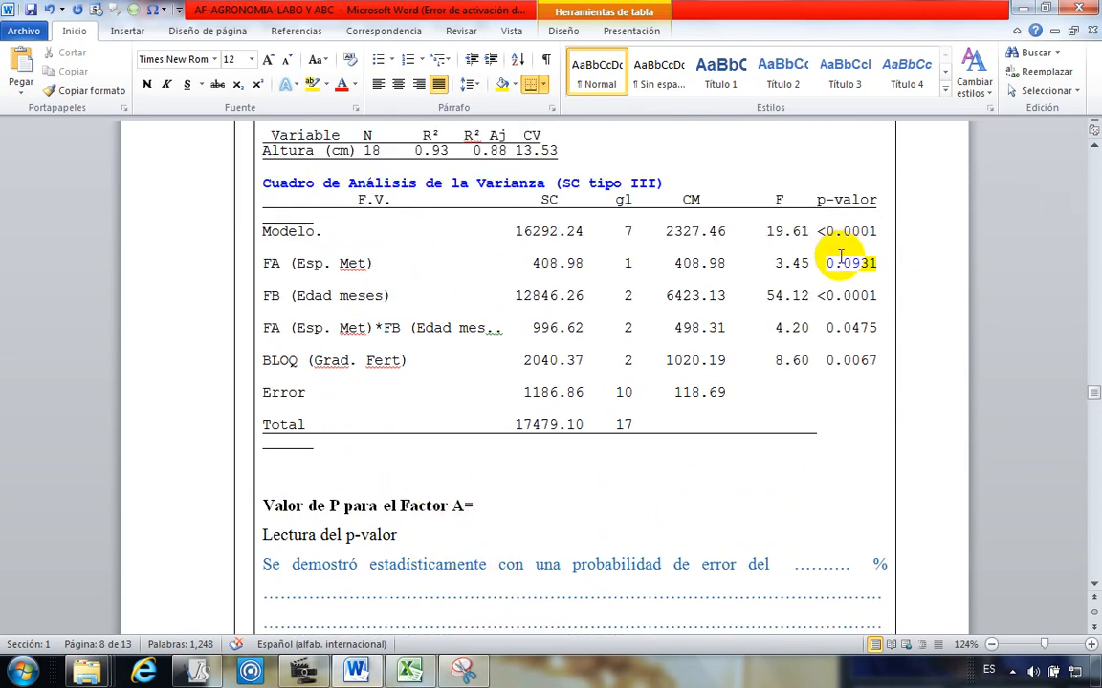
double_click(875, 263)
key("ctrl+c")
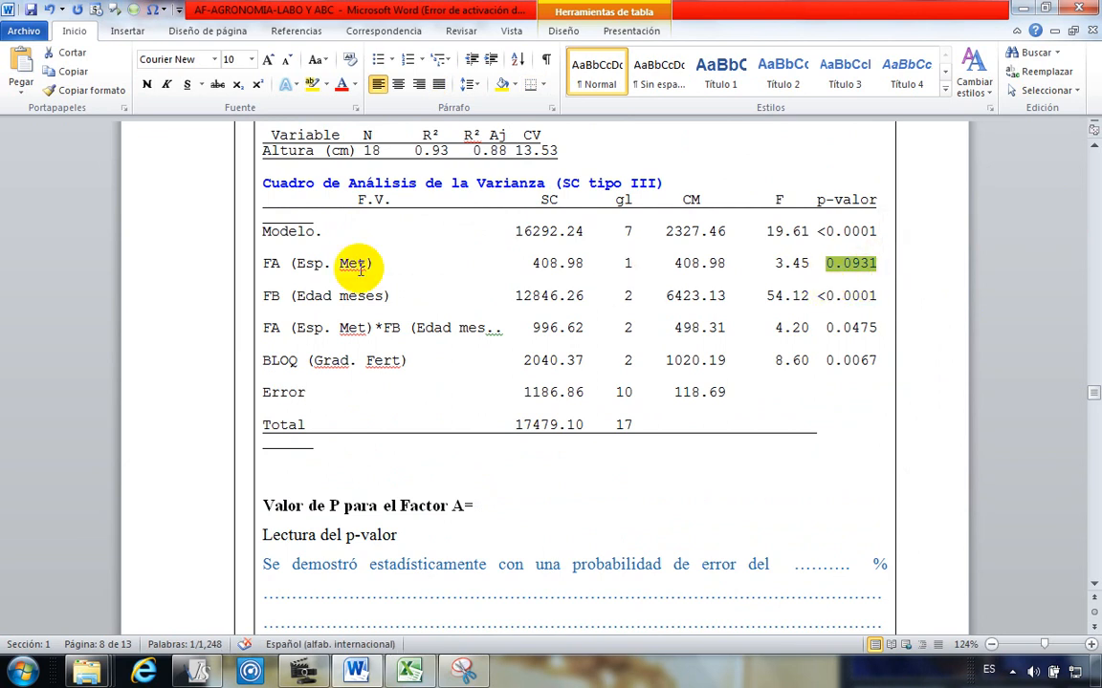
left_click(493, 505)
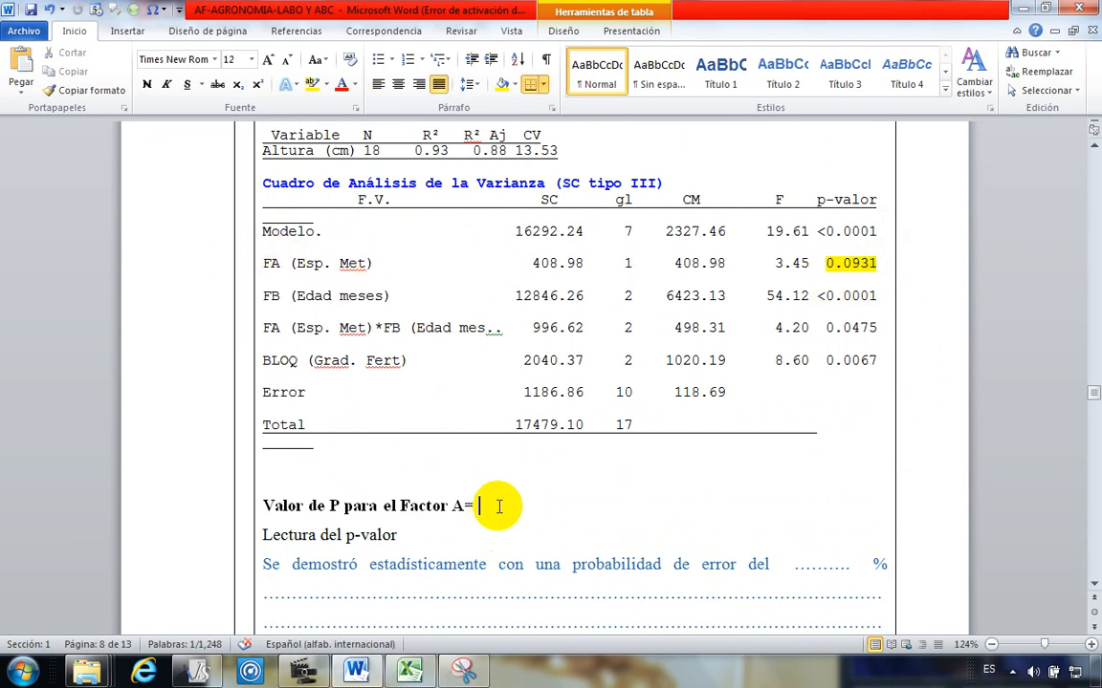
key("ctrl+v")
scroll(561, 528, "down", 1)
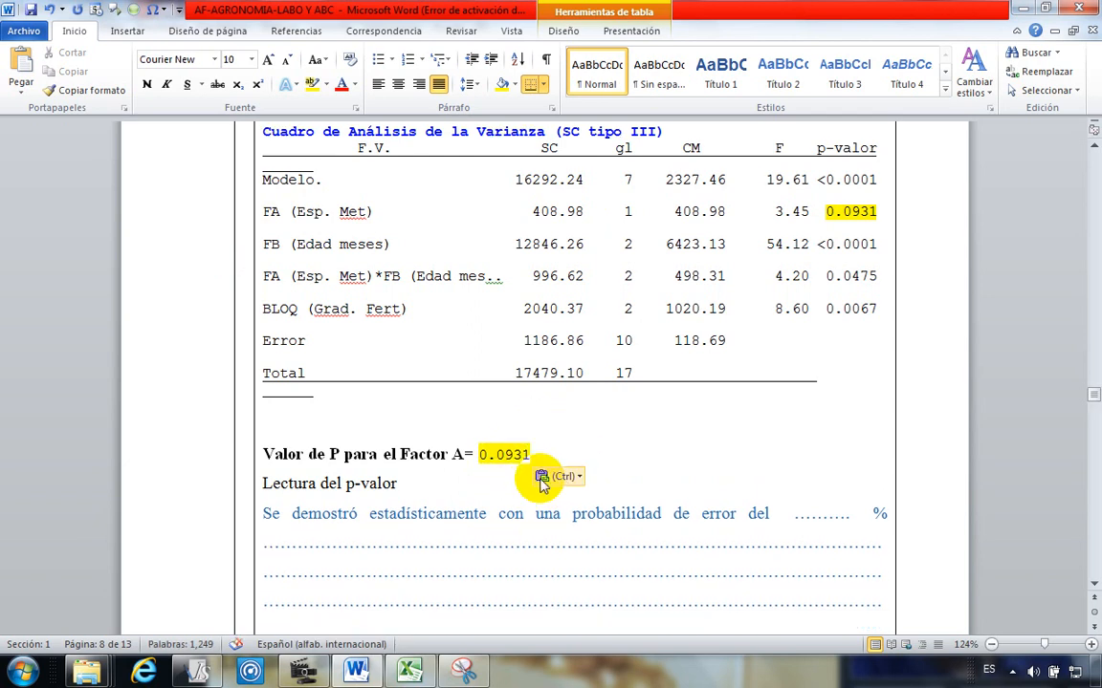
Step: Append "= 9.31%" after 0.0931 on the "Valor de P para el Factor A=" line
left_click(363, 514)
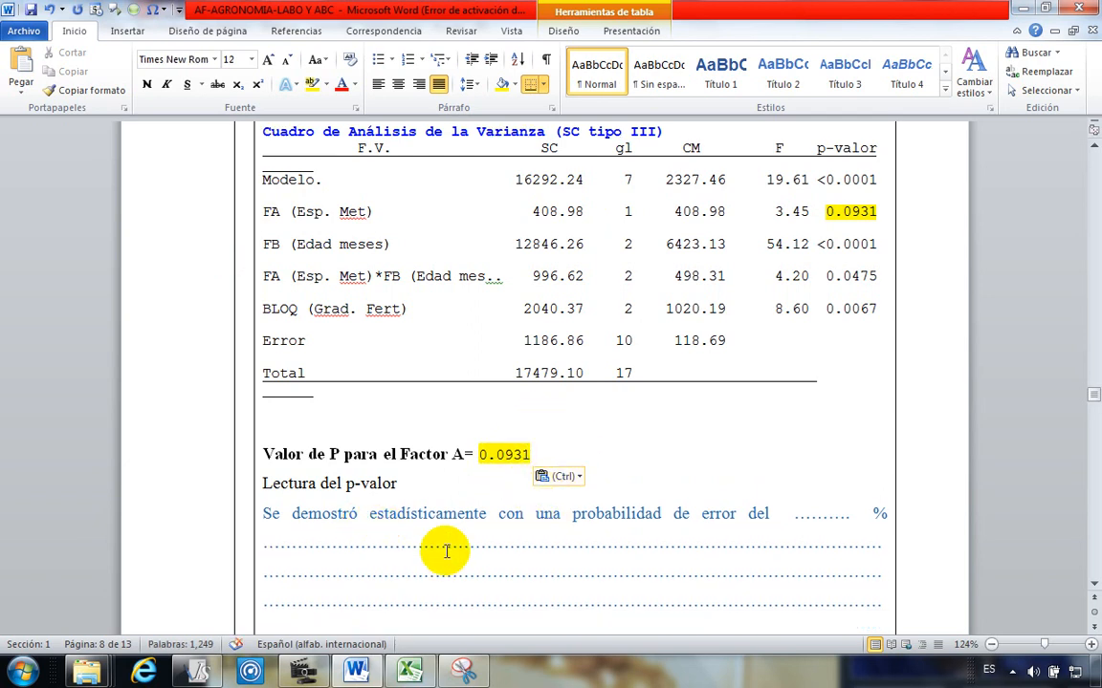
scroll(765, 591, "up", 1)
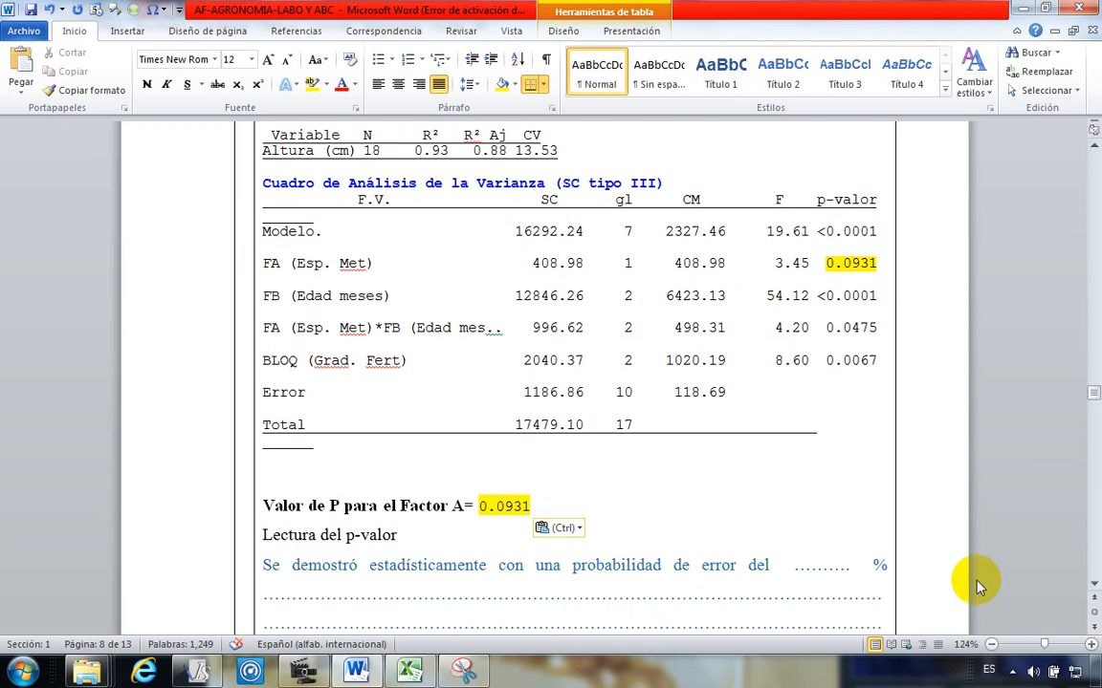
scroll(860, 593, "down", 1)
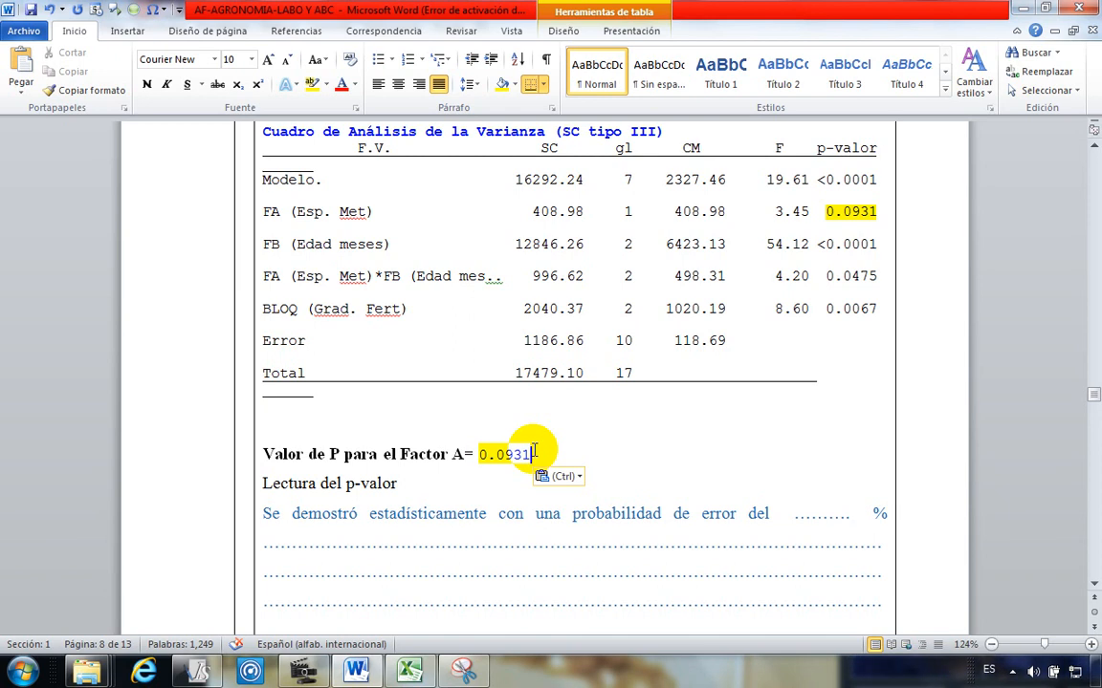
type("= 9.31%")
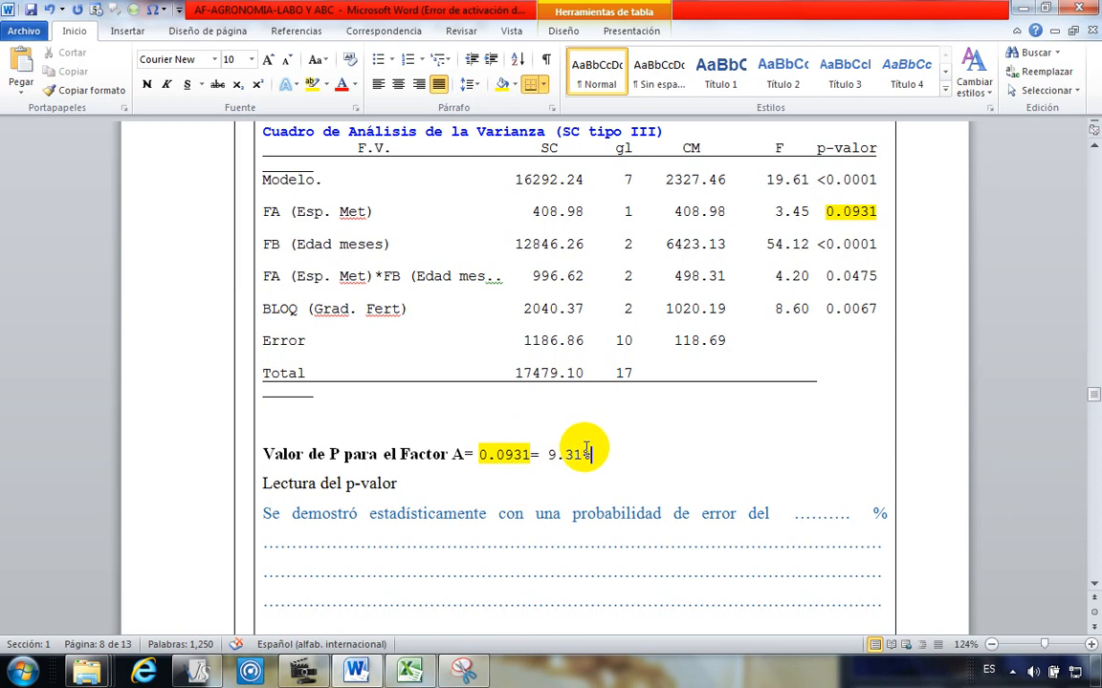
Step: Copy 9.31% into the Factor A reading, right after "con una probabilidad de error del"
left_click_drag(590, 457, 553, 466)
left_click_drag(480, 455, 550, 464)
key("ctrl+c")
left_click(545, 482)
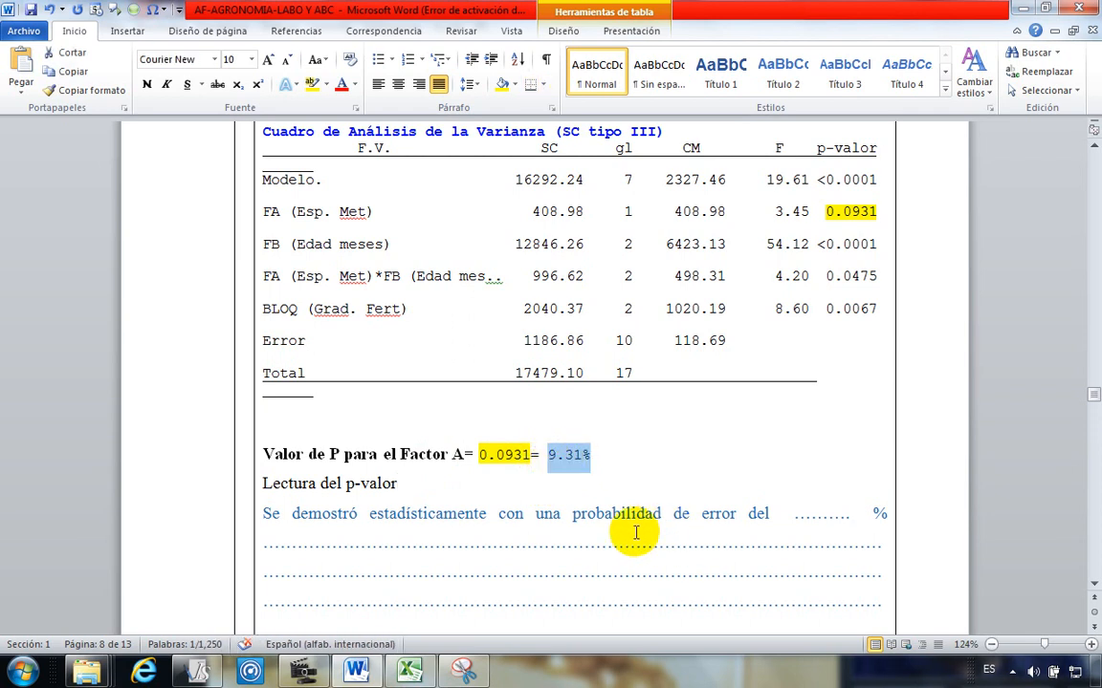
scroll(554, 482, "down", 1)
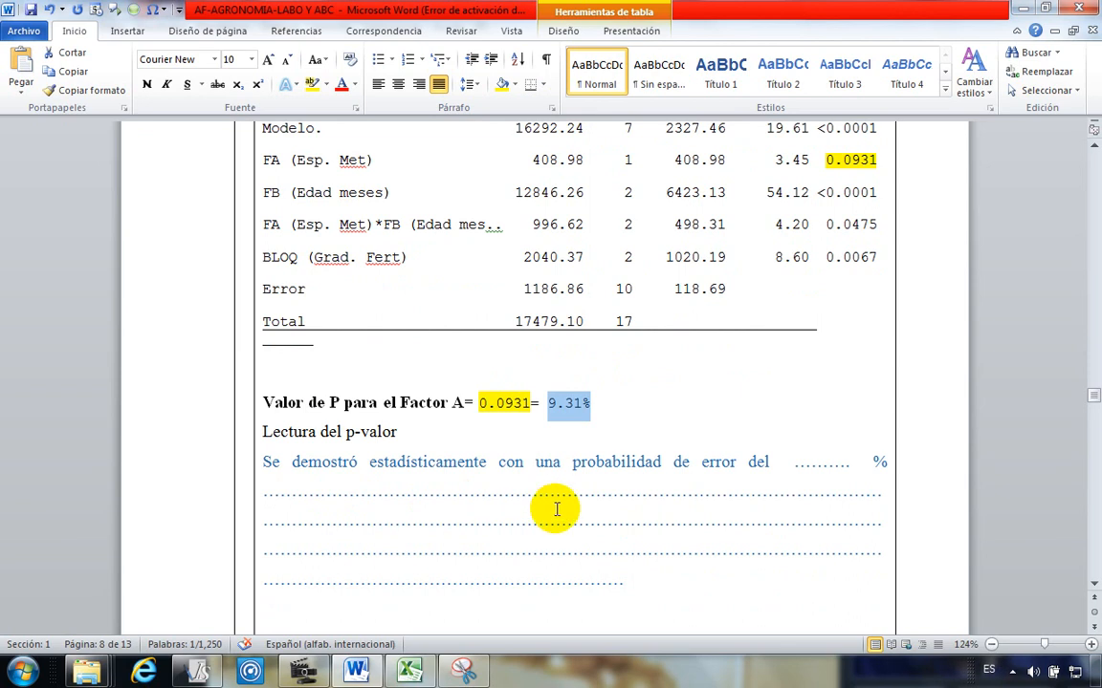
left_click(782, 463)
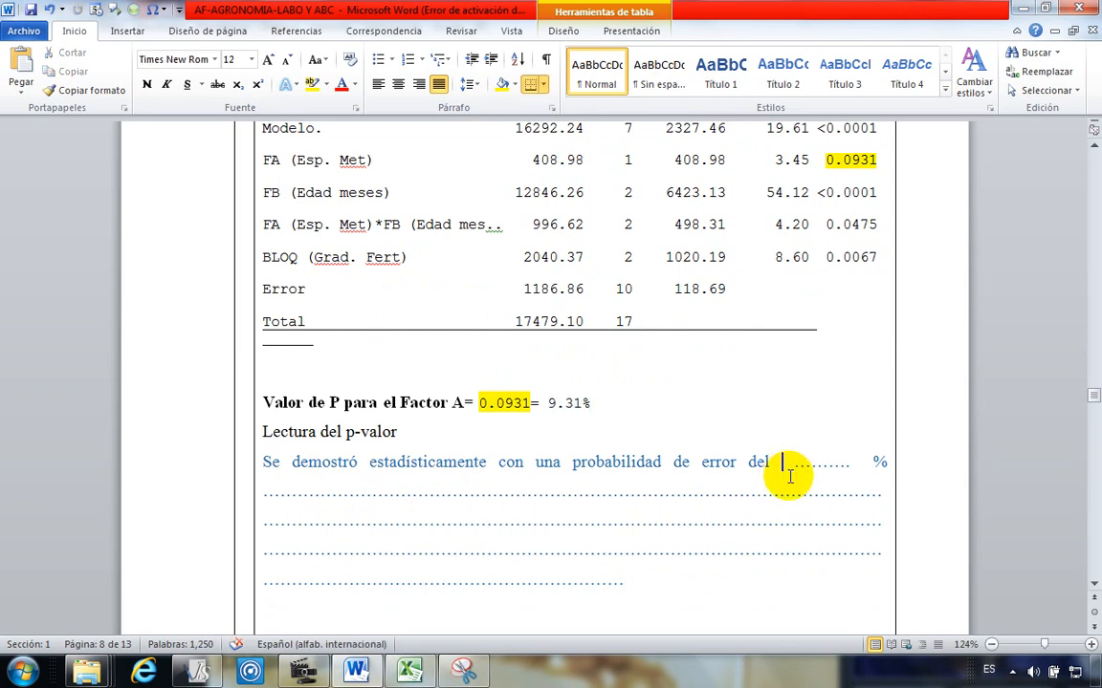
key("ctrl+v")
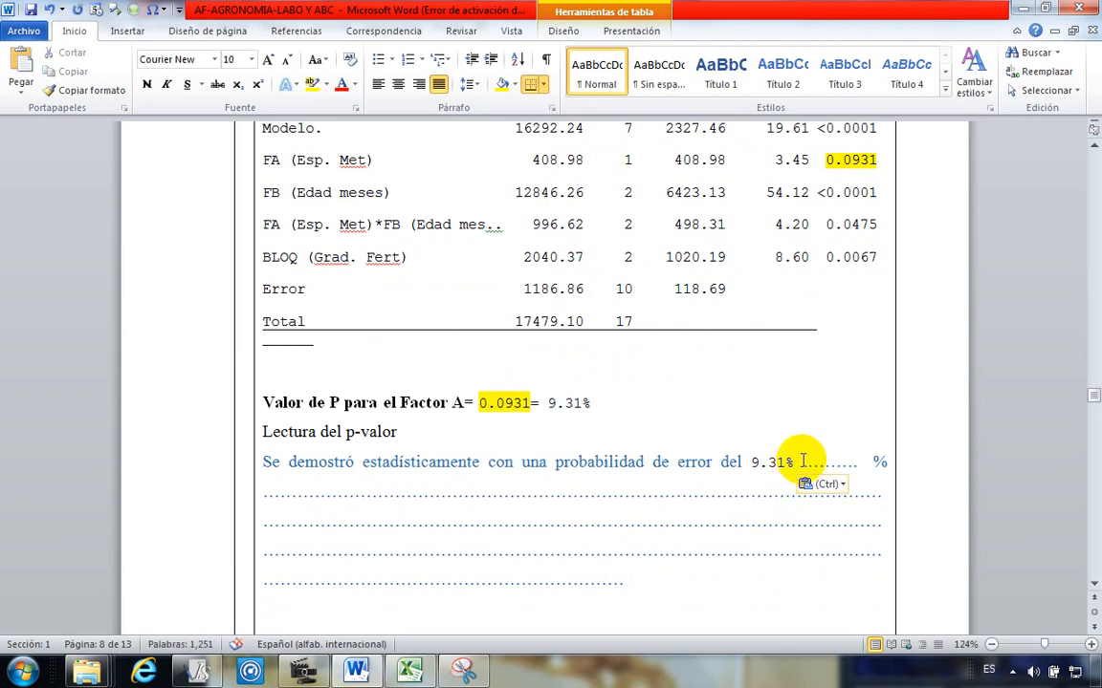
Step: Replace the dotted placeholder after 9.31% in the Factor A reading with "que los espaciamientos en estudio"
left_click_drag(815, 466, 831, 568)
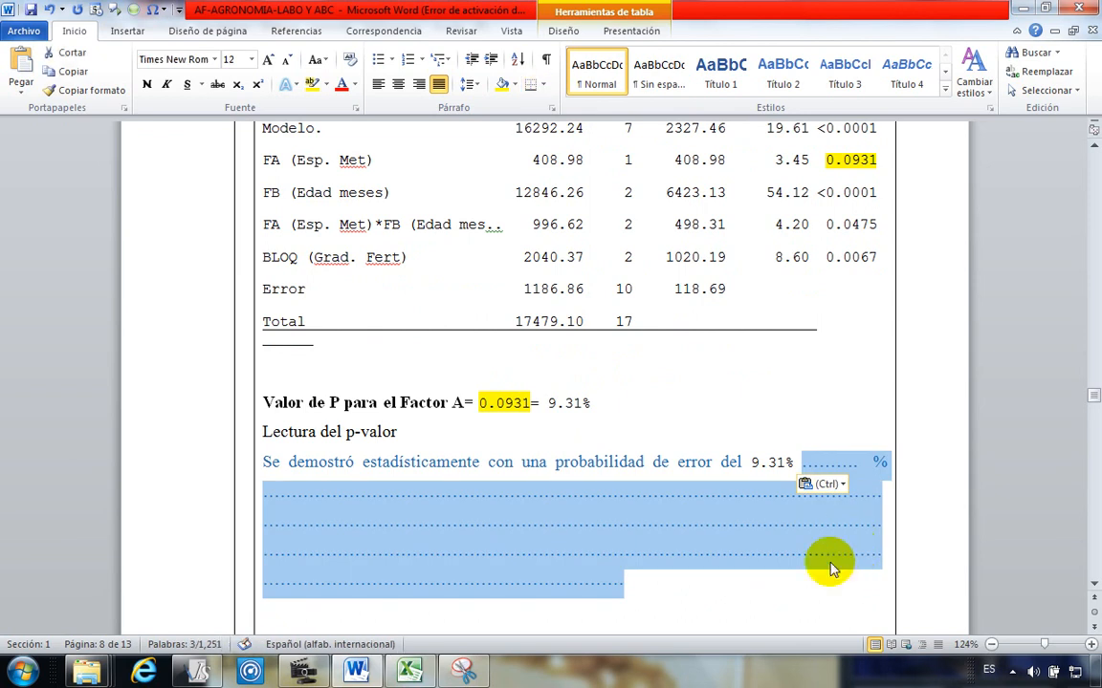
type("que los espaciam")
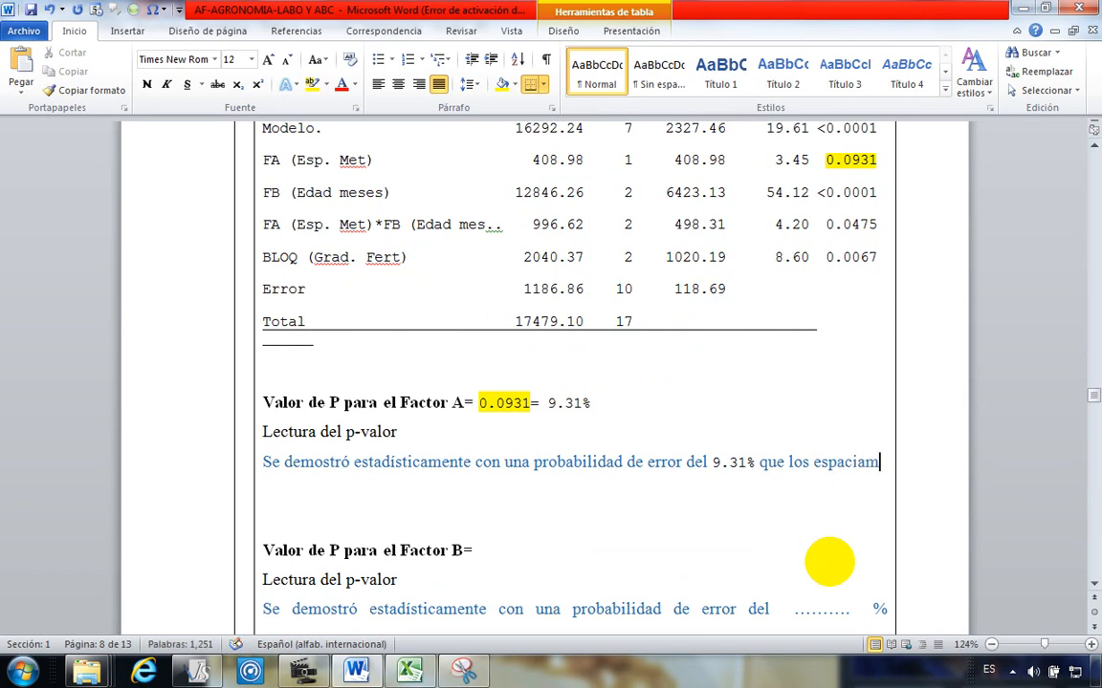
type("ientos en estudio e")
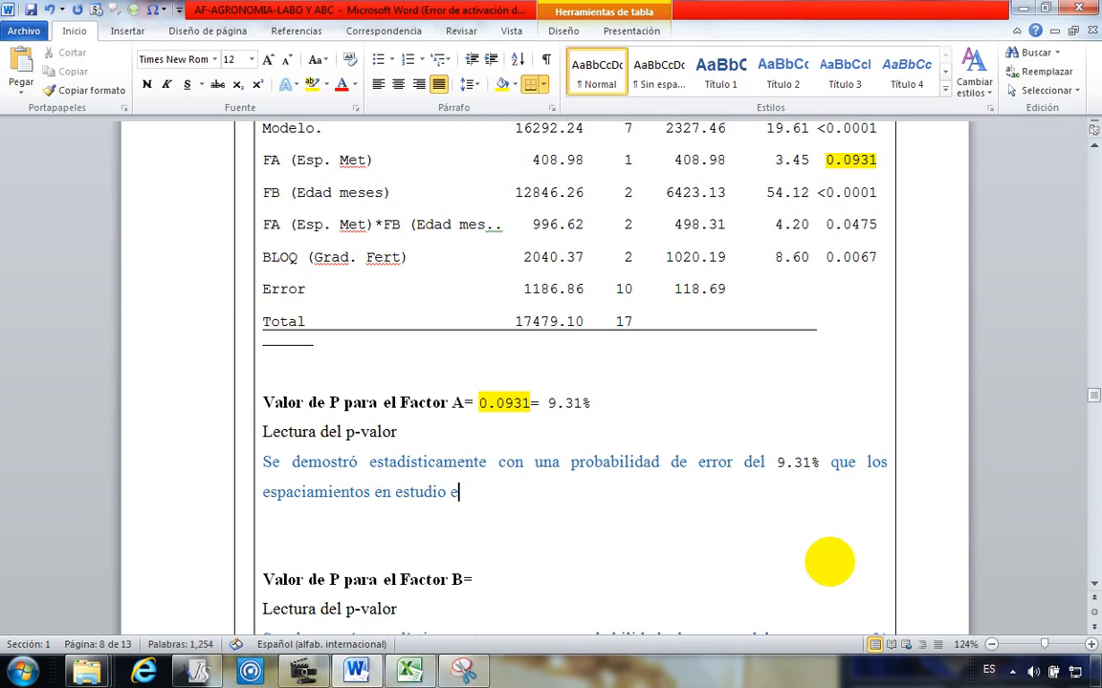
key("BackSpace")
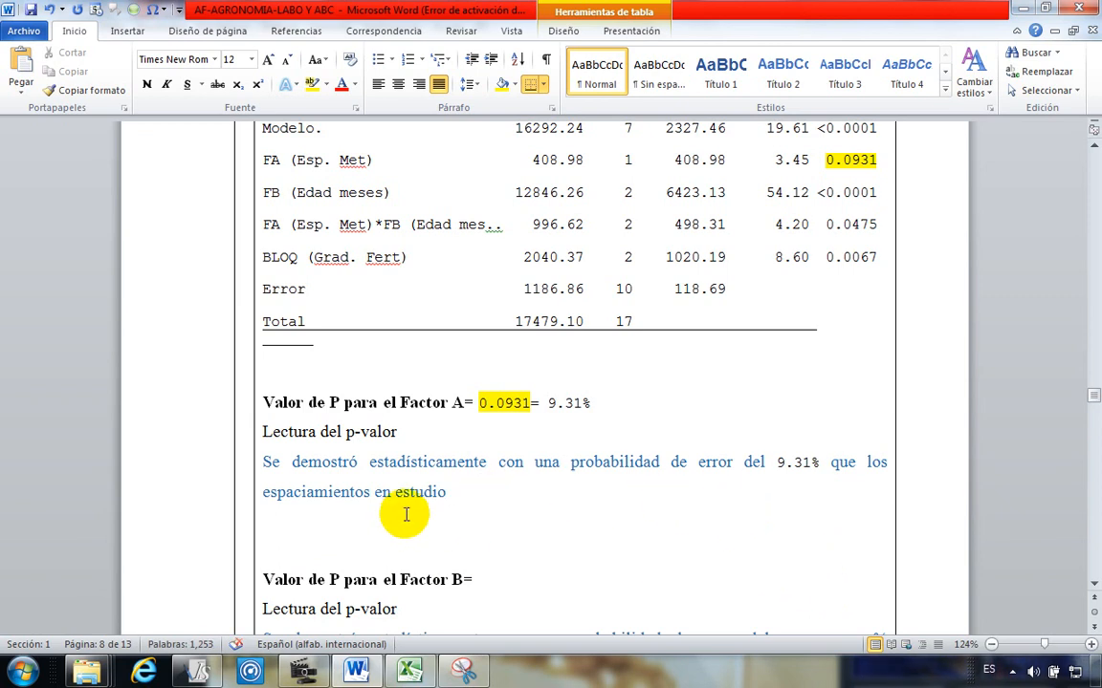
Step: Delete "que los espaciamientos en estudio" from the Factor A reading, ending the sentence at 9.31%
scroll(405, 514, "down", 1)
left_click_drag(457, 445, 835, 414)
key("Delete")
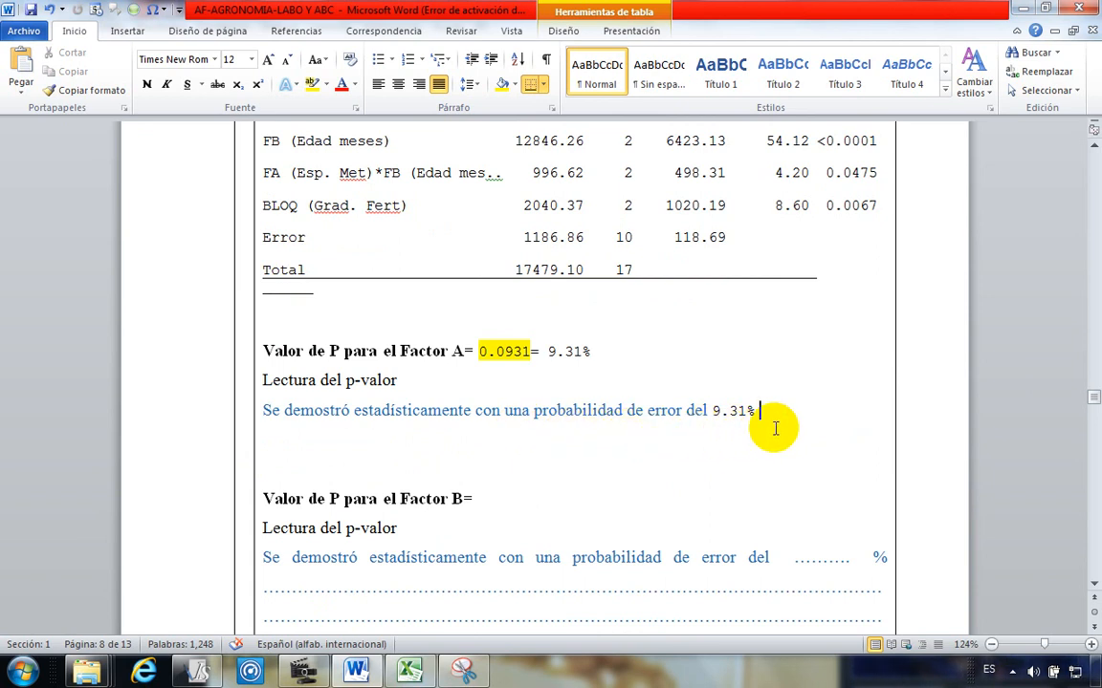
Step: Insert a greater-than symbol after 9.31% in the Factor A reading and complete it as "> a 5% que"
left_click(130, 31)
left_click(1062, 60)
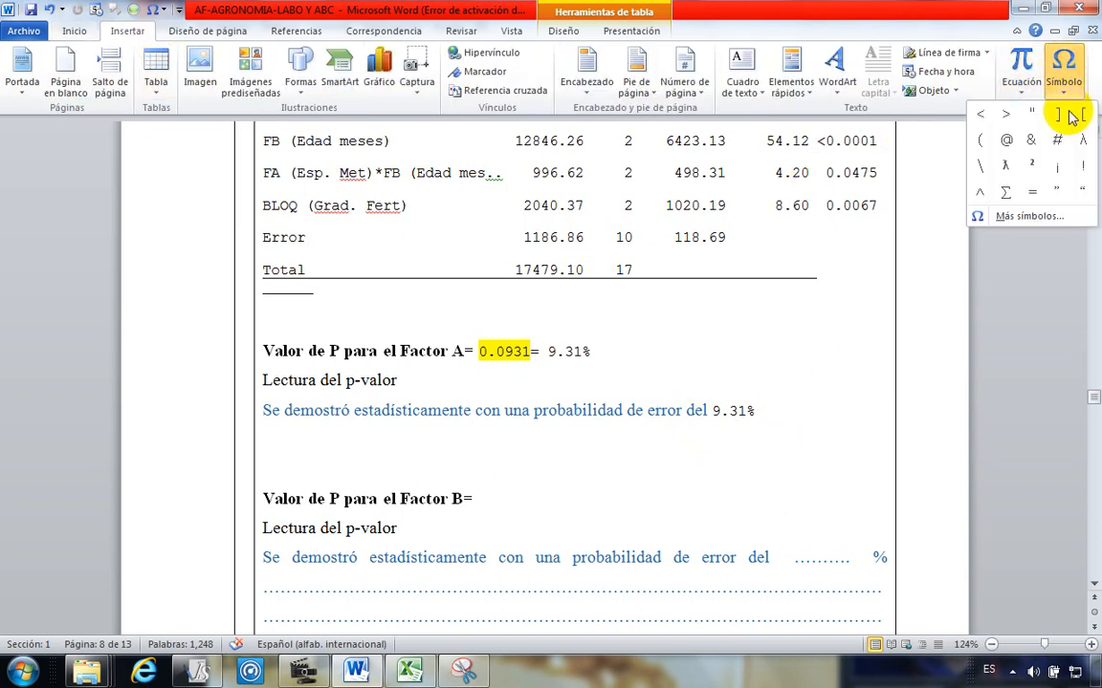
left_click(1010, 190)
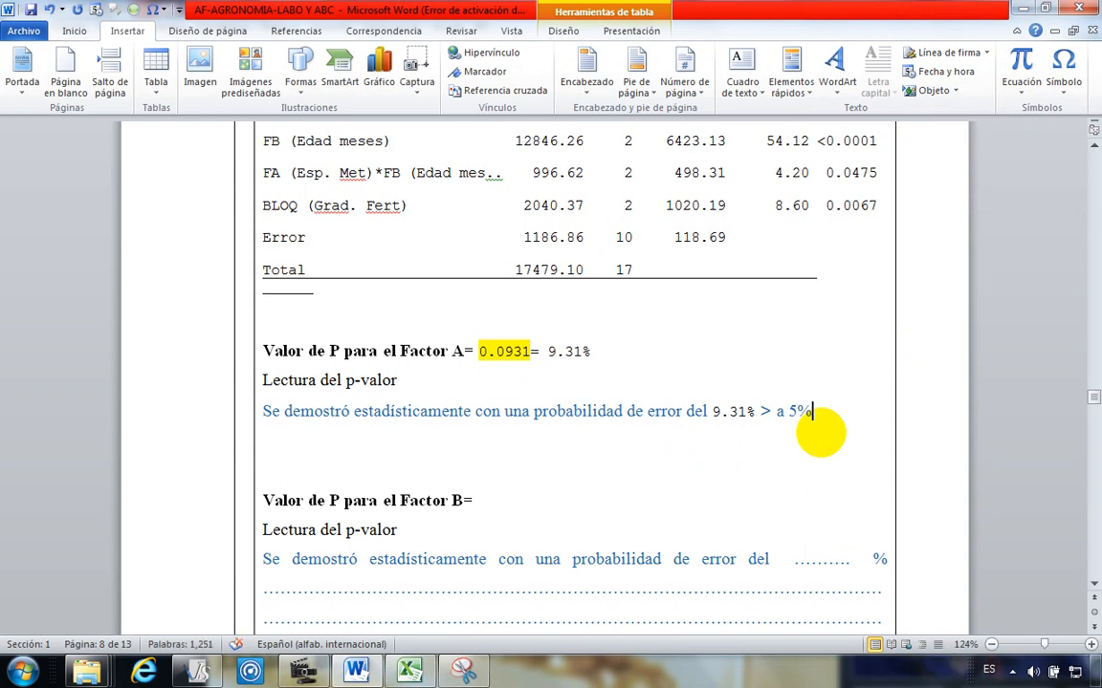
double_click(602, 344)
left_click(838, 417)
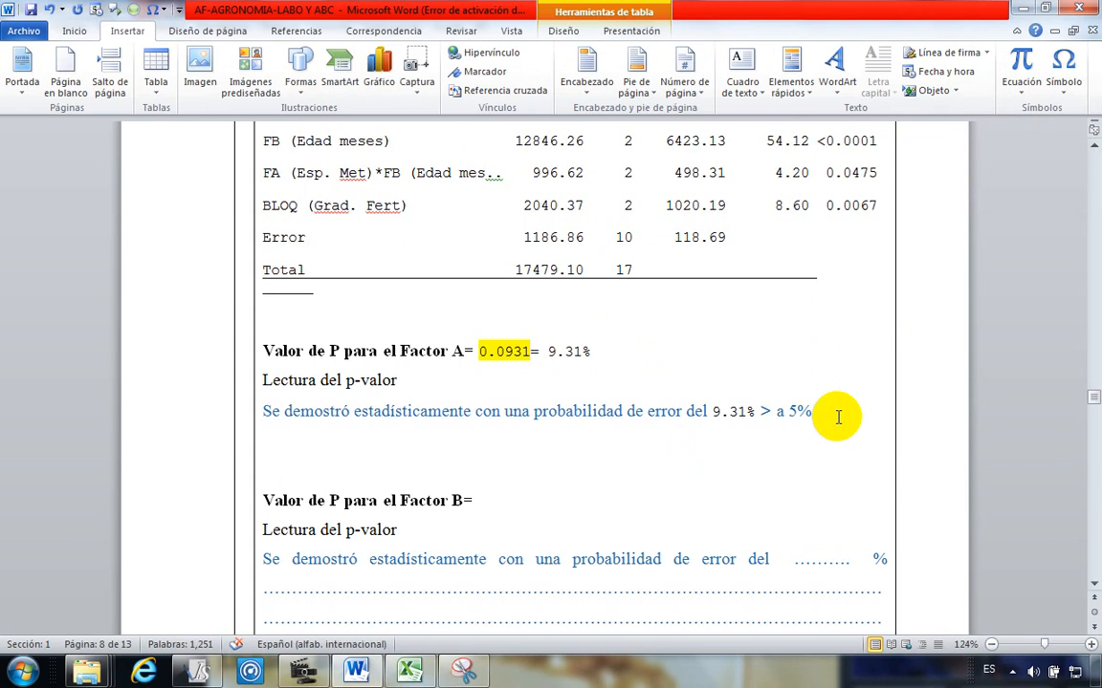
type("que")
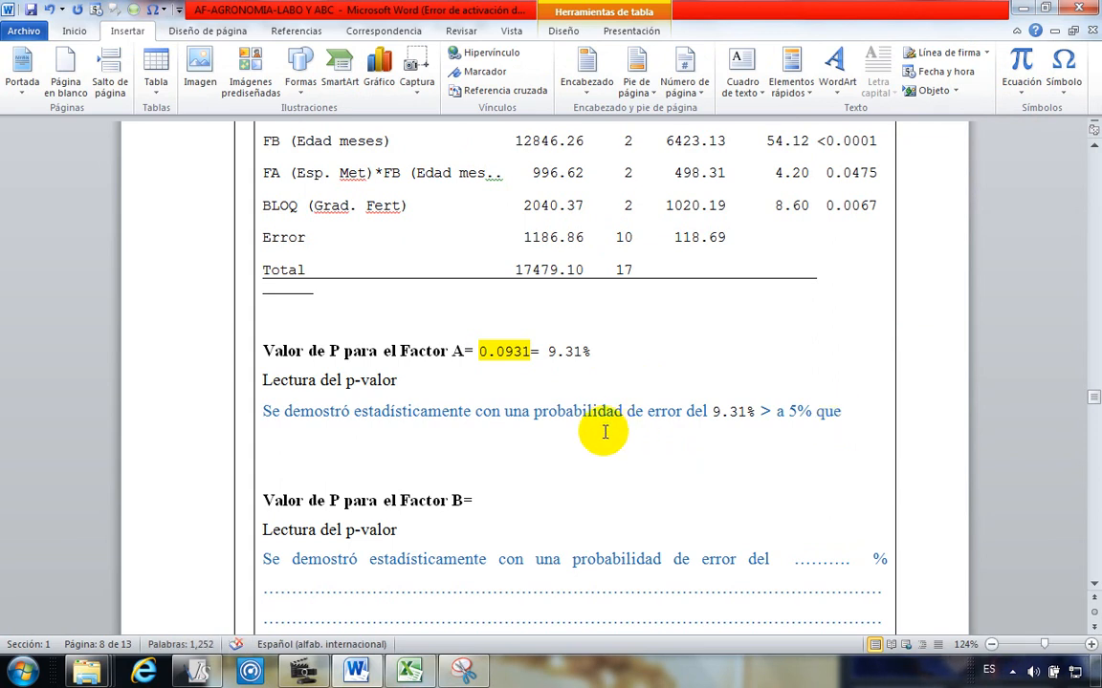
Step: Copy the H1 statement for FA (Espaciamiento en metros), from "Los espaciamientos en estudio" through "promedio (cm)", without the "H1:" label
scroll(597, 430, "up", 3)
scroll(499, 400, "up", 10)
scroll(466, 443, "up", 20)
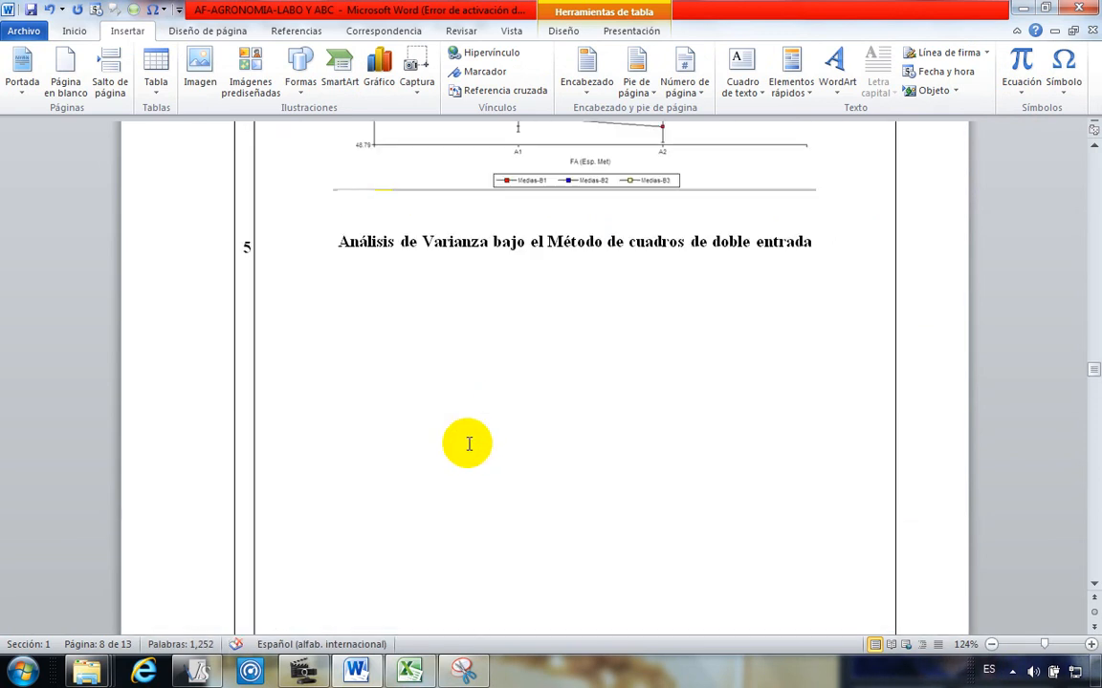
scroll(466, 444, "up", 20)
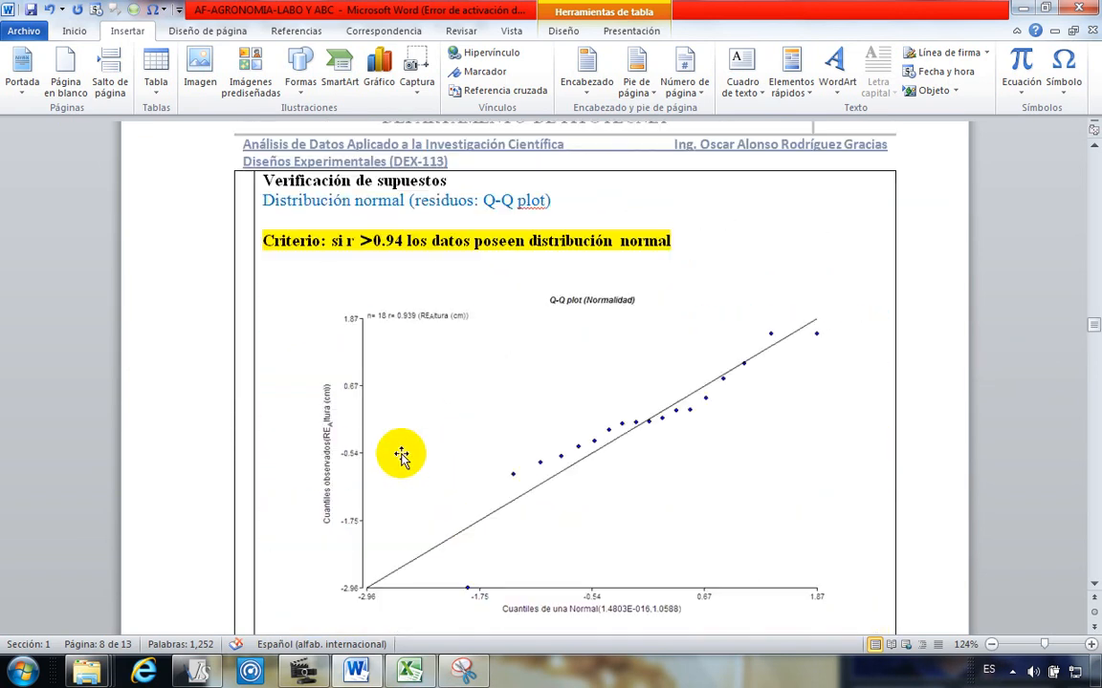
scroll(403, 462, "up", 2)
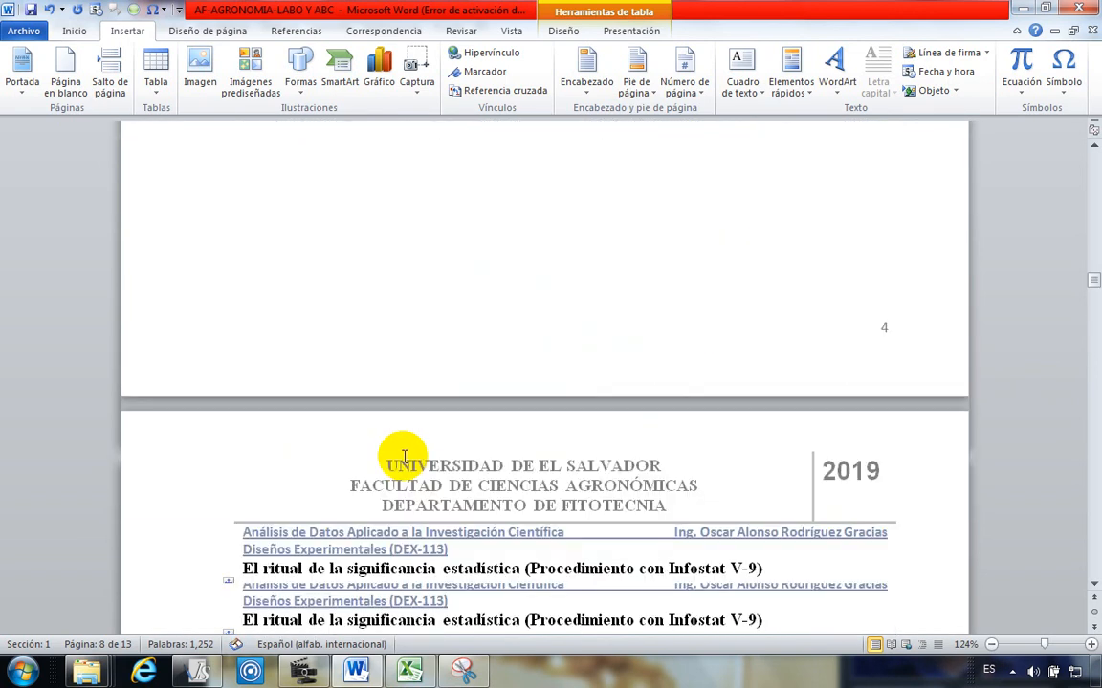
scroll(398, 444, "down", 4)
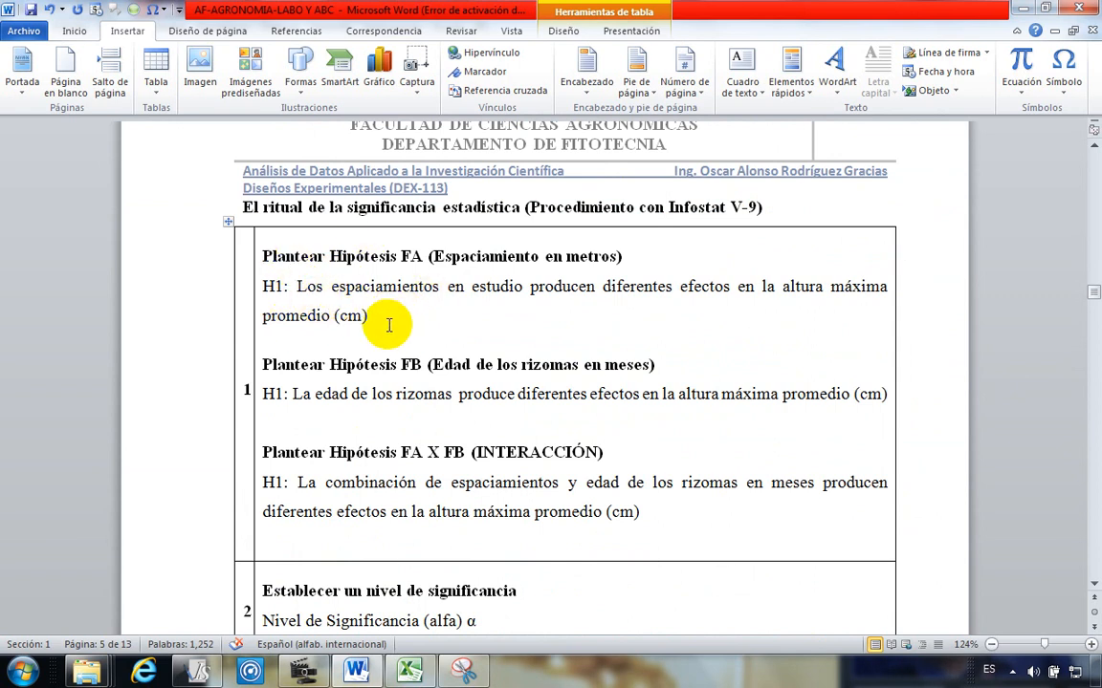
left_click_drag(387, 319, 312, 290)
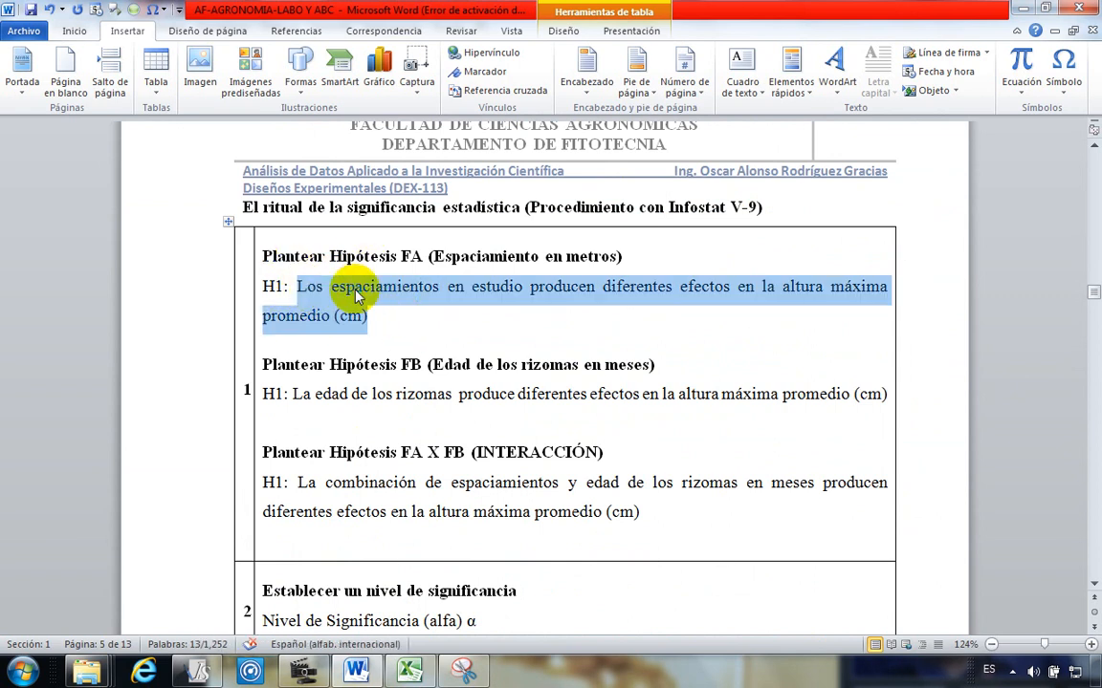
right_click(355, 275)
left_click(397, 297)
left_click(363, 406)
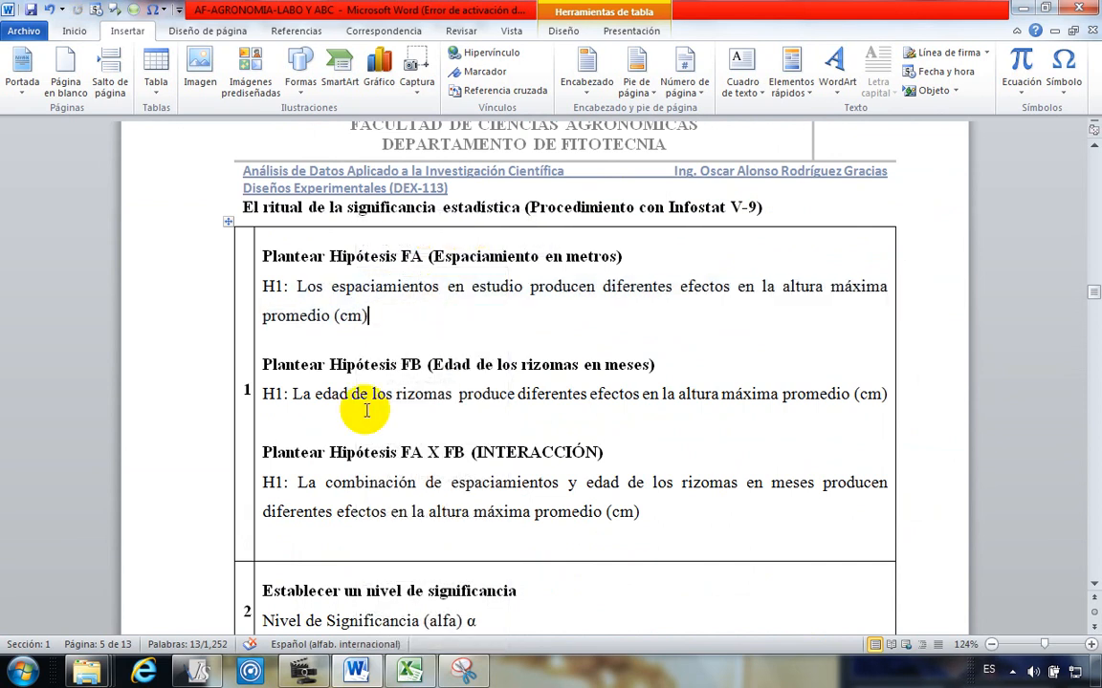
Step: Paste the copied H1 statement about the espaciamientos after "> a 5% que" in the Factor A reading
scroll(411, 420, "down", 20)
scroll(435, 442, "down", 20)
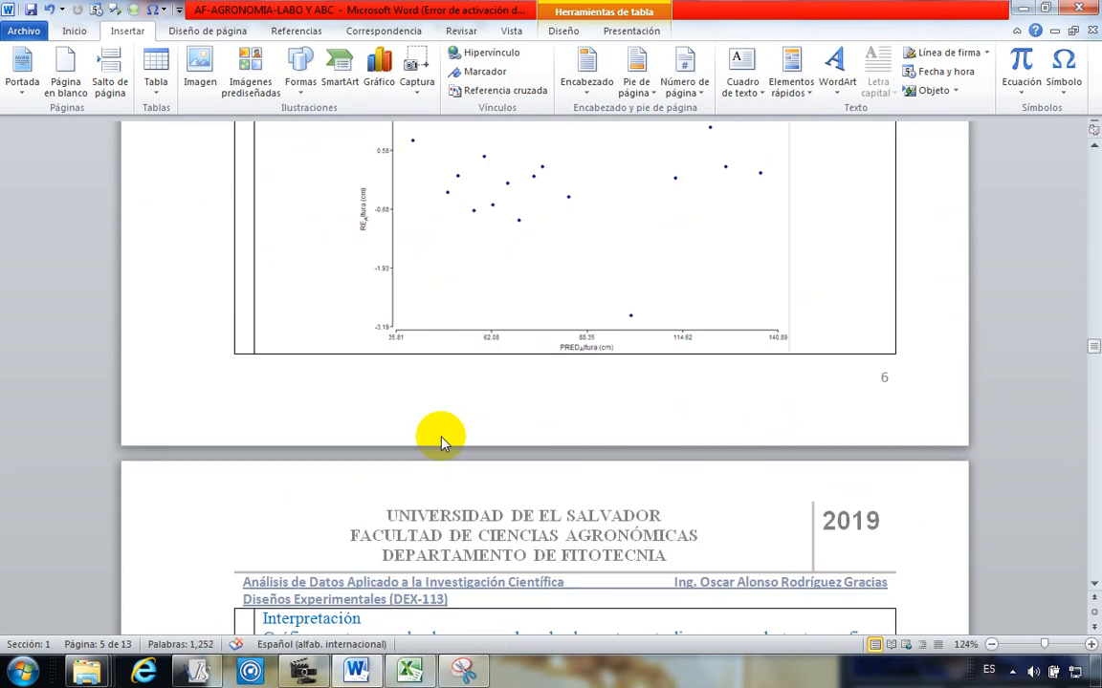
scroll(463, 436, "down", 10)
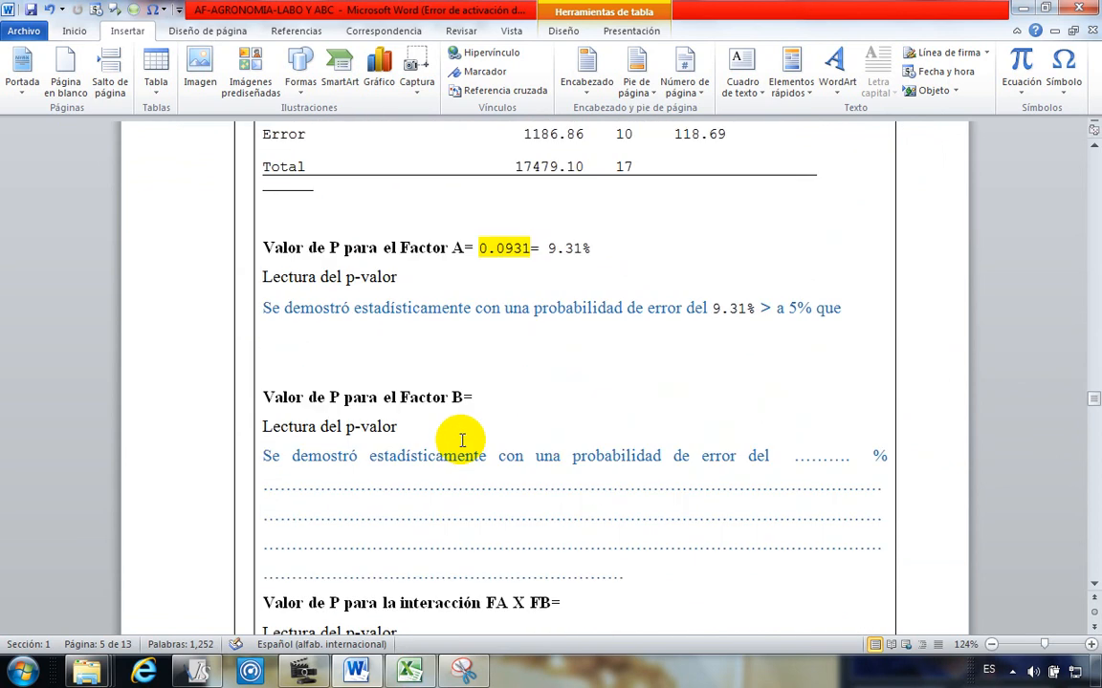
left_click(851, 256)
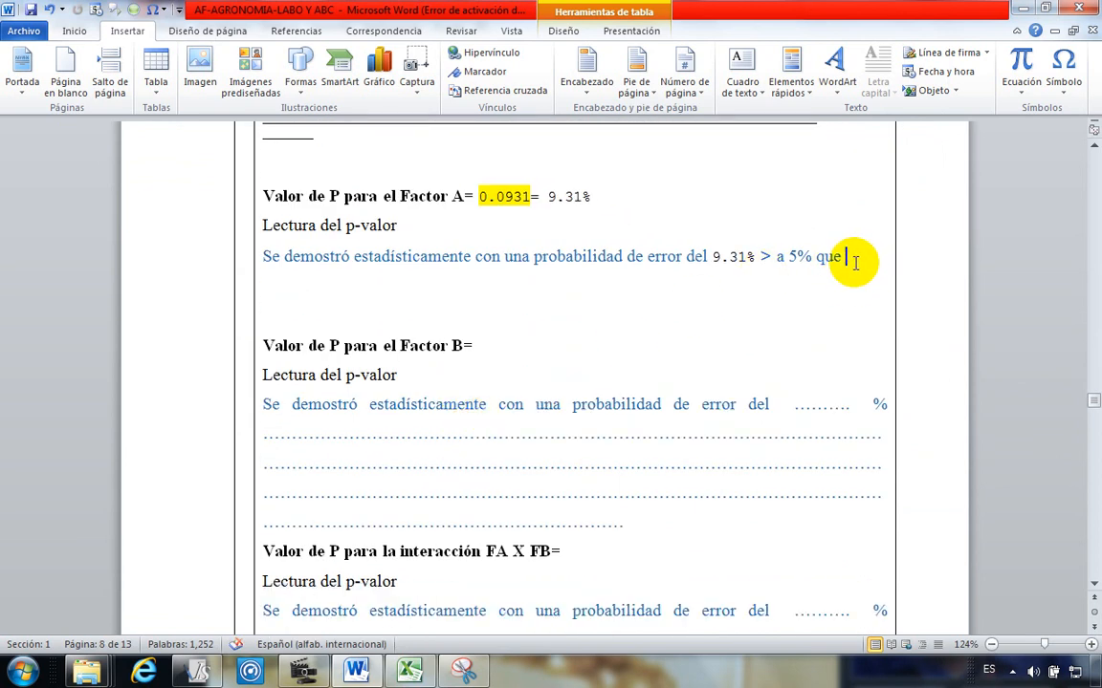
key("ctrl+v")
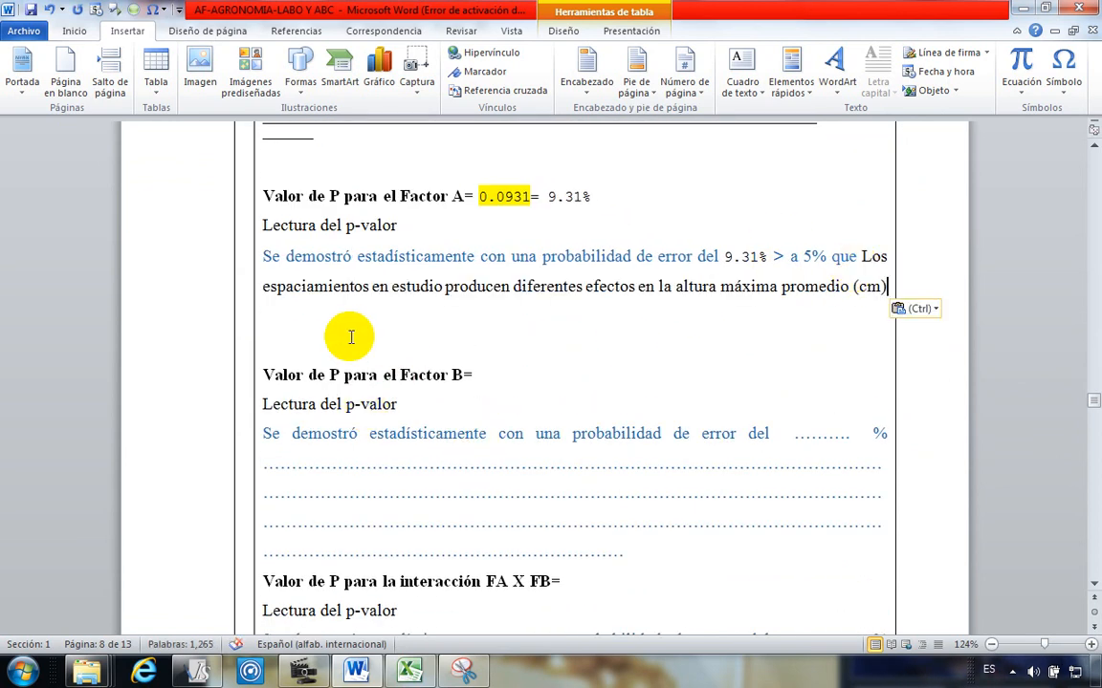
Step: In the pasted Factor A statement, change "Los" to "los" and replace "diferentes" with "iguales"
scroll(478, 320, "up", 1)
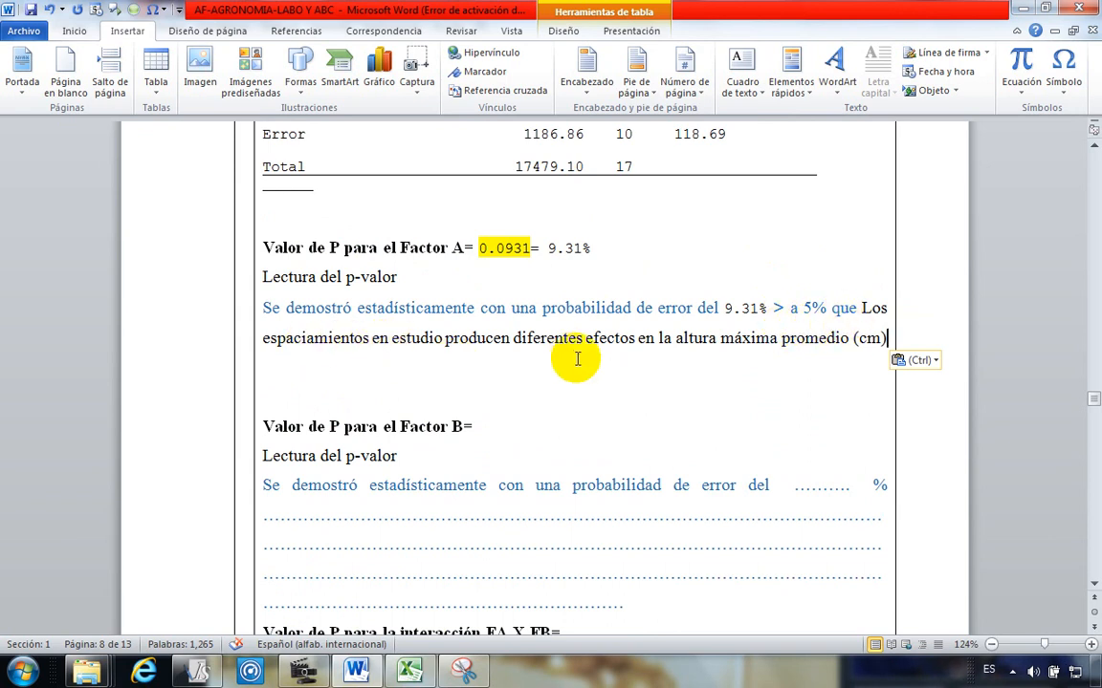
left_click(864, 311)
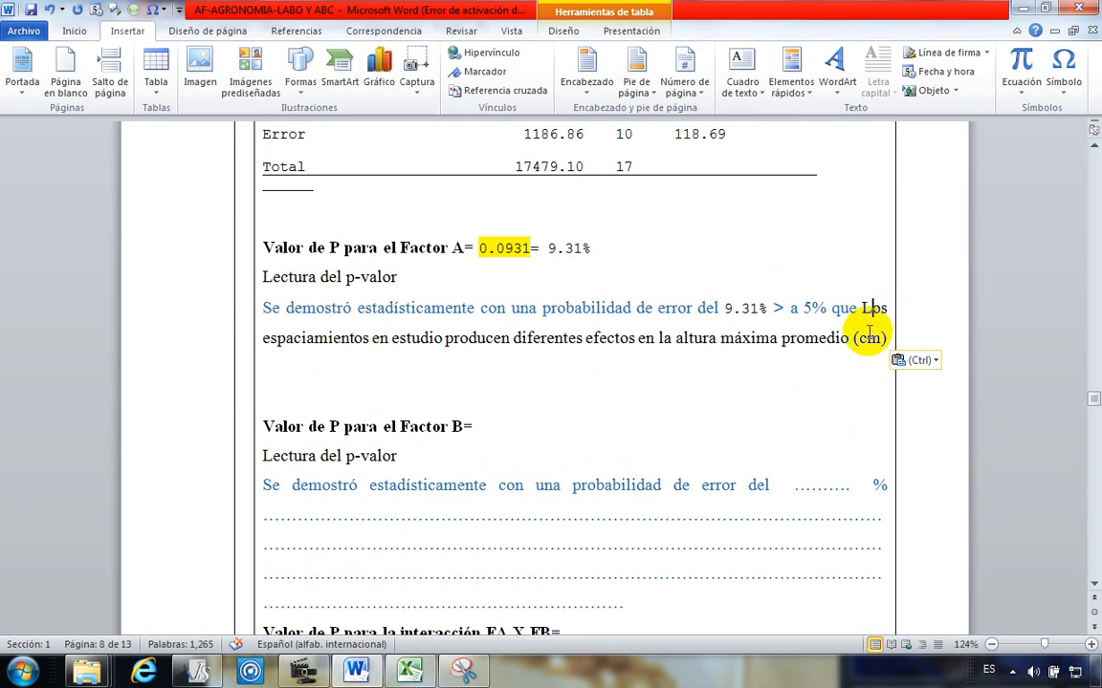
key("BackSpace")
type("l")
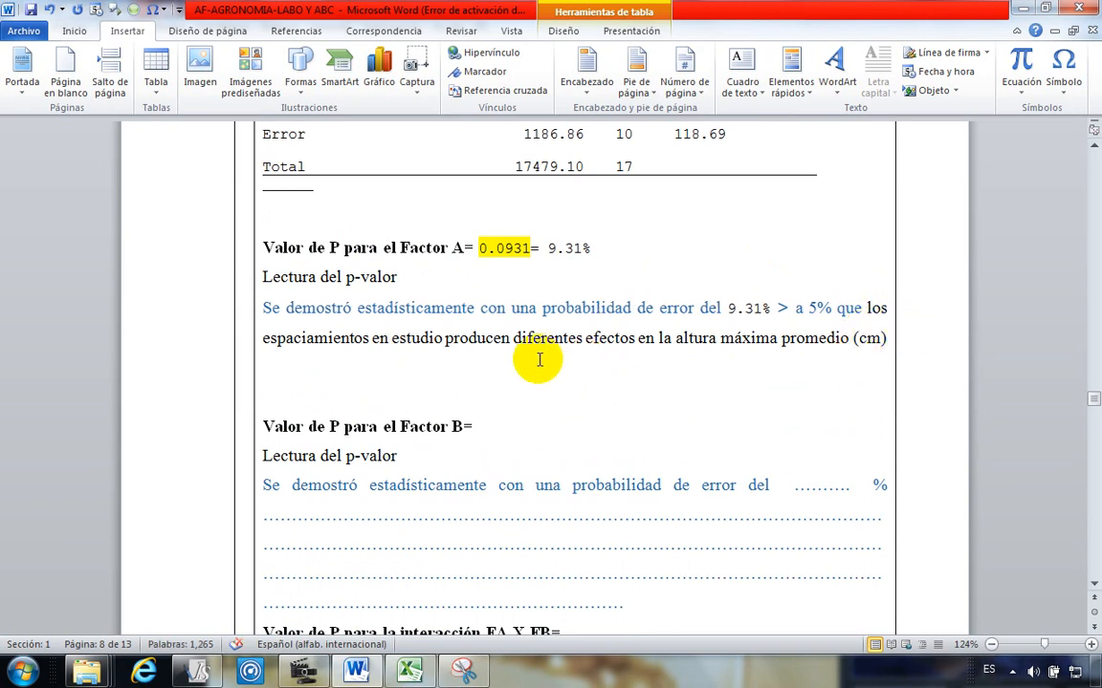
left_click_drag(513, 339, 572, 350)
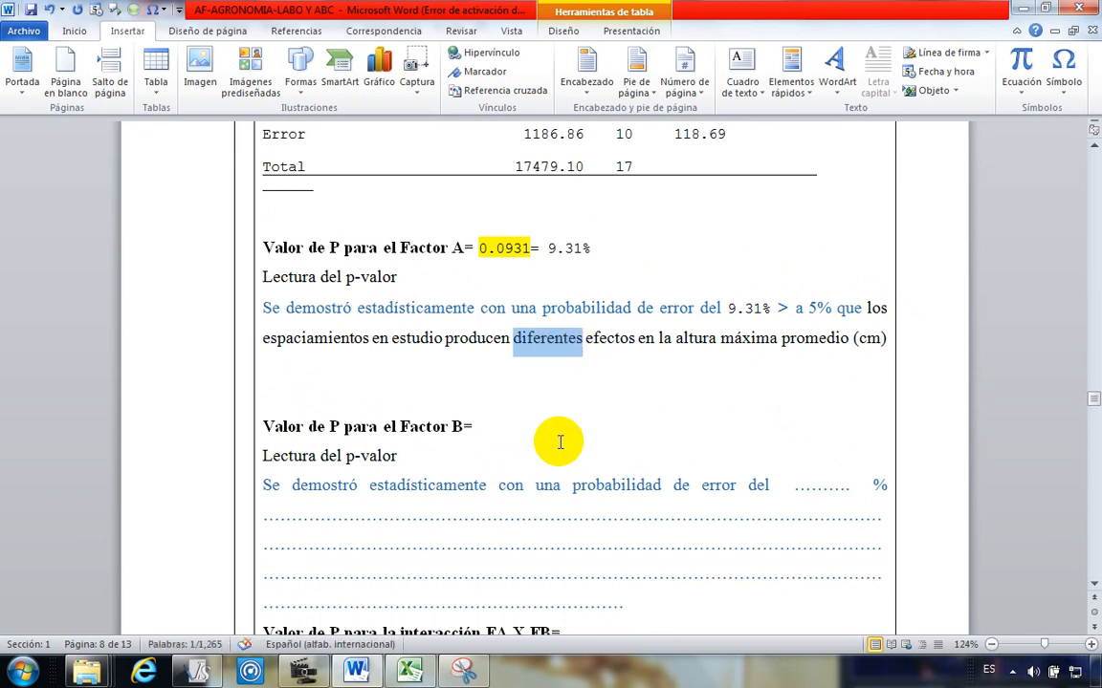
type("iguales")
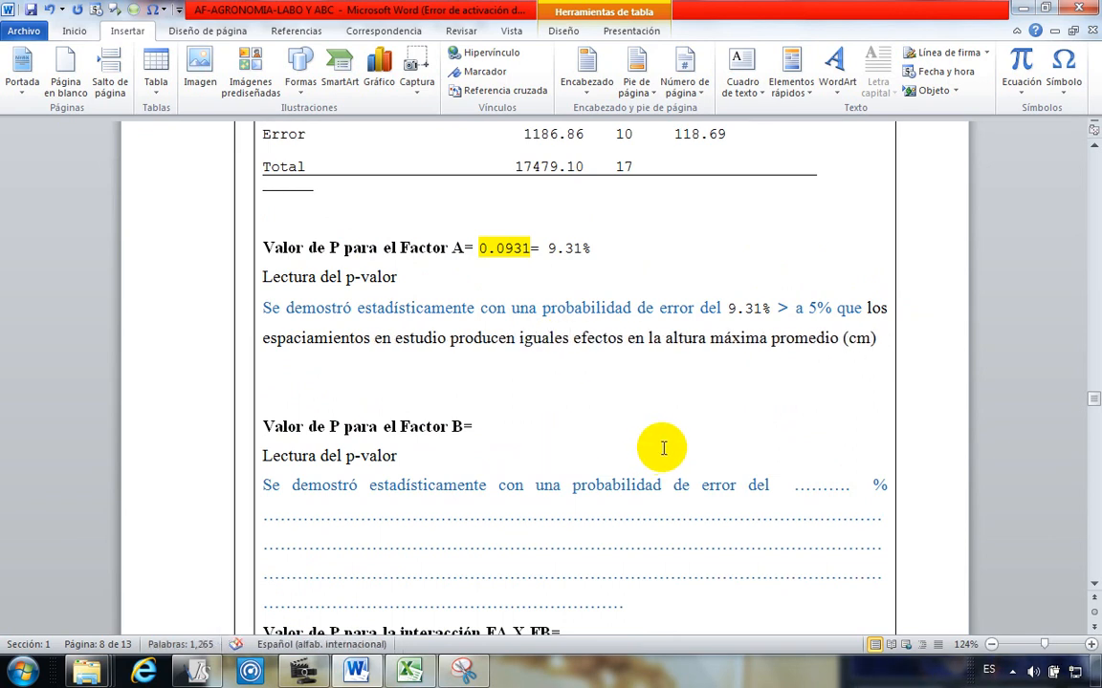
key("Down")
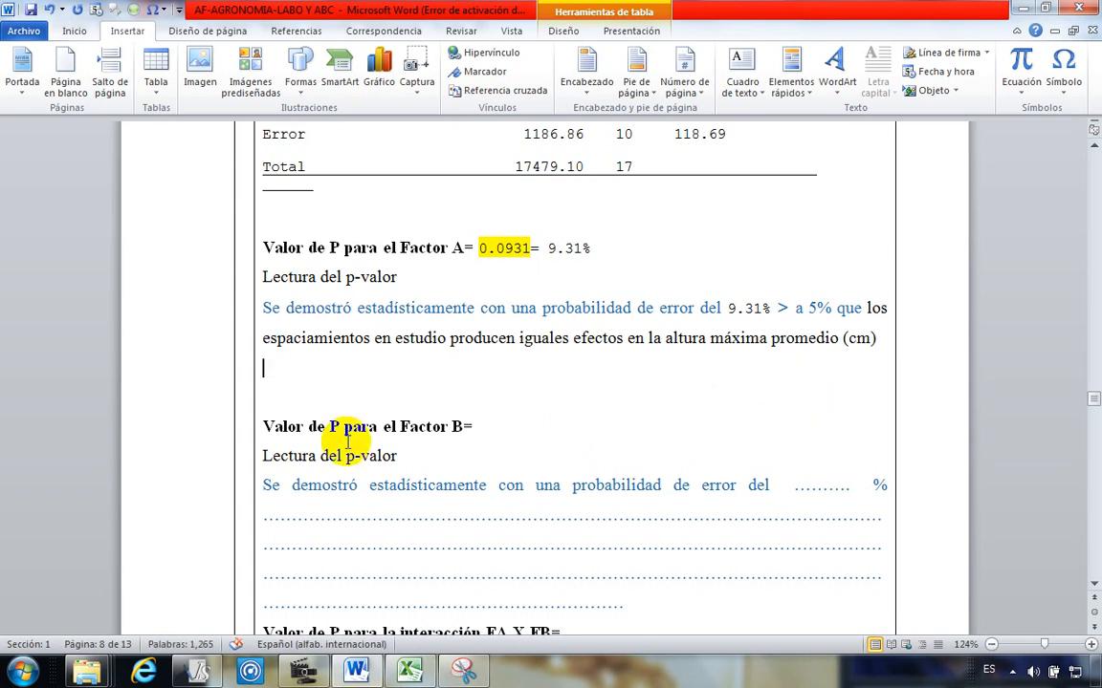
Step: Highlight the FB (Edad meses) p-value in yellow in the analysis of variance table
scroll(341, 364, "down", 1)
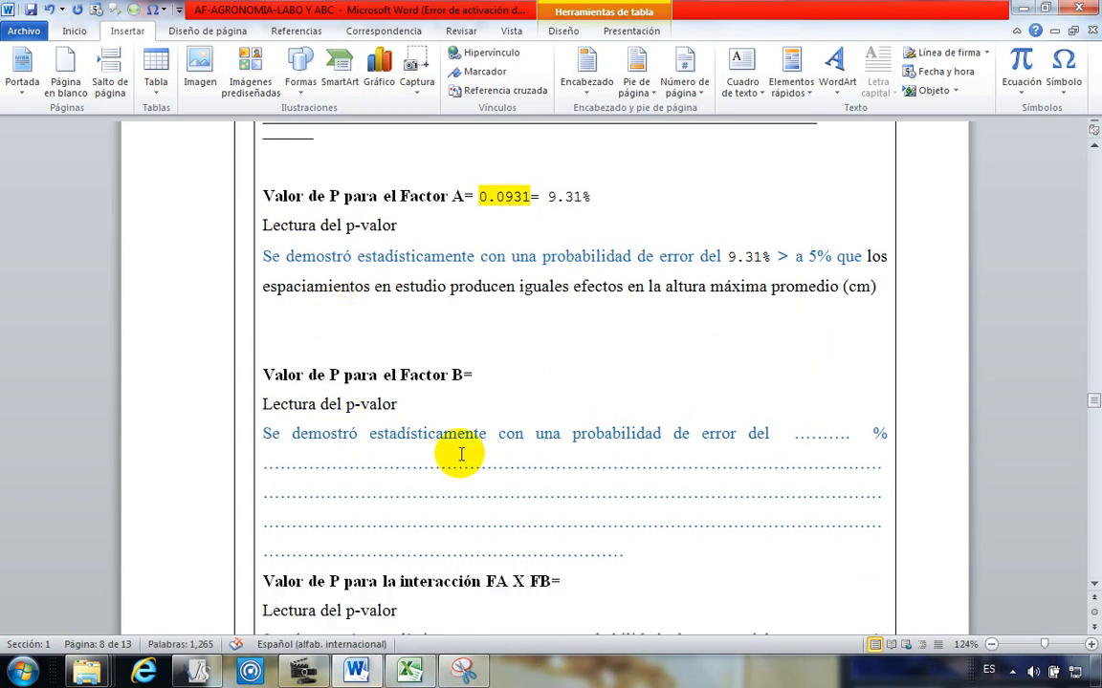
left_click(511, 383)
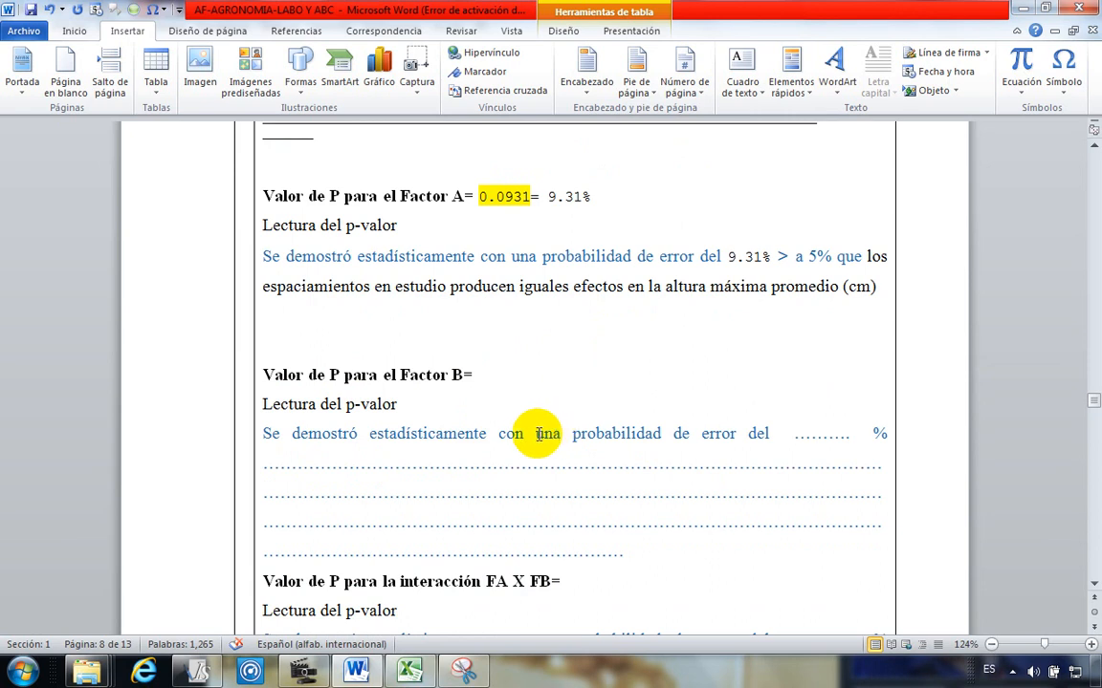
scroll(666, 516, "up", 8)
scroll(667, 517, "down", 2)
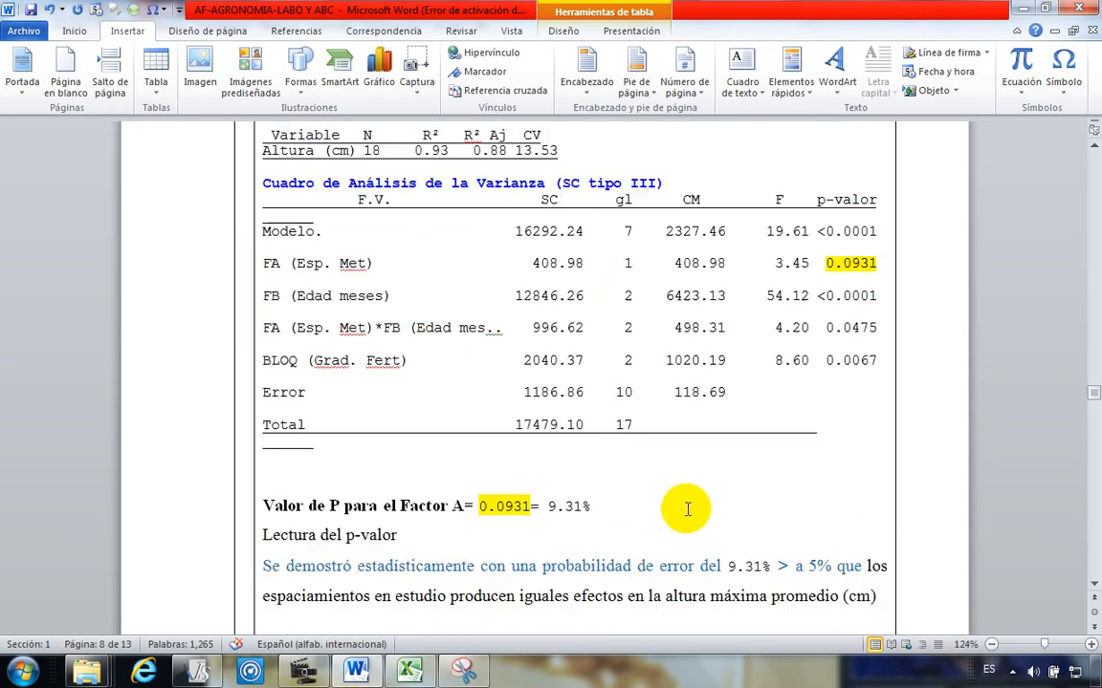
left_click(820, 296)
double_click(835, 296)
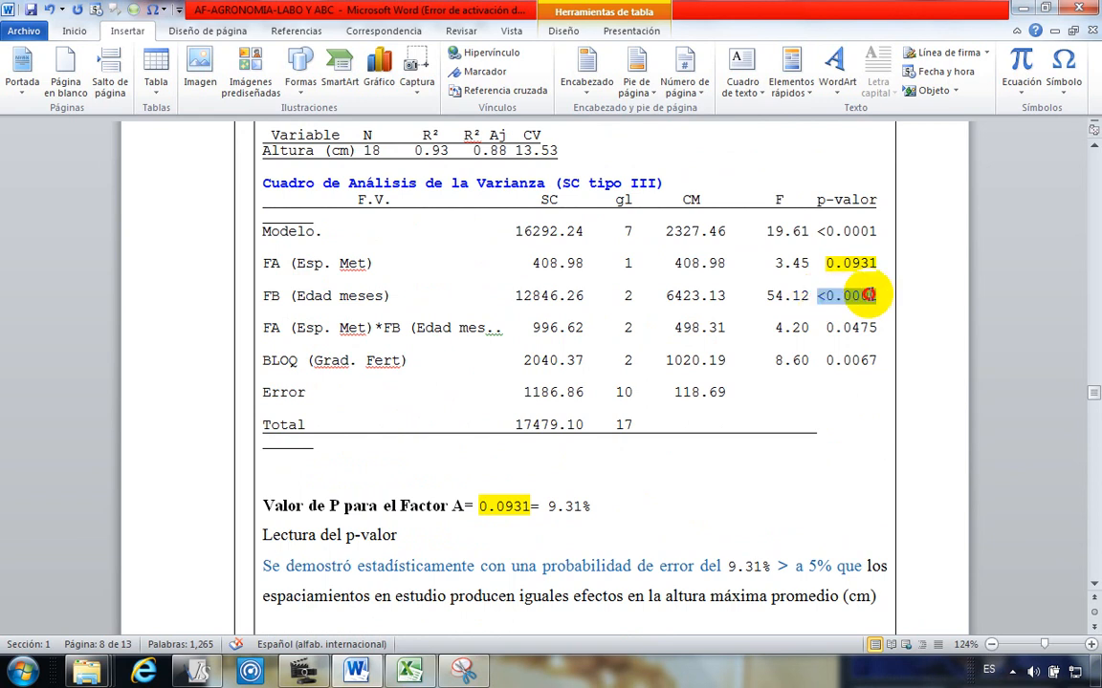
left_click(75, 31)
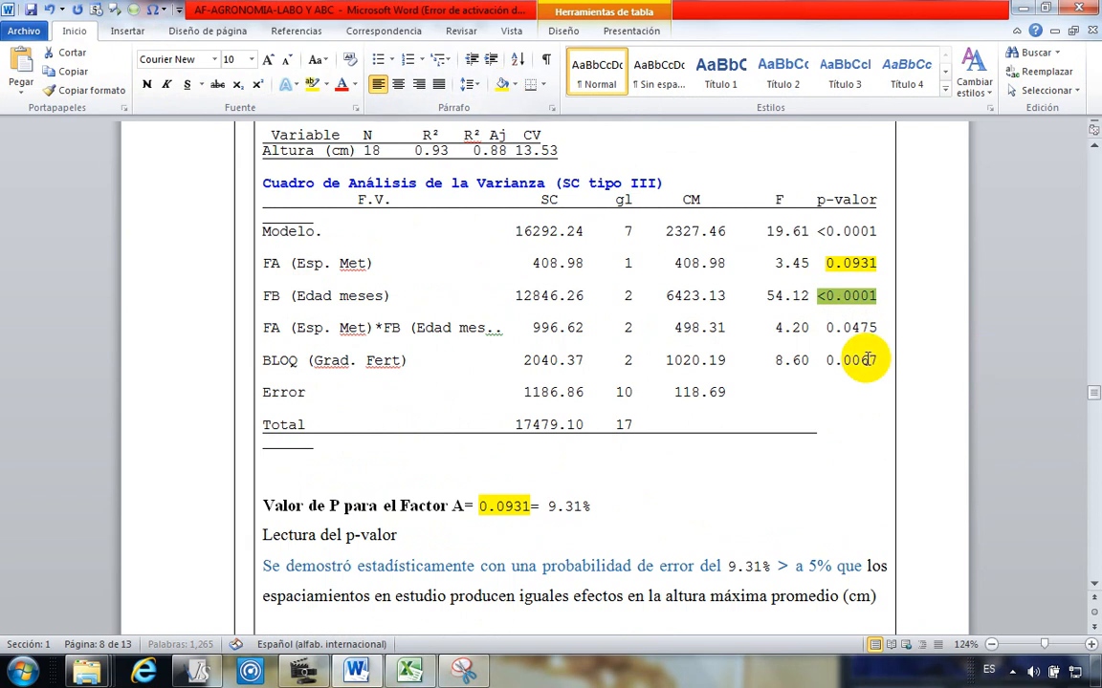
Step: Copy 0.0001 from the FB row to the "Valor de P para el Factor B=" line and add its equivalent "= 0.01%"
left_click(820, 296)
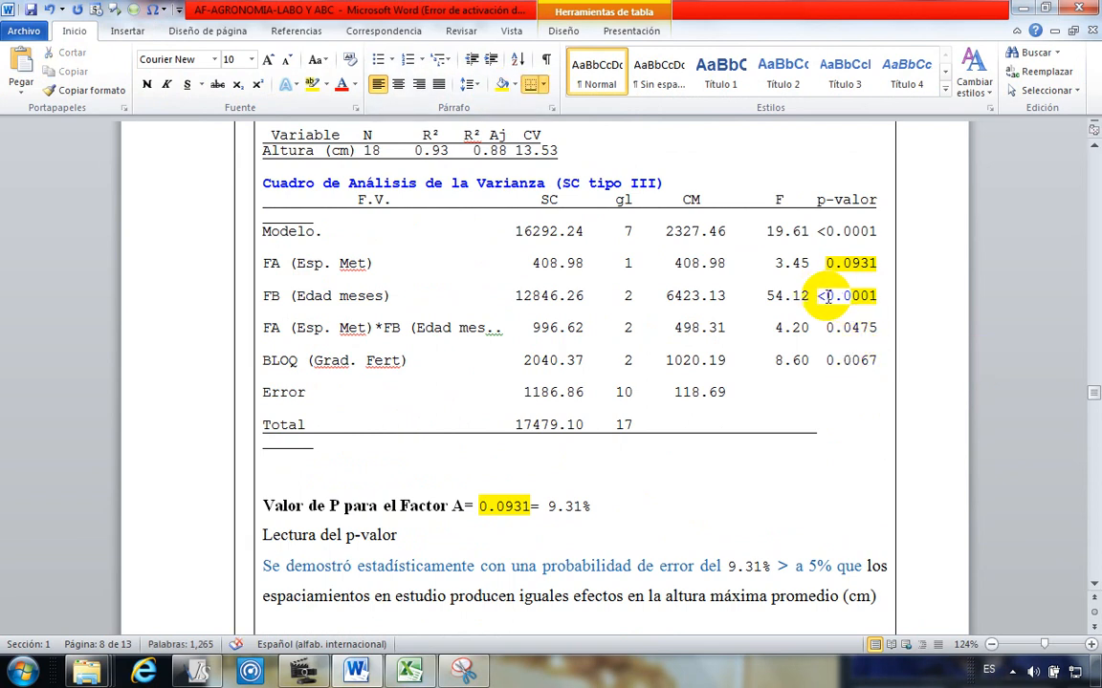
left_click_drag(821, 295, 866, 296)
key("ctrl+c")
scroll(378, 497, "down", 5)
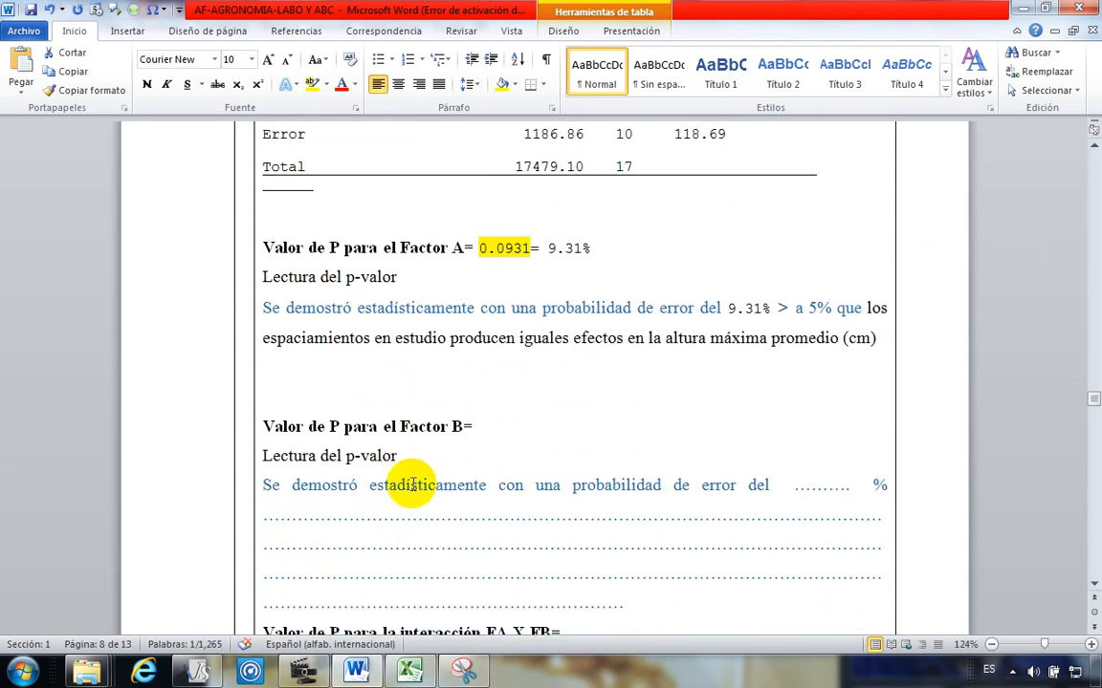
left_click(517, 424)
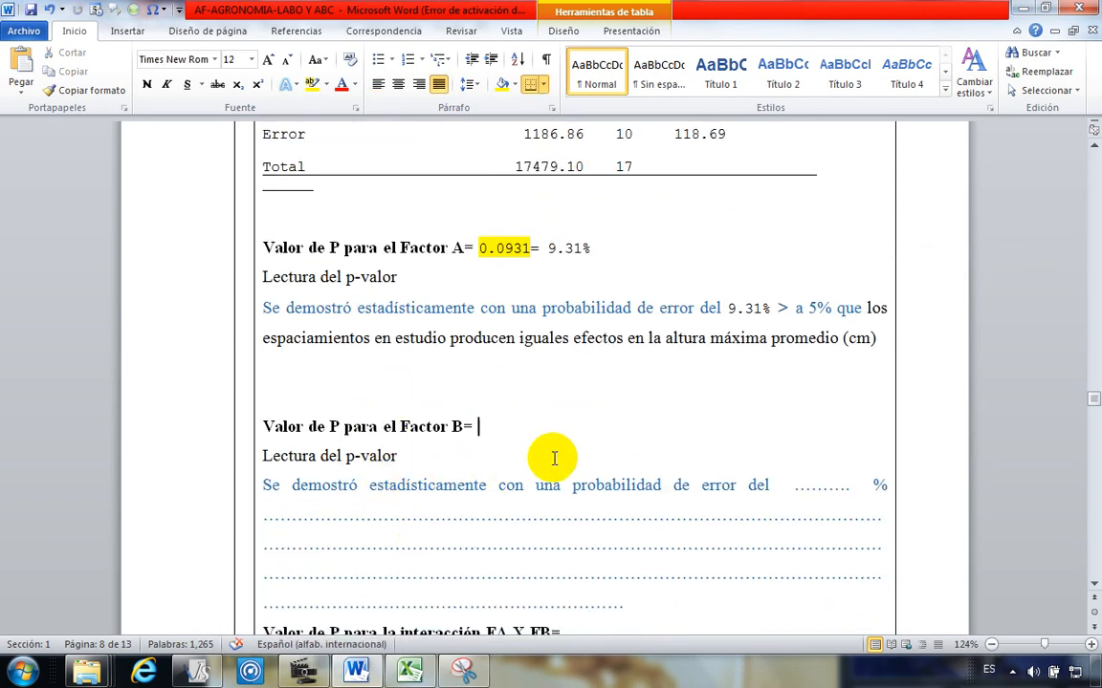
key("ctrl+v")
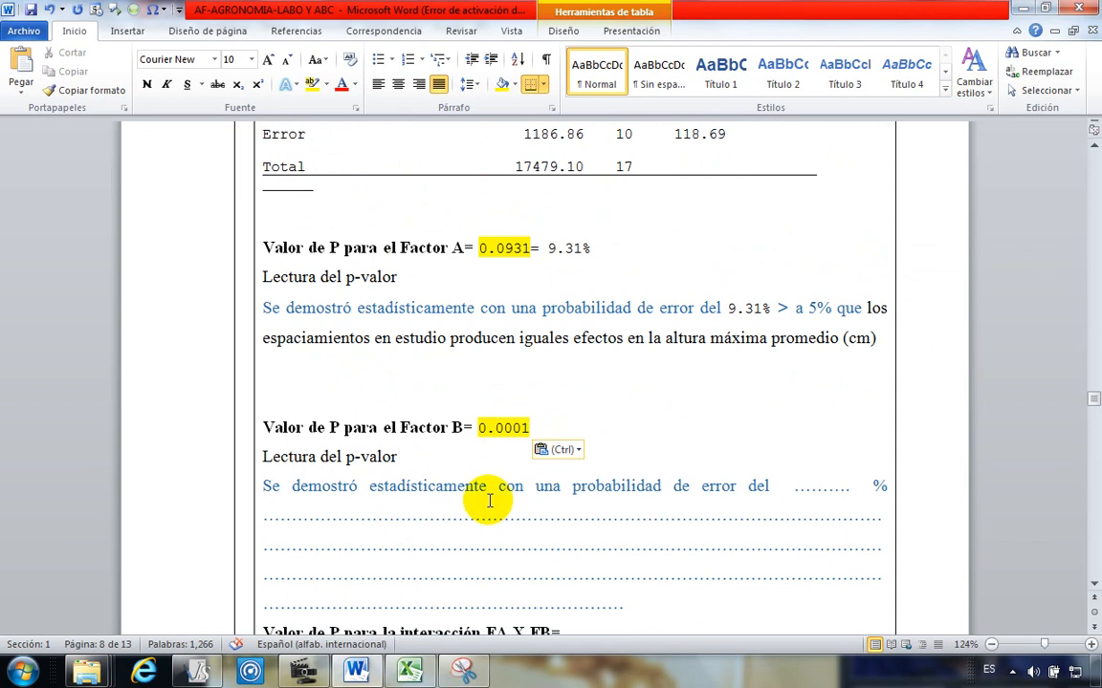
type("=")
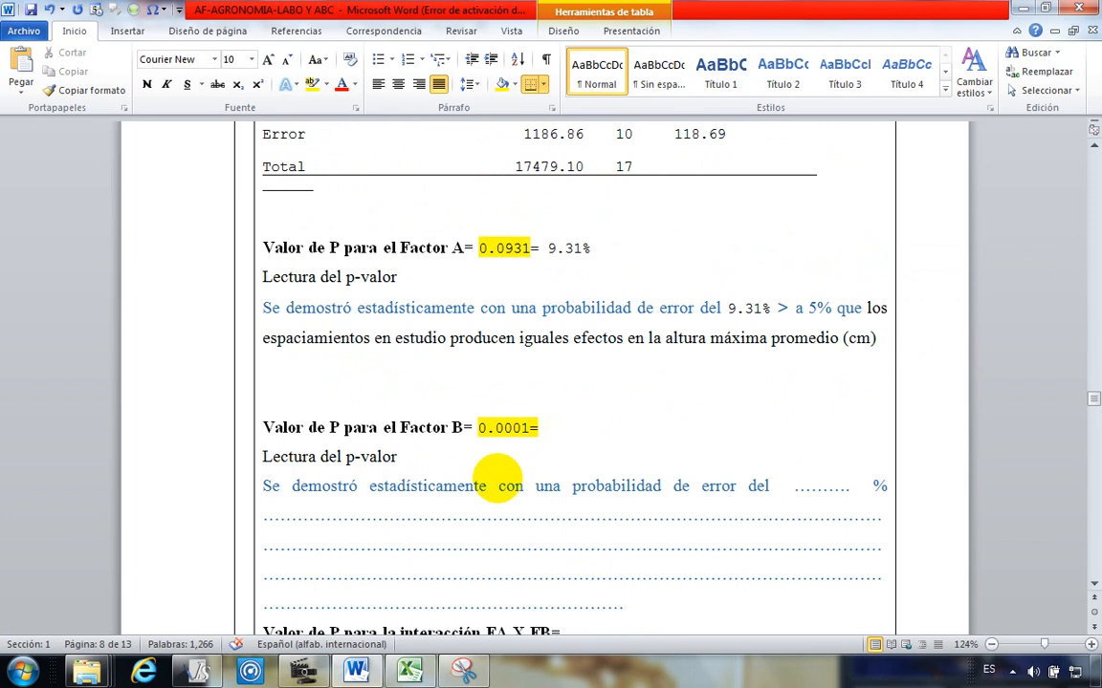
type("0.01")
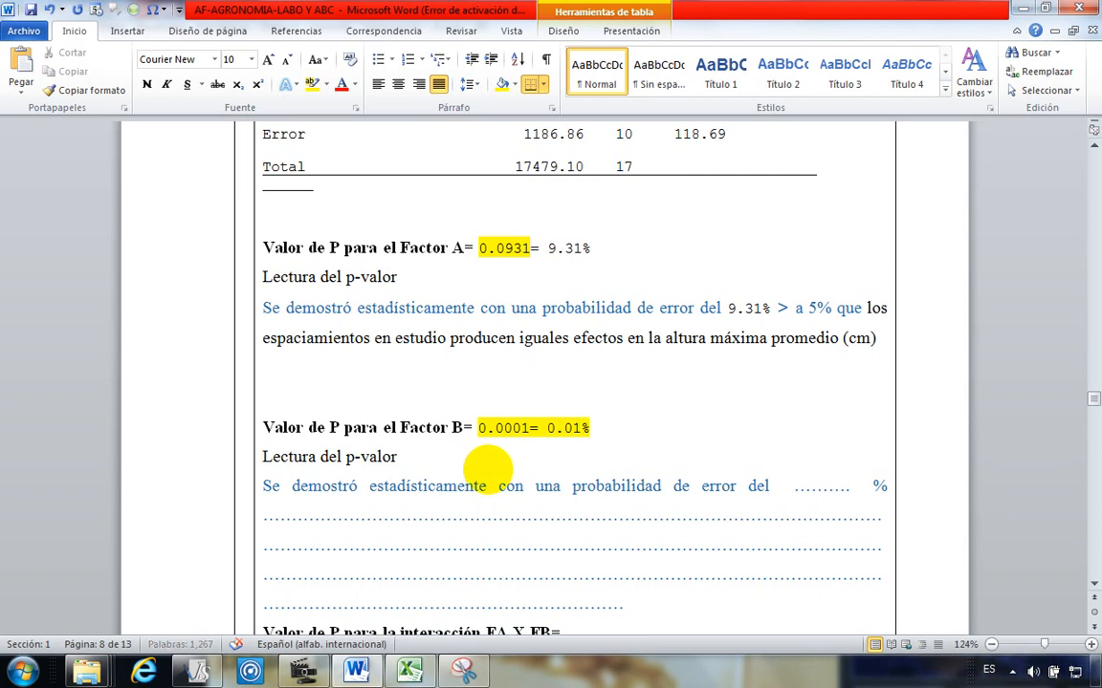
Step: Copy 0.01% from the Factor B p-value line into the Factor B reading after "probabilidad de error del"
left_click(363, 557)
scroll(363, 558, "down", 1)
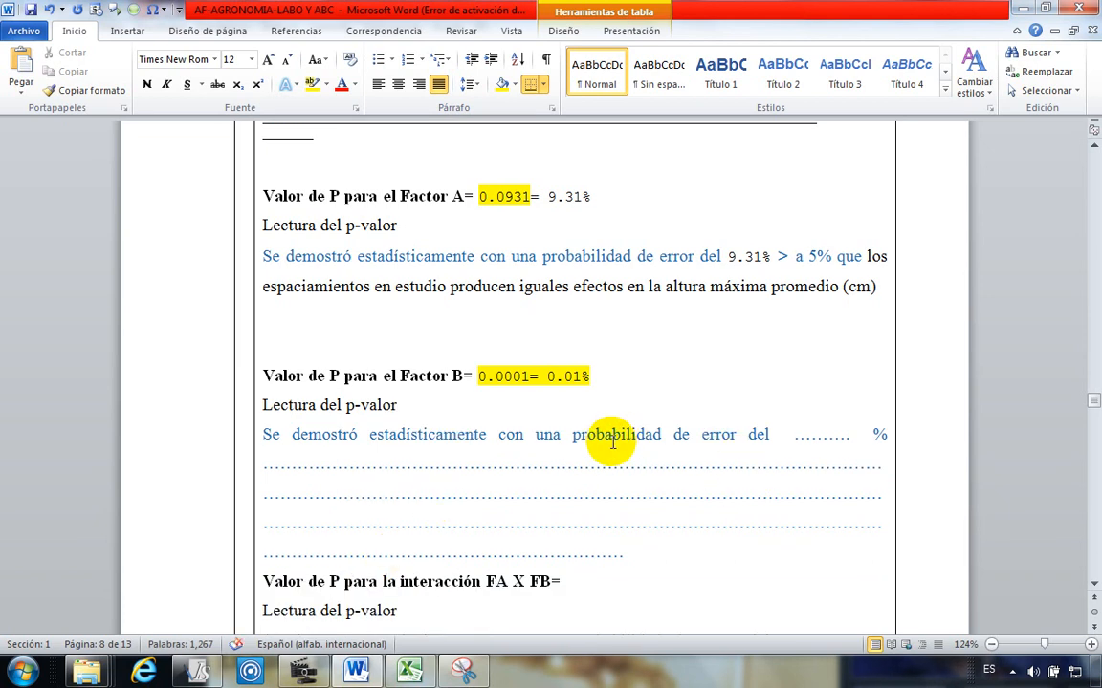
left_click_drag(590, 378, 549, 387)
key("ctrl+c")
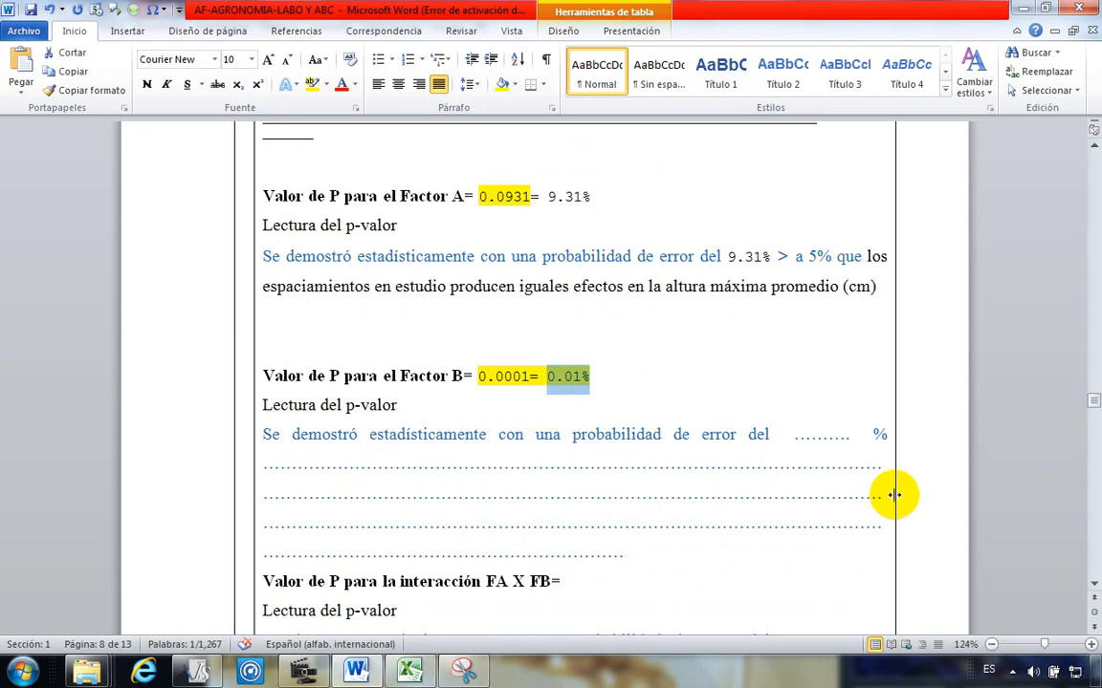
left_click(782, 433)
key("ctrl+v")
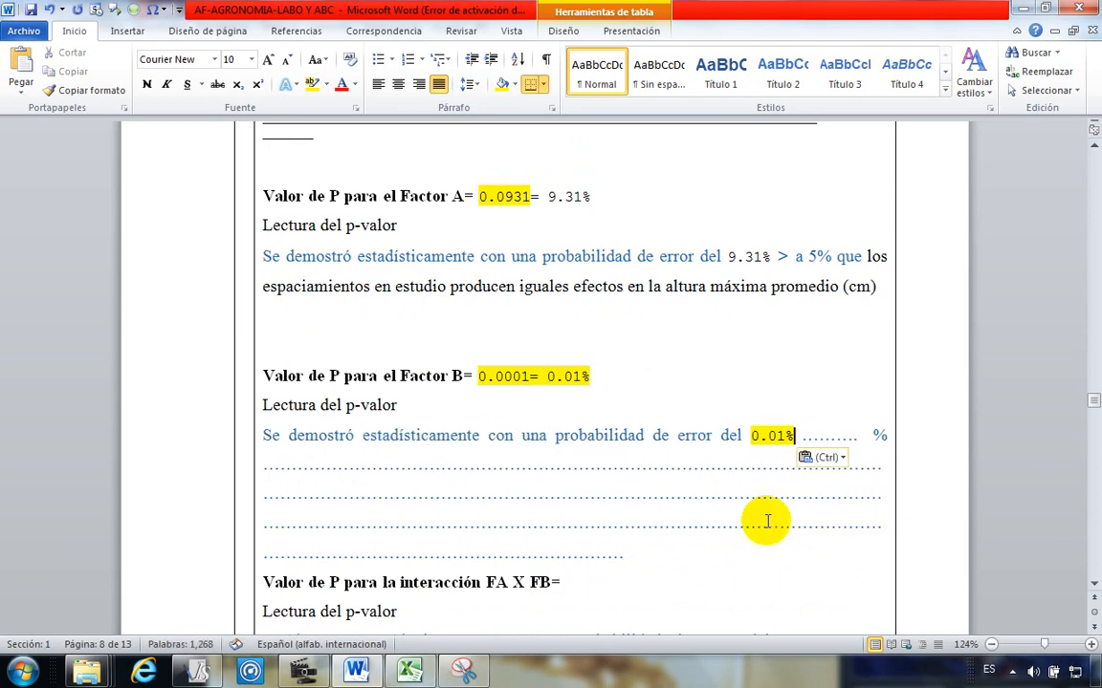
Step: Replace the remaining dotted placeholder after 0.01% with "que" and add a blank line before the interaction p-value heading
left_click_drag(799, 437, 828, 508)
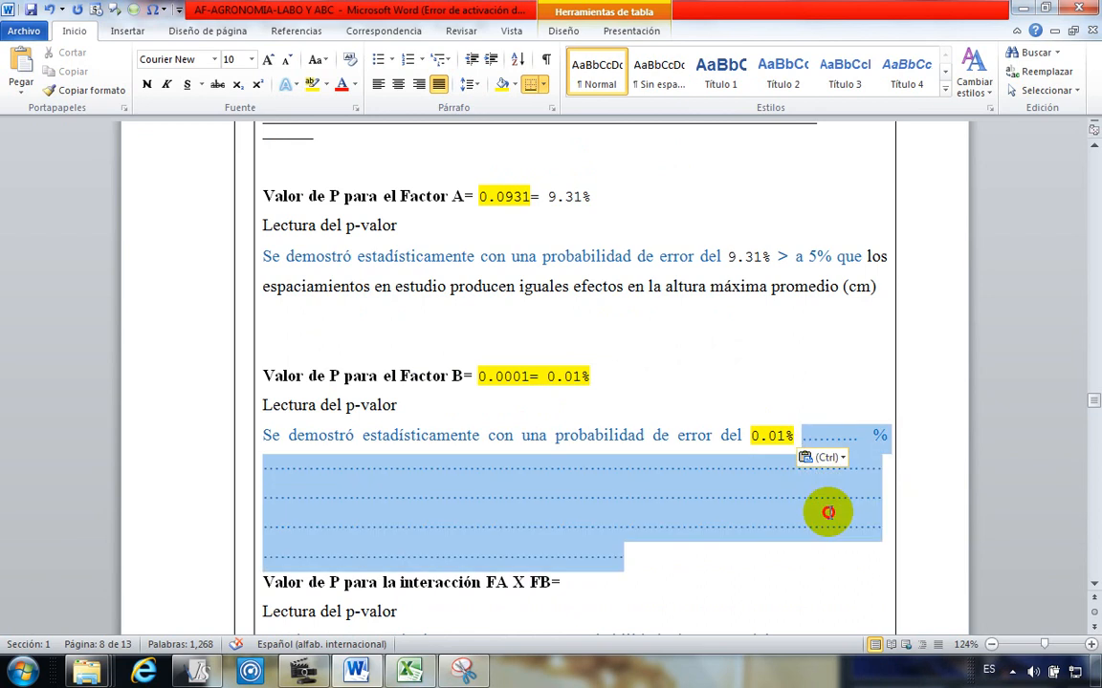
type("que")
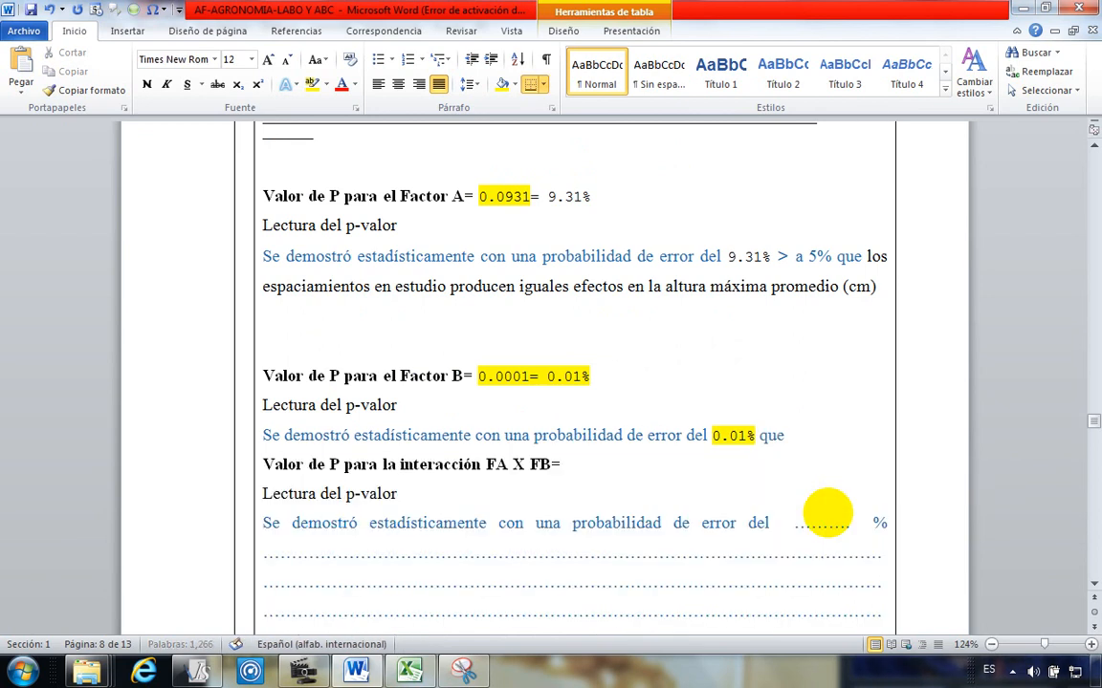
key("Return")
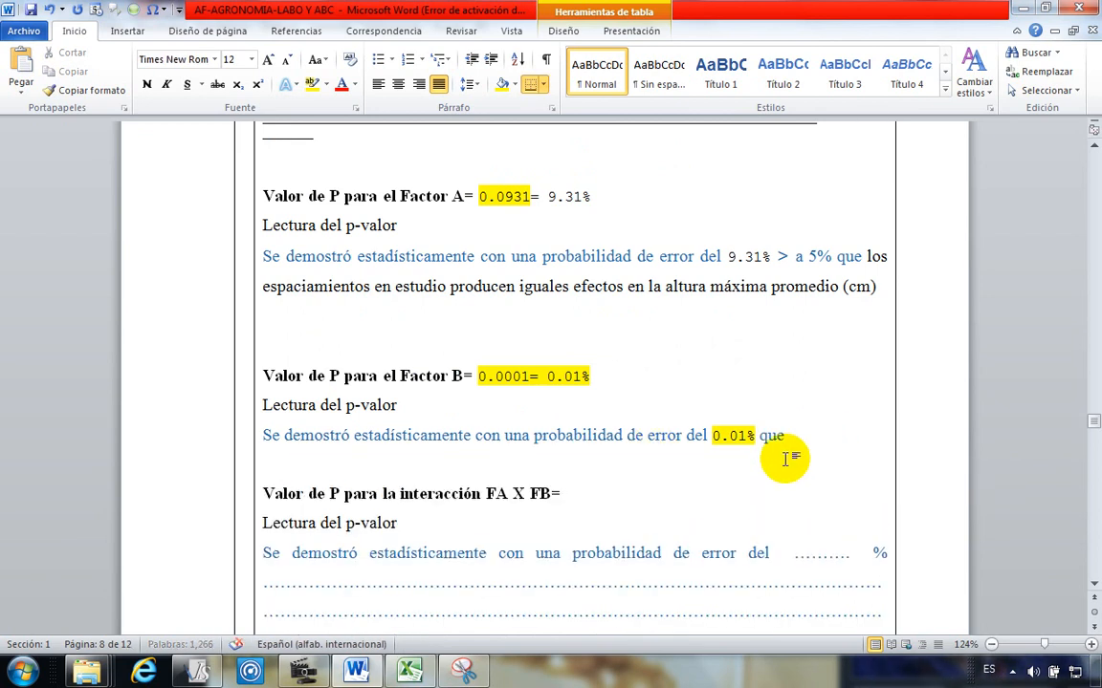
Step: Locate the H1 statement for FB (Edad de los rizomas en meses) in the hypotheses section
scroll(335, 492, "up", 20)
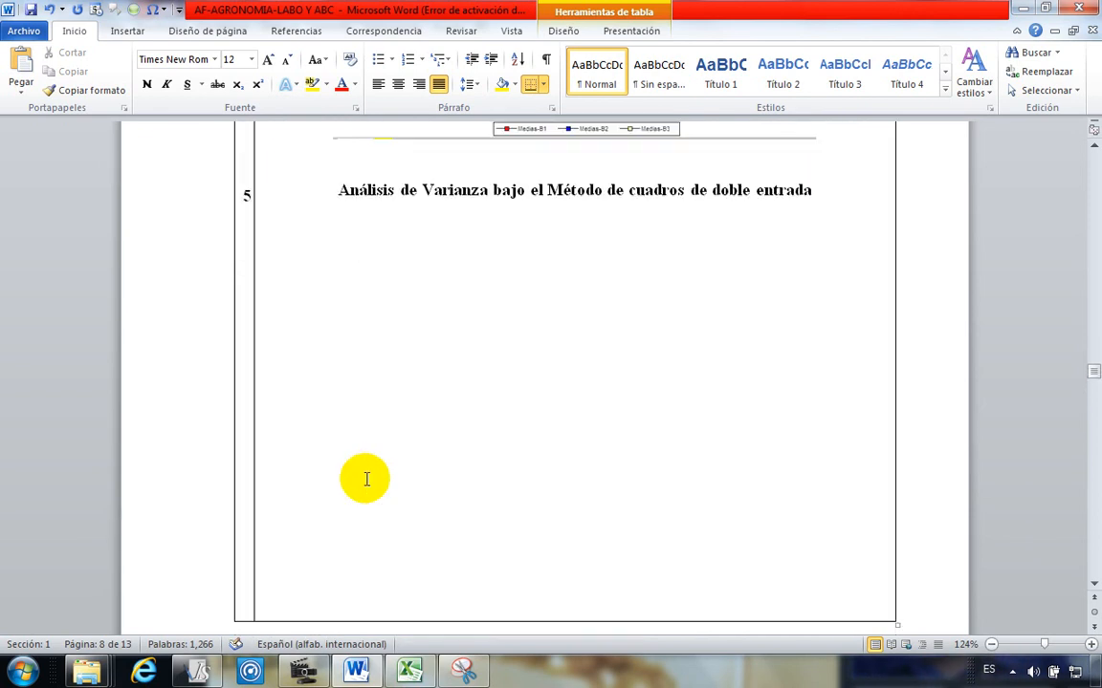
scroll(364, 486, "up", 20)
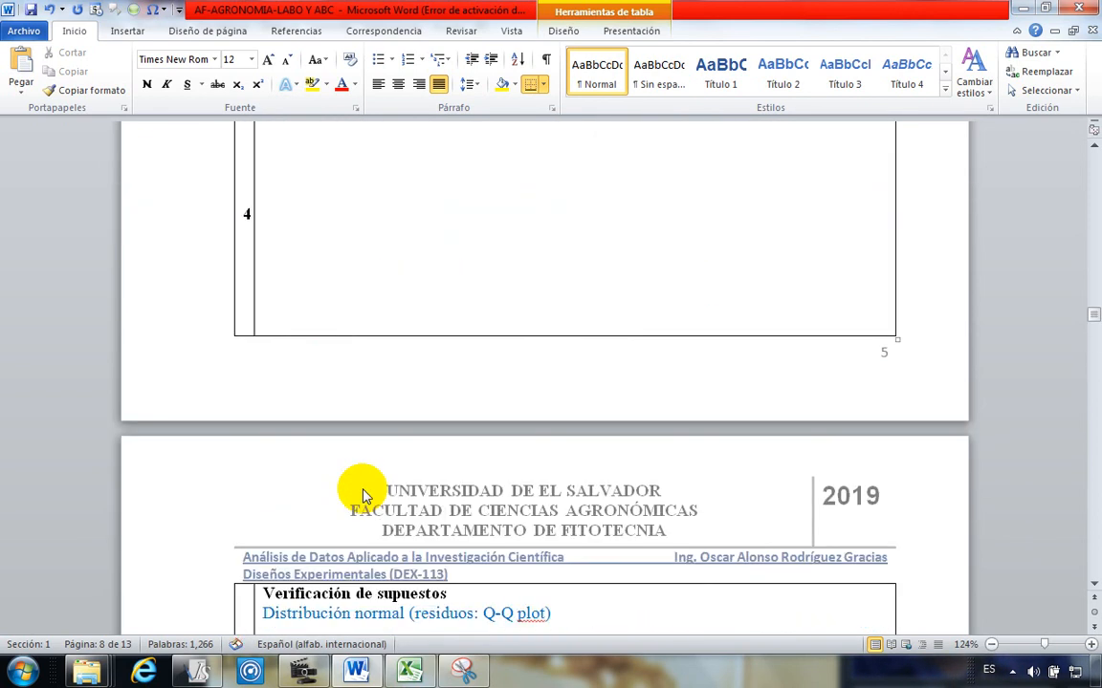
scroll(364, 490, "up", 5)
scroll(364, 422, "down", 2)
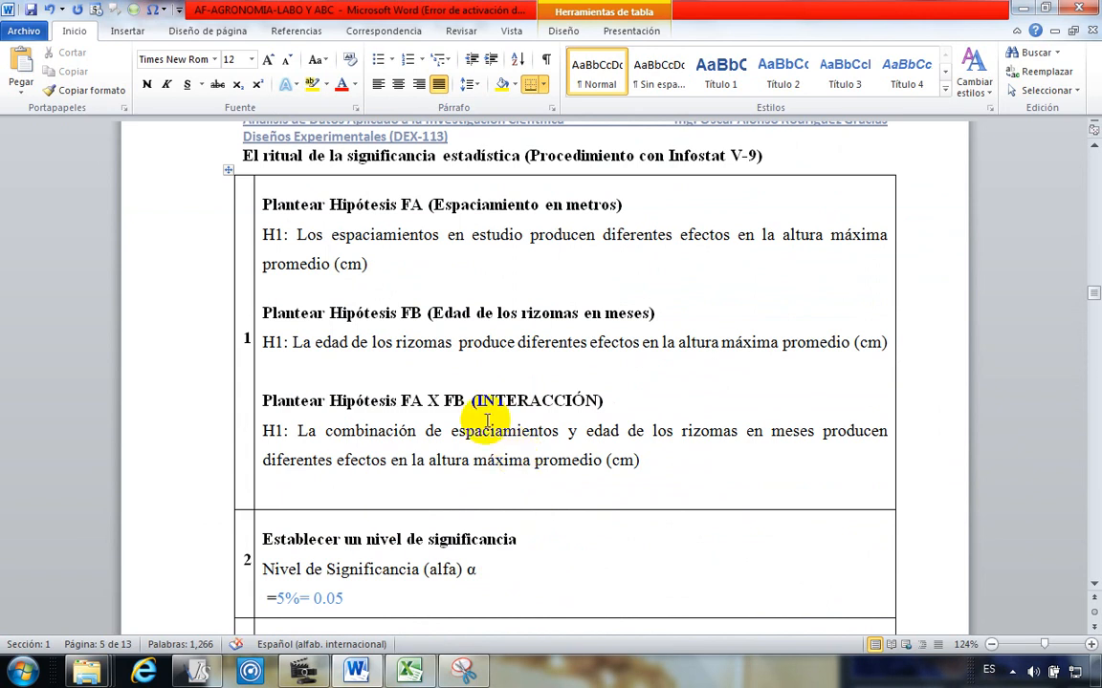
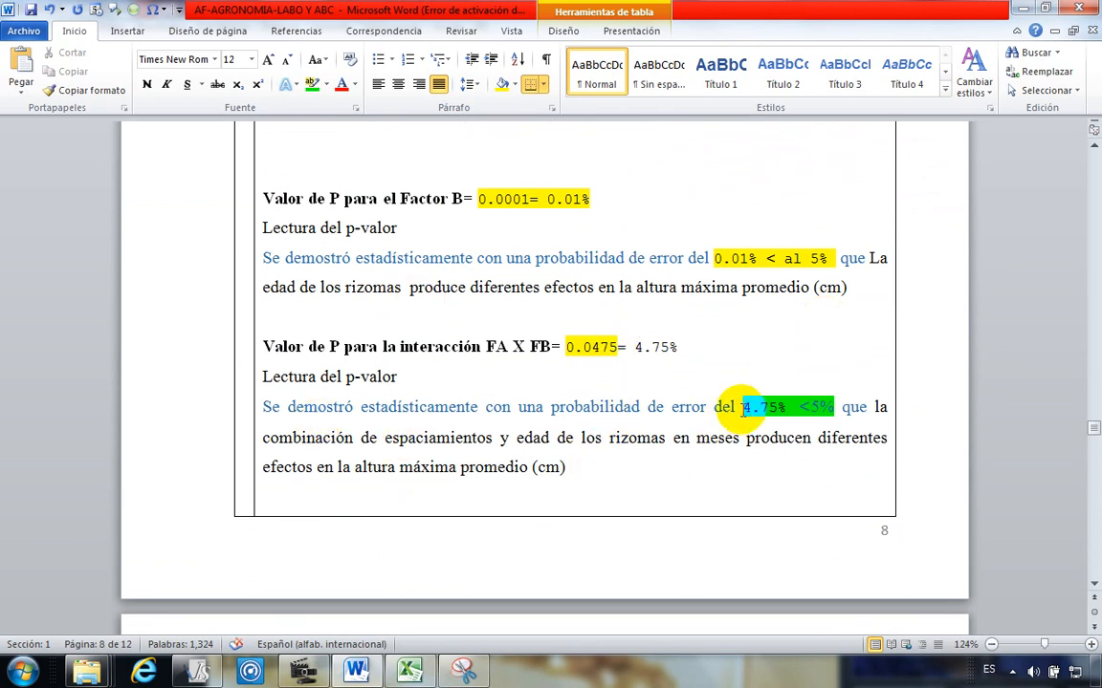
Step: Copy "Se demostró estadísticamente con una probabilidad de error del 4.75% <5%" from the interaction reading over the dotted placeholder under "Contraste de hipótesis FA"
left_click(561, 349)
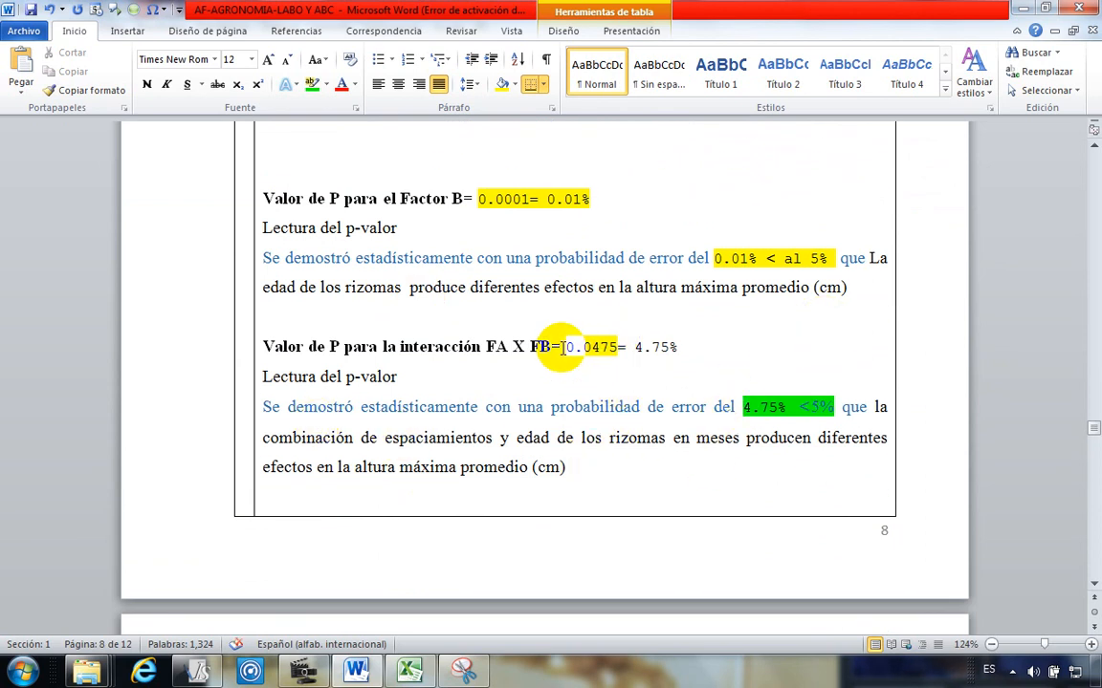
double_click(747, 407)
left_click_drag(747, 406, 840, 404)
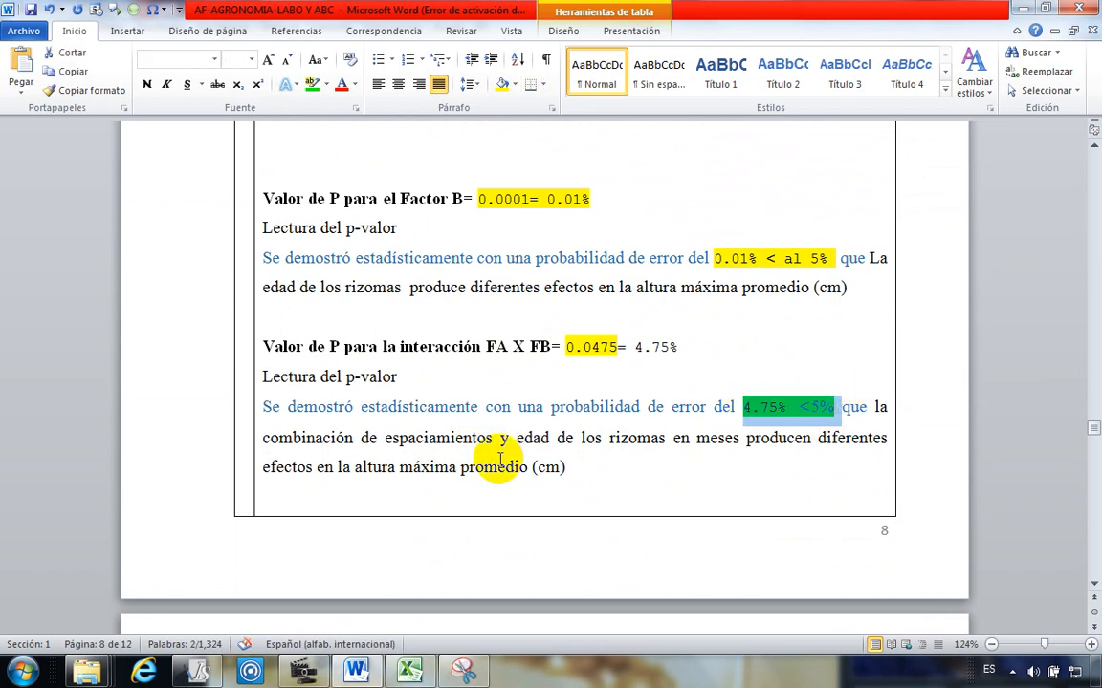
left_click_drag(256, 410, 830, 406)
key("ctrl+c")
scroll(467, 487, "down", 6)
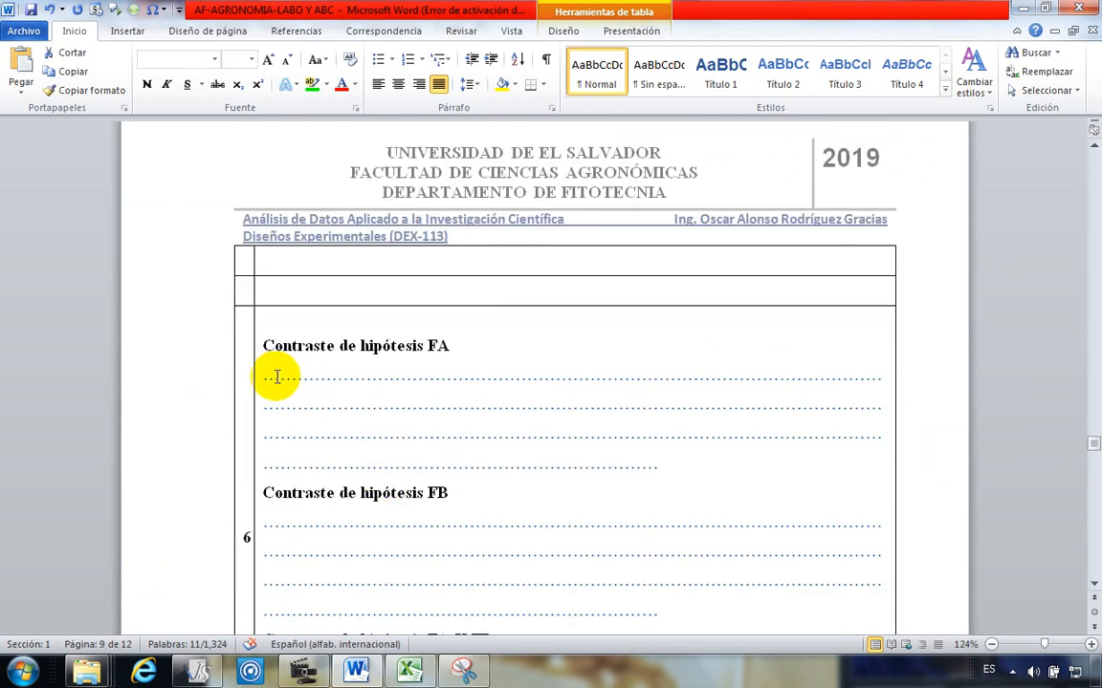
left_click_drag(279, 381, 657, 467)
key("ctrl+v")
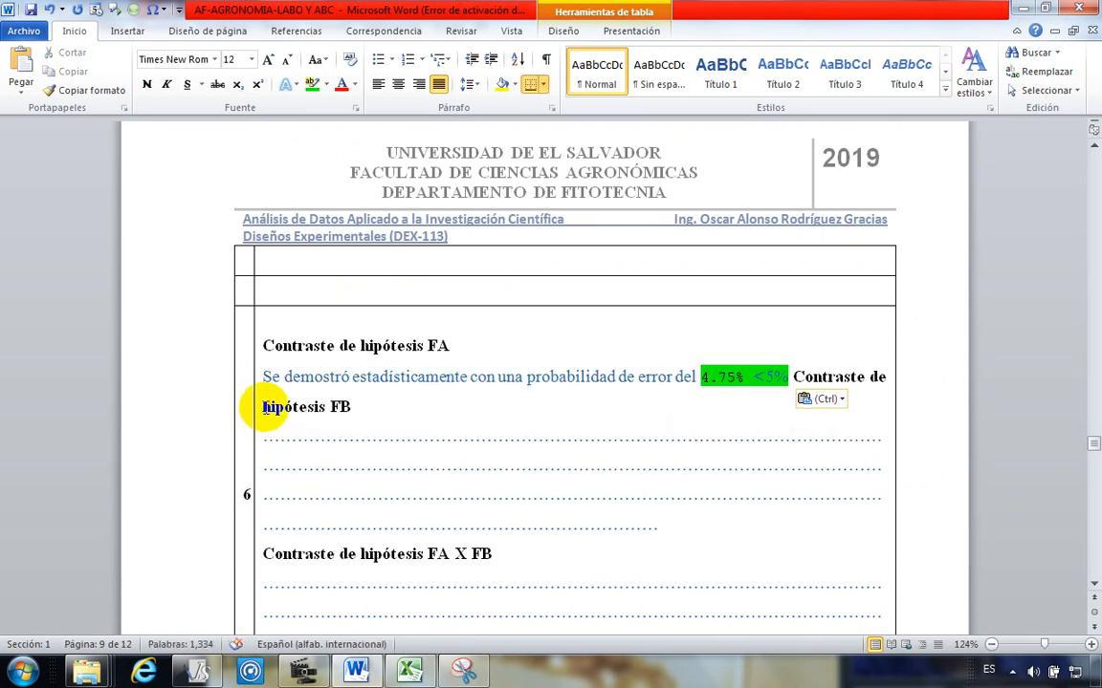
Step: Remove "4.75% <5%" from the FA hypothesis contrast and separate the FB heading from it with line breaks
left_click_drag(701, 379, 778, 371)
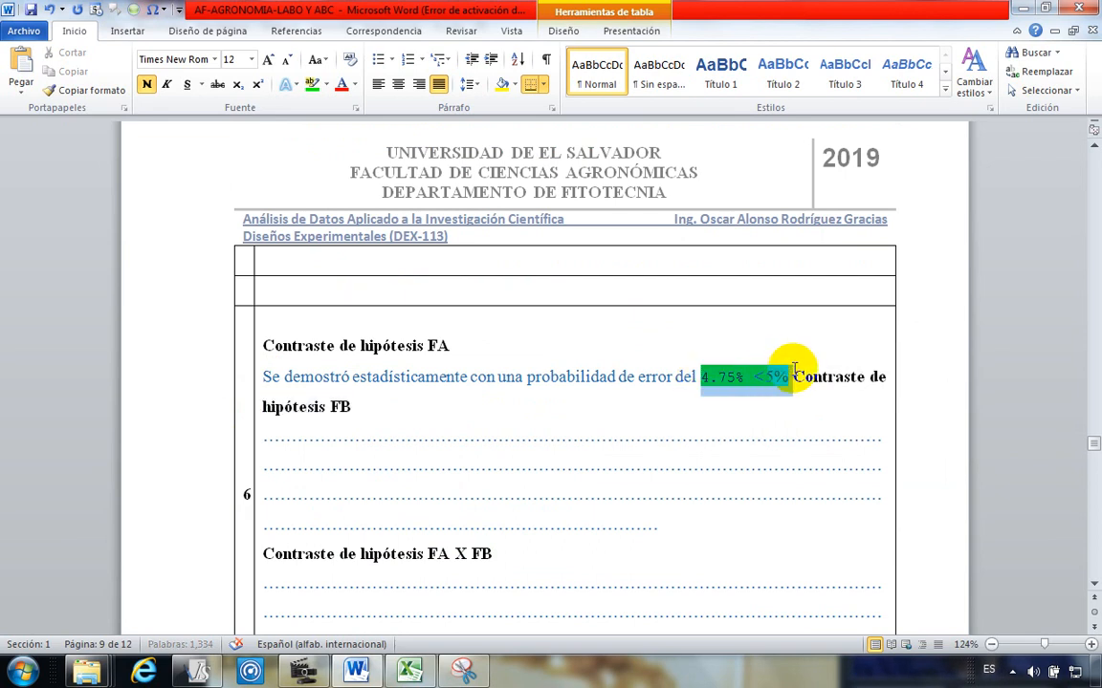
key("Delete")
key("Return")
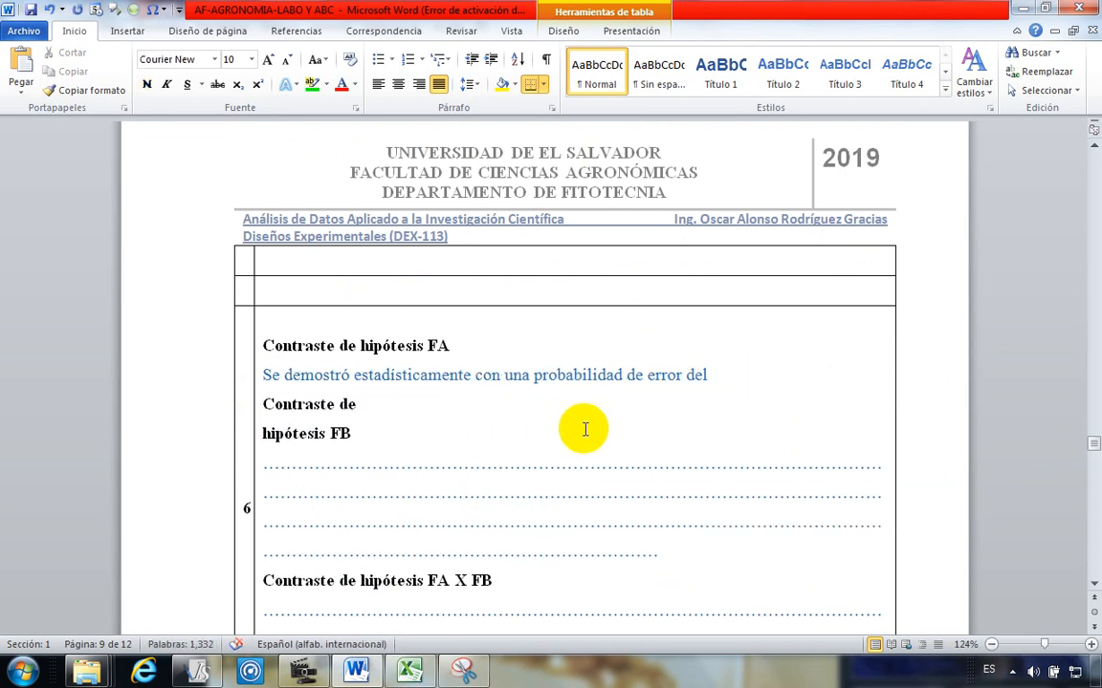
key("Return")
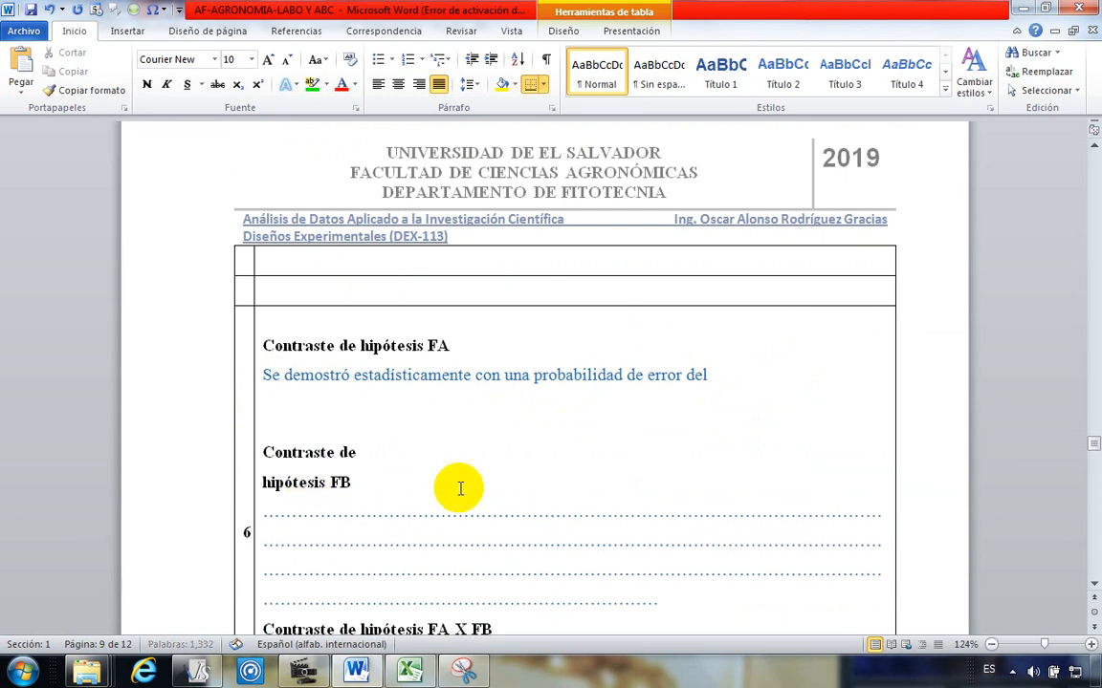
Step: Copy "Se demostró estadísticamente con una probabilidad de error del 9.31% > a 5%" from the Factor A reading over the FA contrast sentence
scroll(460, 448, "up", 5)
scroll(460, 447, "up", 5)
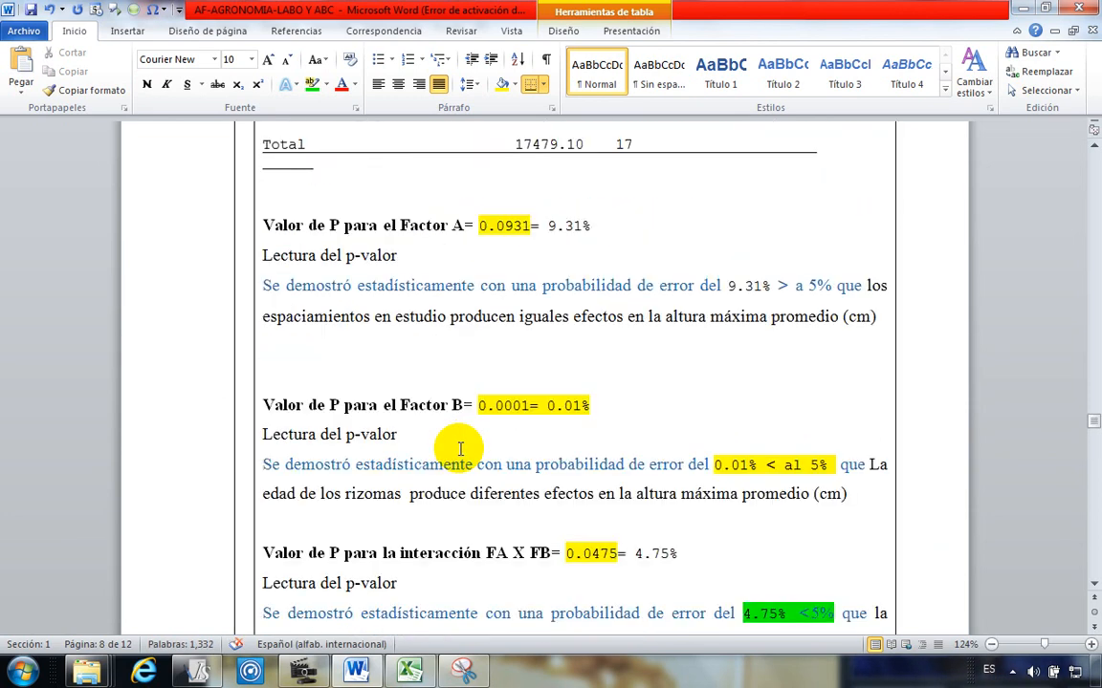
left_click(729, 283)
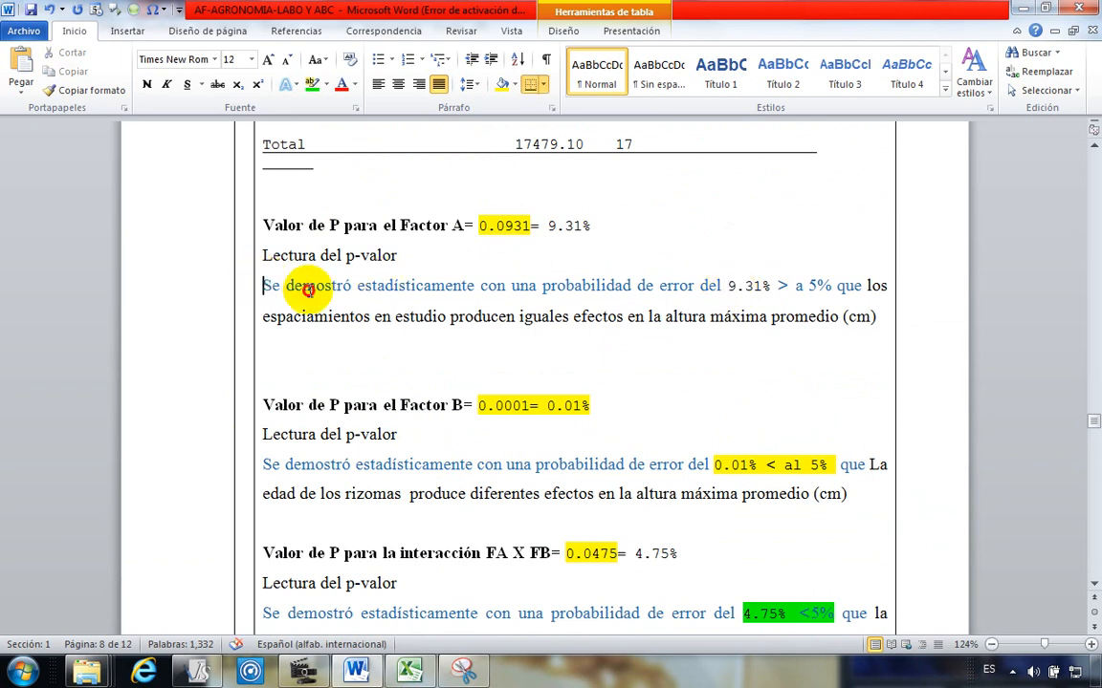
left_click_drag(263, 285, 799, 283)
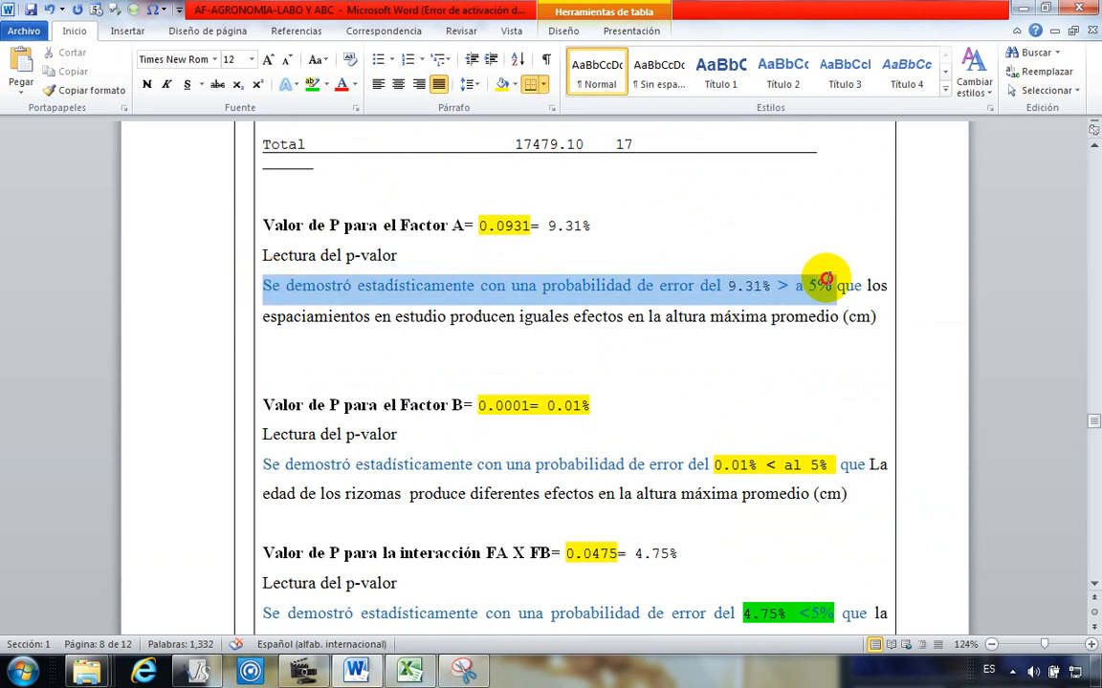
scroll(399, 462, "down", 6)
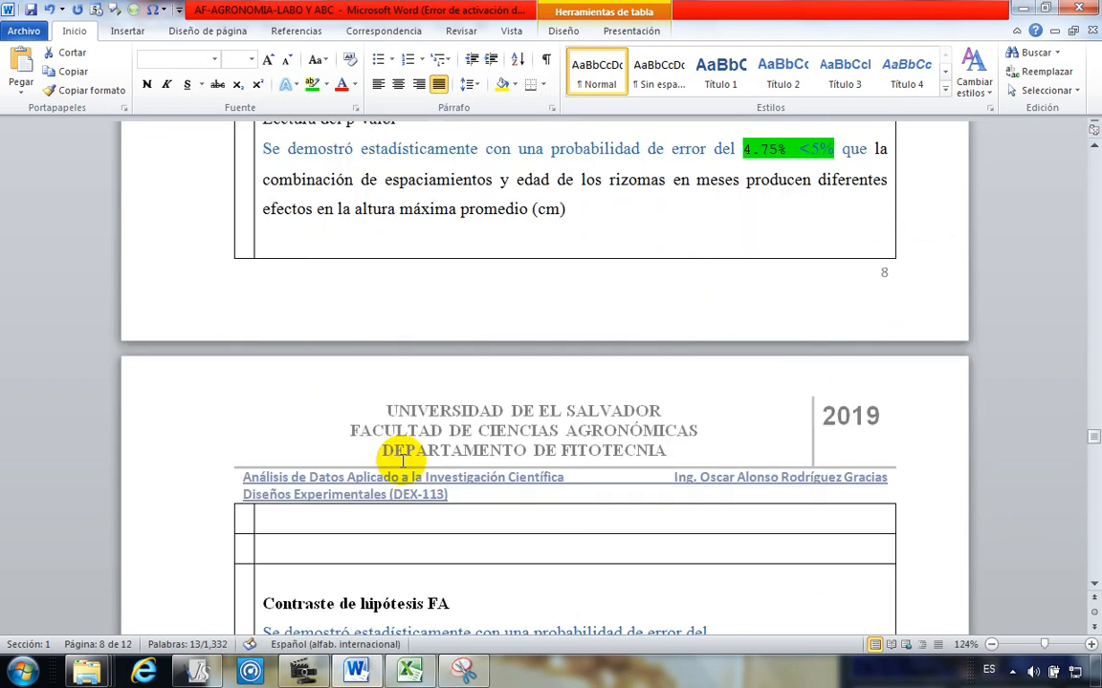
scroll(402, 462, "down", 3)
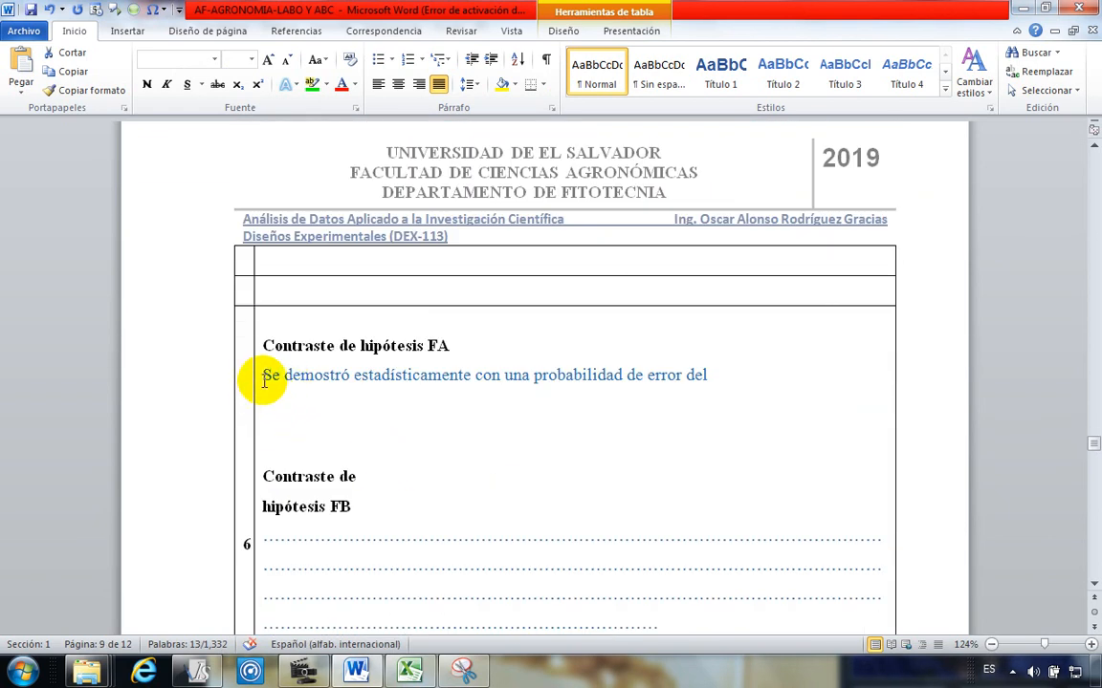
left_click_drag(263, 379, 725, 382)
key("ctrl+v")
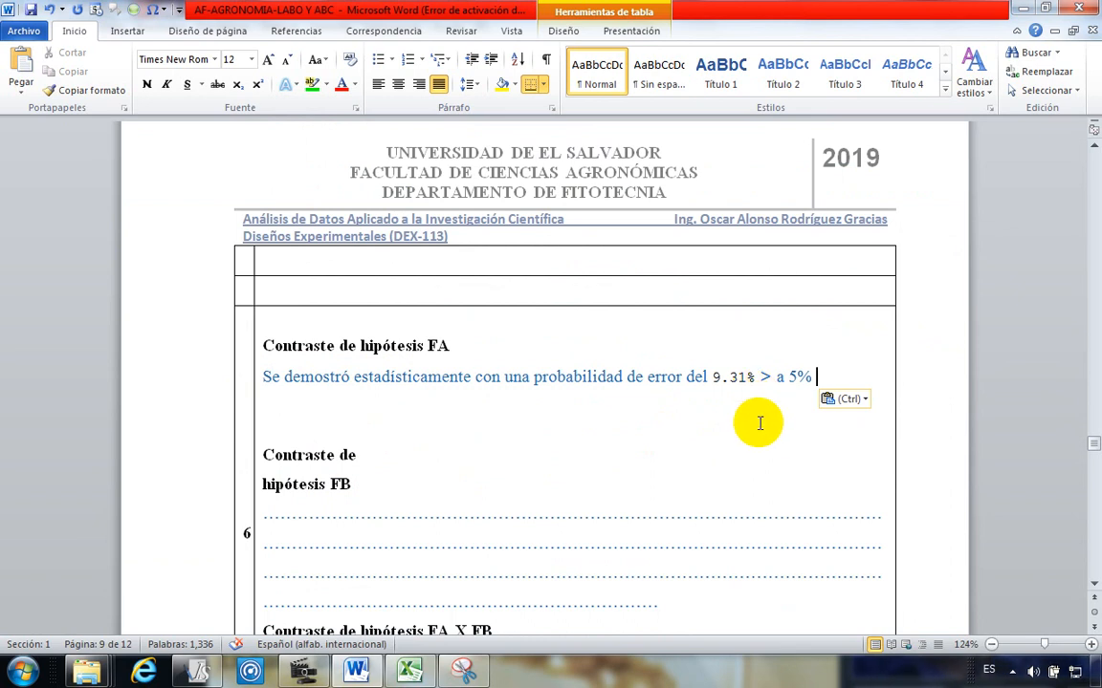
Step: Complete the FA contrast sentence with "que se hacepta la hipostesis nula."
type("cepta la hipostesis nula")
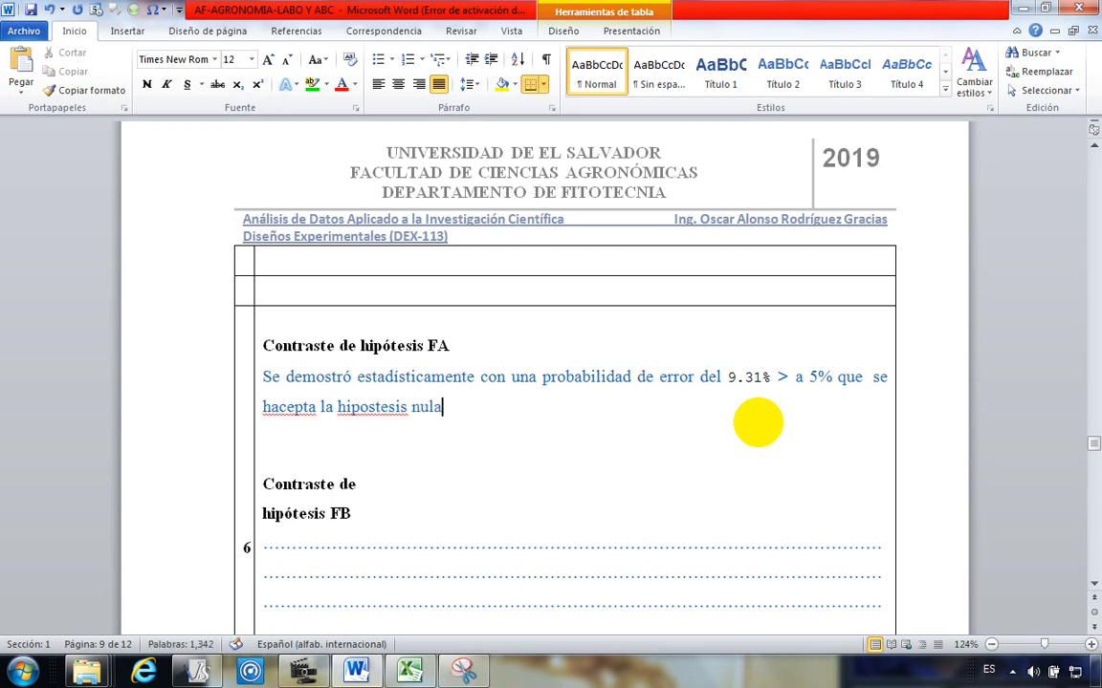
key("Menu")
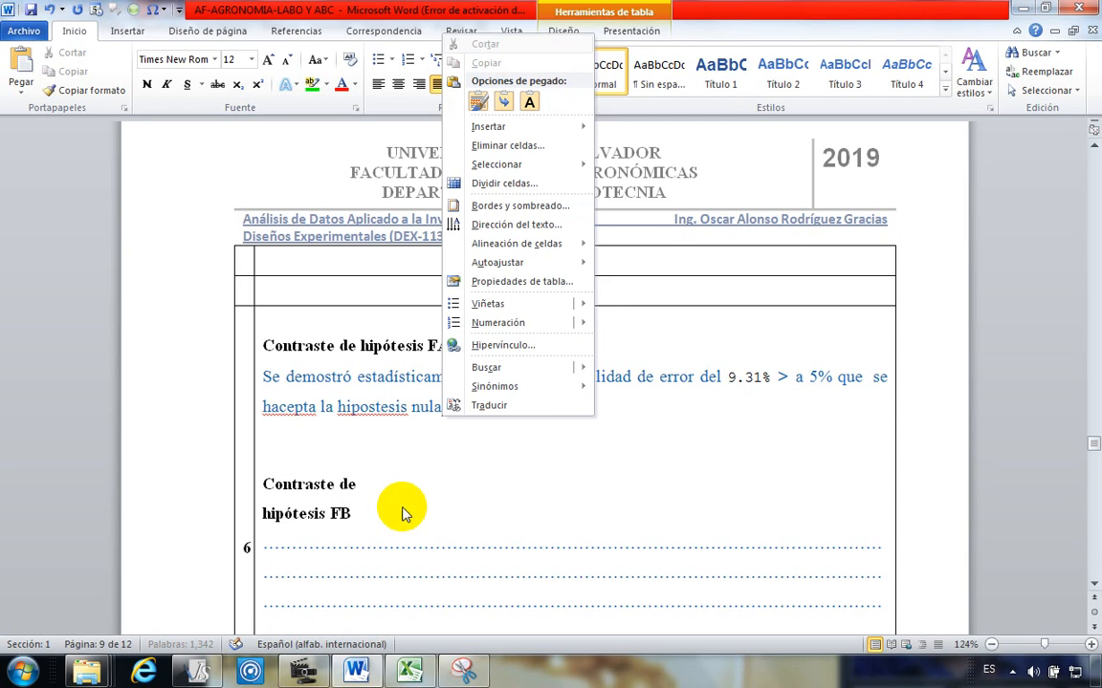
left_click(524, 419)
type(".")
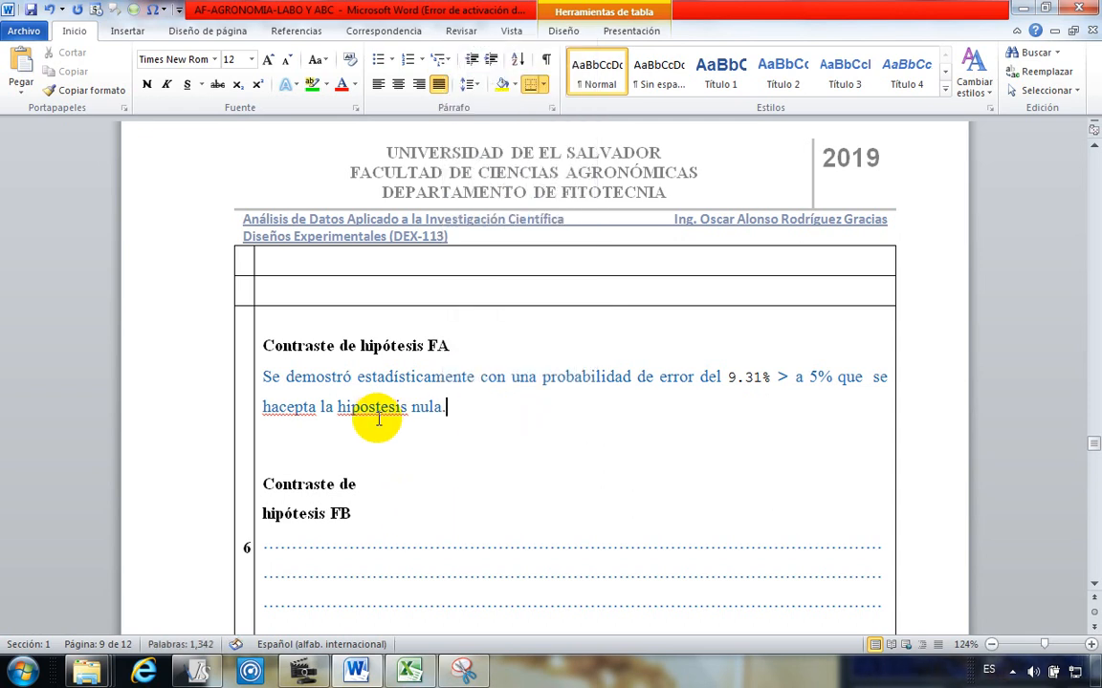
Step: Correct the misspelled words in the FA contrast to "hipótesis" and "acepta"
right_click(378, 409)
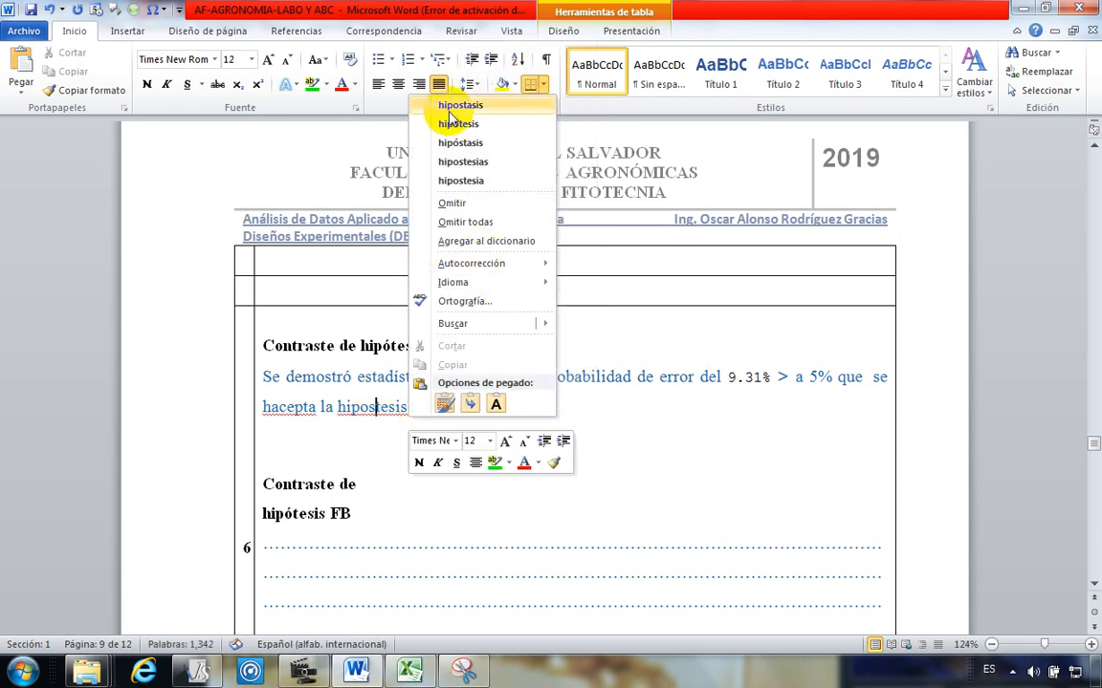
left_click(380, 407)
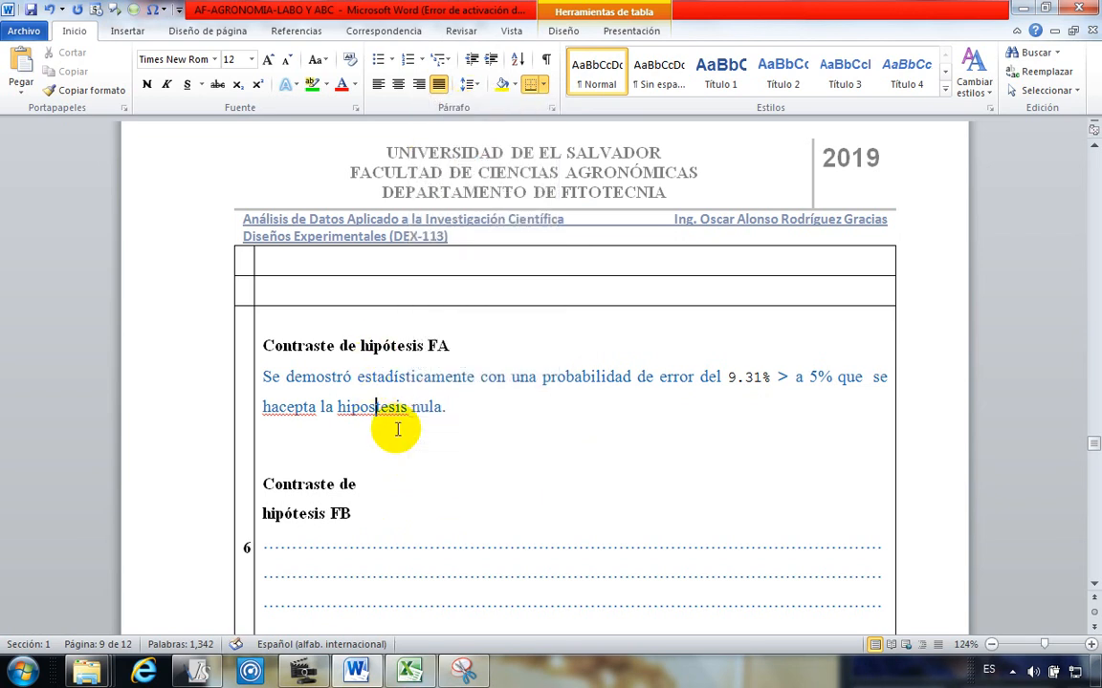
left_click(374, 414)
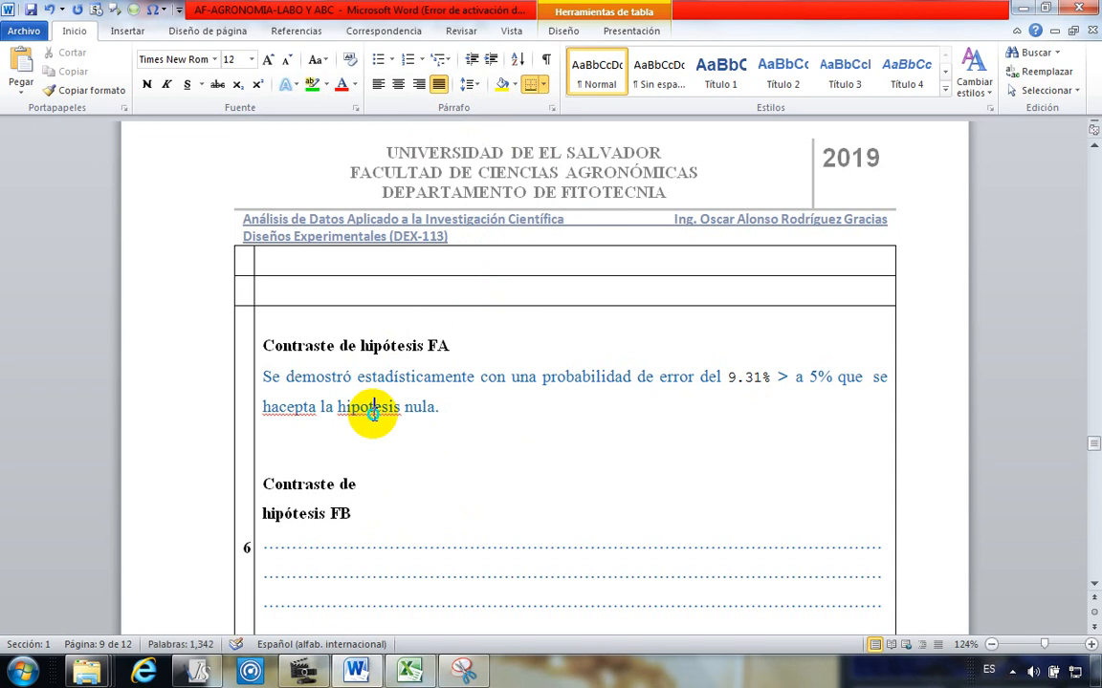
right_click(373, 411)
left_click(451, 182)
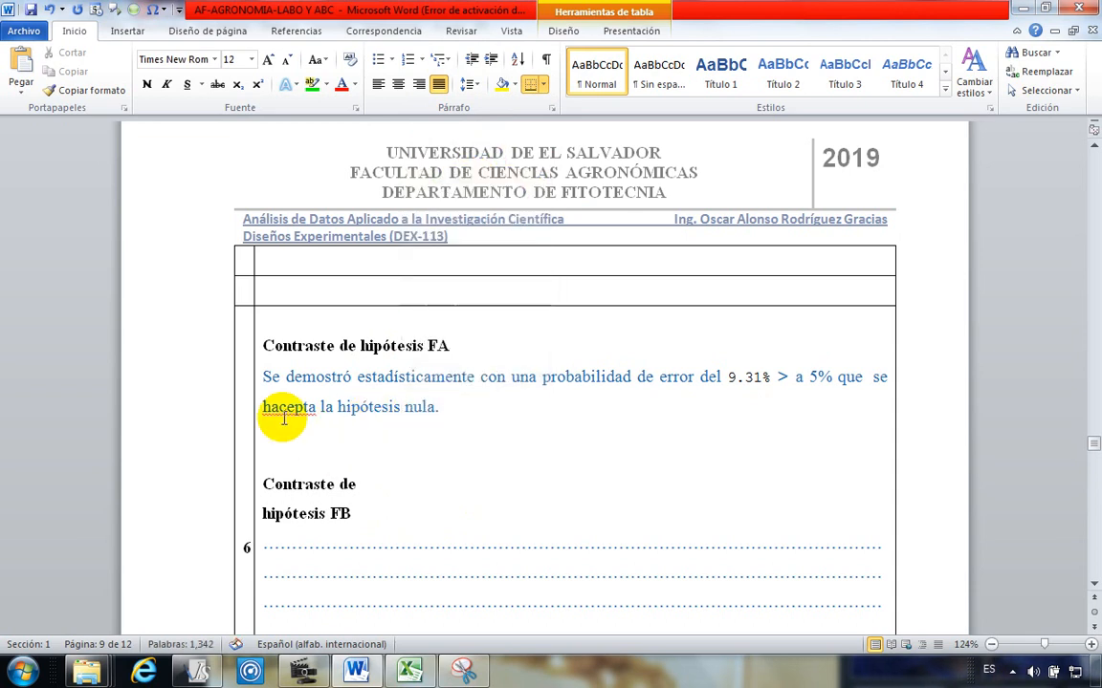
right_click(283, 412)
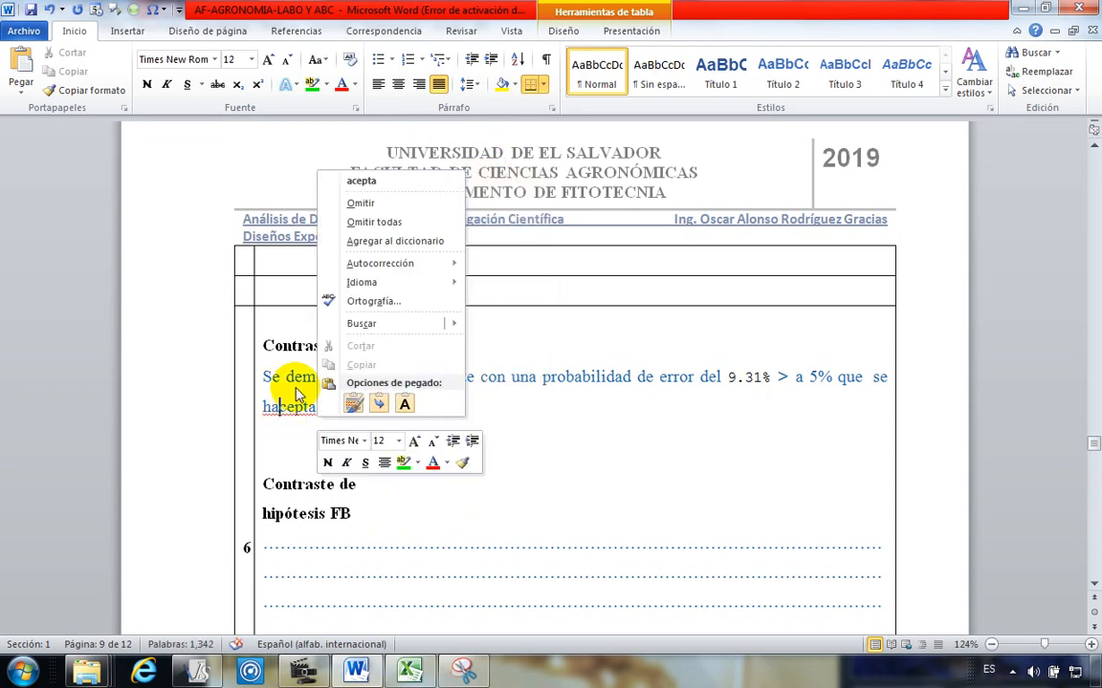
left_click(361, 174)
left_click_drag(472, 411, 283, 388)
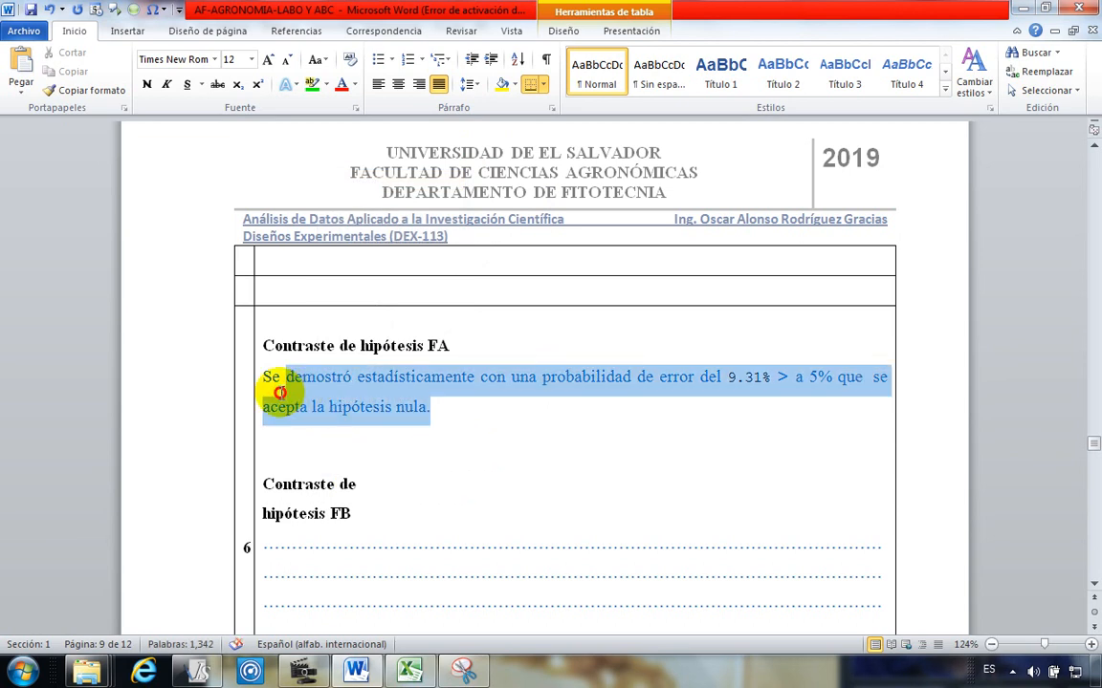
left_click(502, 426)
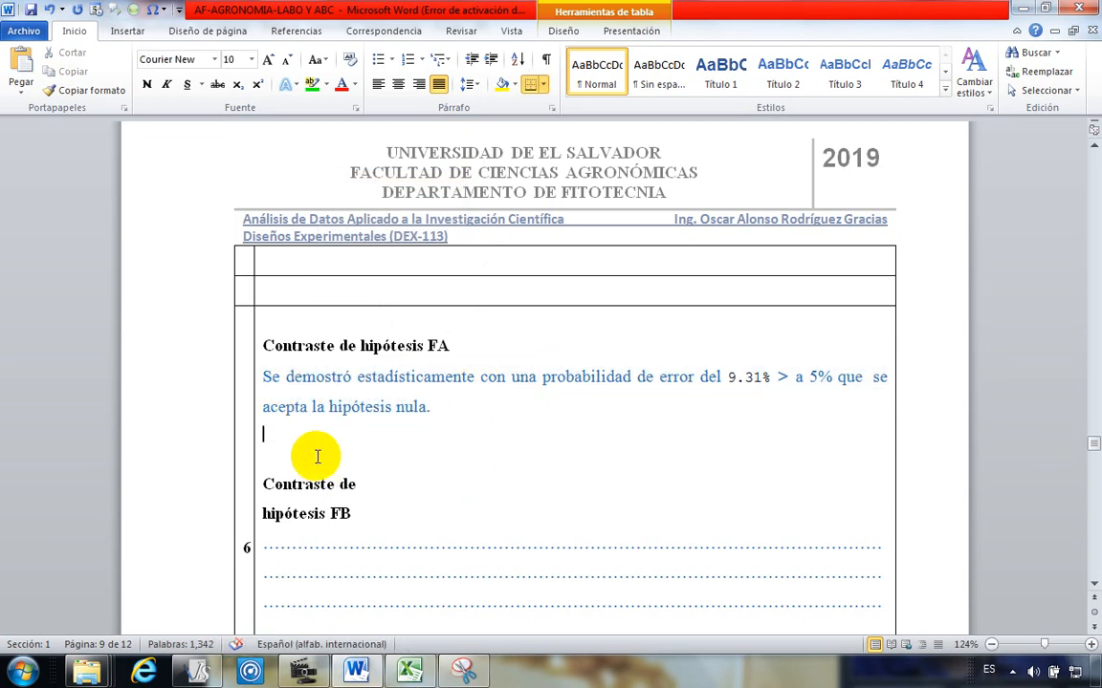
Step: Review the factor interaction graph, the ANVA table and the p-value readings, then the remaining contrast and decision sections
scroll(325, 445, "up", 15)
scroll(387, 428, "up", 12)
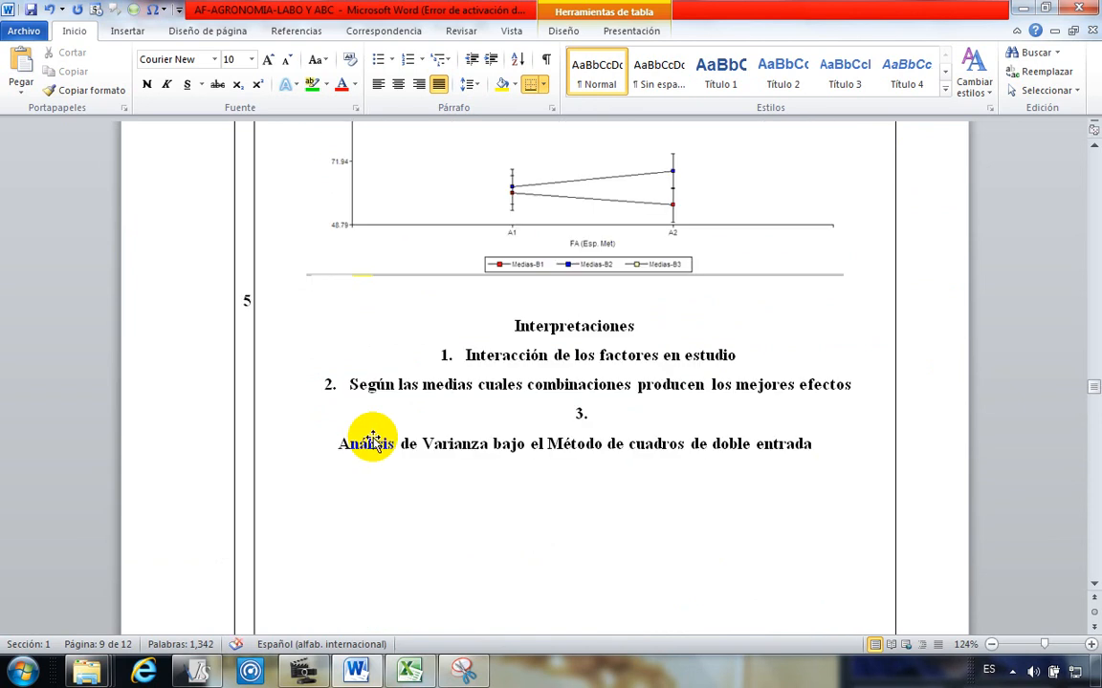
scroll(485, 445, "down", 2)
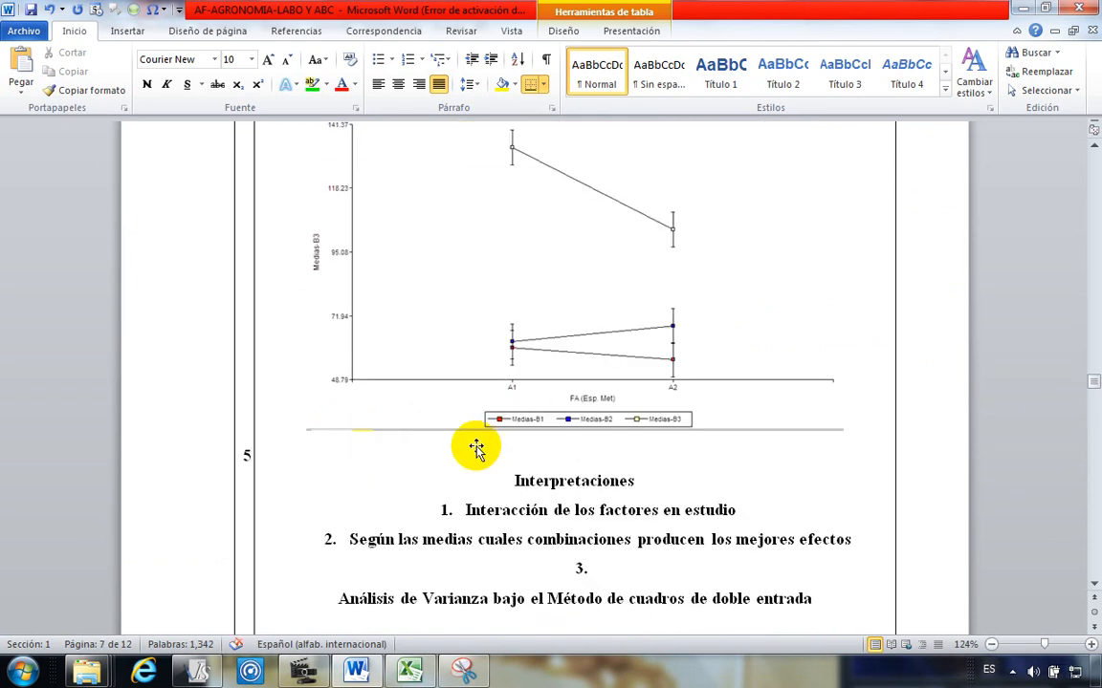
scroll(478, 447, "up", 2)
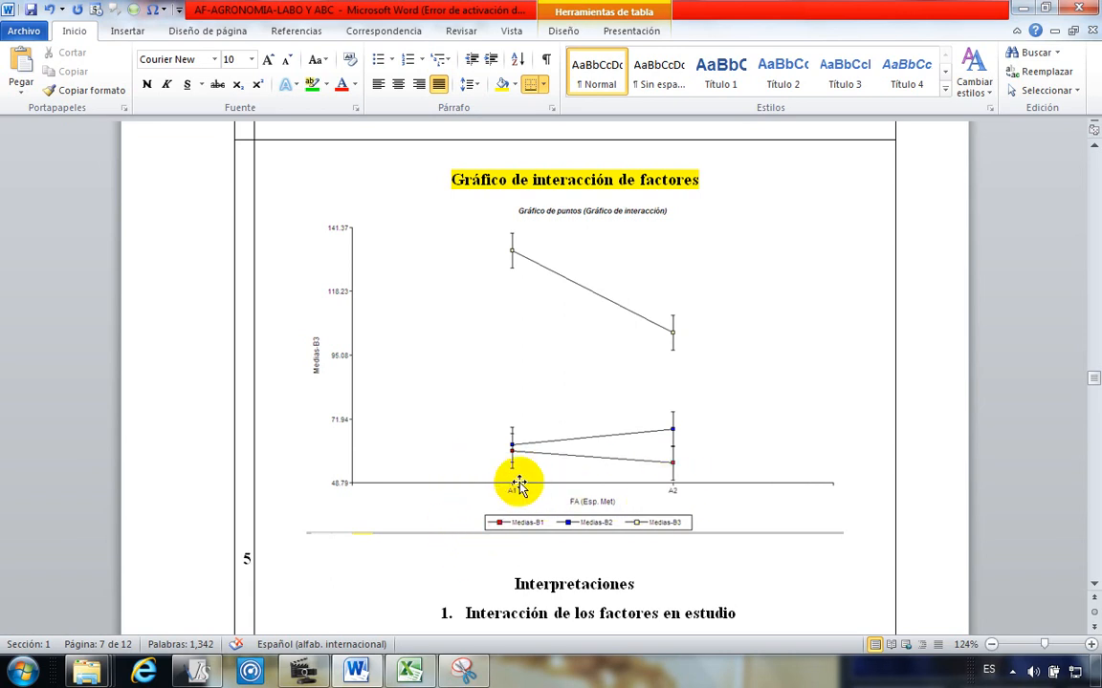
scroll(517, 485, "down", 20)
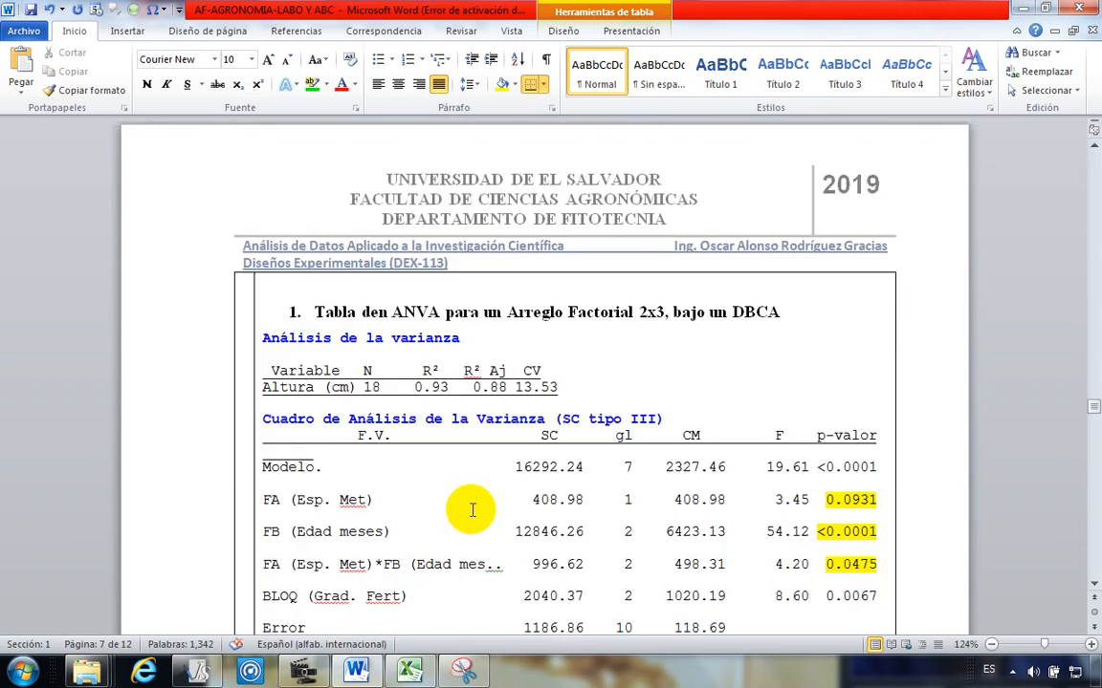
scroll(473, 511, "down", 15)
left_click(544, 241)
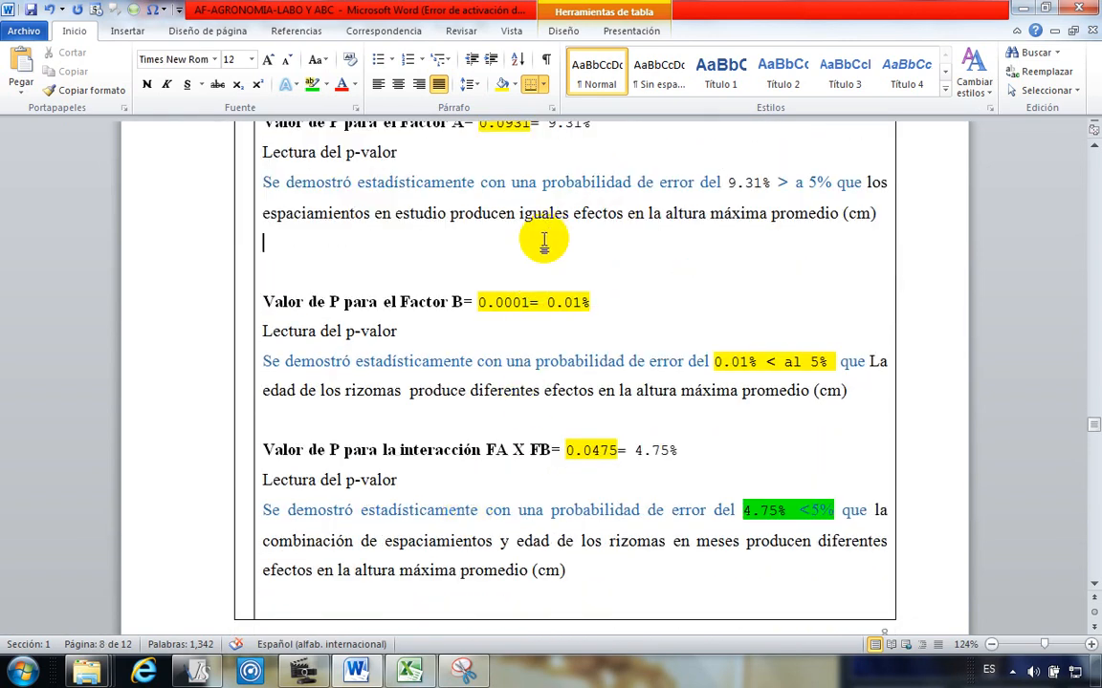
scroll(544, 241, "up", 20)
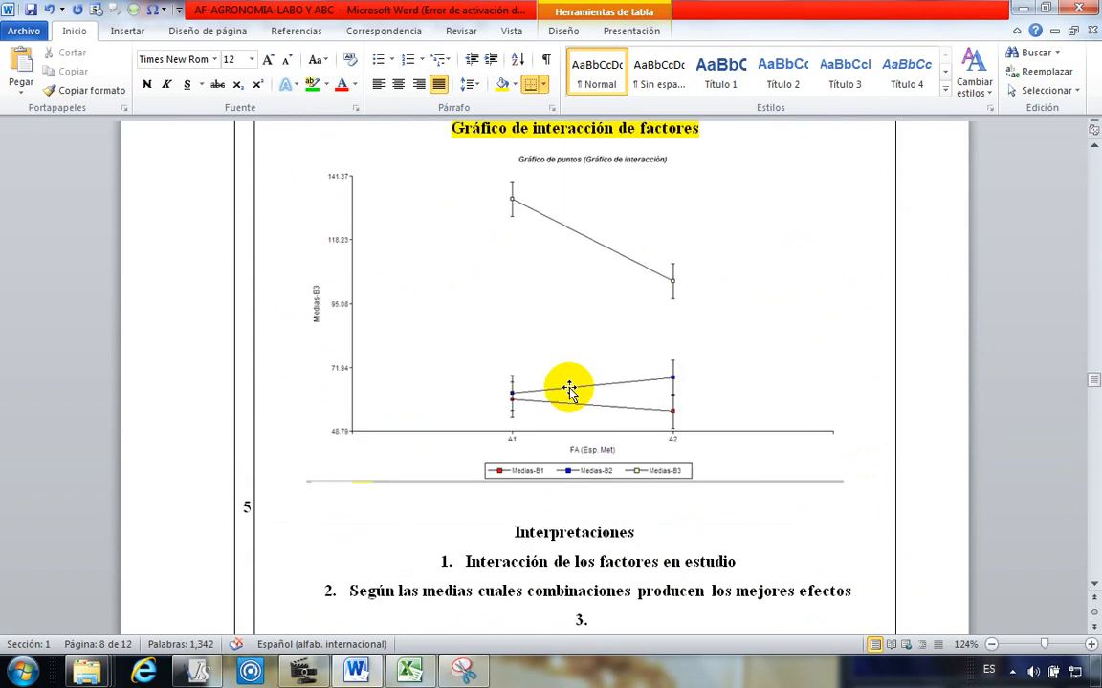
scroll(569, 390, "up", 2)
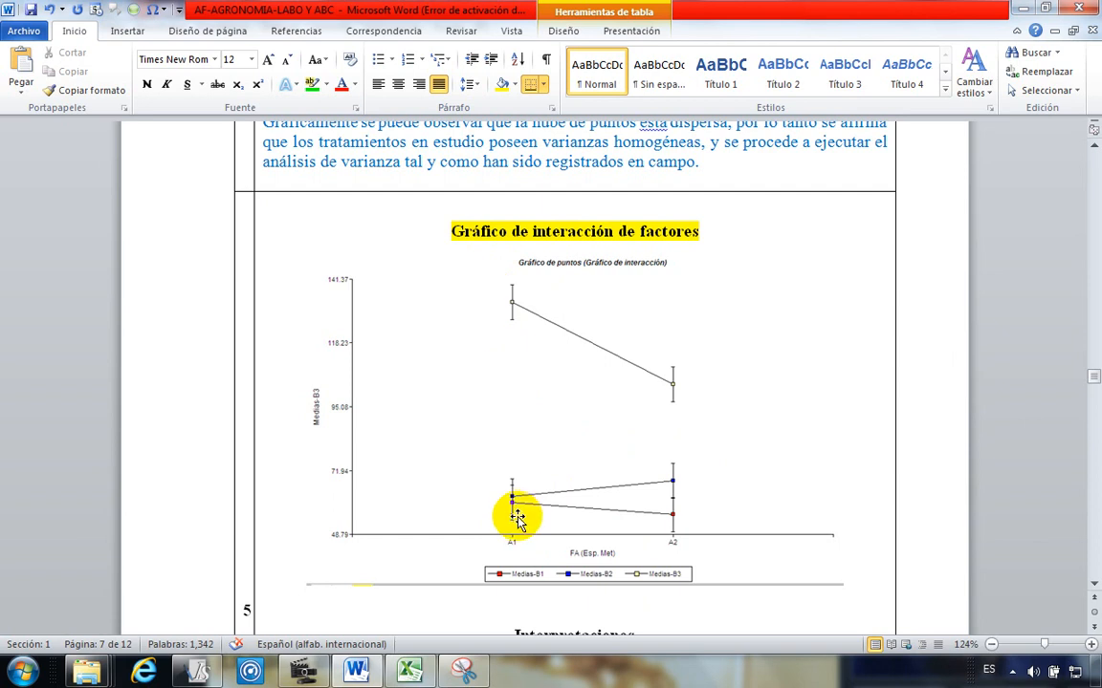
scroll(517, 507, "down", 15)
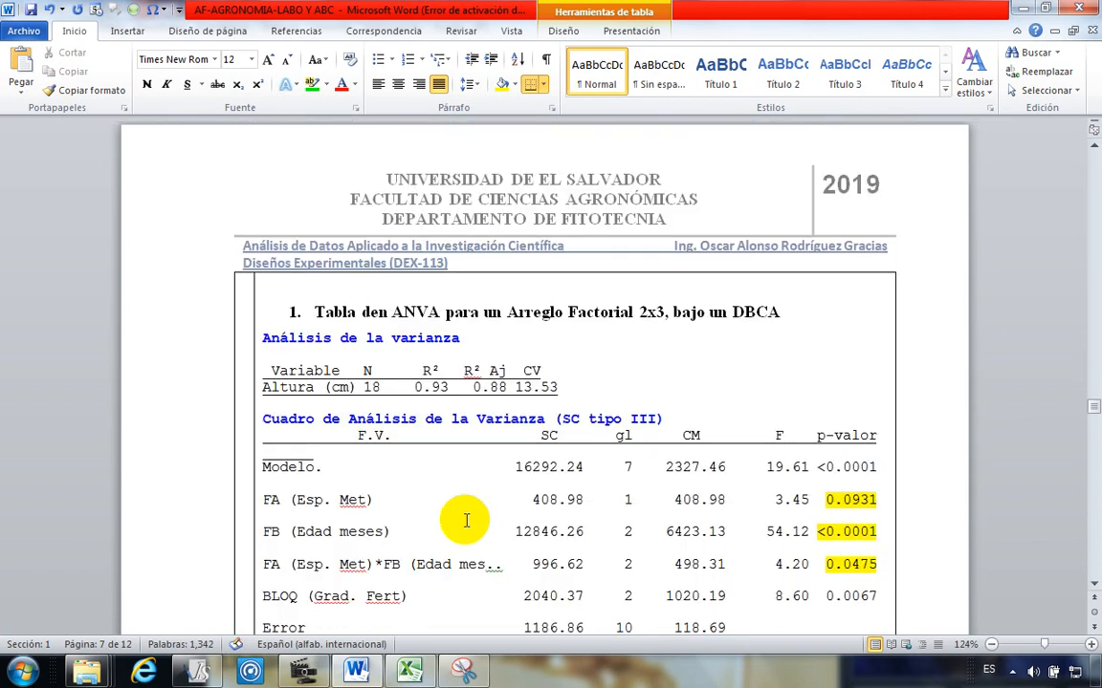
scroll(467, 520, "down", 20)
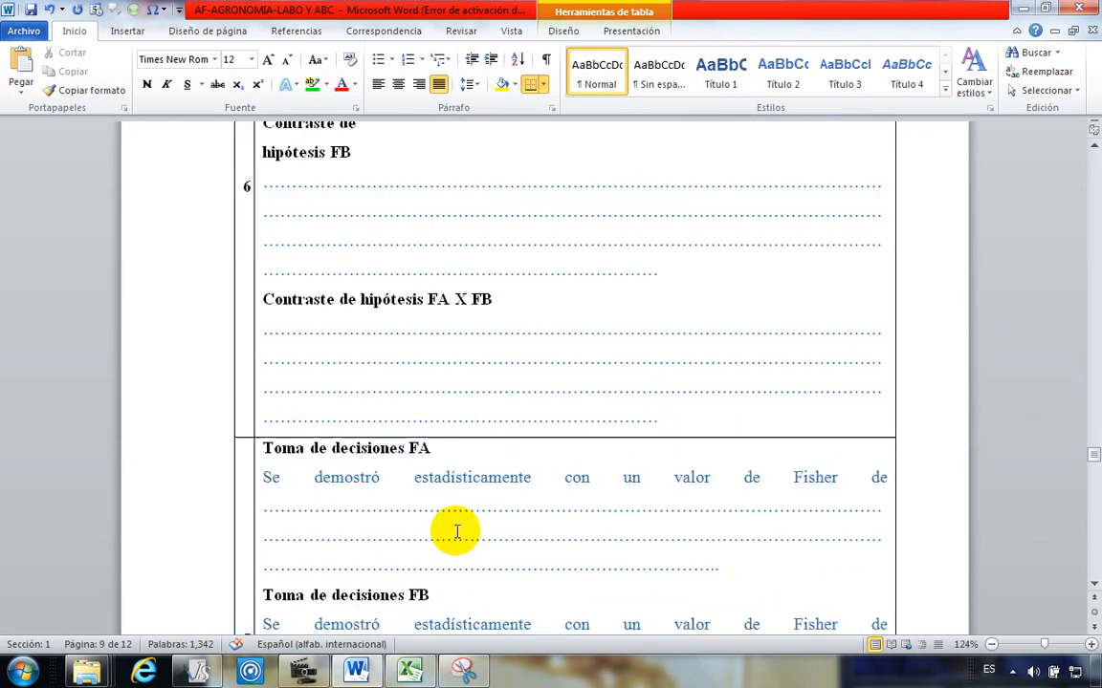
scroll(457, 531, "down", 10)
scroll(448, 521, "up", 6)
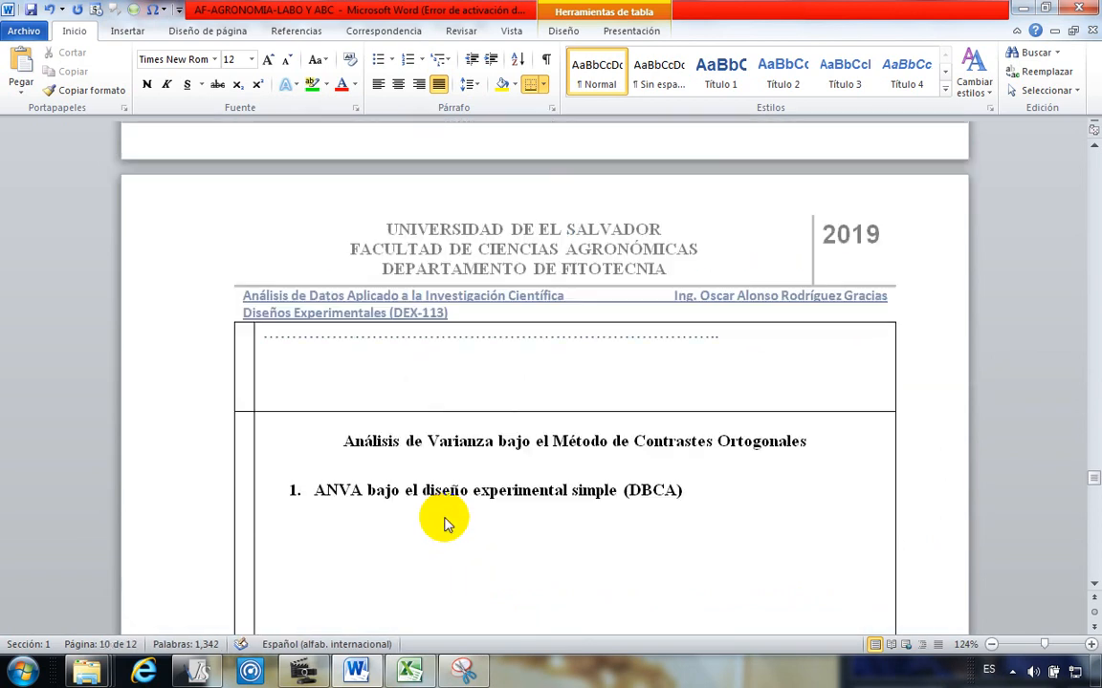
Step: Replace "Se demostró estadísticamente con una probabilidad de error del" in the FA contrast with "Con un p-valor de"
scroll(469, 516, "up", 9)
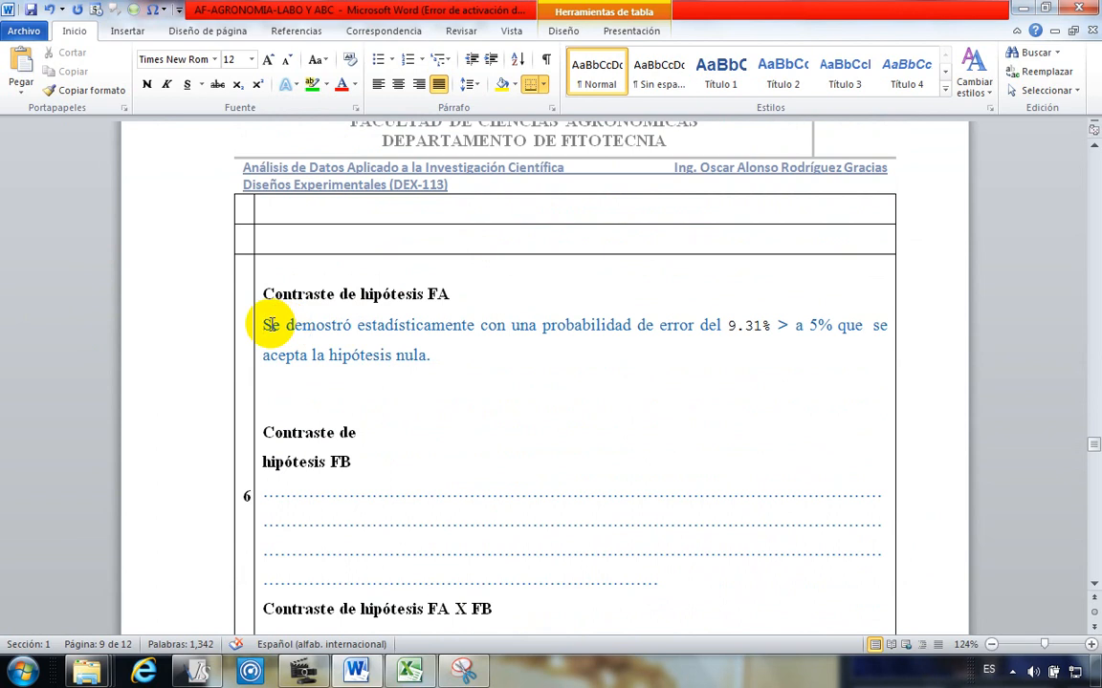
left_click_drag(268, 324, 726, 325)
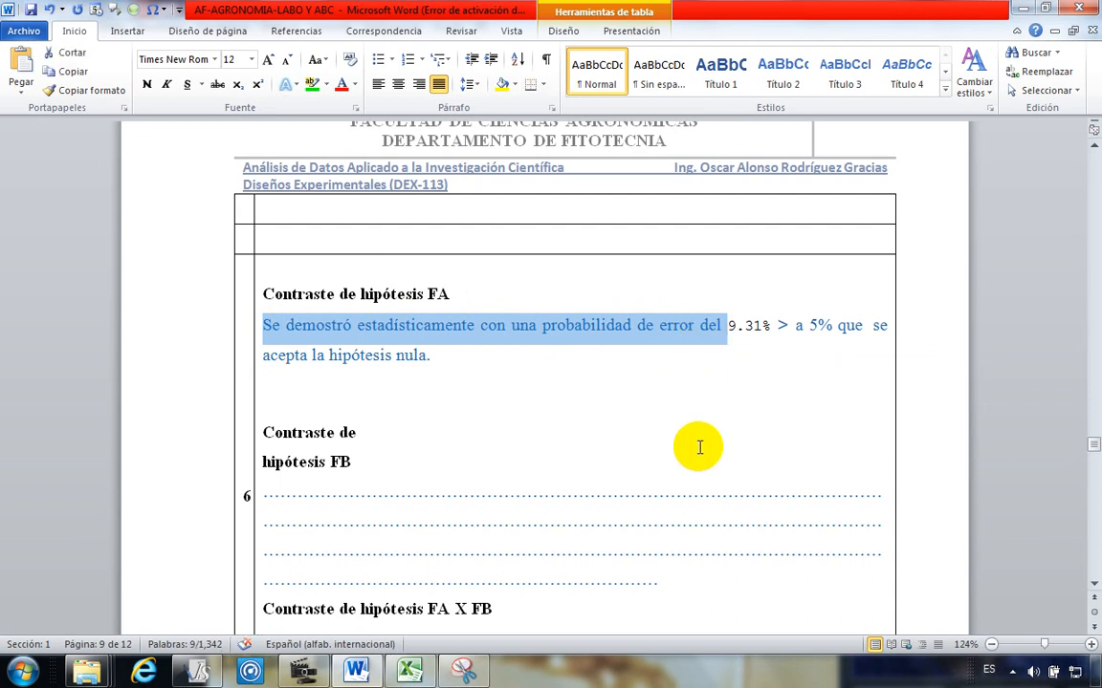
type("Con un ")
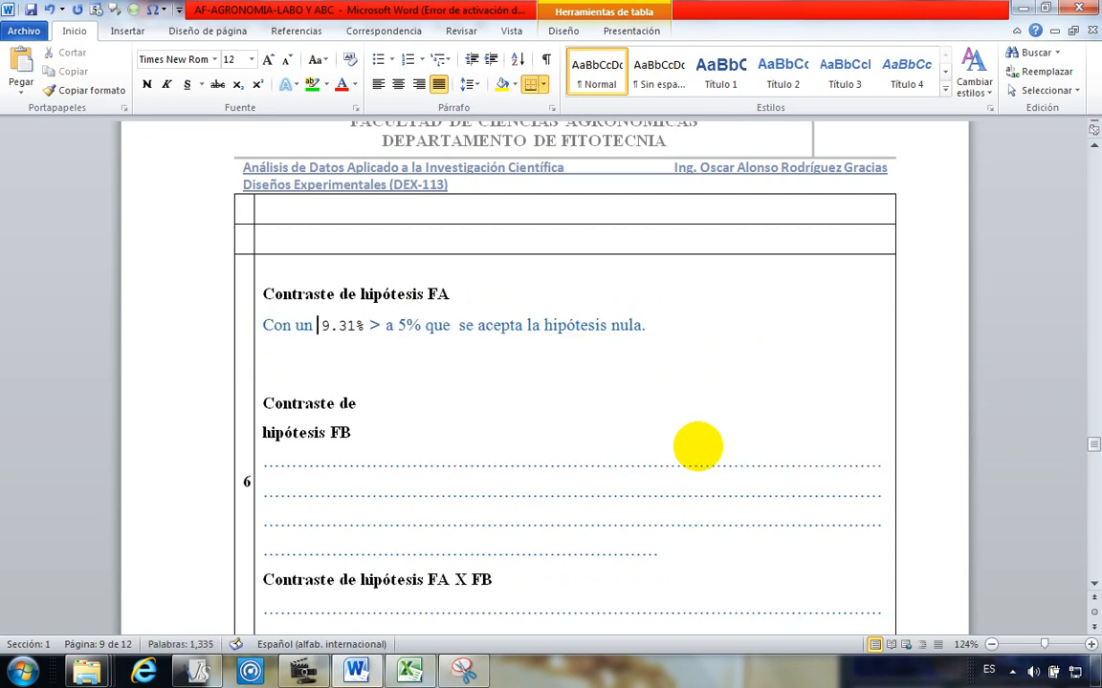
type("p -")
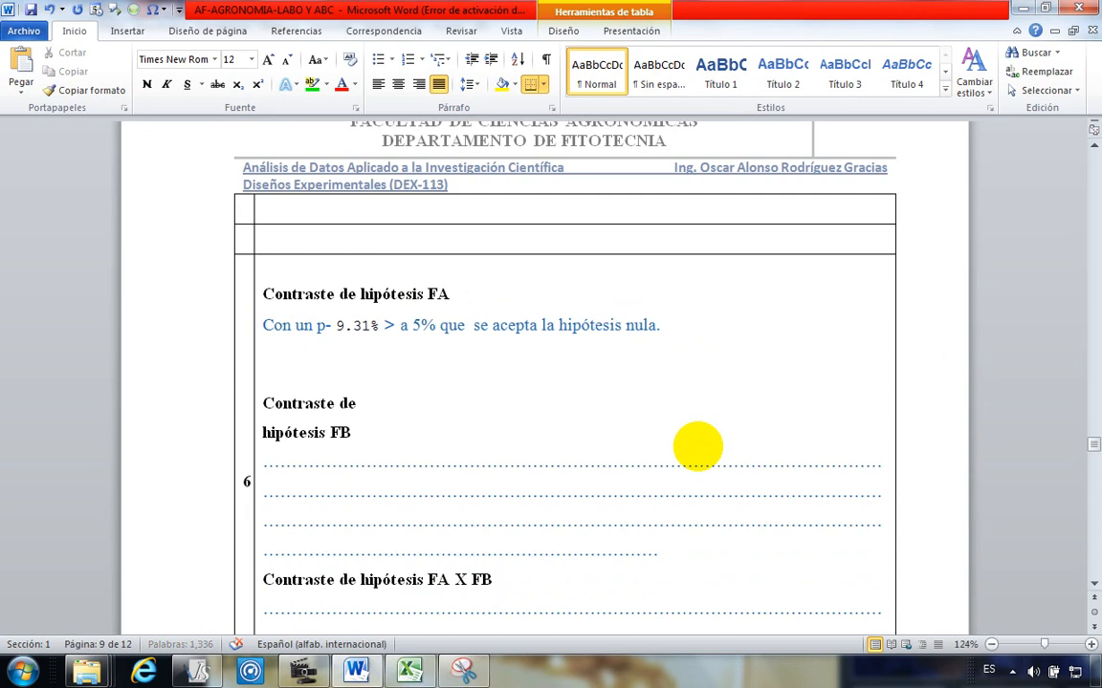
type("valor d")
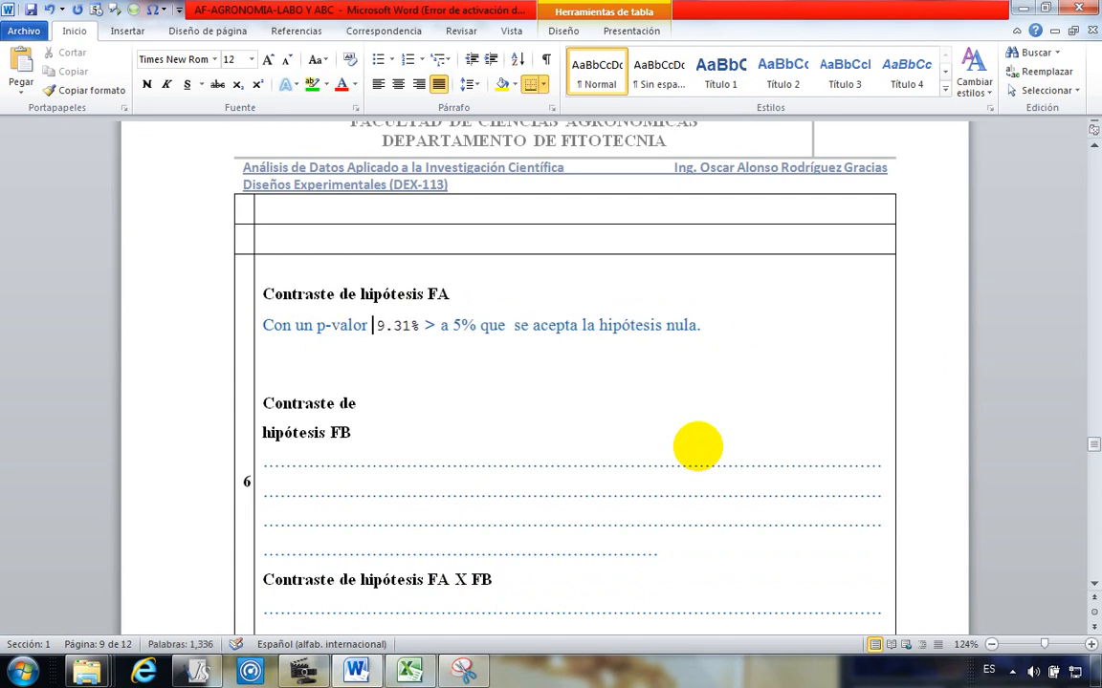
type("e")
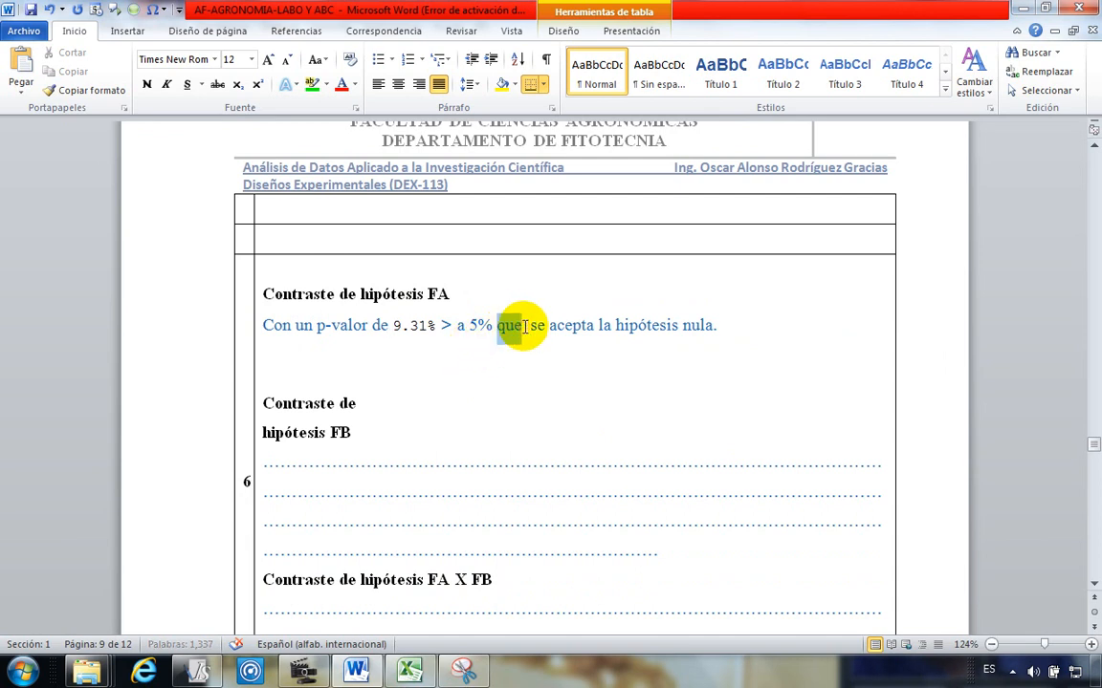
Step: Remove "que" from the FA contrast sentence and join the split heading "Contraste de hipótesis FB" onto one line
key("Delete")
left_click(756, 316)
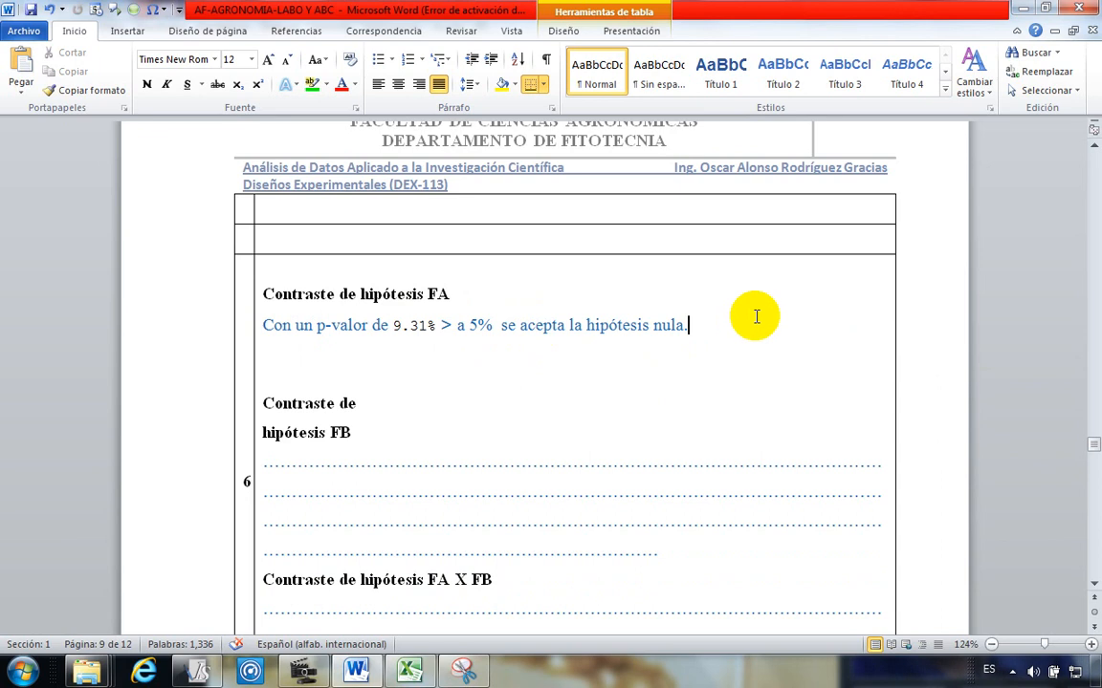
scroll(340, 438, "down", 2)
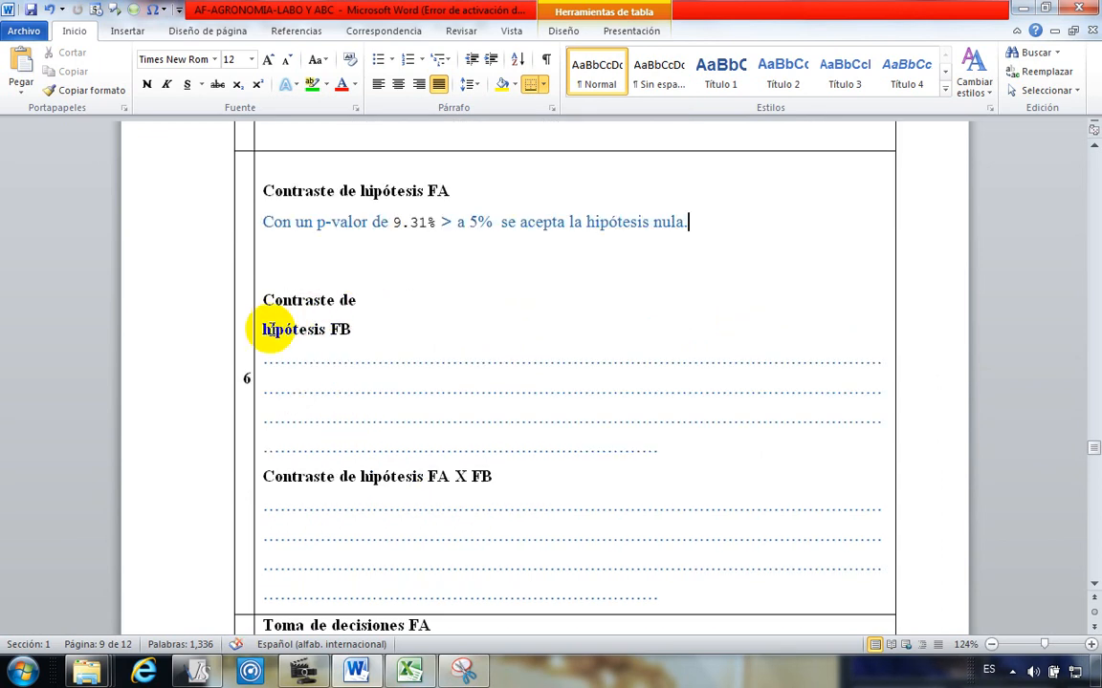
key("BackSpace")
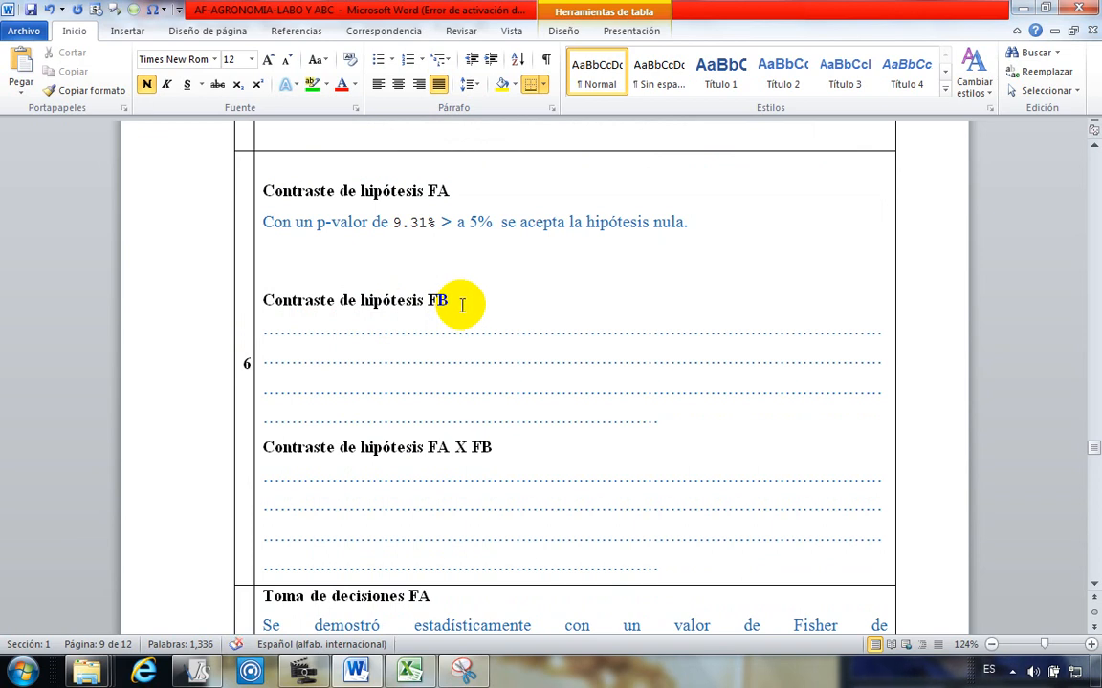
Step: Look over the FA, FB and FA X FB decision sections and the heading and first item of the orthogonal contrasts section
scroll(506, 360, "down", 3)
scroll(541, 327, "down", 2)
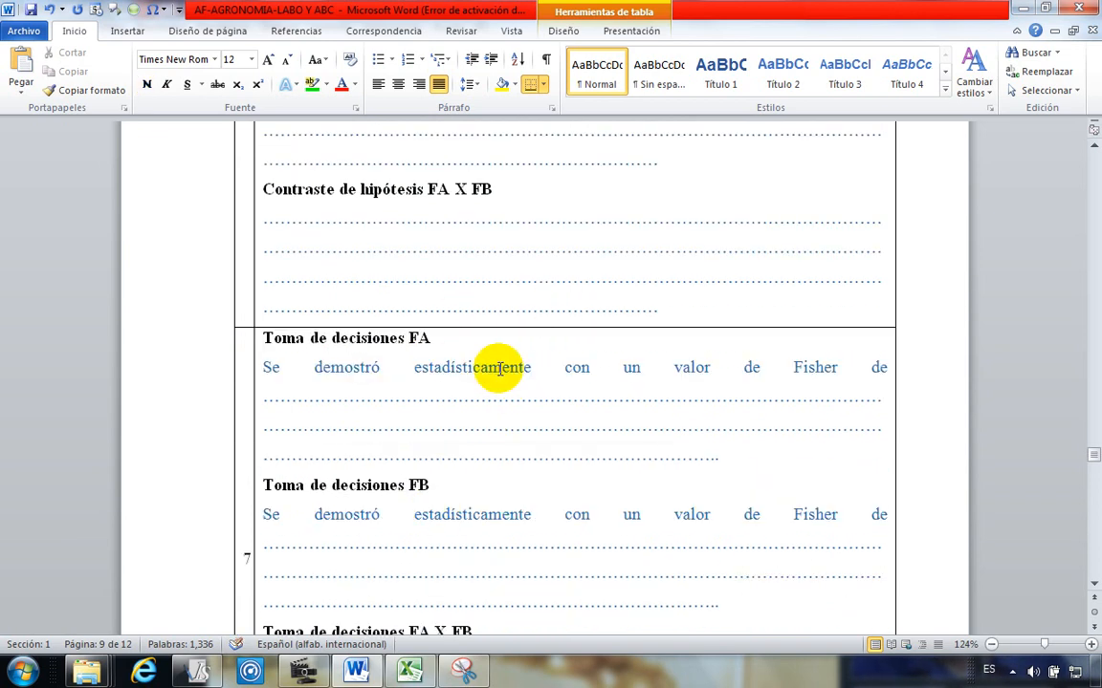
scroll(488, 373, "down", 2)
left_click(463, 239)
scroll(449, 249, "down", 2)
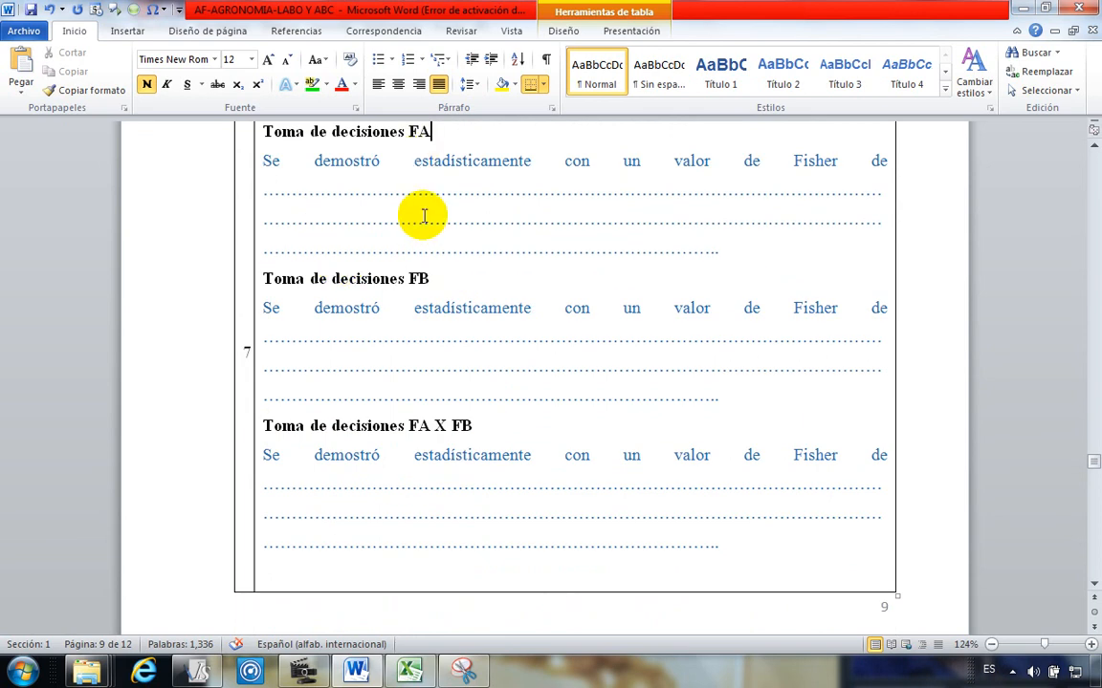
scroll(421, 210, "up", 1)
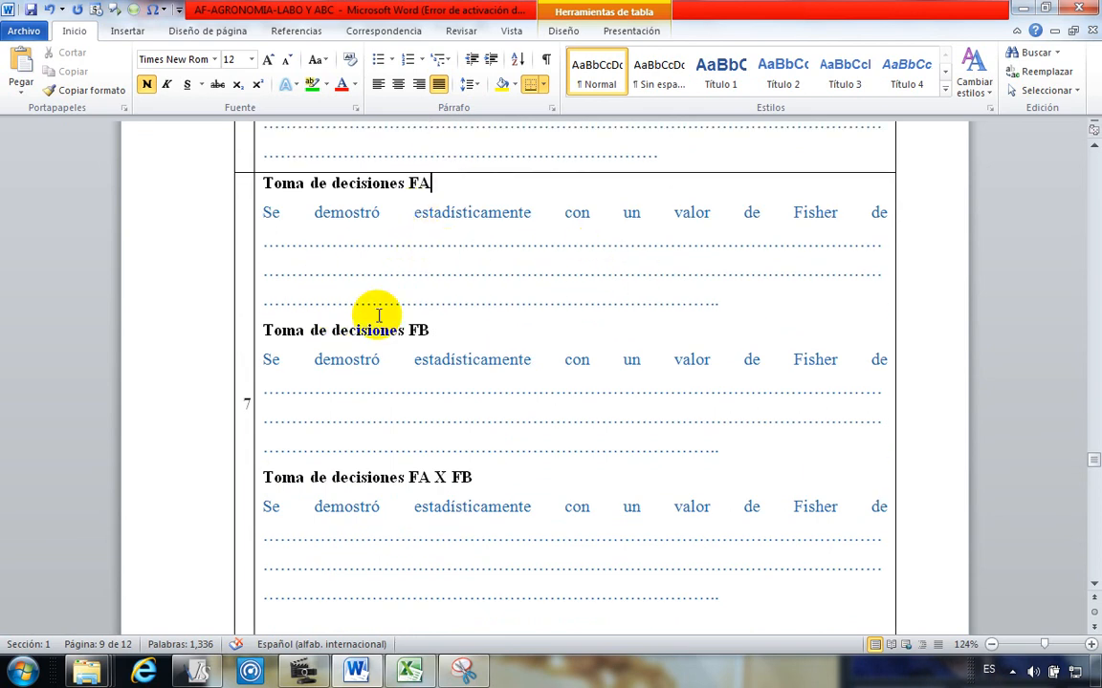
scroll(379, 315, "down", 13)
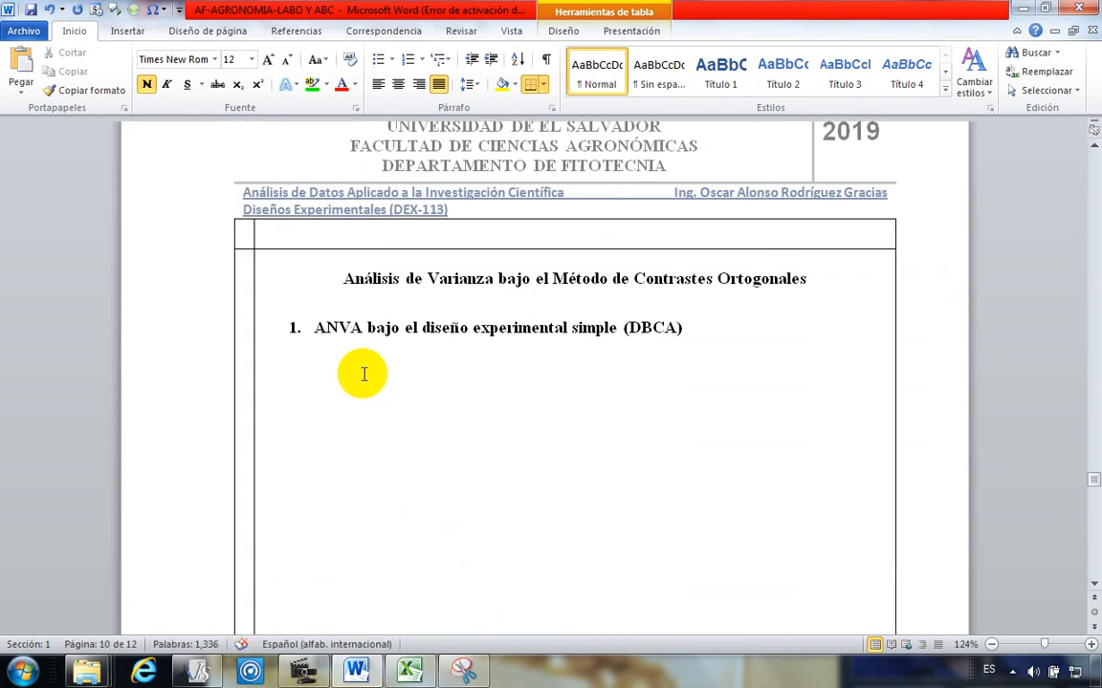
scroll(382, 286, "up", 2)
left_click_drag(343, 382, 399, 381)
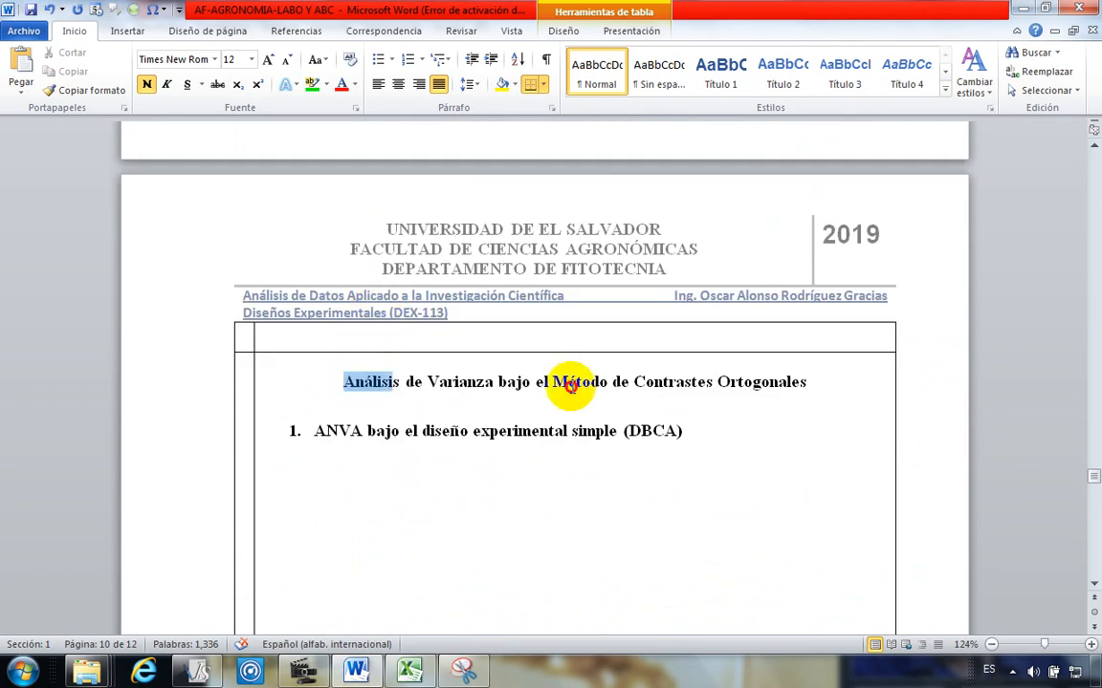
left_click_drag(570, 386, 767, 401)
left_click(491, 502)
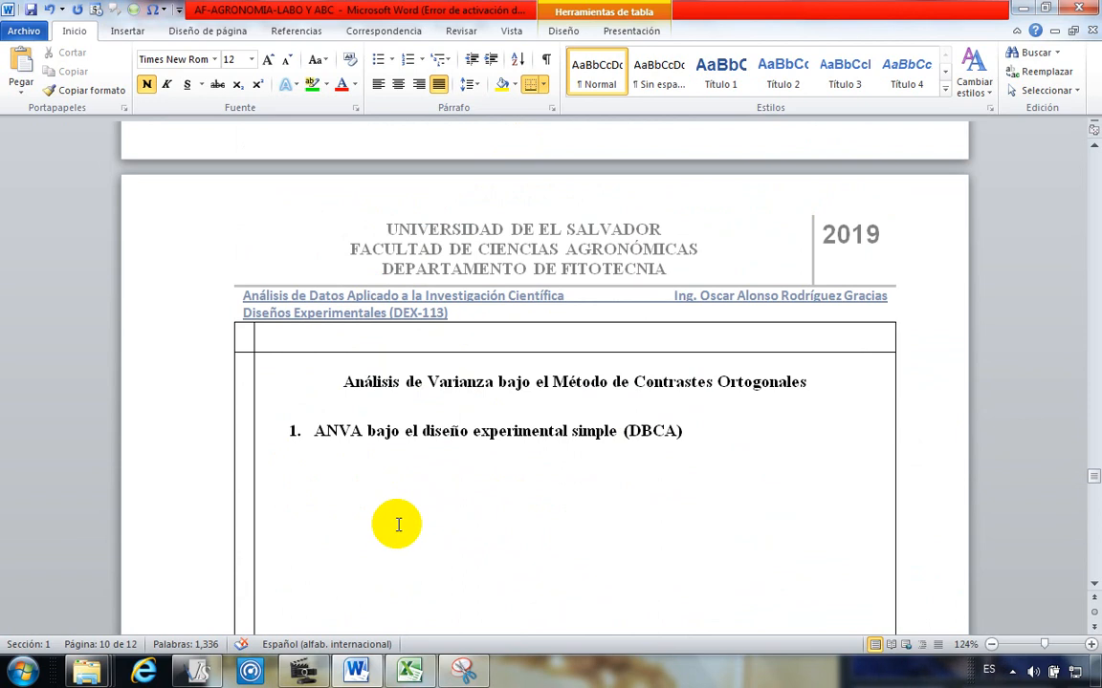
Step: Delete the list item "ANVA bajo el diseño experimental simple (DBCA)" and the blank lines above the 2x3 factorial ANVA table item
scroll(398, 524, "down", 1)
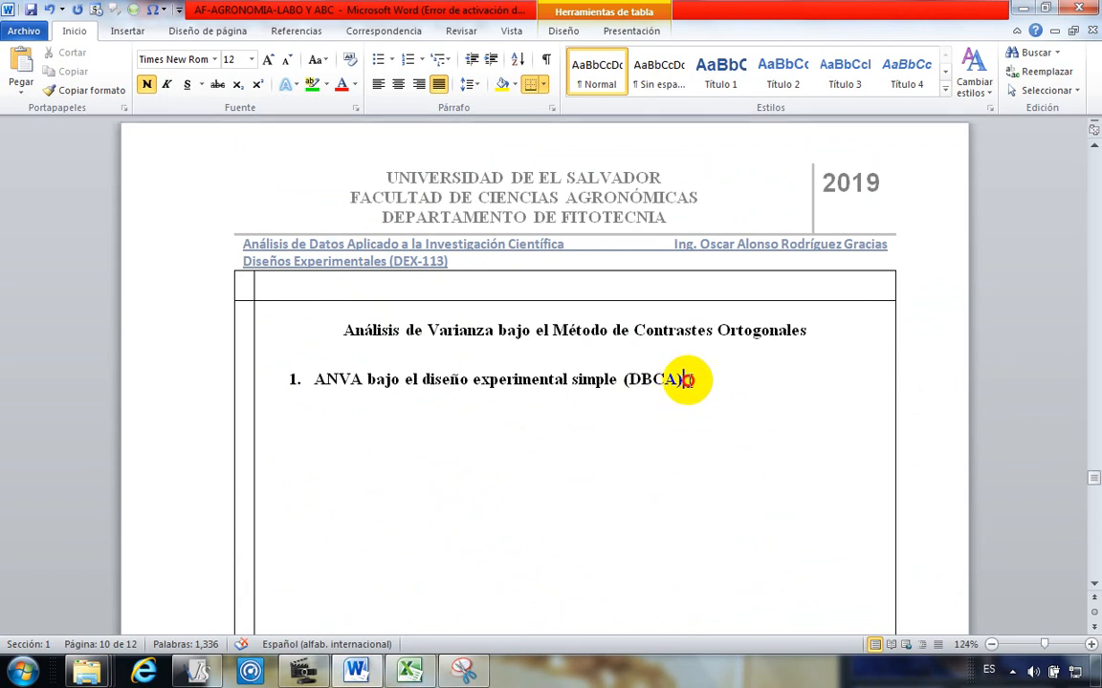
left_click_drag(688, 380, 315, 380)
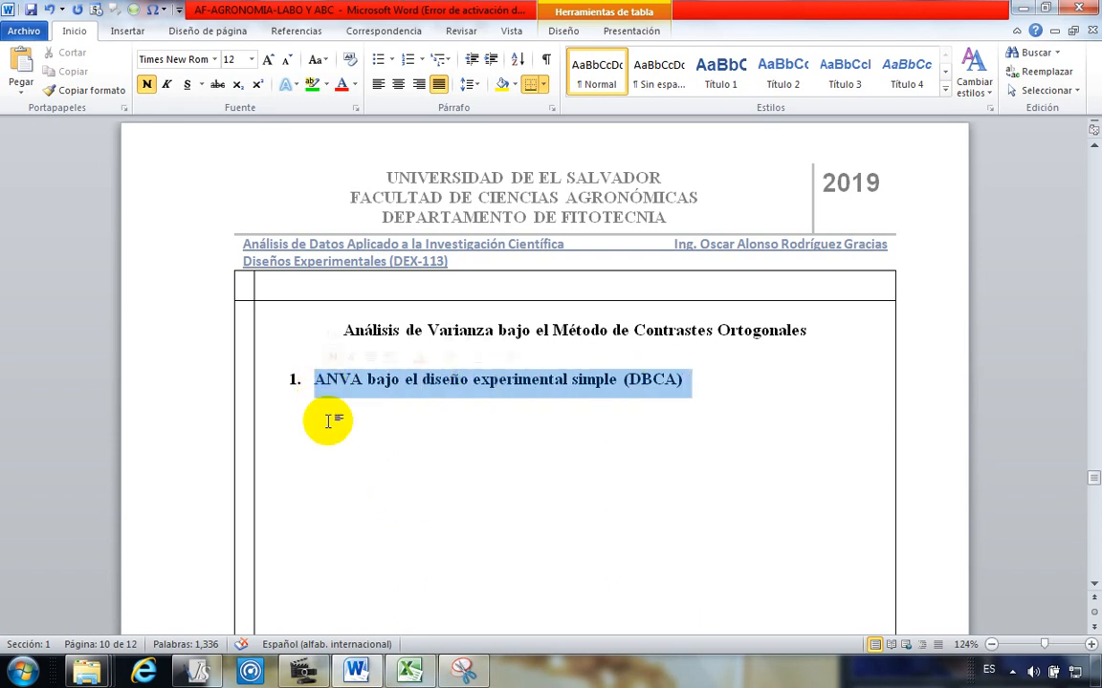
key("Delete")
left_click_drag(366, 562, 368, 583)
key("Delete")
key("BackSpace")
key("BackSpace")
key("BackSpace")
key("BackSpace")
key("BackSpace")
key("BackSpace")
key("BackSpace")
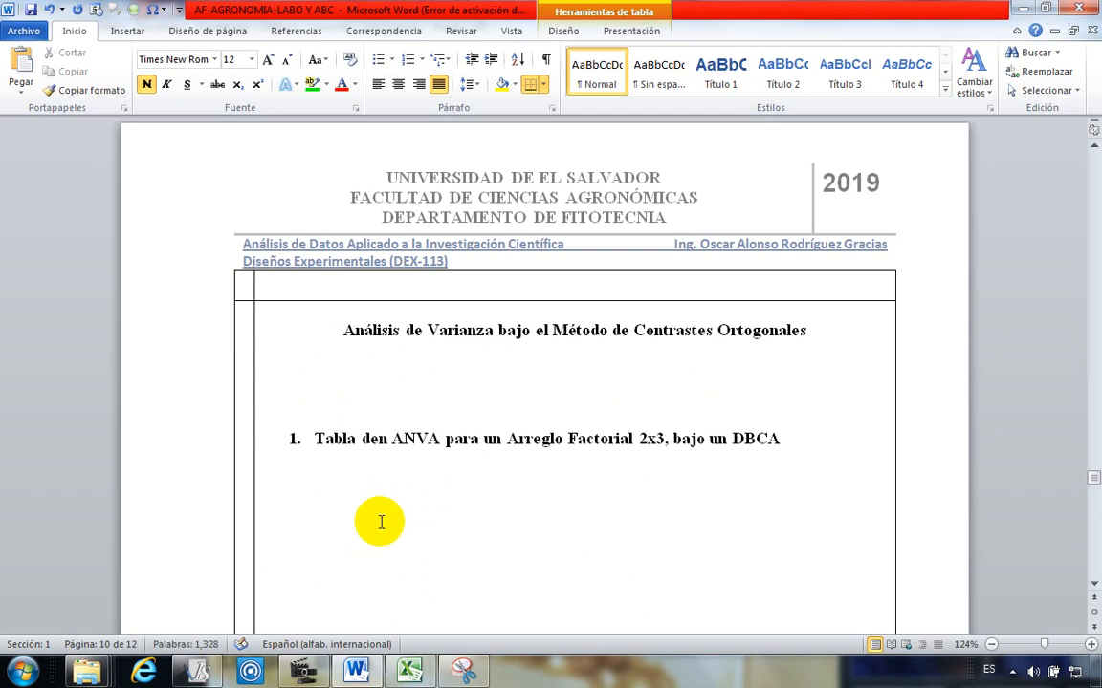
key("BackSpace")
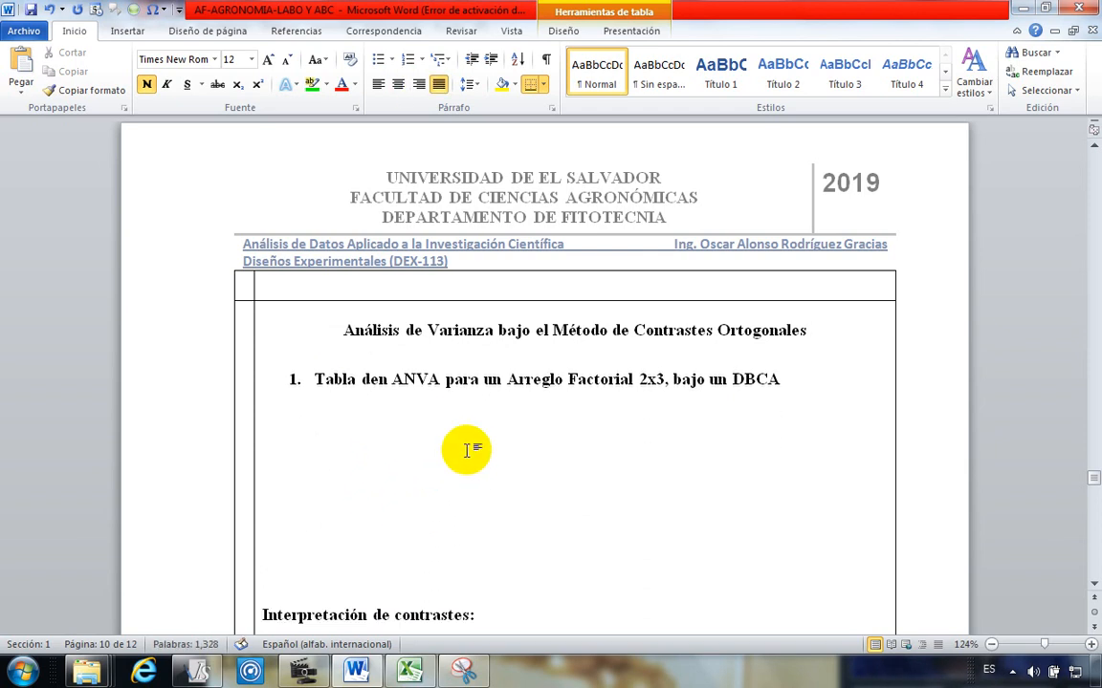
Step: Insert blank lines above the heading "Análisis de Varianza bajo el Método de Contrastes Ortogonales"
scroll(432, 438, "down", 2)
scroll(425, 420, "up", 3)
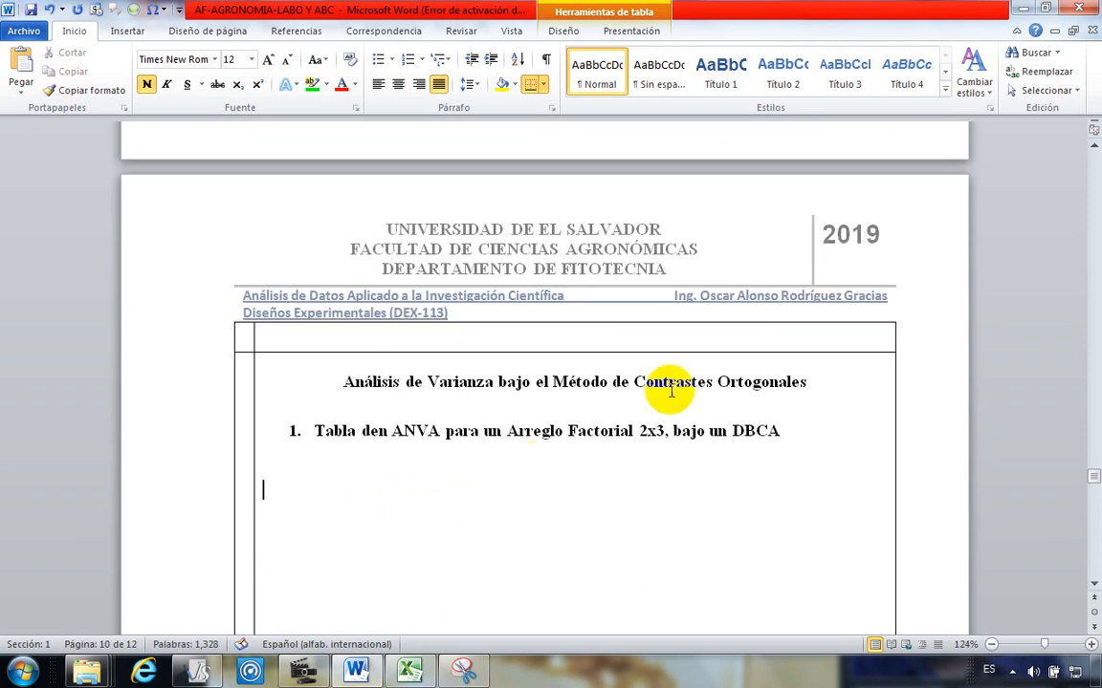
left_click(346, 382)
key("Return")
key("Return")
key("Return")
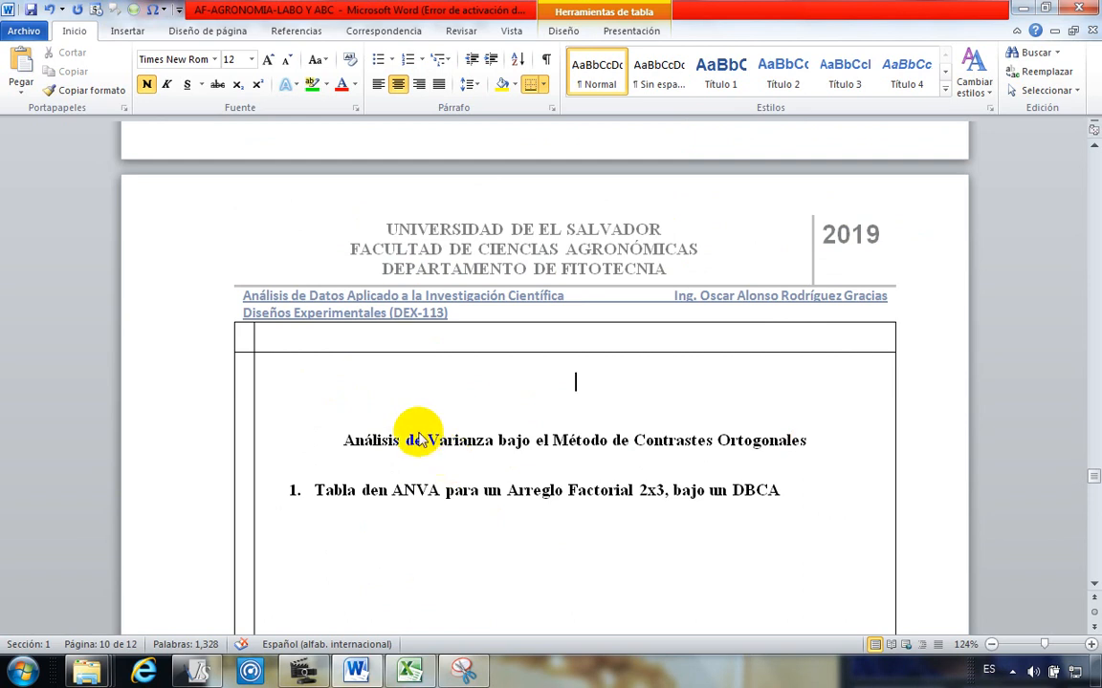
Step: Copy the factor interaction graph and paste it into the blank space above the orthogonal contrasts heading
scroll(418, 435, "up", 20)
scroll(418, 432, "up", 20)
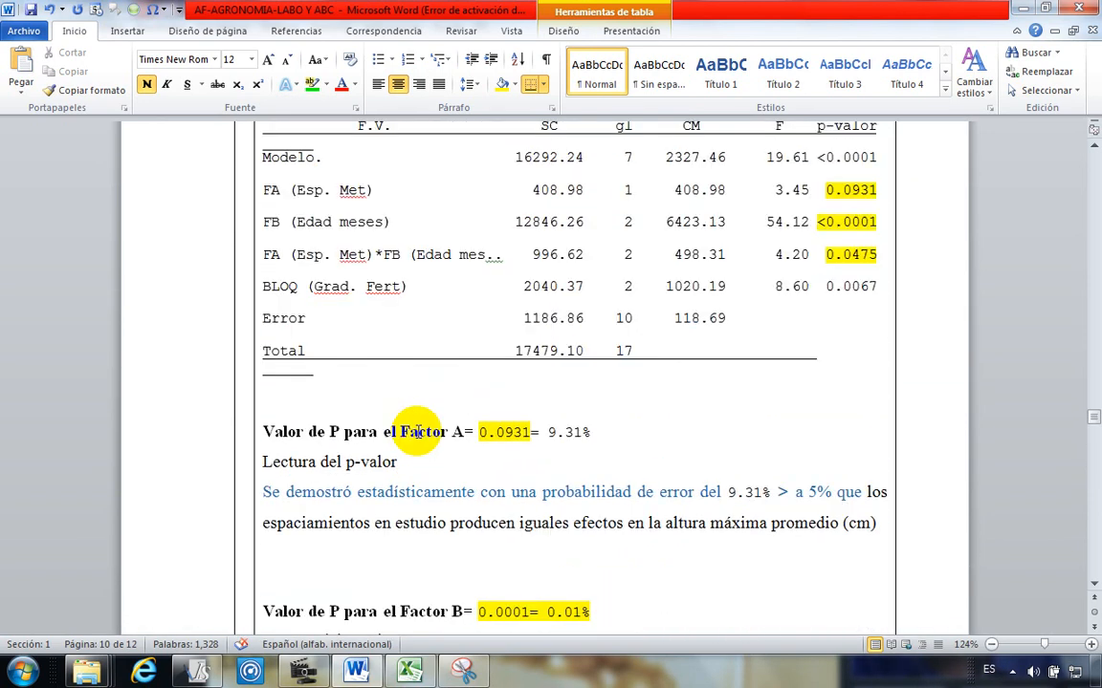
scroll(418, 432, "up", 3)
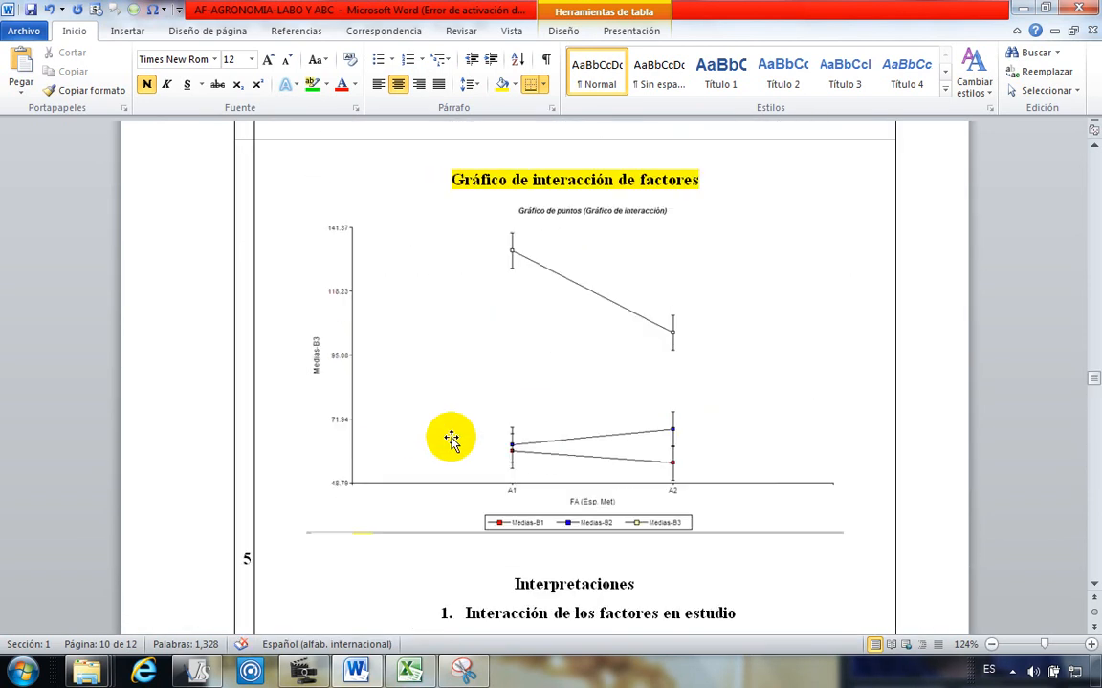
left_click(549, 346)
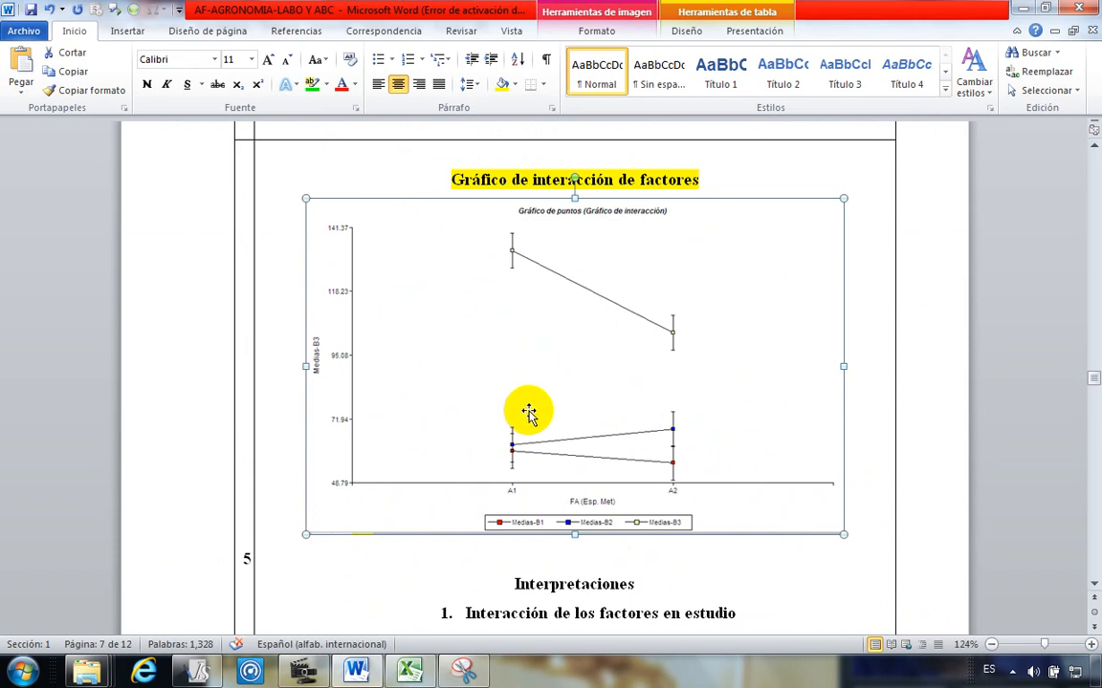
scroll(529, 413, "down", 20)
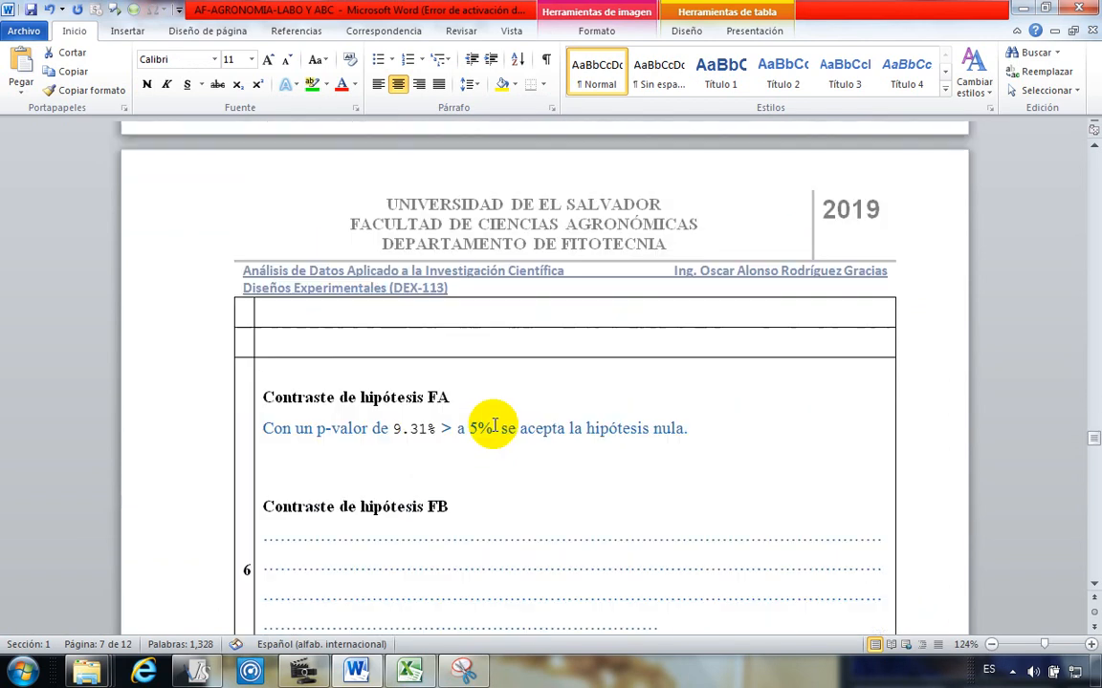
scroll(502, 423, "down", 12)
scroll(498, 286, "down", 3)
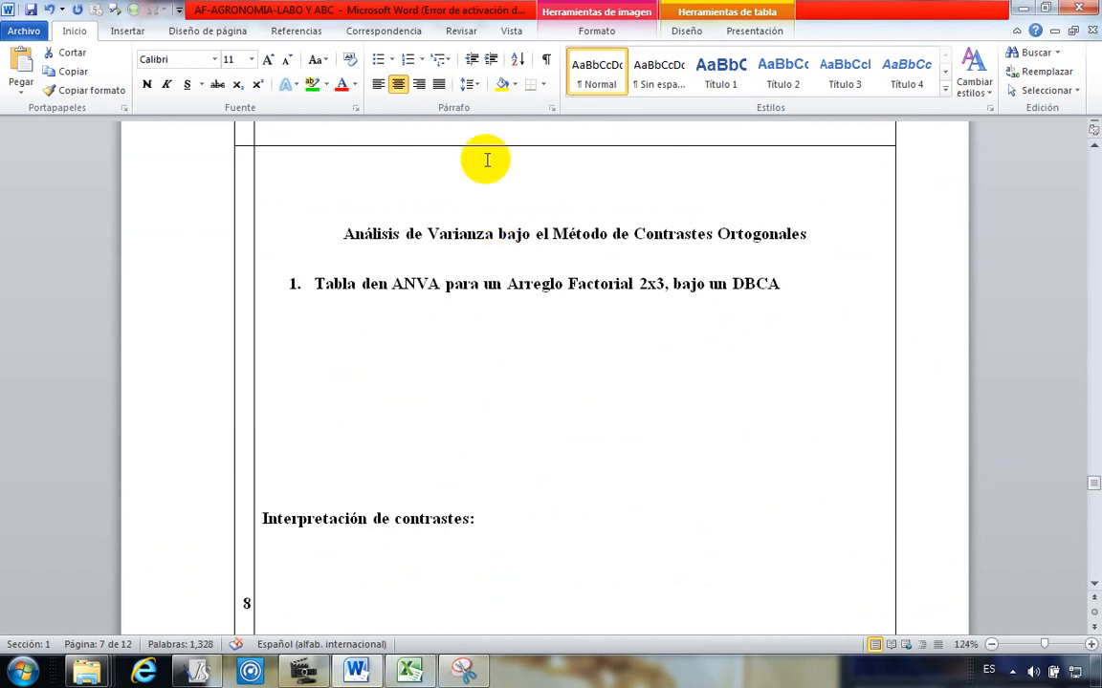
scroll(469, 211, "up", 1)
left_click(457, 285)
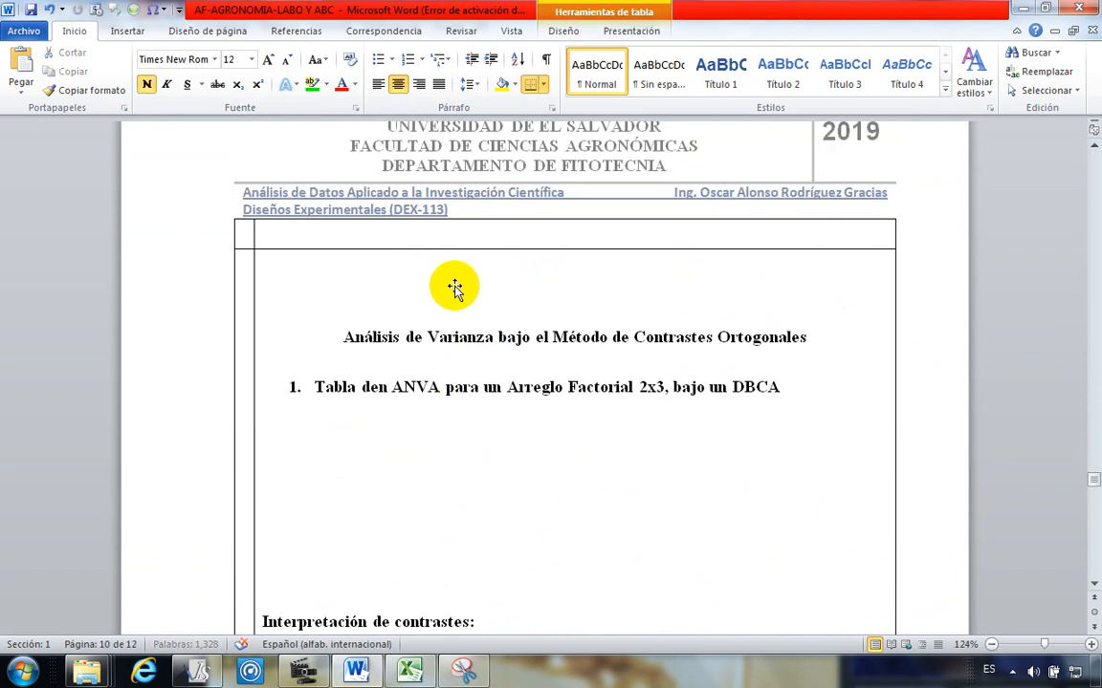
key("ctrl+v")
scroll(546, 393, "down", 2)
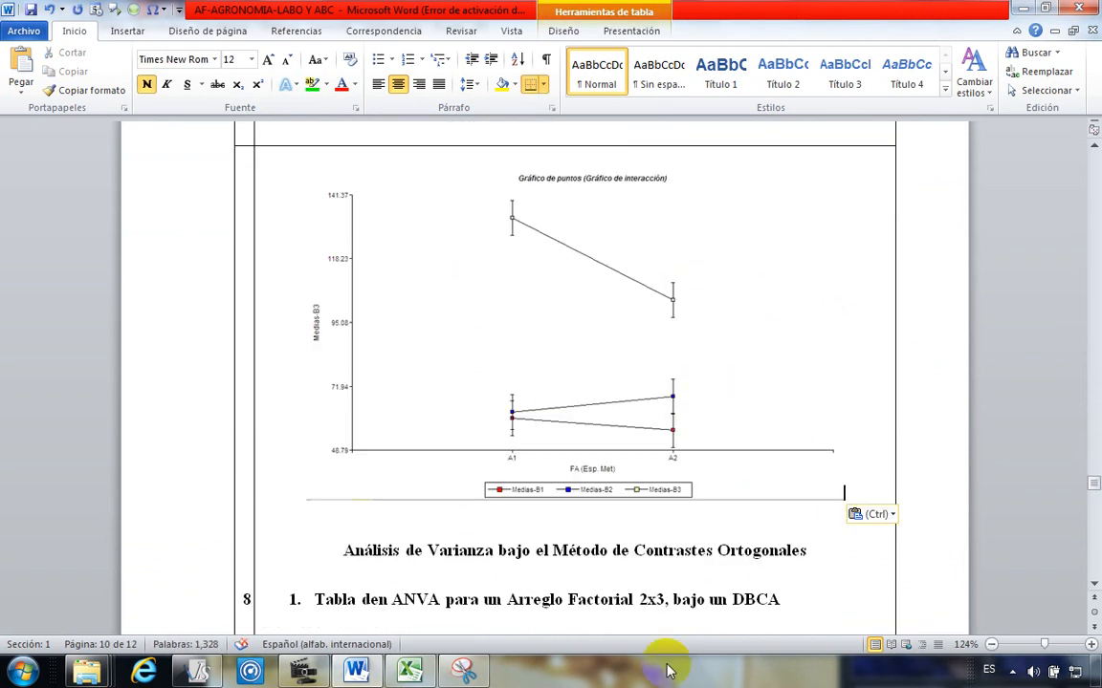
scroll(491, 390, "up", 2)
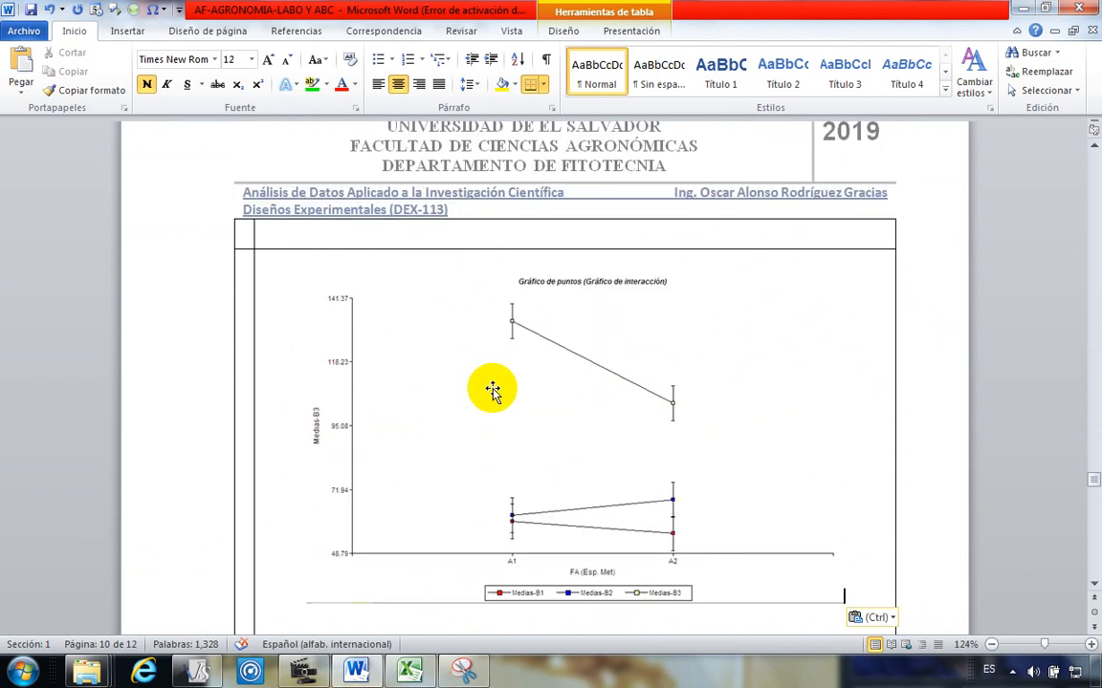
scroll(511, 467, "down", 1)
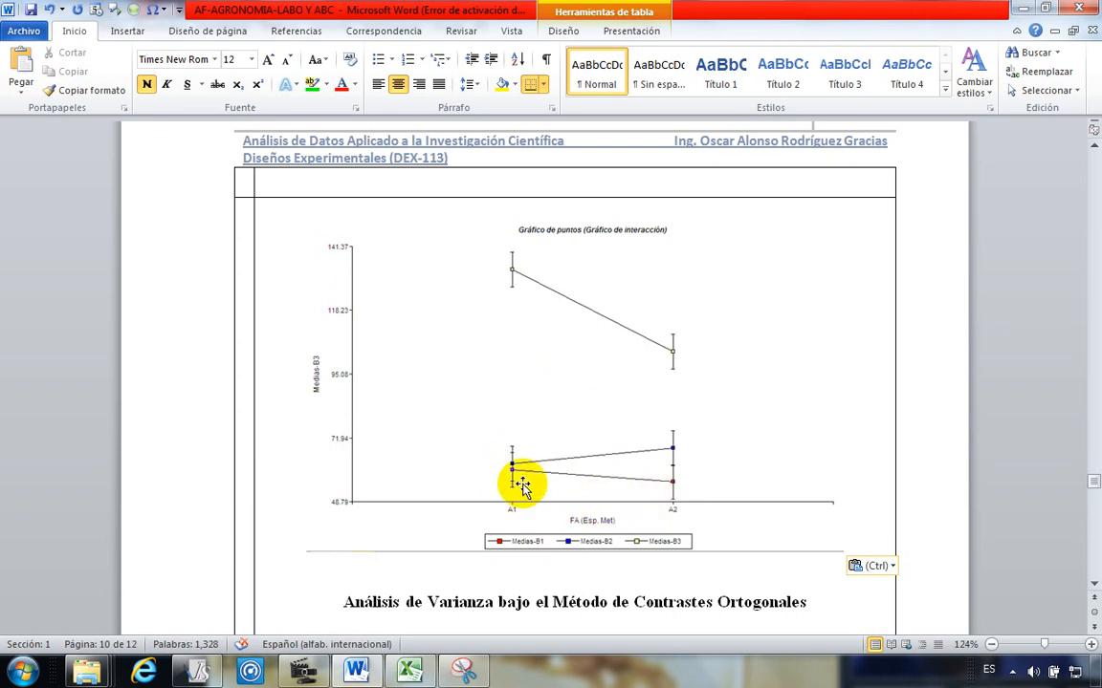
Step: Review the p-value reading for the FA X FB interaction, then the decision sections for FB and FA X FB
scroll(503, 492, "up", 15)
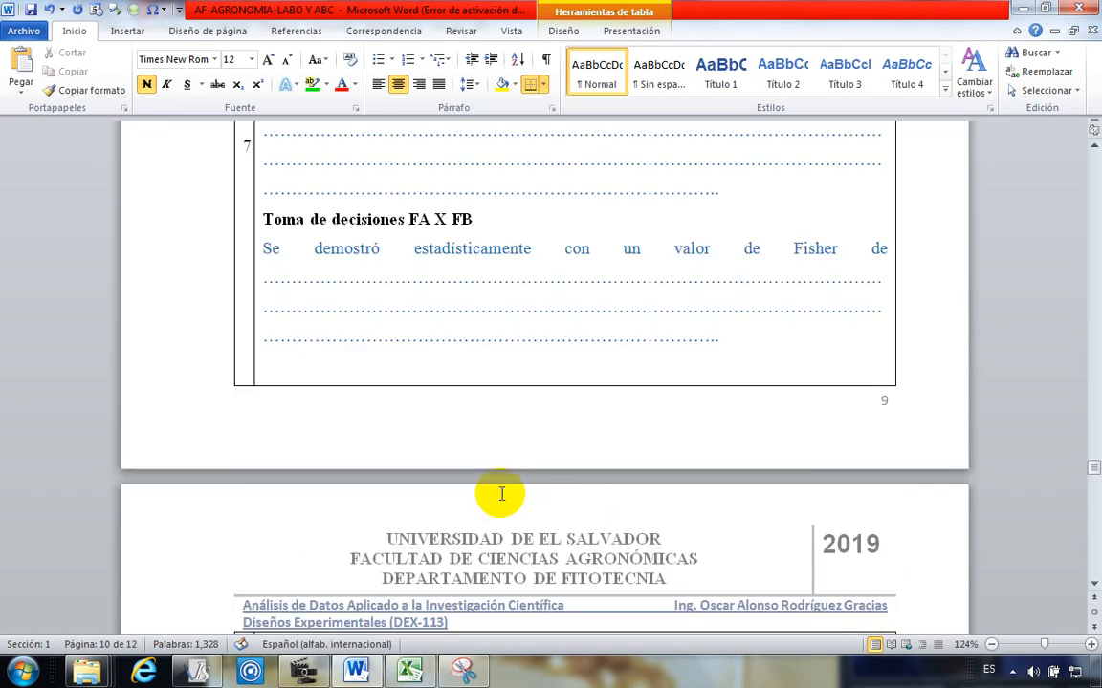
scroll(501, 493, "up", 18)
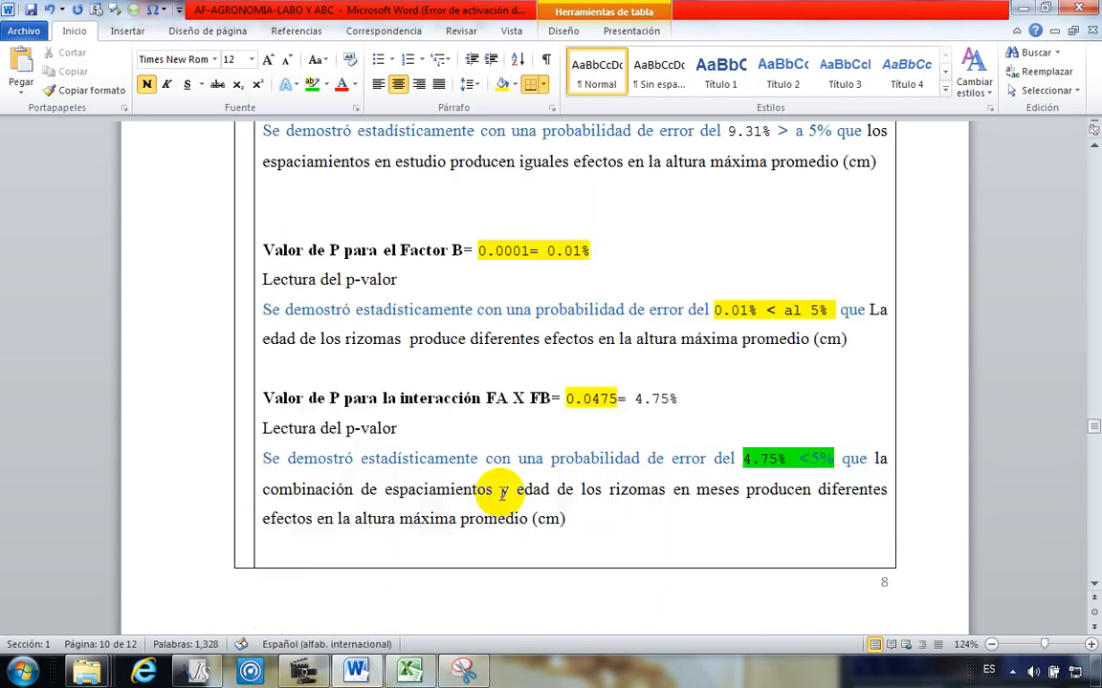
scroll(450, 478, "up", 1)
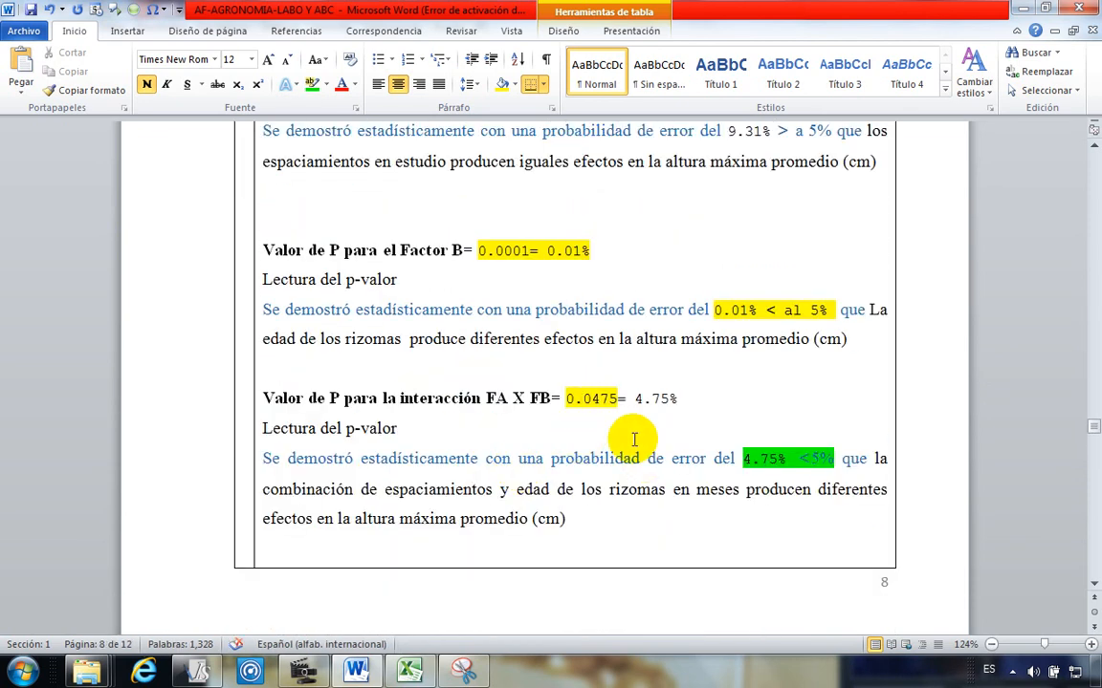
scroll(626, 439, "down", 1)
left_click_drag(598, 482, 530, 418)
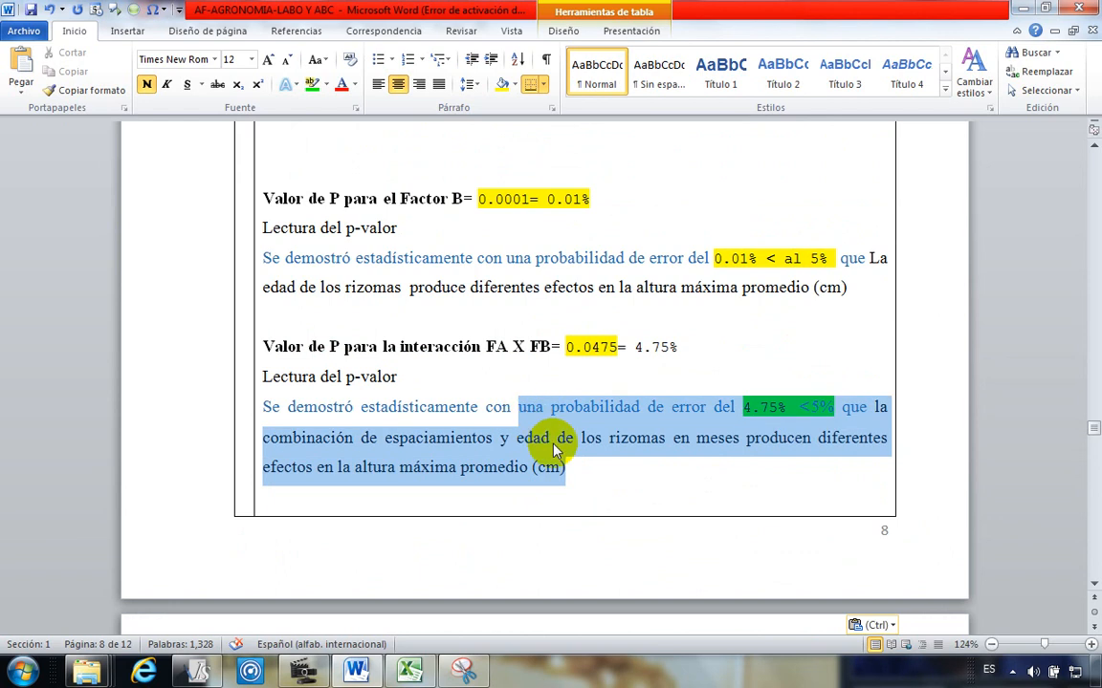
left_click(613, 456)
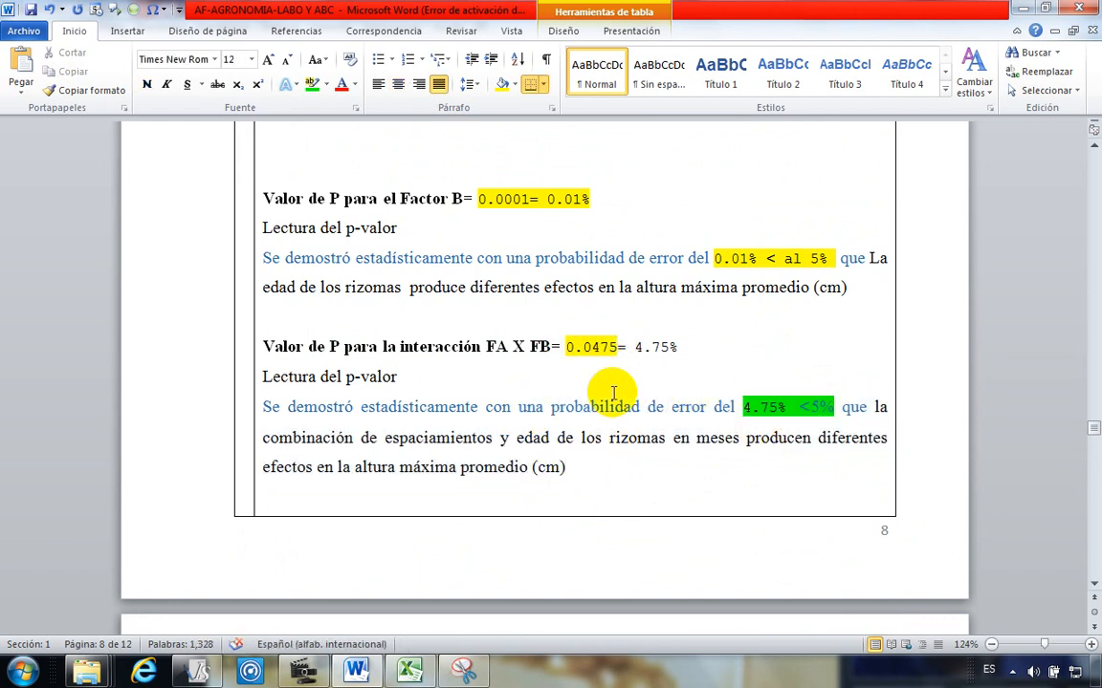
scroll(573, 337, "down", 1)
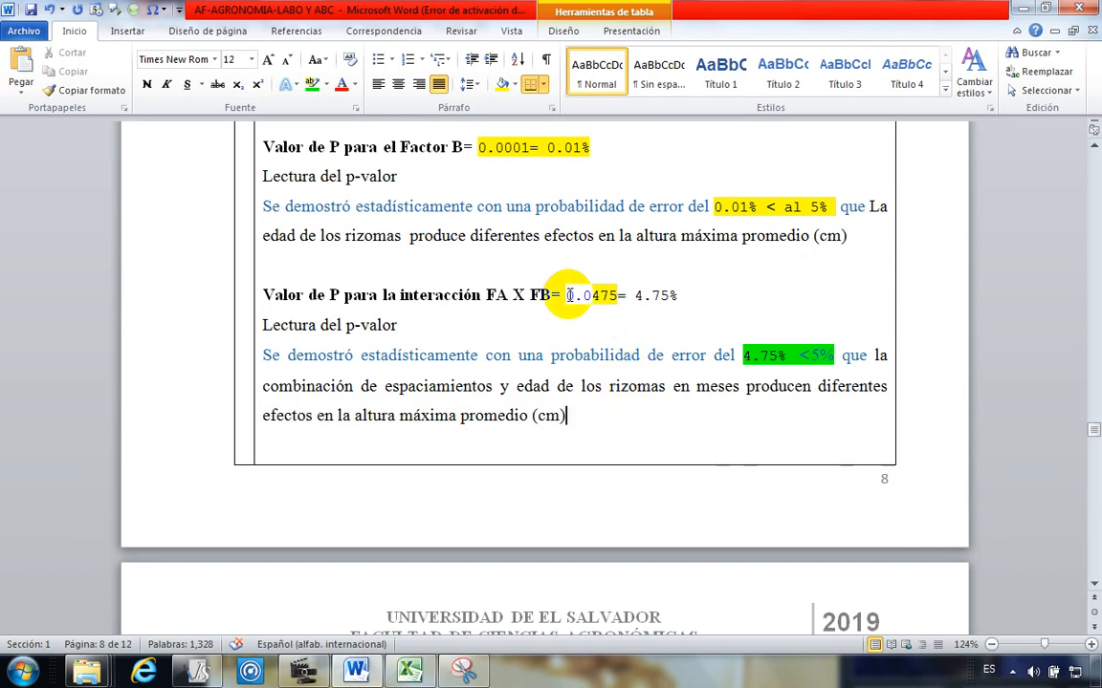
left_click(566, 295)
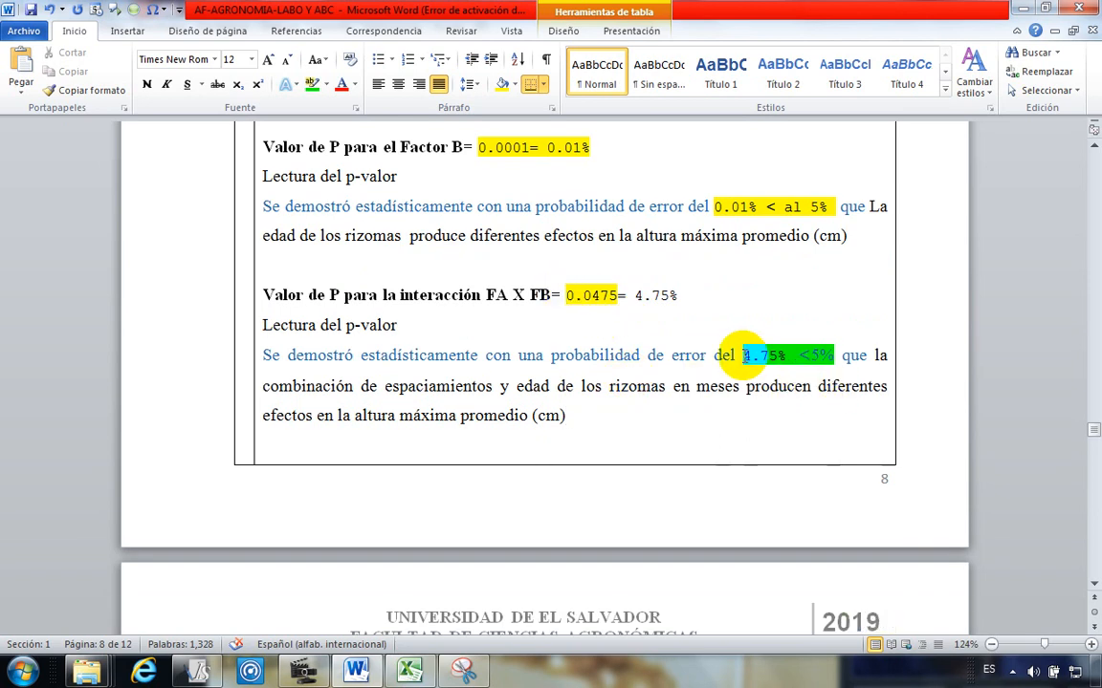
left_click_drag(751, 357, 786, 353)
left_click(801, 361)
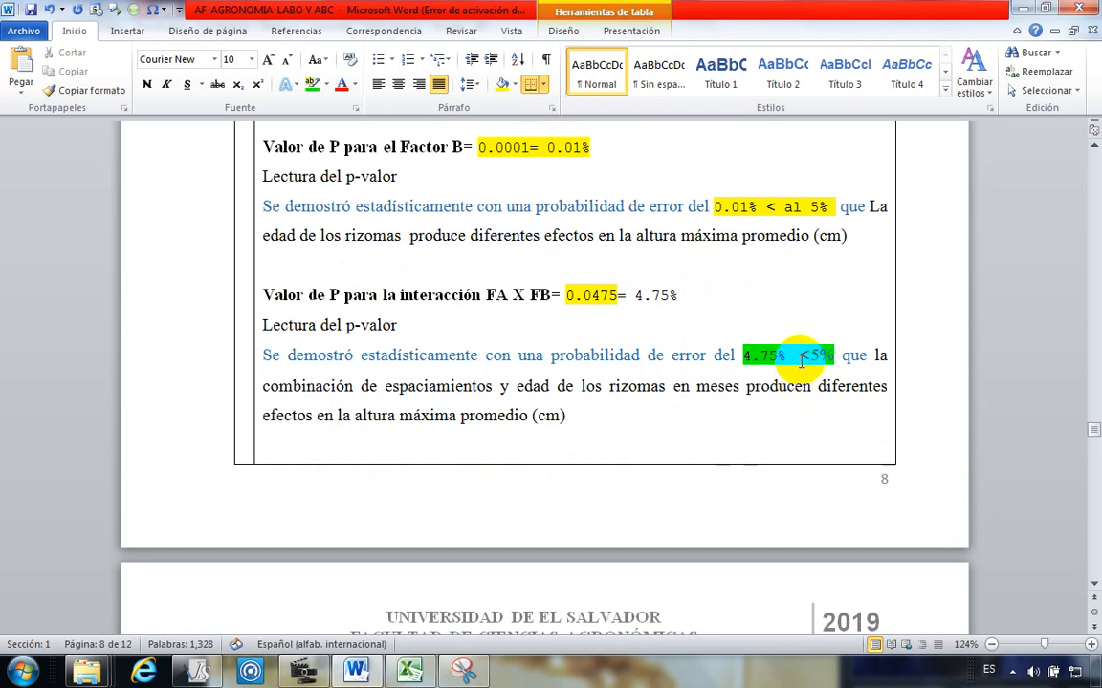
left_click(818, 386)
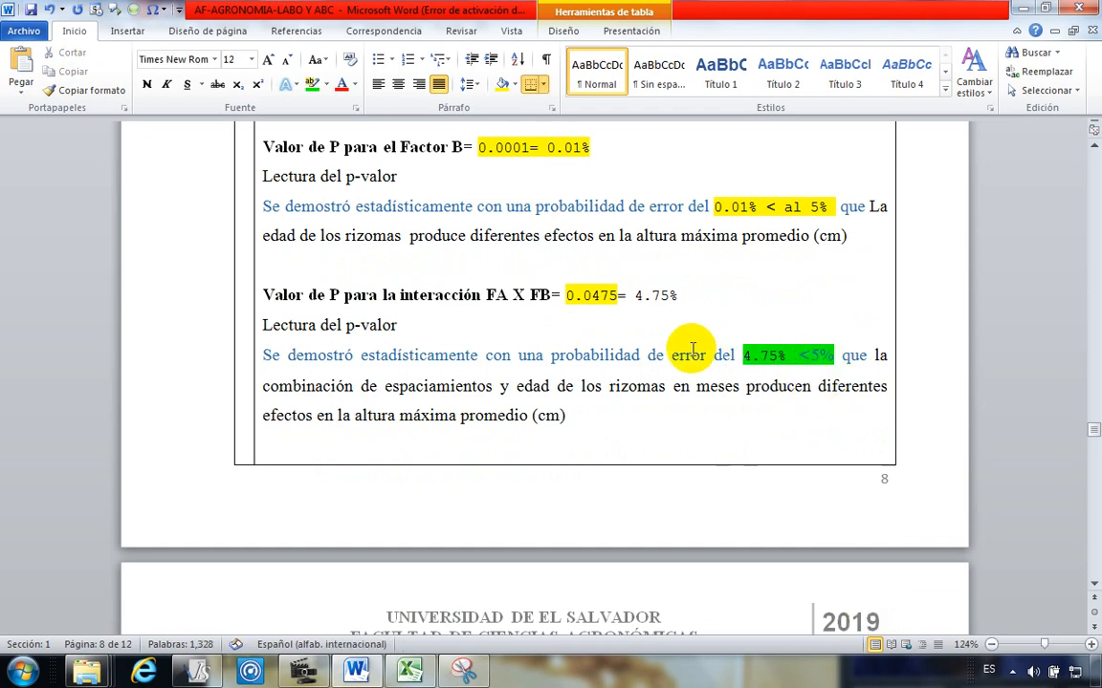
scroll(430, 397, "down", 5)
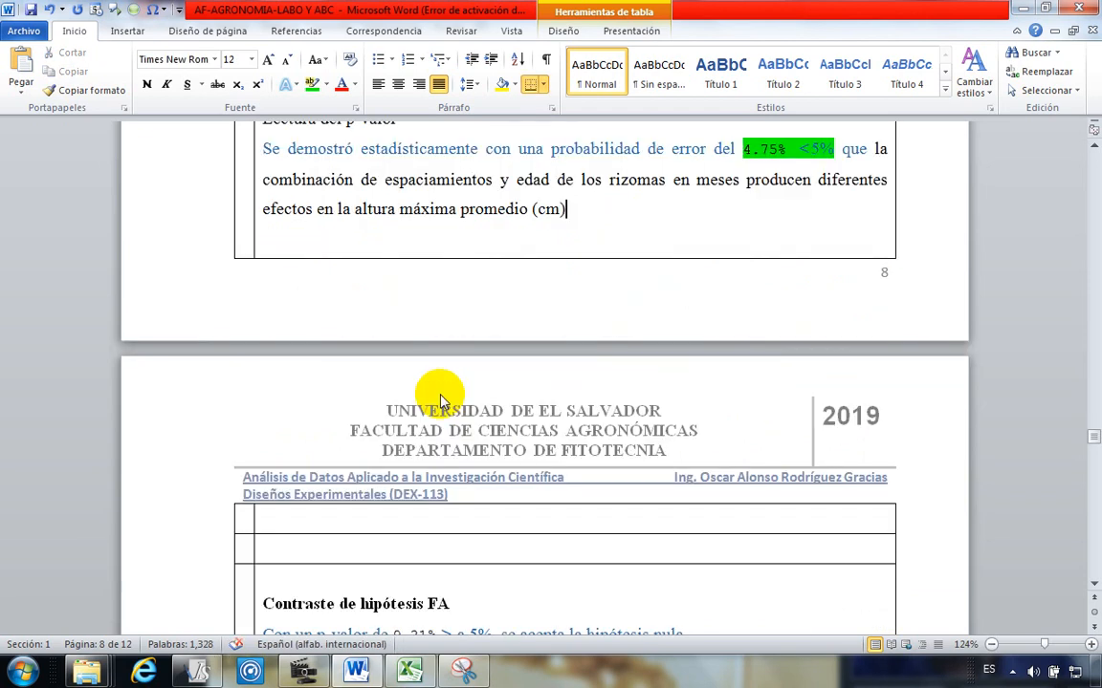
scroll(335, 494, "down", 20)
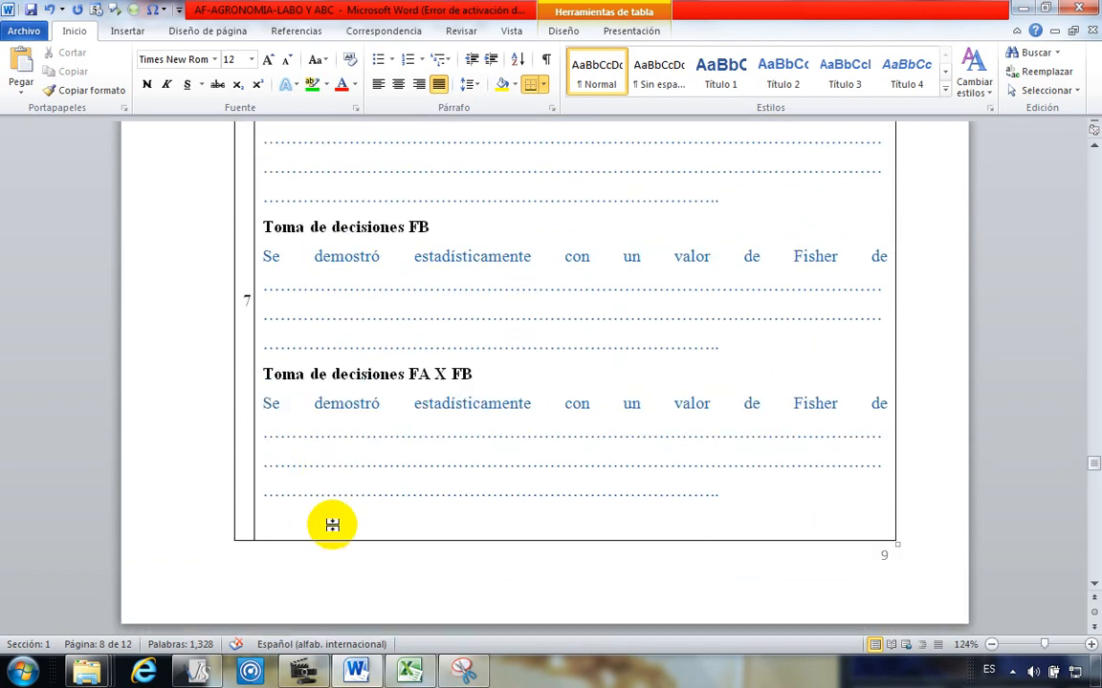
Step: Examine the pasted interaction graph and the blank space under the 2x3 factorial ANVA item in the orthogonal contrasts section
scroll(337, 509, "down", 8)
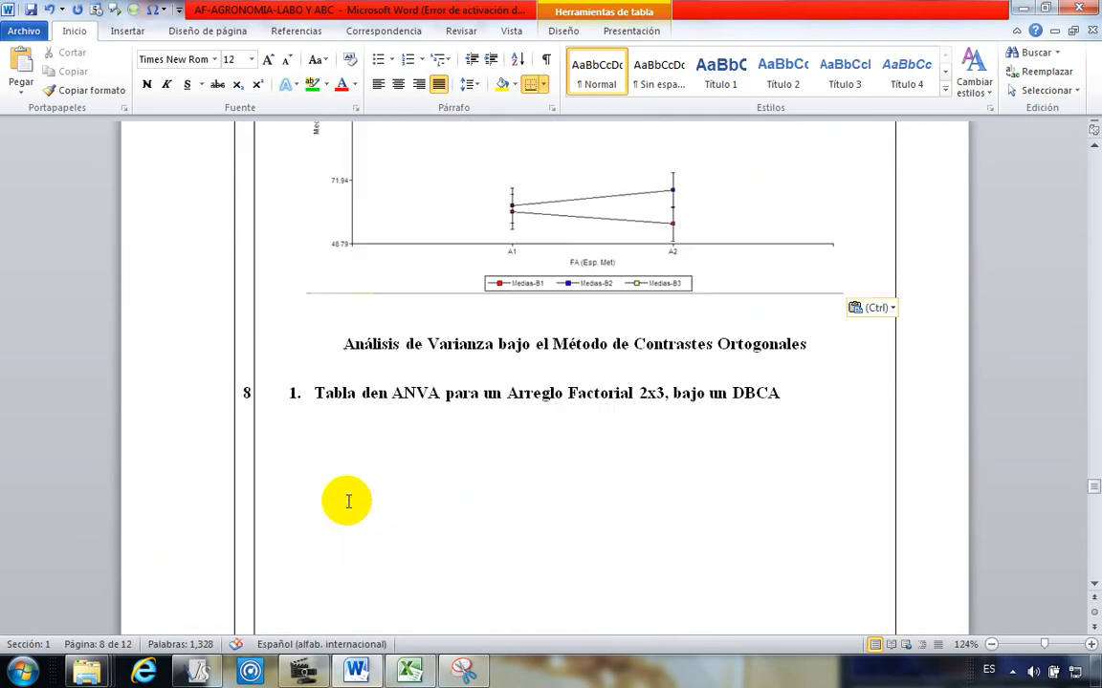
left_click(341, 429)
scroll(341, 429, "up", 5)
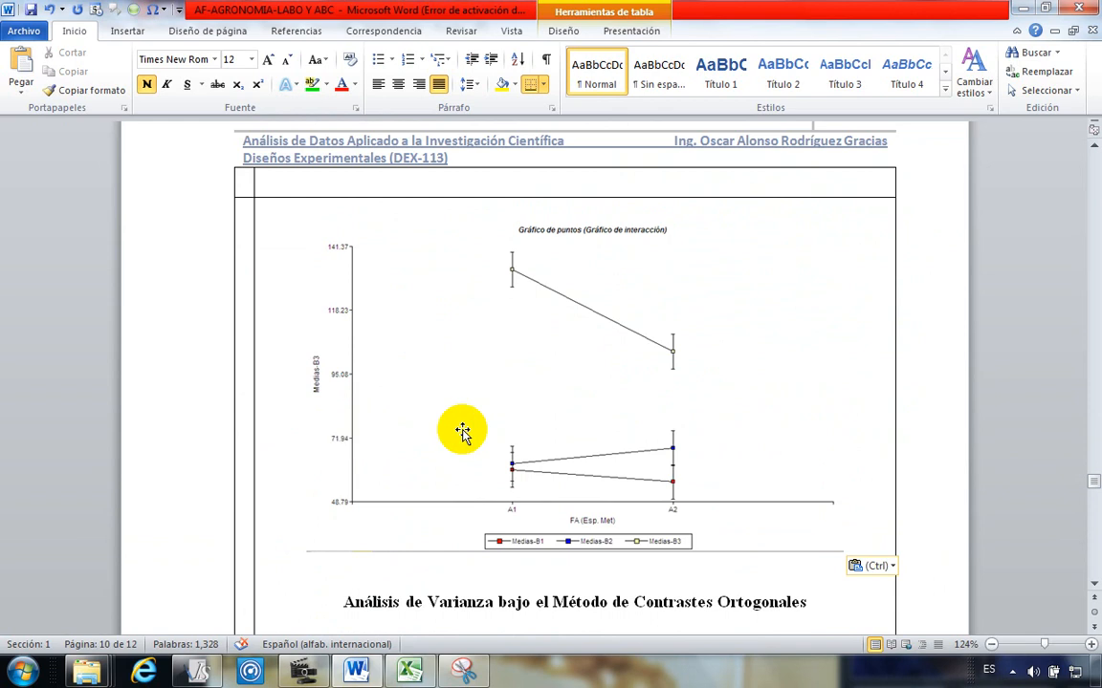
left_click(671, 393)
scroll(361, 457, "down", 5)
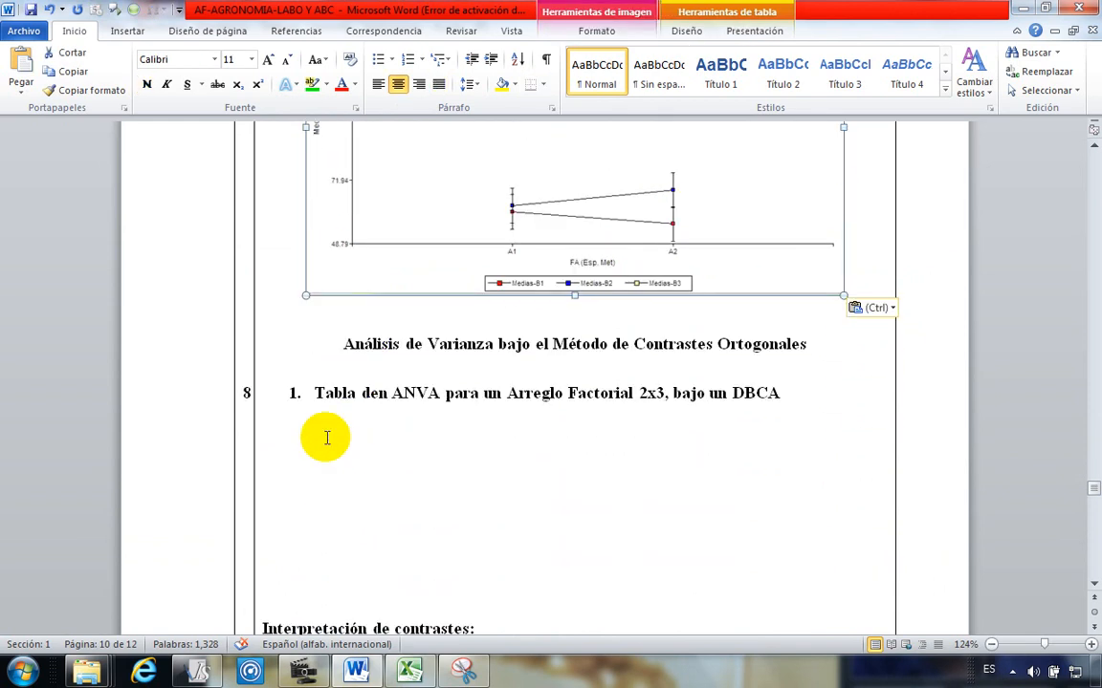
left_click(352, 444)
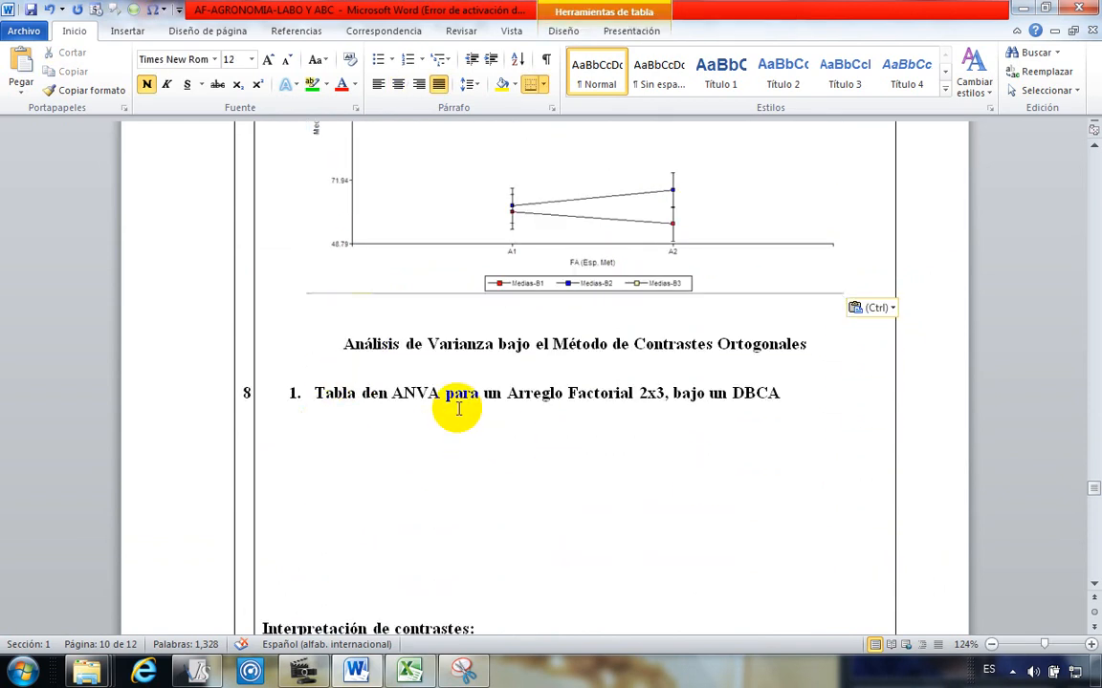
scroll(440, 421, "down", 1)
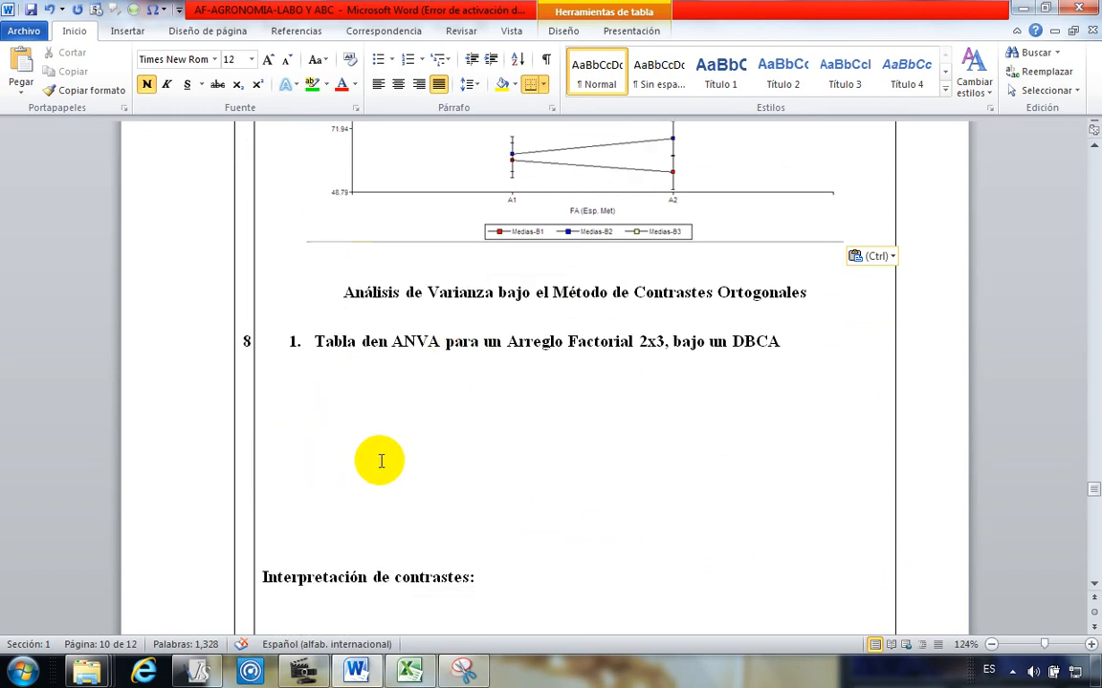
scroll(370, 462, "up", 3)
scroll(414, 440, "down", 3)
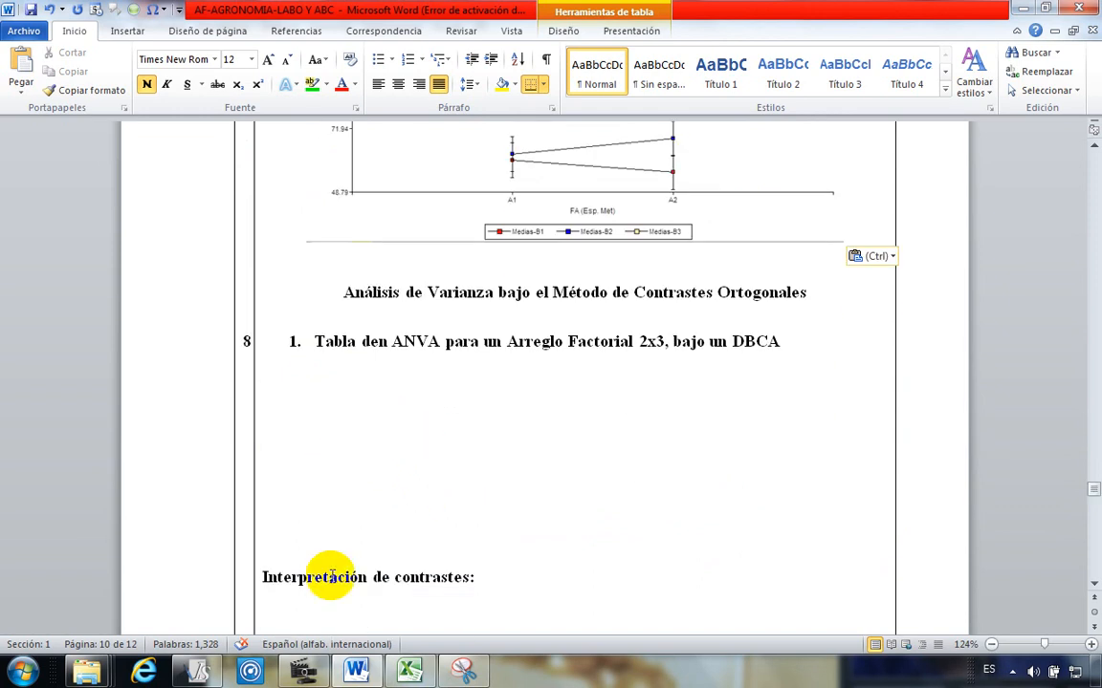
Step: Switch to InfoStat, minimize the results window and maximize the AF-ORIGINAL data table
left_click(196, 675)
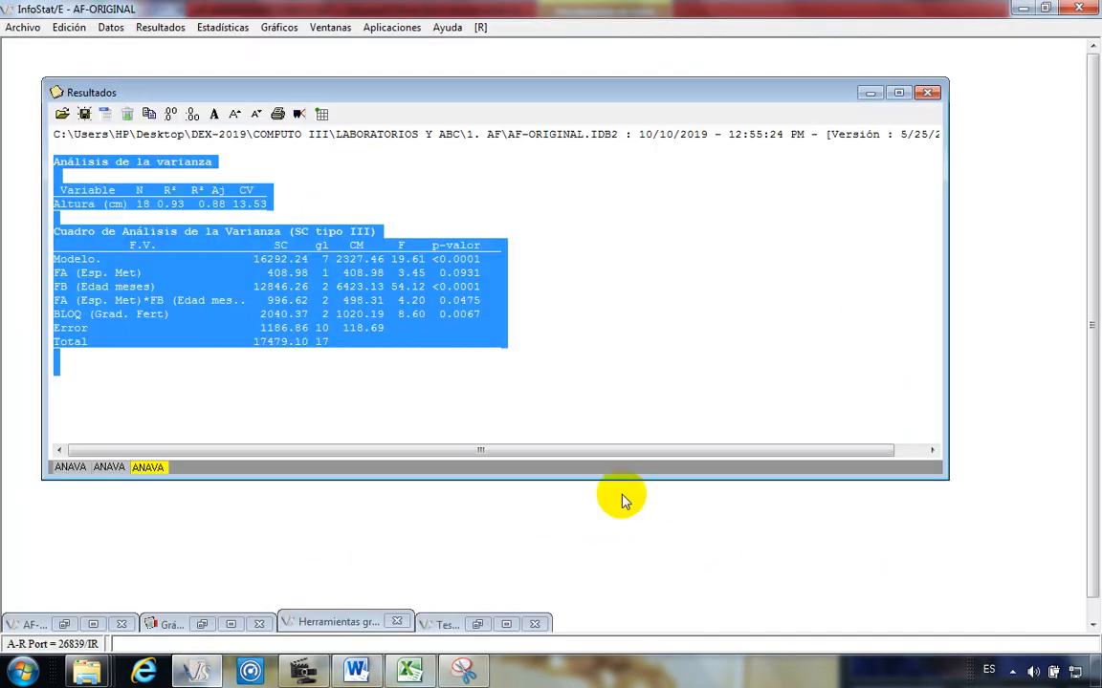
left_click(817, 226)
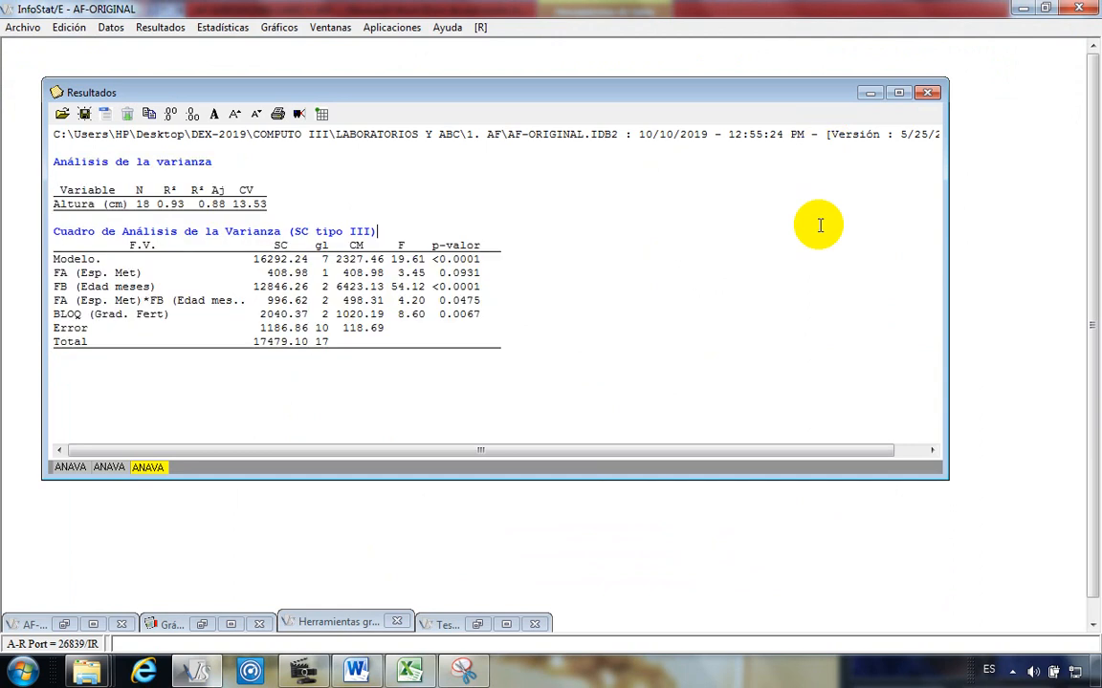
left_click(869, 93)
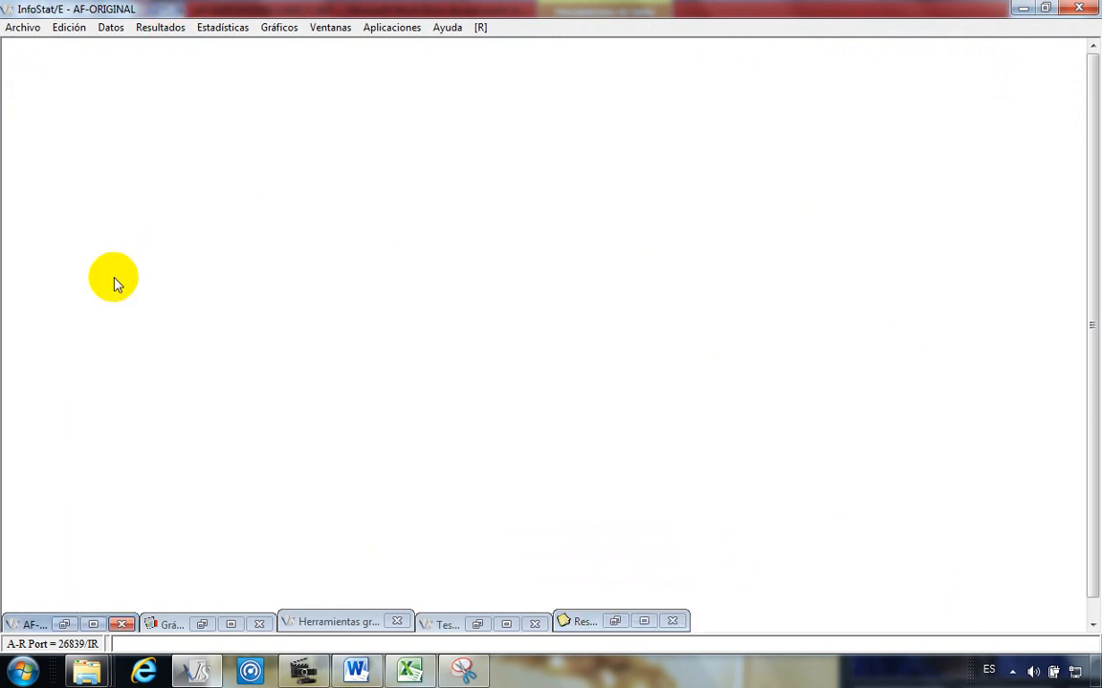
left_click(93, 625)
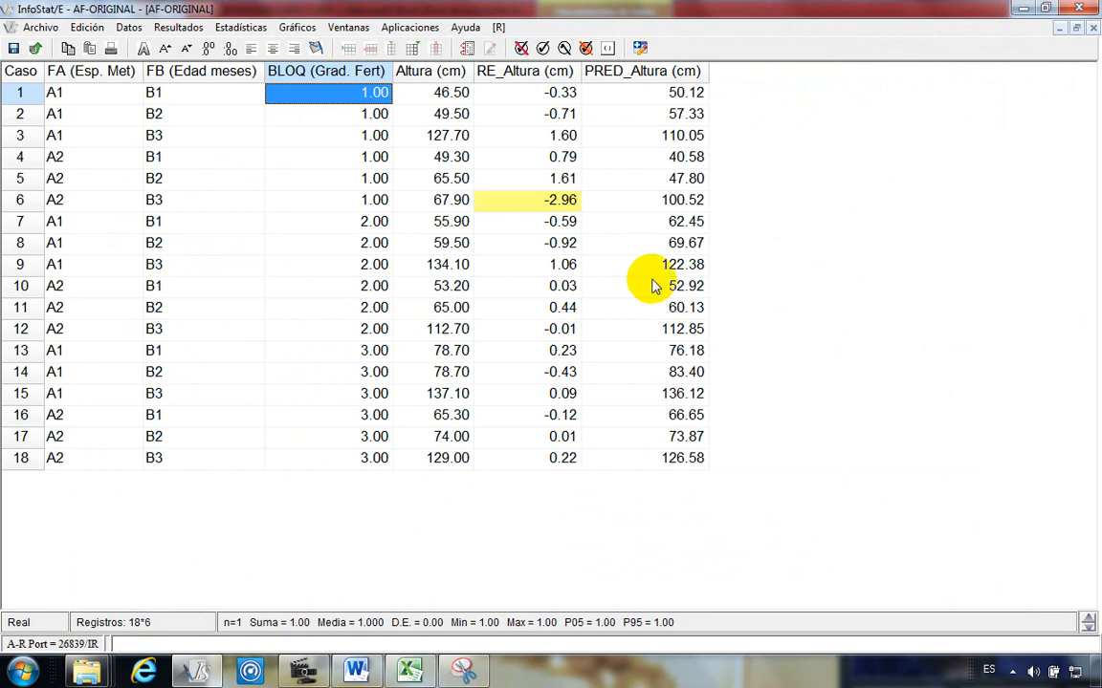
left_click(295, 201)
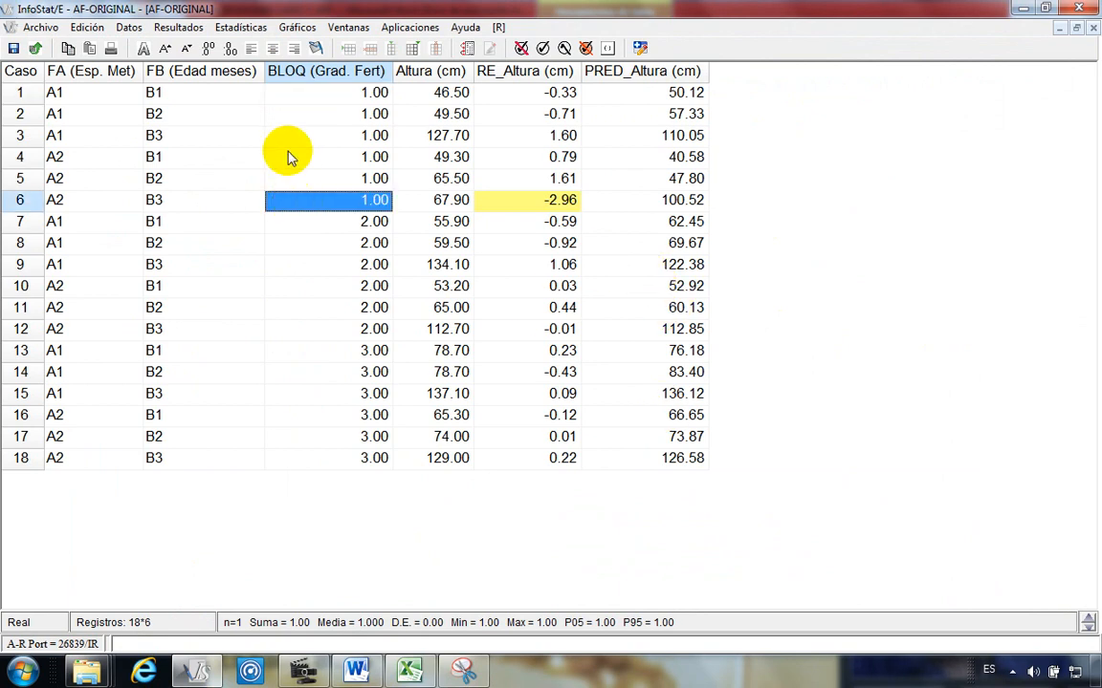
left_click(289, 115)
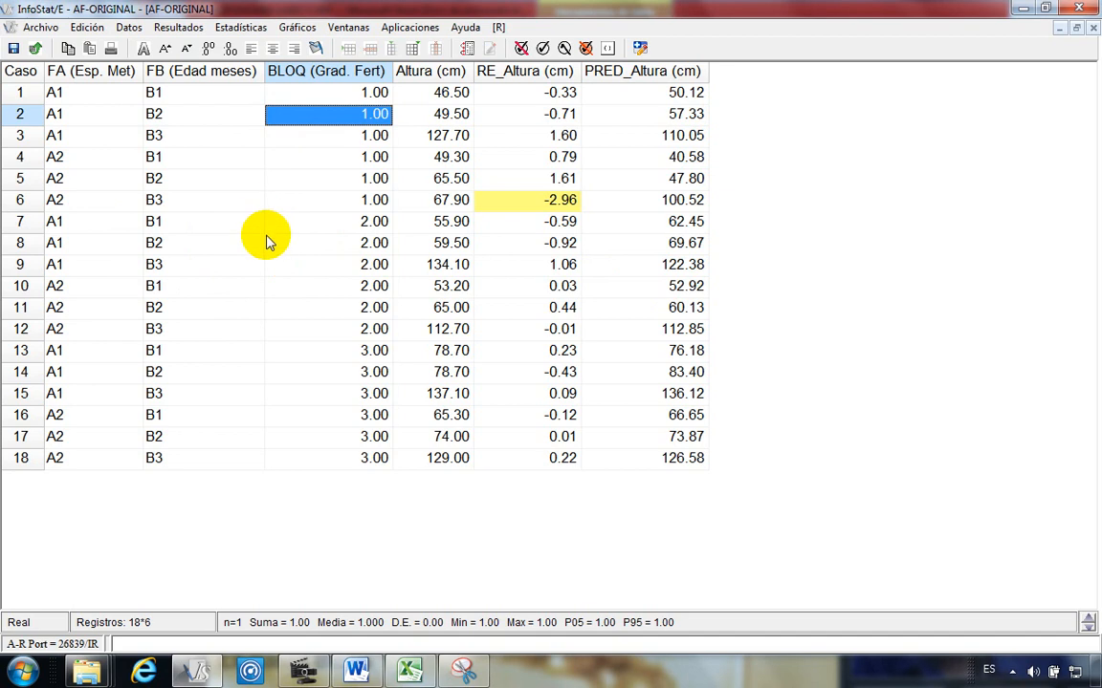
Step: Start an analysis of variance of Altura (cm) with FA, FB and BLOQ, open its contrast settings and widen the dialog
left_click(246, 27)
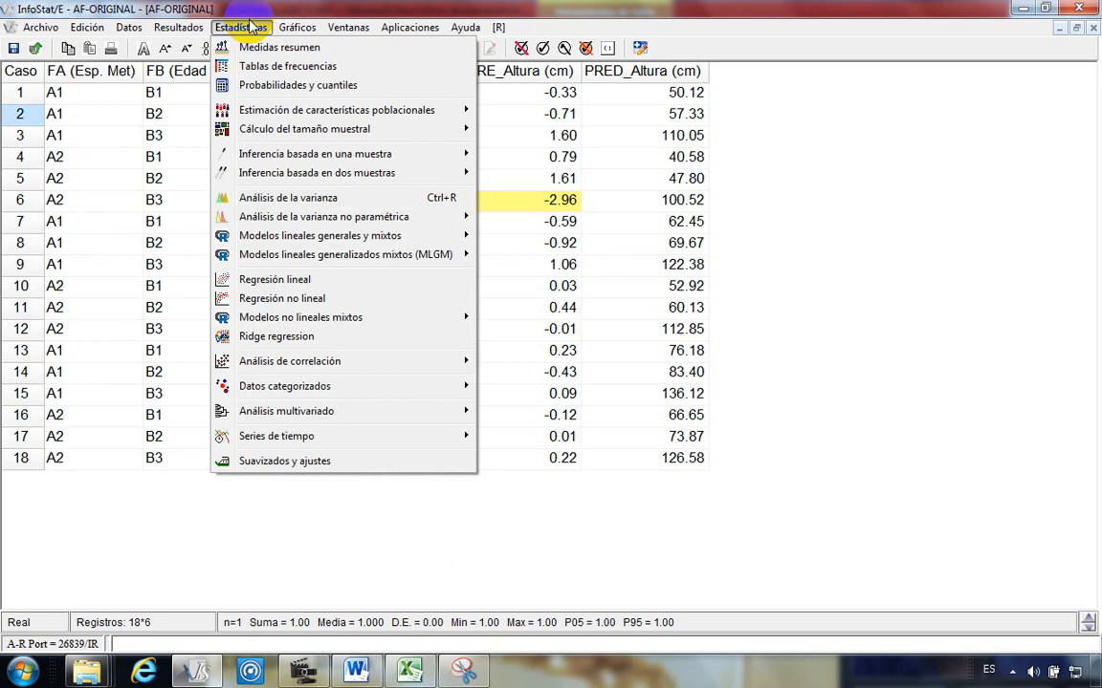
left_click(284, 197)
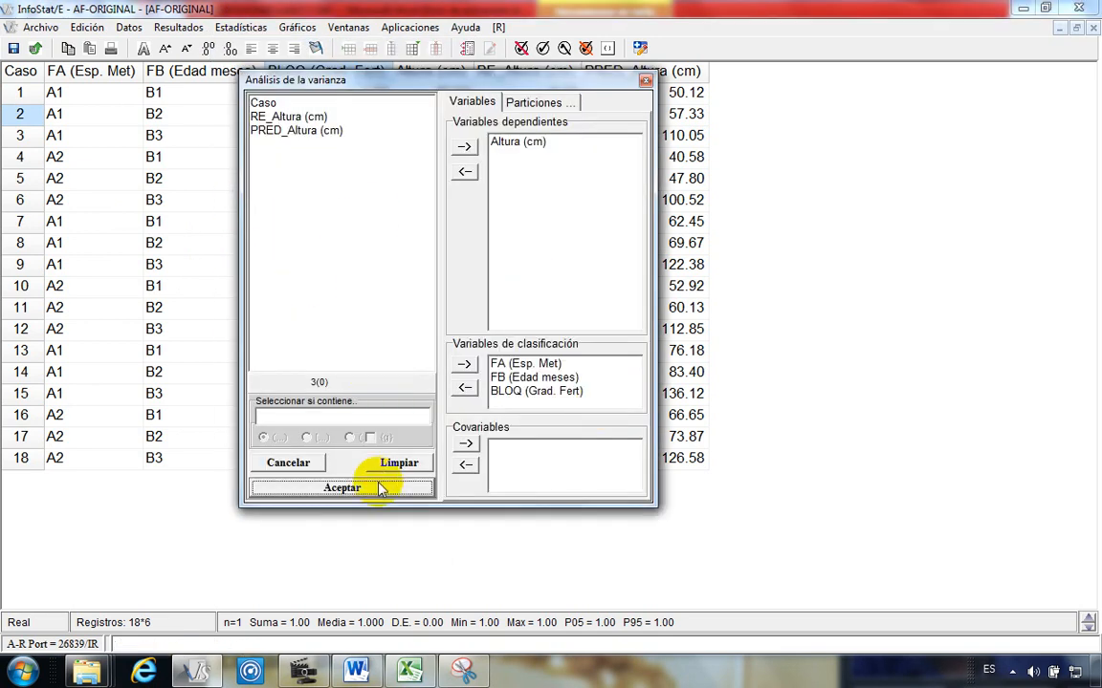
left_click(369, 489)
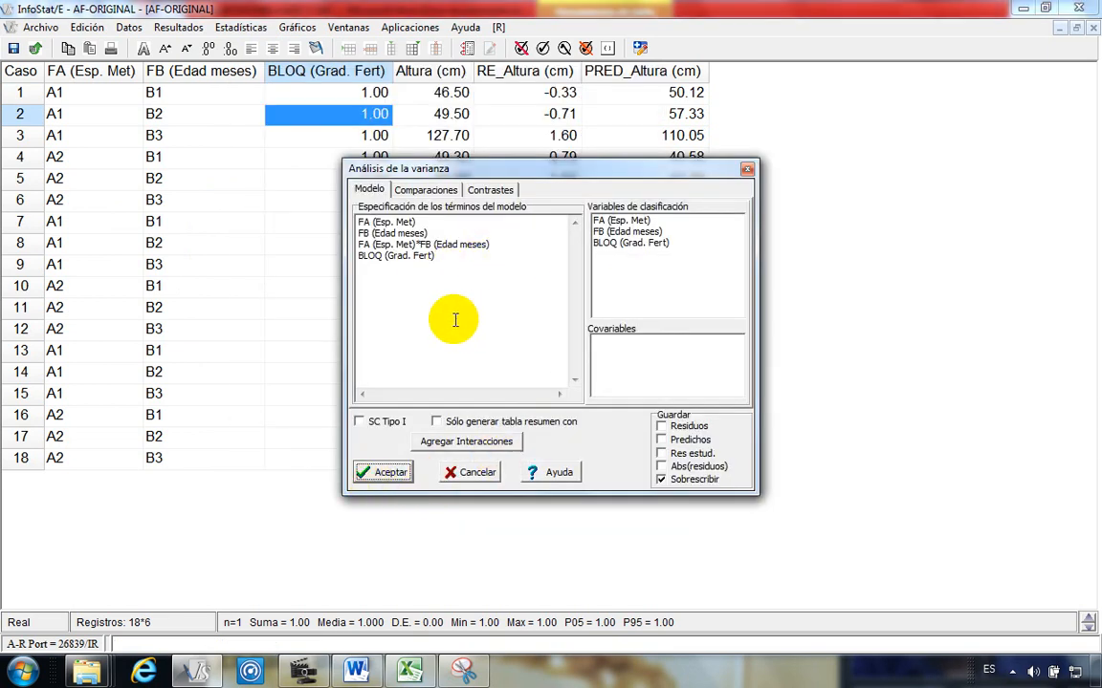
left_click(492, 190)
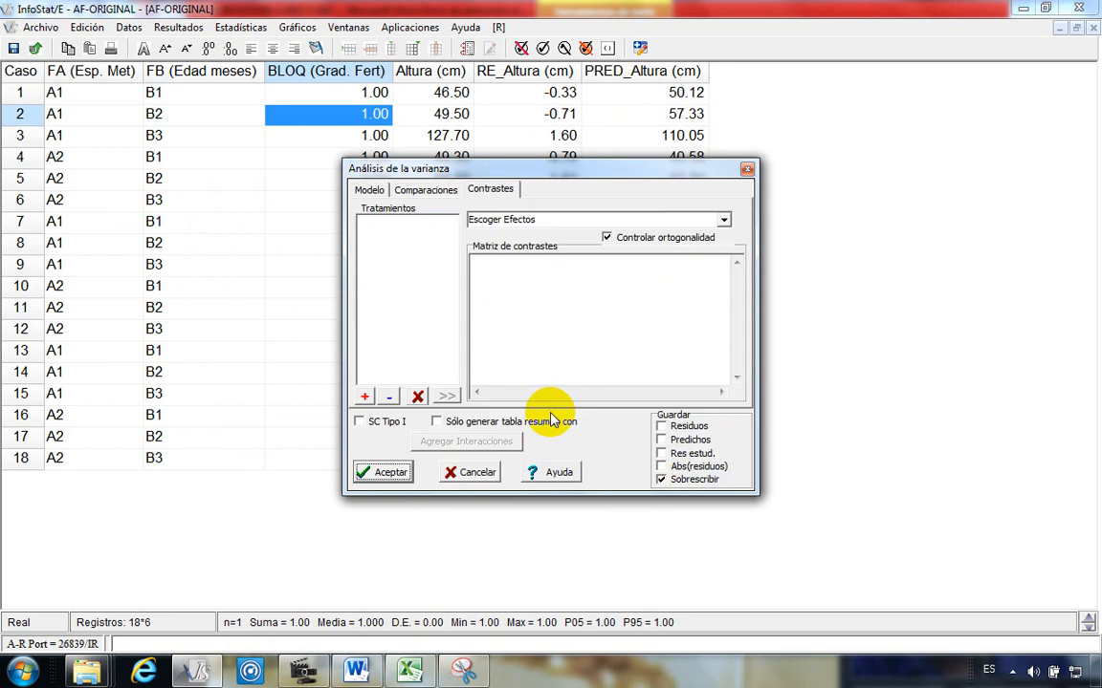
left_click_drag(547, 167, 410, 124)
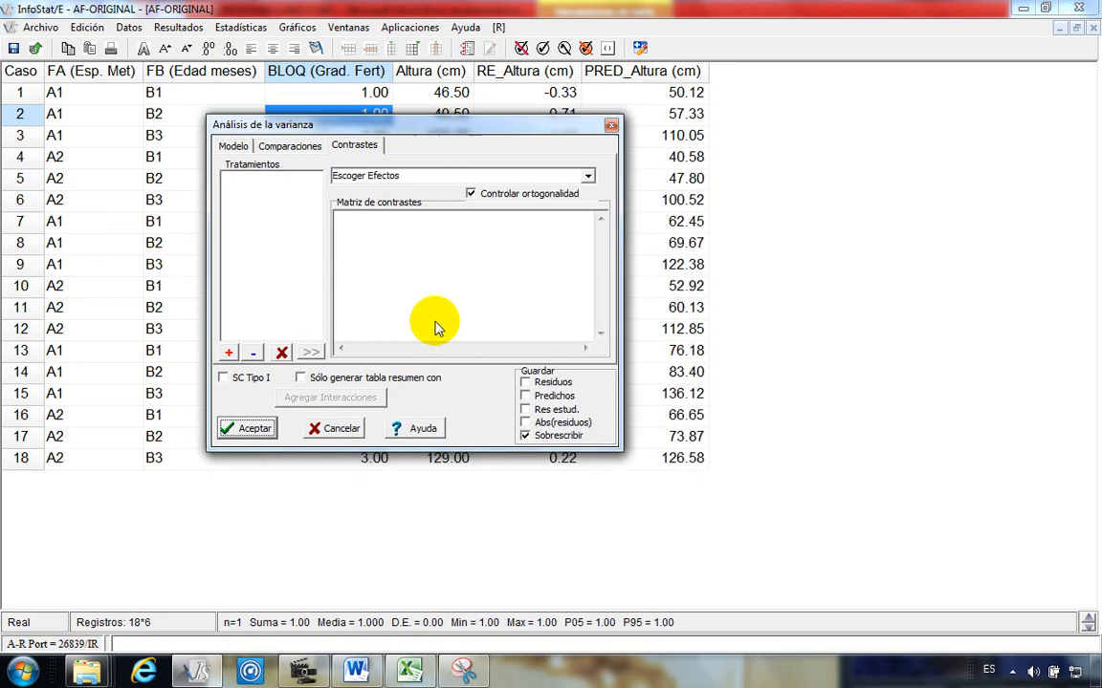
left_click_drag(614, 447, 728, 529)
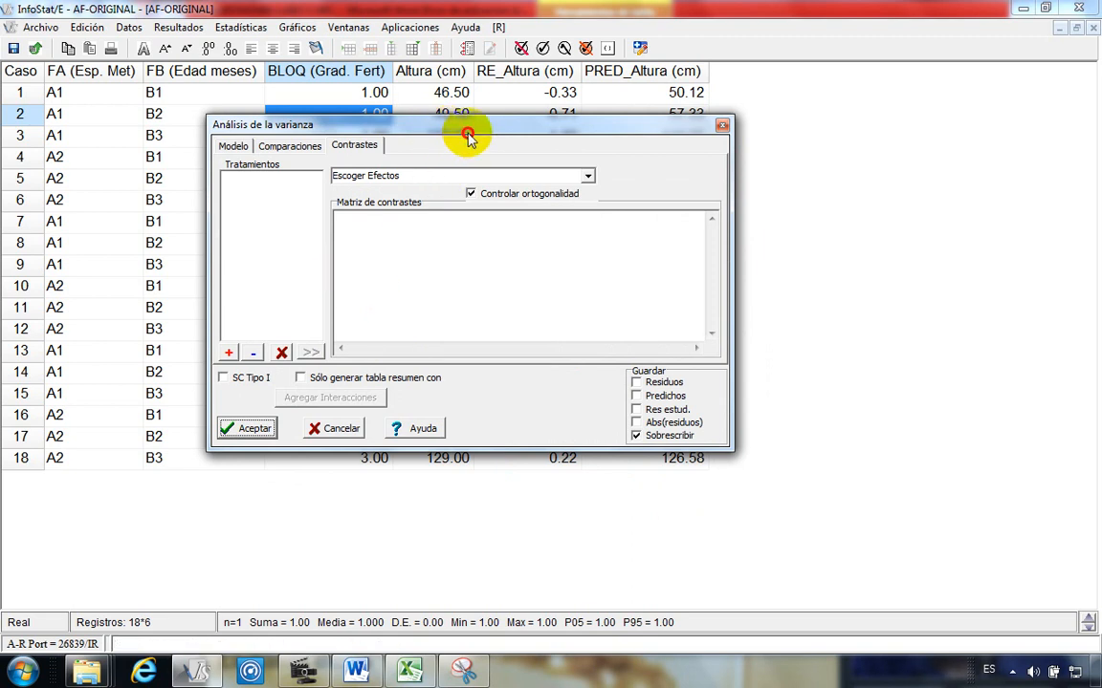
left_click_drag(474, 127, 526, 147)
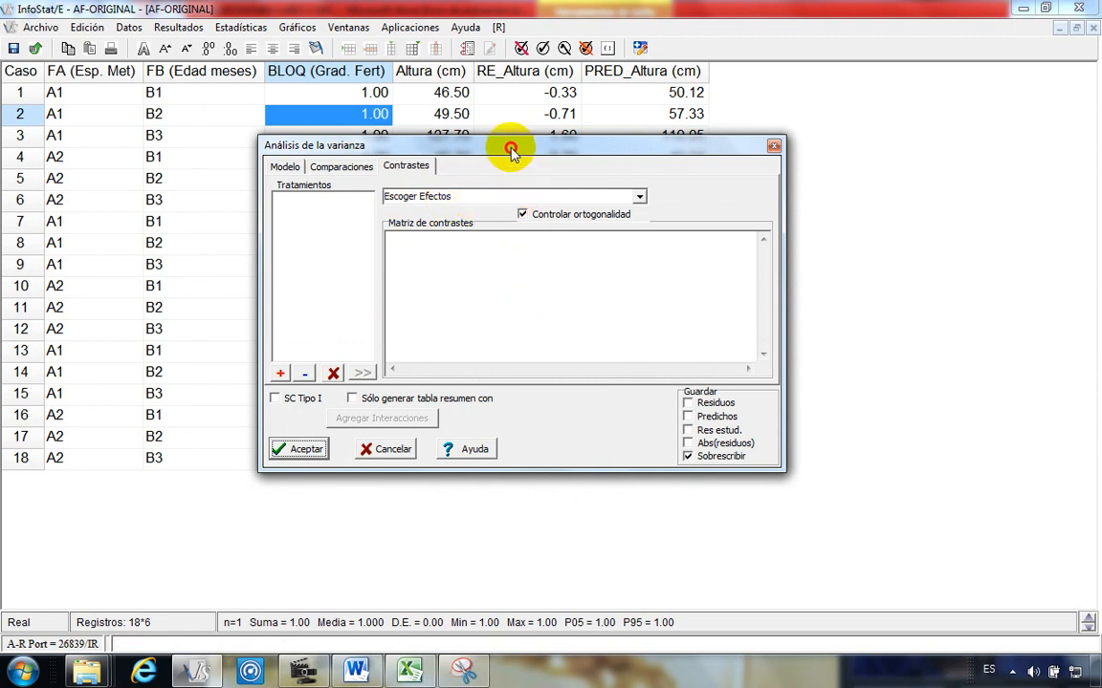
mouse_move(510, 147)
left_mouse_down()
mouse_move(527, 160)
mouse_move(504, 130)
mouse_move(509, 153)
mouse_move(504, 128)
mouse_move(511, 139)
left_mouse_up()
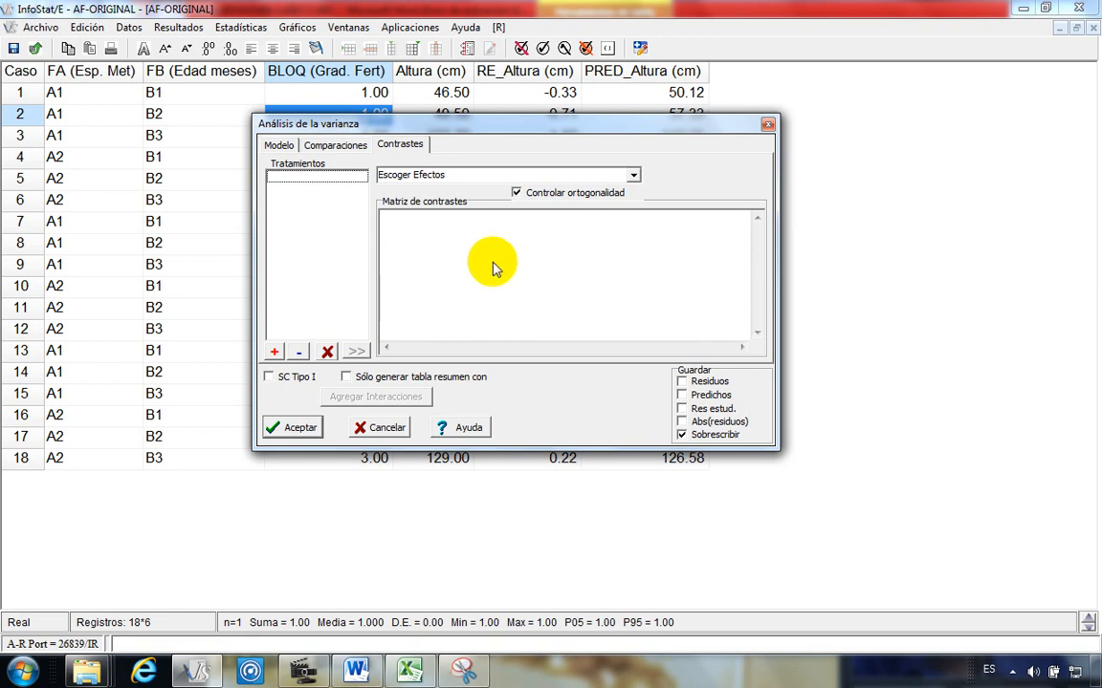
Step: Choose FA (Esp. Met) as the effect for the contrasts and place the cursor in the empty contrast matrix
left_click(633, 178)
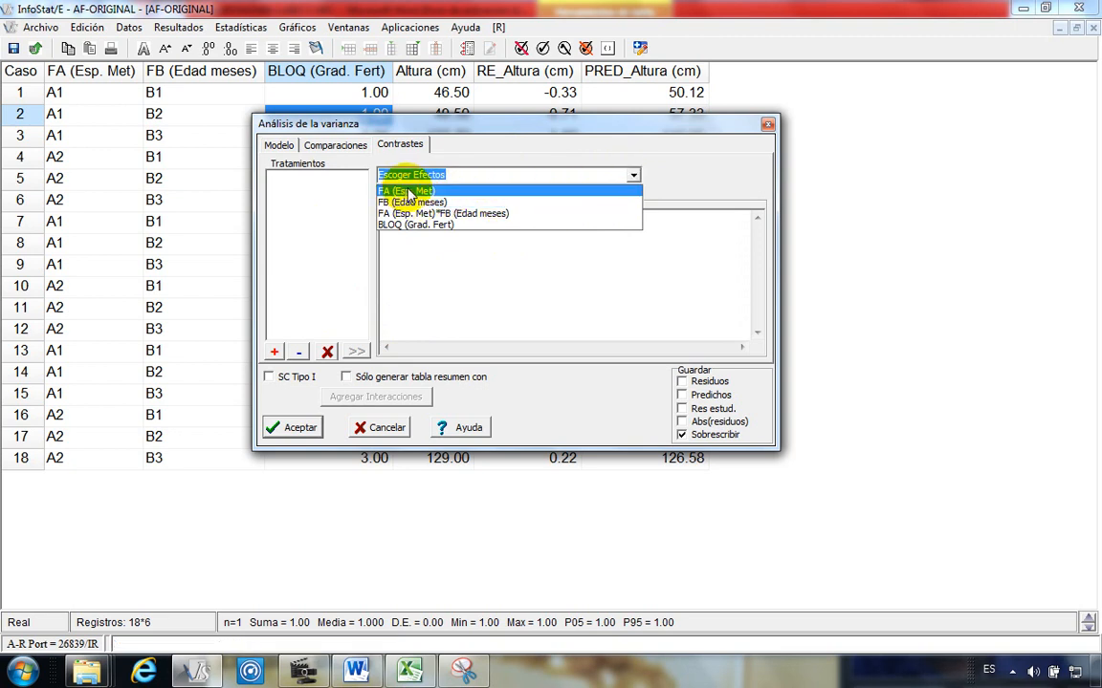
left_click(409, 191)
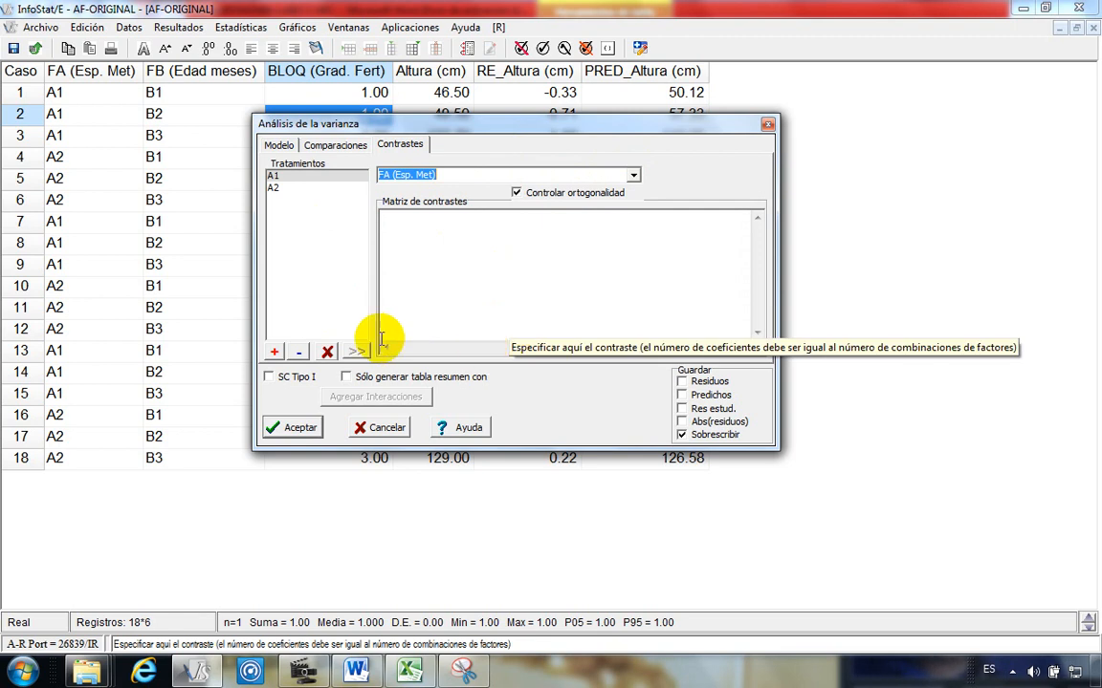
left_click(290, 221)
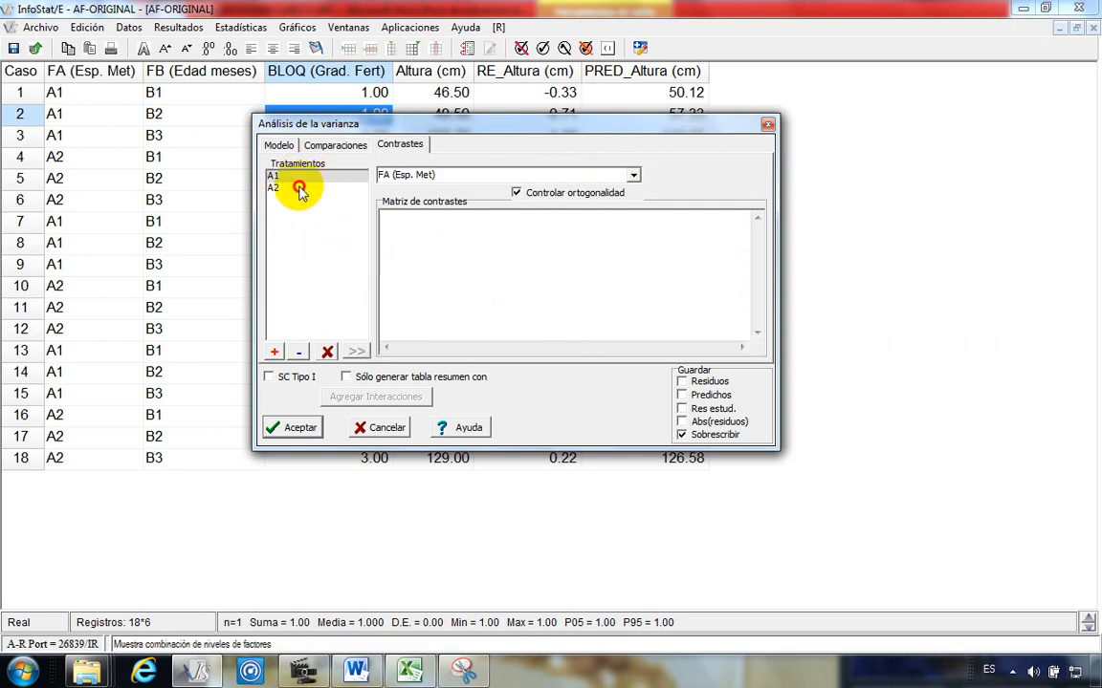
left_click(299, 189)
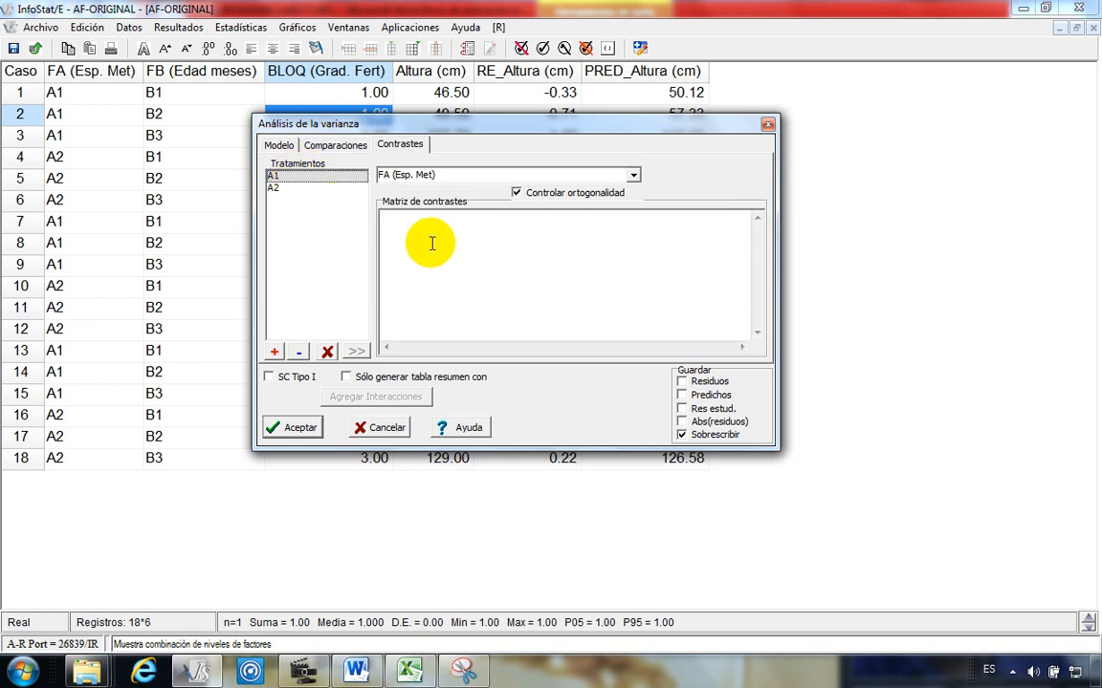
left_click(408, 221)
left_click_drag(522, 141, 569, 125)
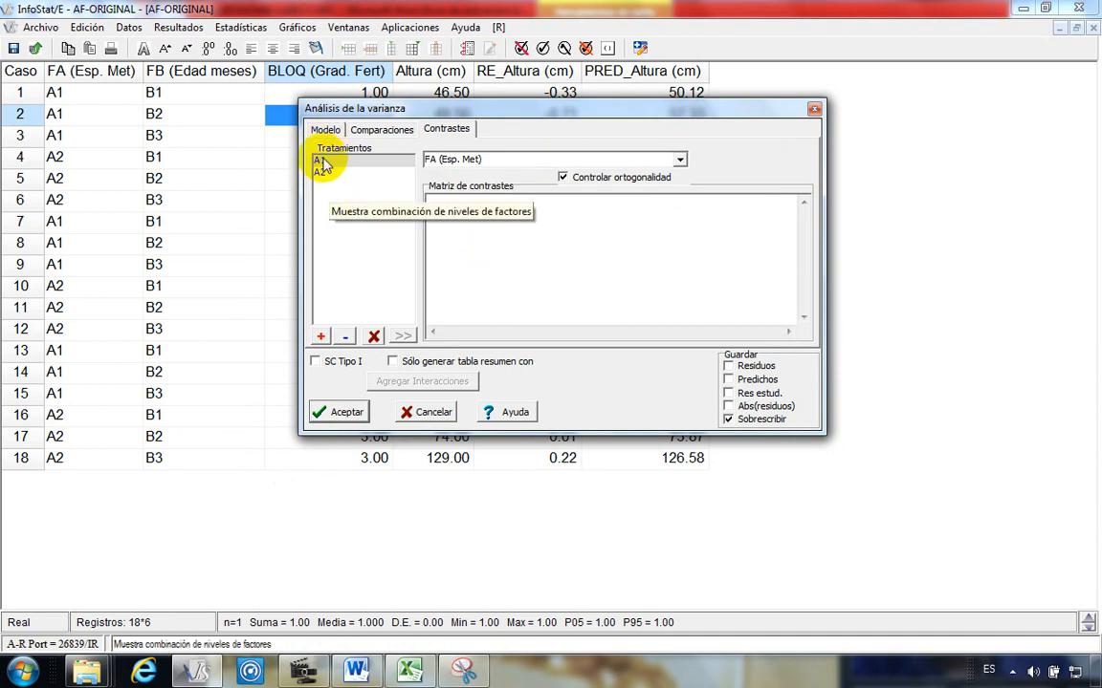
left_click_drag(493, 113, 473, 109)
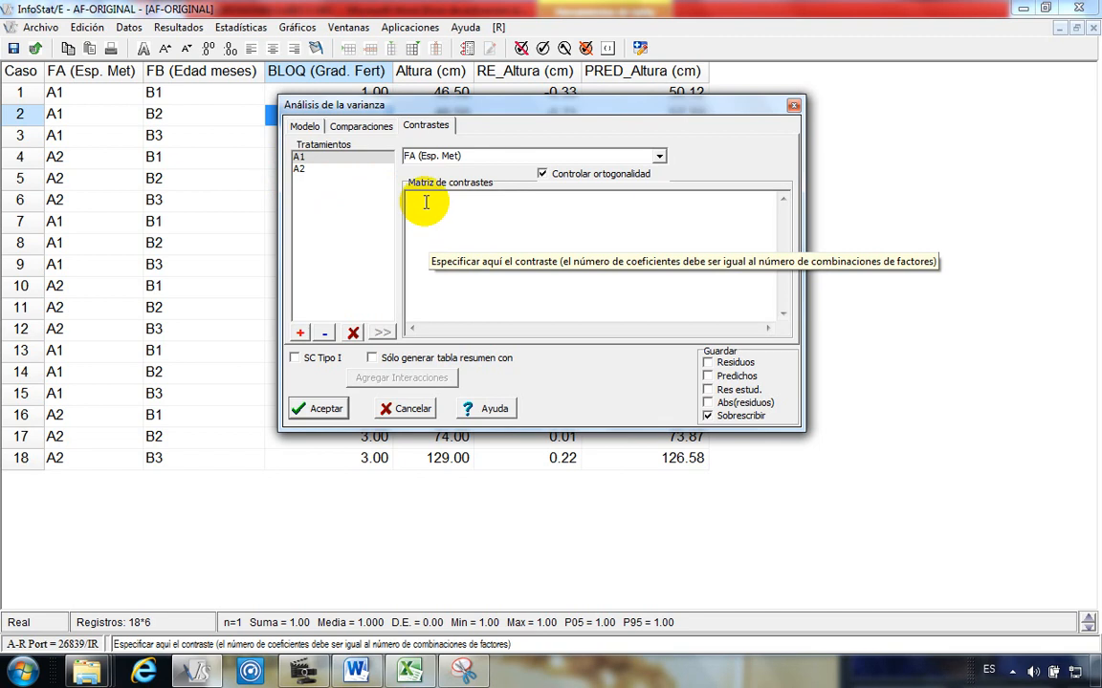
Step: Enter the contrast coefficients +1 -1 for A1 and A2 and run the analysis
type("+1")
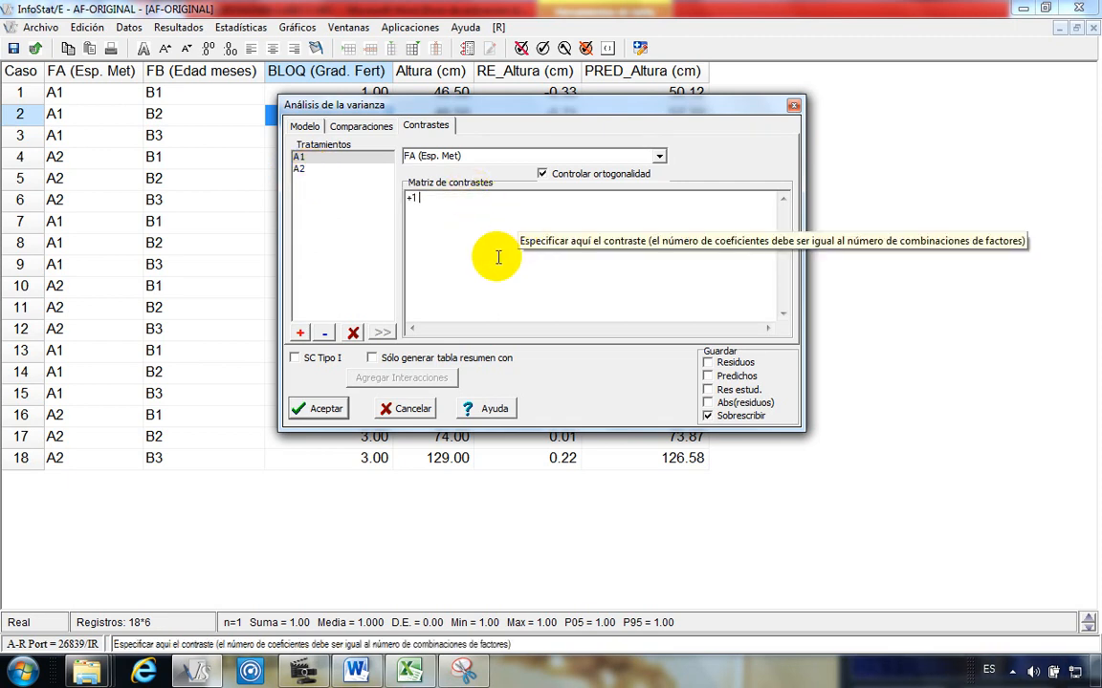
type("-")
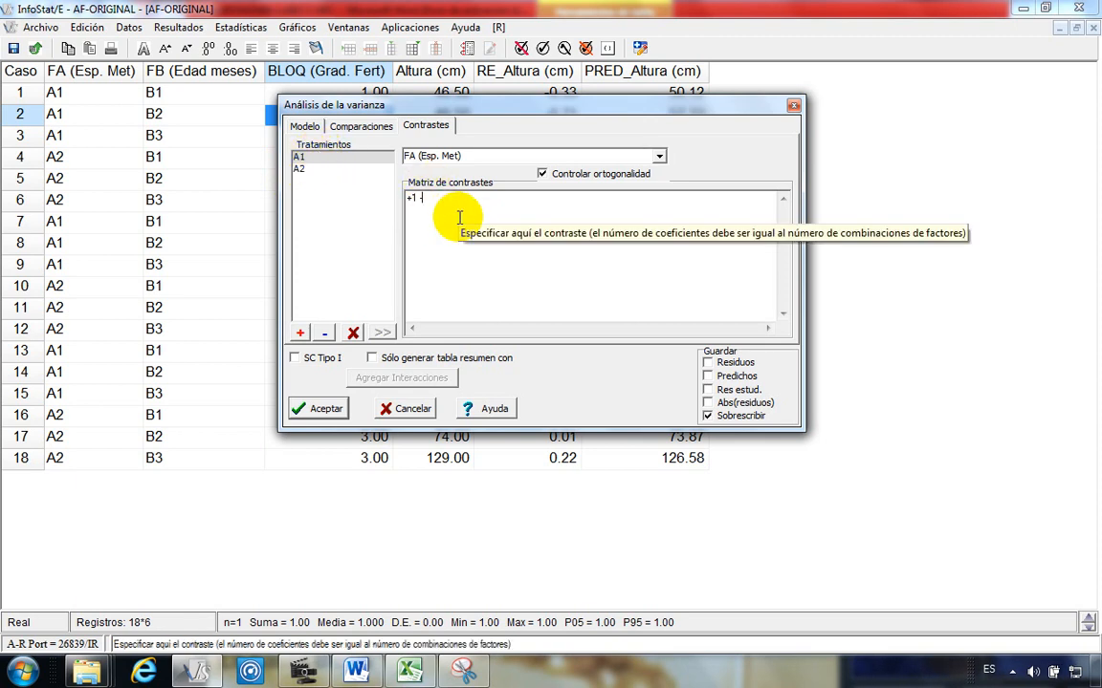
type("1")
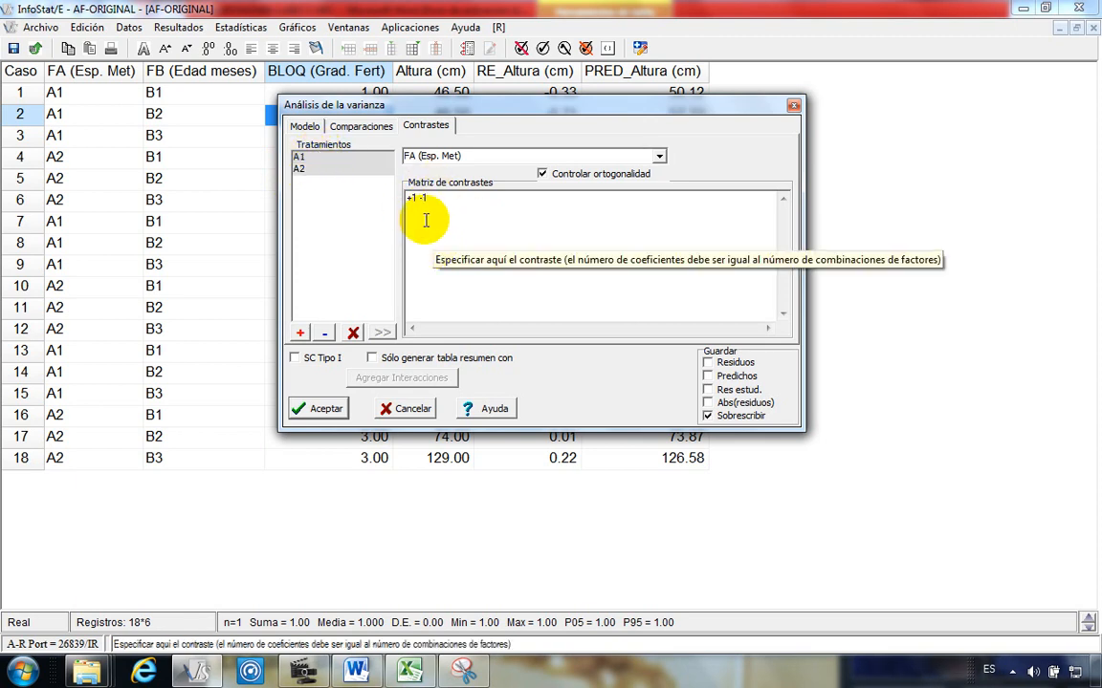
left_click(315, 410)
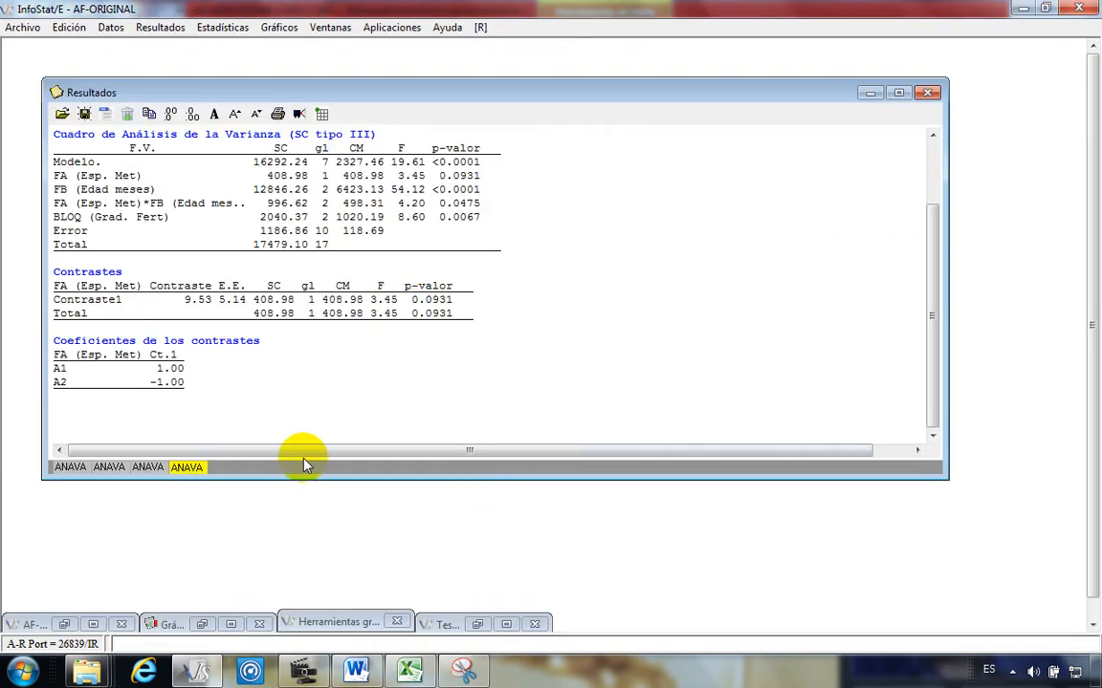
Step: Examine the analysis of variance table, the FA (Esp. Met) contrast table and the contrast coefficients in the results
scroll(195, 351, "up", 2)
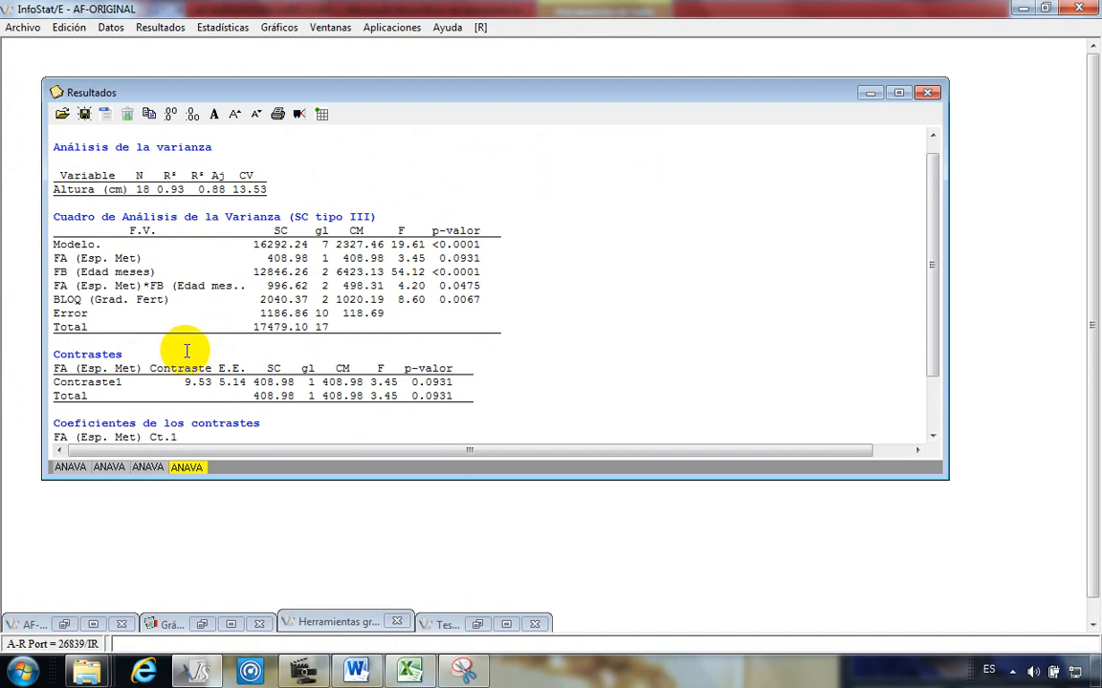
scroll(186, 351, "down", 2)
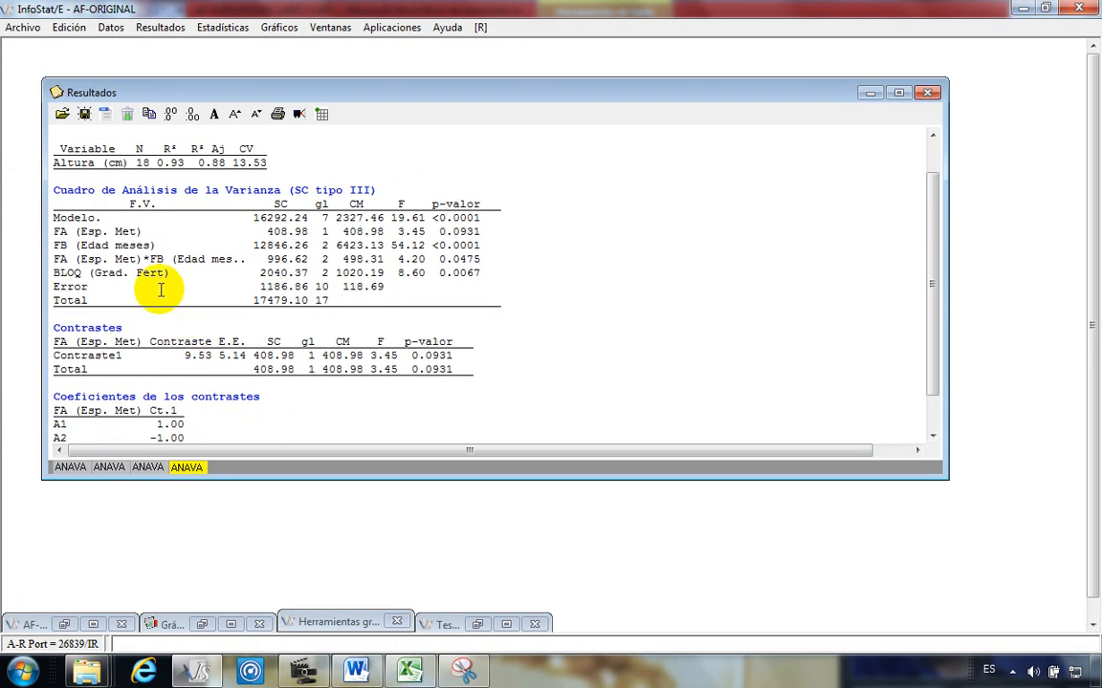
left_click_drag(61, 145, 511, 303)
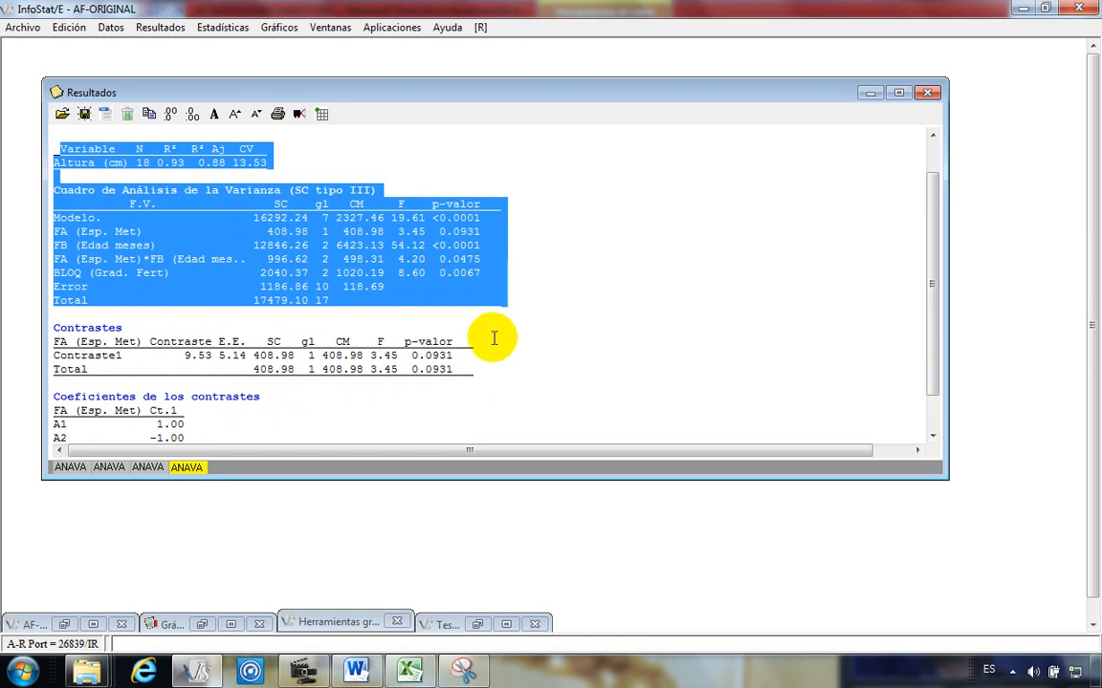
left_click(494, 339)
scroll(287, 277, "up", 1)
scroll(134, 191, "down", 1)
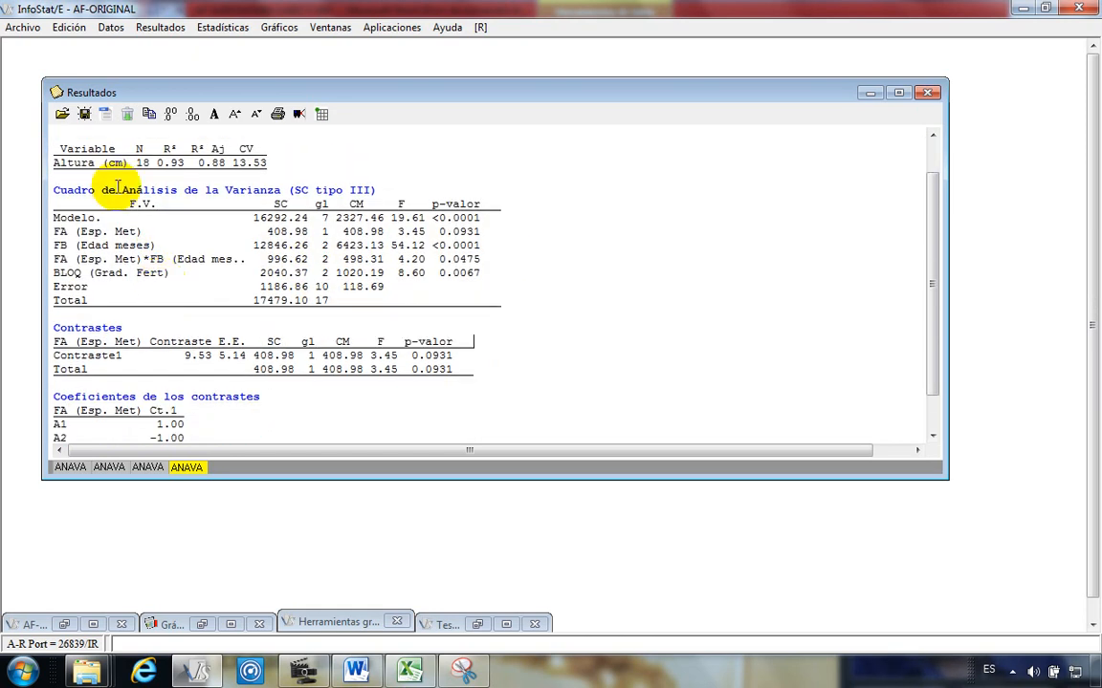
left_click_drag(347, 252, 536, 300)
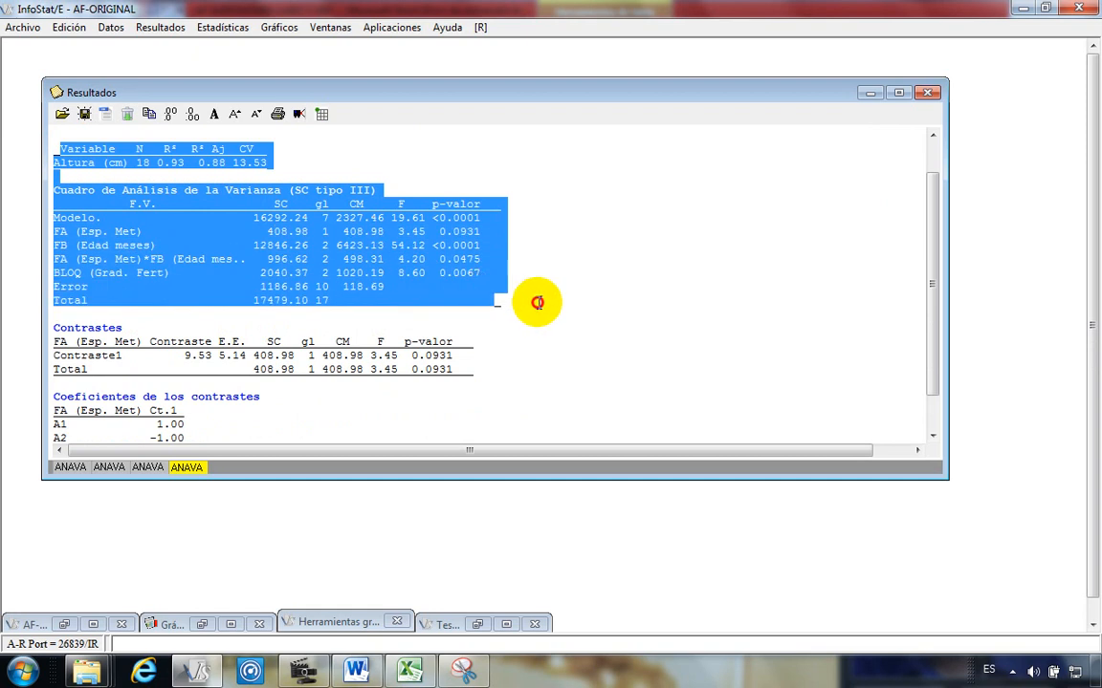
left_click(274, 319)
scroll(273, 316, "down", 1)
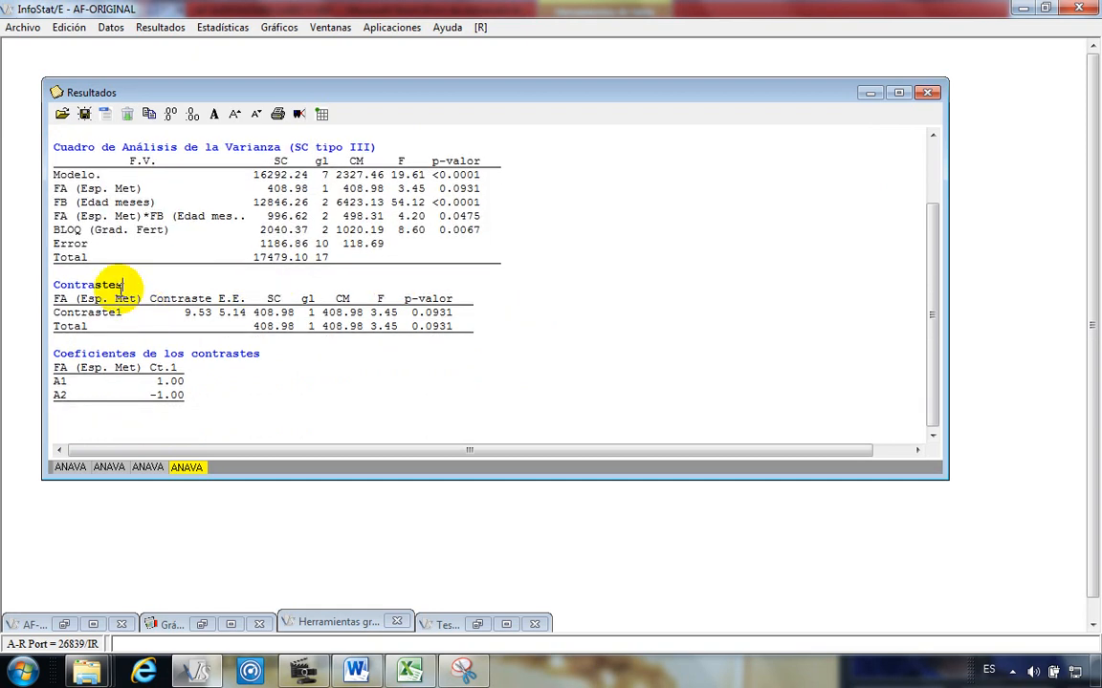
left_click_drag(59, 285, 220, 399)
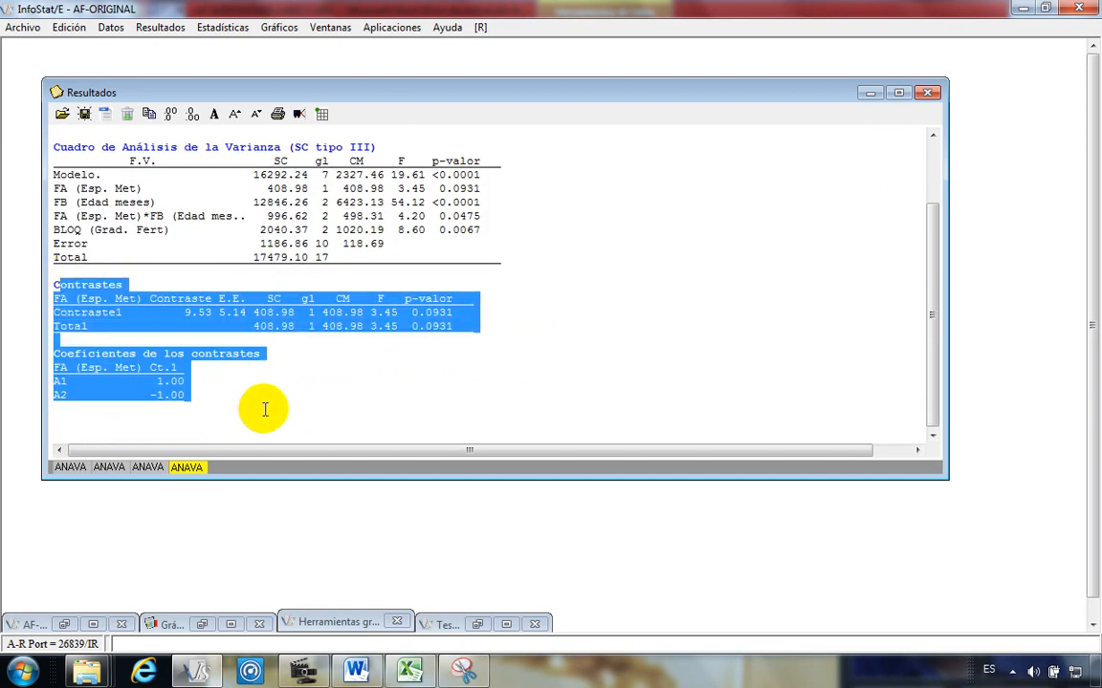
left_click(253, 369)
scroll(256, 370, "up", 2)
scroll(239, 371, "down", 1)
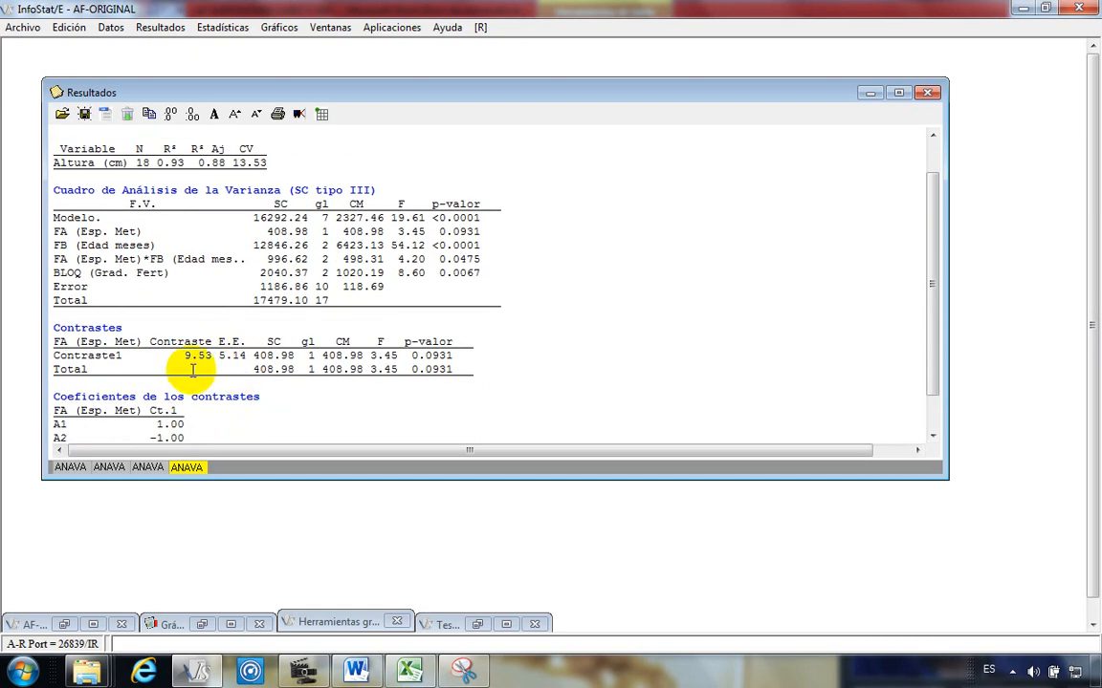
scroll(229, 371, "down", 1)
scroll(216, 387, "up", 2)
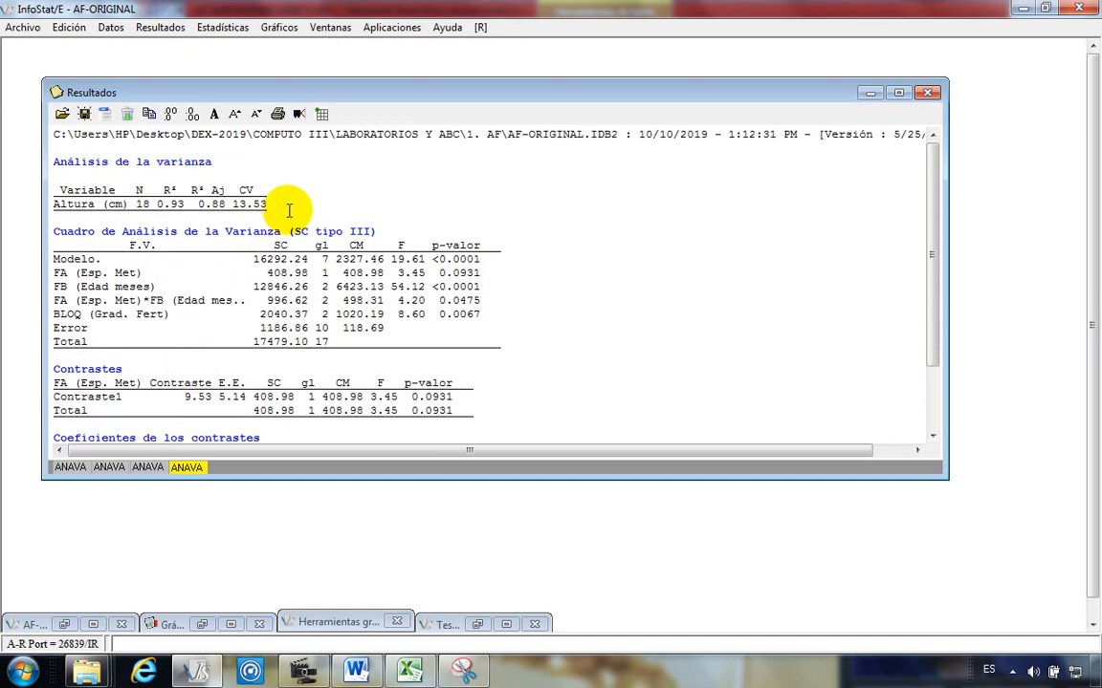
scroll(116, 342, "down", 1)
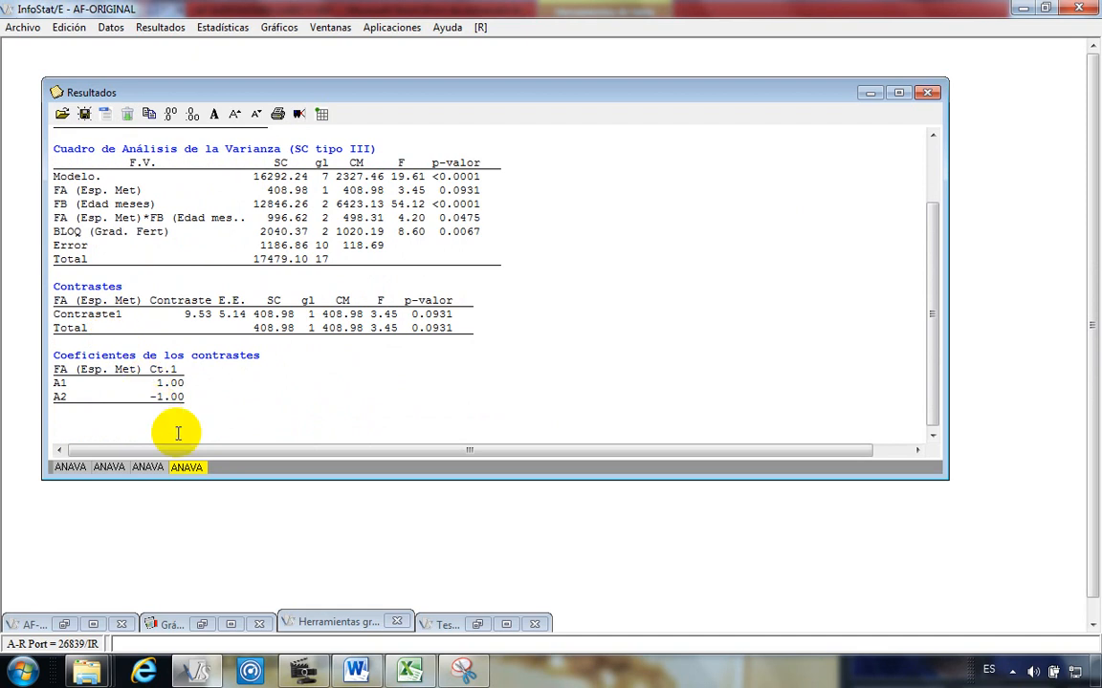
scroll(172, 344, "up", 1)
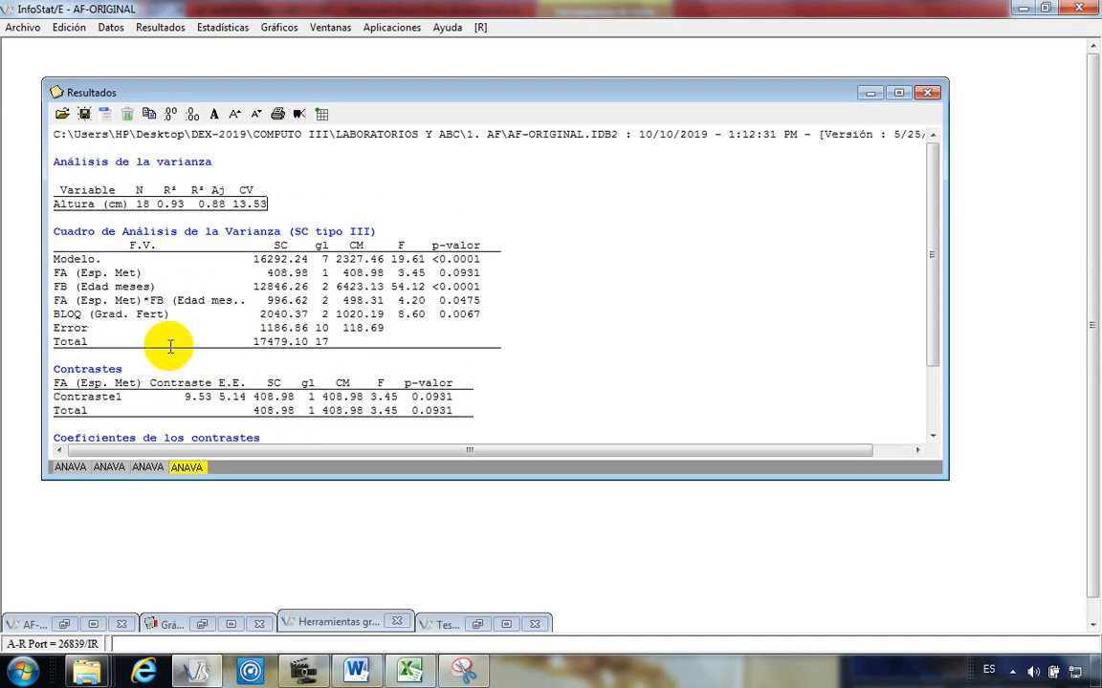
left_click(344, 210)
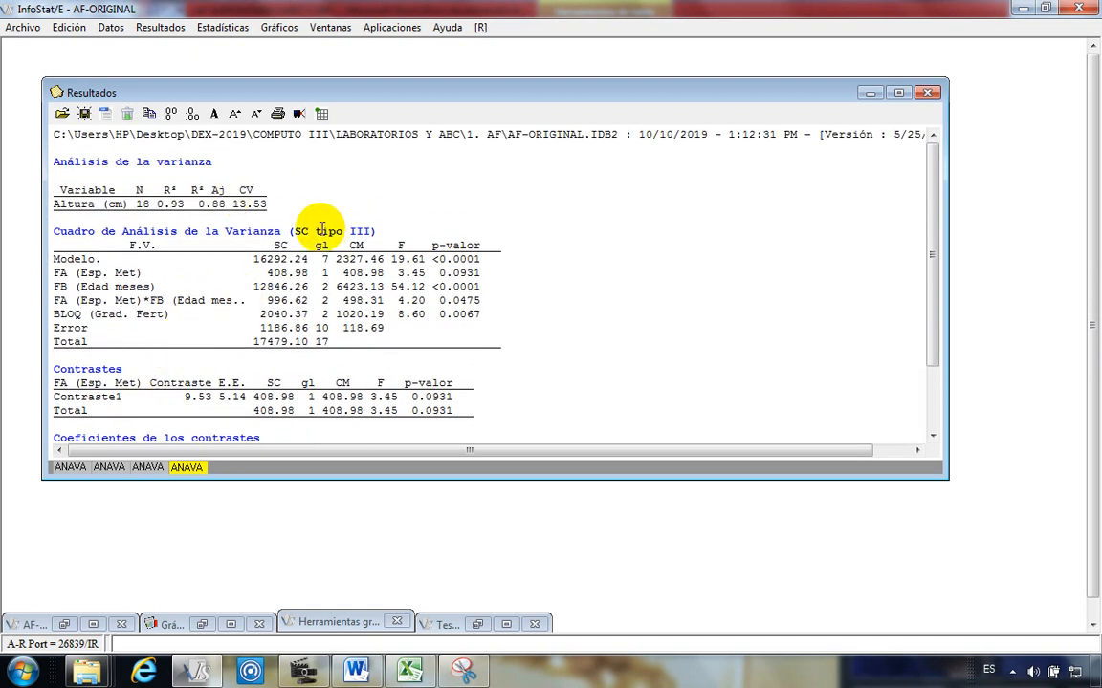
scroll(159, 266, "down", 2)
scroll(215, 330, "down", 1)
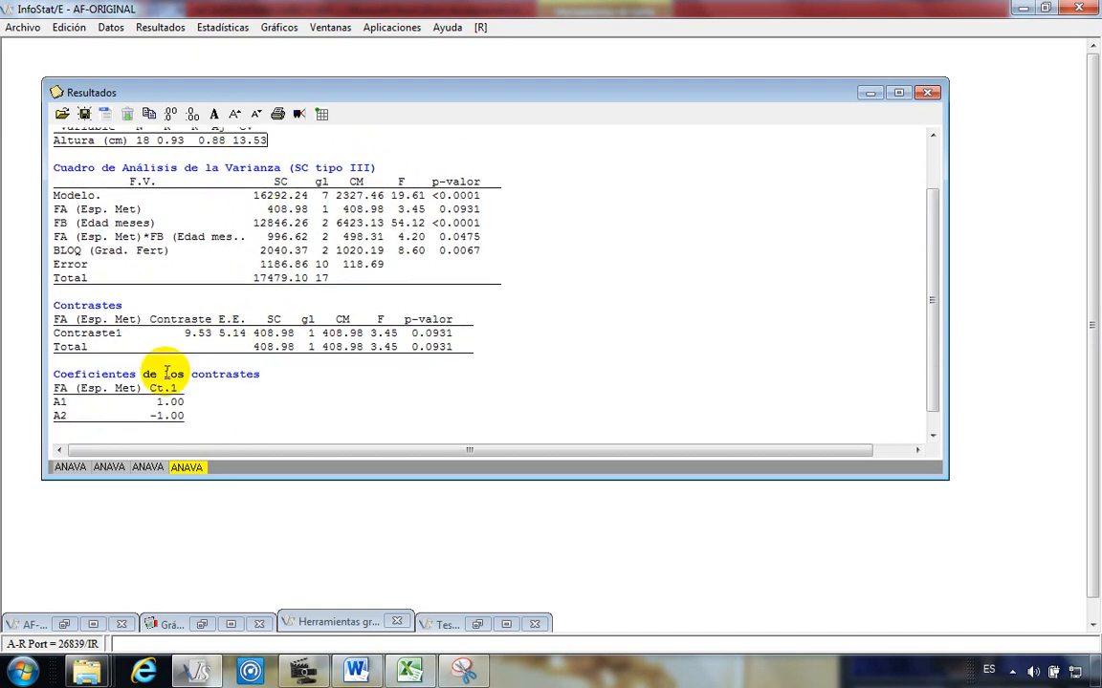
Step: Copy the Contrastes and Coeficientes de los contrastes tables from the results and switch to the Word document
scroll(167, 373, "down", 1)
left_click_drag(199, 403, 59, 293)
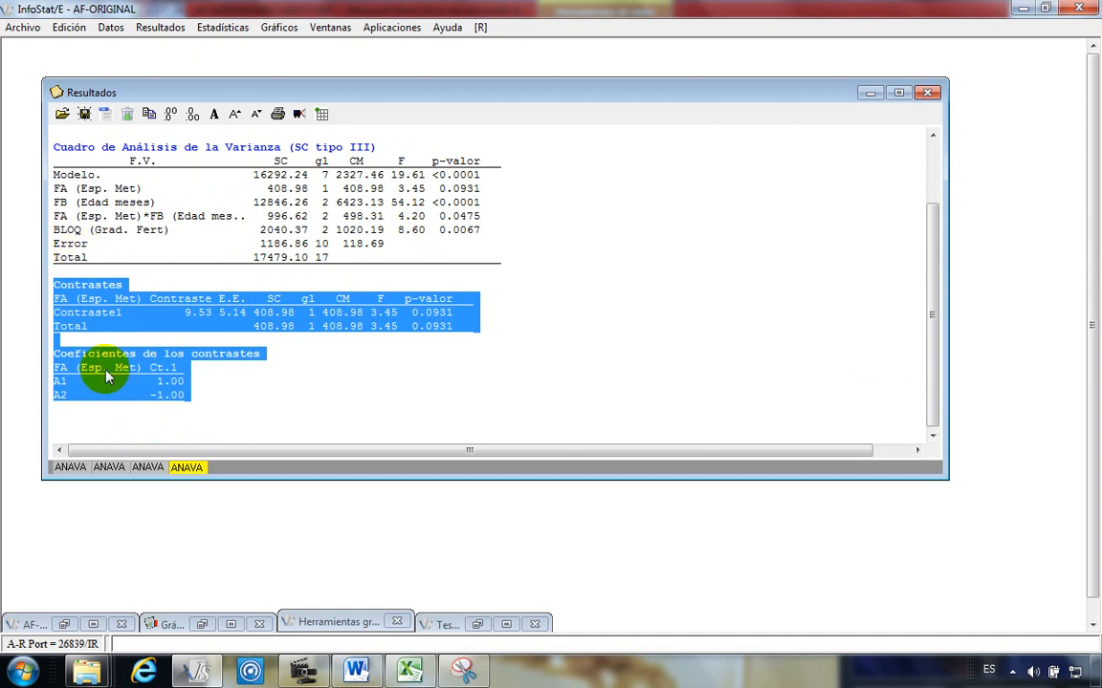
left_click(356, 671)
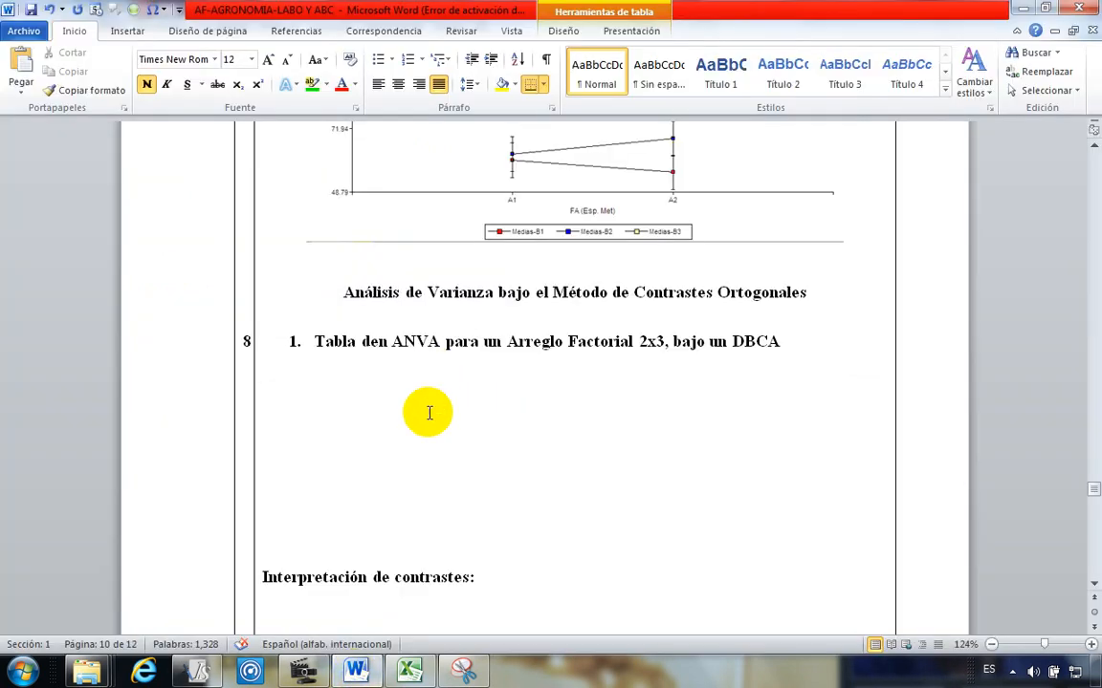
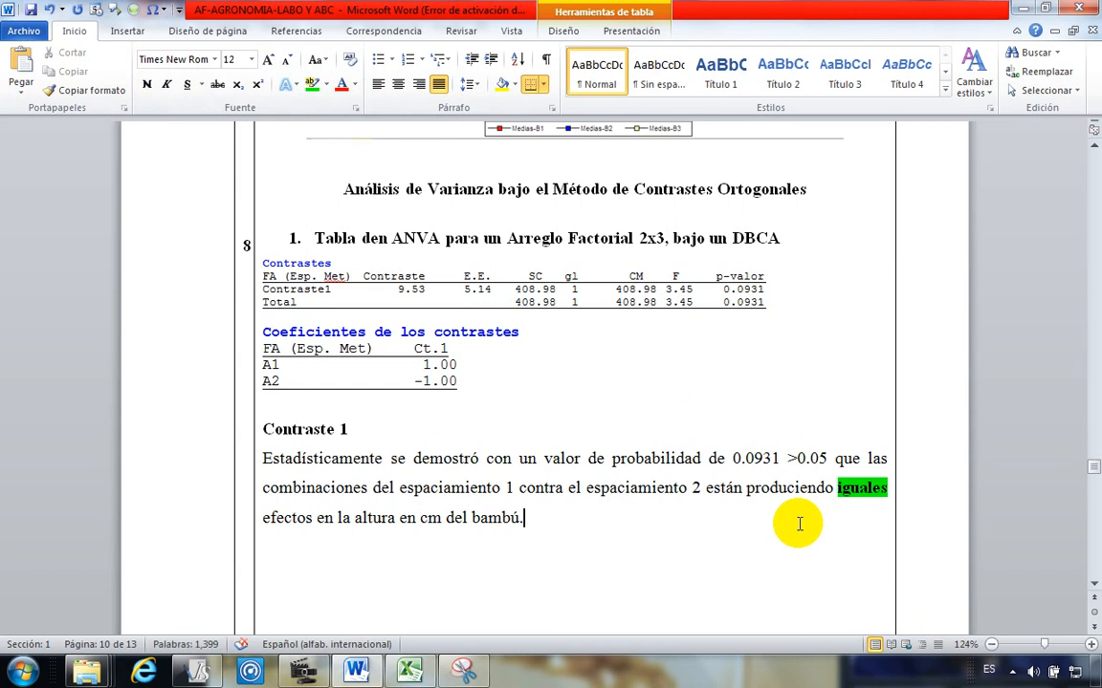
Step: Highlight "0.0931 >0.05" in yellow in the Contraste 1 paragraph
scroll(799, 524, "up", 2)
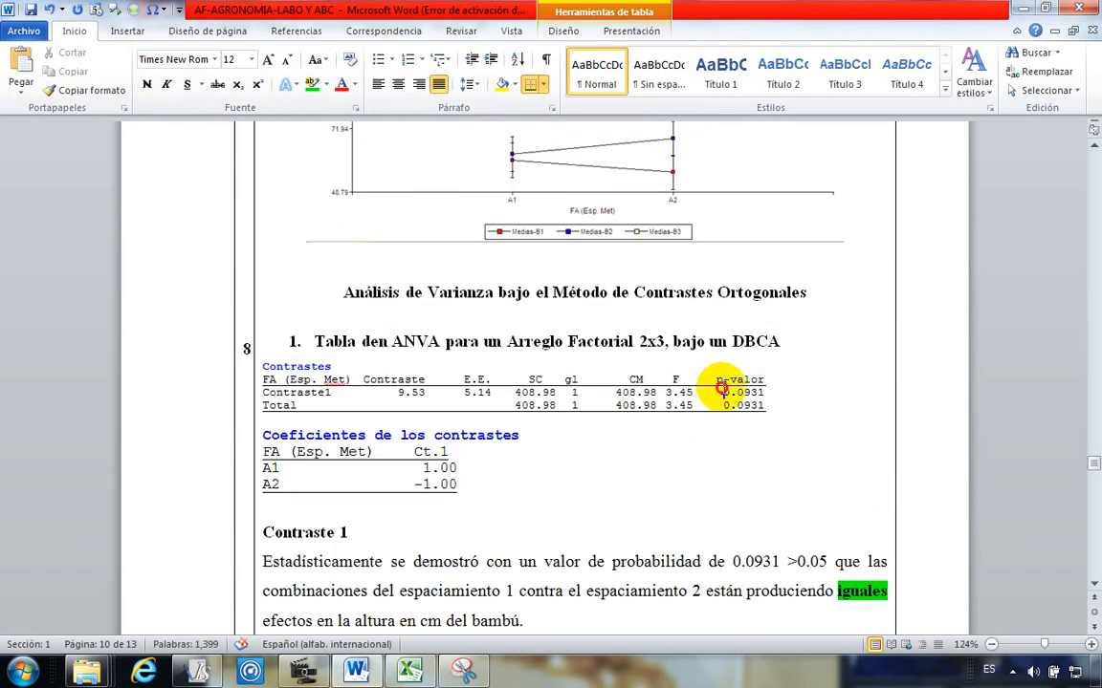
left_click_drag(722, 392, 766, 391)
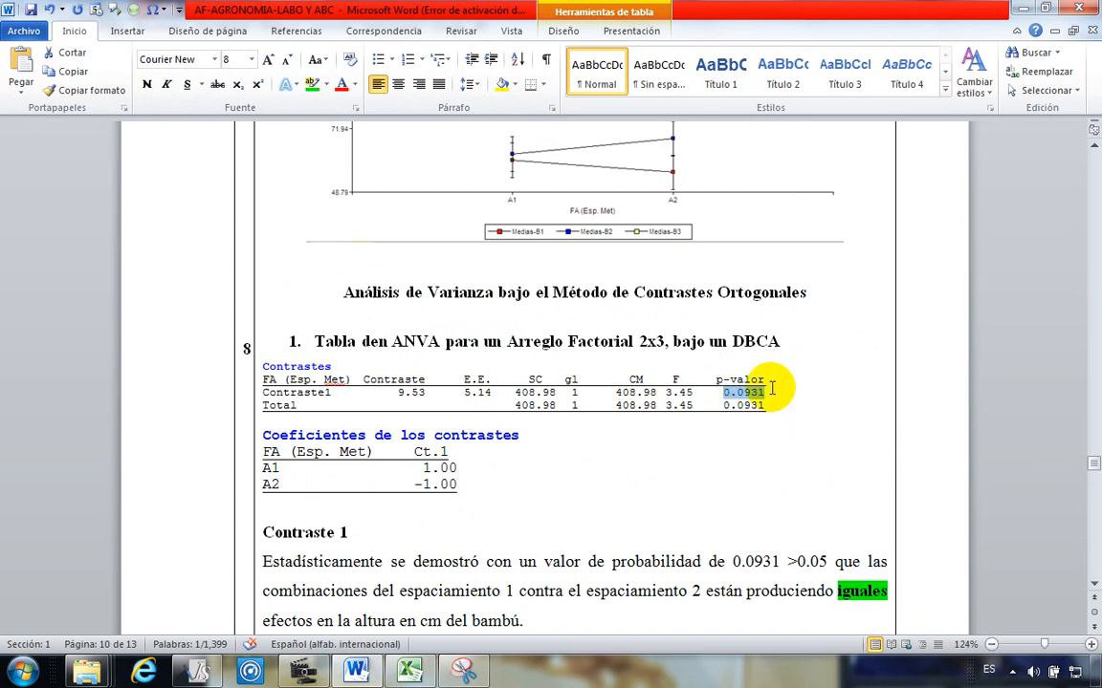
double_click(813, 562)
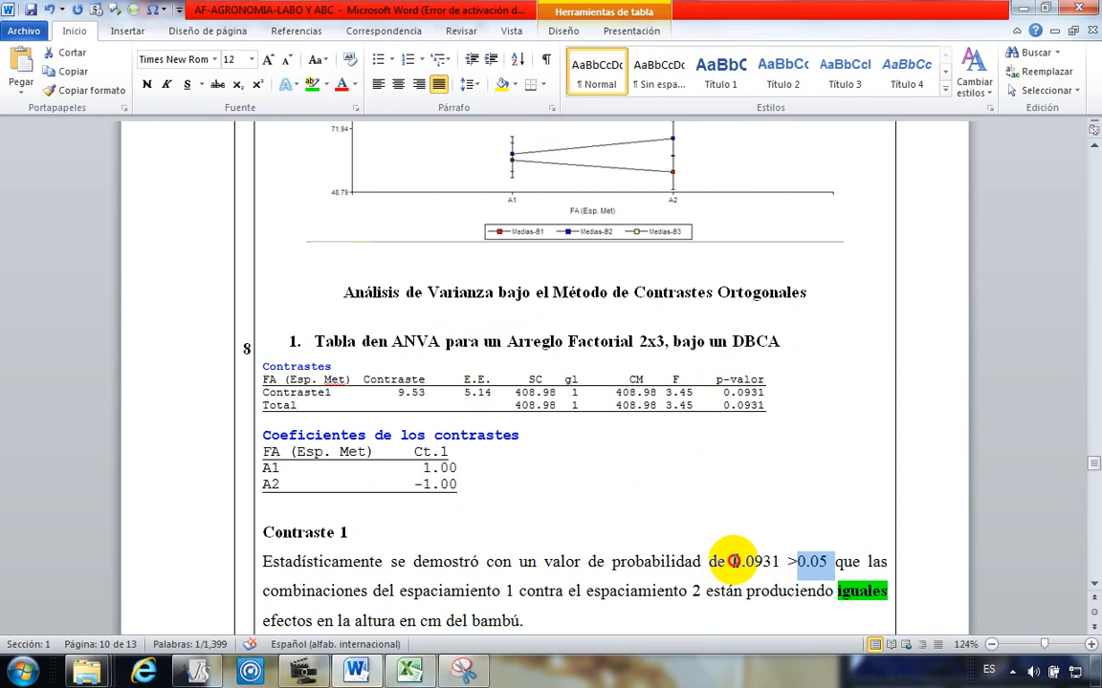
left_click_drag(733, 563, 828, 561)
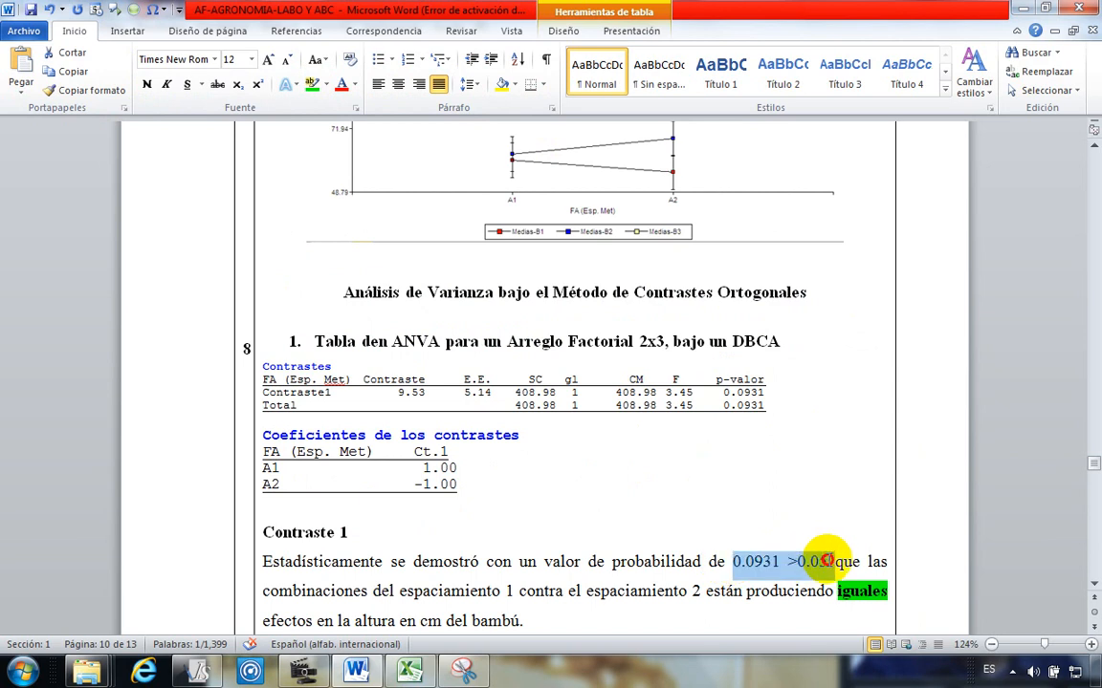
left_click(326, 84)
left_click(313, 108)
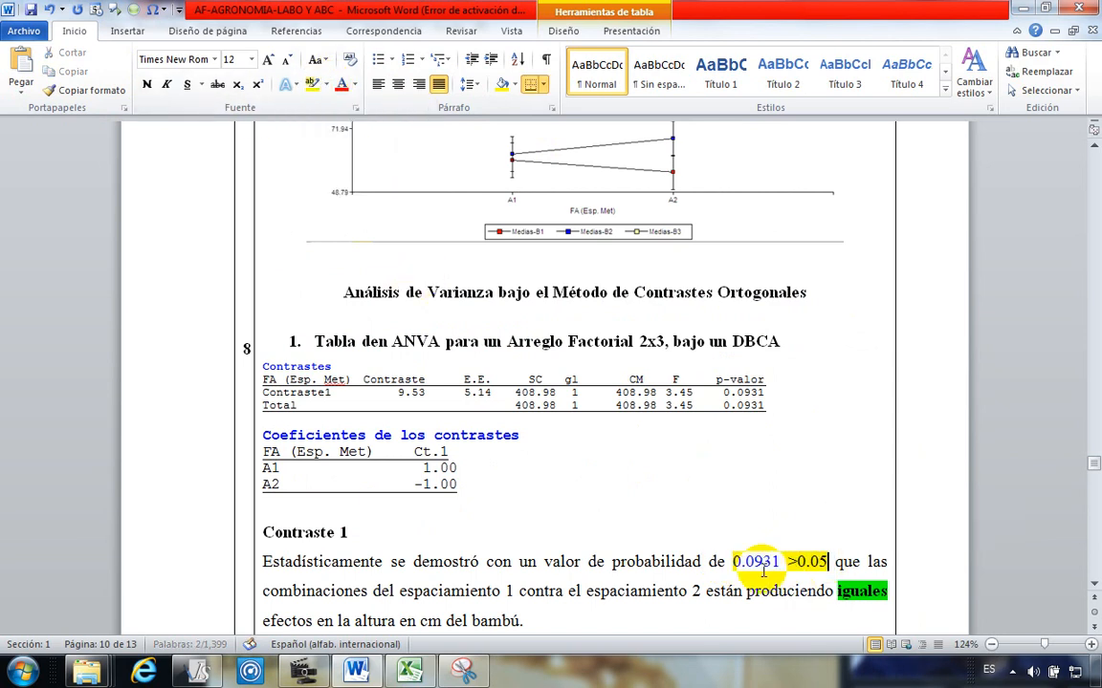
scroll(771, 570, "down", 2)
left_click_drag(900, 499, 862, 489)
left_click(519, 530)
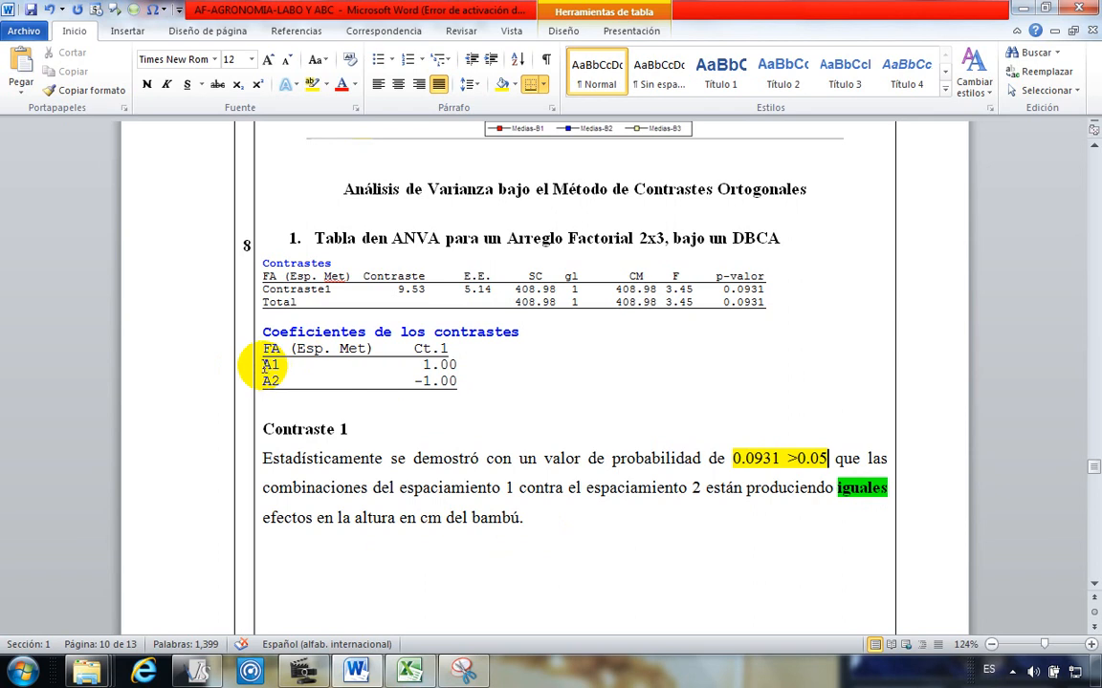
left_click(258, 368)
left_click(279, 385)
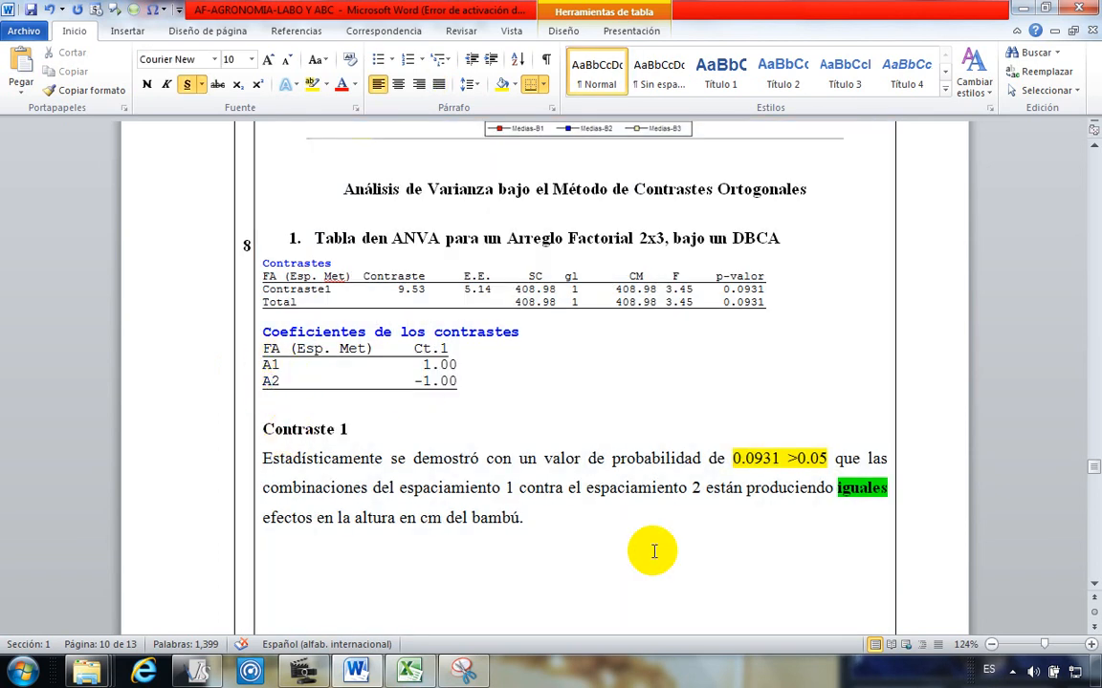
Step: Start a new bold line below the end of the Contraste 1 paragraph
left_click(578, 526)
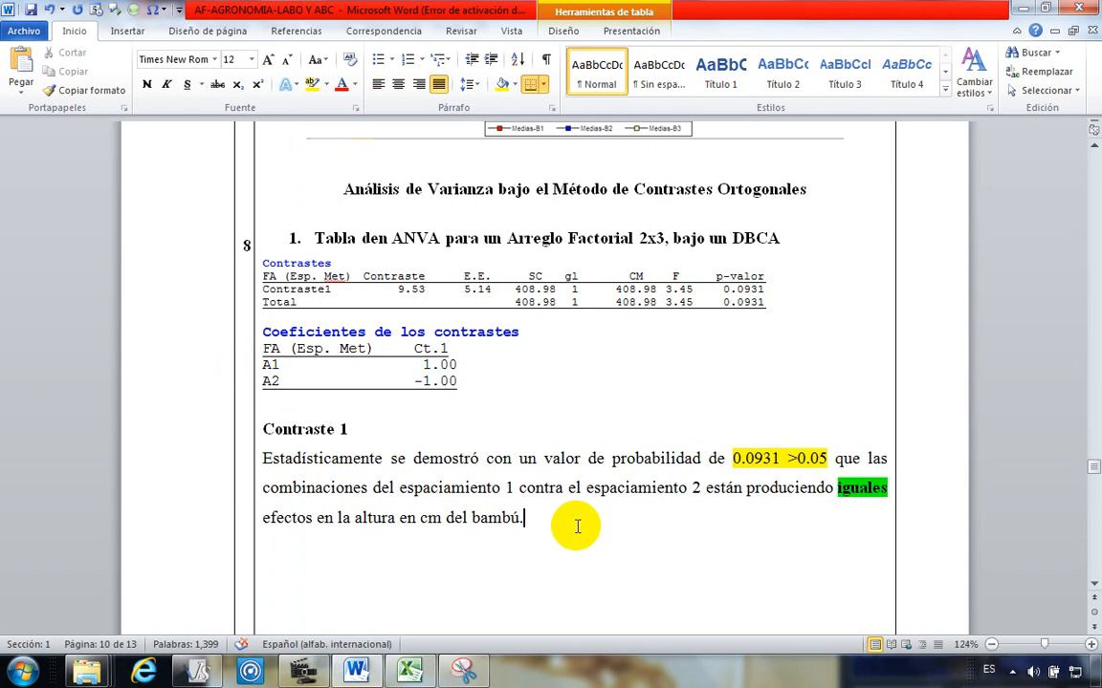
key("Return")
key("Return")
key("ctrl+n")
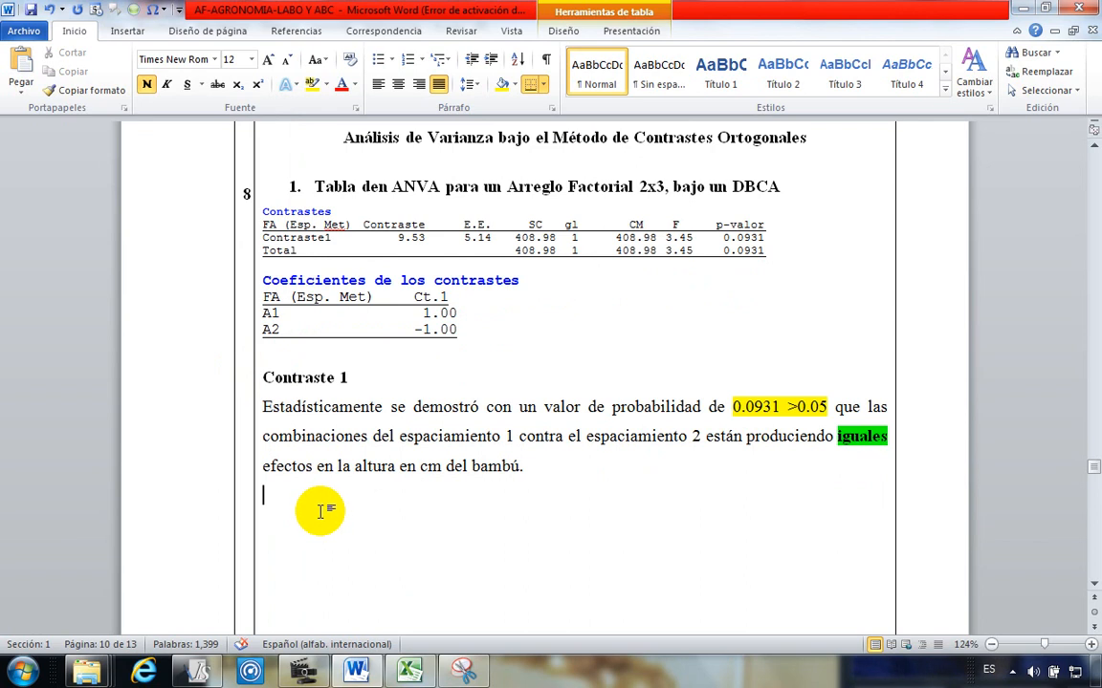
Step: Add an unnumbered line "Factor A" beneath the heading of the 2x3 factorial ANVA table
scroll(304, 505, "up", 1)
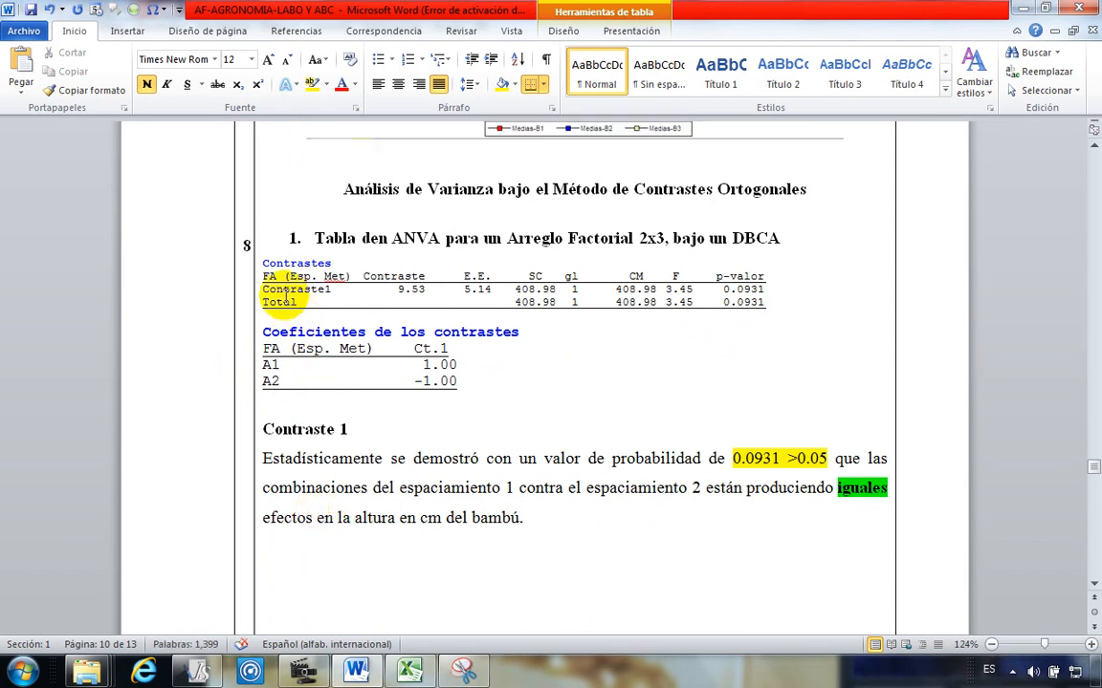
left_click(786, 238)
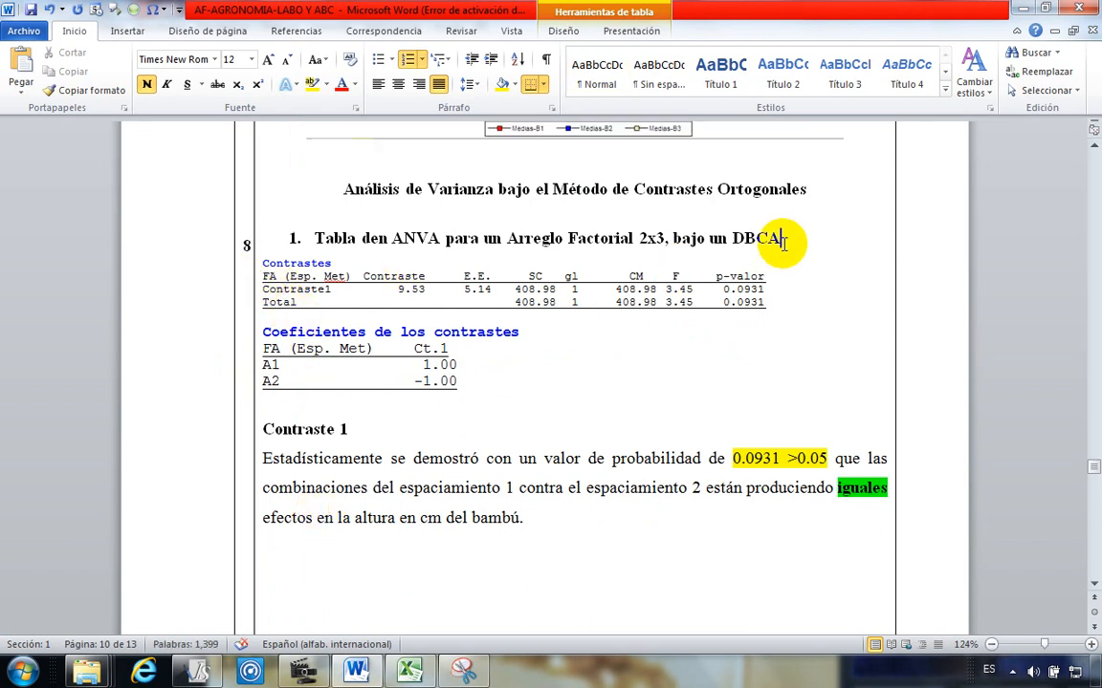
key("Return")
key("BackSpace")
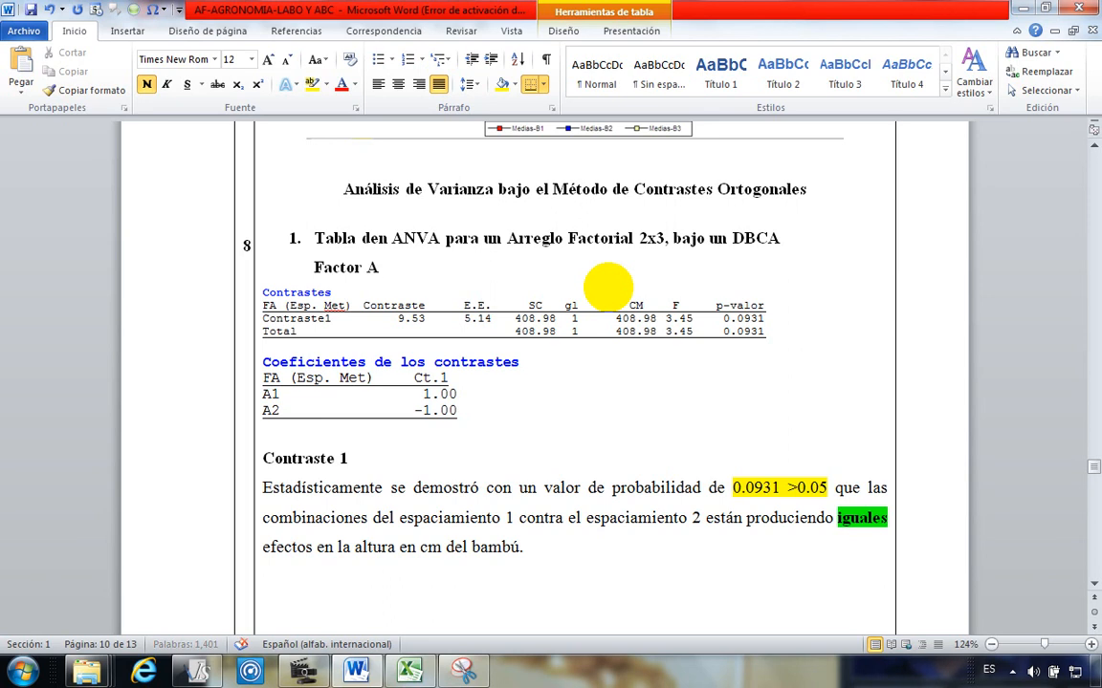
Step: Copy the "Factor A" label below the Contraste 1 paragraph, change the copy to "Factor B" and save the document
left_click_drag(384, 268, 306, 270)
key("ctrl+c")
scroll(381, 478, "down", 2)
left_click(381, 478)
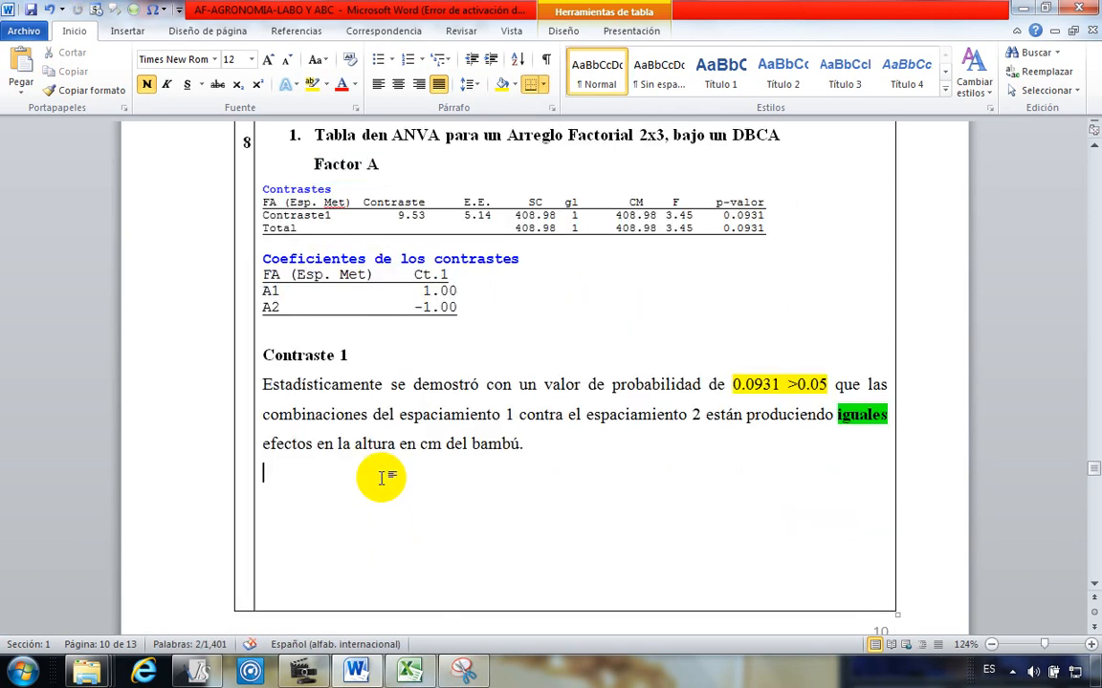
key("ctrl+v")
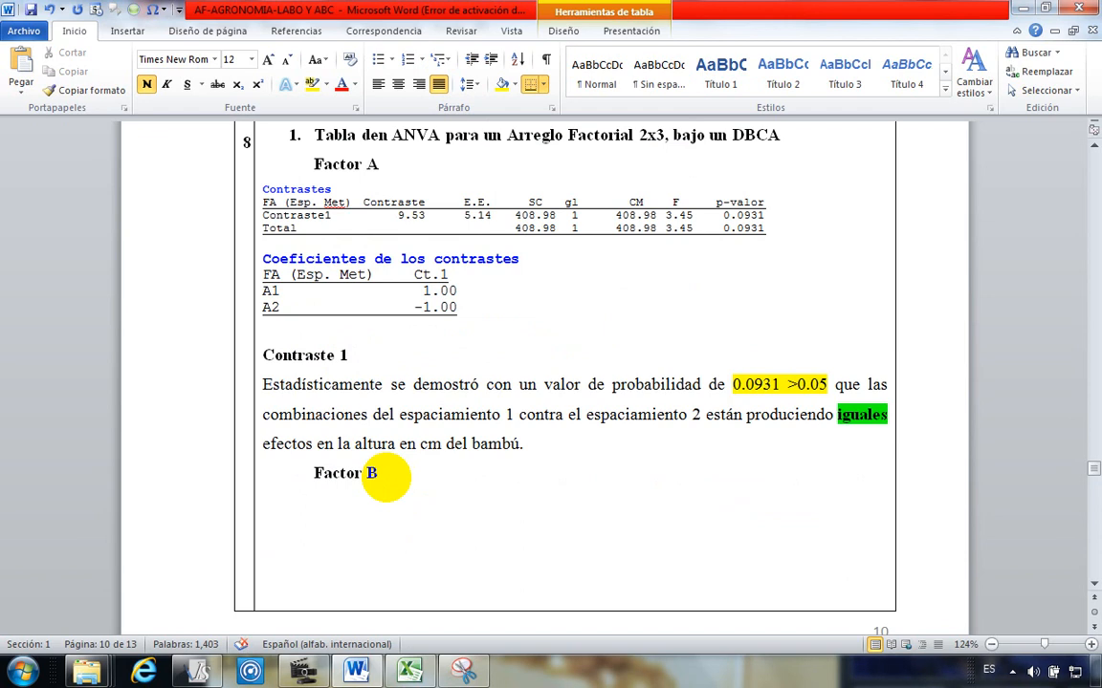
left_click(30, 10)
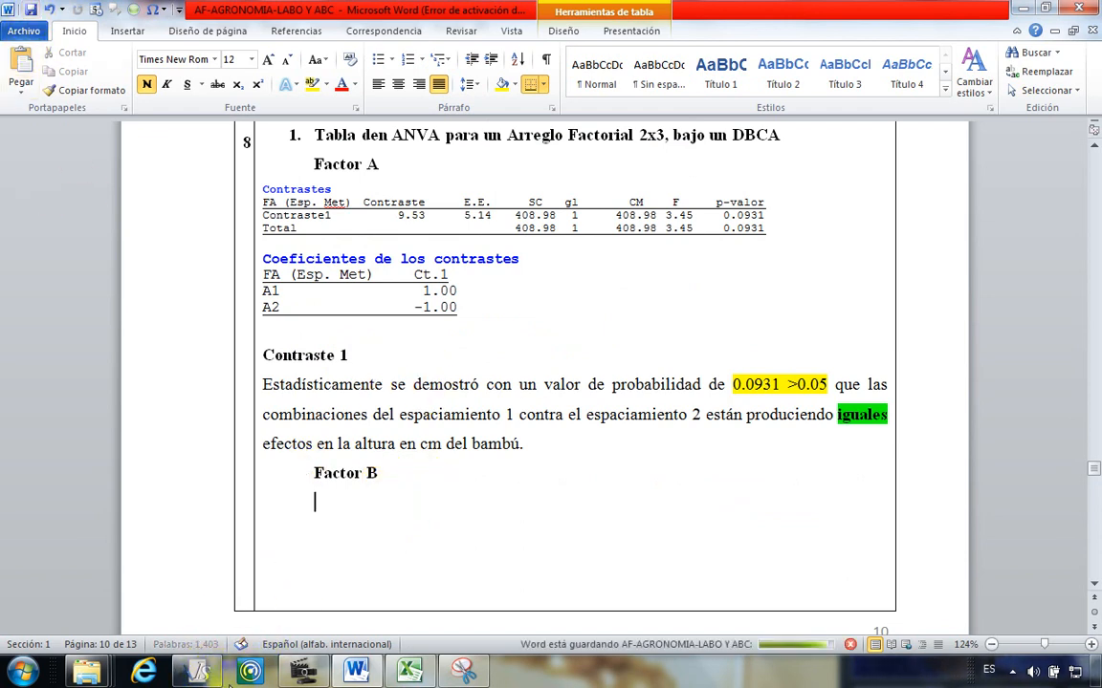
Step: Switch to InfoStat, minimize the results window and maximize the AF-ORIGINAL data table
left_click(197, 672)
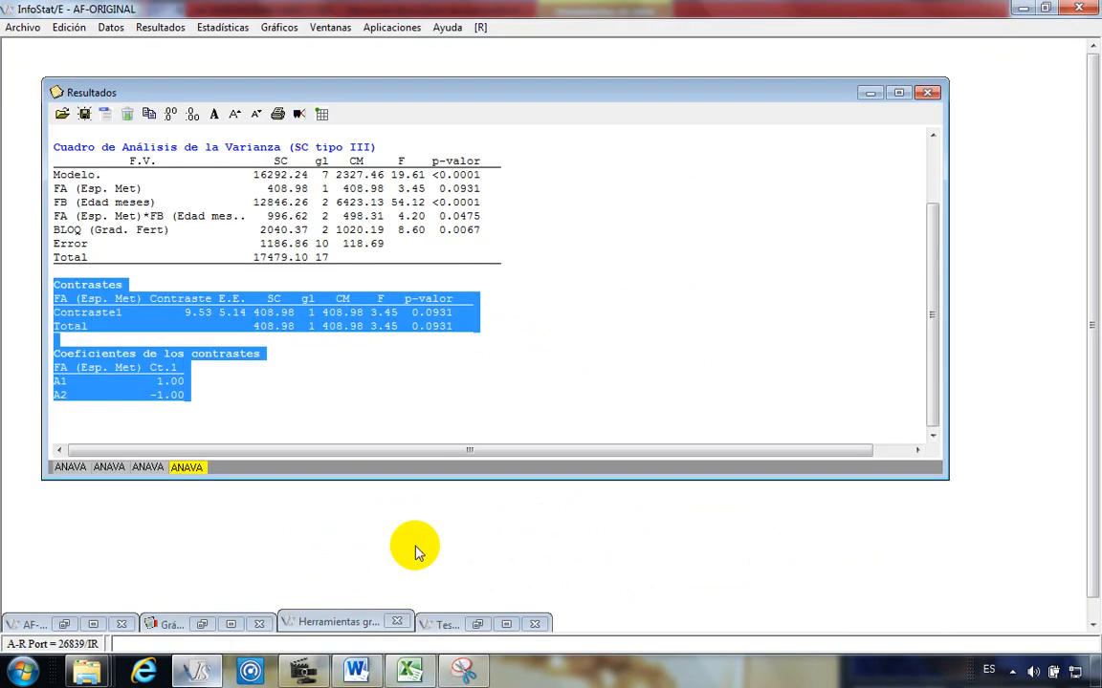
left_click(877, 295)
left_click(870, 93)
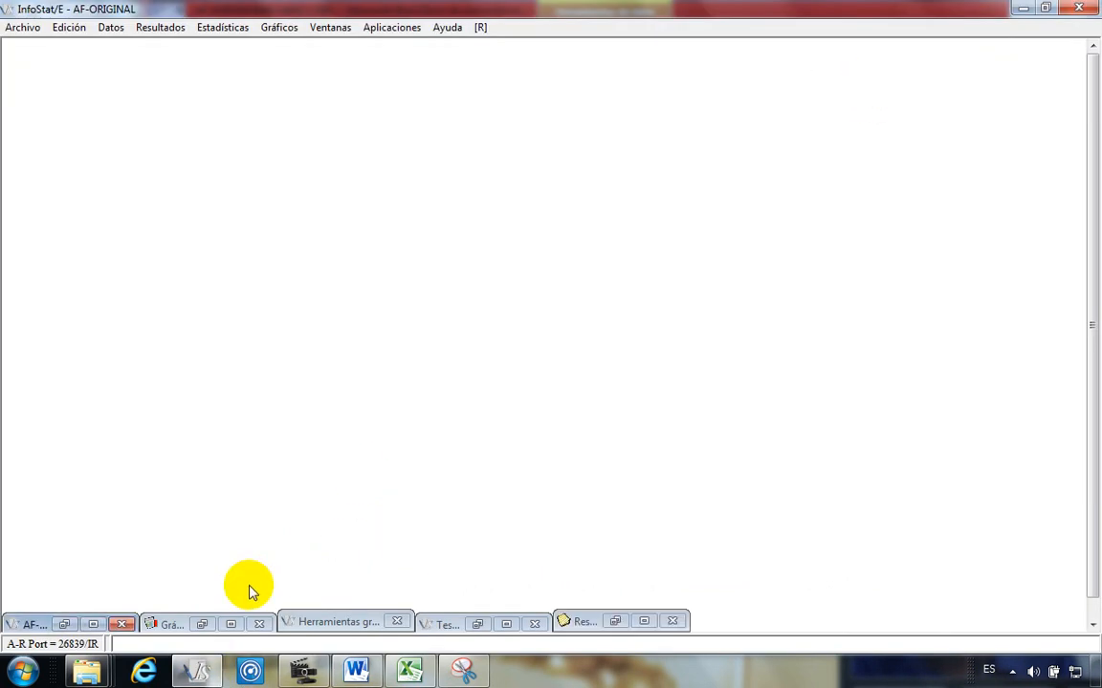
left_click(93, 623)
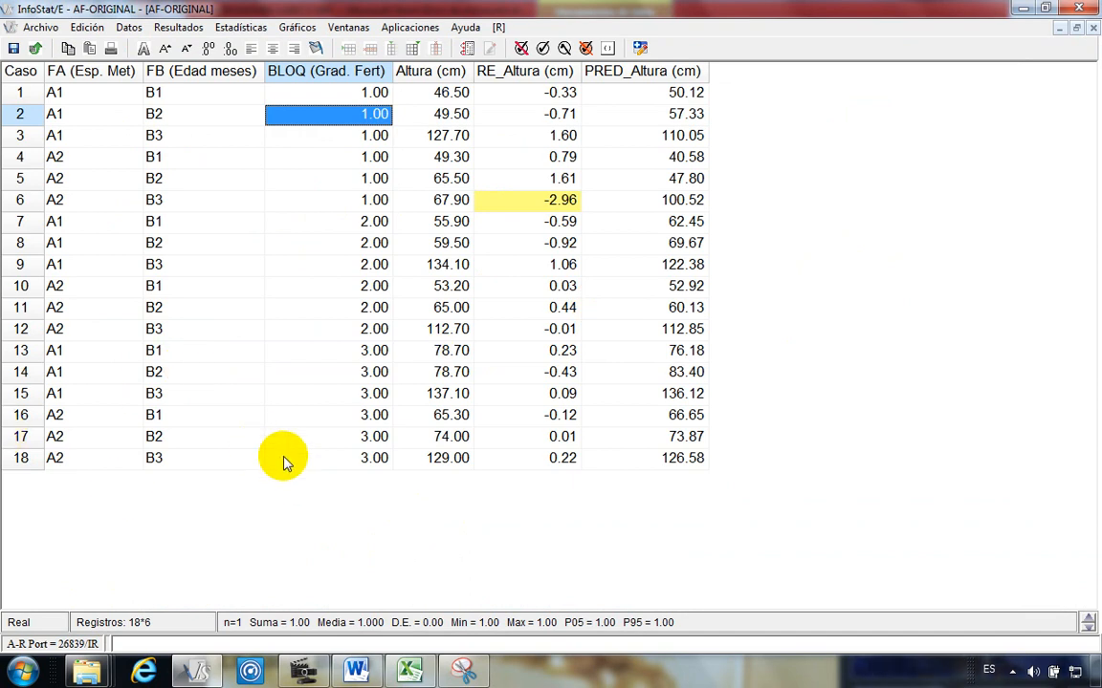
Step: Start an analysis of variance for Altura (cm), accepting FA (Esp. Met), FB (Edad meses) and BLOQ (Grad. Fert) as classification variables
left_click(255, 27)
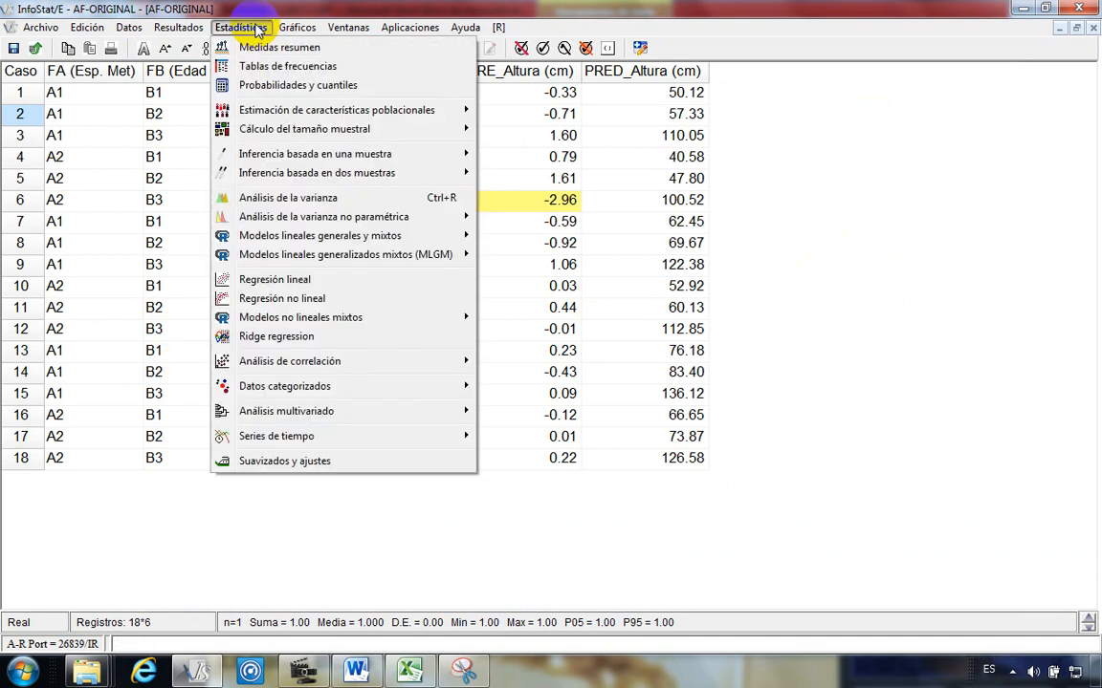
left_click(283, 197)
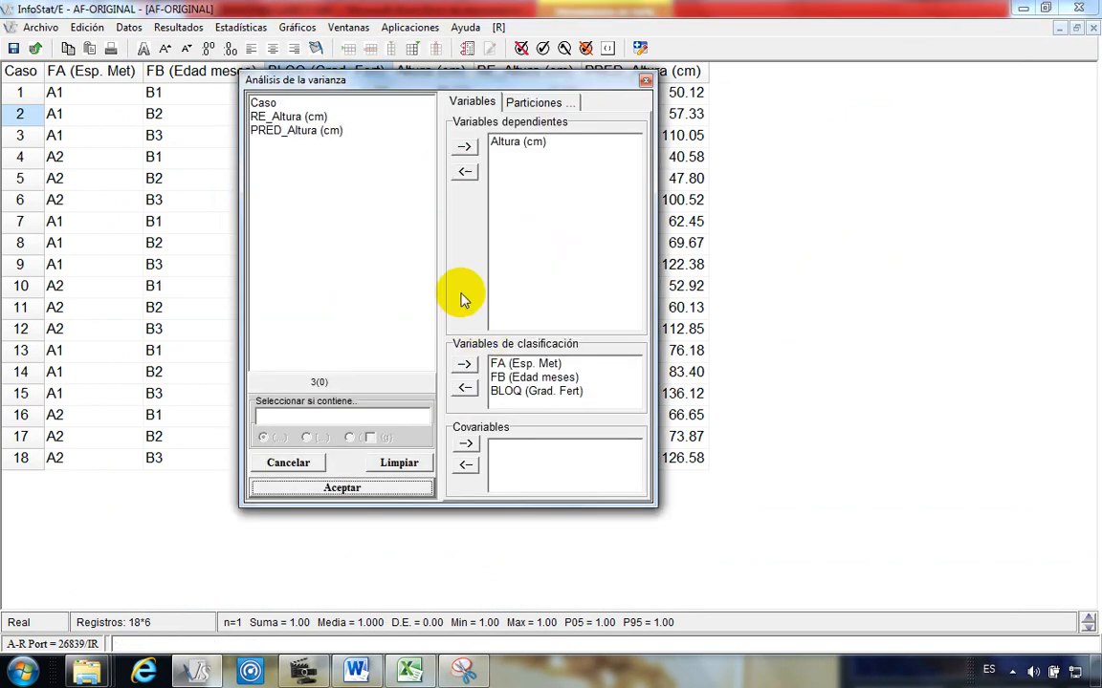
left_click(342, 488)
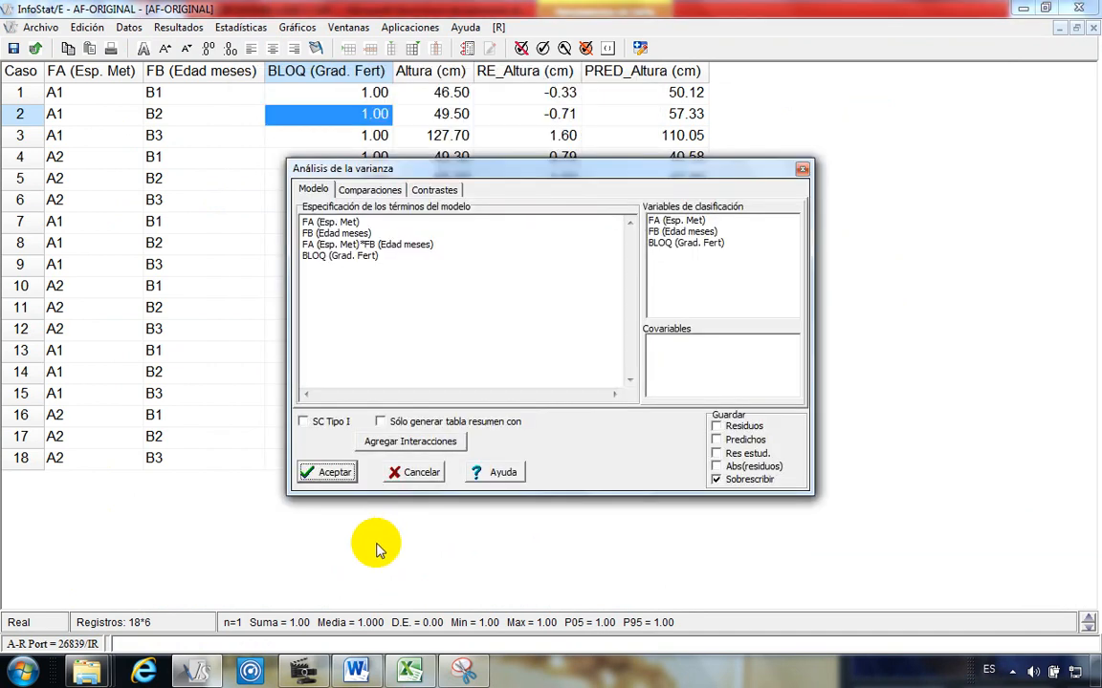
Step: Choose FB (Edad meses) as the factor for the contrasts and clear the existing contrast matrix
left_click(436, 190)
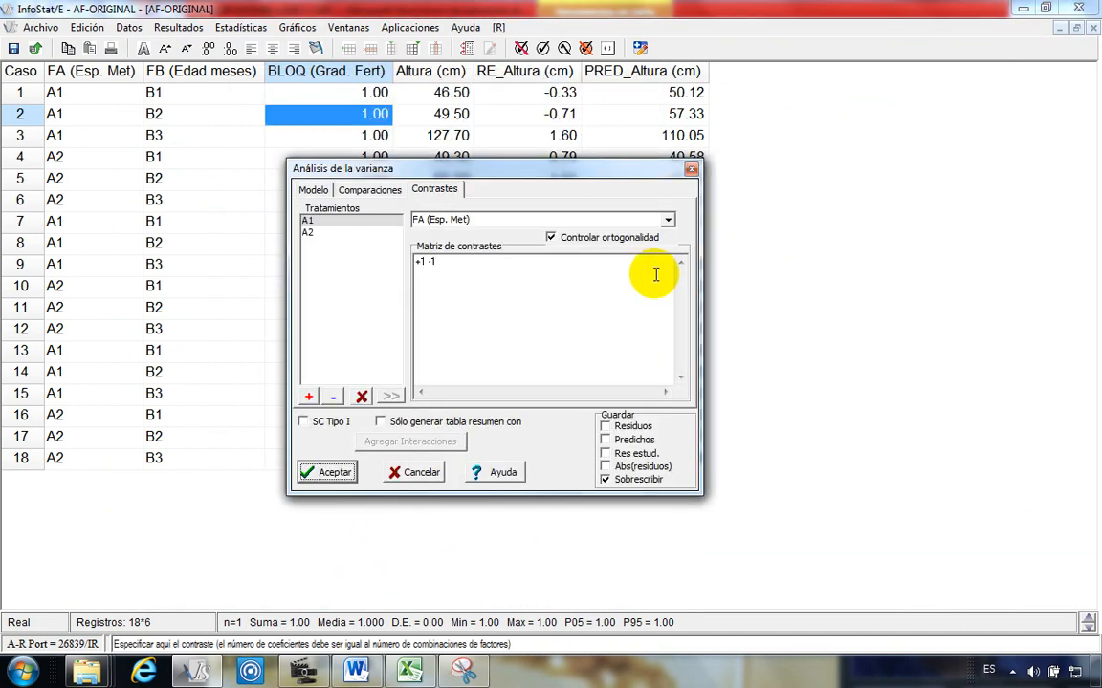
left_click(669, 221)
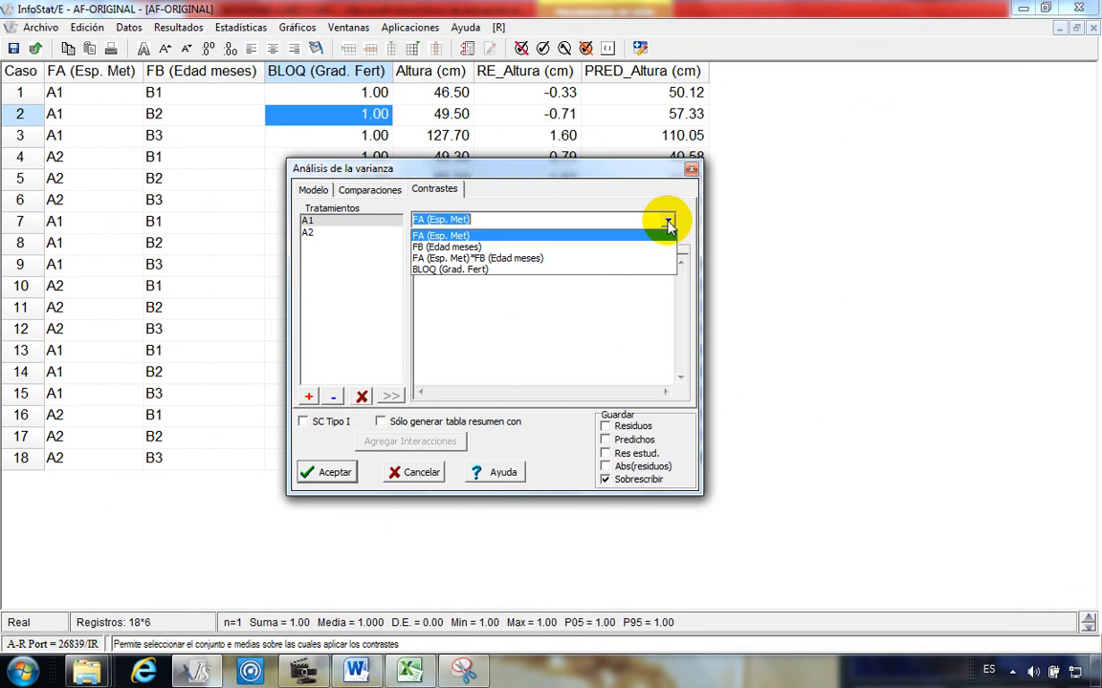
left_click(442, 246)
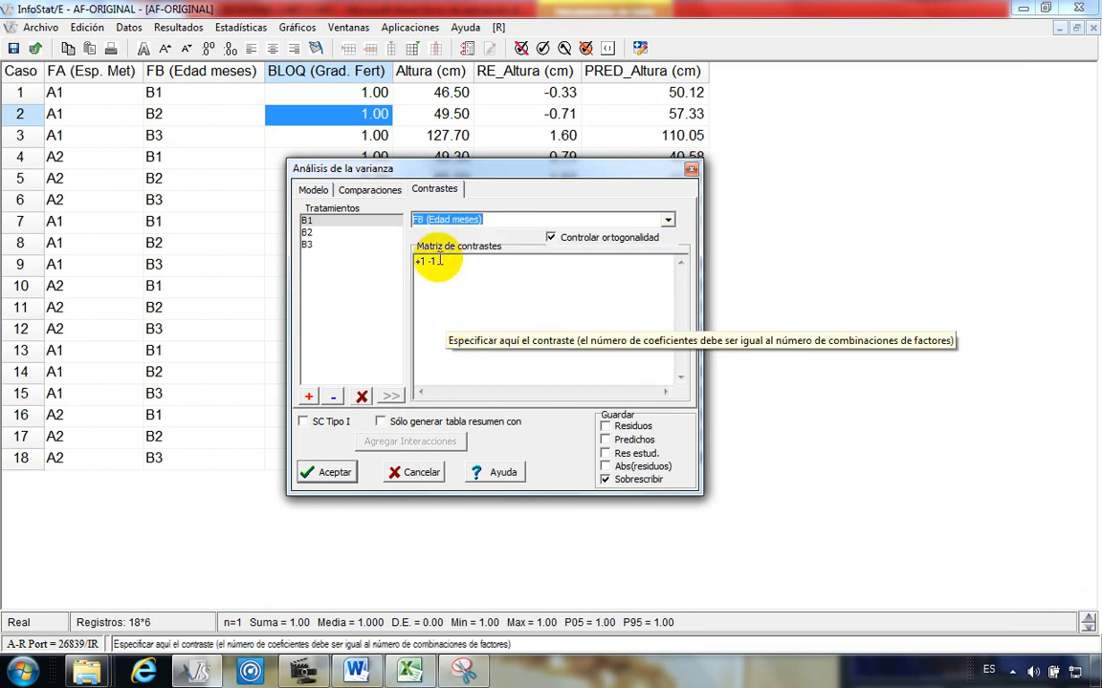
left_click_drag(436, 262, 411, 263)
key("Delete")
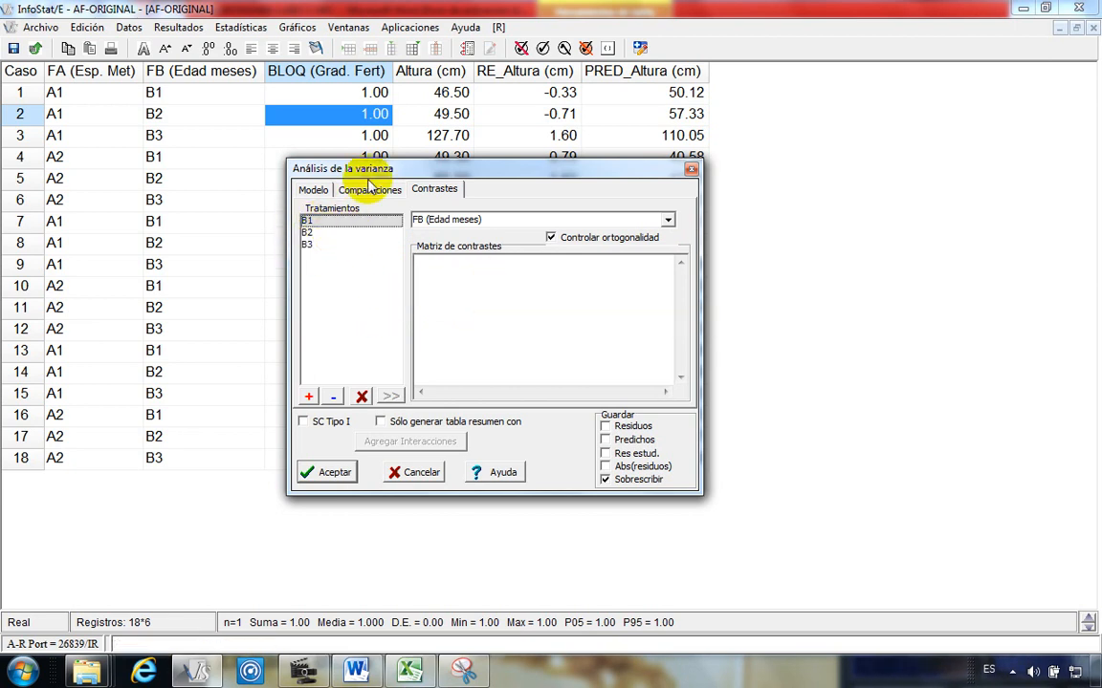
Step: Enter the first contrast row +2 -1 -1 in the matrix, comparing B1 with B2 and B3
left_click_drag(461, 166, 470, 135)
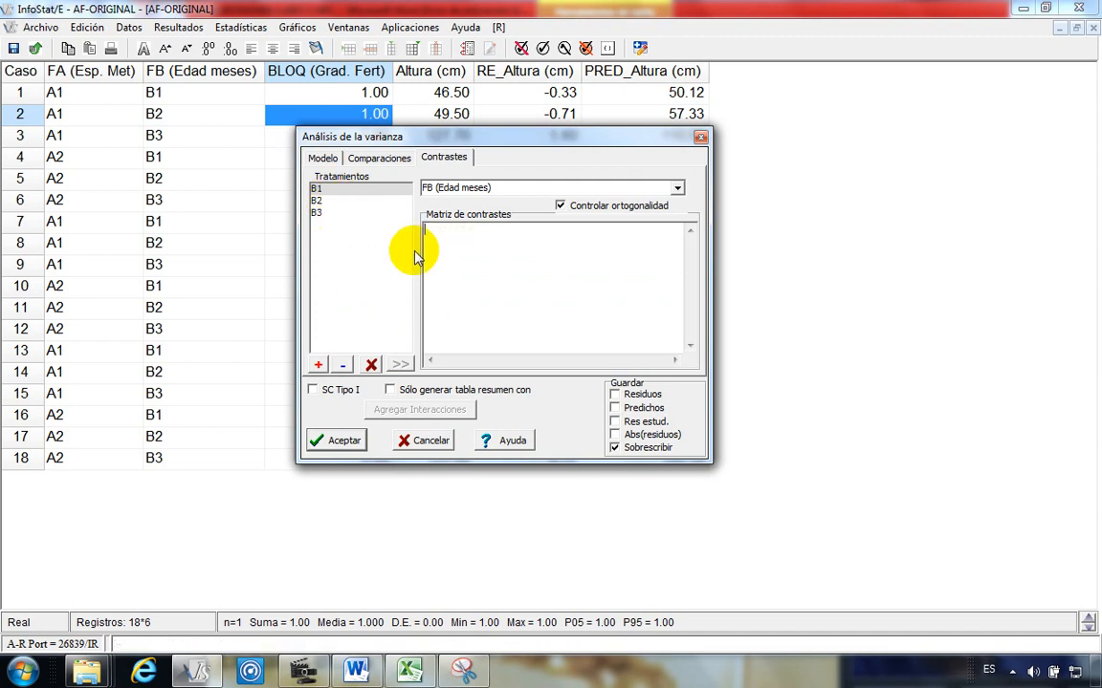
left_click(437, 238)
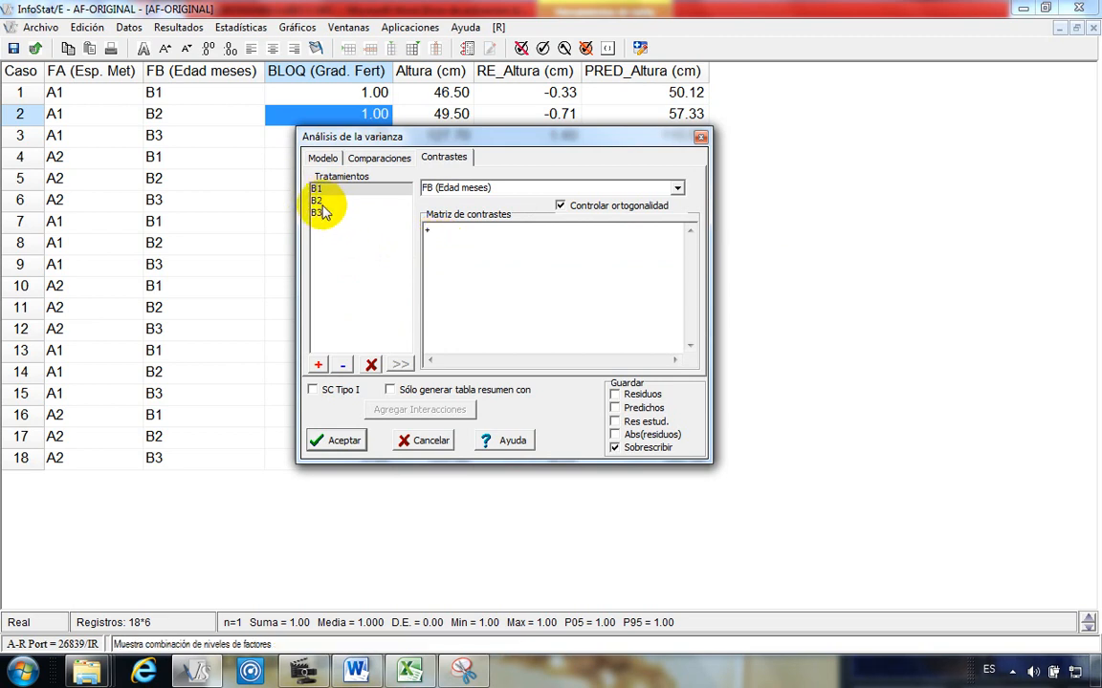
type("+2")
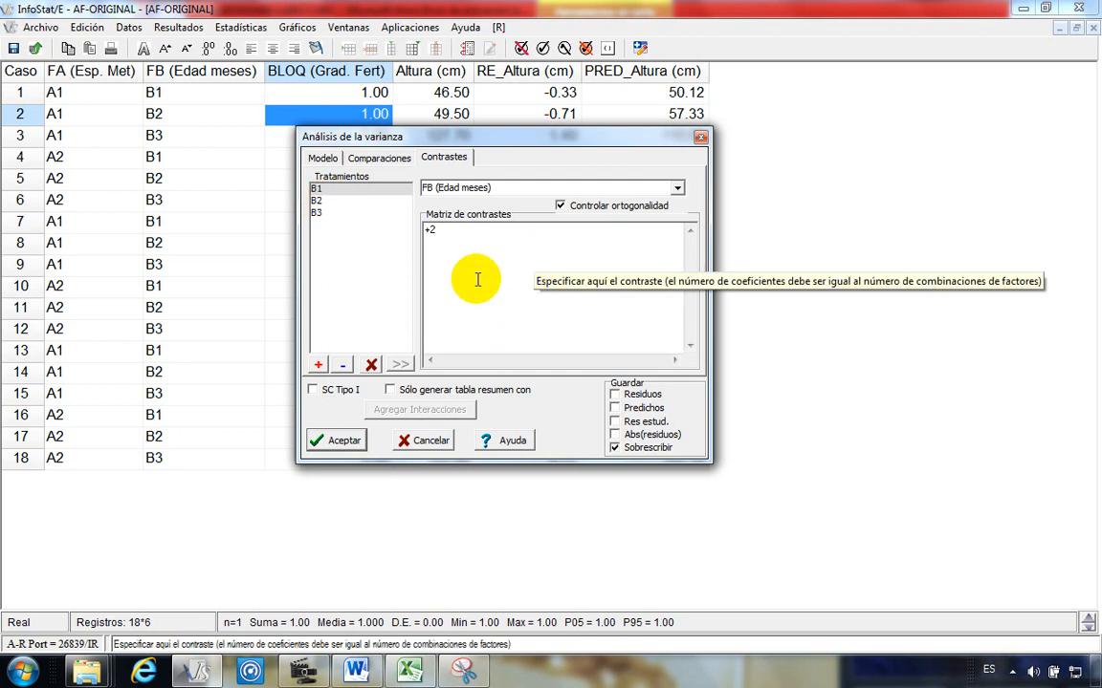
type("-")
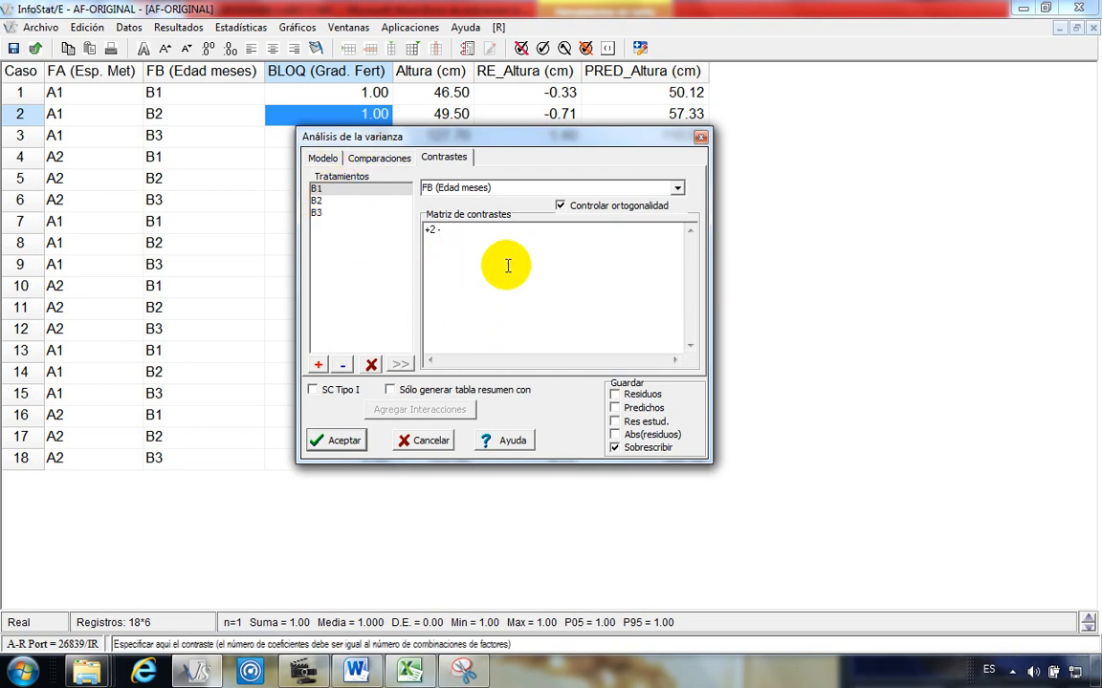
type("1")
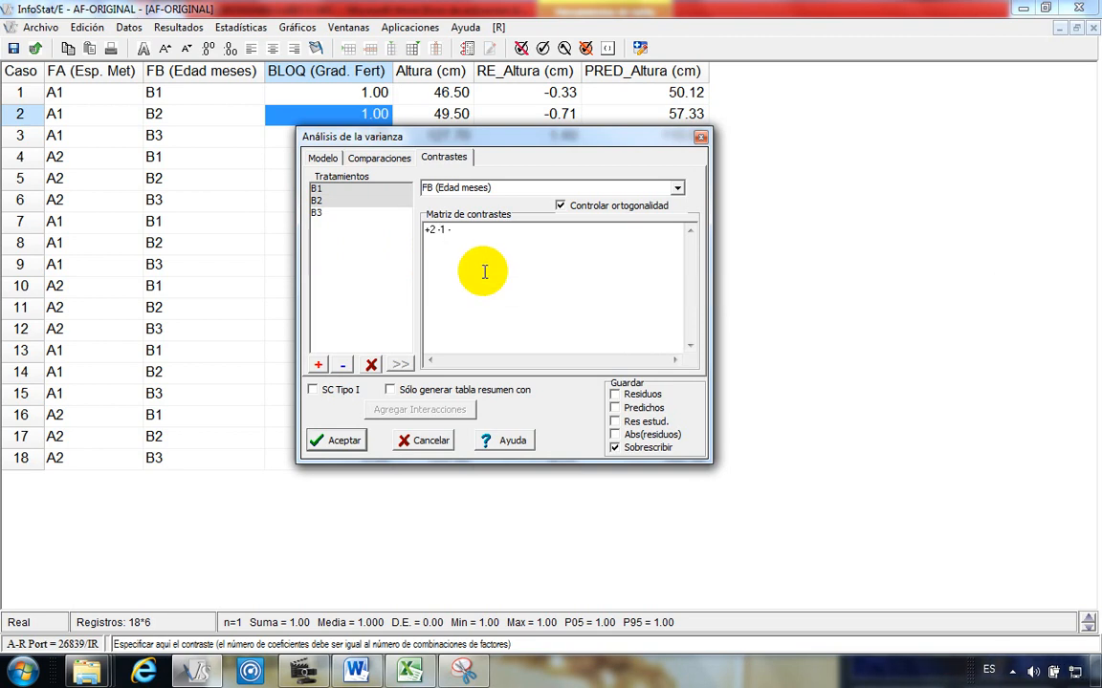
type(" -1")
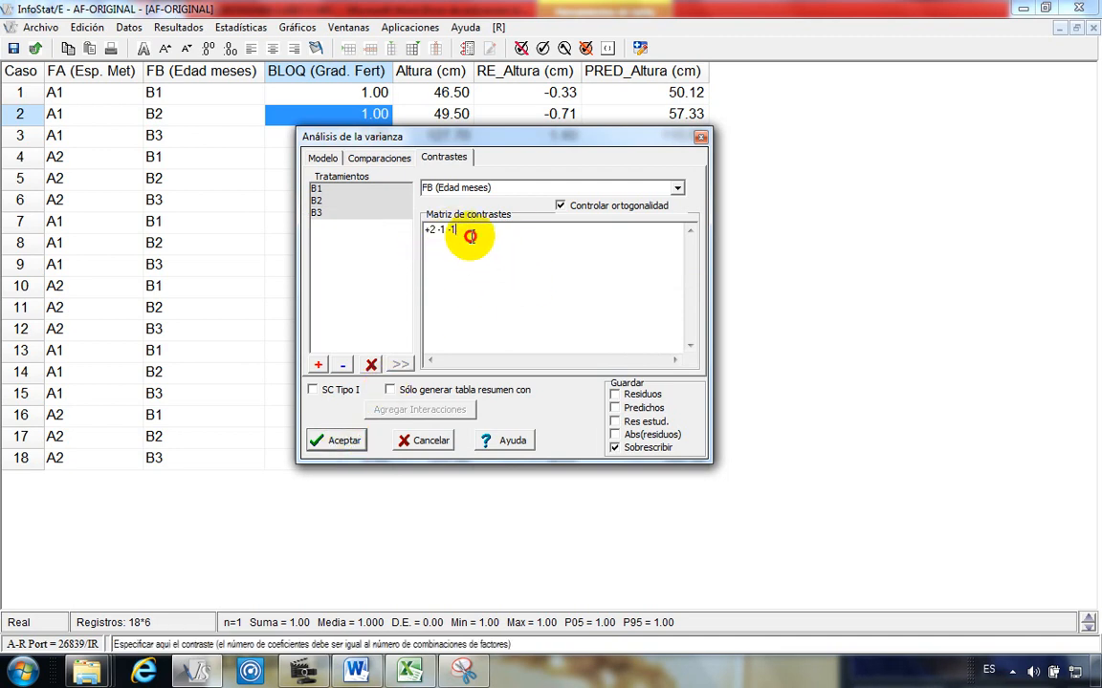
key("Return")
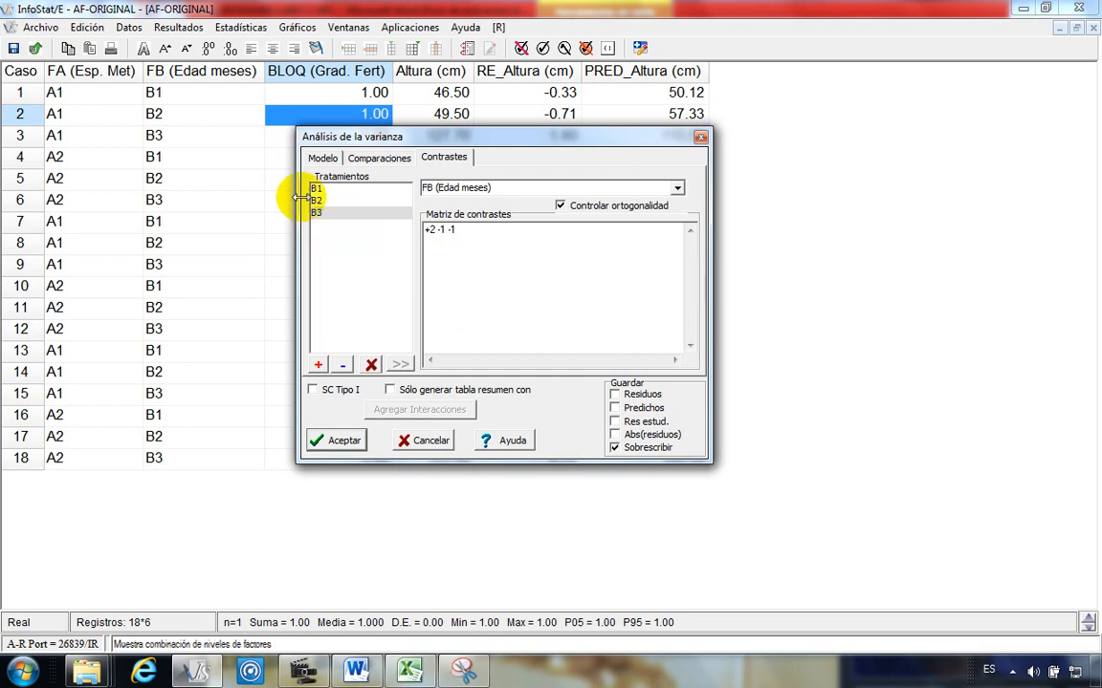
Step: Add the second contrast row 0 +1 -1, comparing B2 with B3, and run the analysis
left_click(440, 265)
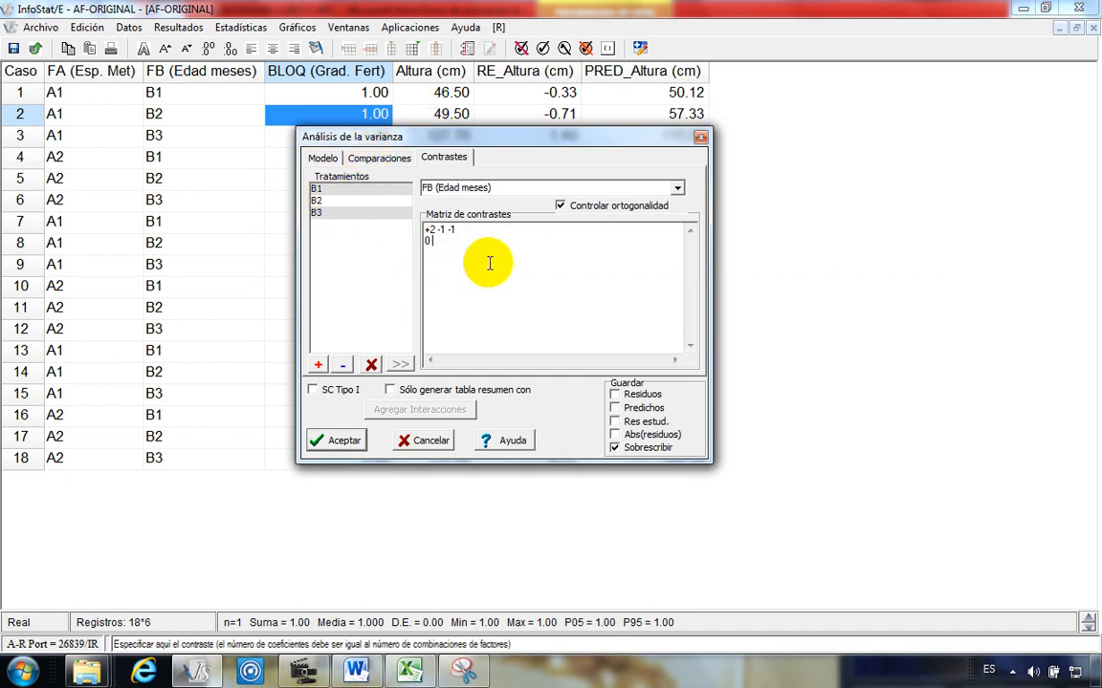
type("-")
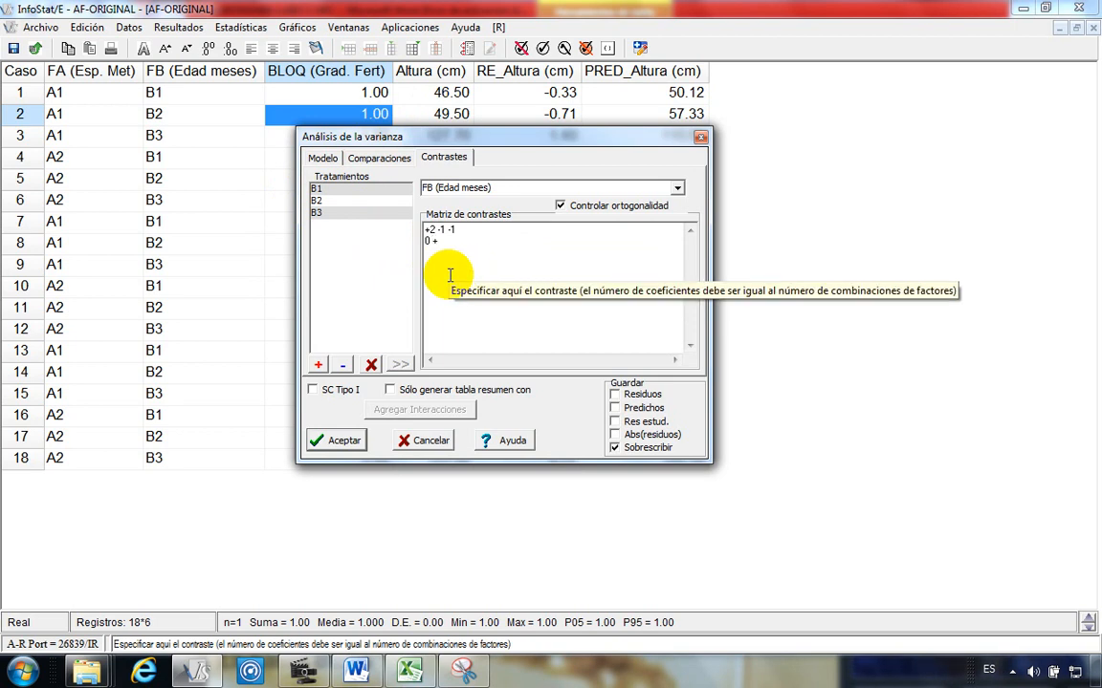
type("1")
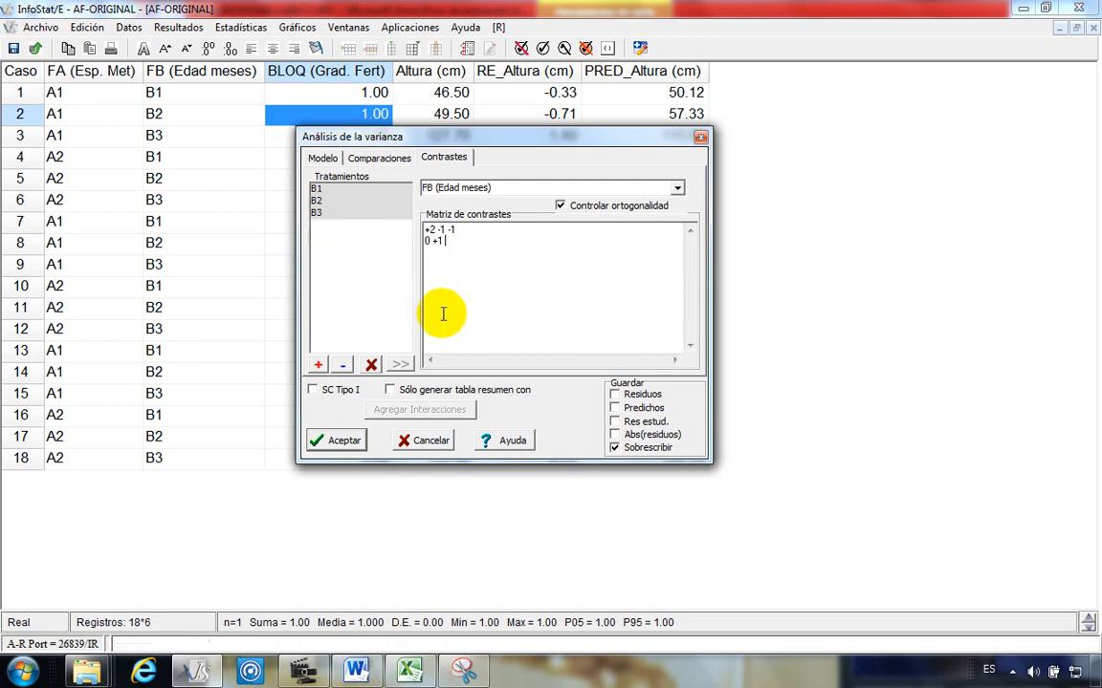
type(" -1")
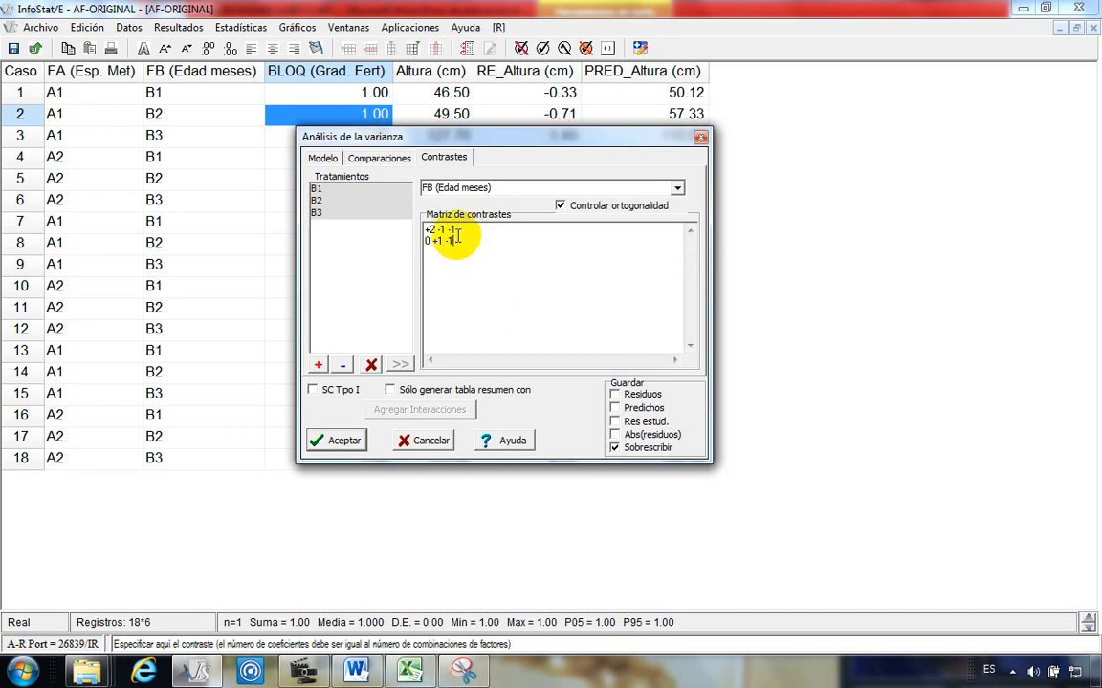
left_click_drag(456, 242, 423, 233)
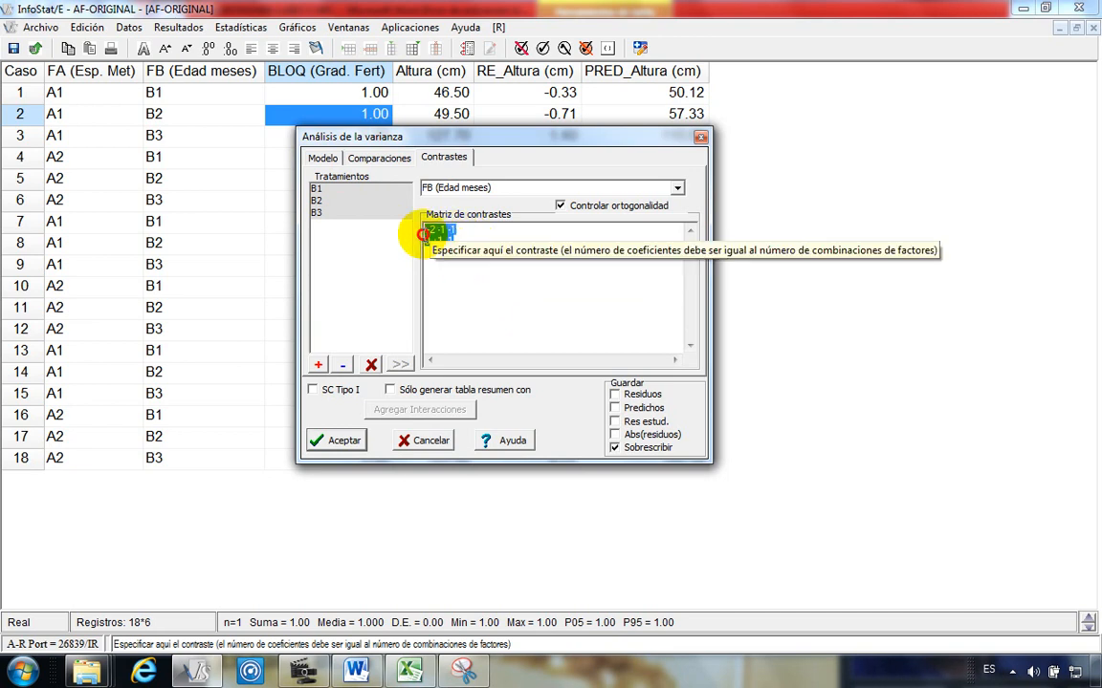
left_click(460, 285)
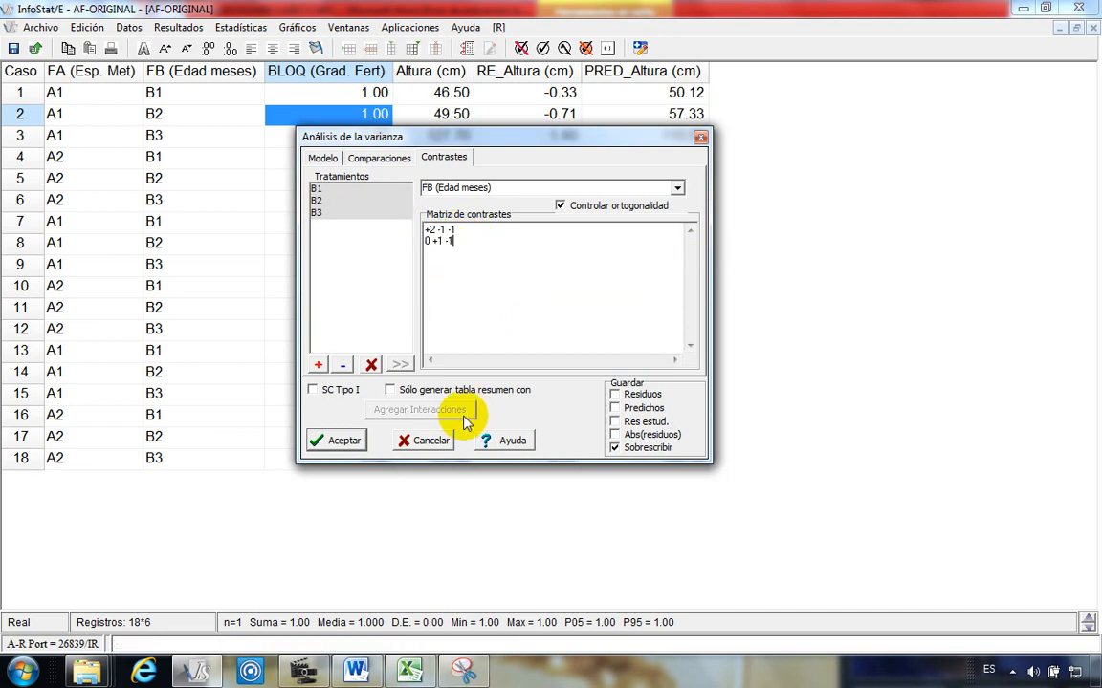
left_click(323, 441)
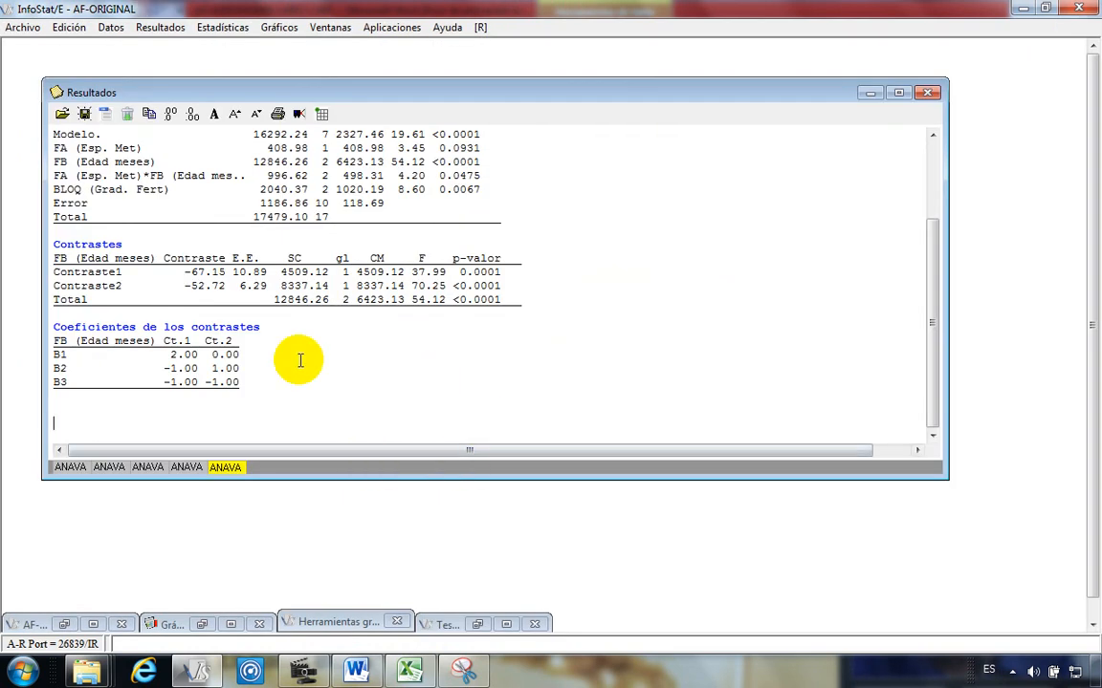
Step: Copy the FB contrasts and contrast coefficients tables from the results and switch to the Word document
left_click_drag(247, 383, 54, 245)
key("ctrl+c")
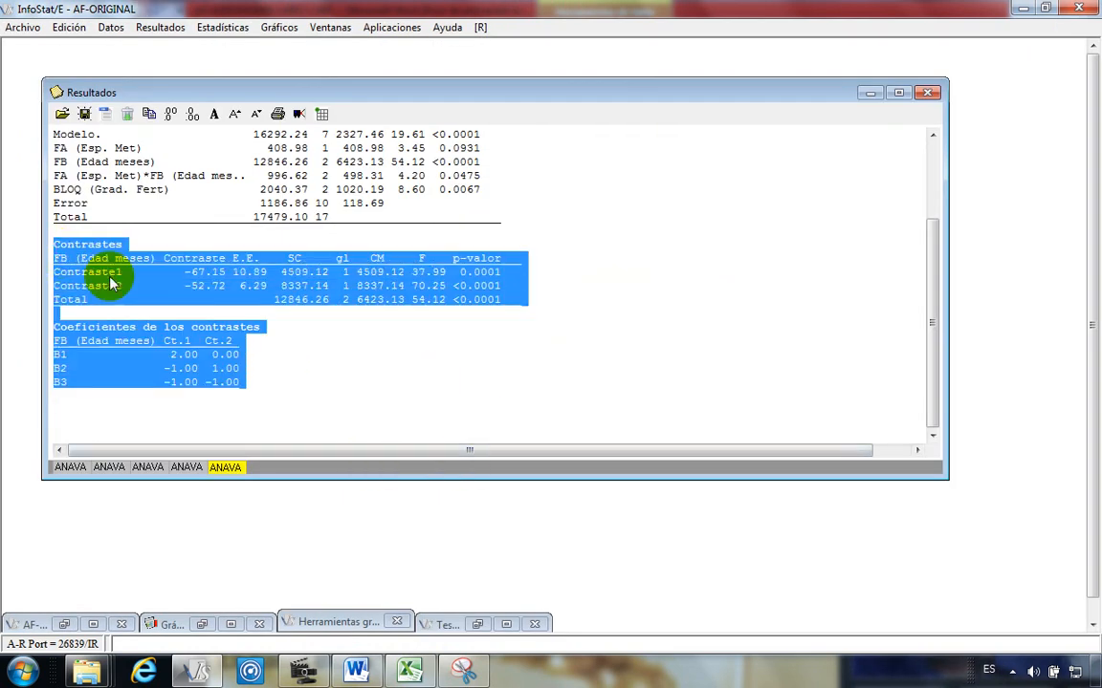
left_click(355, 671)
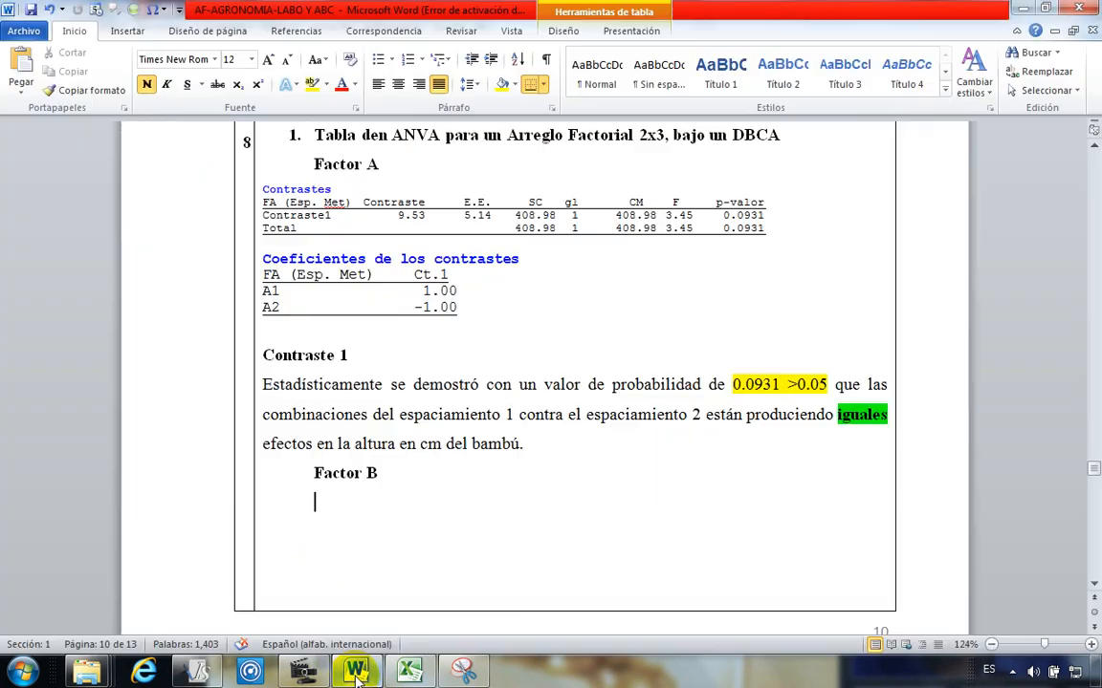
Step: Insert blank lines above the "Contraste 1" heading to push it and the Factor B section onto the following page
left_click(438, 504)
scroll(402, 411, "down", 1)
scroll(325, 362, "up", 1)
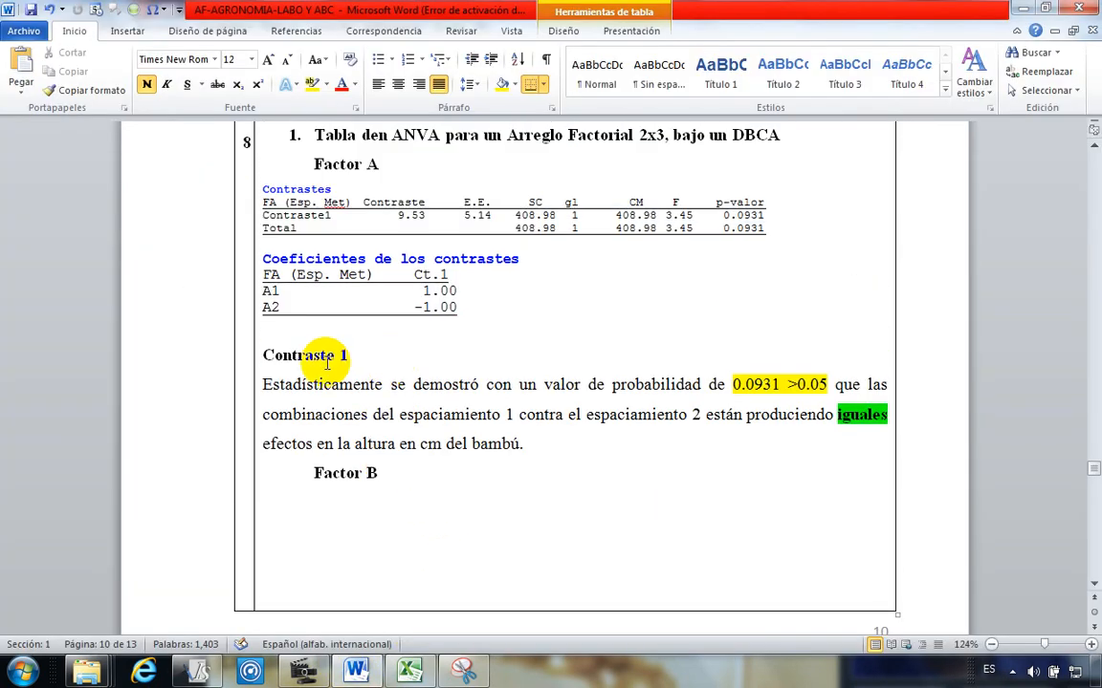
left_click(292, 335)
key("Return")
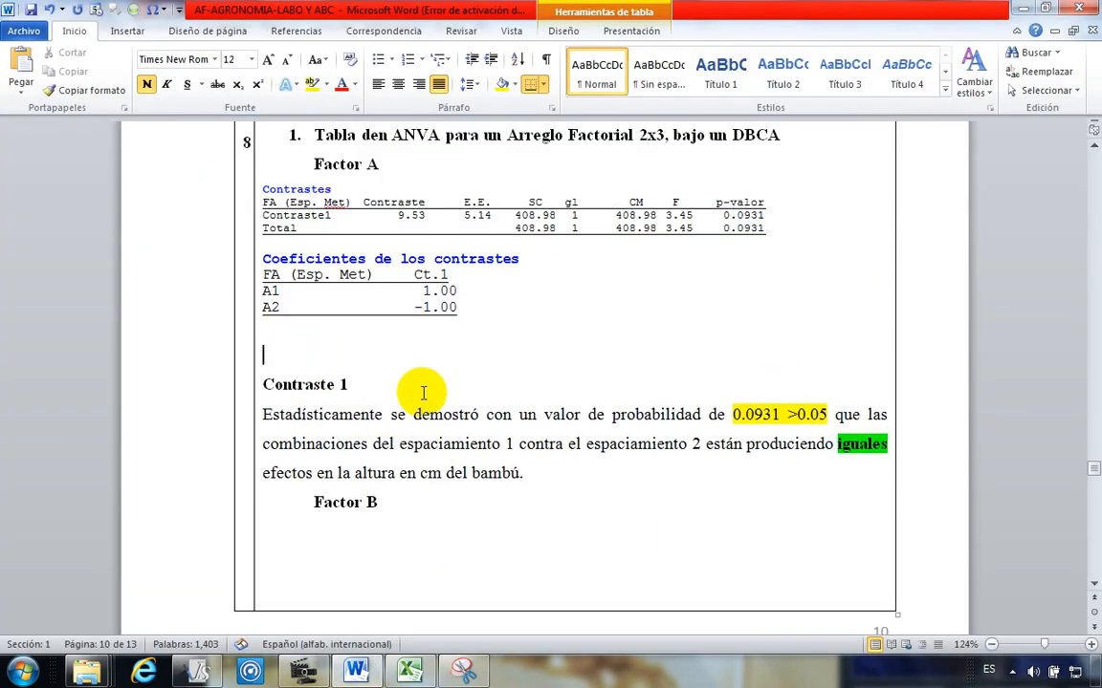
key("Return")
key("Return")
key("Return")
key("Return")
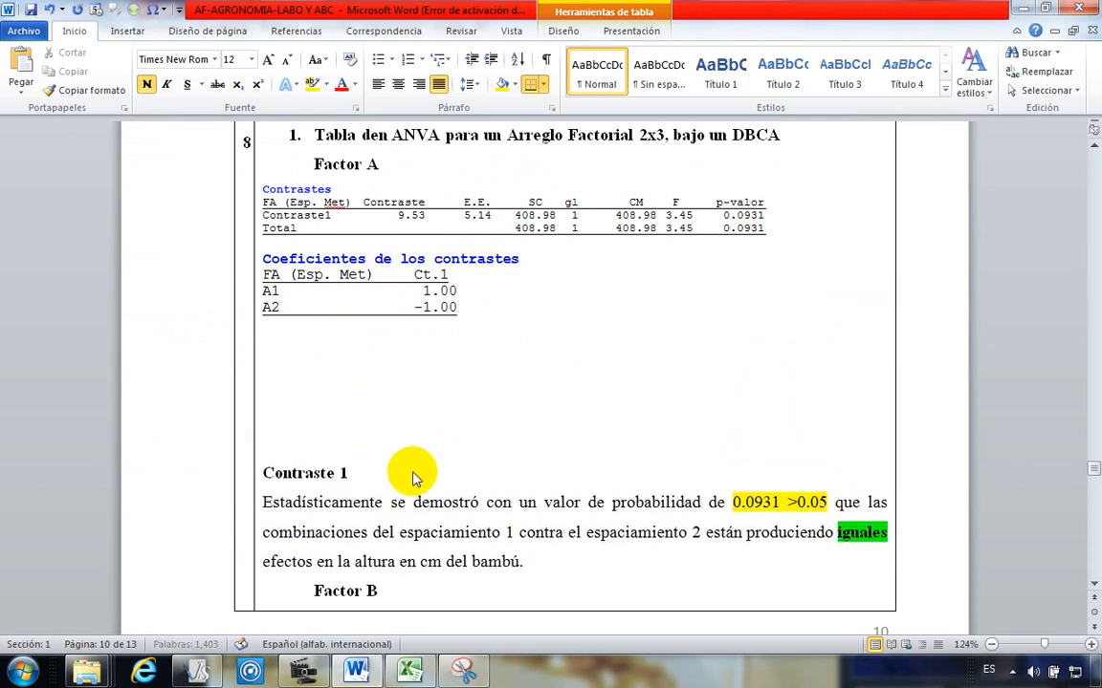
scroll(341, 401, "down", 3)
key("Return")
key("Return")
key("Return")
key("Return")
Step: Paste the copied FB contrast tables on the empty line below the "Factor B" label
scroll(324, 379, "down", 8)
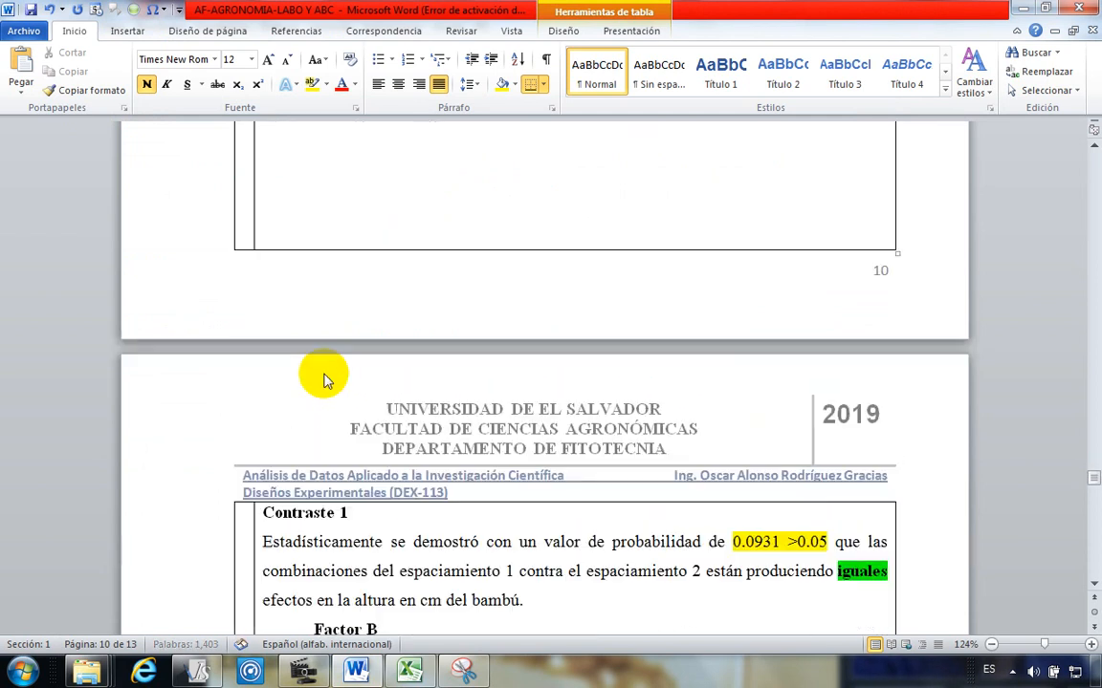
scroll(335, 357, "down", 2)
left_click(315, 298)
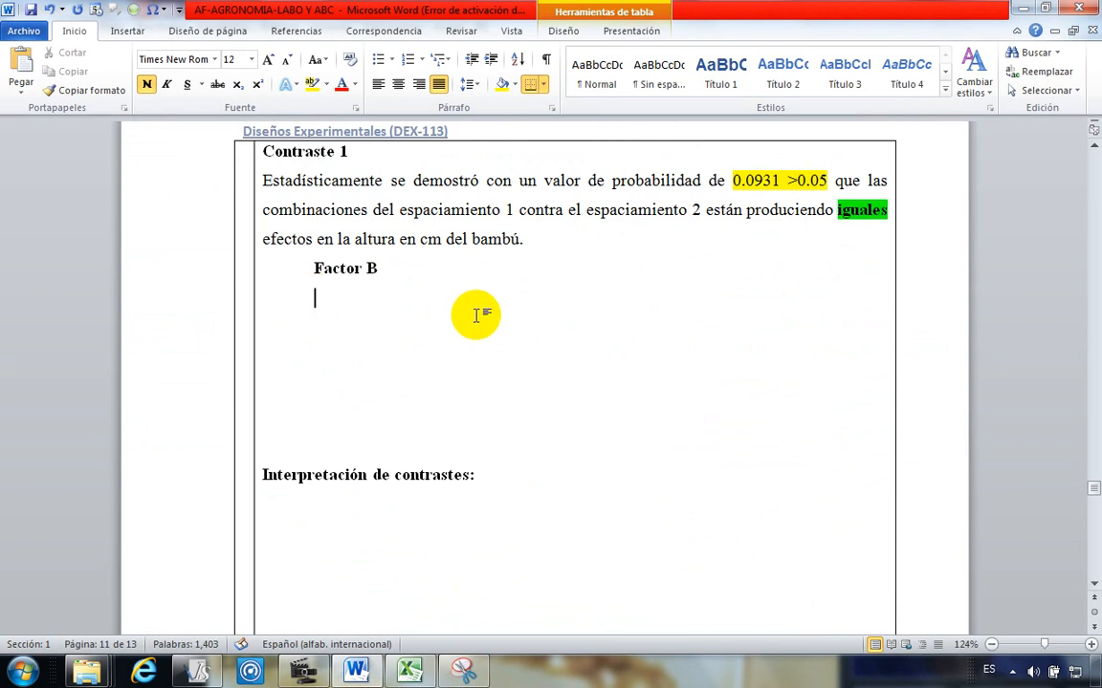
key("ctrl+v")
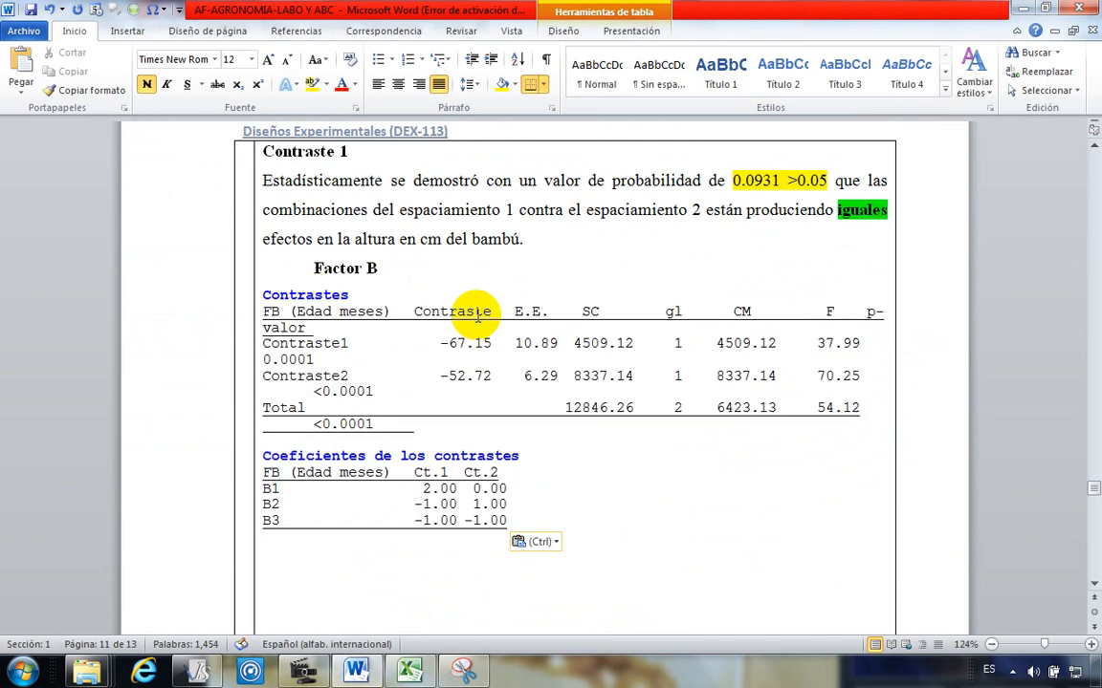
Step: Reduce the font size of the pasted Factor B Contrastes table so each row fits on one line
left_click_drag(431, 425, 245, 304)
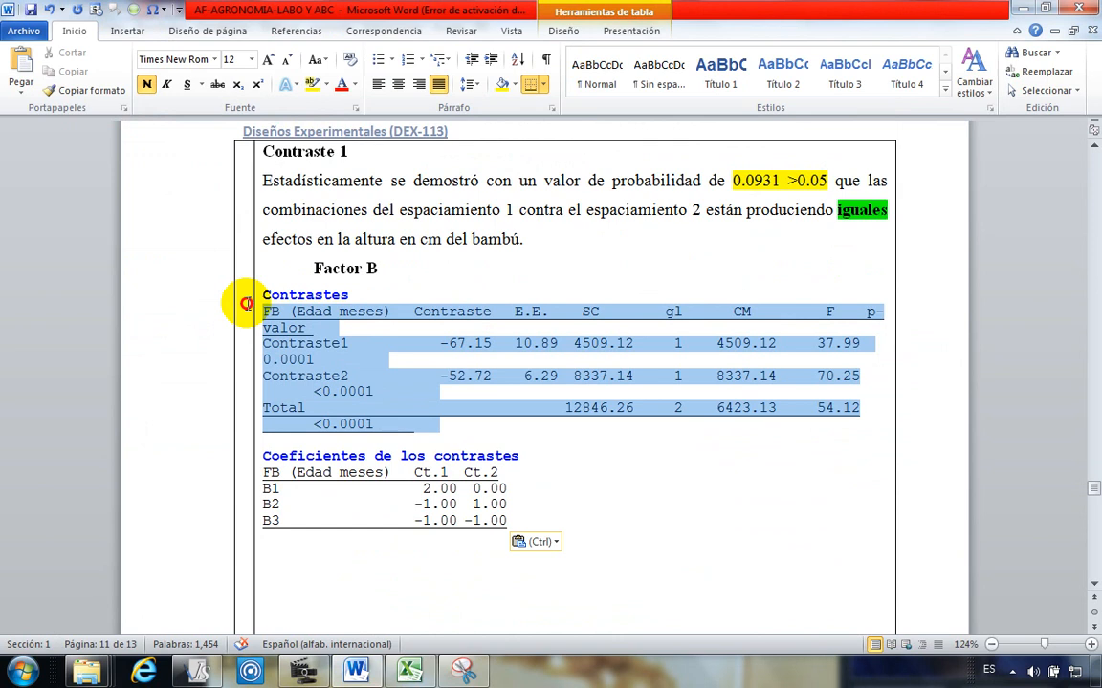
left_click(252, 59)
left_click(229, 78)
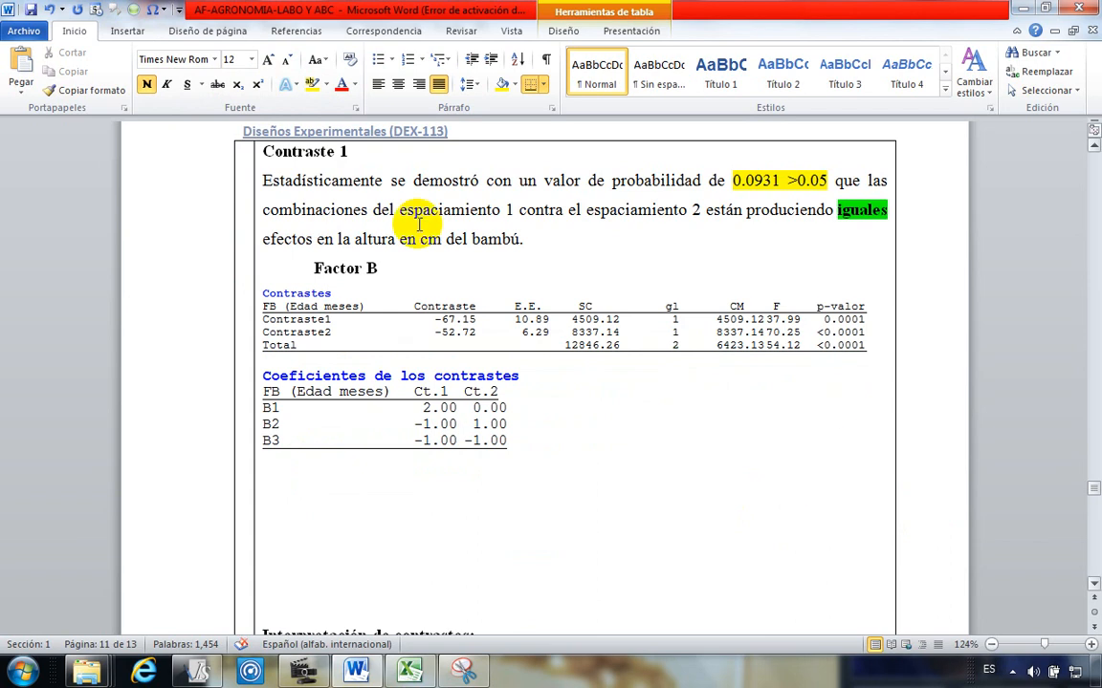
left_click(463, 535)
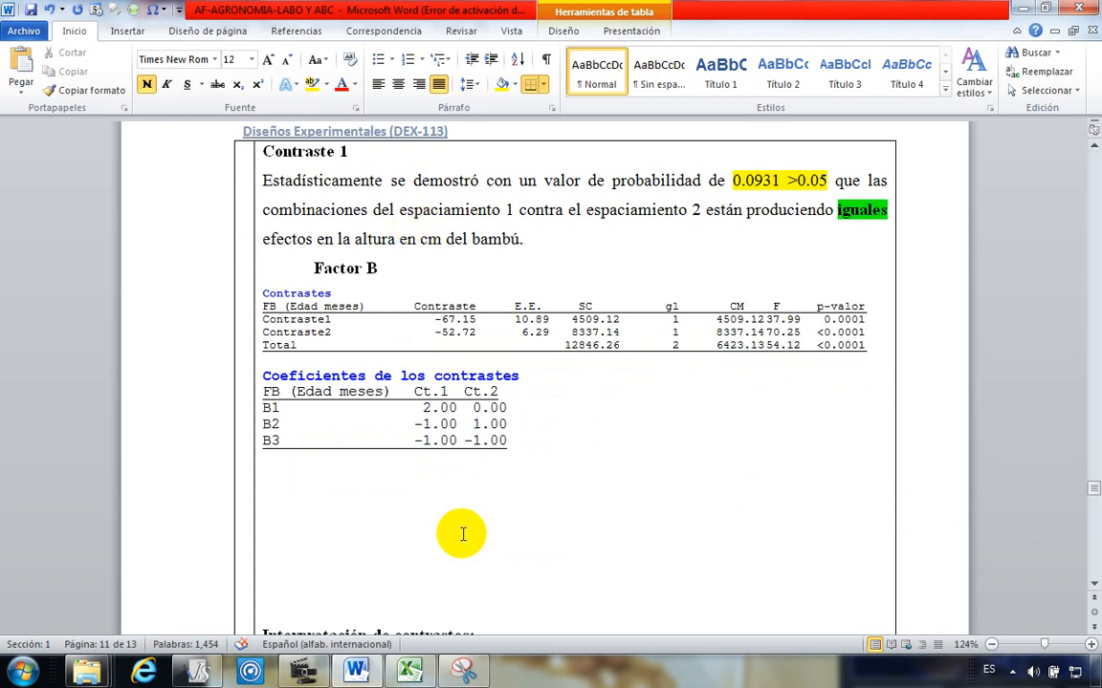
Step: Add the heading "Contraste 1" below the Factor B contrast coefficients table and start a new line under it
type("Contraste")
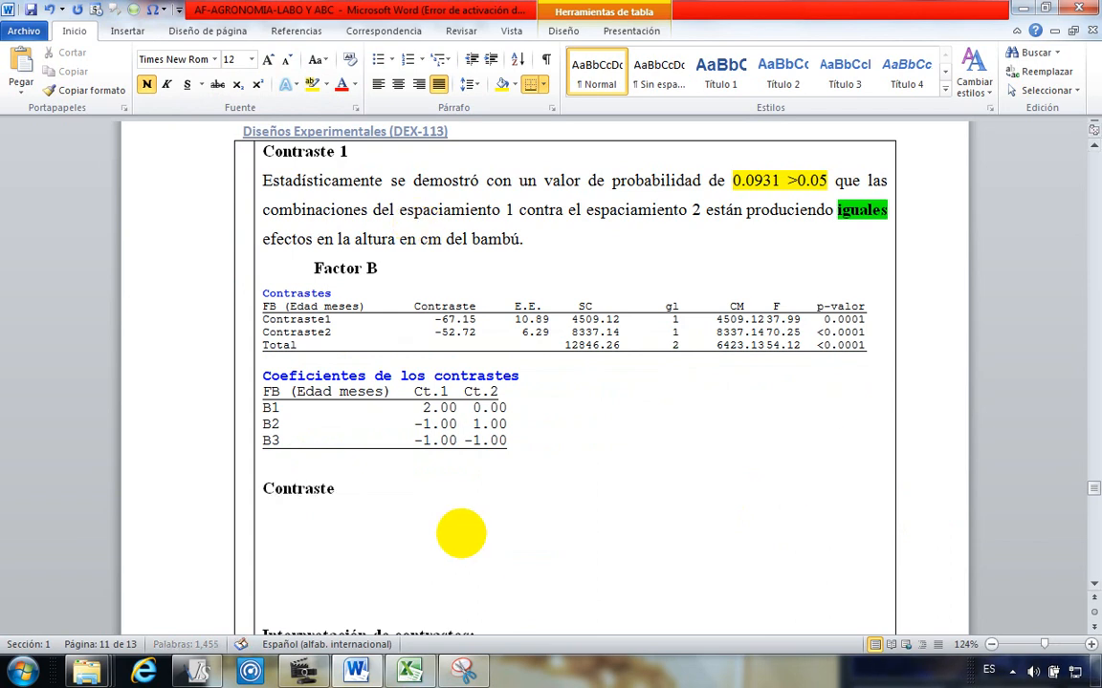
type(" 1")
key("Return")
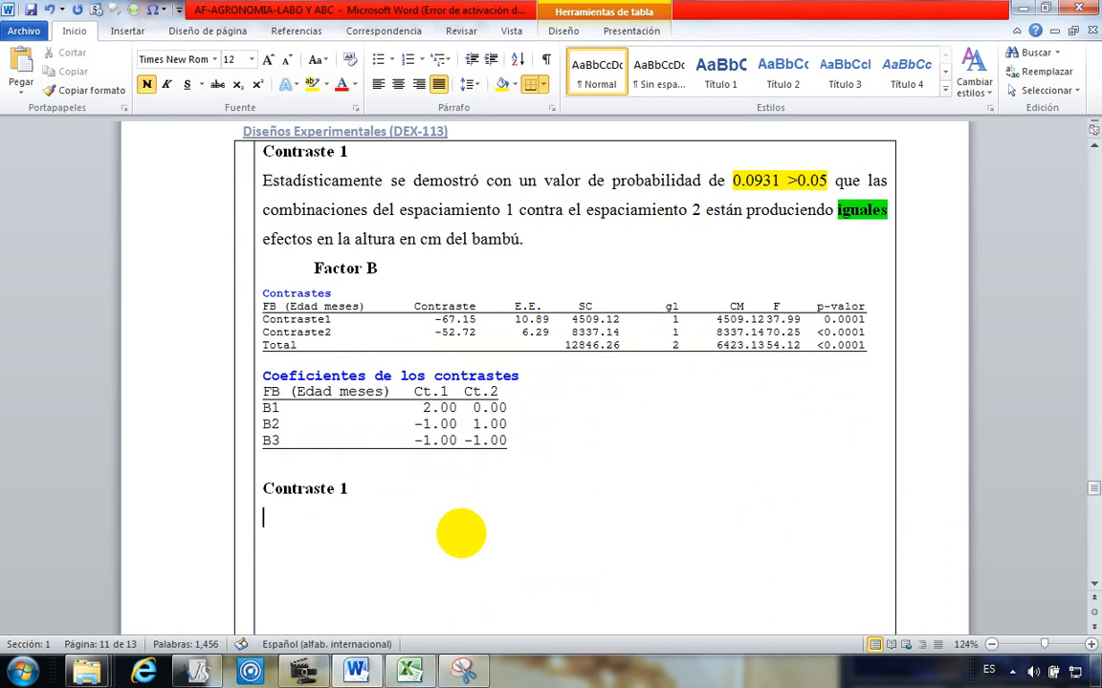
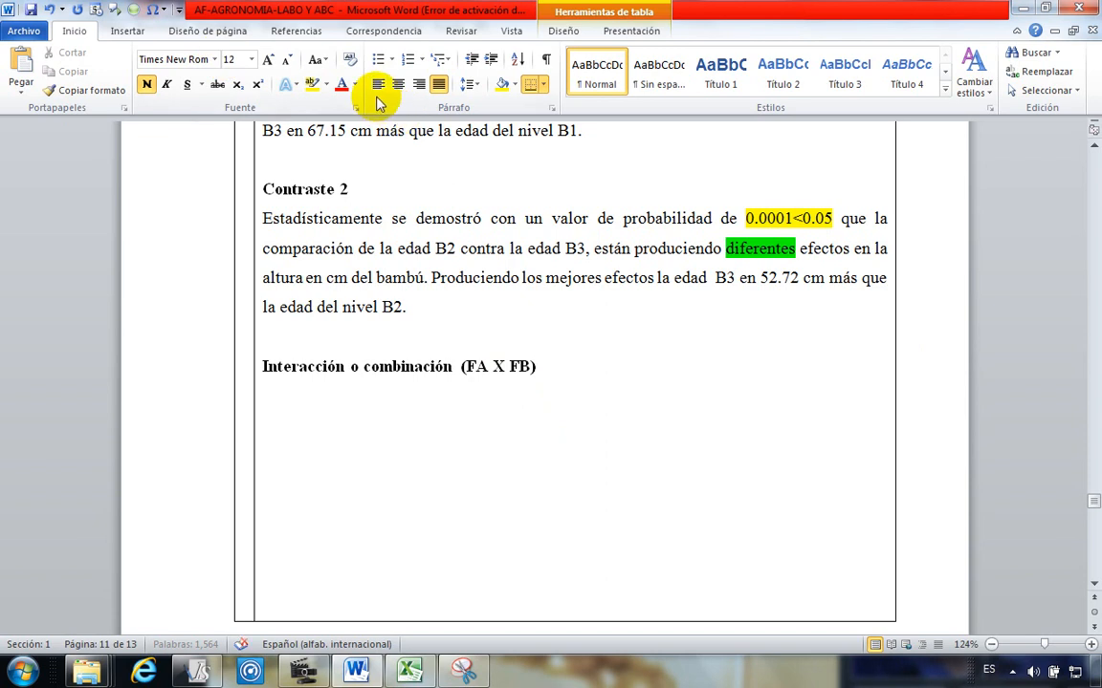
Step: Centre the heading "Interacción o combinación (FA X FB)" and place the cursor on the empty line below it
left_click(397, 84)
left_click(506, 439)
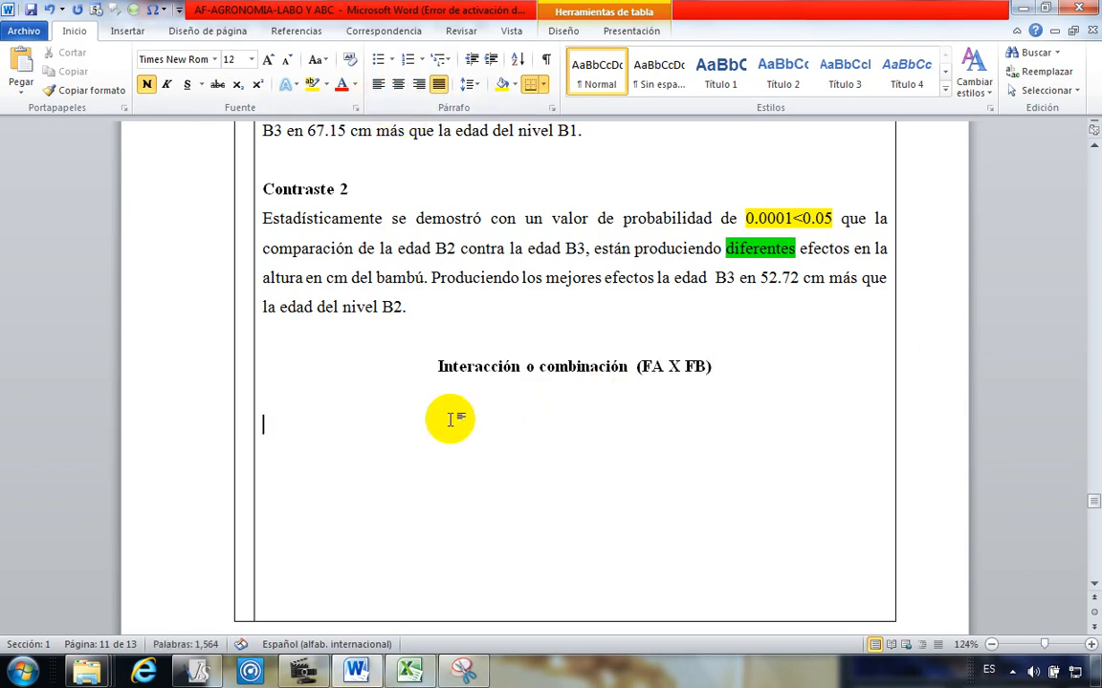
Step: Switch to InfoStat, bring up the AF-ORIGINAL data table and open the contrast settings of a new analysis of variance
left_click(212, 677)
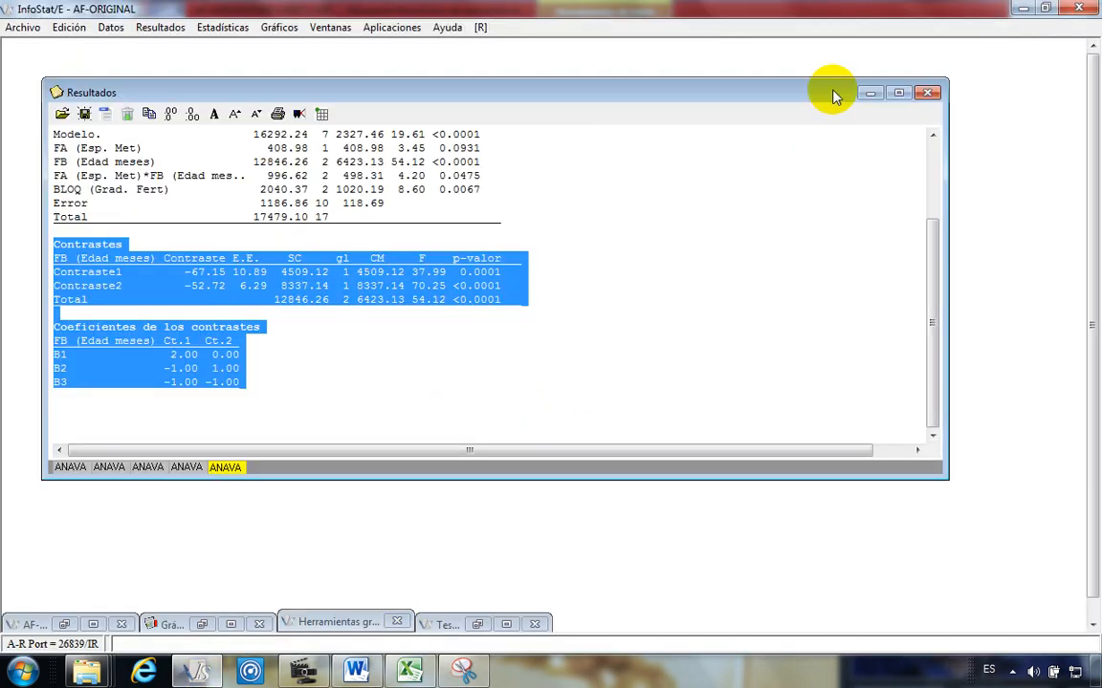
left_click(865, 91)
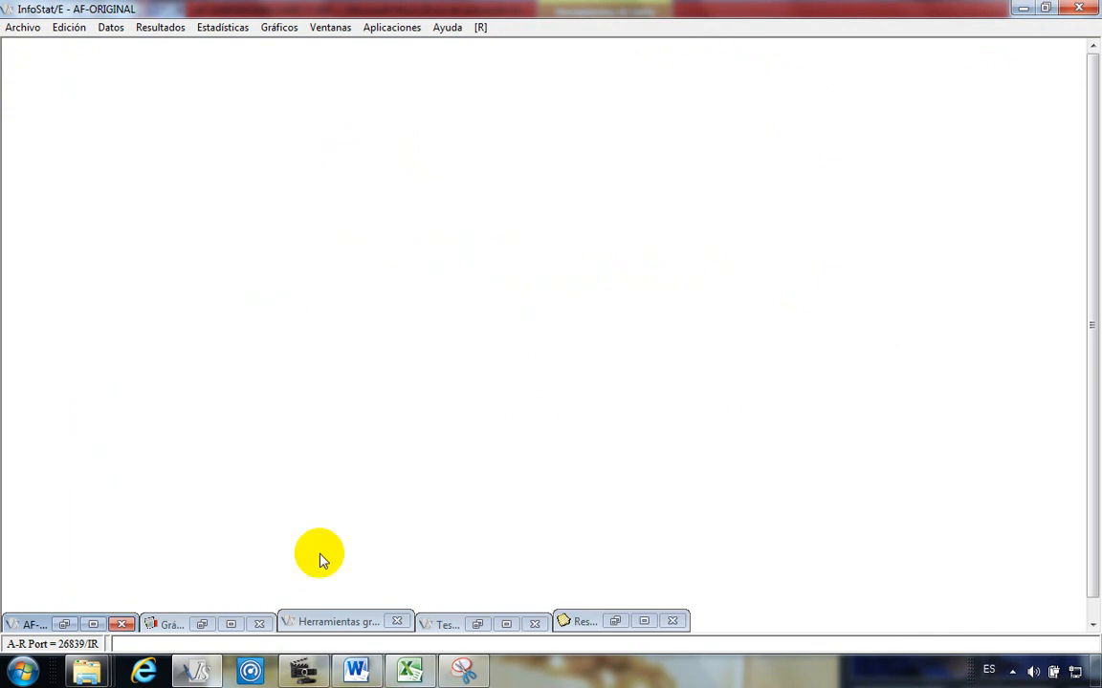
left_click(90, 623)
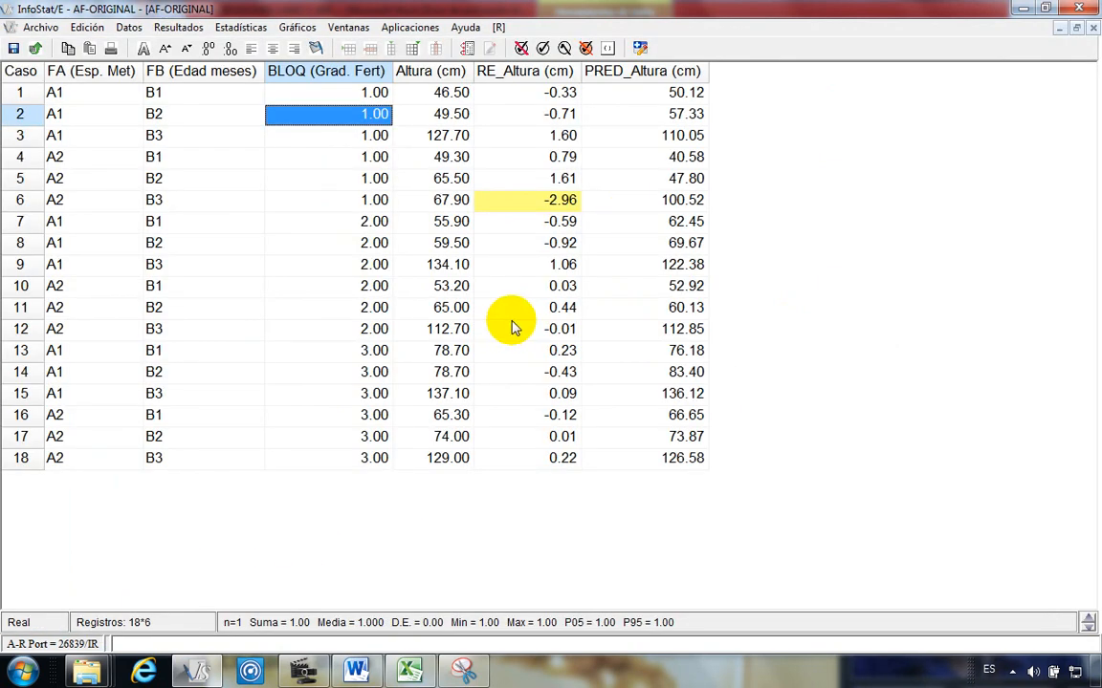
left_click(243, 28)
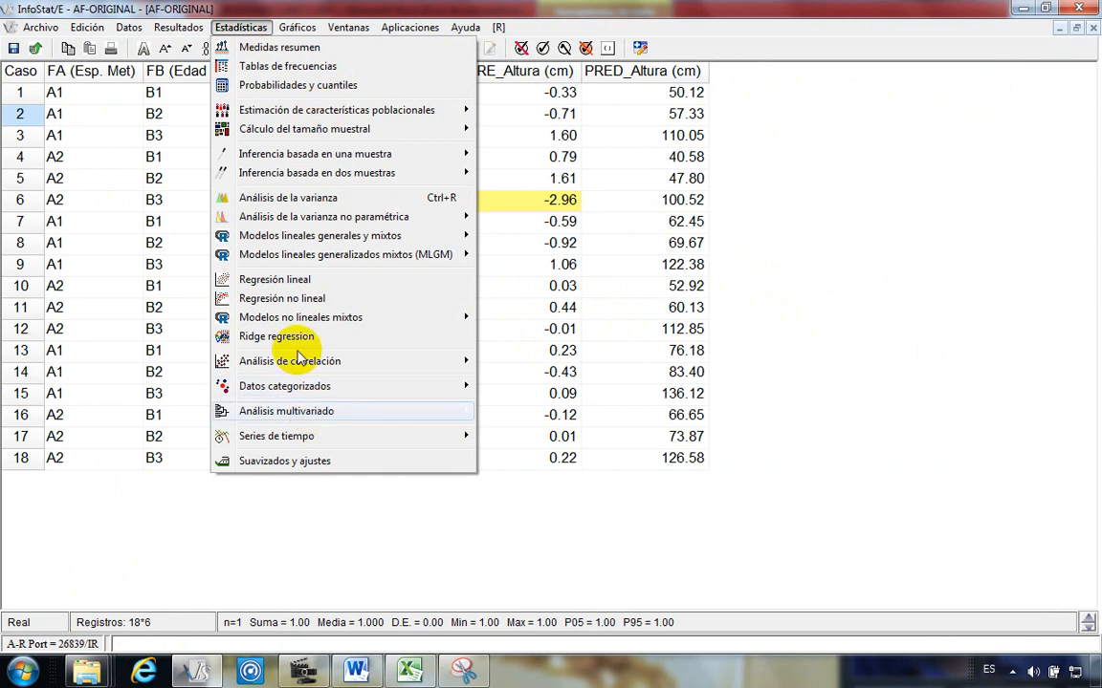
left_click(294, 197)
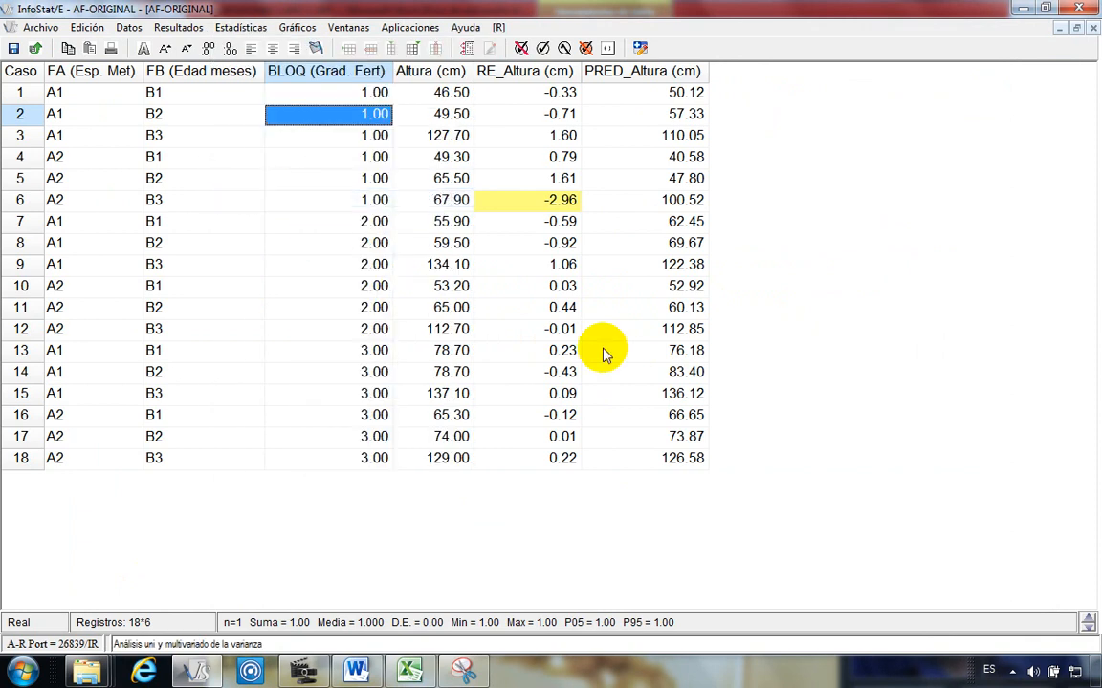
left_click(349, 488)
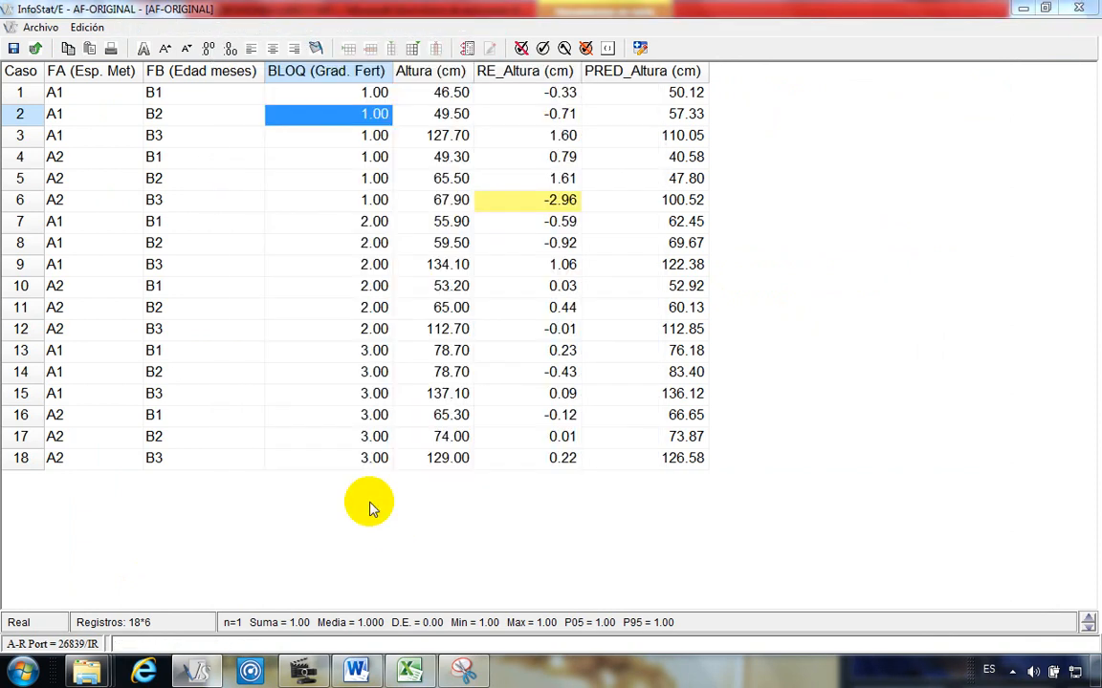
left_click(490, 190)
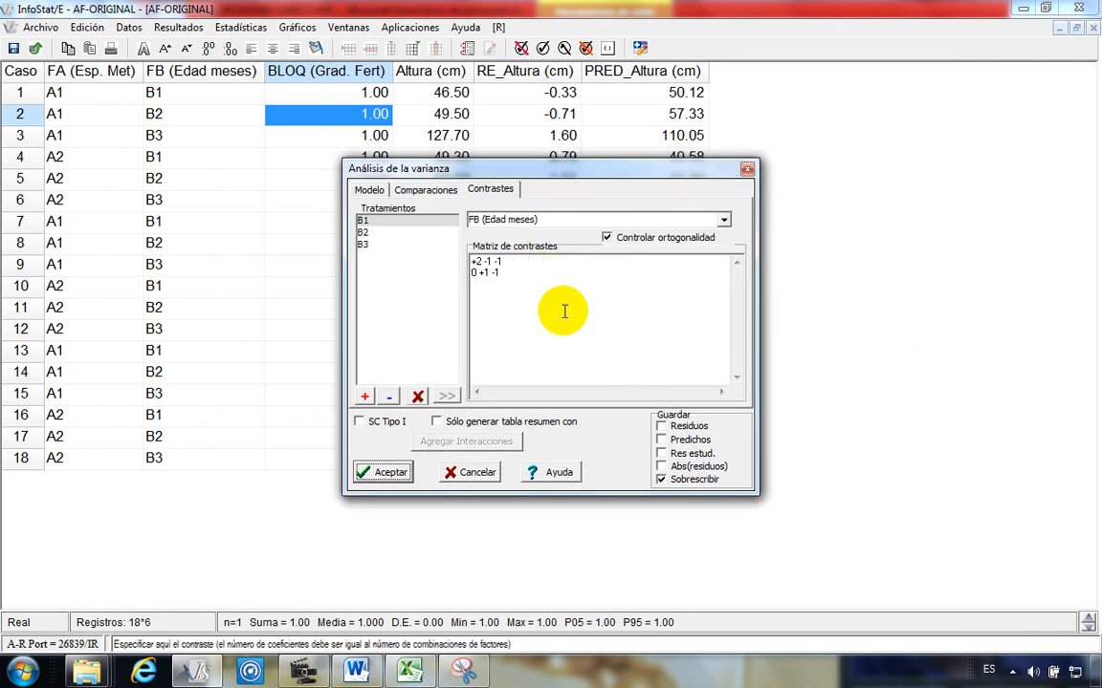
Step: Select the FA (Esp. Met)*FB (Edad meses) interaction for the contrasts and clear the previous contrast matrix
left_click(723, 220)
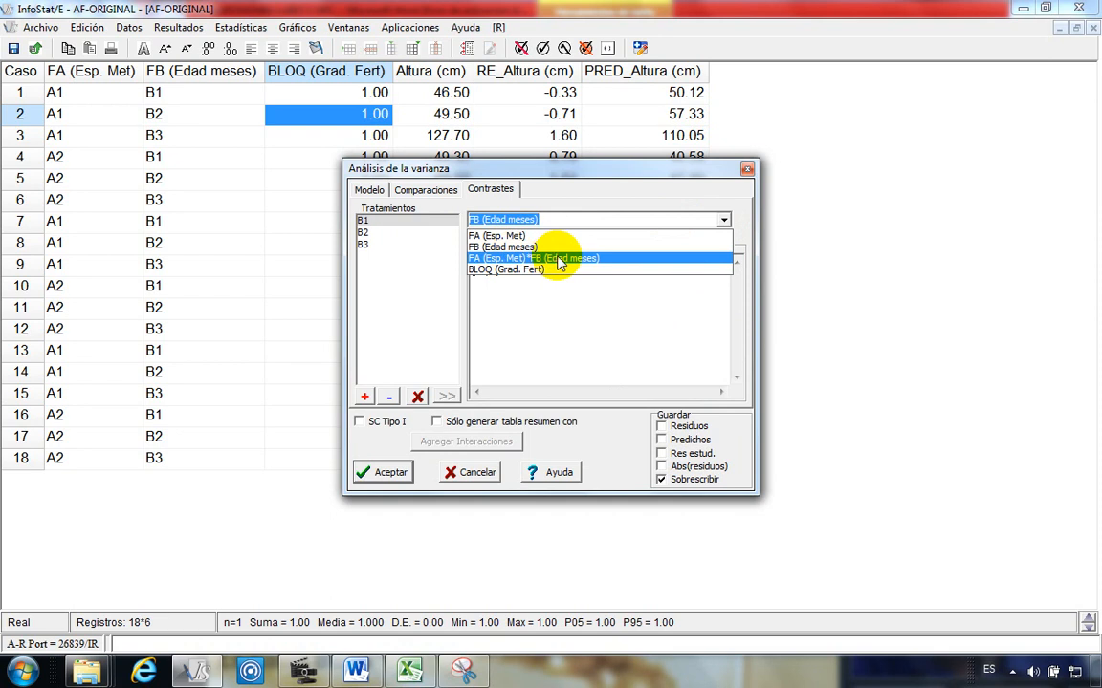
left_click(493, 258)
left_click_drag(521, 281, 468, 263)
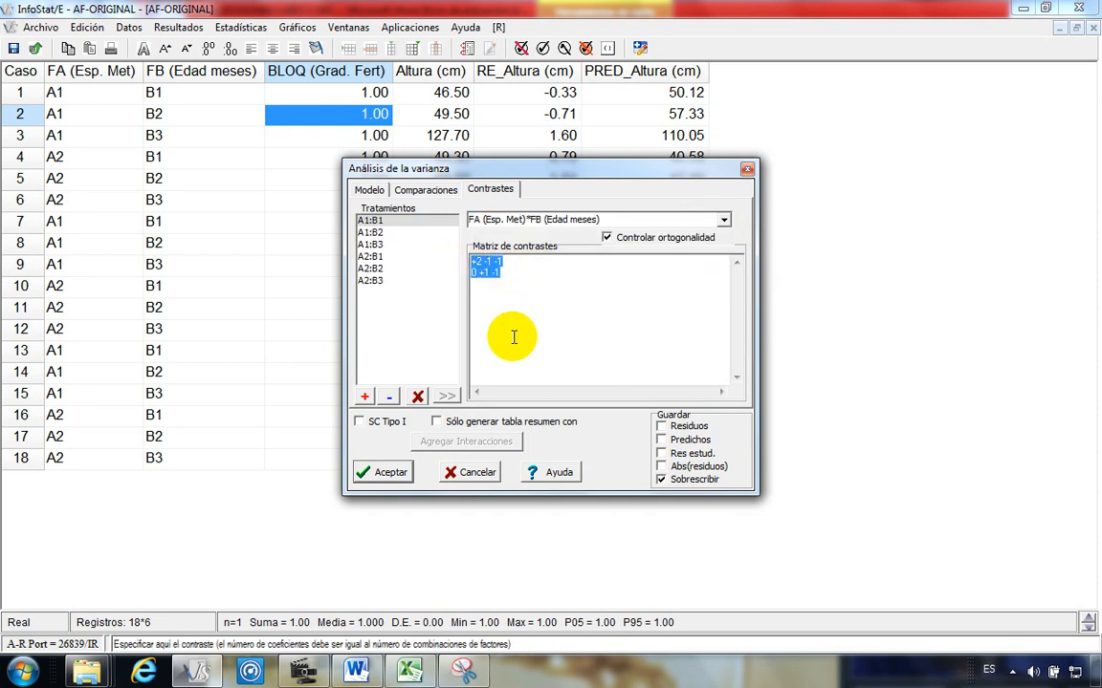
key("Delete")
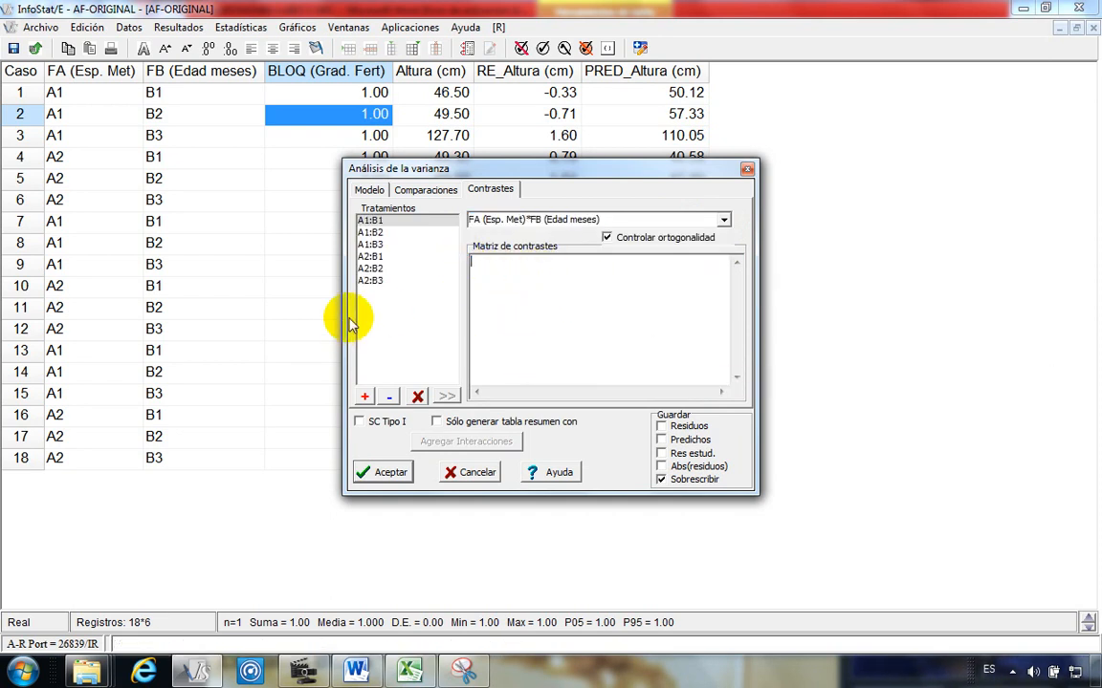
Step: Widen the Análisis de la varianza dialog to enlarge the contrast matrix area and reposition it over the data table
left_click_drag(533, 177, 518, 134)
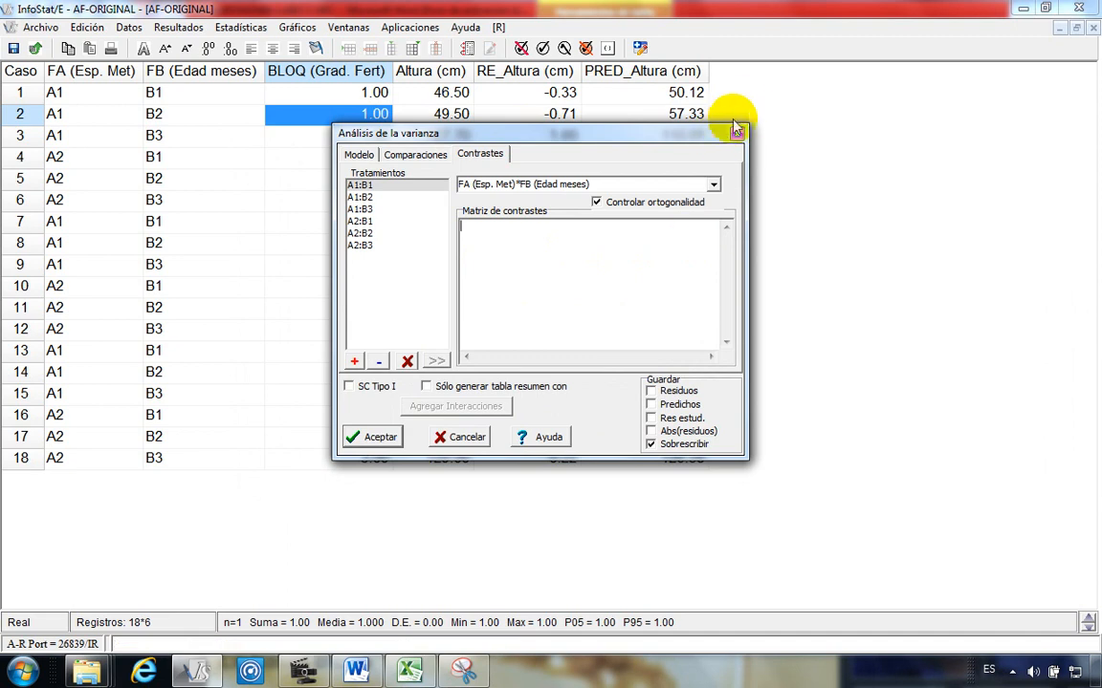
left_click_drag(746, 122, 871, 120)
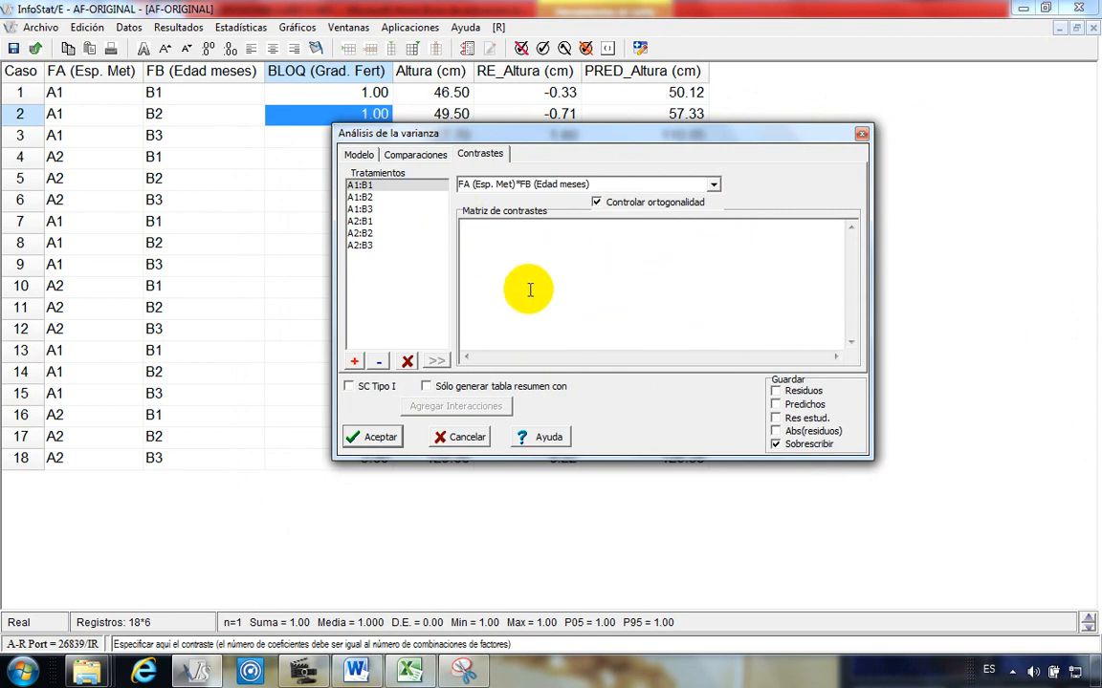
left_click_drag(590, 135, 556, 117)
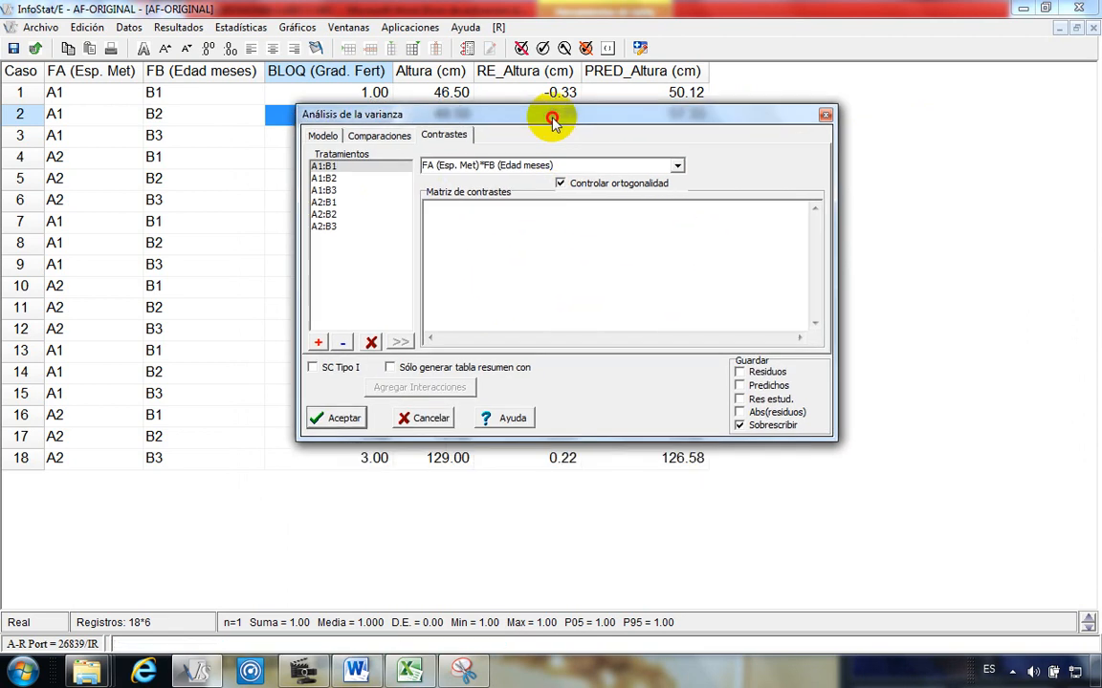
Step: Enter the labels Contraste 1 through Contraste 5 in the contrast matrix, one per line
left_click(435, 214)
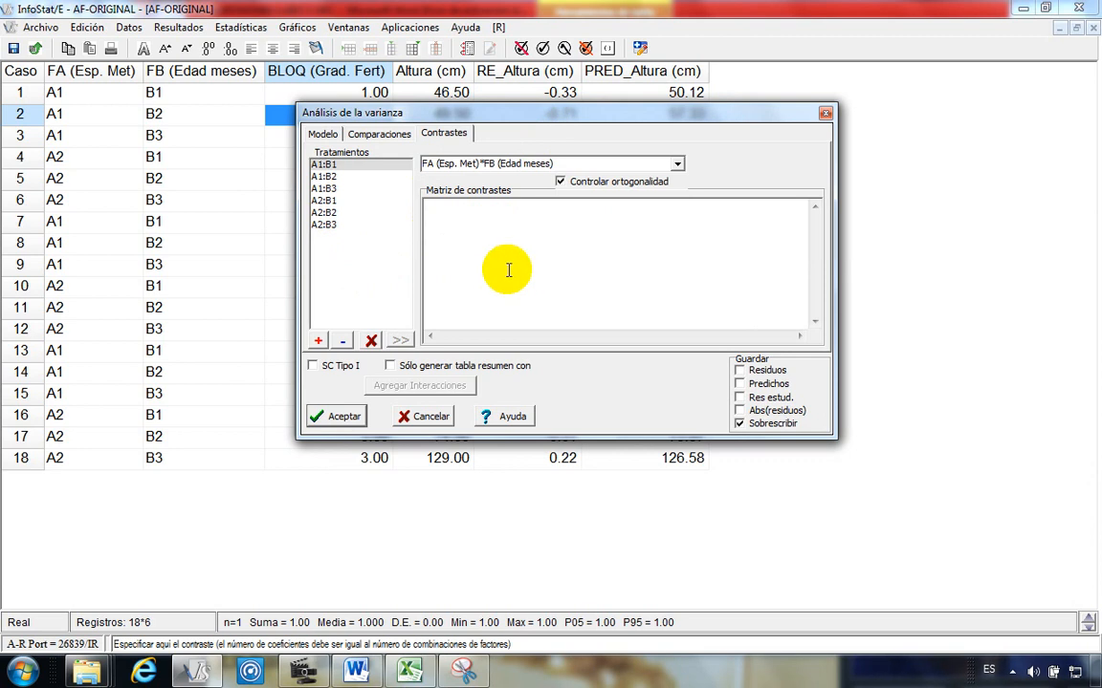
type("0")
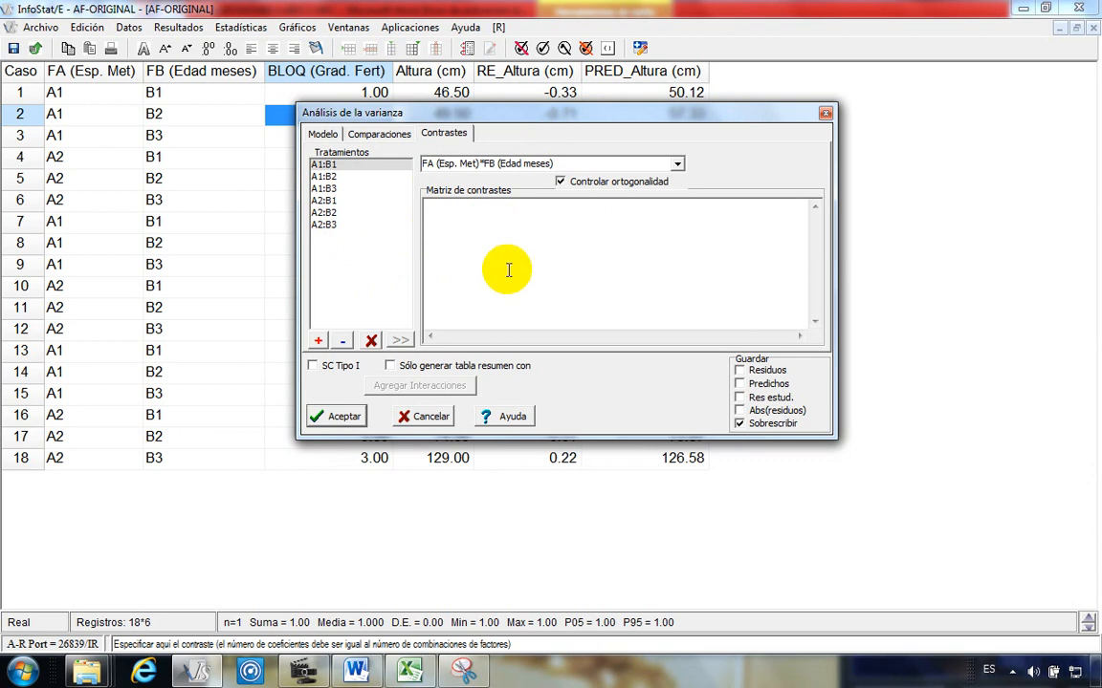
type("Contraste 1")
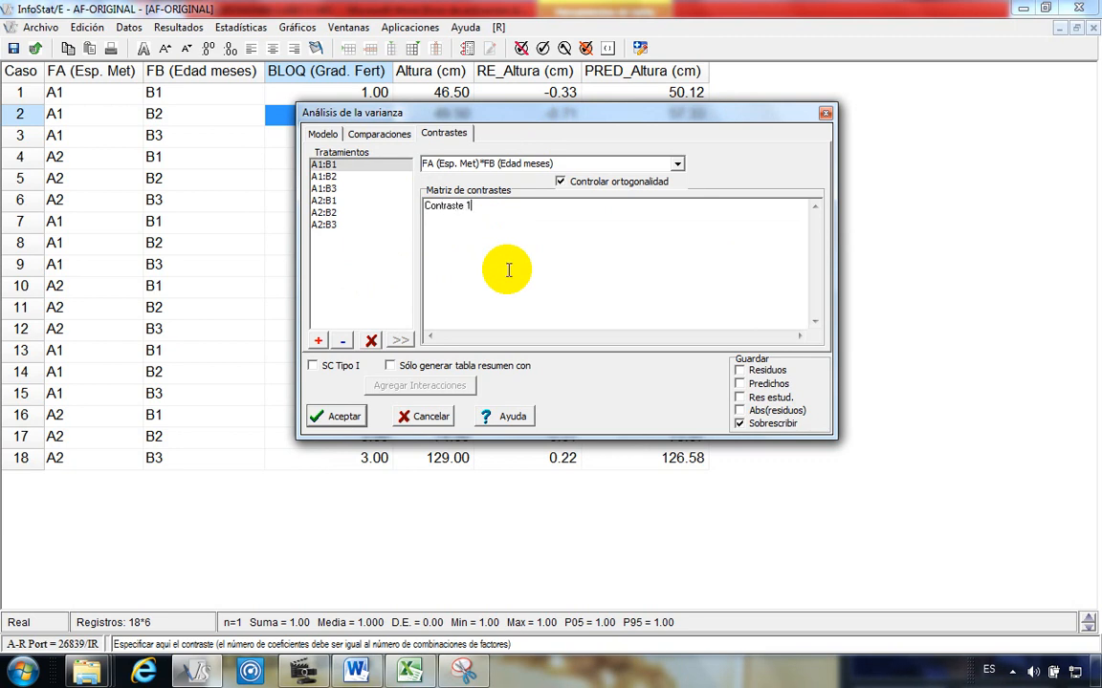
key("Return")
type("Contraste 2")
key("Return")
type("Cont")
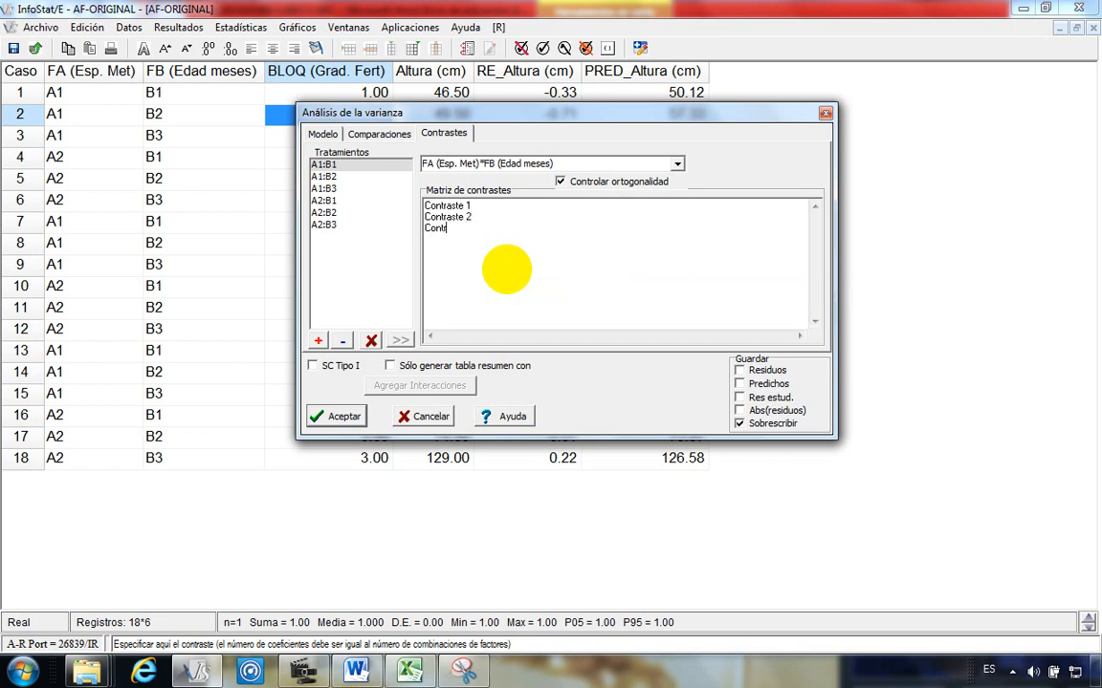
type("raste 3")
key("Return")
type("Contraste 4")
type("Contraste")
type(" 5")
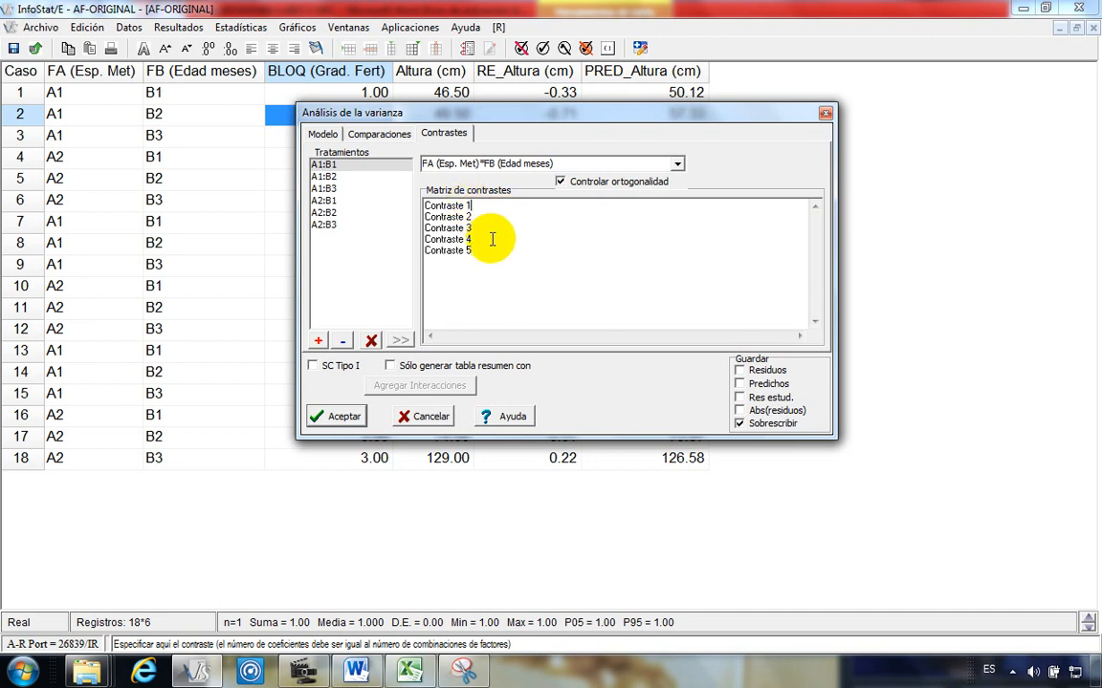
Step: Add a colon after each of the five contrast labels in the matrix
type(":")
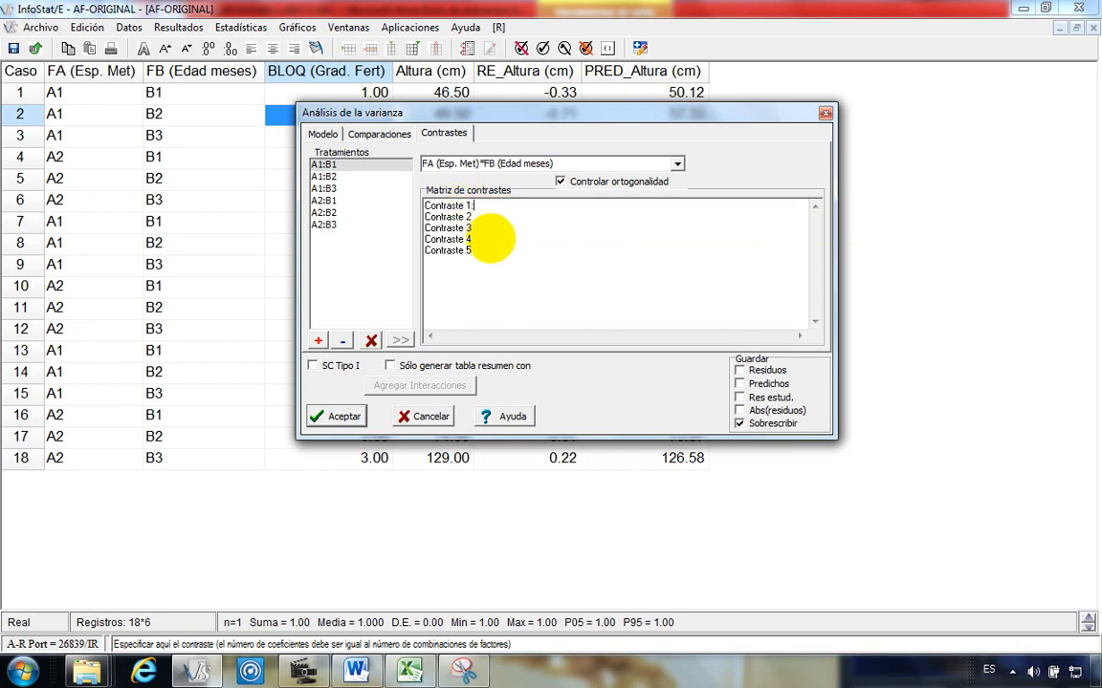
left_click(475, 224)
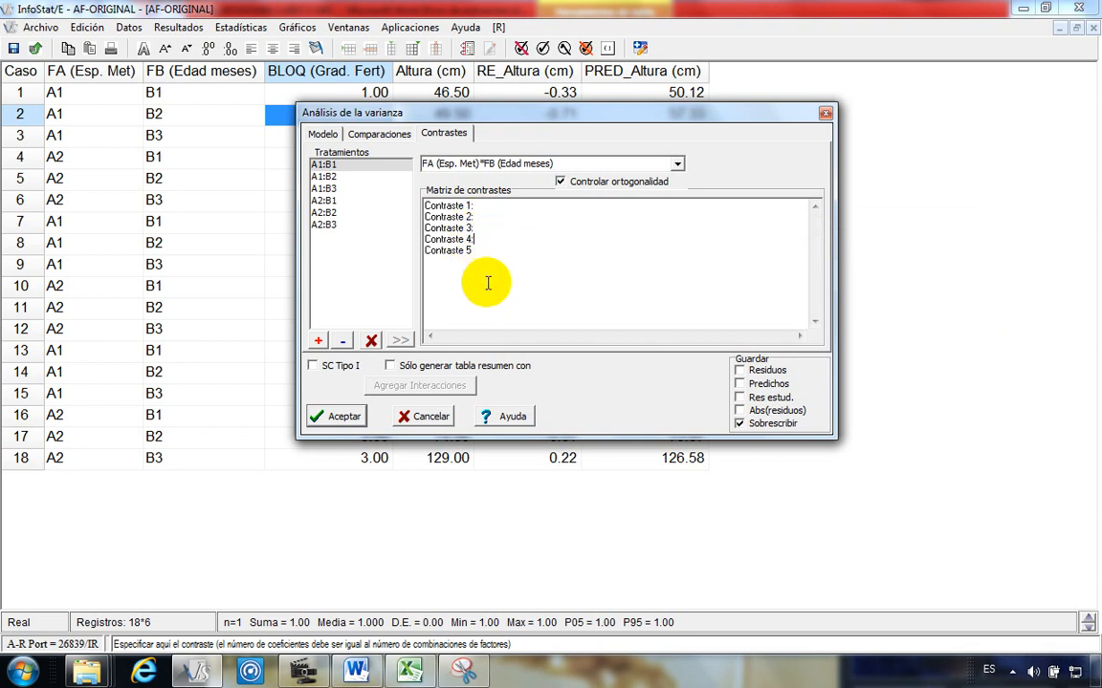
left_click(470, 249)
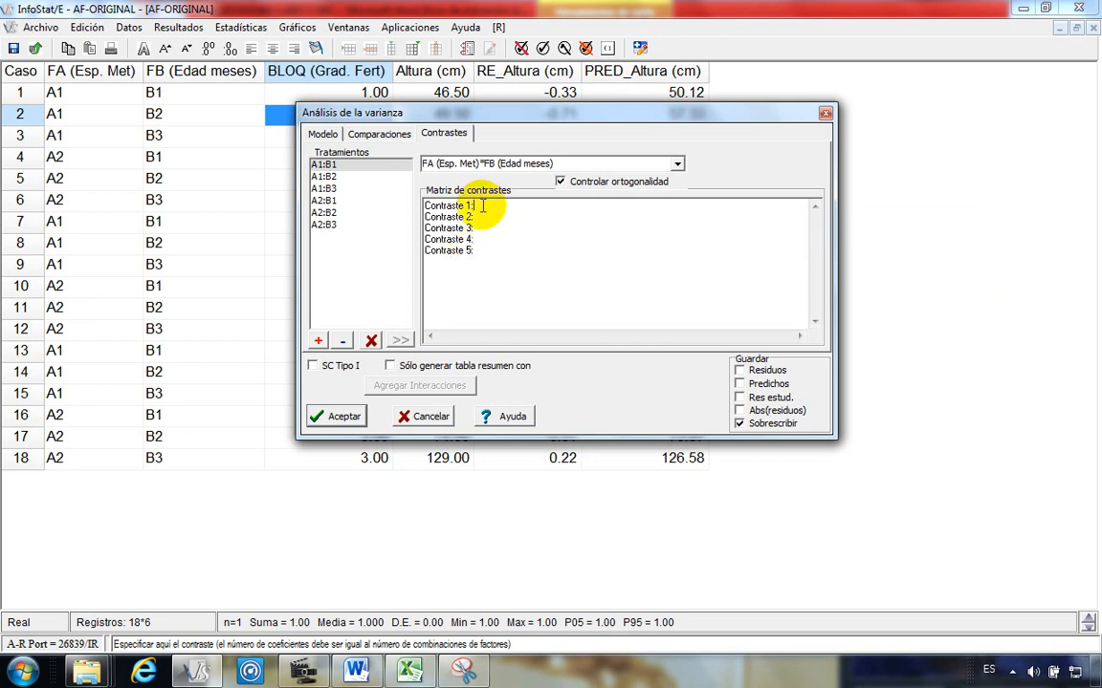
Step: Enter +1 as the first coefficient of Contraste 1 and remove the spaces inside the five contrast labels
left_click_drag(548, 111, 381, 67)
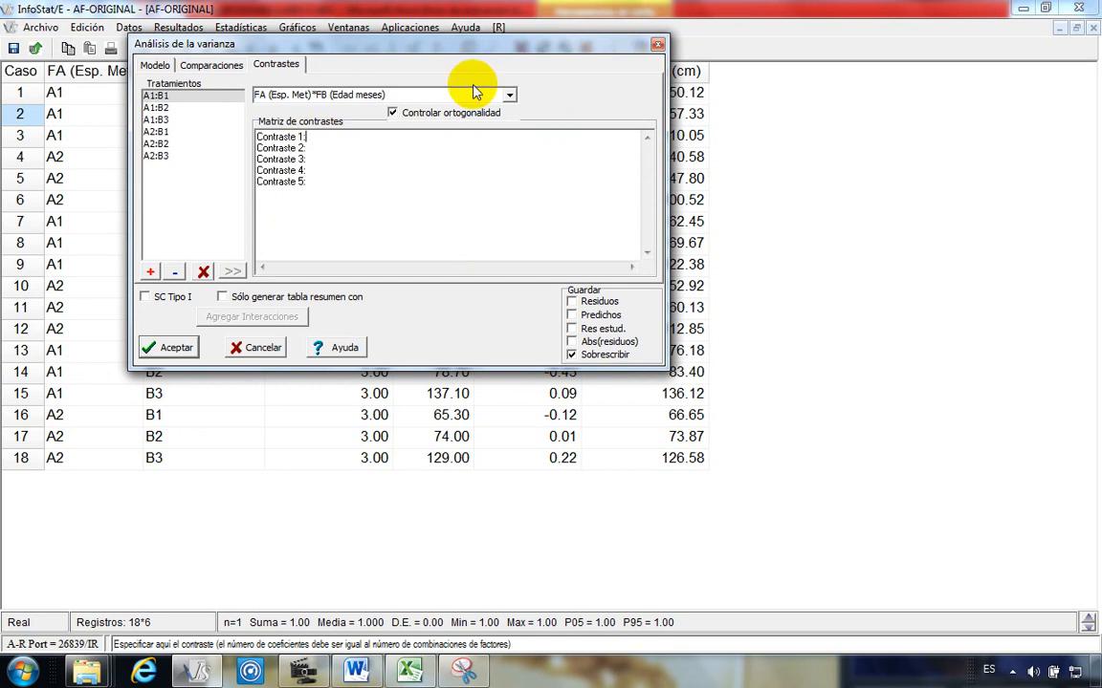
left_click_drag(430, 57, 529, 59)
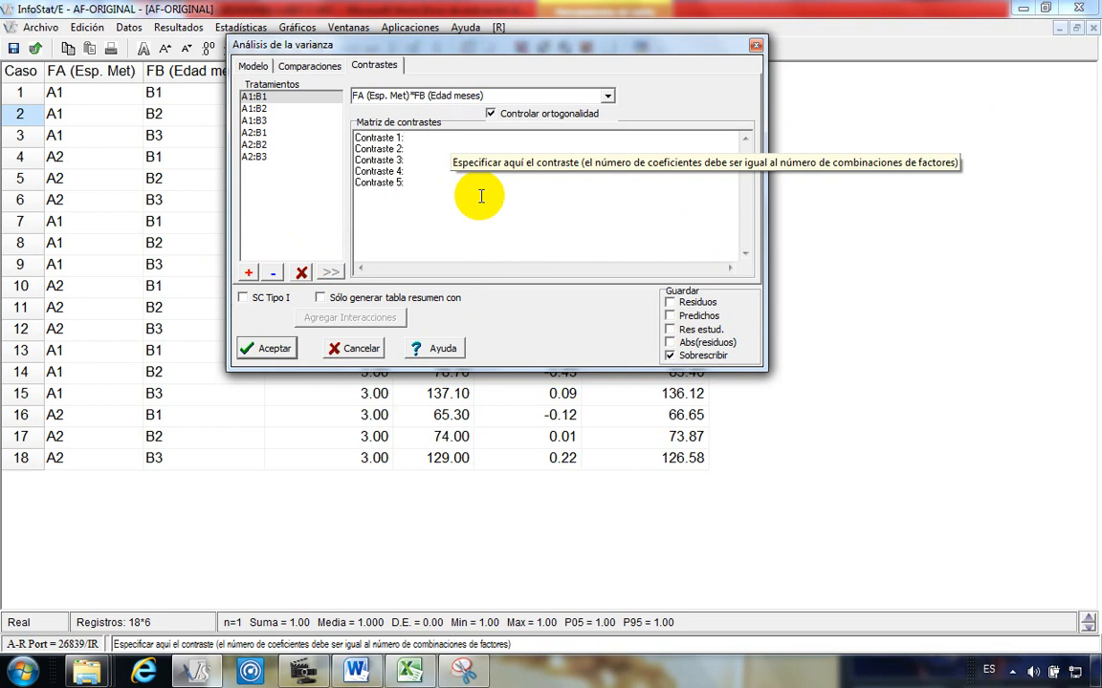
type("+1")
key("Return")
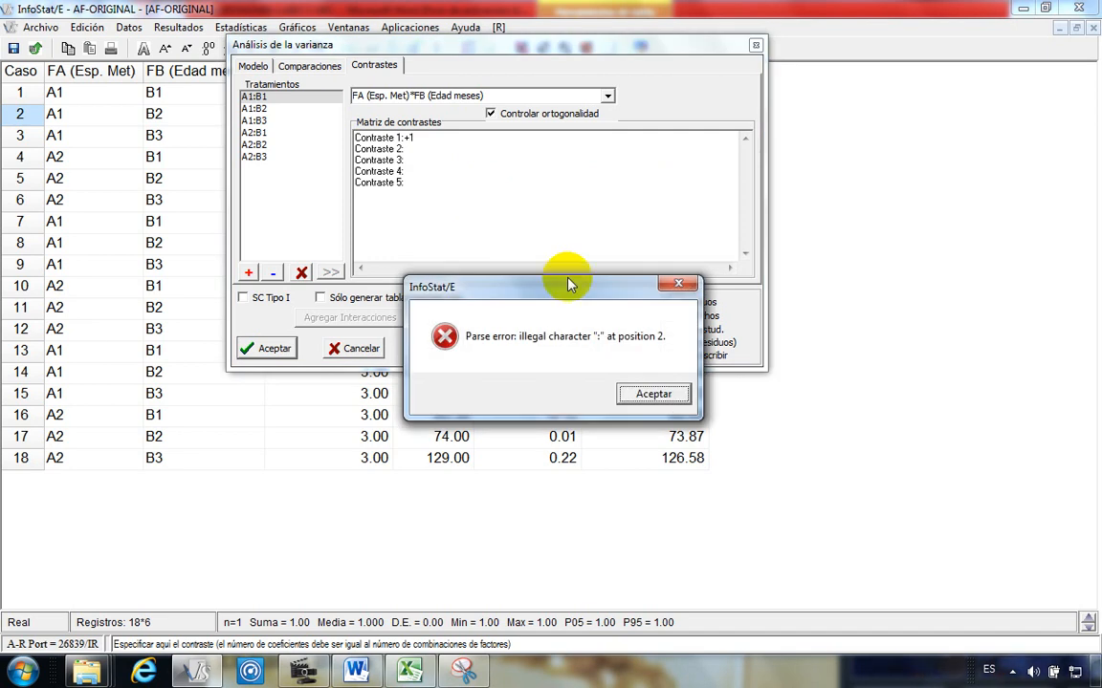
left_click(679, 287)
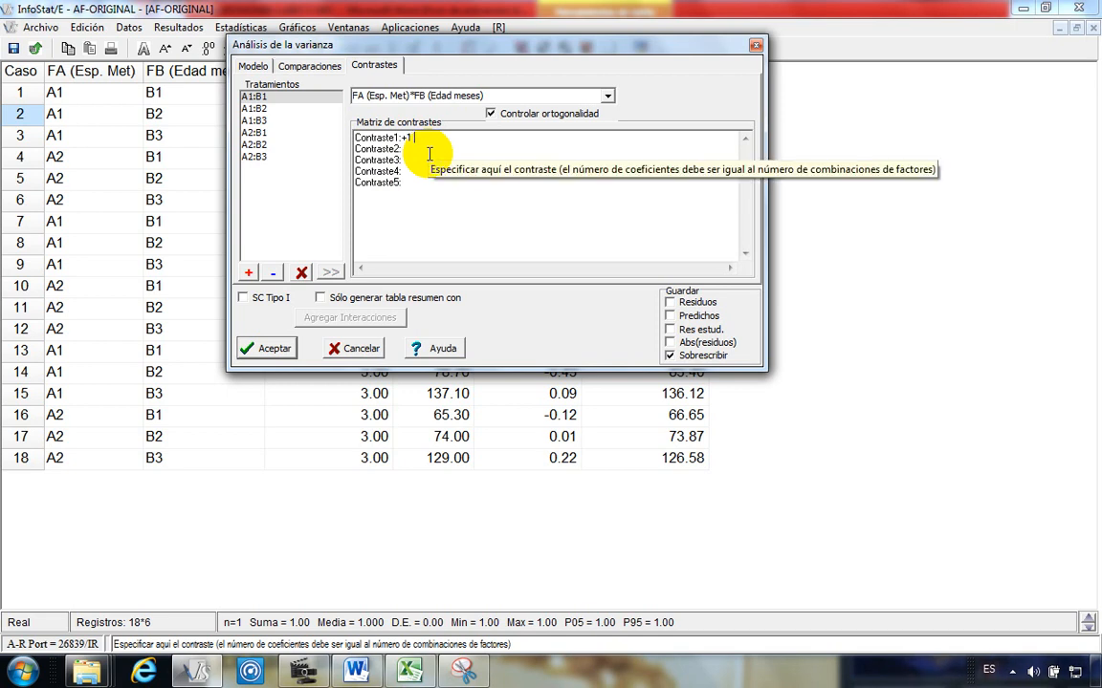
Step: Complete the Contraste1 row so that its coefficients read +1 +1 +1 -1 -1 -1
type("+1")
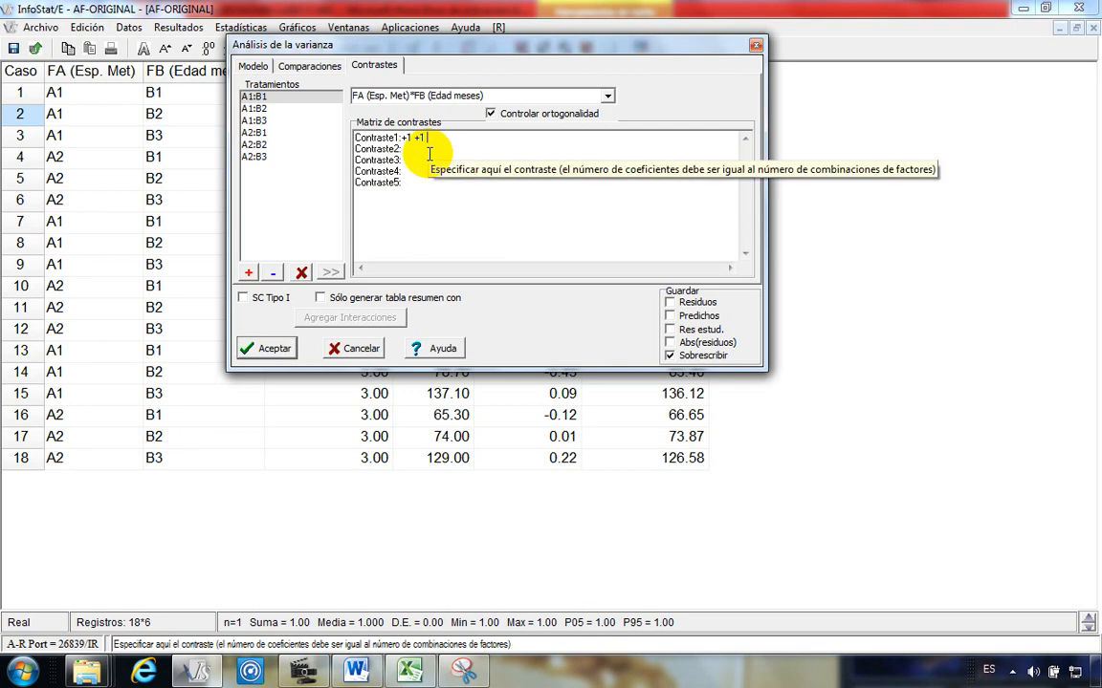
type(" +1")
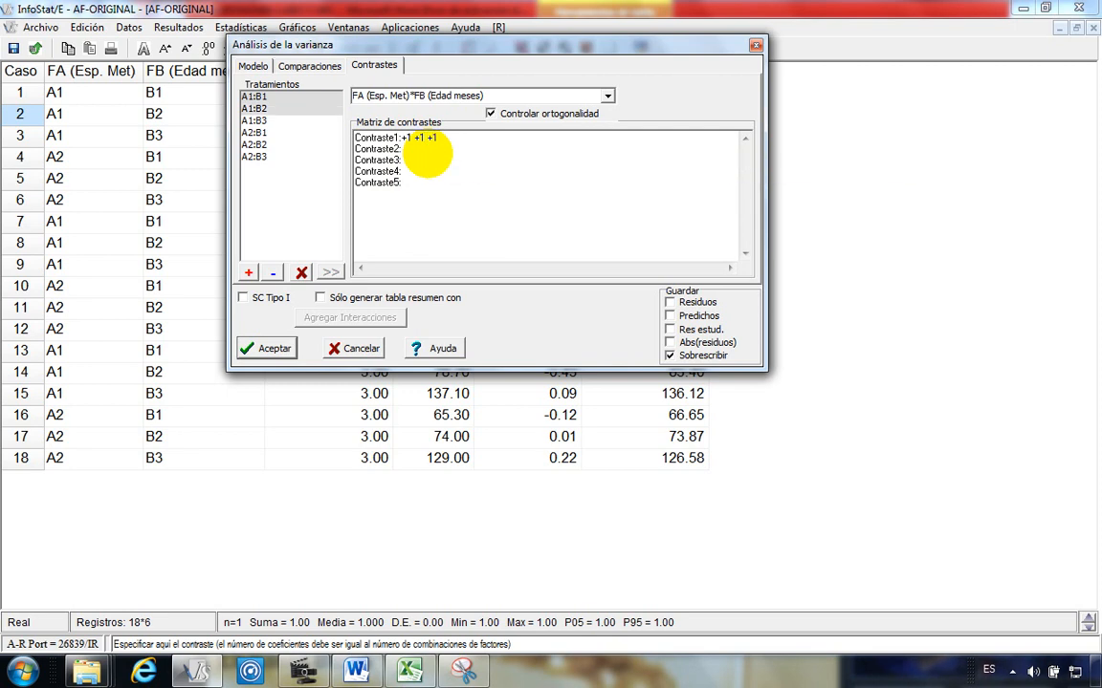
type(" -1")
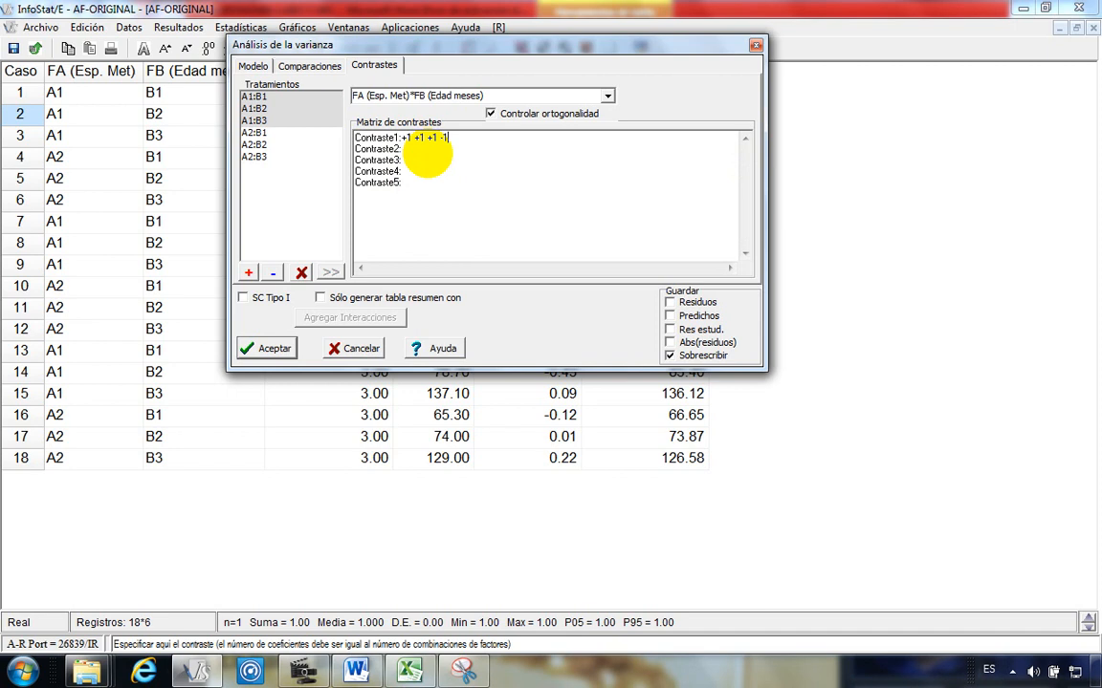
type(" -1 ")
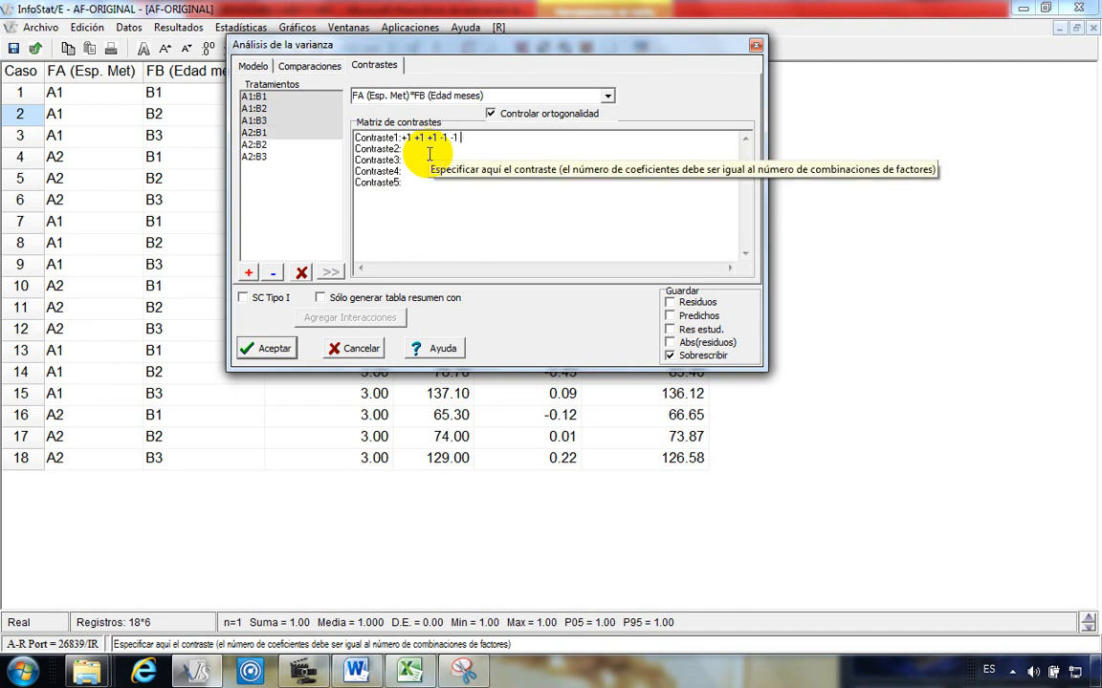
type("-1")
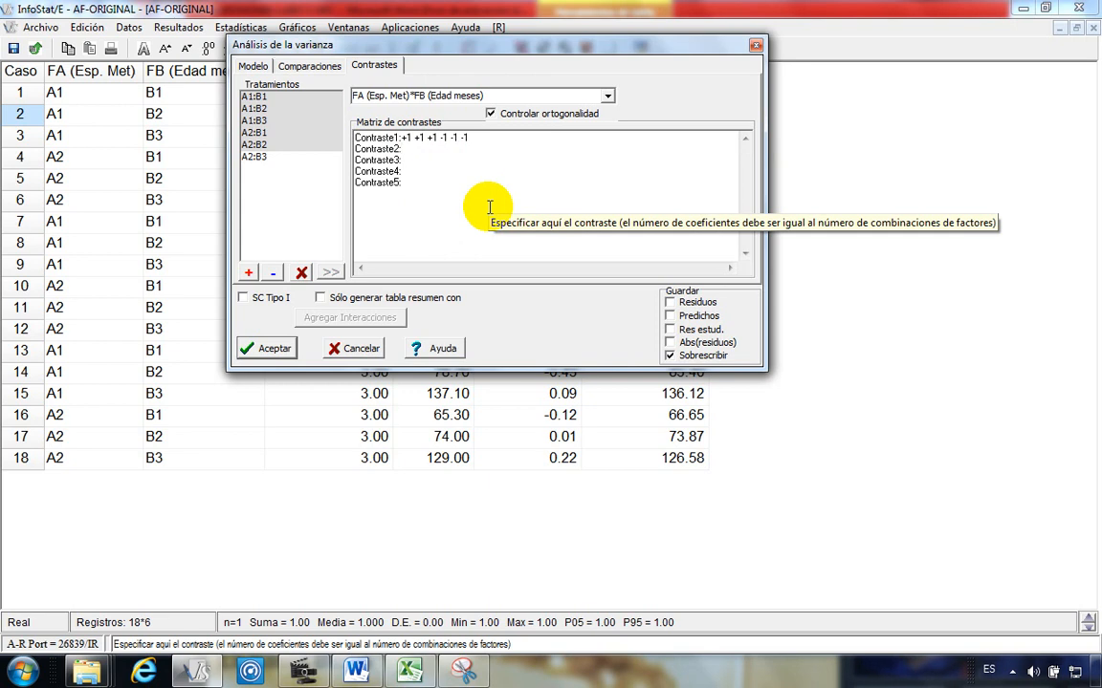
Step: Fill in the Contraste2 row with the coefficients +2 -1 -1 +2 -1 -1
type("+")
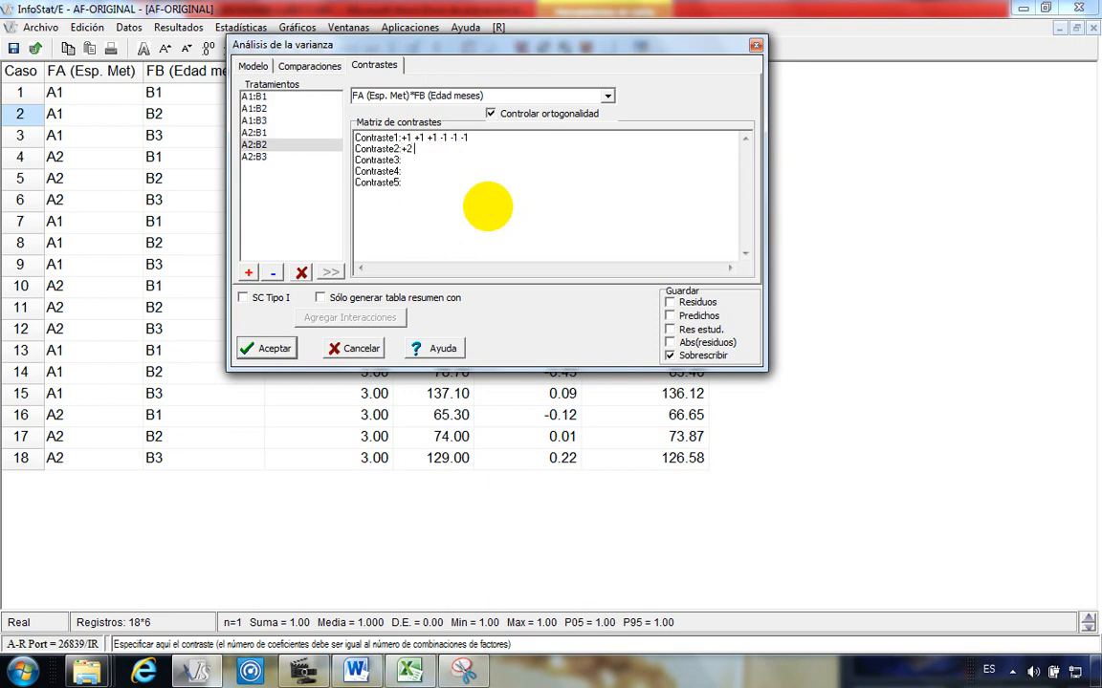
type("2 -1")
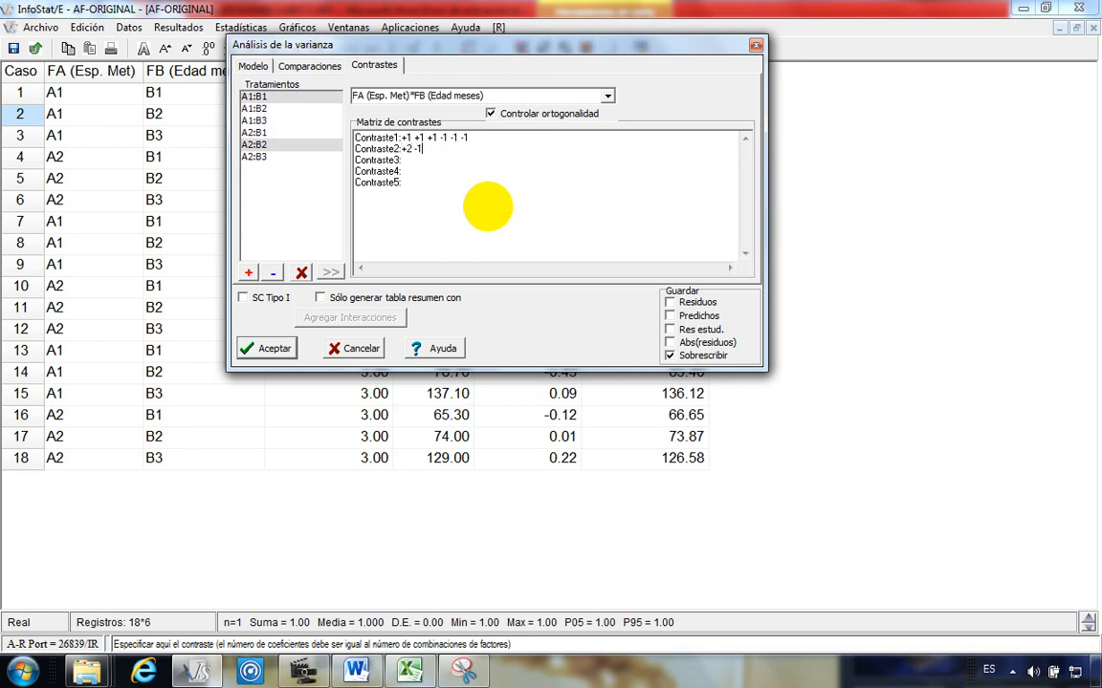
type(" -1")
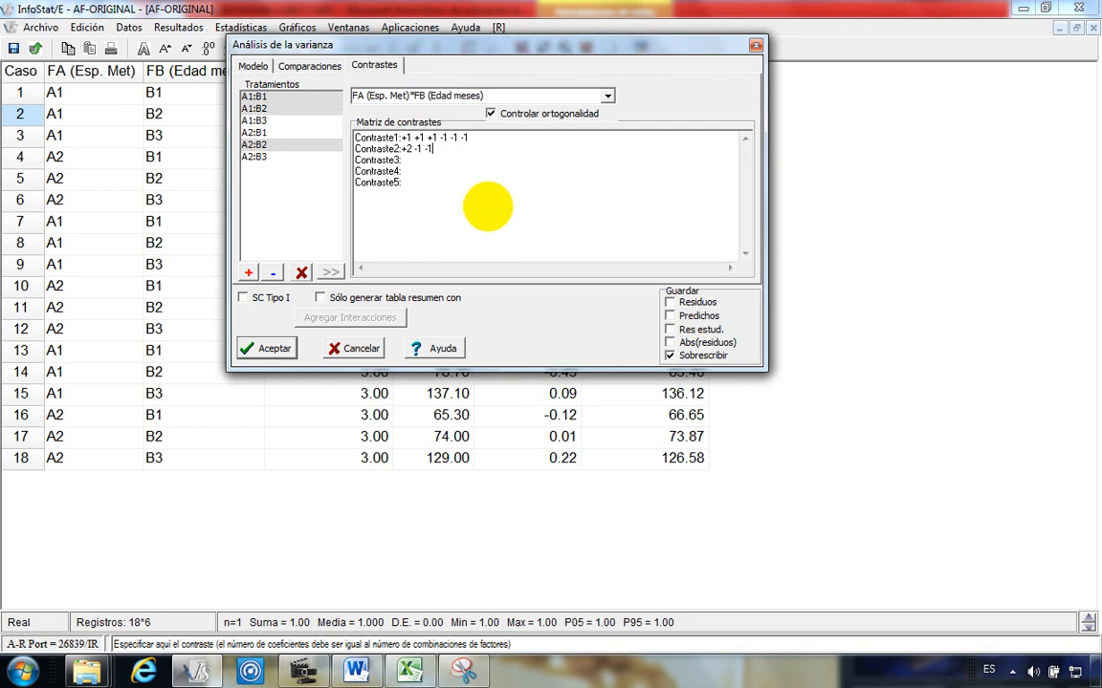
type(" +2")
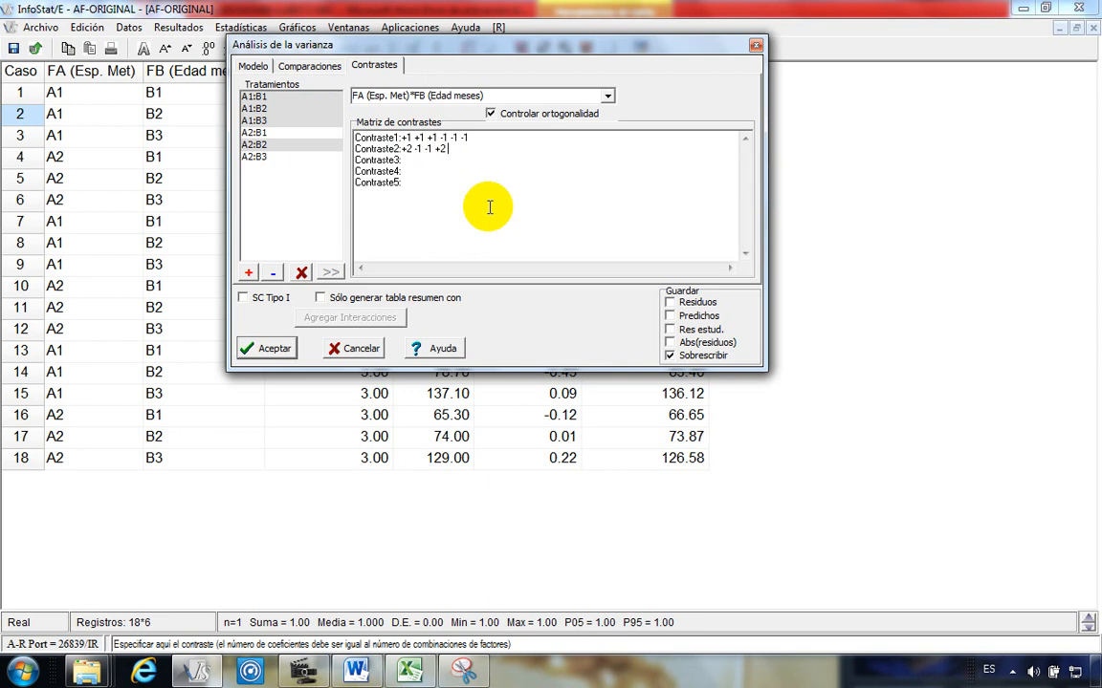
type(" -1 -1")
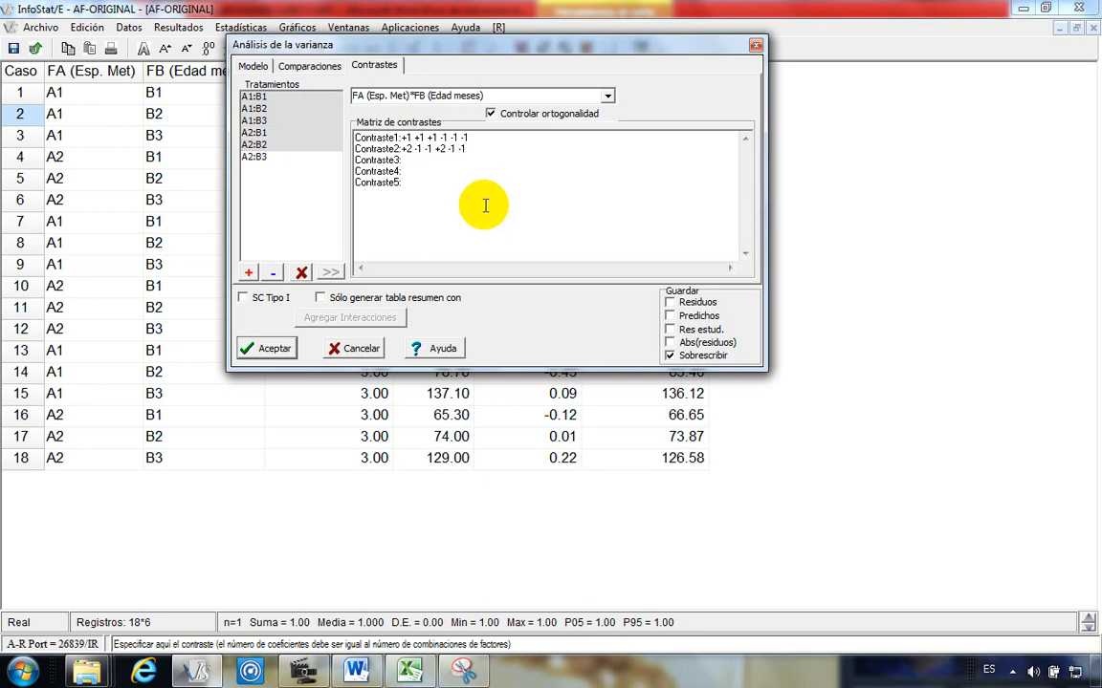
Step: Fill in the Contraste3 row with the coefficients 0 +1 -1 0 +1 -1
left_click(428, 161)
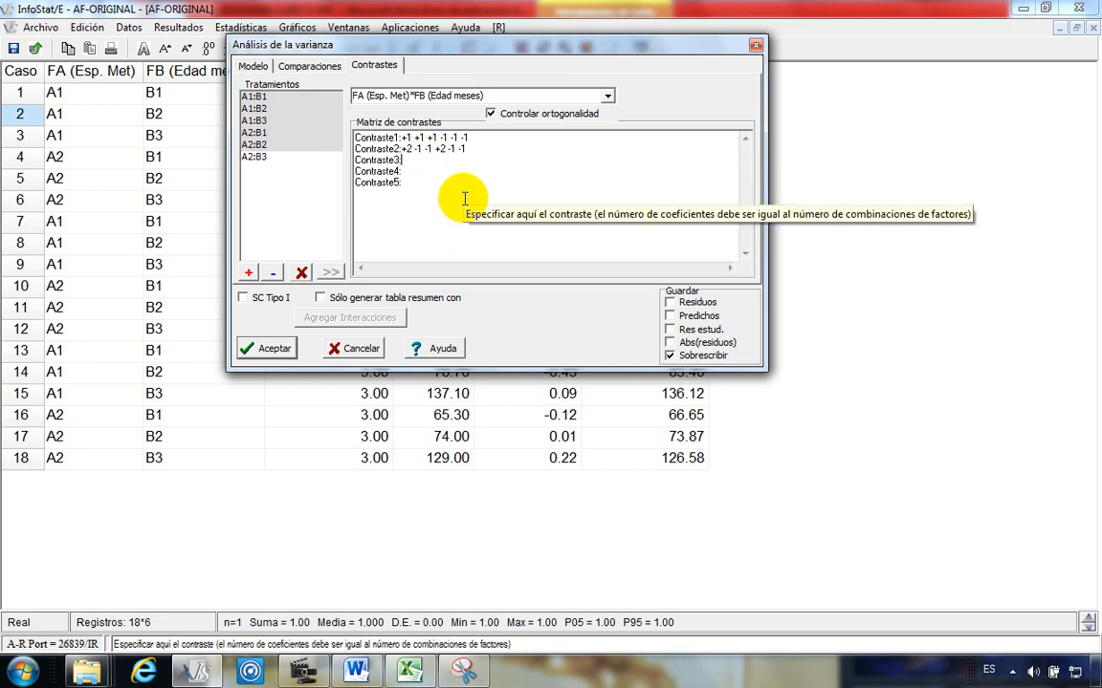
type("0")
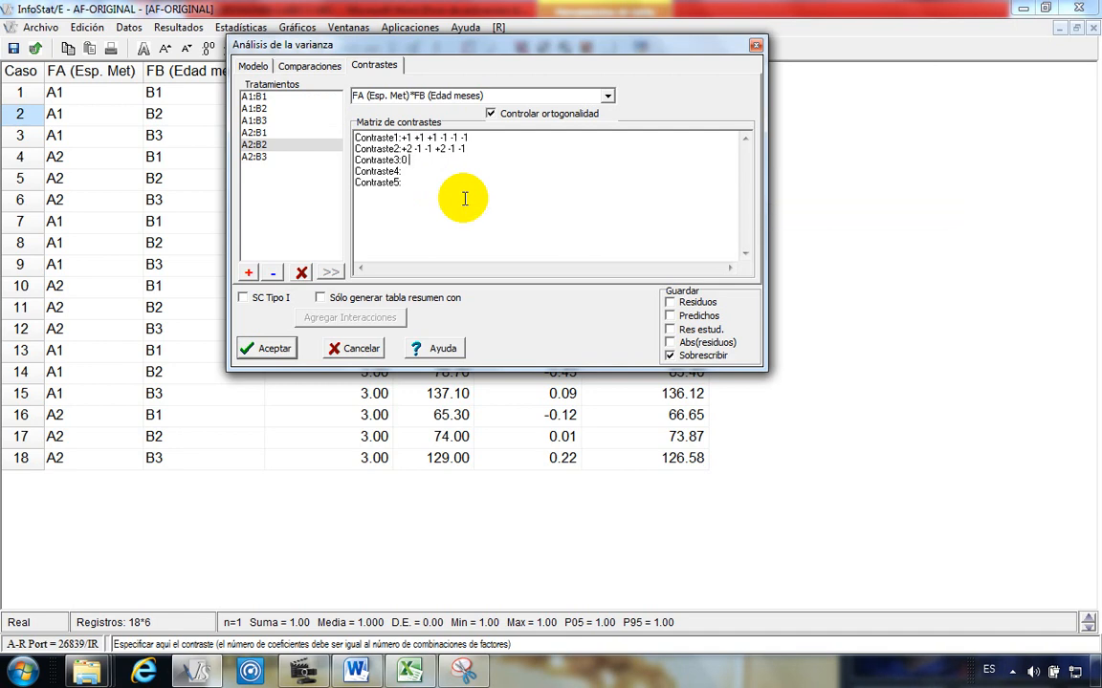
type(" +1")
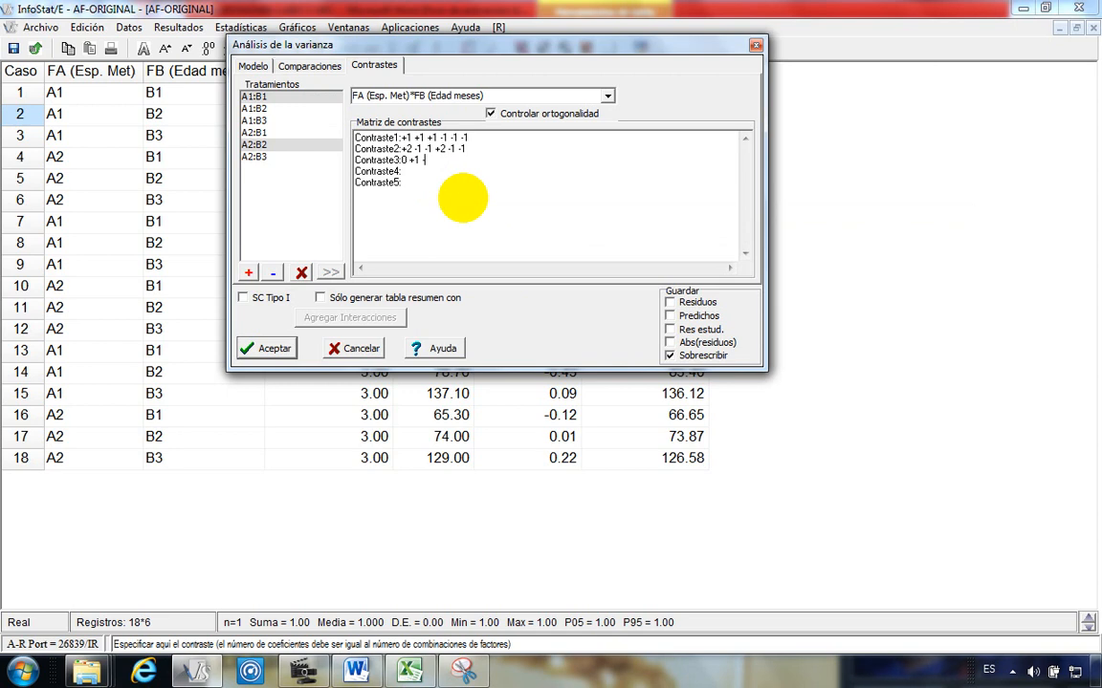
type(" -1")
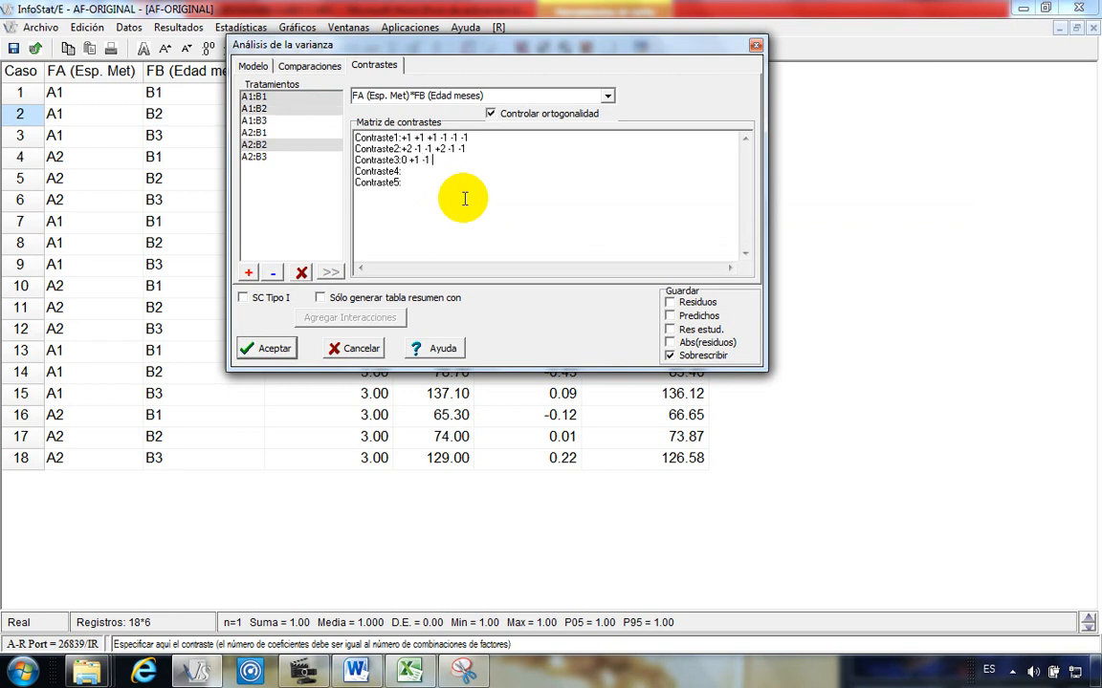
type(" 0 +")
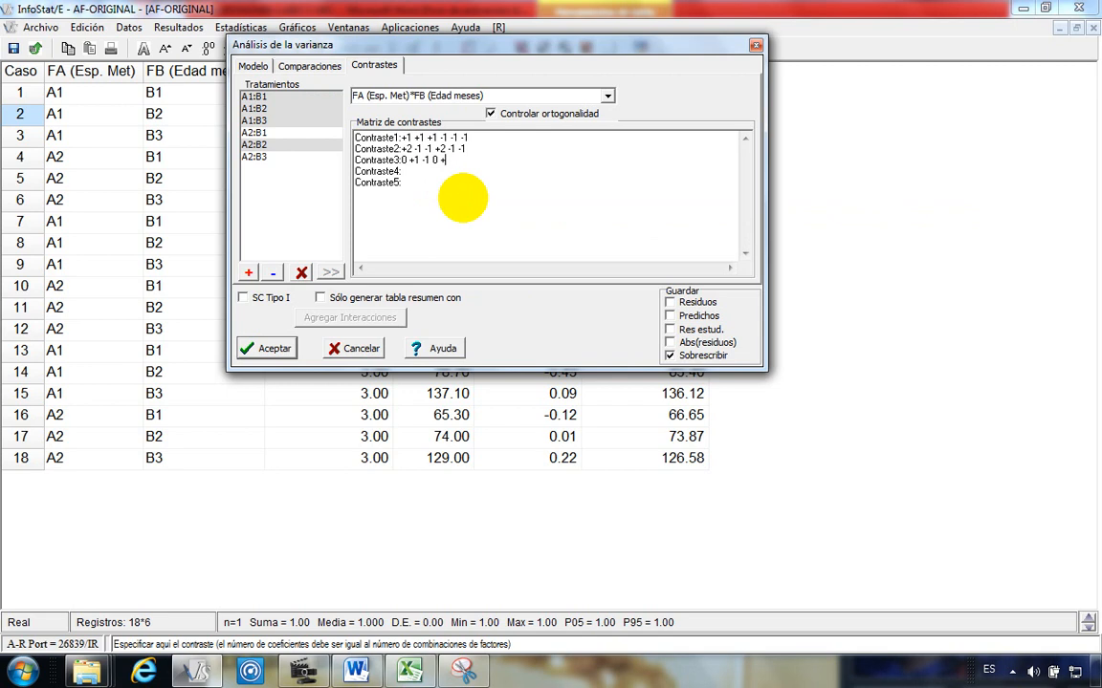
type("1 -1 Contraste4:")
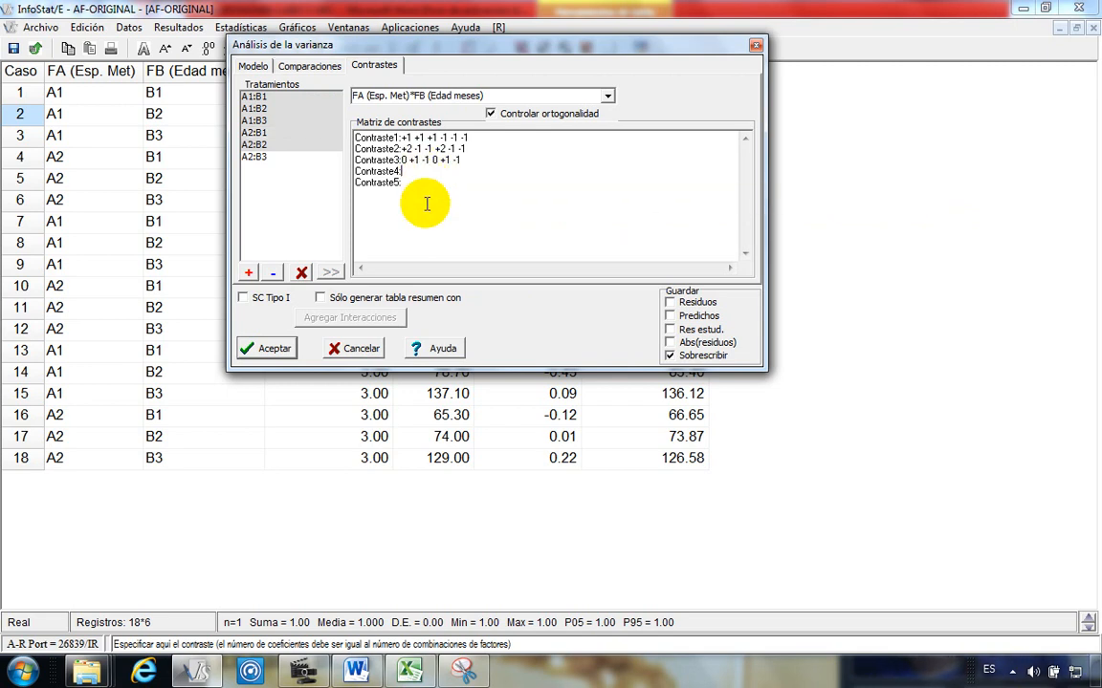
Step: Fill in the Contraste4 row with the coefficients +2 -1 -1 -2 +1 +1
type("+2")
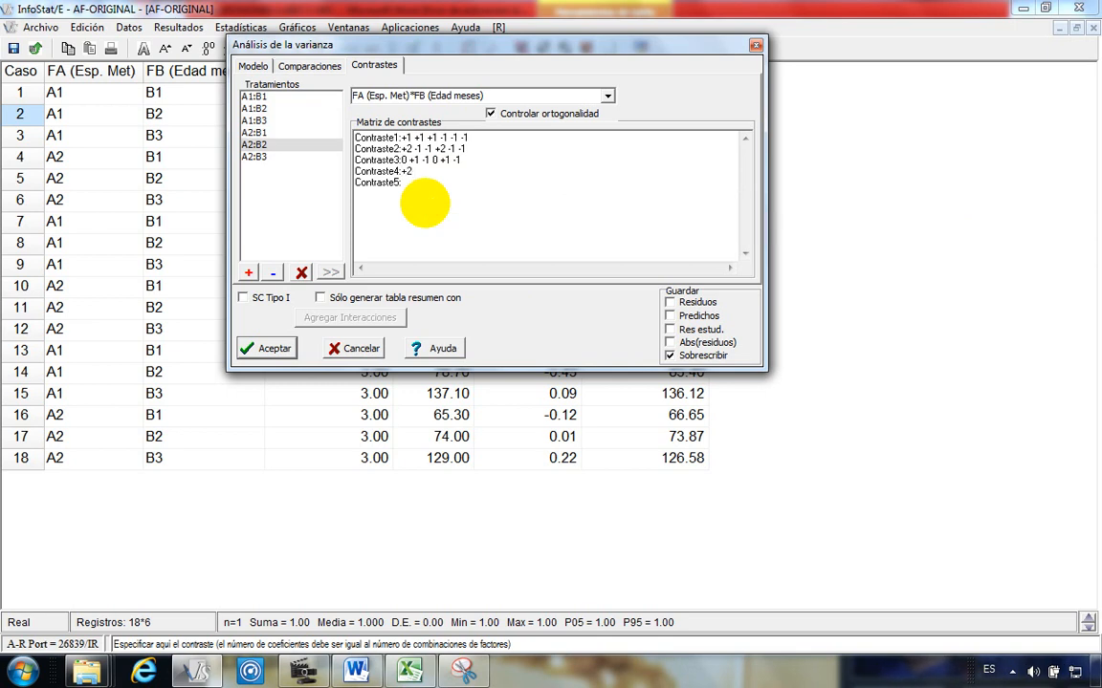
type(" -1 -1")
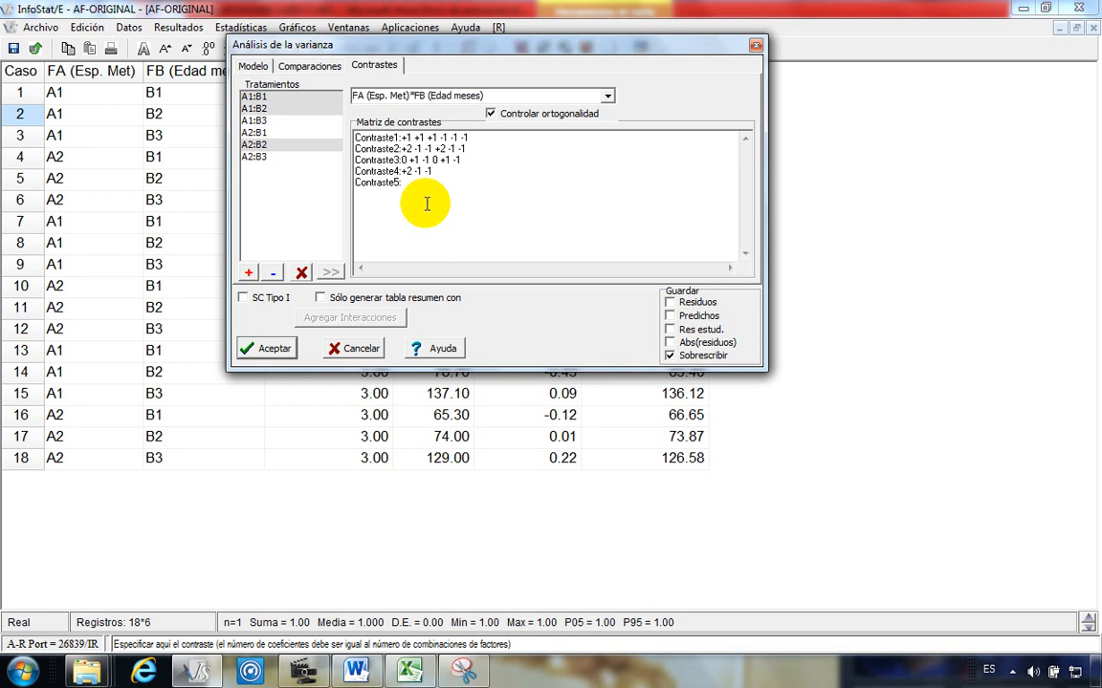
type(" -2")
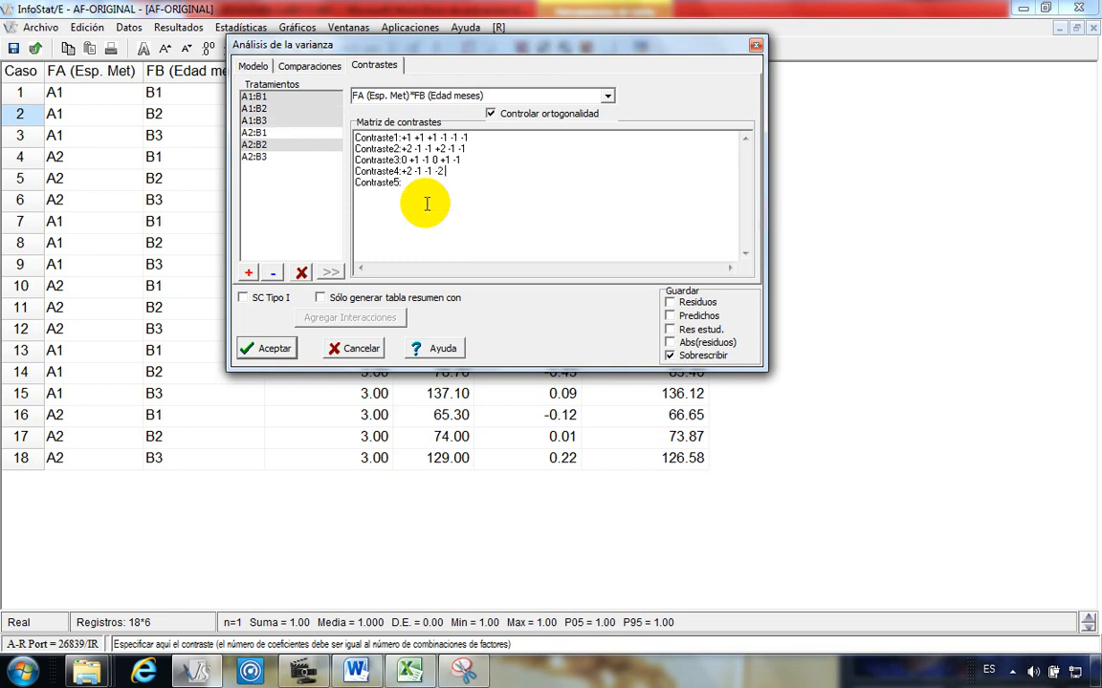
type(" +1 +1 Contraste5:")
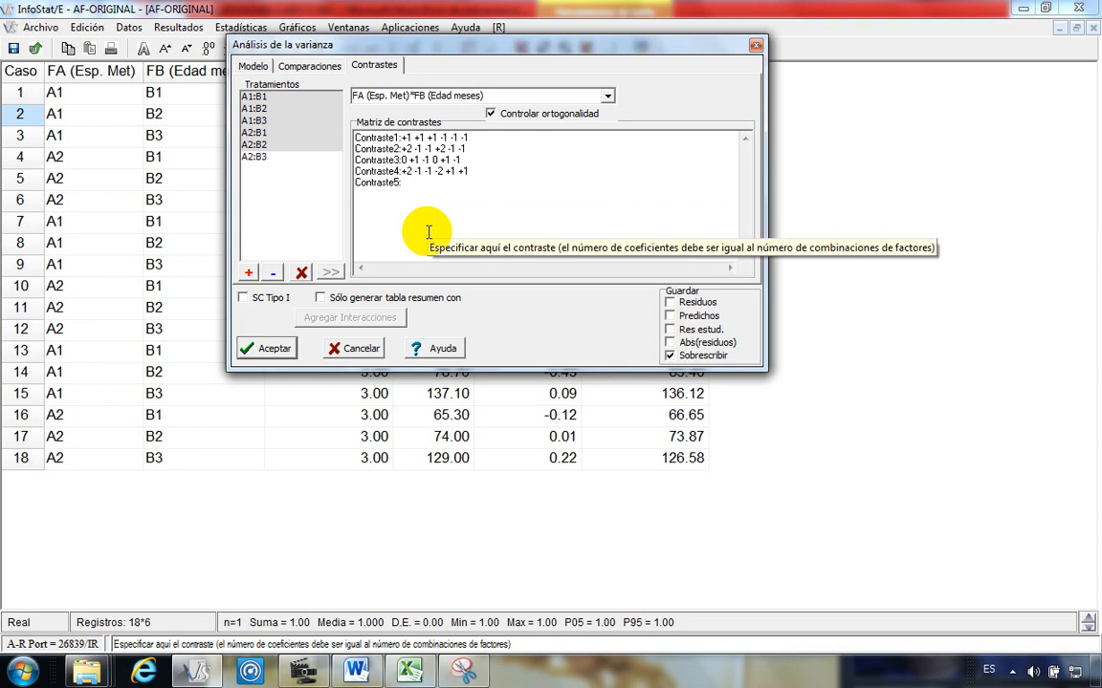
Step: Fill in the Contraste5 row with the coefficients 0 +1 -1 0 -1 +1
type("0")
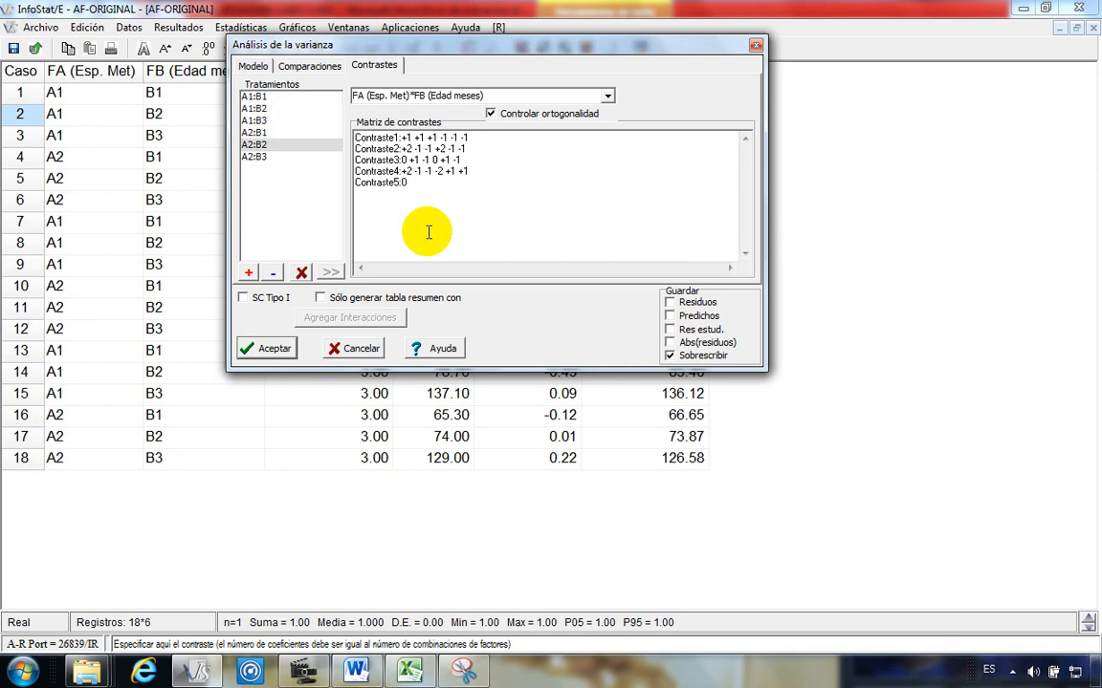
type(" +1")
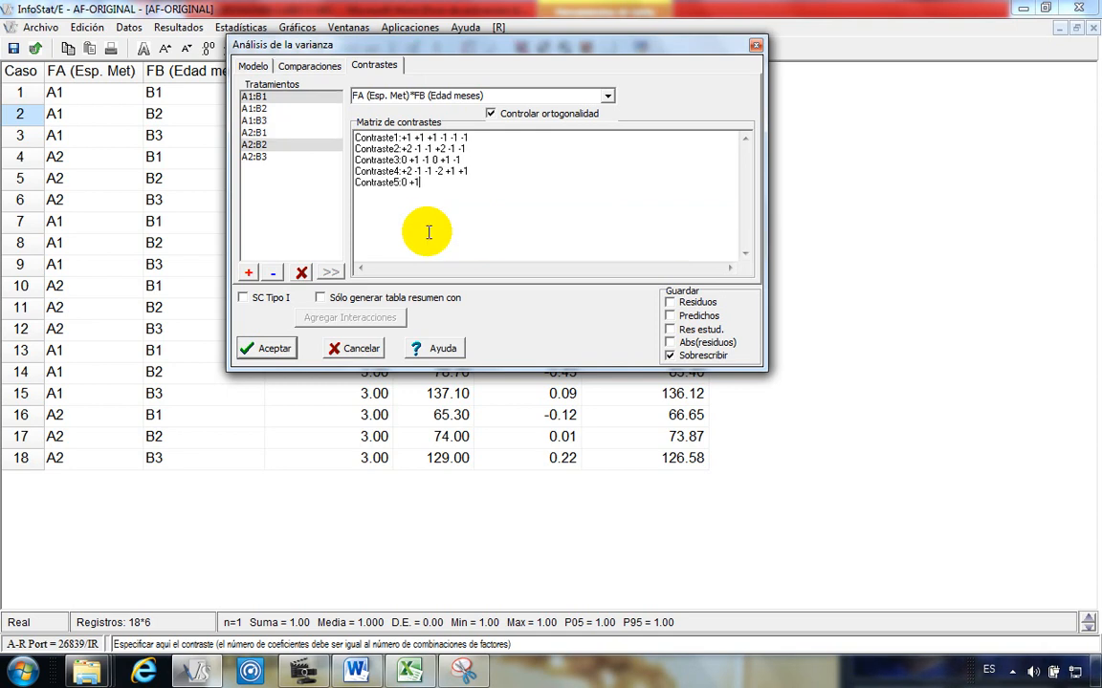
type(" -1")
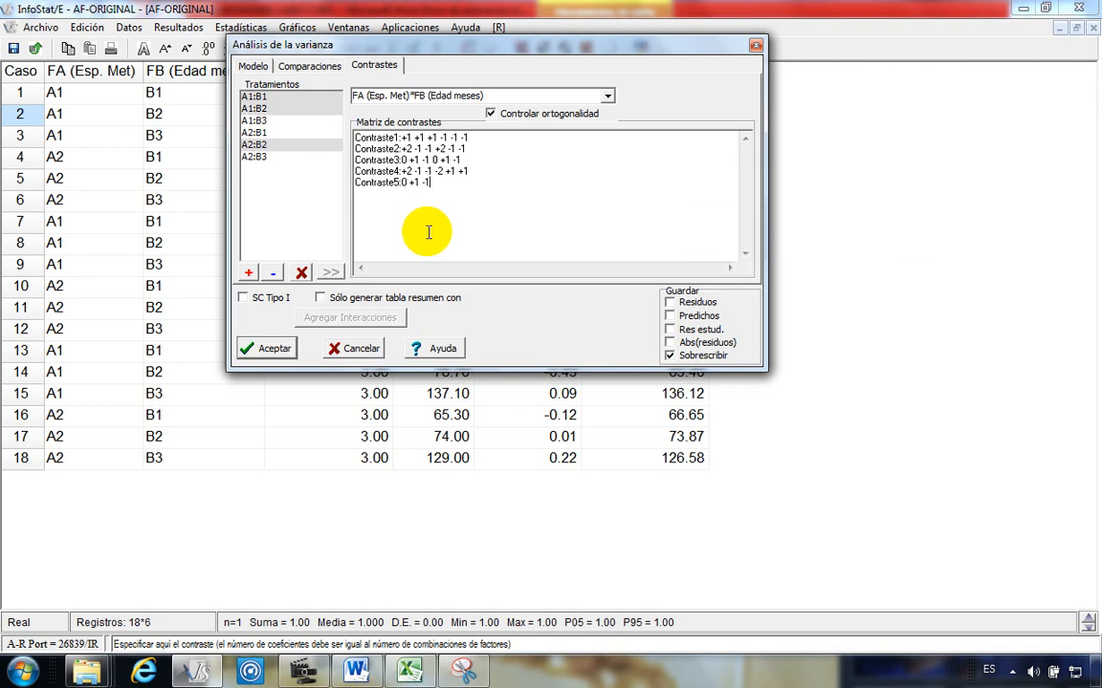
type(" 0")
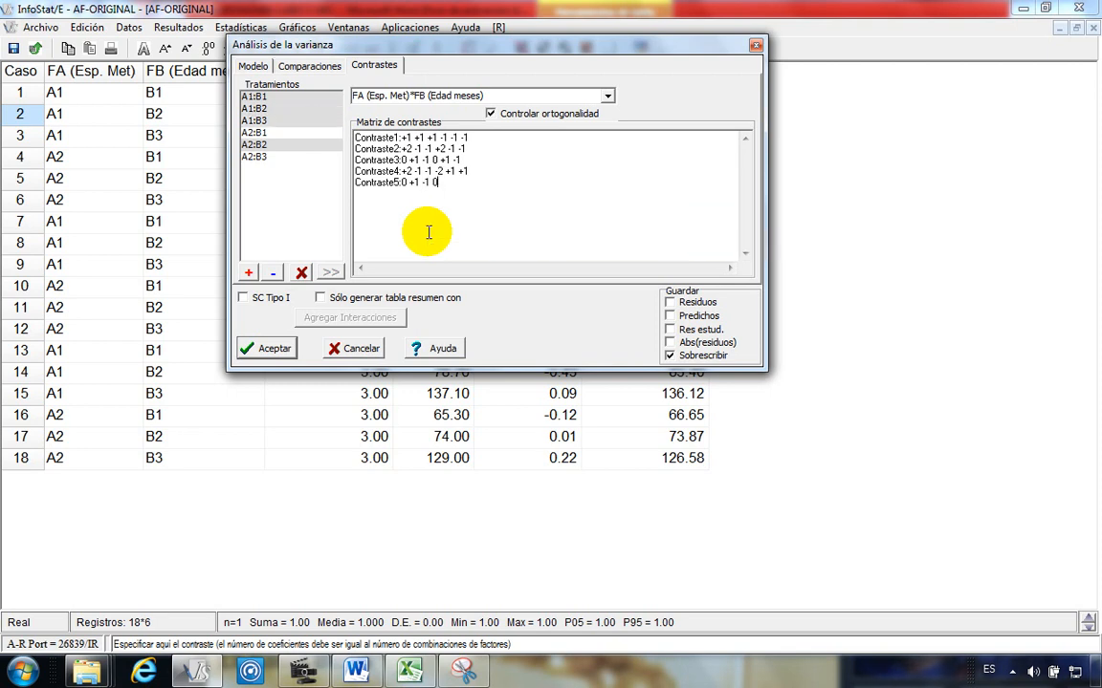
type(" -1 +1")
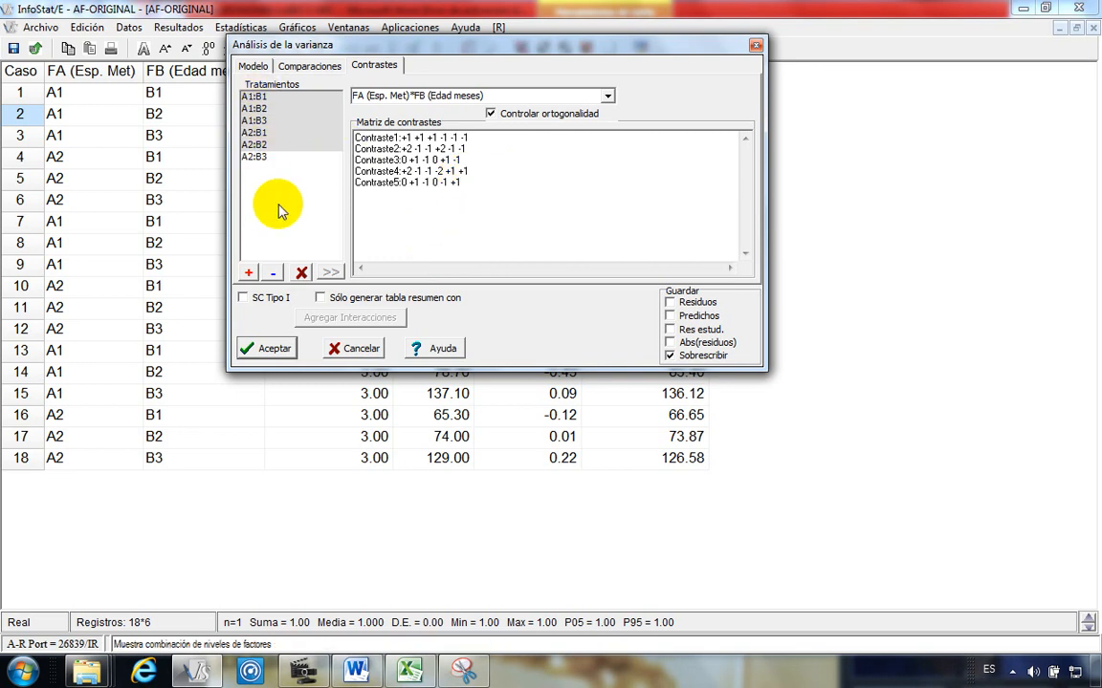
Step: Review the five contrast rows against the treatment list and run the analysis of variance
left_click(280, 166)
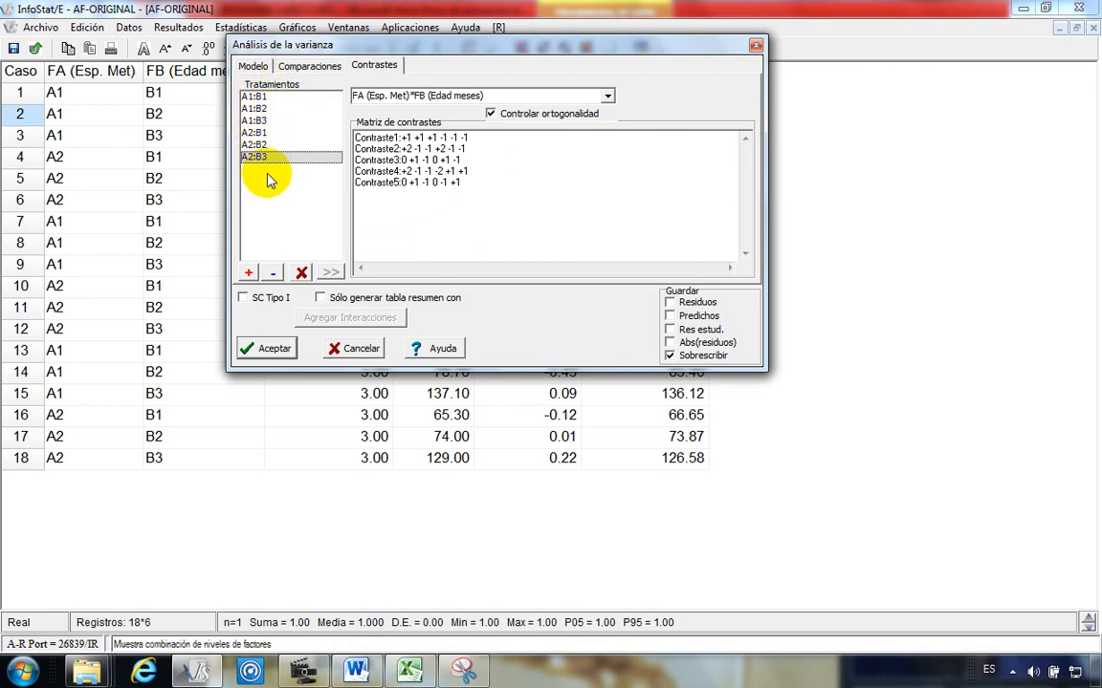
left_click_drag(477, 187, 363, 136)
left_click(483, 186)
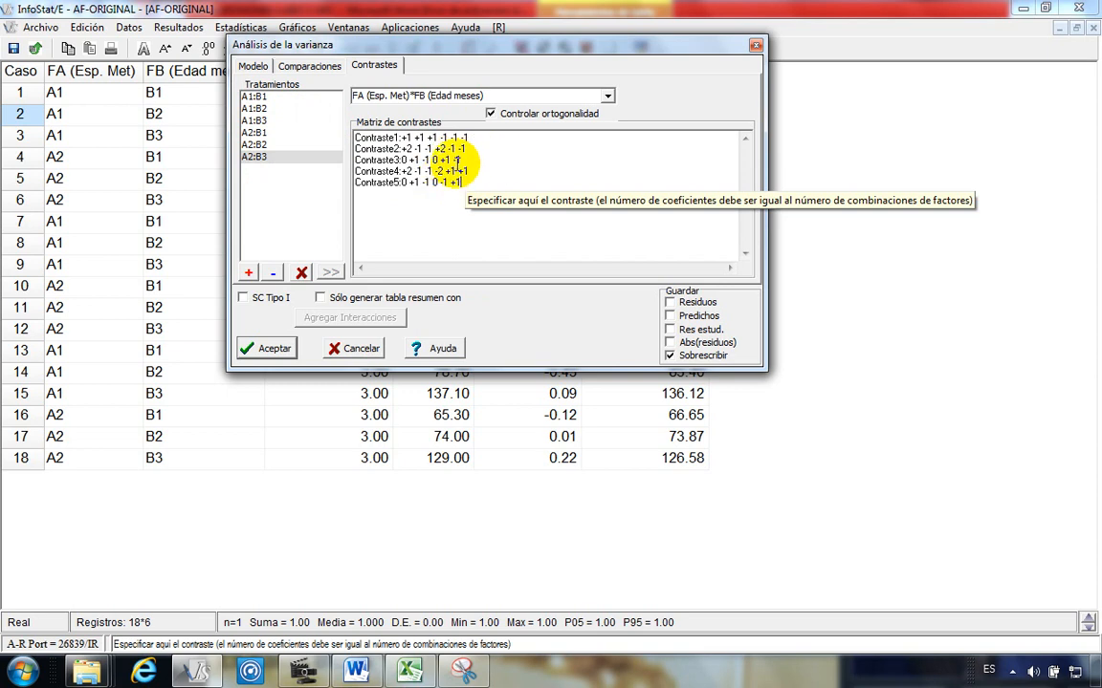
left_click(273, 349)
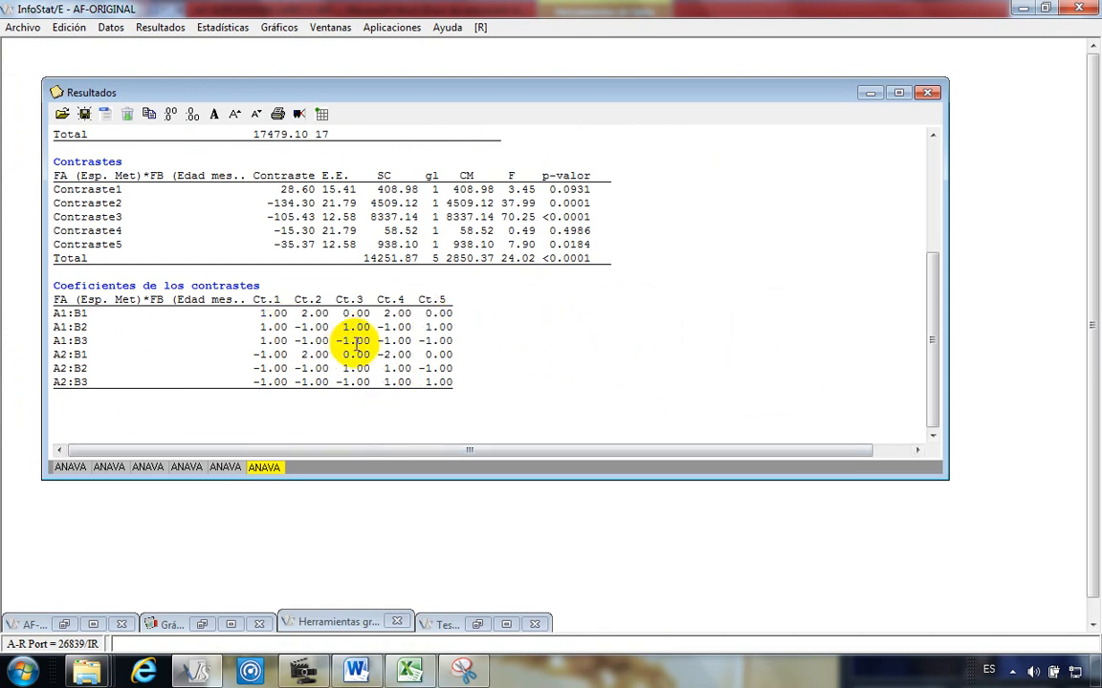
Step: Capture the Contrastes and Coeficientes de los contrastes tables with the Recortes snipping tool and copy the snip
scroll(339, 315, "up", 2)
scroll(330, 323, "down", 1)
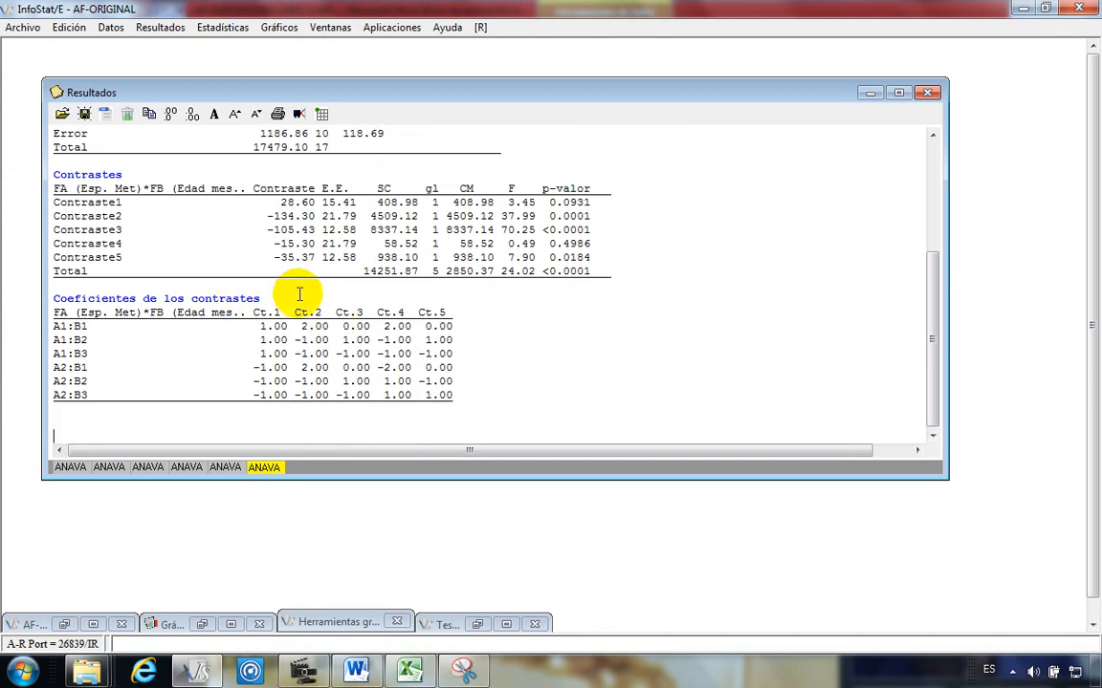
left_click(417, 604)
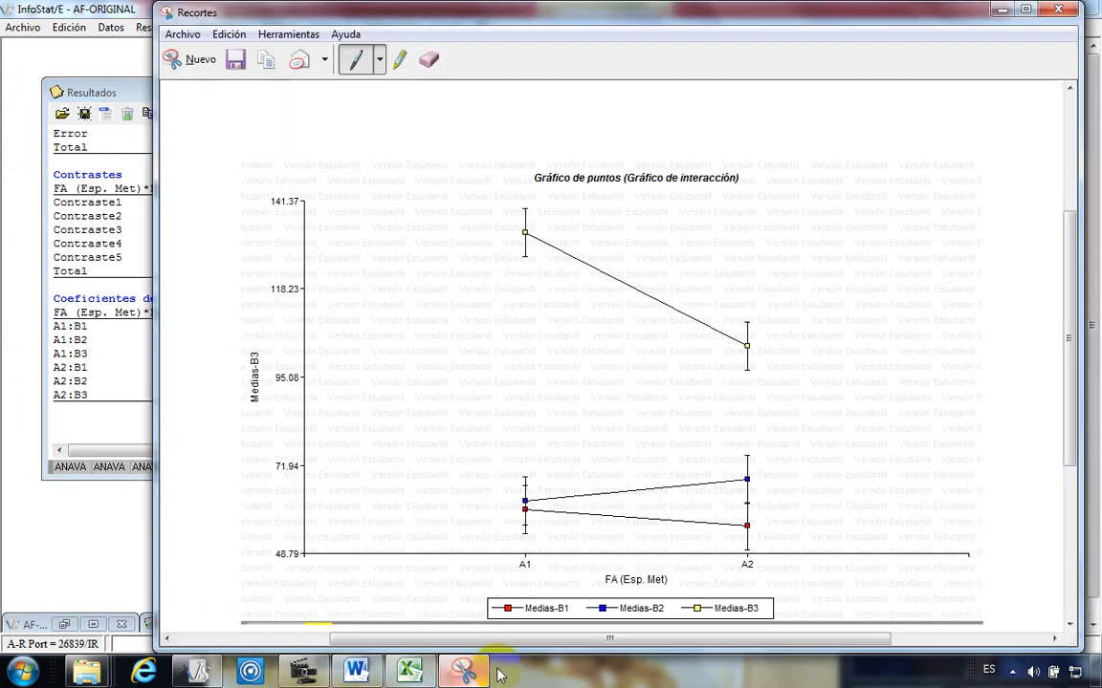
left_click(187, 60)
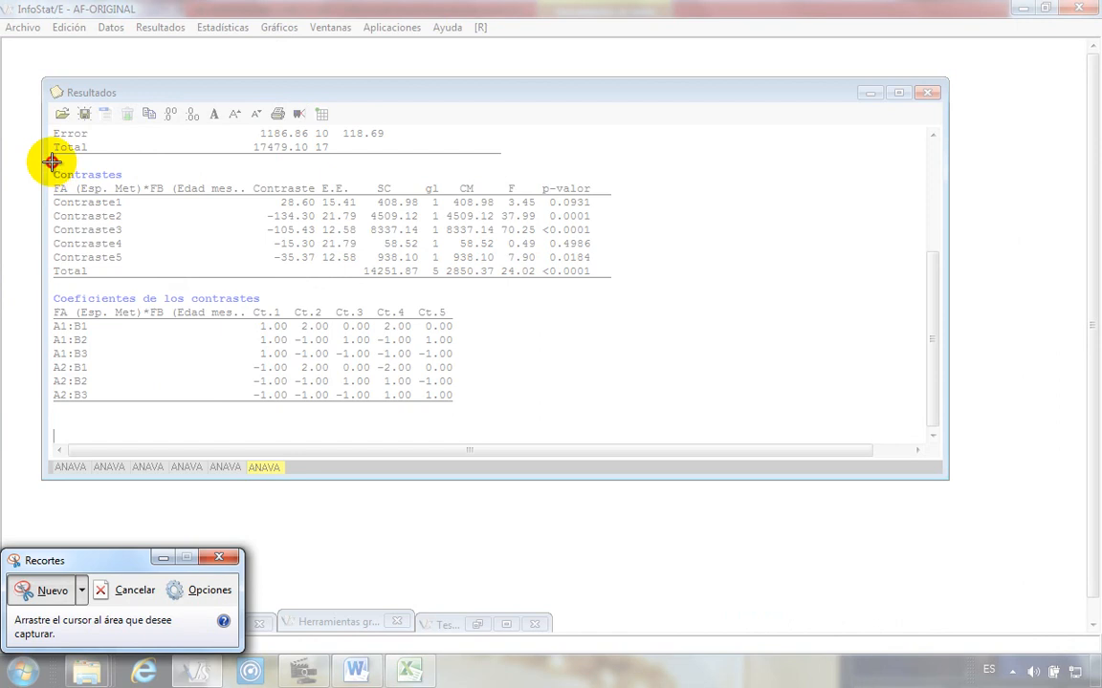
left_click_drag(53, 162, 585, 387)
right_click(460, 140)
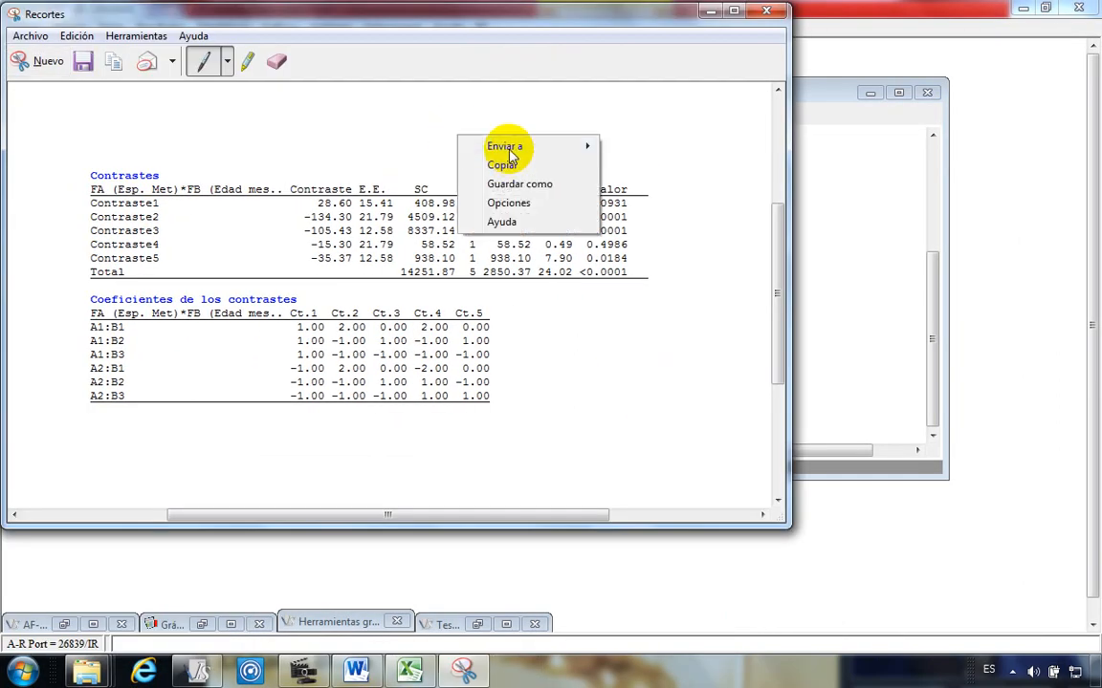
left_click(502, 164)
Step: Switch to the Word document and paste the captured tables below the heading Interacción o combinación (FA X FB)
left_click(335, 616)
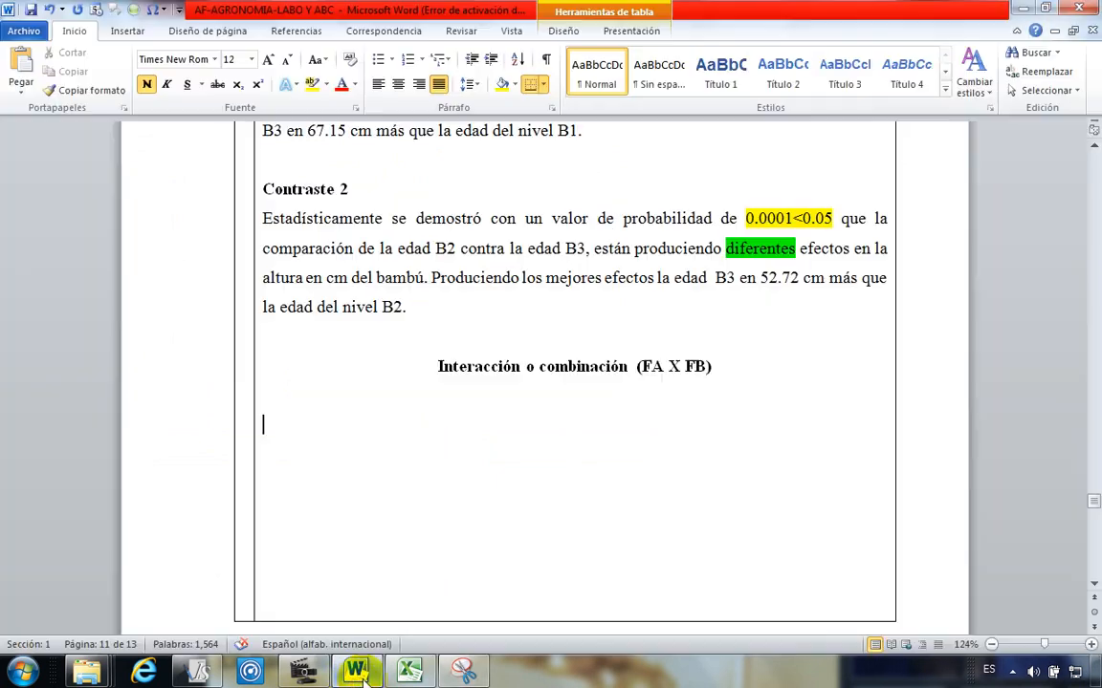
left_click(508, 457)
key("ctrl+v")
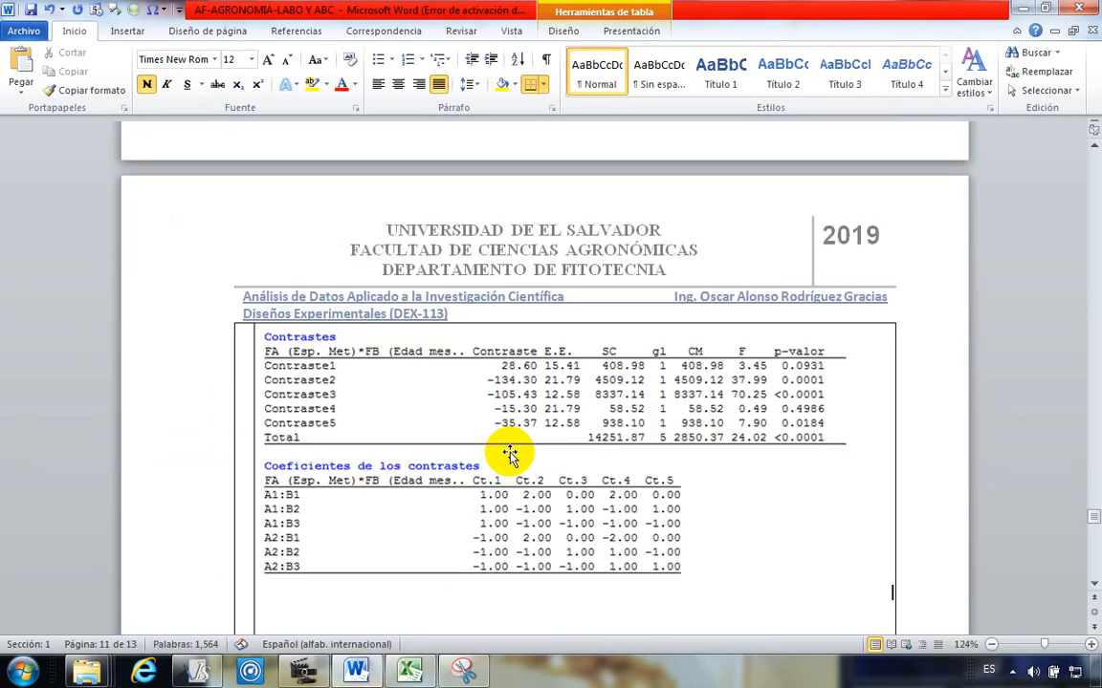
Step: Insert blank lines above the heading Interacción o combinación (FA X FB) to move it onto the page with the pasted tables
scroll(467, 487, "up", 4)
scroll(401, 430, "up", 3)
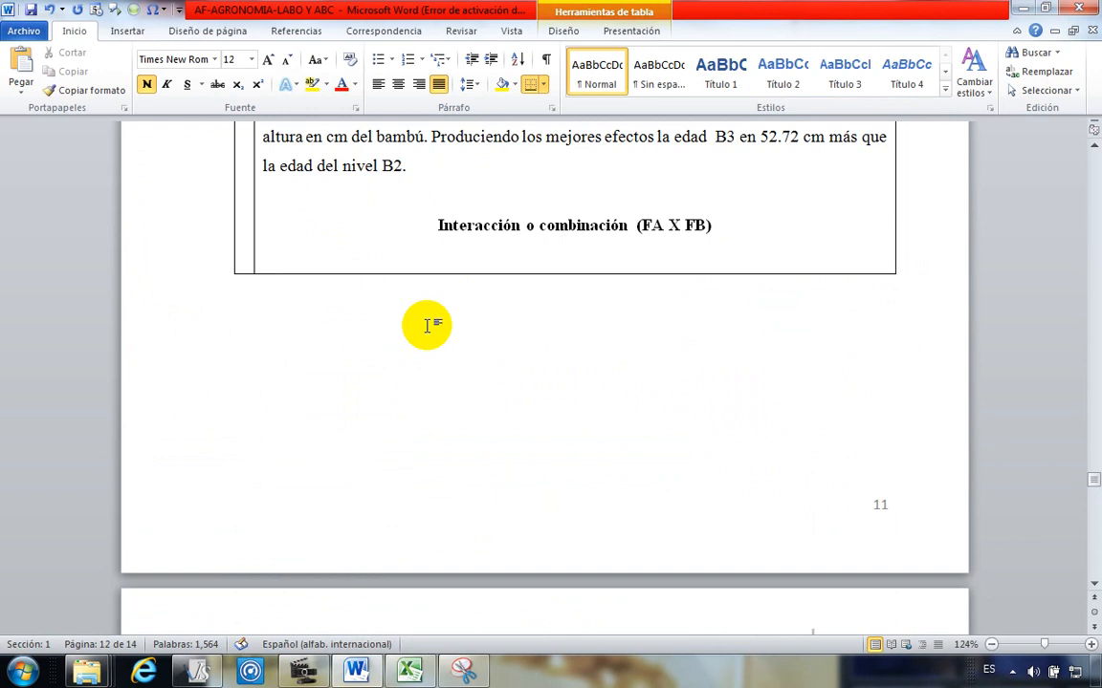
left_click(467, 195)
key("Return")
key("Return")
key("Return")
key("Return")
key("Return")
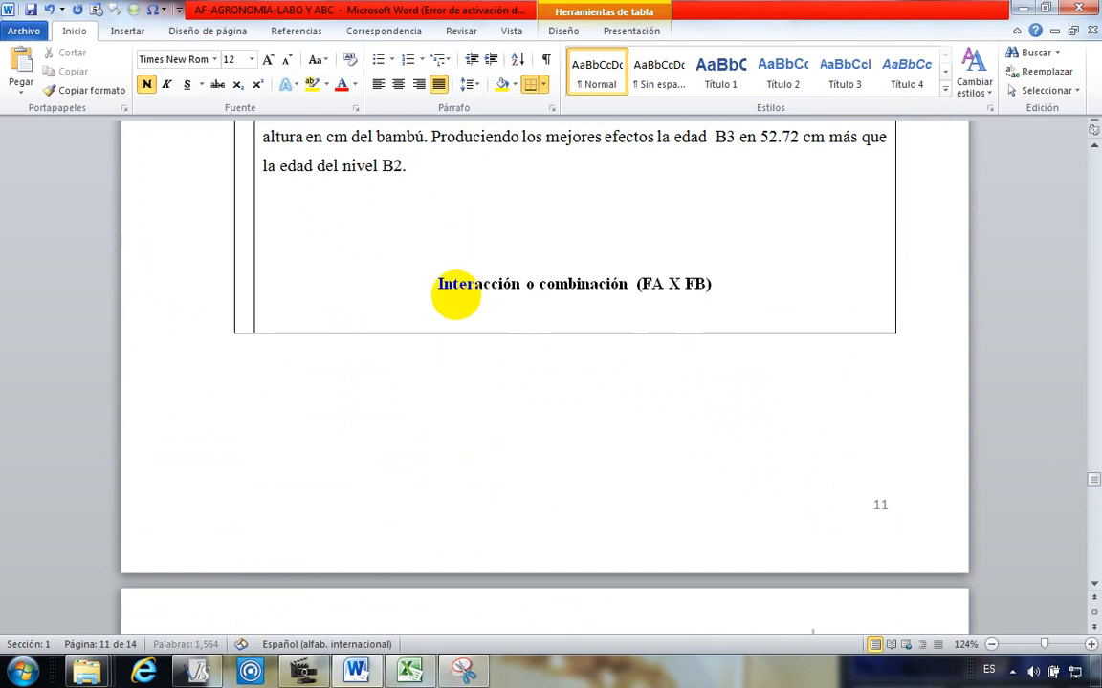
key("Return")
key("Return")
key("Return")
key("Return")
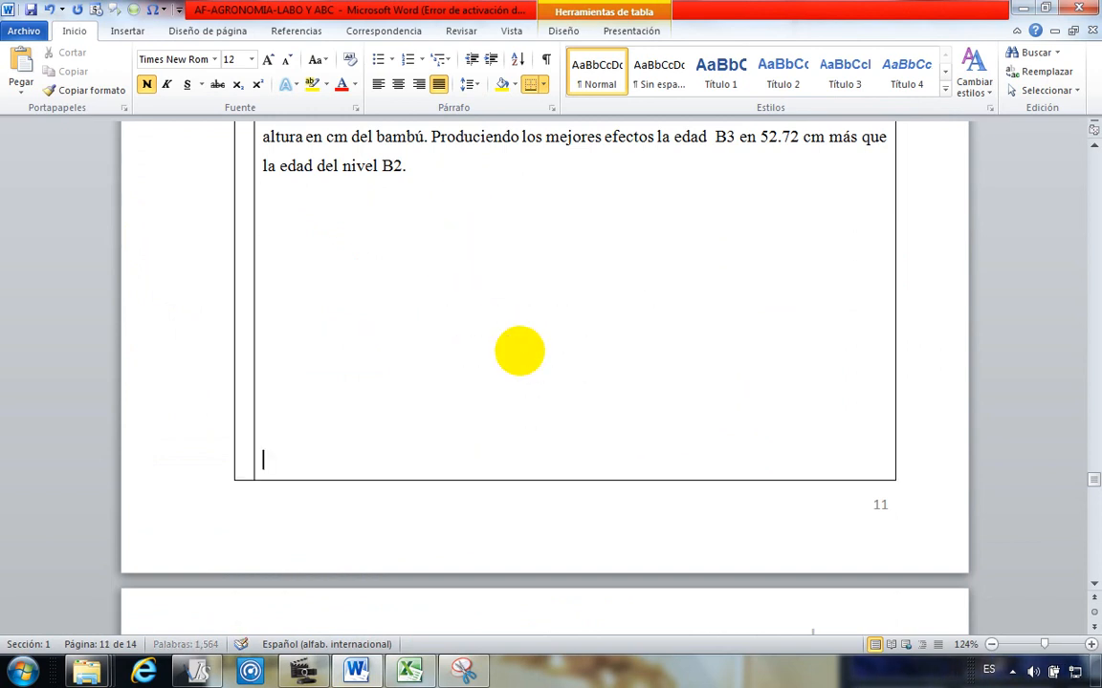
Step: Add the bold heading Interpretación below the pasted contrast tables
scroll(516, 352, "down", 8)
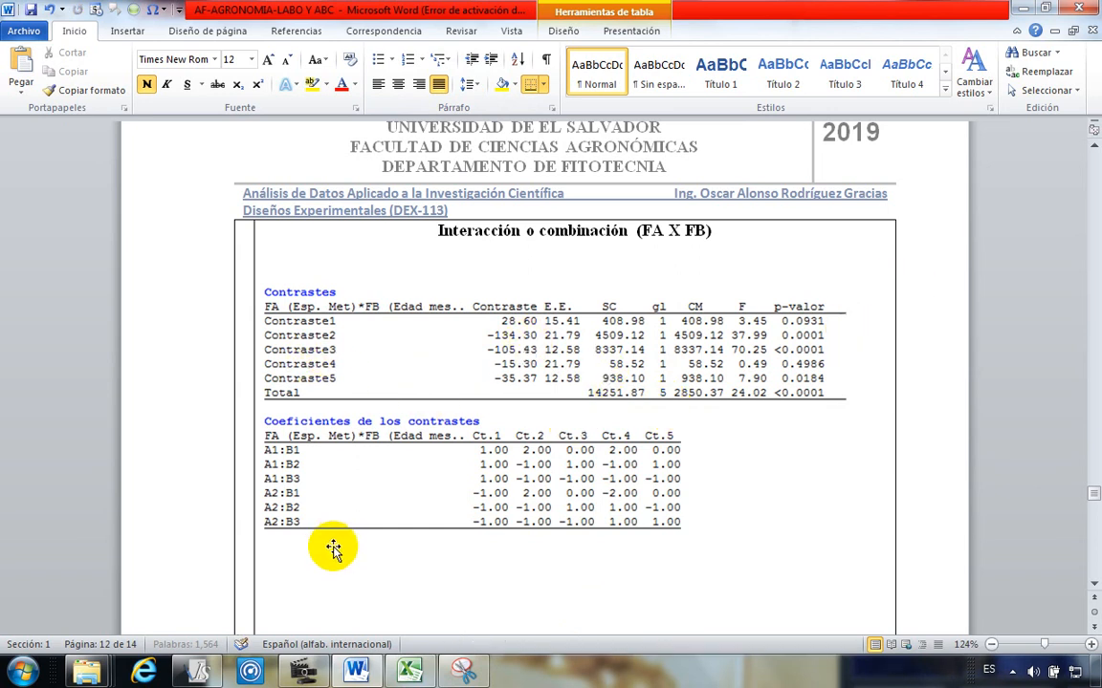
left_click(327, 588)
type("C")
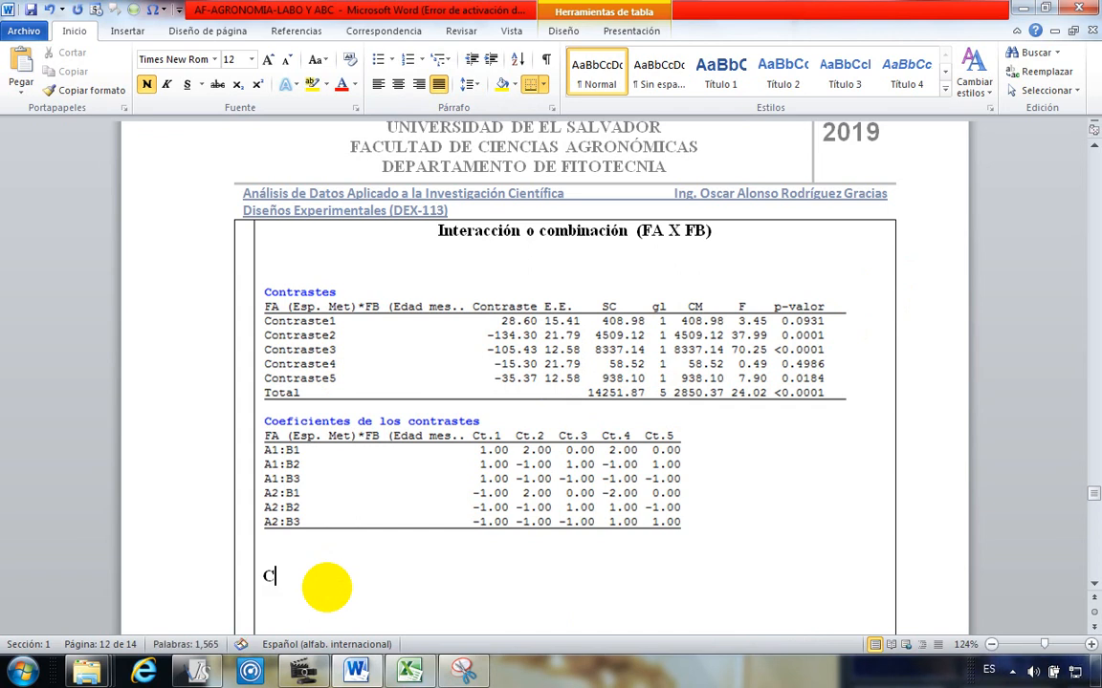
type("nterpretación")
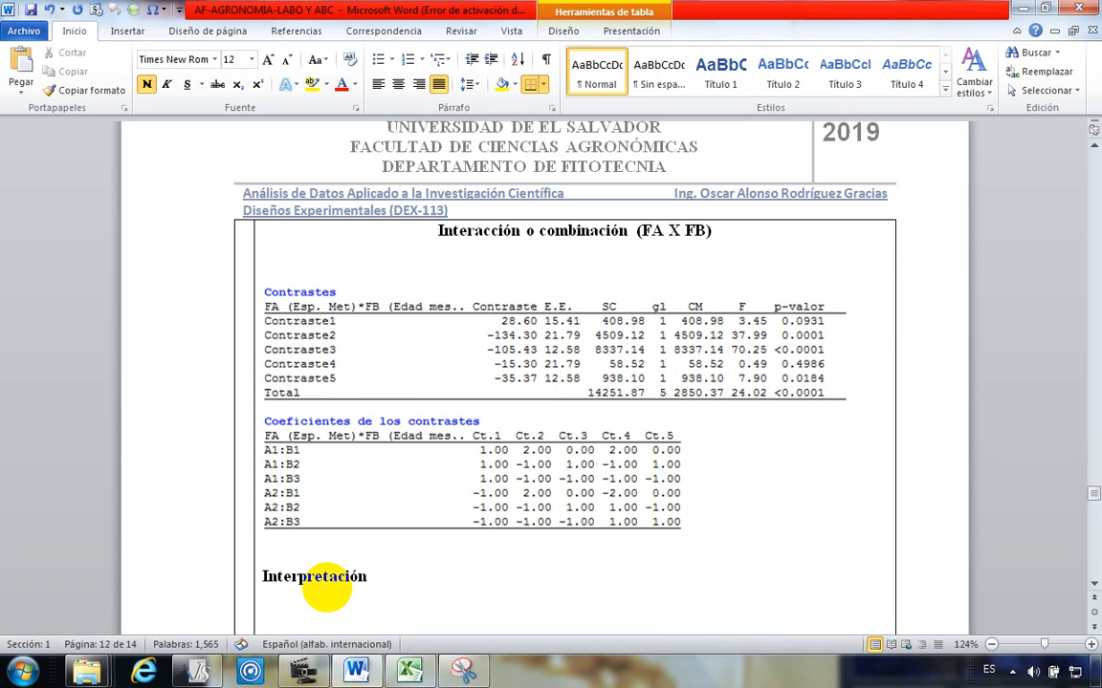
Step: Add the bold subheading Contraste 1 below the Interpretación heading and start a new line under it
key("Return")
type("Contraste")
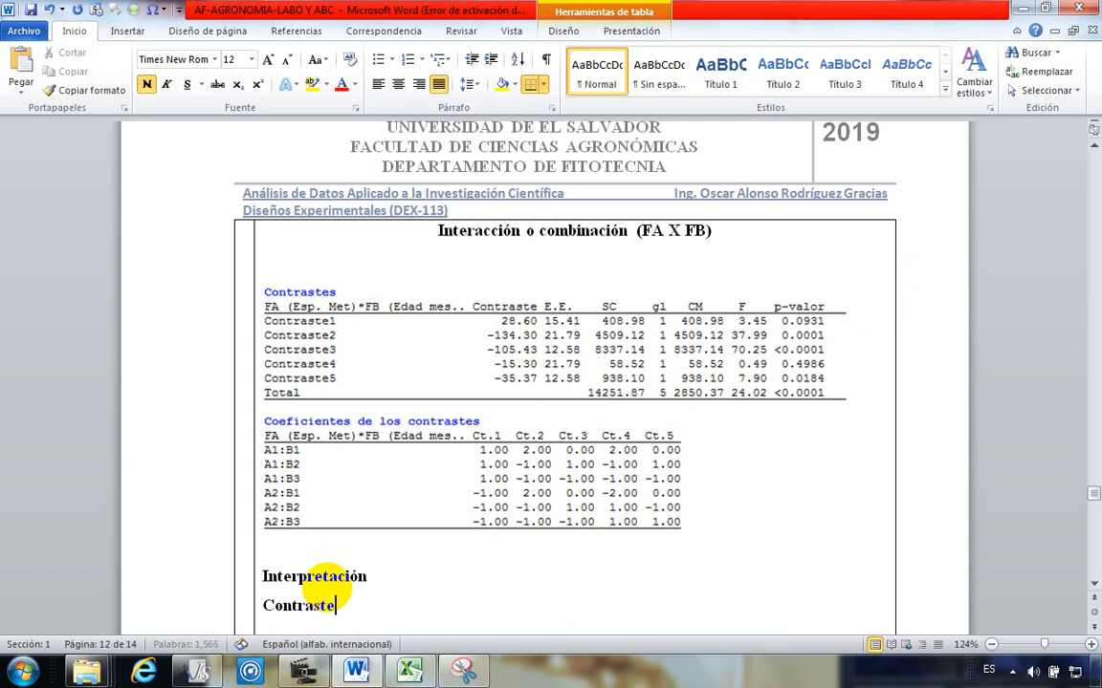
type(" 1")
key("Return")
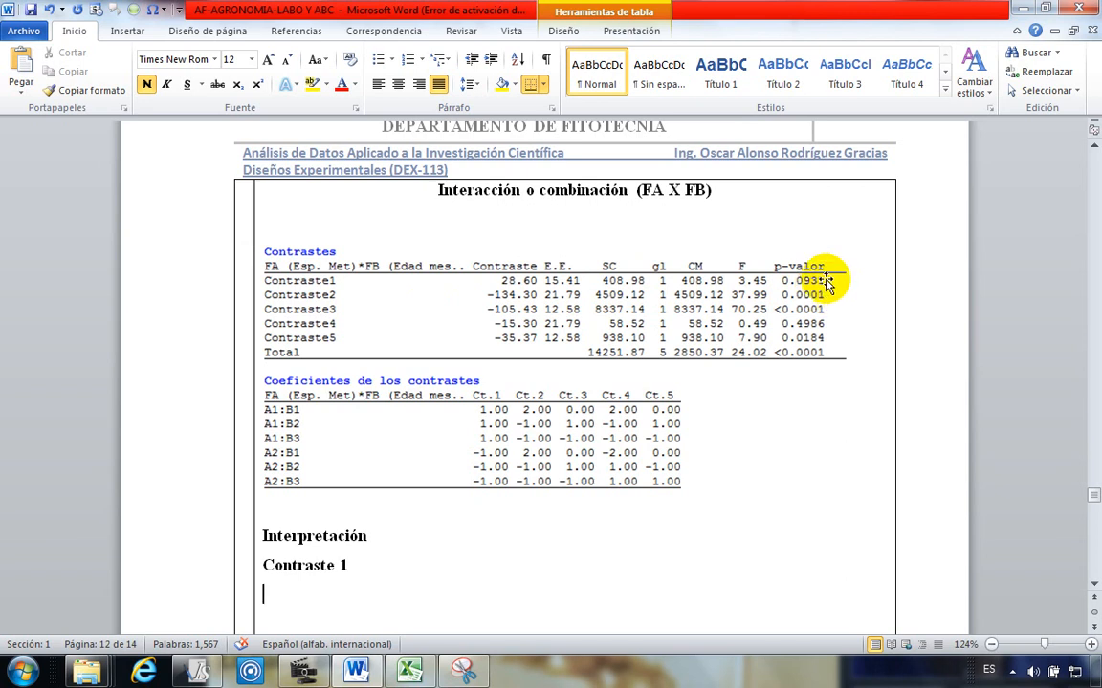
Step: Begin the Contraste 1 interpretation in regular, non-bold text with "Estadísticamente se demostró con un"
scroll(455, 541, "down", 2)
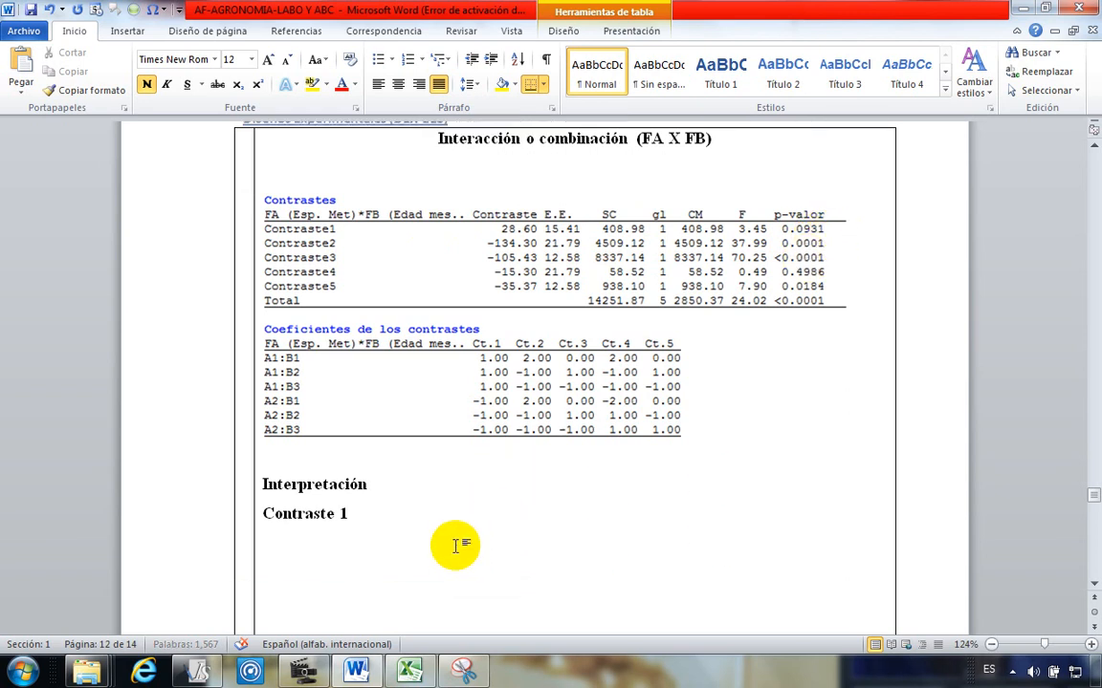
scroll(420, 531, "up", 2)
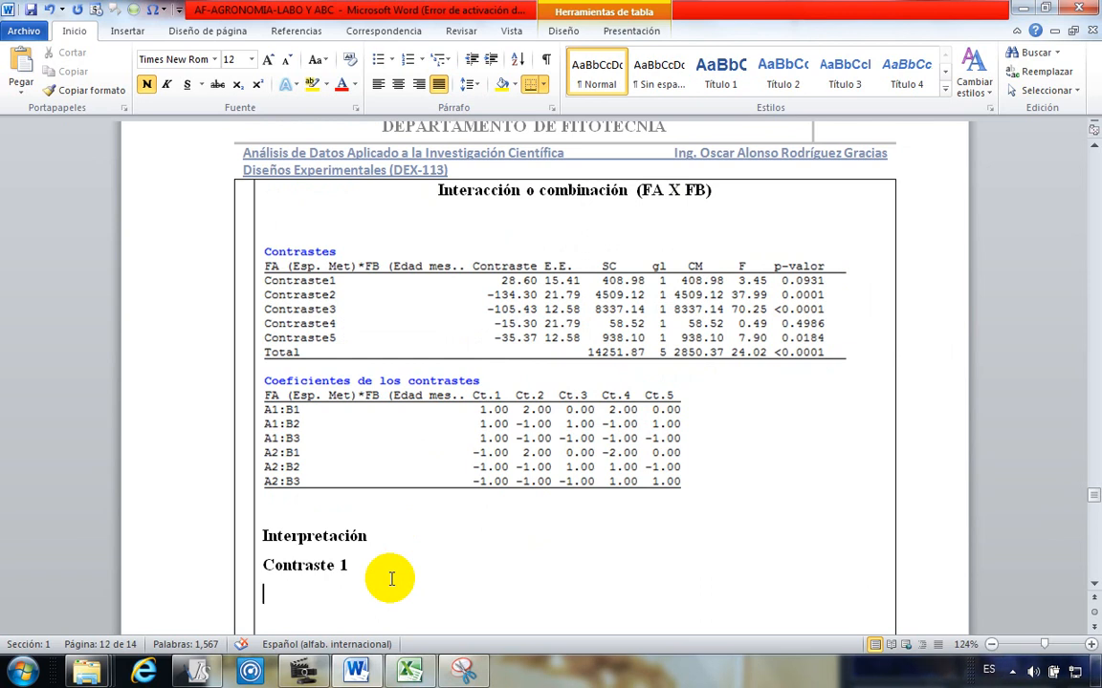
type("S")
key("BackSpace")
type("E")
key("ctrl+n")
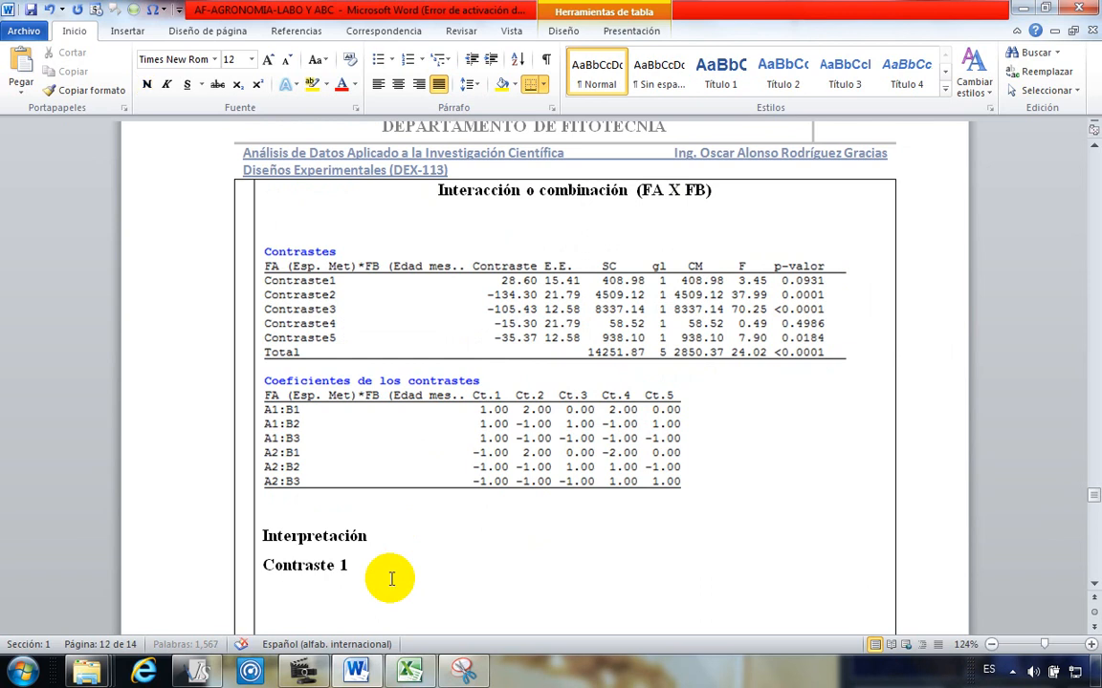
type("Estadísticam")
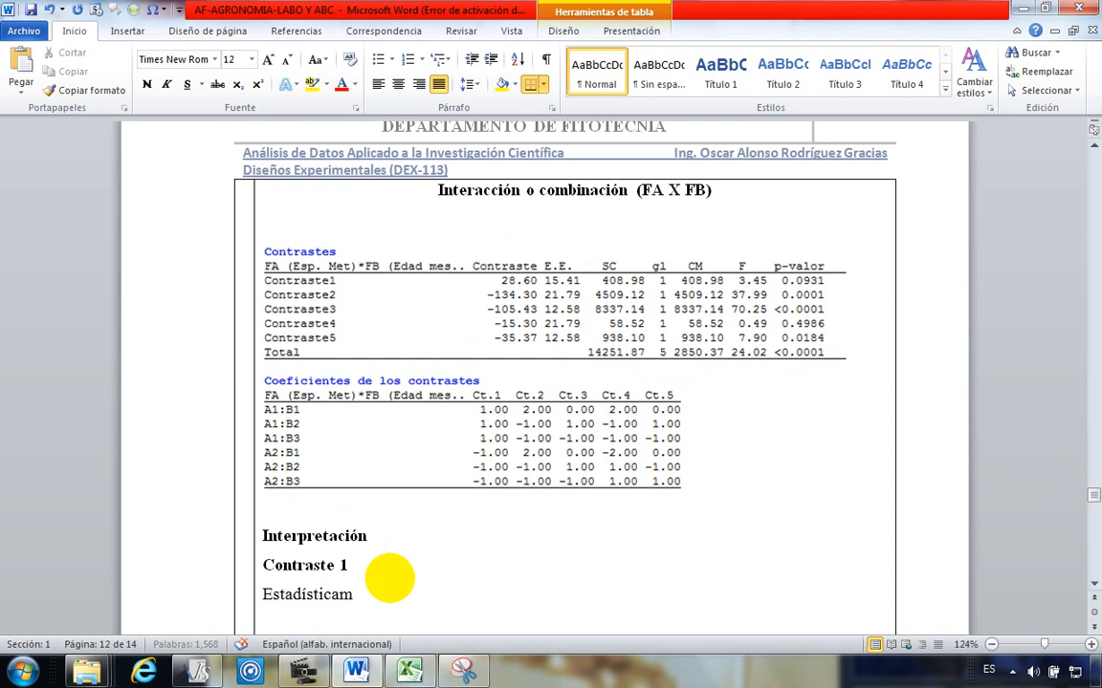
type("ente")
type(" se")
type(" demostró con")
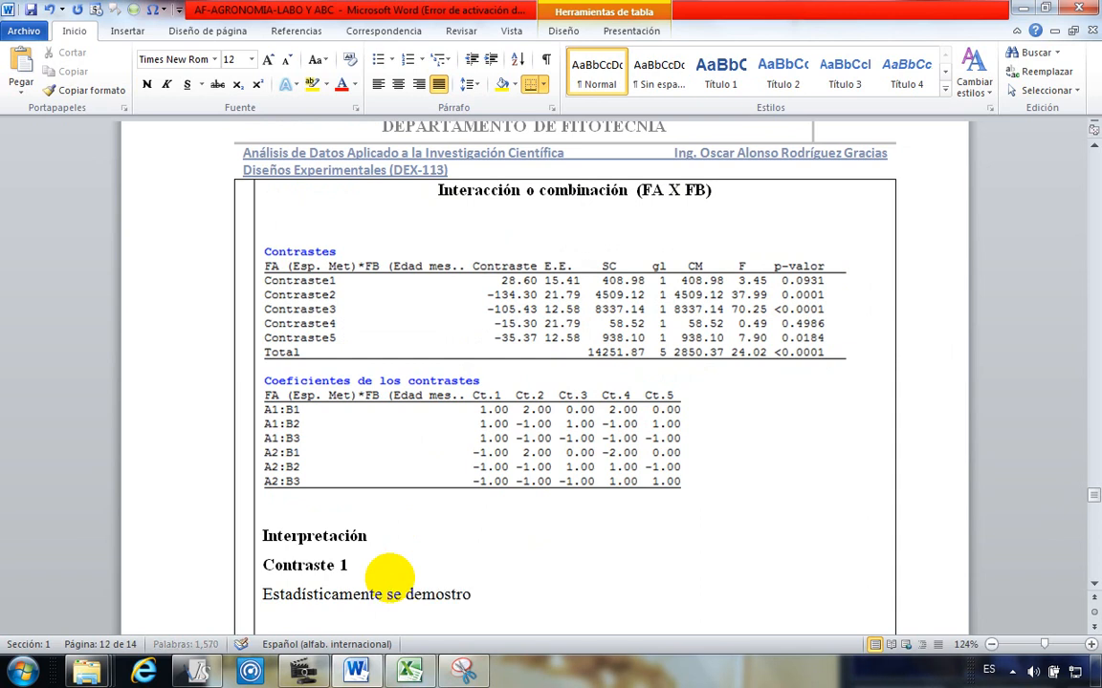
type(" un ")
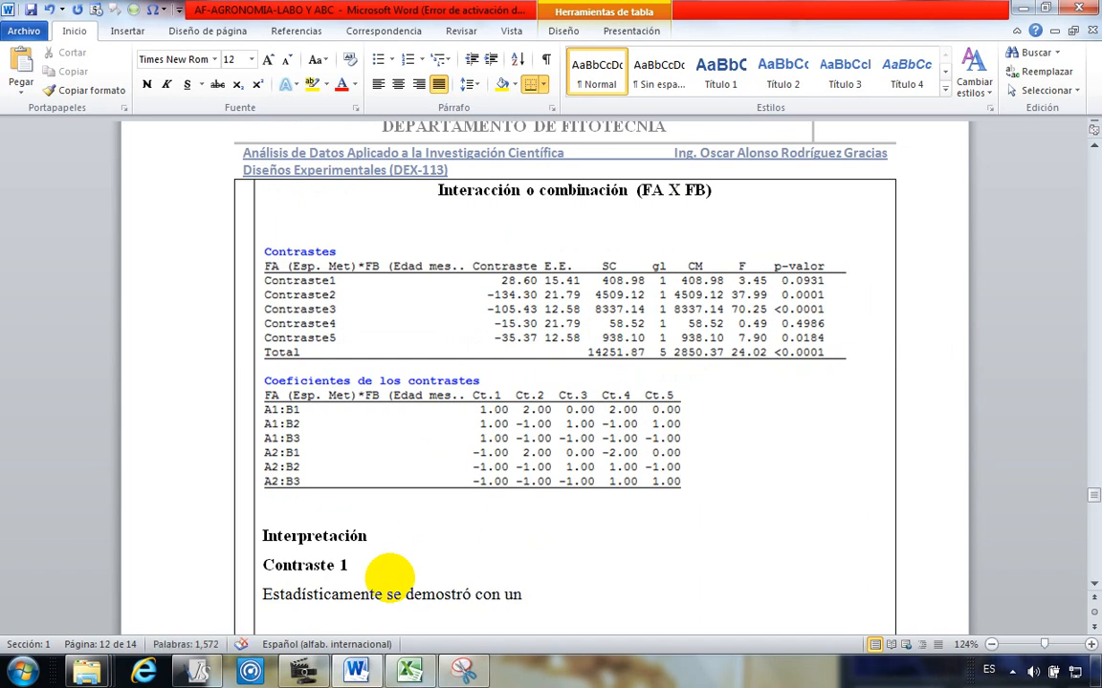
Step: Continue the Contraste 1 sentence with "valor de probabilidad de 0.0931"
type("valor p")
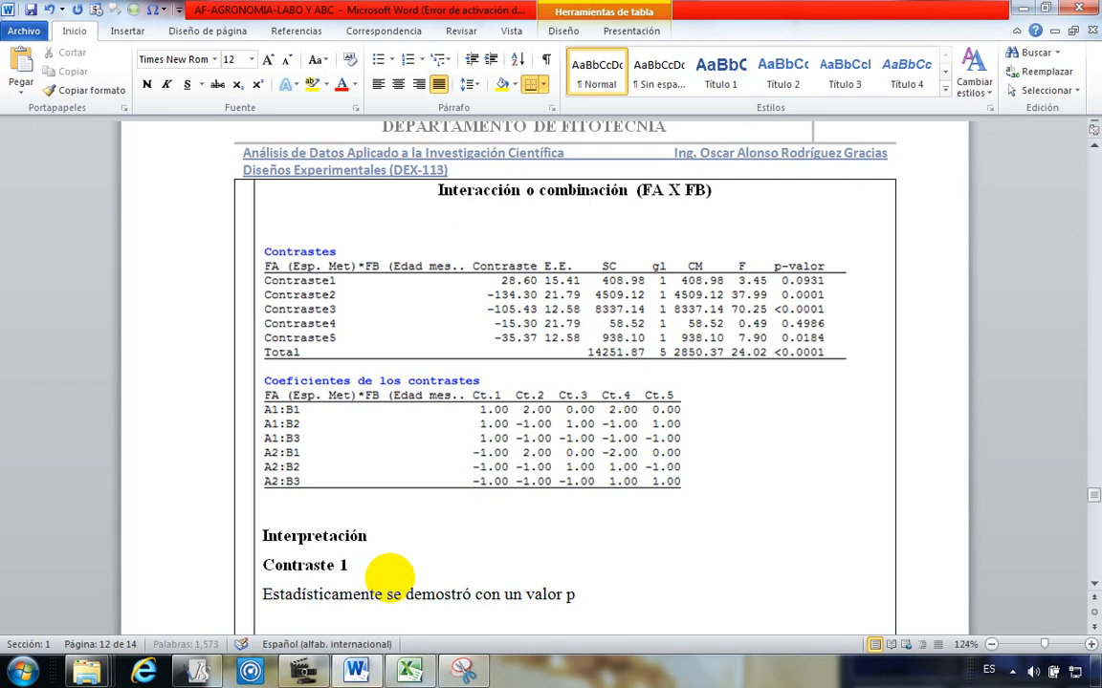
key("BackSpace")
type("de probabilidad")
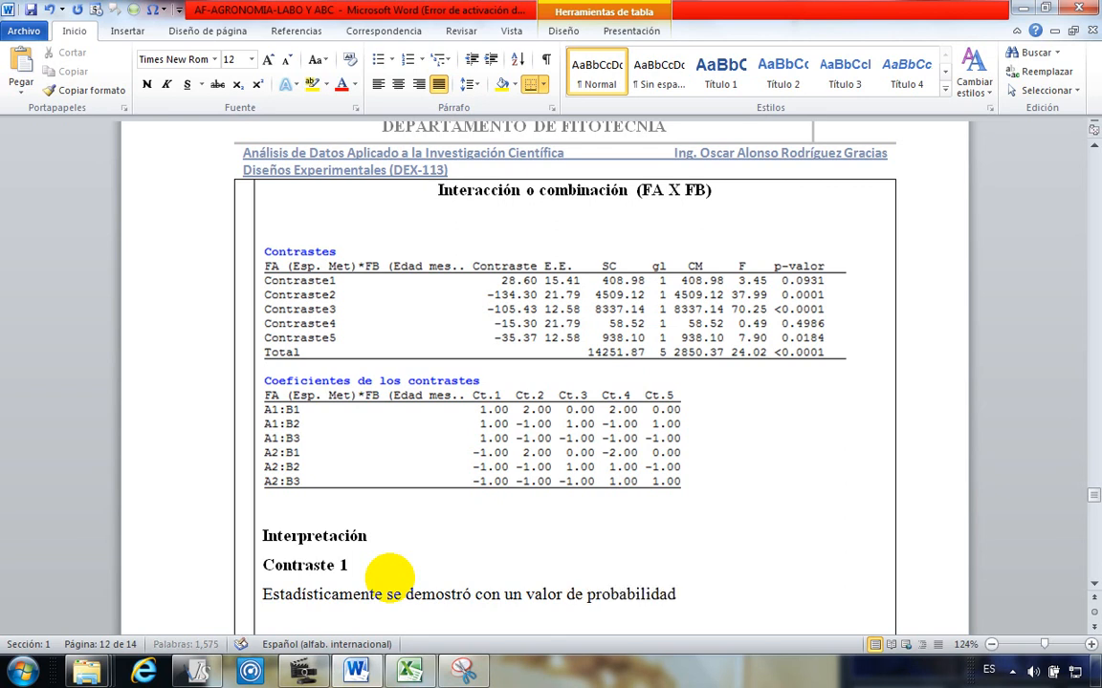
type(" de 0.093c1")
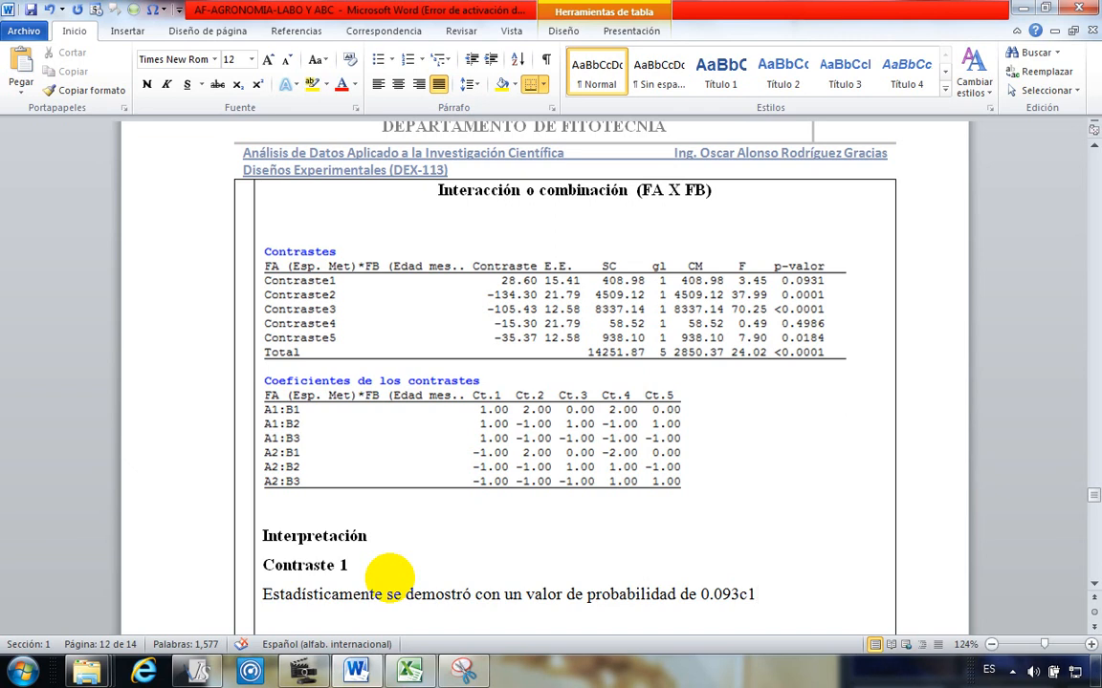
key("BackSpace")
key("BackSpace")
type("1")
Step: Insert the > symbol after 0.0931 and continue the sentence with "a 0.05 que"
left_click(127, 30)
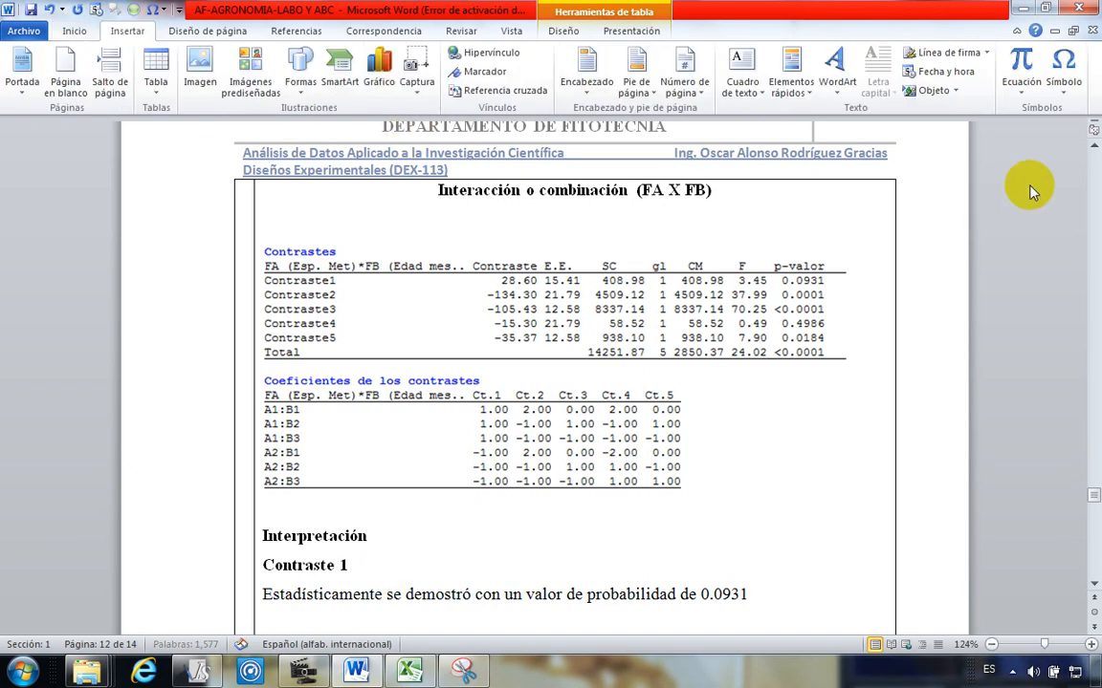
left_click(1063, 67)
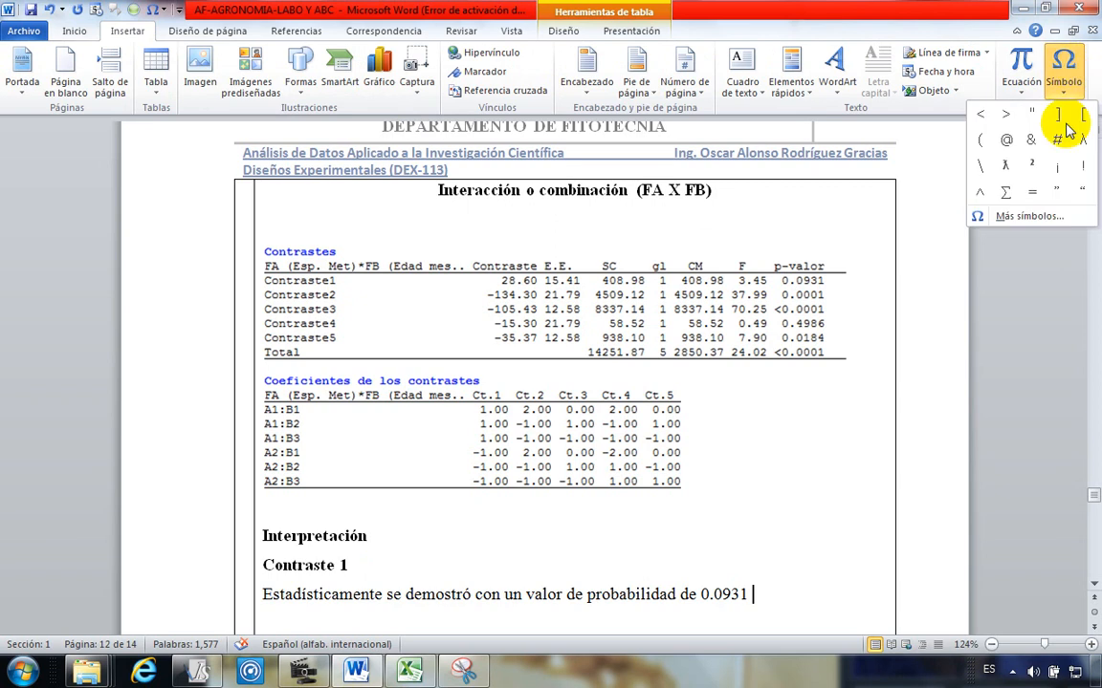
left_click(1005, 112)
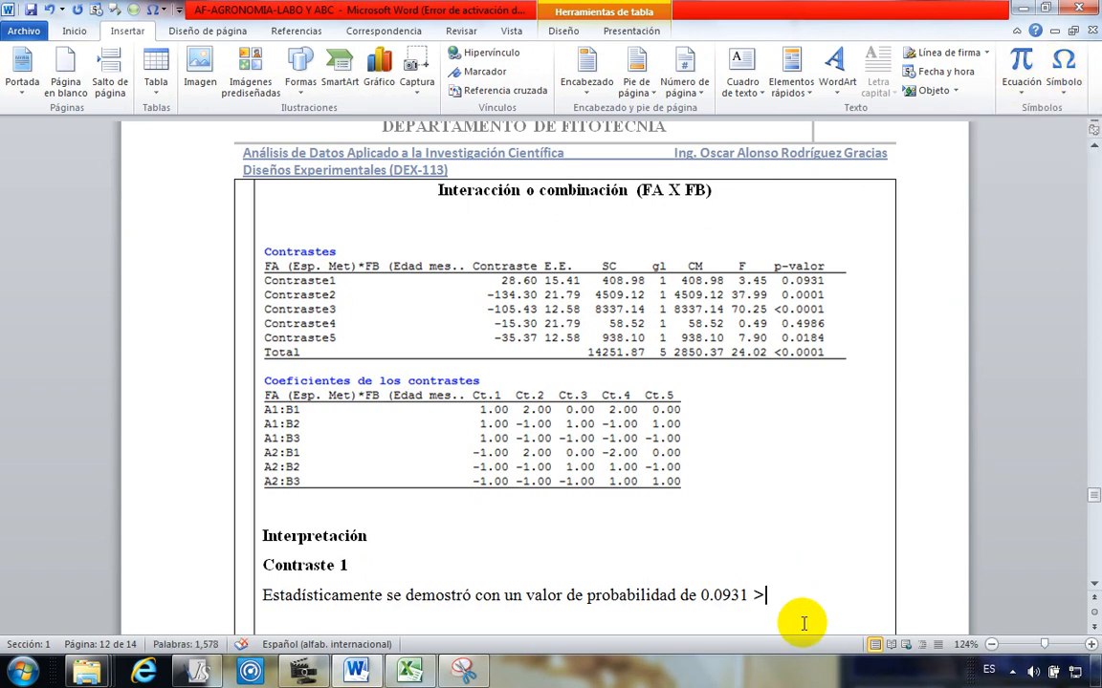
type("a 0.05 que")
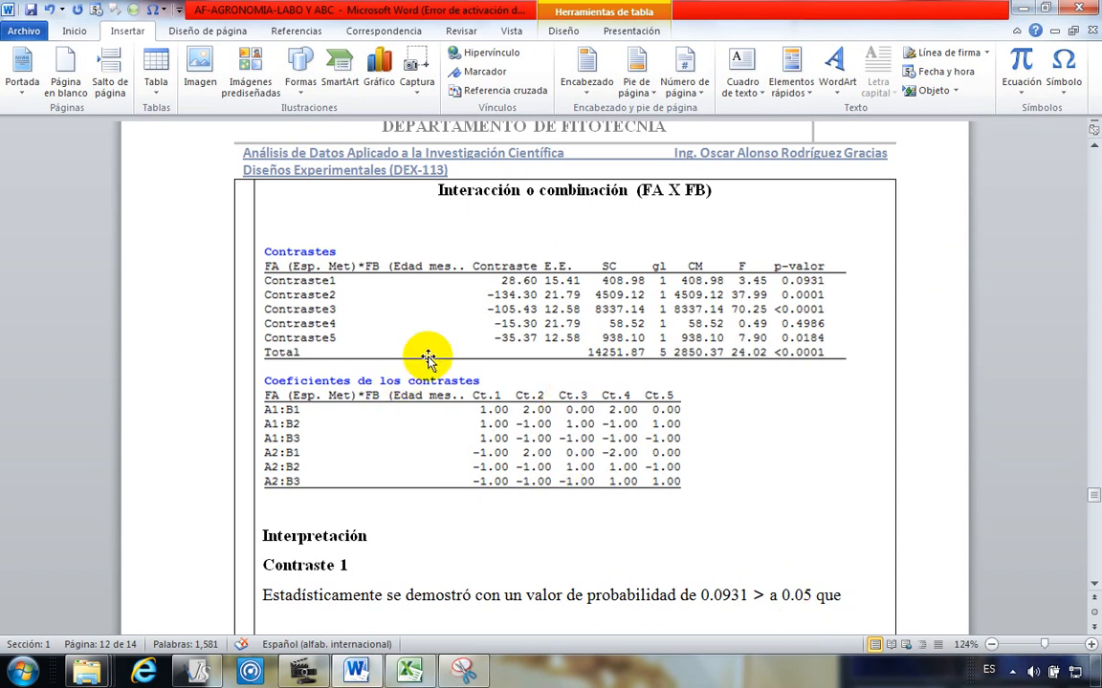
Step: Review the interaction heading and the Ct.1 coefficients, and return the cursor to the end of the Contraste 1 sentence
left_click_drag(443, 193, 686, 199)
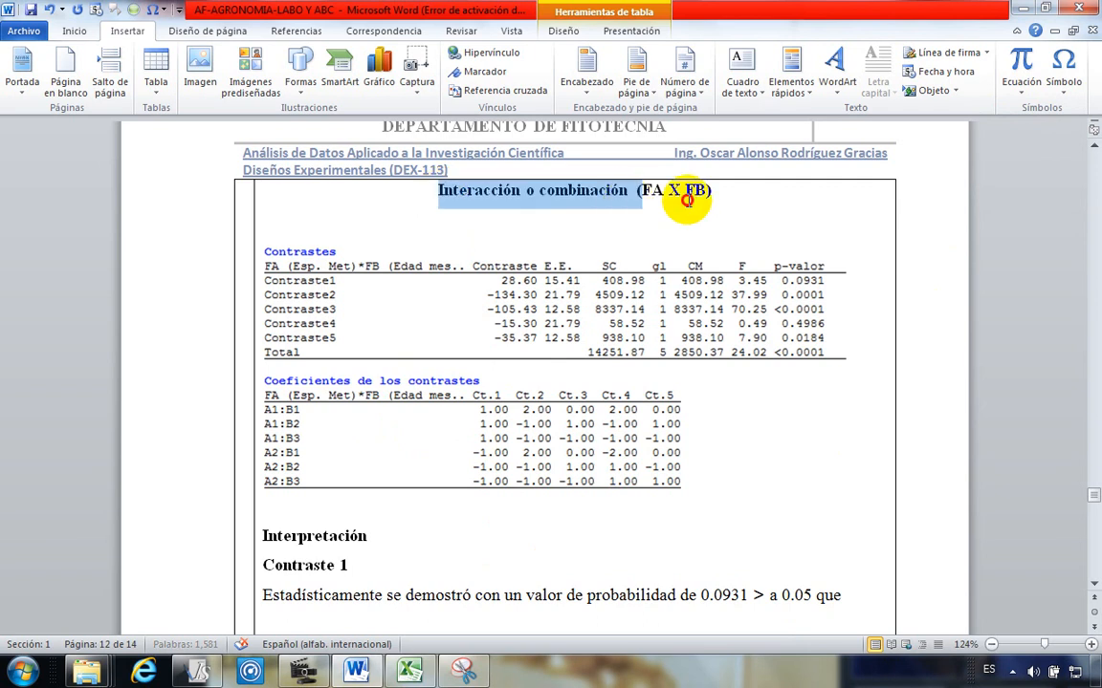
left_click(710, 238)
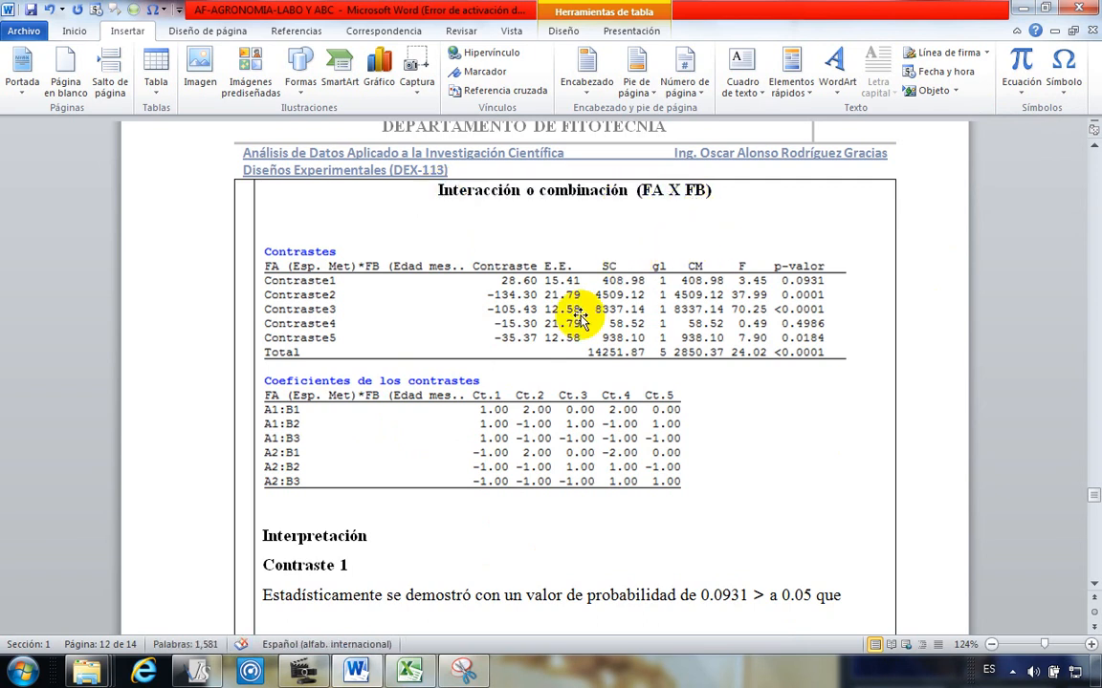
scroll(519, 340, "down", 1)
left_click(846, 544)
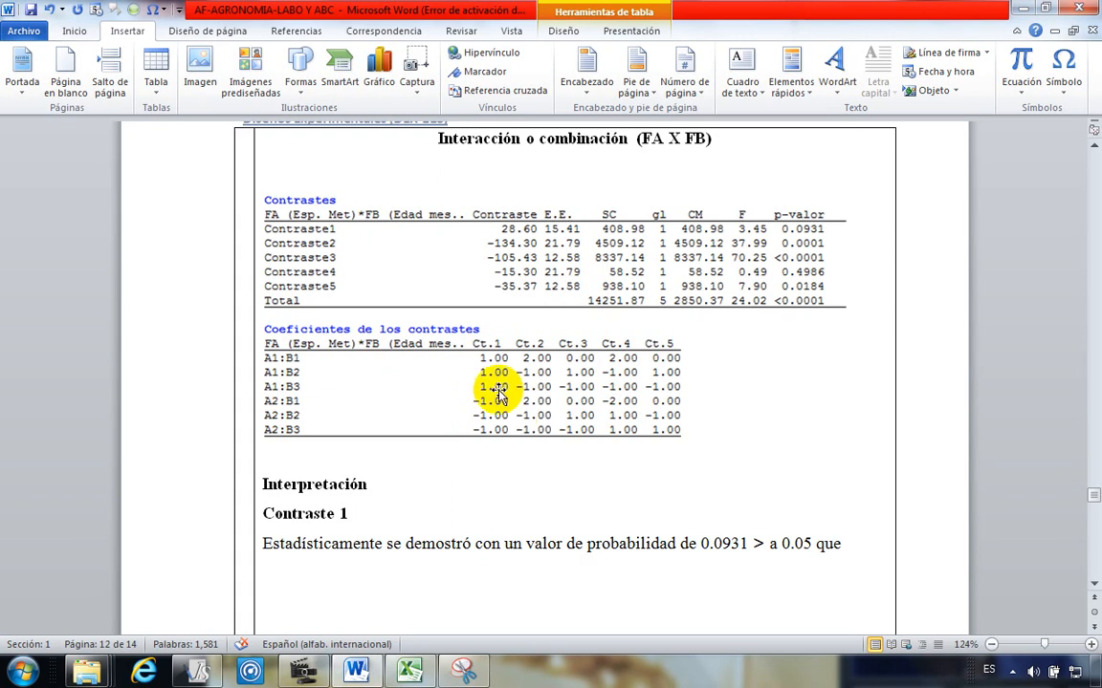
left_click(842, 547)
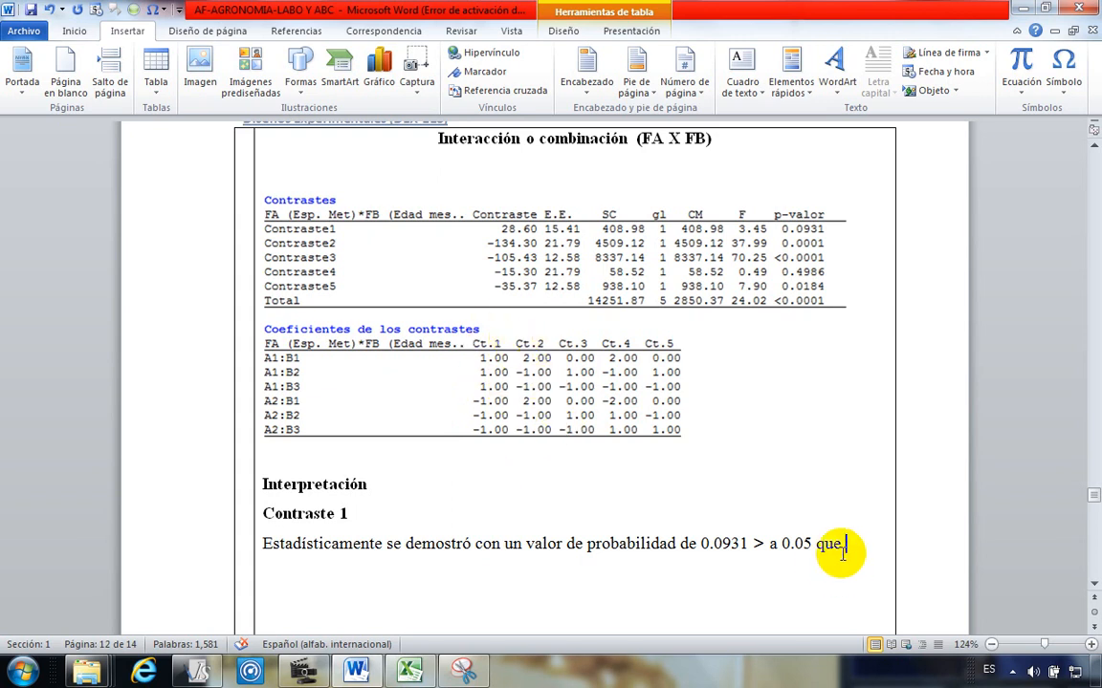